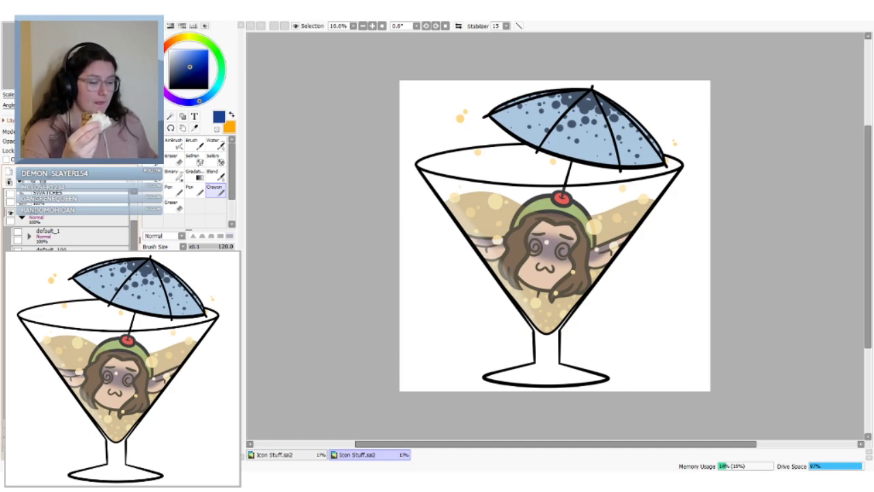
Show the crying elf drawing, hide the cocktail glass drawing, and switch to the view of the blue shouting-elf sketch
left_click(18, 269)
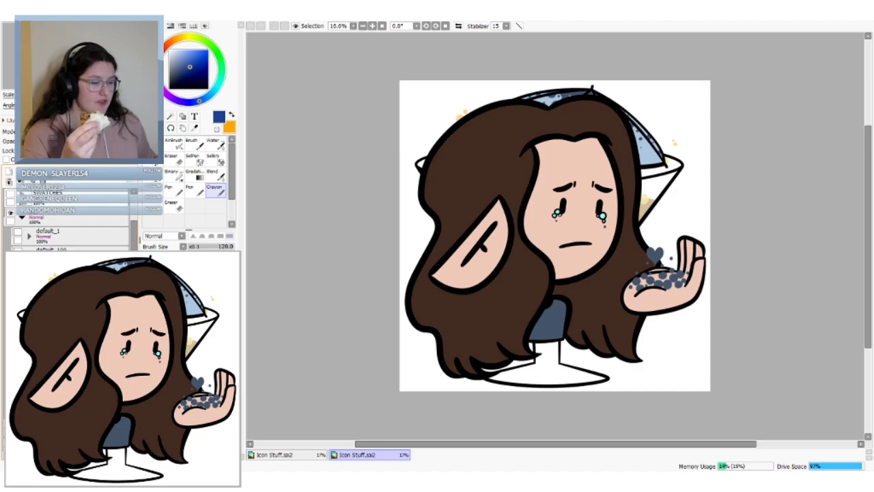
left_click(18, 287)
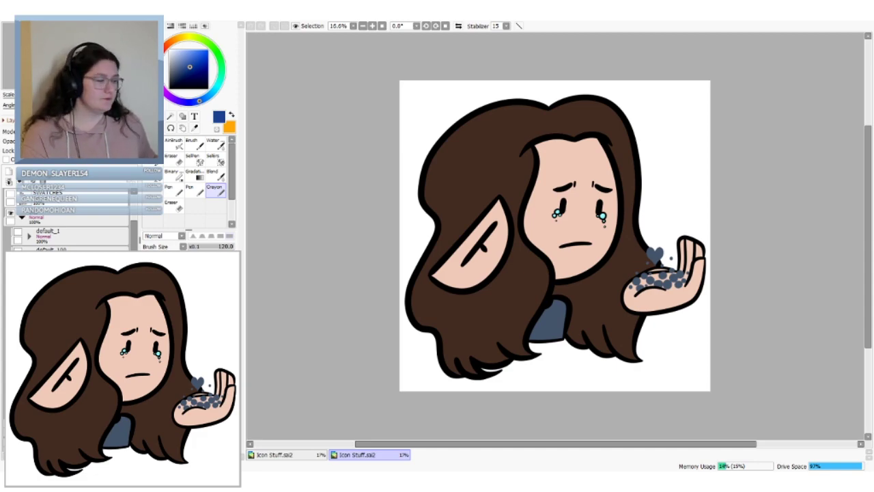
key("ctrl+Tab")
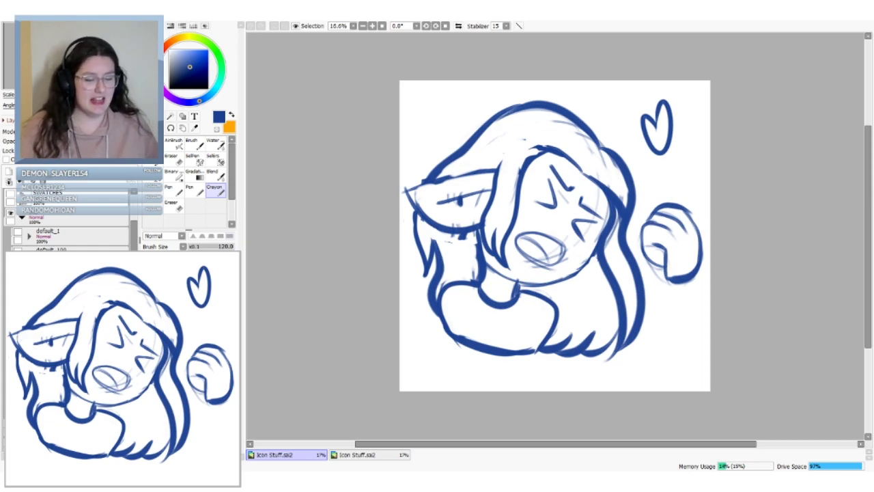
Add a linework layer above the sketch and set up its Pen in black at brush size 80
left_click(20, 172)
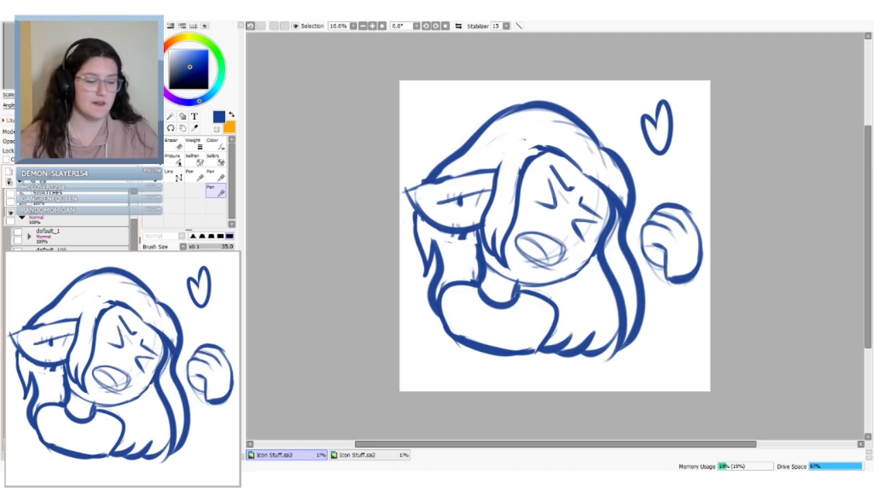
left_click(170, 89)
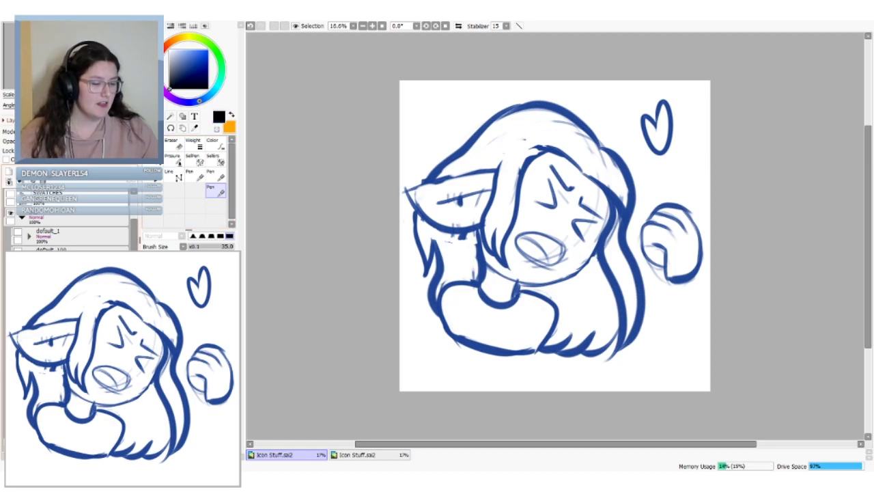
left_click(215, 191)
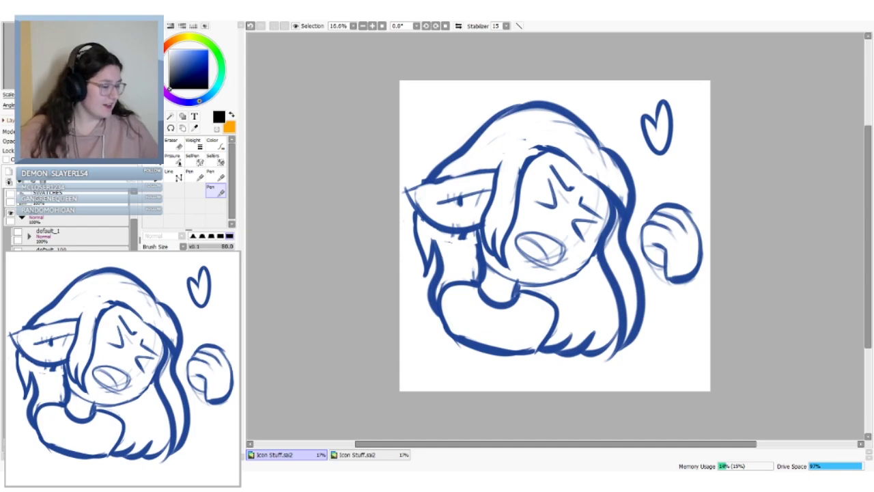
Ink the short hairline arc above the forehead with the Pen, fitting the curve to the blue sketch
left_click_drag(530, 144, 585, 171)
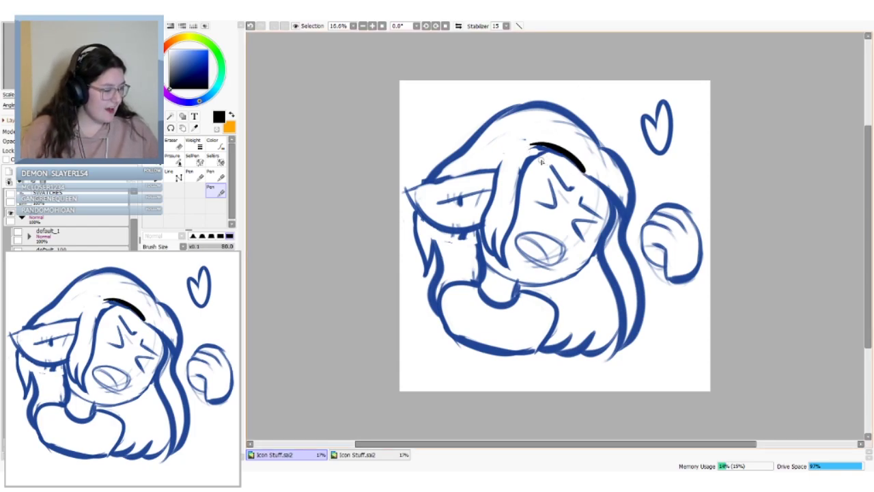
key("ctrl")
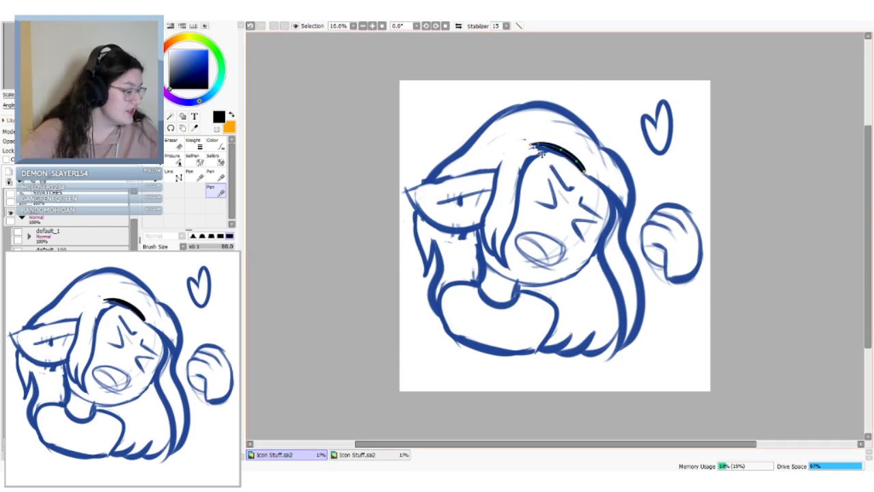
left_click_drag(561, 149, 528, 147)
mouse_move(578, 162)
left_mouse_down()
mouse_move(529, 148)
mouse_move(583, 170)
left_mouse_up()
key("ctrl+z")
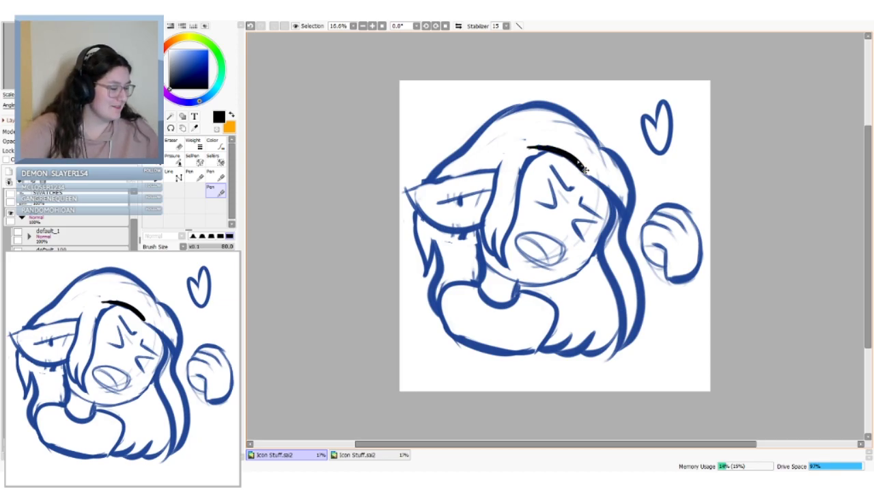
left_click_drag(584, 168, 588, 174)
key("ctrl+z")
key("ctrl+z")
left_click_drag(528, 146, 585, 173)
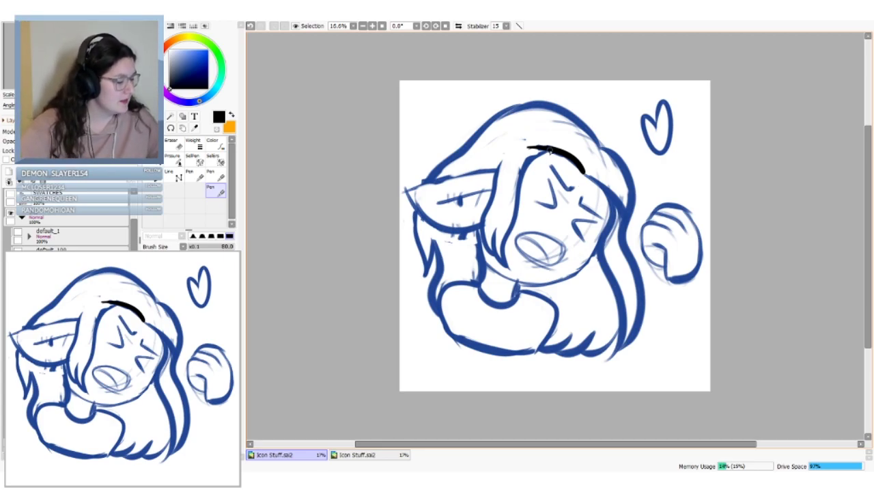
Ink the face-side edge of the front hair lock from the hairline down to its tip beside the mouth
mouse_move(550, 149)
left_mouse_down()
mouse_move(536, 163)
mouse_move(504, 269)
left_mouse_up()
key("ctrl+z")
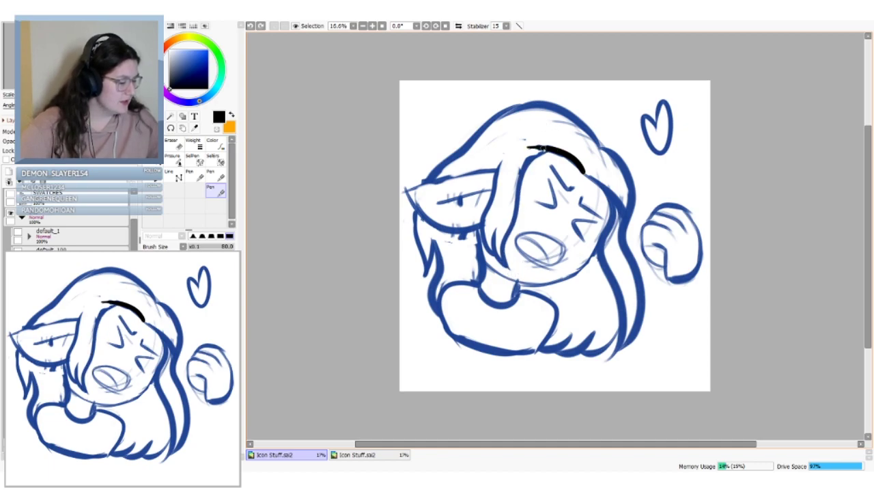
mouse_move(546, 147)
left_mouse_down()
mouse_move(510, 224)
mouse_move(505, 267)
left_mouse_up()
key("ctrl+z")
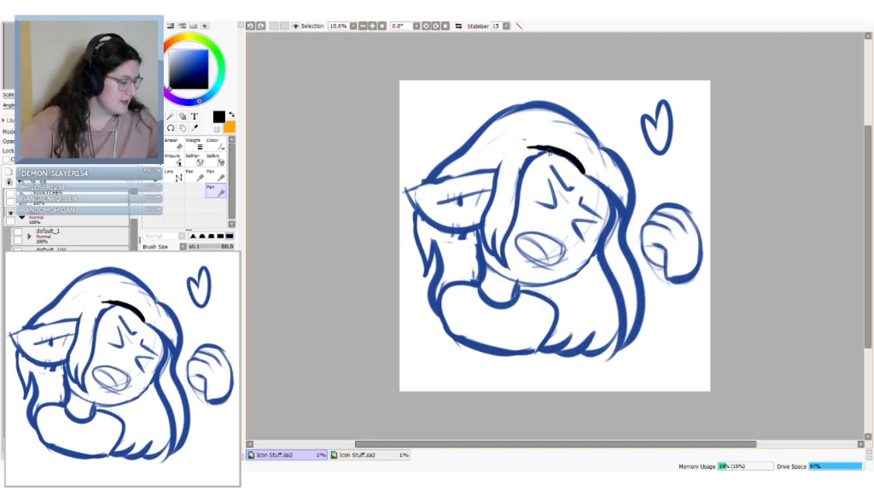
mouse_move(550, 147)
left_mouse_down()
mouse_move(531, 162)
mouse_move(502, 246)
mouse_move(506, 268)
mouse_move(505, 257)
left_mouse_up()
key("ctrl+z")
key("ctrl+y")
mouse_move(515, 223)
left_mouse_down()
mouse_move(522, 200)
mouse_move(521, 213)
left_mouse_up()
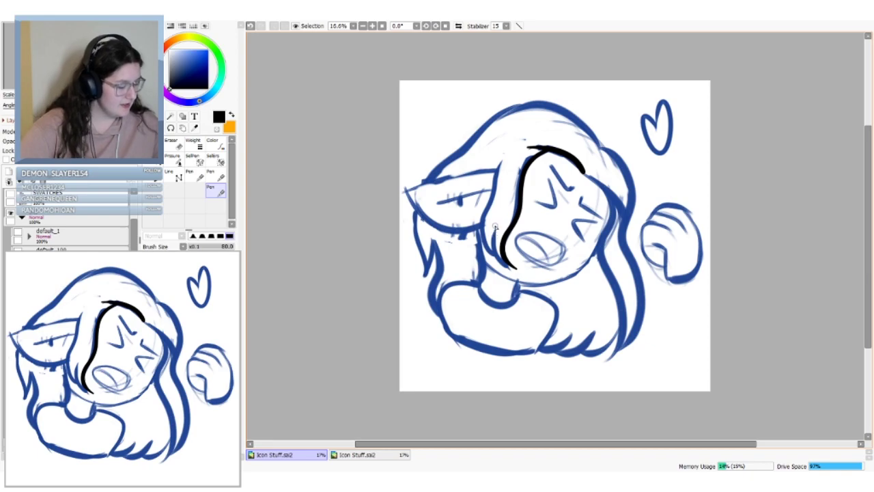
Ink the short inner strand line at the lower end of the front hair lock
mouse_move(494, 225)
left_mouse_down()
mouse_move(495, 255)
mouse_move(516, 268)
left_mouse_up()
key("ctrl+z")
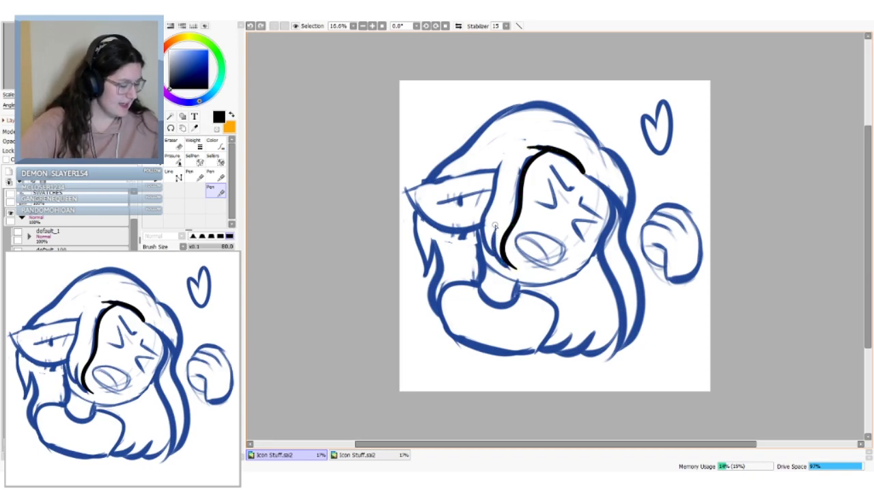
left_click_drag(495, 226, 510, 265)
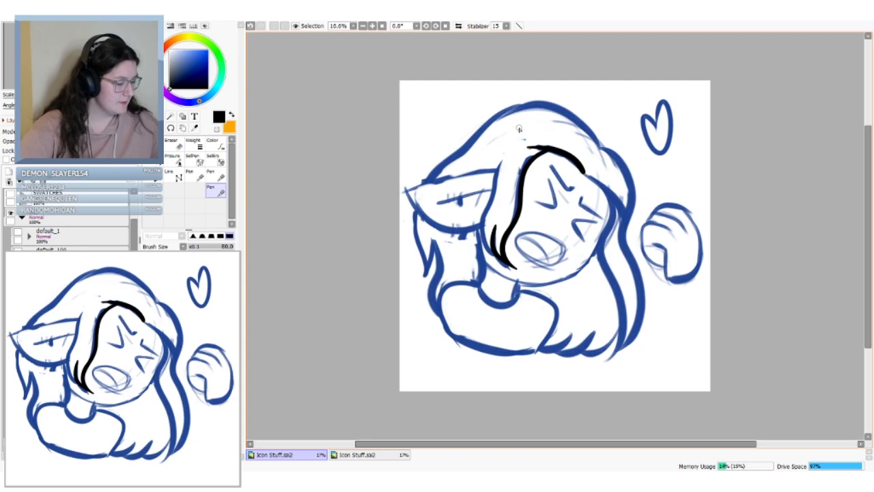
Ink the ear-side edge of the front hair lock, curving down past the ear to a pointed tip
mouse_move(495, 253)
left_mouse_down()
mouse_move(487, 202)
mouse_move(506, 146)
left_mouse_up()
key("ctrl+z")
mouse_move(478, 239)
left_mouse_down()
mouse_move(483, 218)
mouse_move(507, 153)
left_mouse_up()
key("ctrl+z")
mouse_move(492, 254)
left_mouse_down()
mouse_move(491, 163)
mouse_move(504, 164)
left_mouse_up()
mouse_move(488, 196)
left_mouse_down()
mouse_move(498, 176)
mouse_move(486, 244)
left_mouse_up()
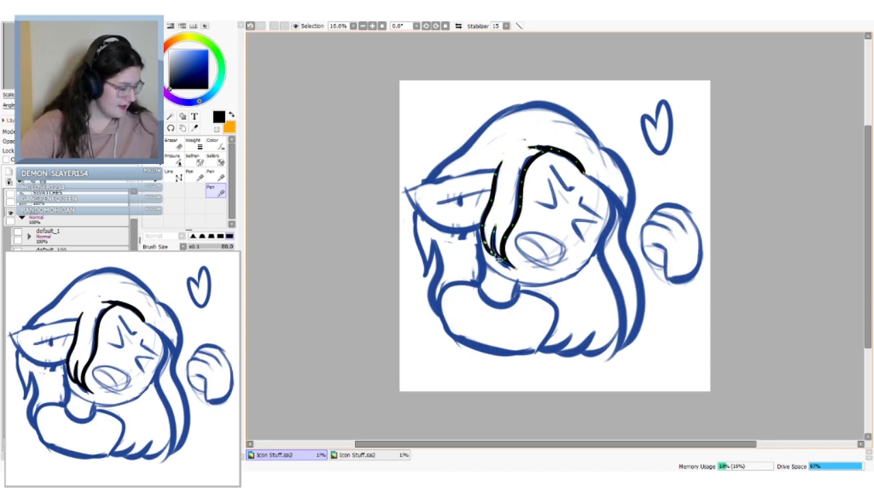
key("ctrl+z")
mouse_move(503, 161)
left_mouse_down()
mouse_move(491, 254)
mouse_move(498, 261)
mouse_move(486, 246)
mouse_move(505, 268)
left_mouse_up()
key("ctrl+z")
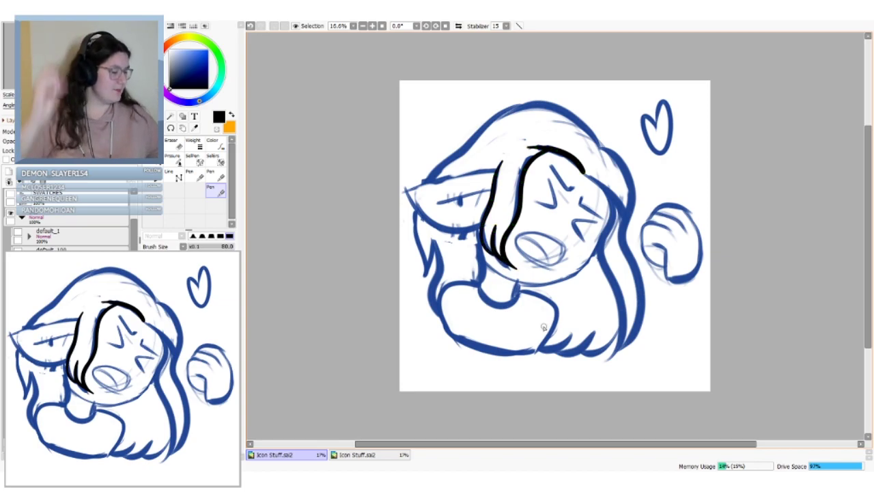
Extend the inked hairline from the end of the forehead arc down to the temple on the face's right side
left_click_drag(584, 175, 613, 204)
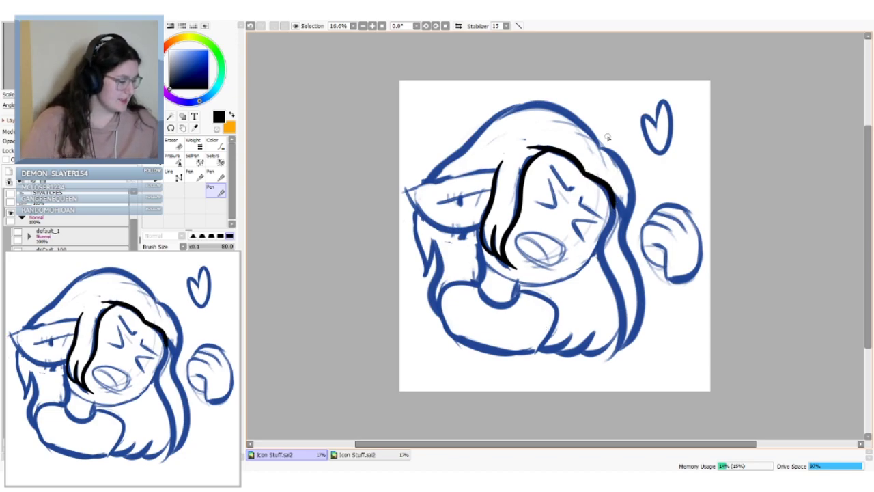
key("ctrl+z")
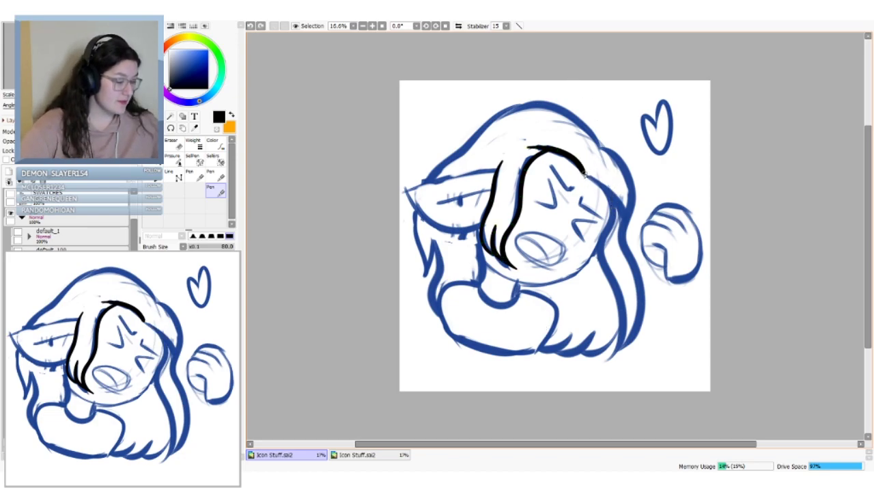
mouse_move(585, 174)
left_mouse_down()
mouse_move(606, 184)
mouse_move(618, 206)
left_mouse_up()
key("ctrl+z")
left_click_drag(585, 175, 617, 217)
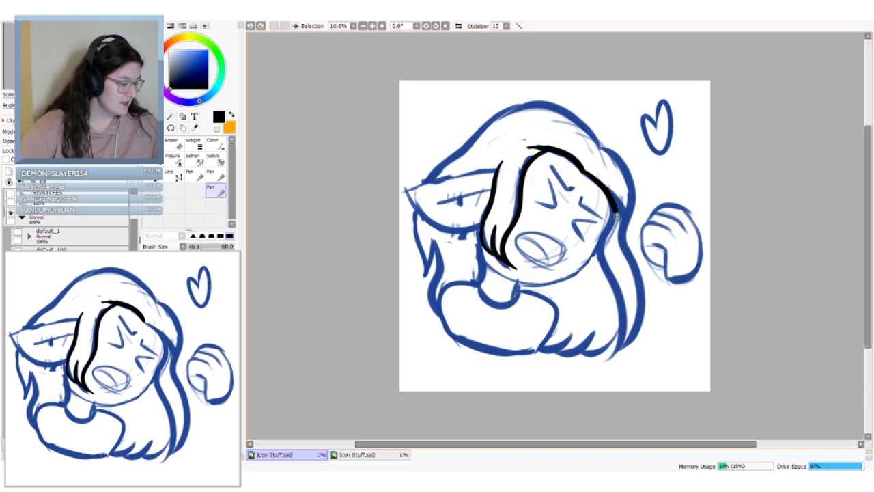
key("ctrl+z")
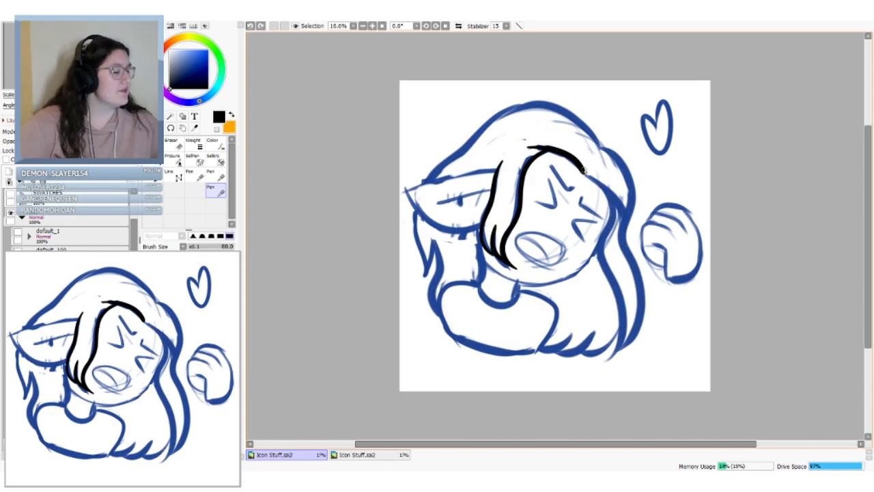
key("ctrl+y")
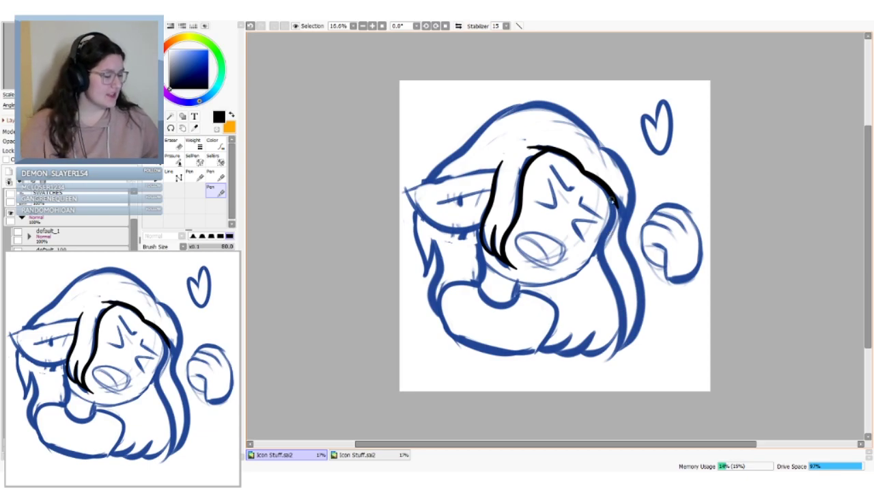
Ink the inner edge of the long hair section from the right temple down to its bottom tip
mouse_move(603, 187)
left_mouse_down()
mouse_move(602, 232)
mouse_move(607, 361)
left_mouse_up()
key("ctrl")
left_click_drag(622, 348, 598, 372)
left_click_drag(620, 356, 603, 370)
key("ctrl+z")
key("ctrl+z")
key("ctrl+z")
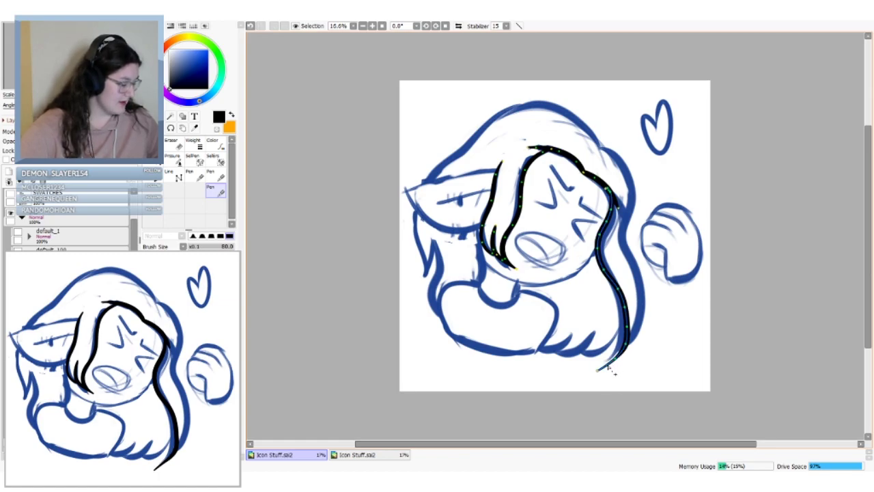
Shorten the bottom tip of the long inner hair line by moving its end points closer to the sketch
key("ctrl+y")
key("ctrl+z")
key("ctrl+y")
key("ctrl+z")
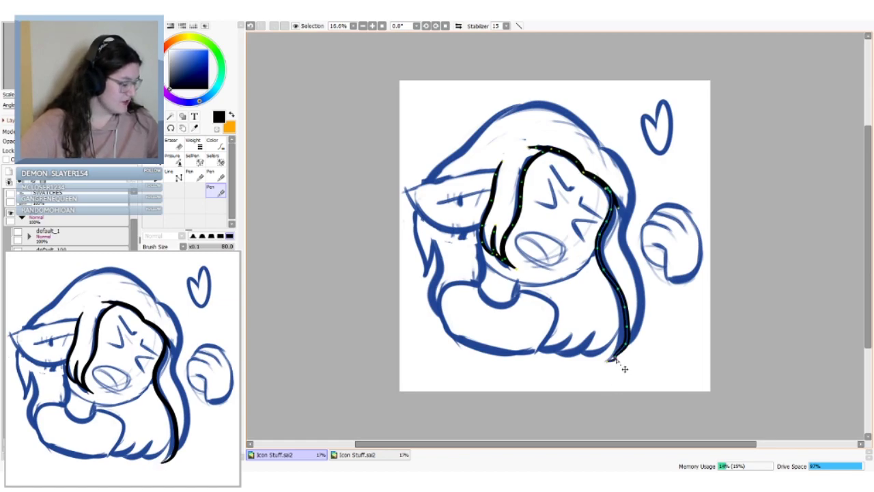
key("ctrl+y")
key("ctrl+z")
key("ctrl+y")
Shift the lower points of the inner hair line inward to smooth its curve toward the tip
left_click_drag(628, 347, 623, 348)
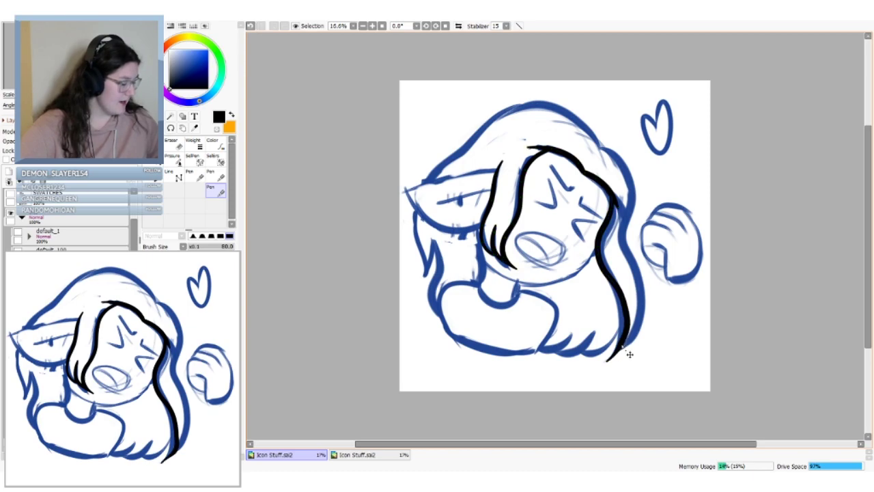
key("ctrl+z")
key("ctrl+y")
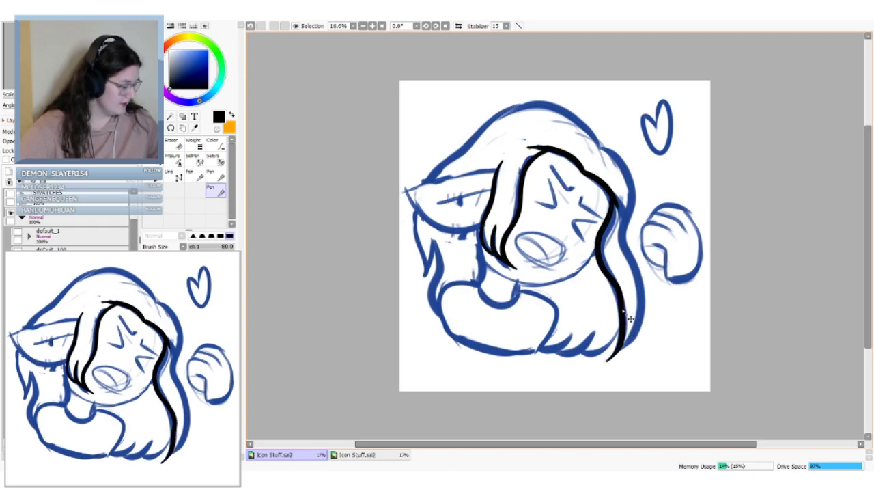
key("ctrl+z")
key("ctrl+y")
left_click_drag(617, 291, 624, 328)
key("ctrl+z")
key("ctrl+y")
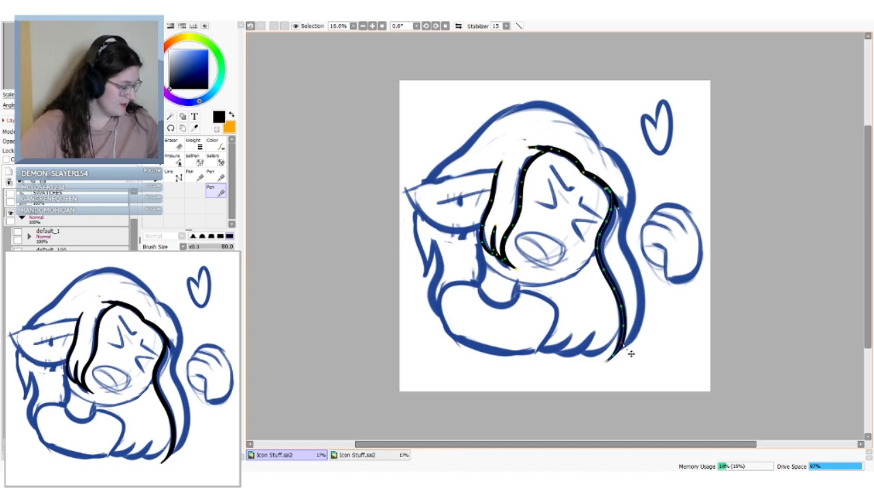
key("ctrl+z")
key("ctrl+y")
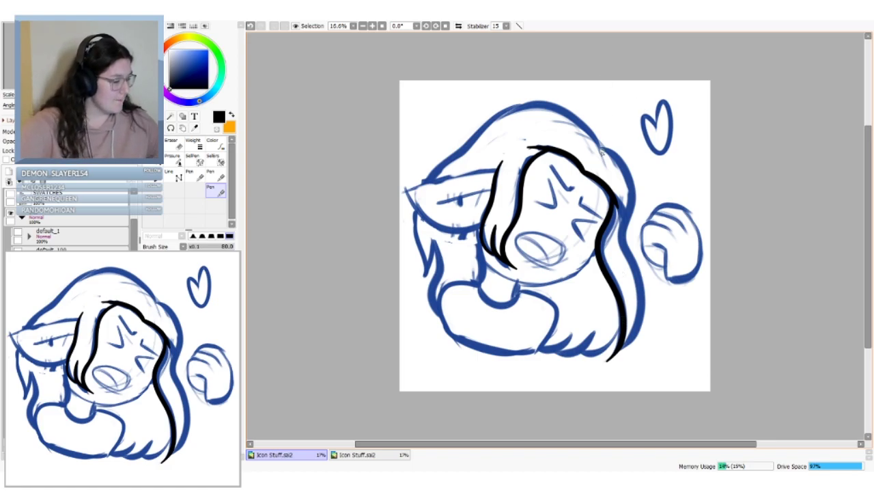
Ink the outer edge of the long hair section from the right of the crown down to the shared bottom tip
mouse_move(598, 146)
left_mouse_down()
mouse_move(622, 164)
mouse_move(621, 249)
mouse_move(642, 320)
mouse_move(614, 344)
left_mouse_up()
key("ctrl+z")
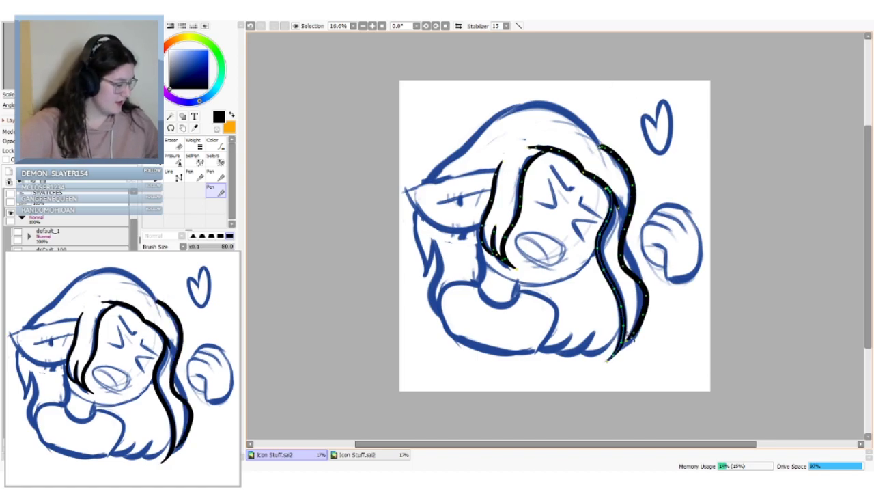
key("ctrl+y")
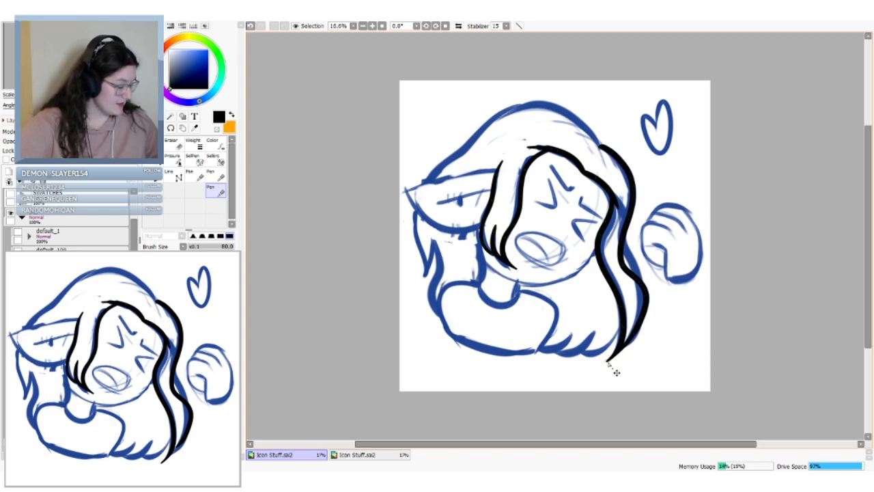
key("ctrl+z")
key("ctrl+y")
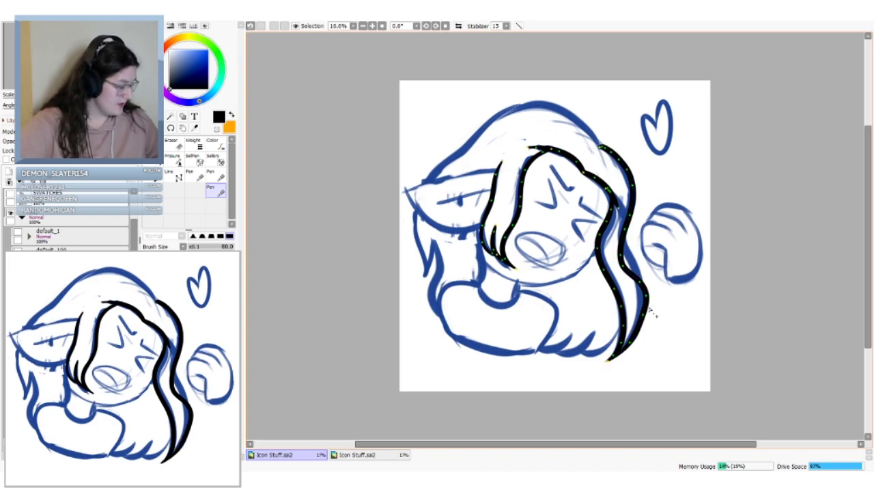
Pull the lower bulge of the outer hair line inward so it follows the blue sketch
key("ctrl+z")
key("ctrl+y")
key("ctrl+z")
key("ctrl+y")
key("ctrl+z")
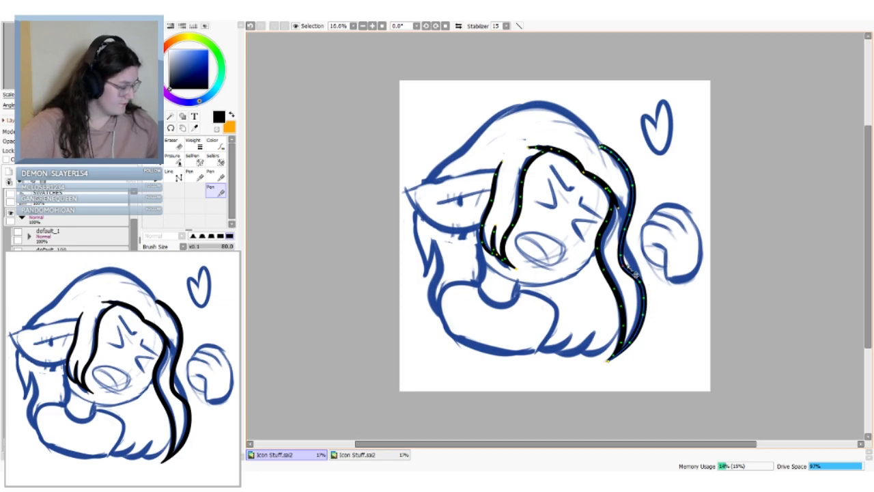
key("ctrl+y")
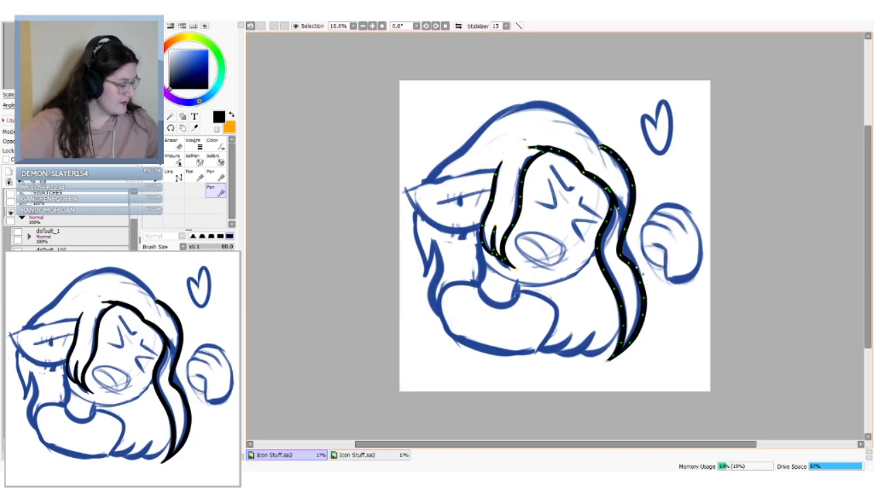
Smooth the inward bend halfway down the outer hair line by repositioning its curve points beside the fist
key("ctrl+z")
key("ctrl+y")
key("ctrl+z")
key("ctrl+y")
left_click_drag(630, 230, 633, 205)
left_click_drag(623, 257, 629, 252)
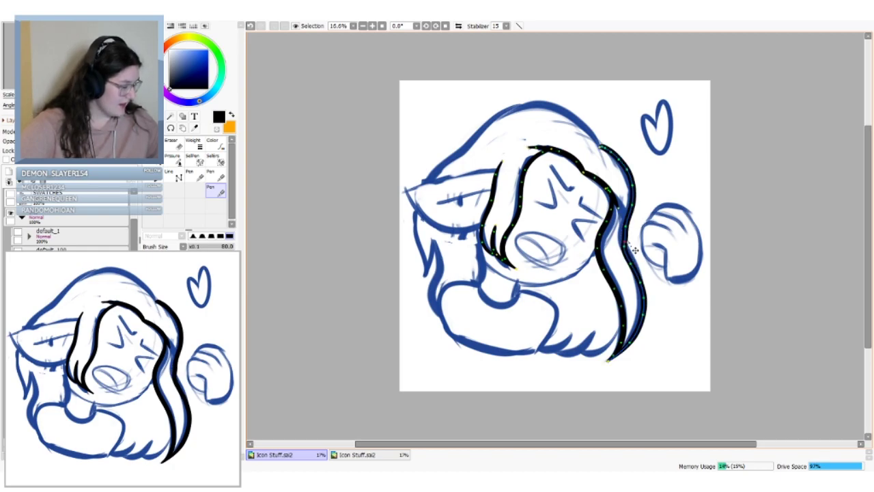
key("ctrl+z")
key("ctrl+z")
key("ctrl+y")
key("ctrl+y")
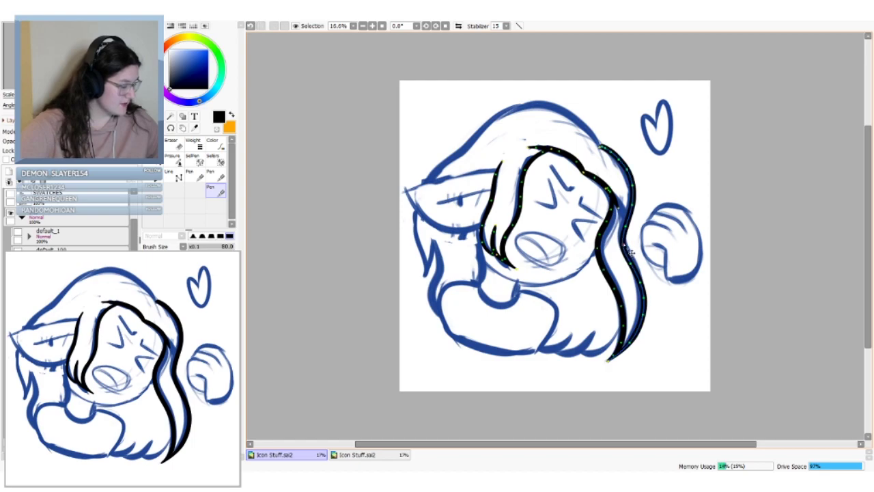
Hide the blue sketch to check the inked hair lines on their own, and show it again
key("ctrl")
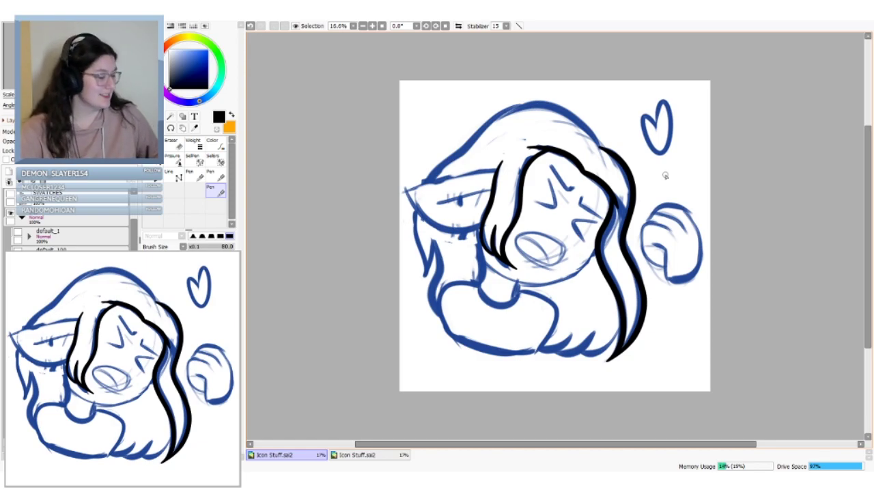
key("ctrl")
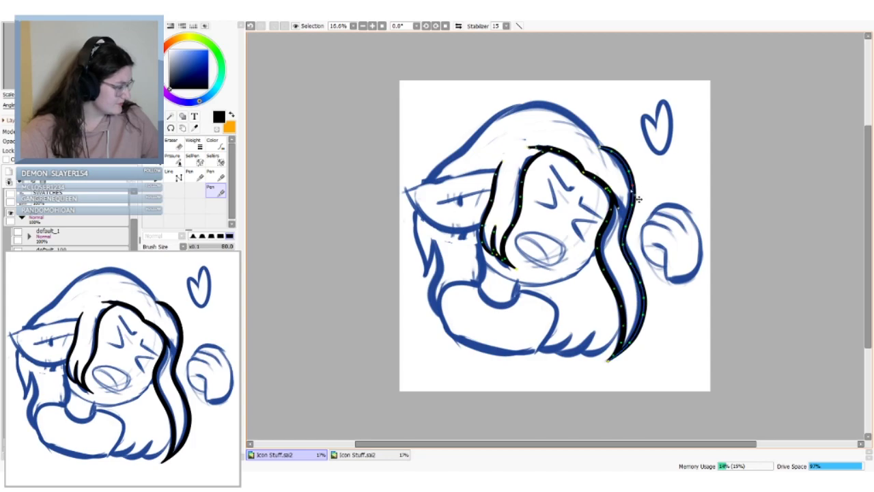
left_click(10, 213)
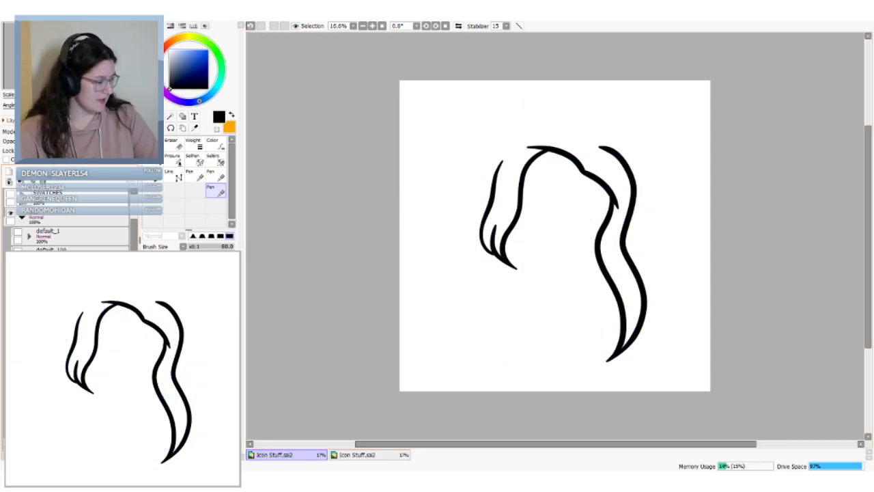
left_click(11, 213)
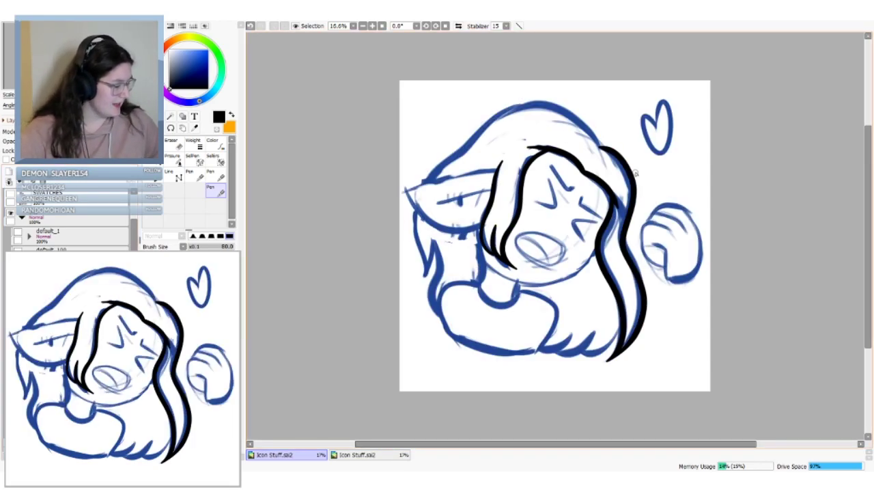
Ink the top outline of the hair from the right section over the crown to the ear tip, fitting its curve to the sketch
mouse_move(601, 145)
left_mouse_down()
mouse_move(524, 104)
mouse_move(445, 160)
mouse_move(408, 204)
left_mouse_up()
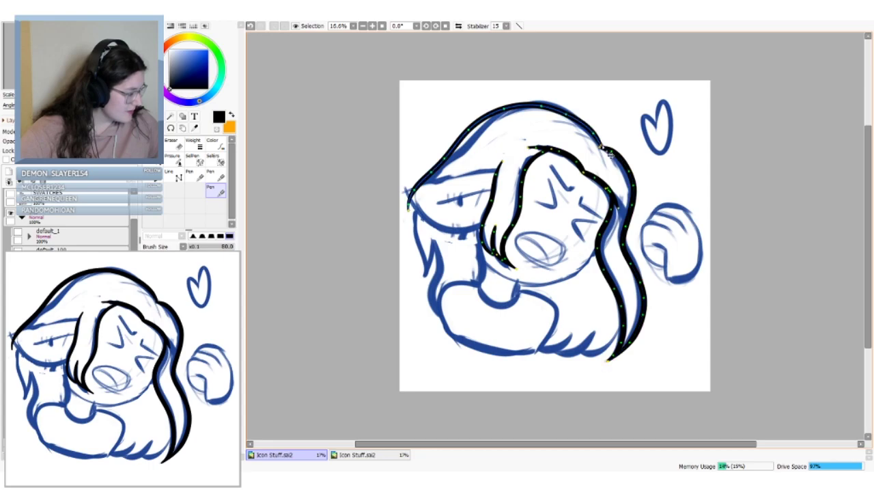
mouse_move(567, 111)
left_mouse_down()
mouse_move(498, 106)
mouse_move(478, 136)
mouse_move(471, 126)
left_mouse_up()
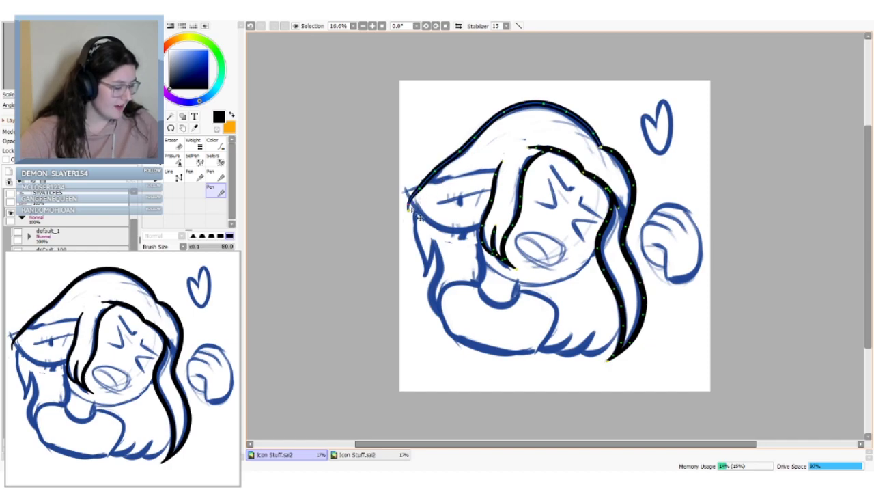
Pull the left end of the crown outline down to the hair tip below the ear and smooth its curve points
left_click_drag(410, 199, 430, 281)
mouse_move(408, 219)
left_mouse_down()
mouse_move(430, 267)
mouse_move(427, 261)
left_mouse_up()
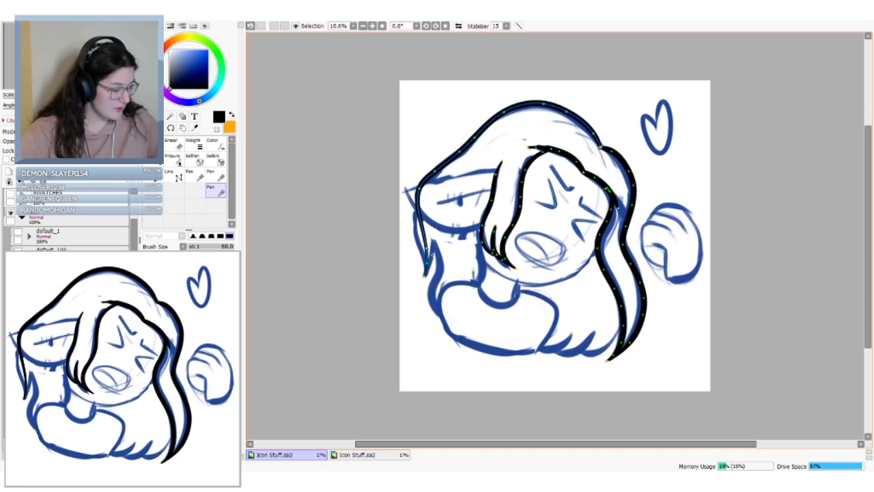
mouse_move(422, 191)
left_mouse_down()
mouse_move(420, 239)
mouse_move(430, 258)
left_mouse_up()
left_click_drag(435, 170, 424, 187)
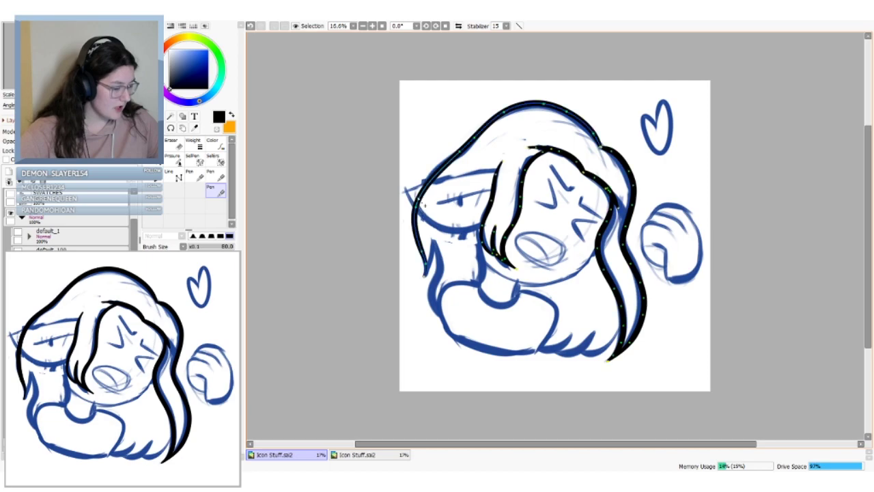
left_click_drag(459, 152, 458, 158)
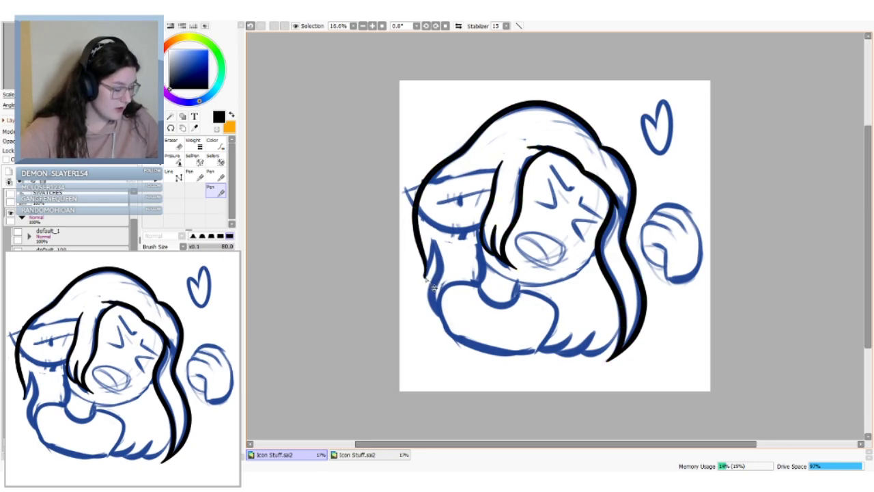
left_click_drag(418, 232, 426, 265)
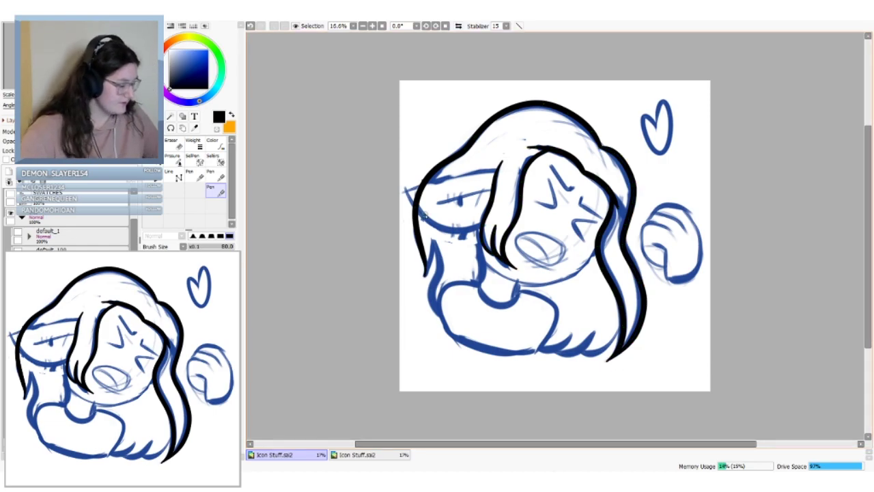
Ink the inner edge of the left hair lock from below the ear down to the shoulder and adjust its upper end
left_click(434, 279)
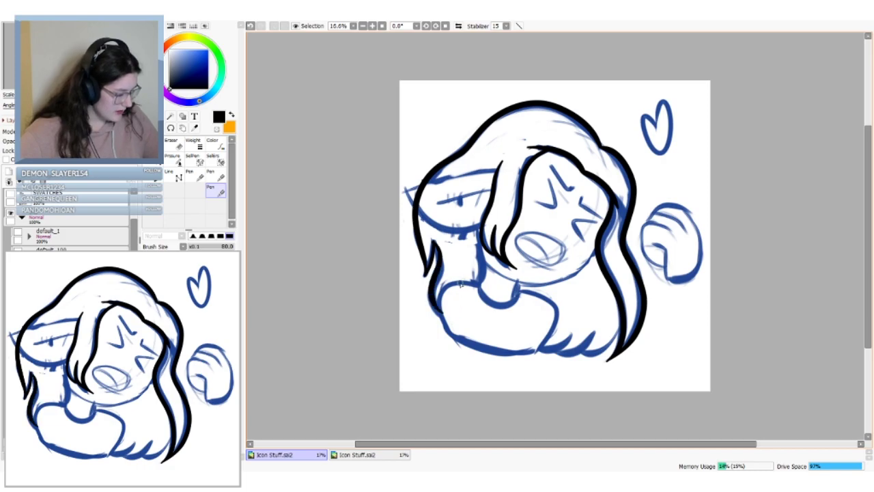
key("ctrl")
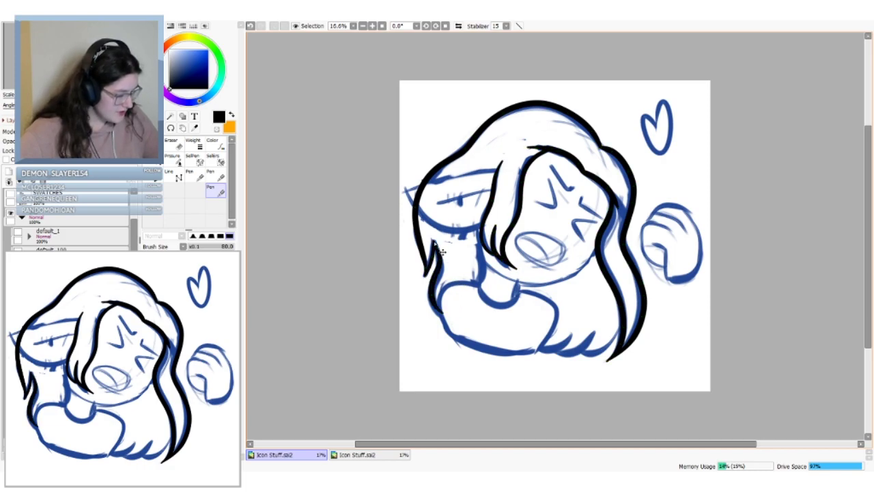
left_click_drag(435, 242, 433, 241)
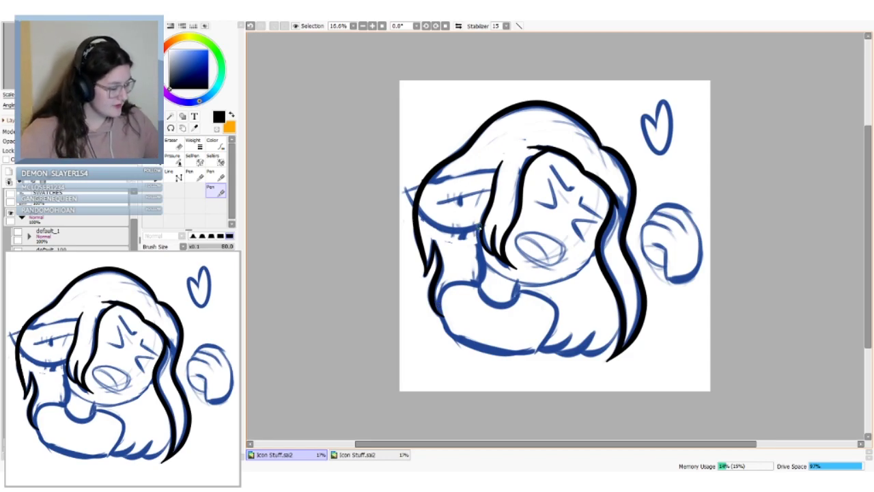
Ink the line from behind the front hair strands down to the left shoulder, redrawing it and adjusting its curve
left_click_drag(478, 229, 476, 286)
key("ctrl+z")
left_click_drag(478, 229, 473, 282)
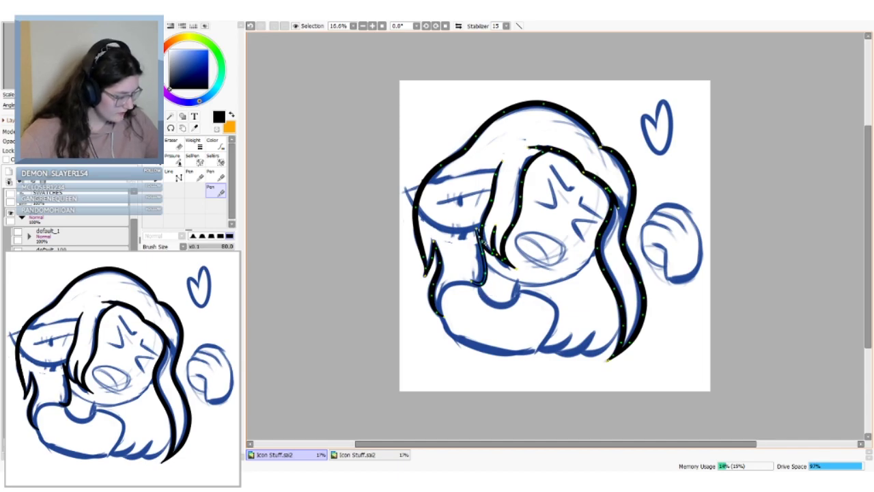
mouse_move(484, 242)
left_mouse_down()
mouse_move(481, 225)
mouse_move(483, 241)
left_mouse_up()
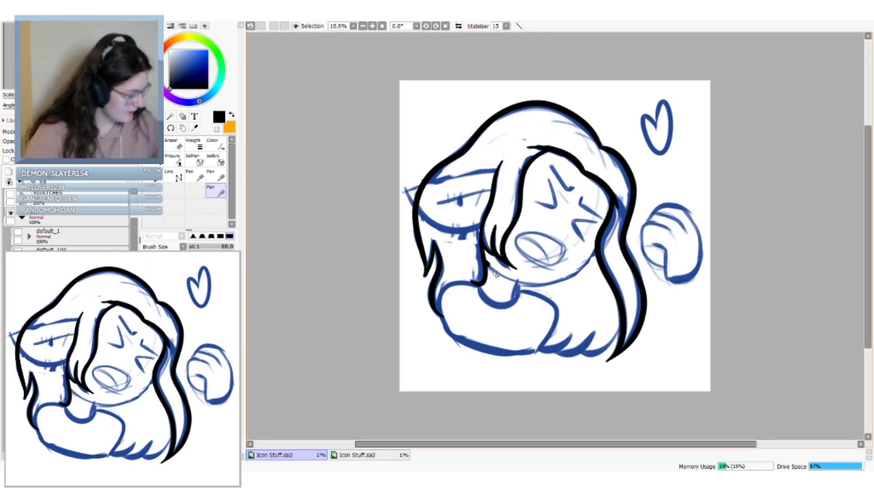
left_click_drag(488, 263, 591, 266)
key("ctrl+z")
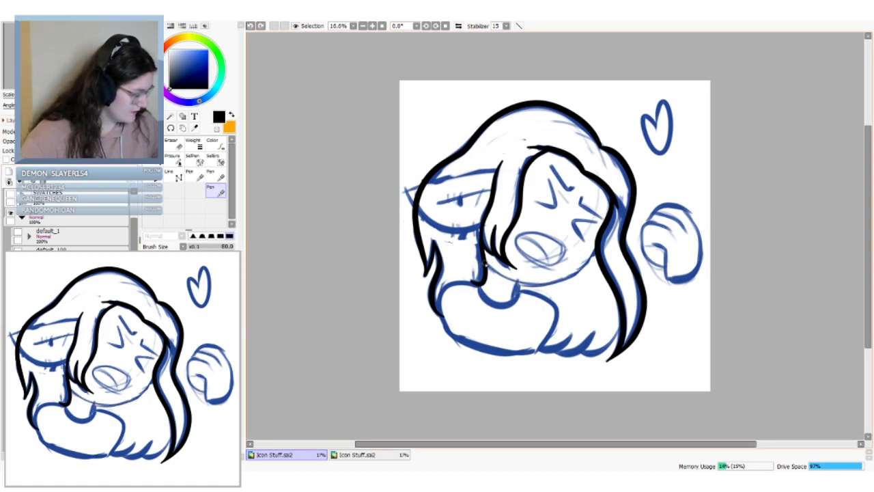
mouse_move(484, 265)
left_mouse_down()
mouse_move(532, 285)
mouse_move(588, 259)
left_mouse_up()
key("ctrl+z")
left_click_drag(482, 262, 577, 247)
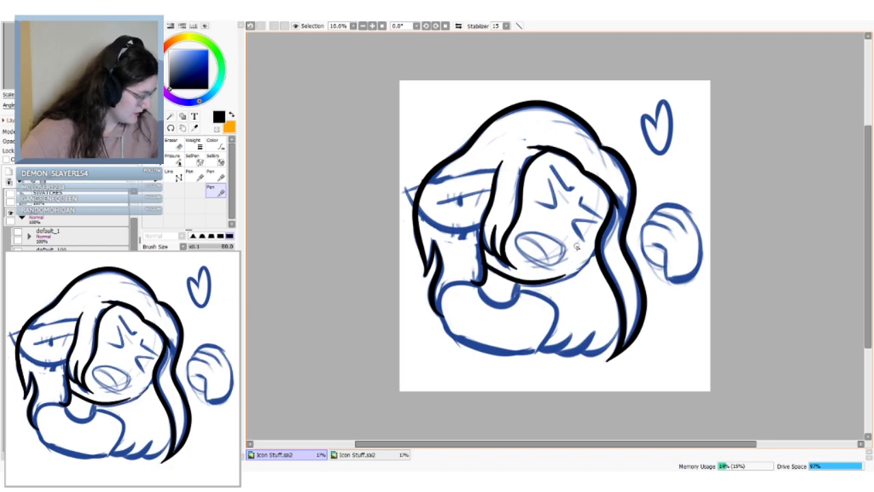
key("ctrl+z")
mouse_move(482, 258)
left_mouse_down()
mouse_move(525, 286)
mouse_move(584, 245)
left_mouse_up()
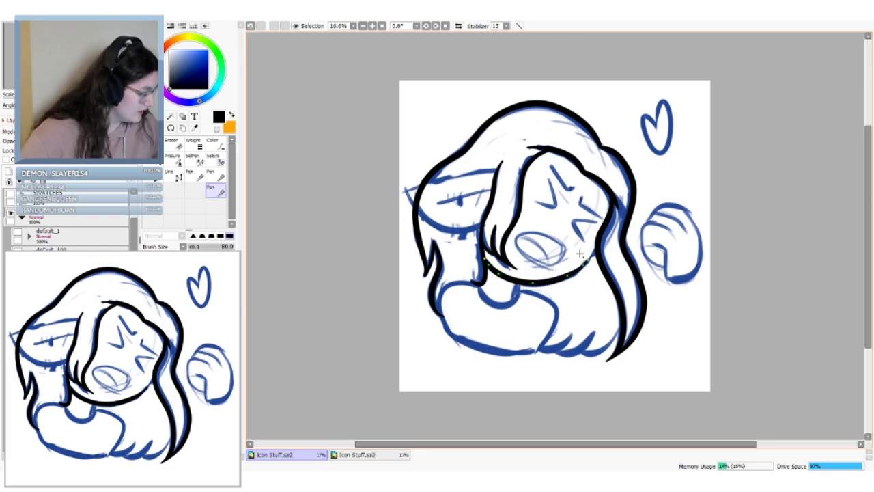
key("ctrl+z")
left_click_drag(484, 261, 589, 259)
key("ctrl+z")
left_click_drag(484, 262, 585, 265)
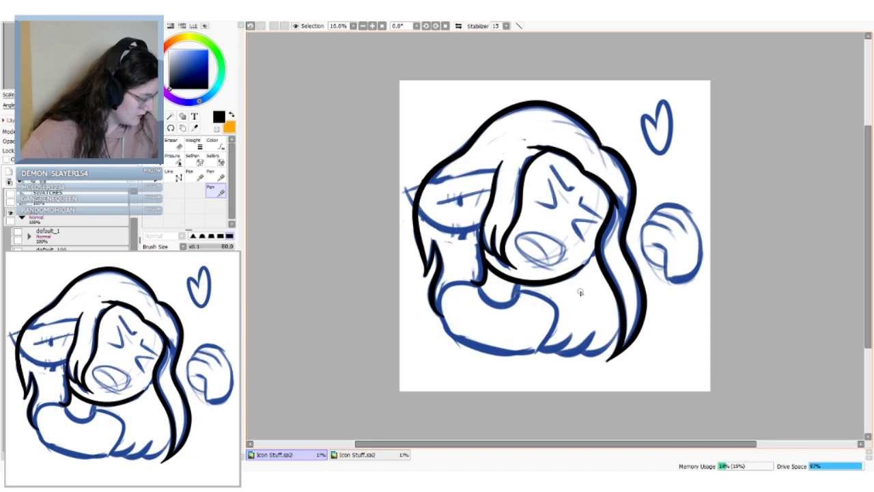
key("ctrl+z")
Ink the jaw line beneath the mouth and shift its points so both ends meet the hair lines
mouse_move(483, 261)
left_mouse_down()
mouse_move(596, 253)
mouse_move(602, 284)
mouse_move(596, 252)
left_mouse_up()
left_click_drag(503, 273, 546, 282)
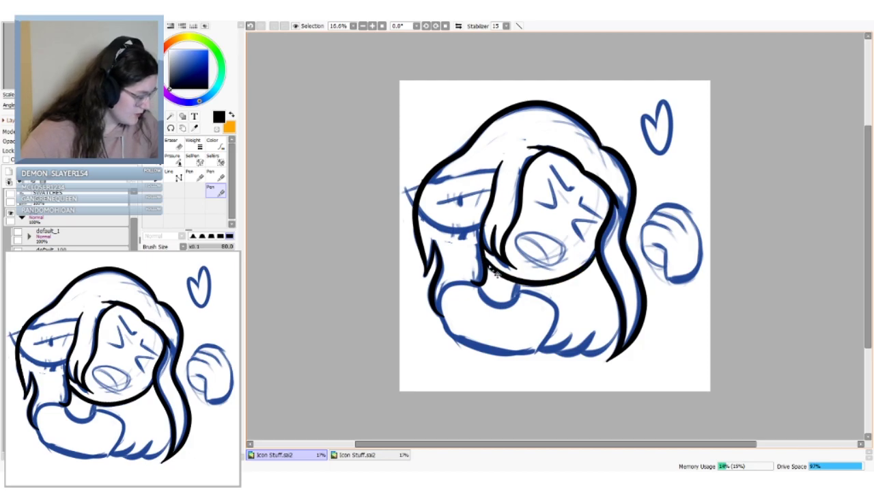
left_click_drag(485, 259, 485, 261)
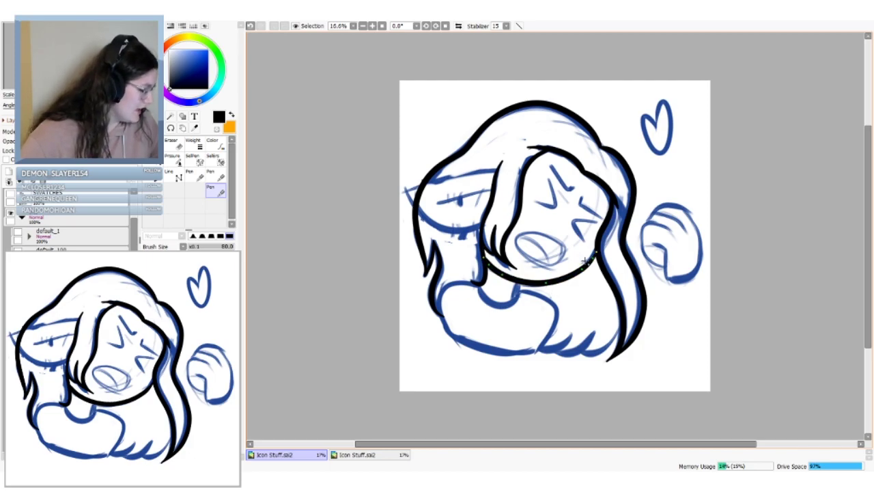
left_click_drag(596, 252, 593, 259)
left_click_drag(588, 269, 595, 256)
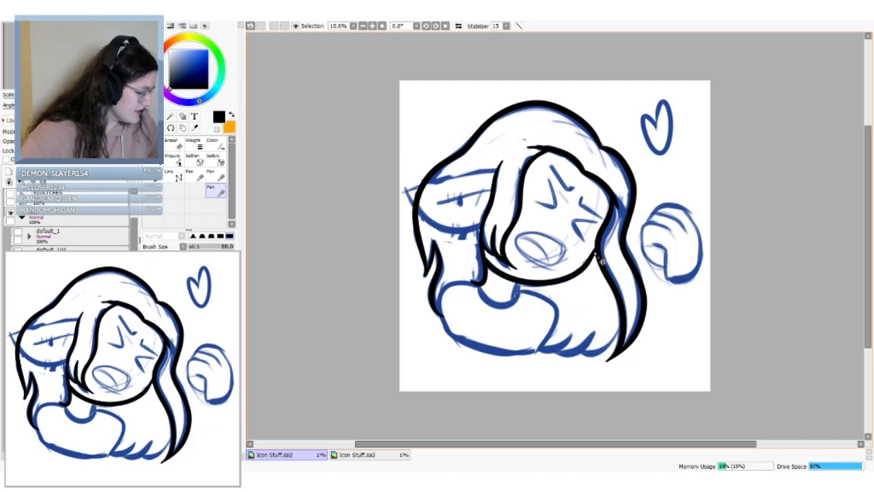
Compare the linework around the jaw with and without the last adjustment by undoing and redoing it
key("ctrl+z")
key("ctrl+y")
key("ctrl+z")
key("ctrl+y")
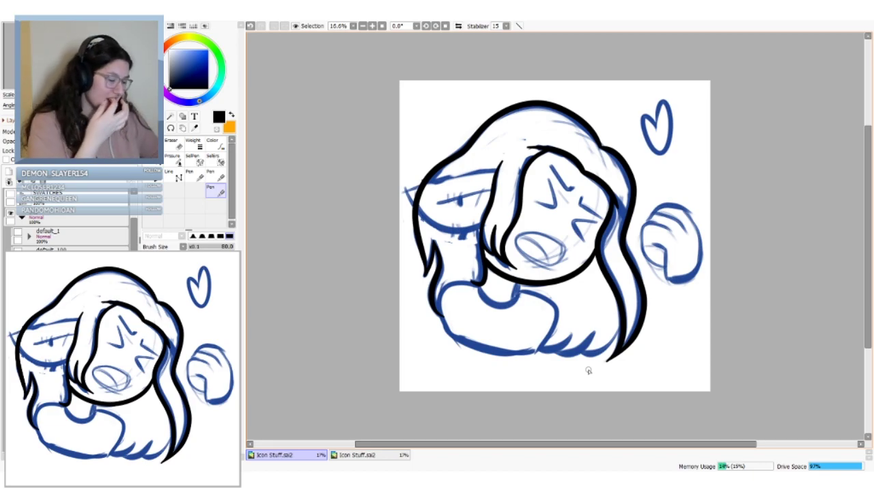
key("ctrl+z")
key("ctrl+y")
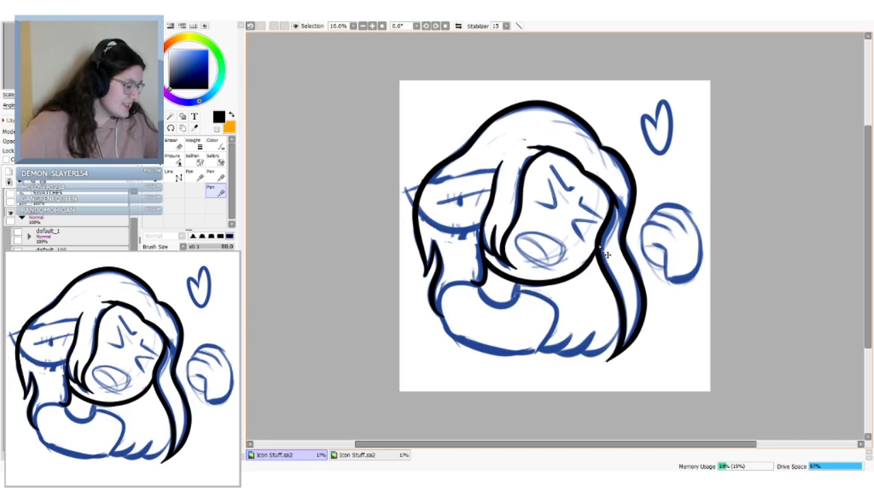
key("ctrl+z")
key("ctrl+y")
key("ctrl+z")
key("ctrl+y")
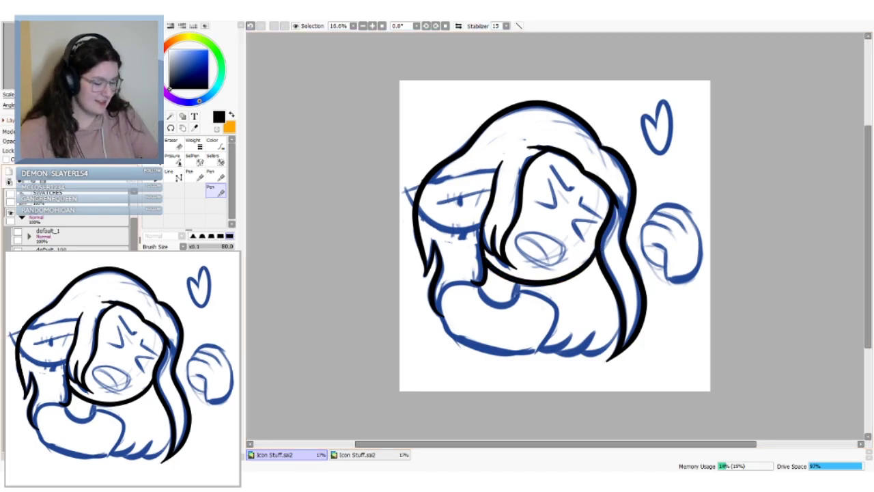
key("ctrl+y")
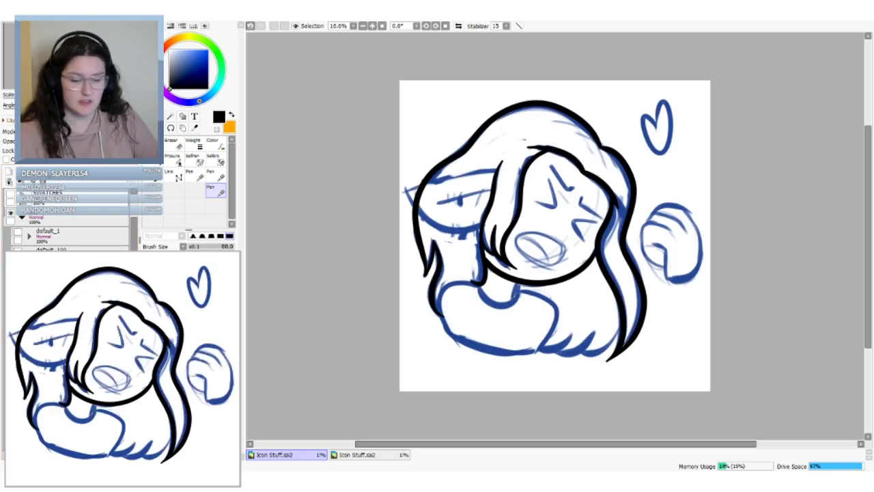
Ink the short right side of the neck from the jaw down to the collar
left_click_drag(517, 284, 514, 303)
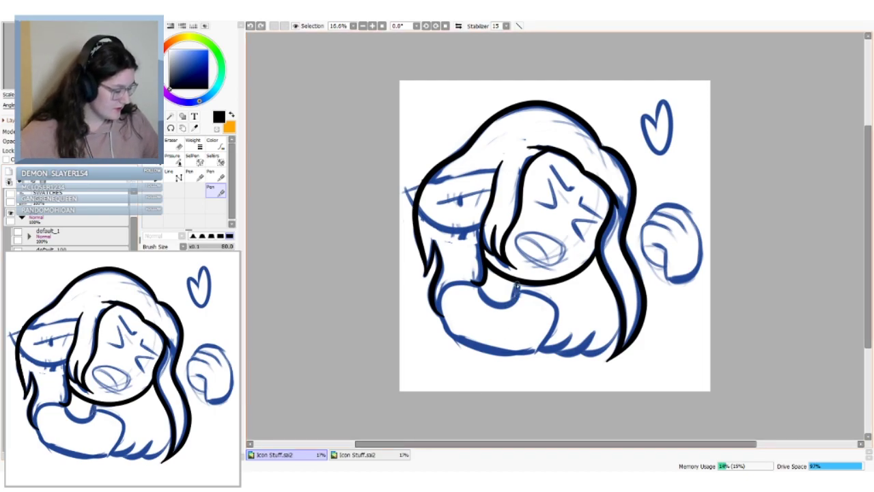
key("ctrl+z")
key("ctrl+y")
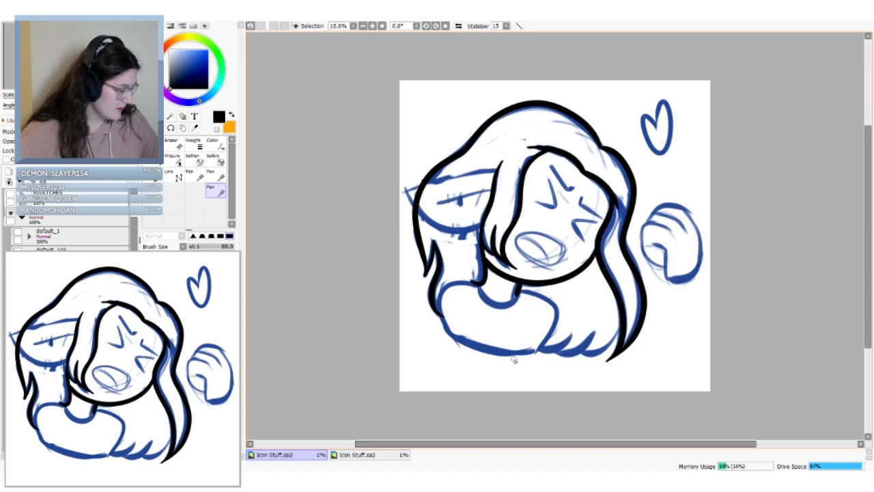
key("ctrl+z")
left_click_drag(518, 284, 515, 298)
key("ctrl+z")
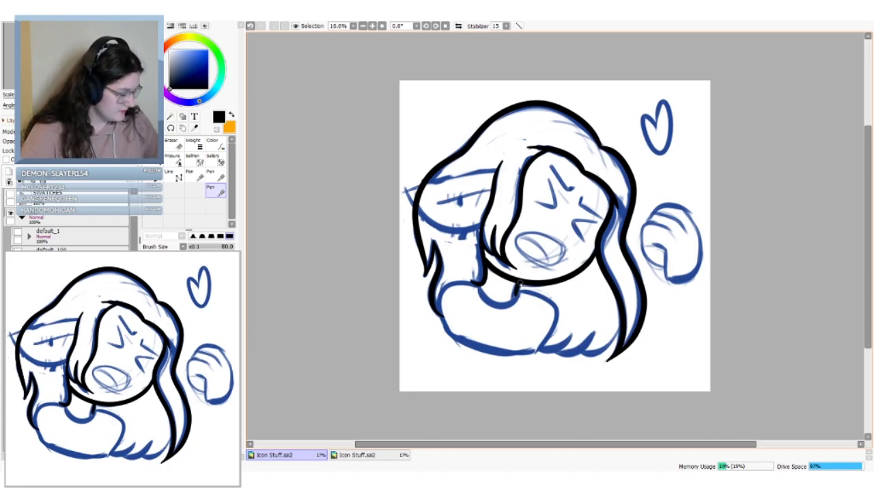
Ink the right shoulder from the neck around to the lower edge of the torso and smooth its curve points
mouse_move(516, 290)
left_mouse_down()
mouse_move(543, 296)
mouse_move(540, 350)
left_mouse_up()
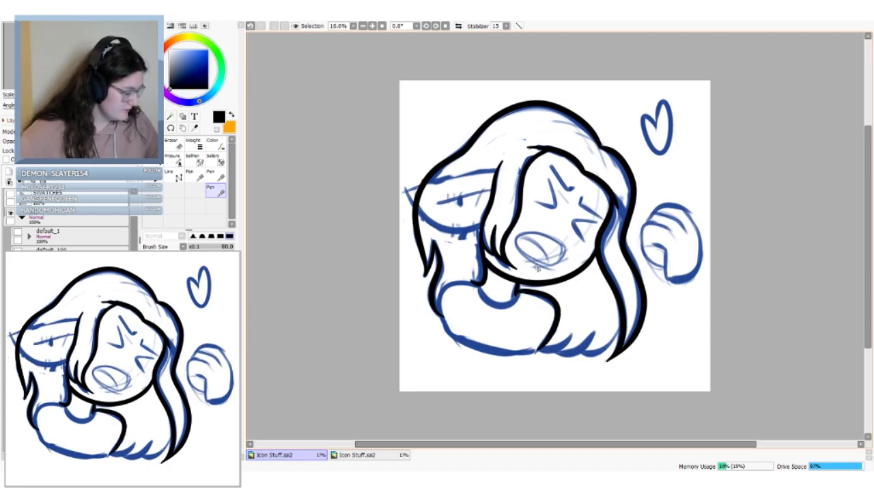
left_click_drag(517, 290, 539, 350)
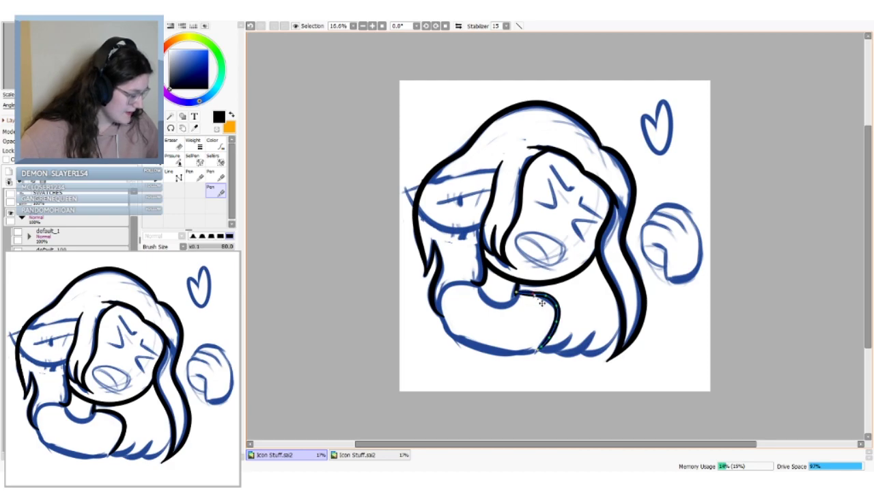
left_click_drag(534, 292, 558, 310)
left_click_drag(540, 344, 538, 353)
left_click_drag(542, 349, 542, 348)
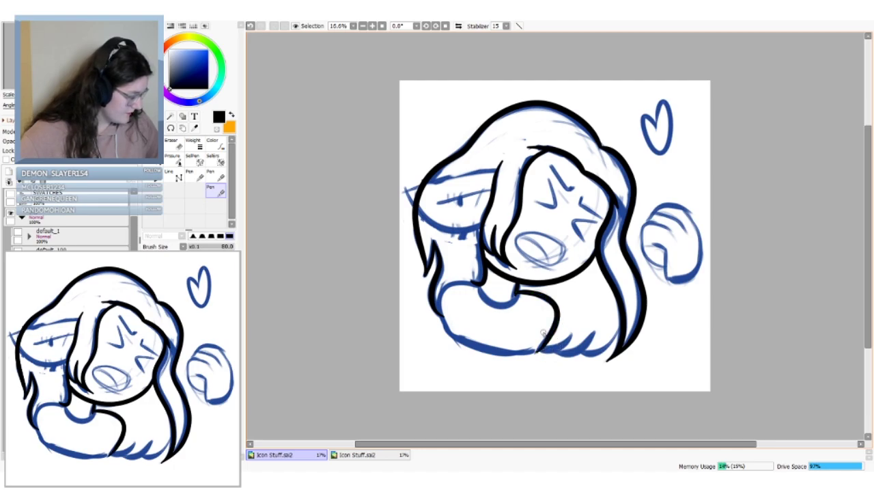
mouse_move(480, 284)
left_mouse_down()
mouse_move(440, 295)
mouse_move(452, 337)
left_mouse_up()
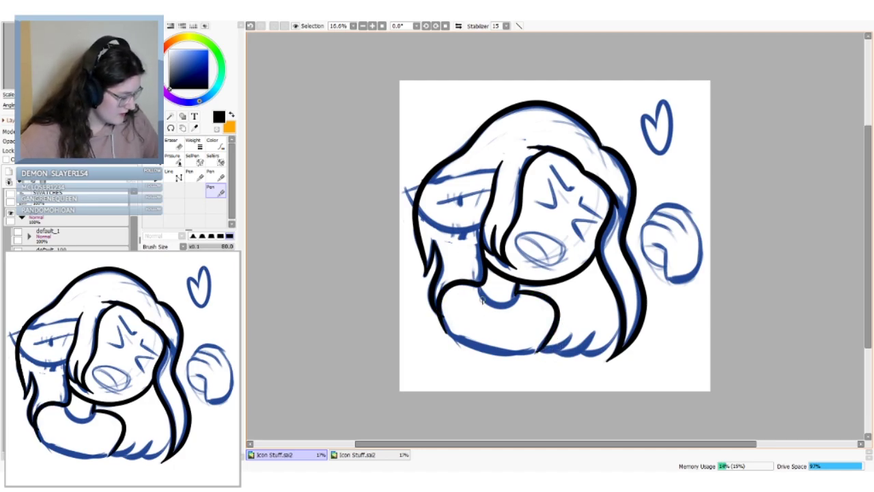
key("ctrl+z")
left_click_drag(479, 281, 435, 313)
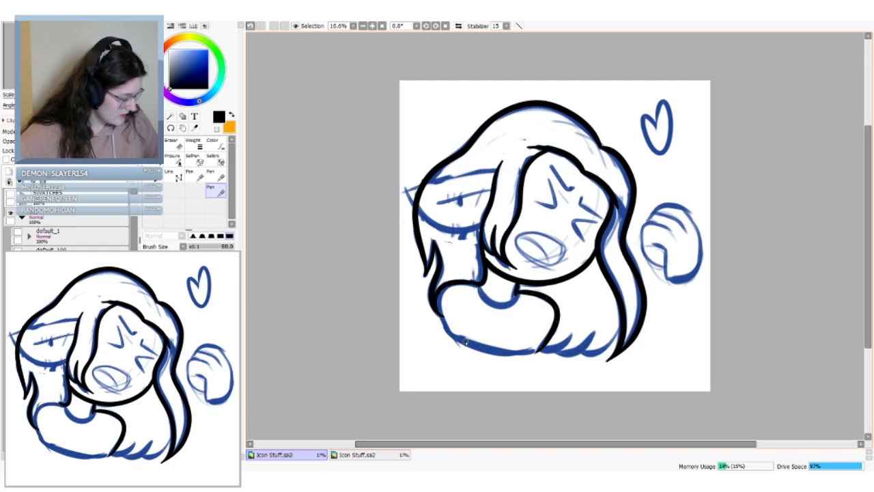
key("ctrl+z")
Ink the left shoulder from the hair beside the neck down around the upper arm and smooth its curve points
left_click_drag(476, 283, 452, 347)
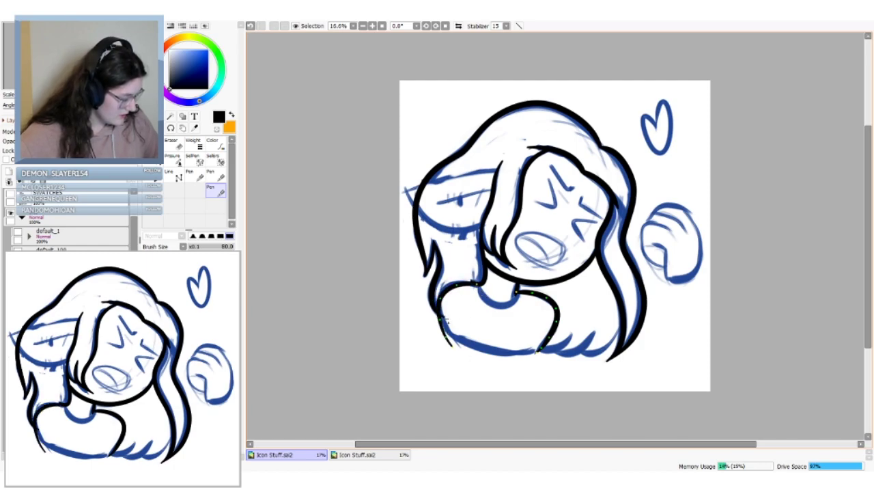
mouse_move(455, 286)
left_mouse_down()
mouse_move(442, 301)
mouse_move(442, 319)
left_mouse_up()
mouse_move(445, 334)
left_mouse_down()
mouse_move(459, 342)
mouse_move(446, 322)
left_mouse_up()
key("ctrl+y")
key("ctrl+z")
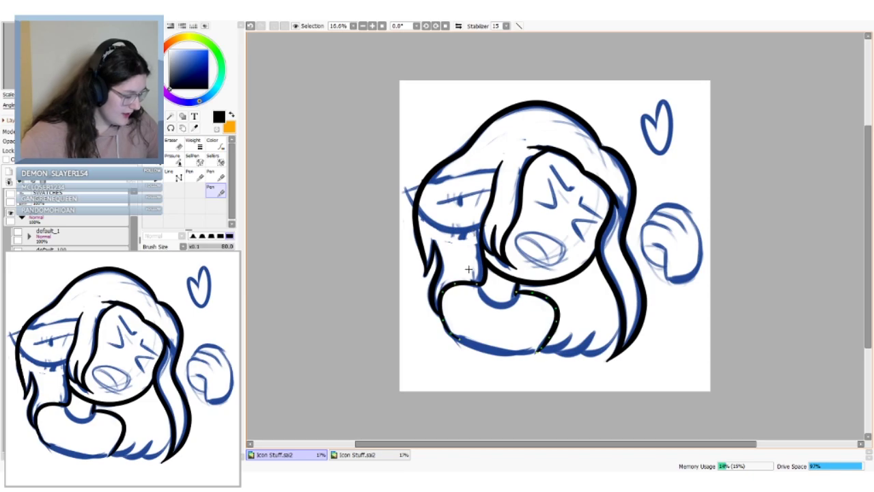
key("ctrl+z")
key("ctrl+y")
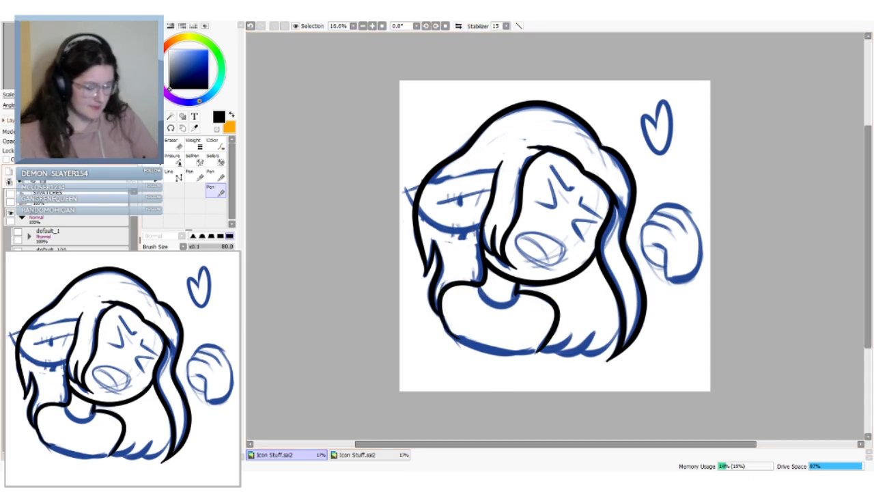
key("ctrl")
left_click_drag(444, 319, 451, 329)
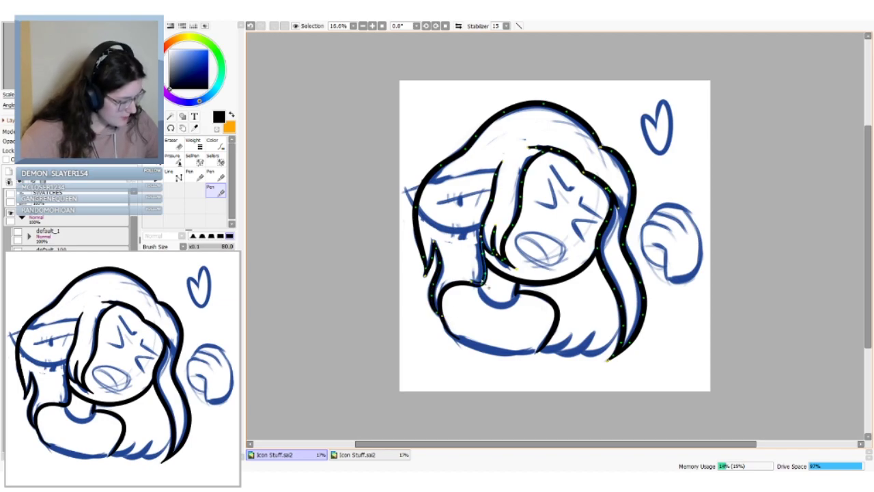
Ink the short left side of the neck below the jaw and adjust the shoulder line's inner end to meet it
left_click_drag(482, 284, 490, 295)
key("ctrl+z")
key("ctrl+y")
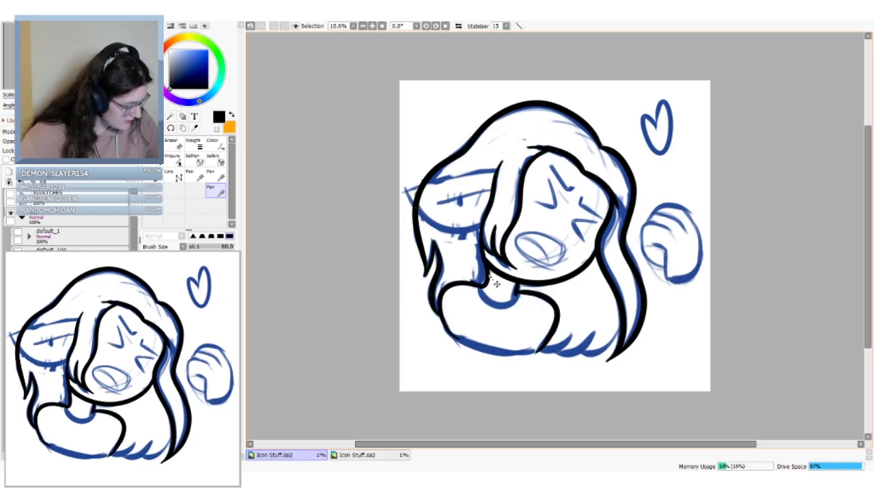
left_click_drag(487, 266, 487, 260)
key("ctrl+z")
key("ctrl+y")
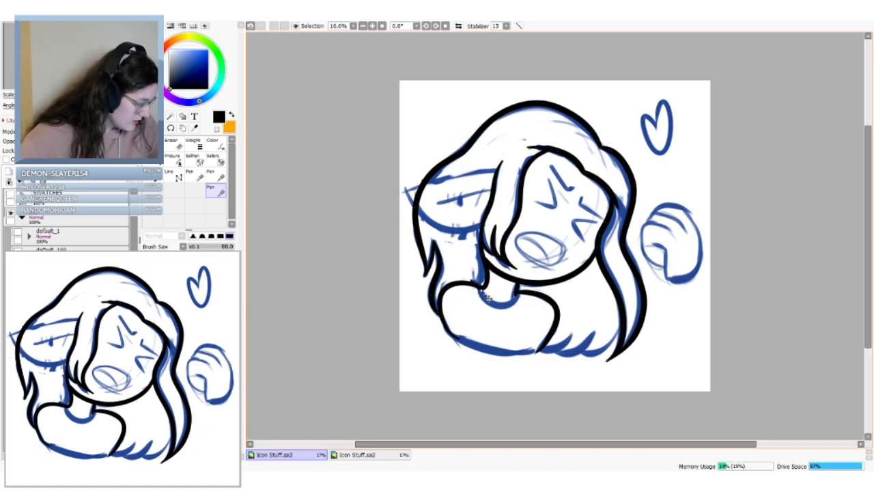
key("ctrl+z")
key("ctrl+y")
key("ctrl+z")
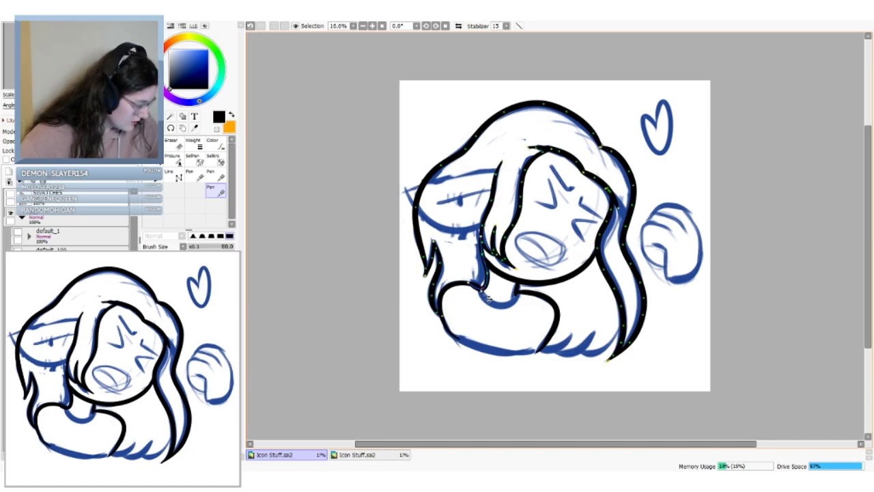
key("ctrl+y")
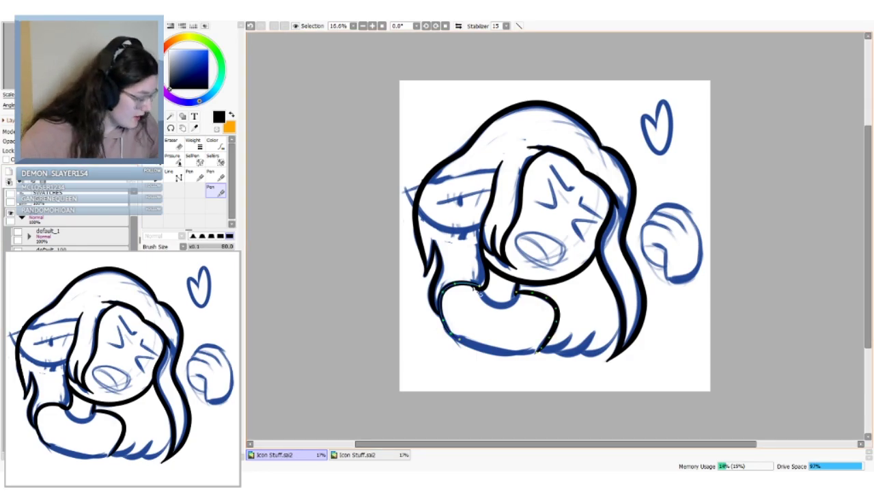
left_click_drag(471, 288, 480, 294)
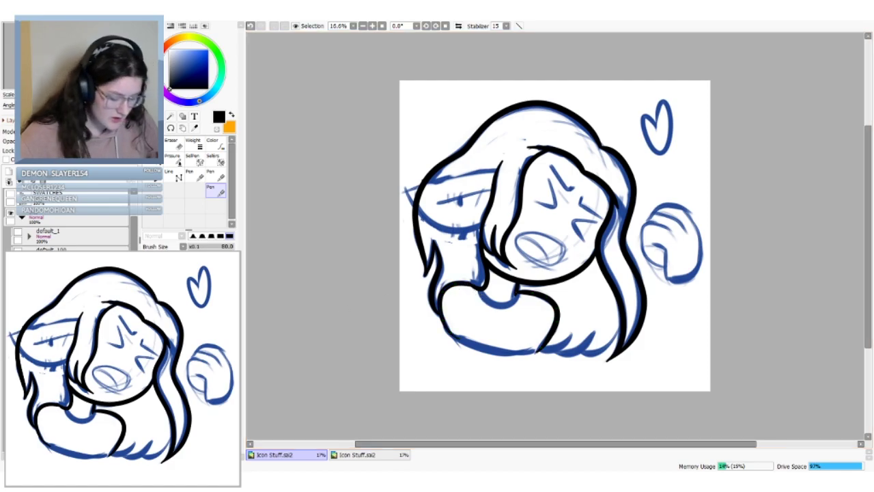
left_click(467, 263)
key("ctrl+d")
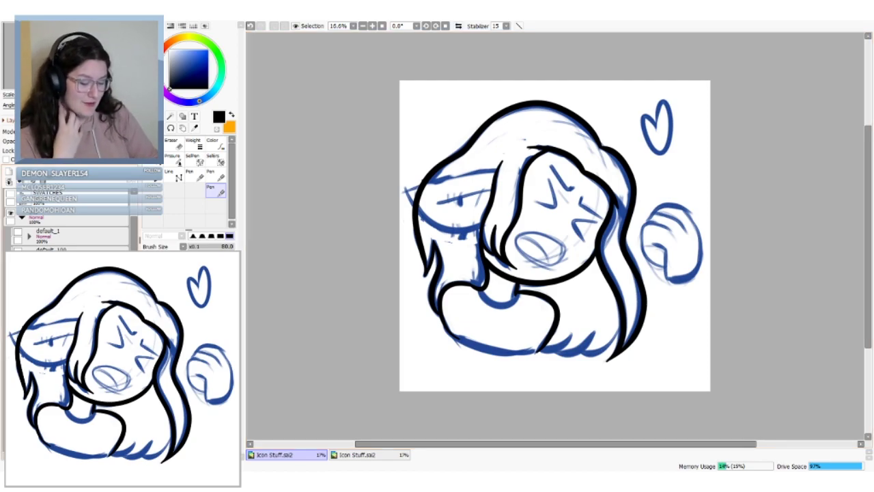
Ink the curved collar across the base of the neck between the two shoulders
mouse_move(488, 303)
left_mouse_down()
mouse_move(516, 292)
mouse_move(525, 302)
mouse_move(521, 310)
mouse_move(492, 304)
left_mouse_up()
key("ctrl+z")
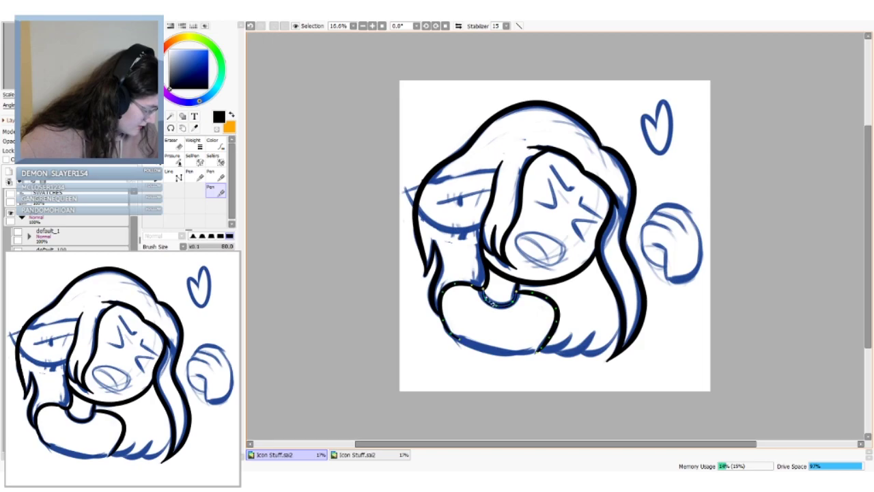
left_click_drag(494, 310, 488, 301)
key("ctrl+z")
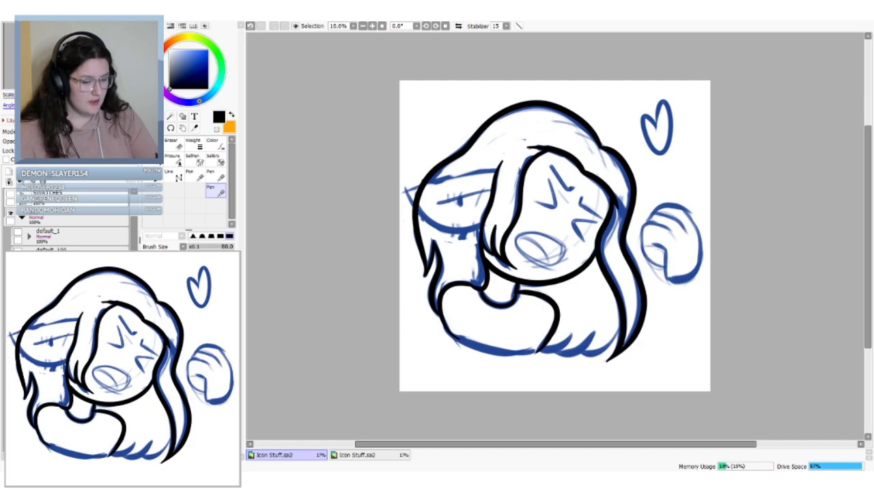
Rotate the canvas to 88° and ink the torso's lower edge, joining the two shoulder lines and adjusting its points
left_click_drag(62, 105, 66, 106)
left_click_drag(492, 294, 442, 179)
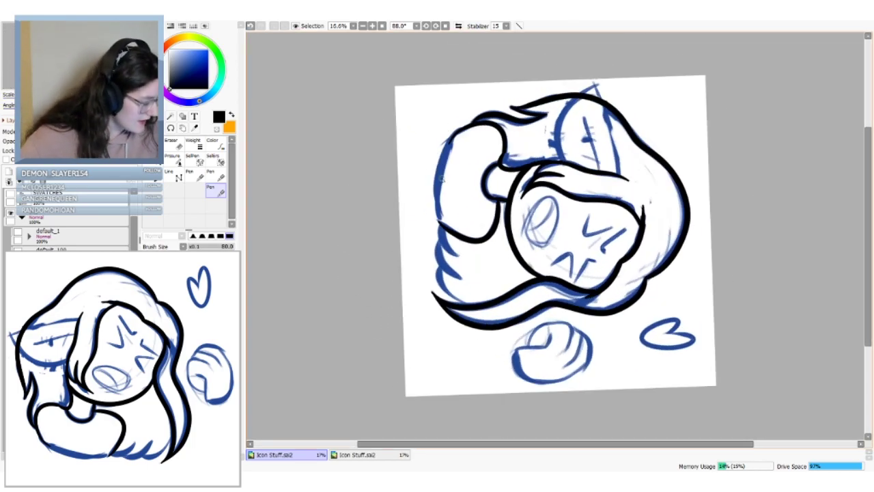
left_click_drag(443, 226, 451, 134)
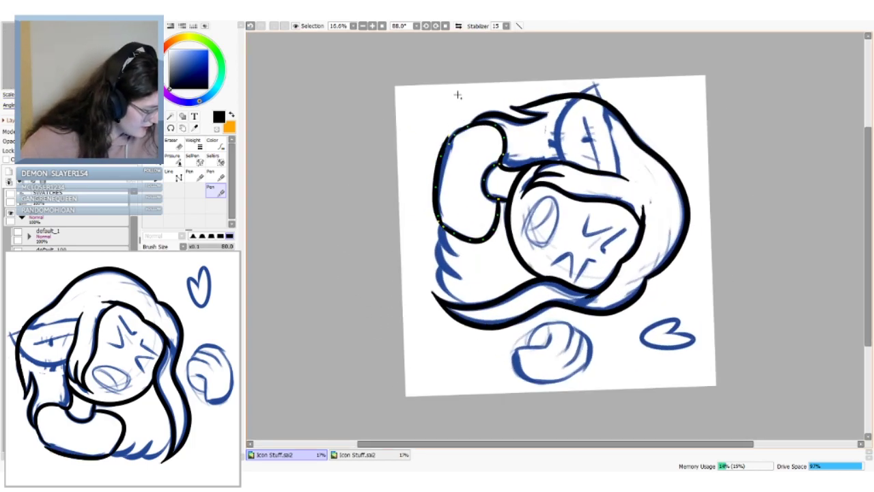
key("ctrl+z")
mouse_move(440, 223)
left_mouse_down()
mouse_move(437, 181)
mouse_move(455, 138)
left_mouse_up()
key("ctrl+z")
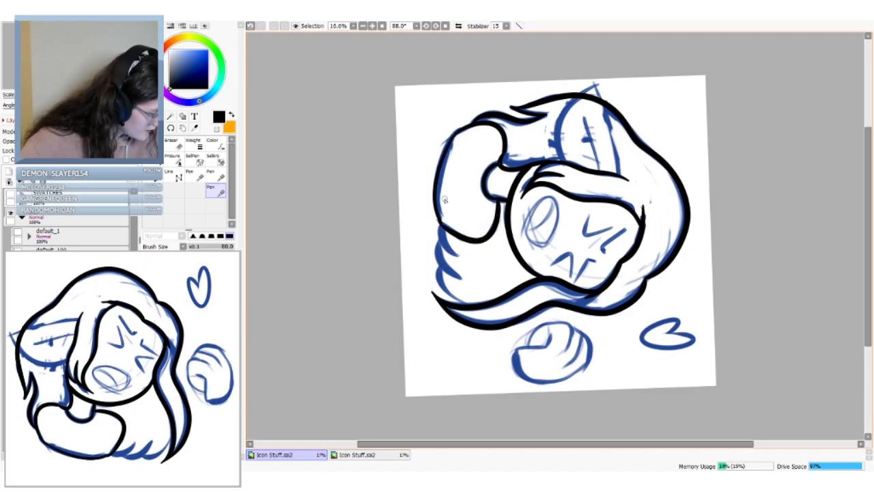
left_click_drag(437, 192, 437, 188)
left_click_drag(442, 221, 444, 224)
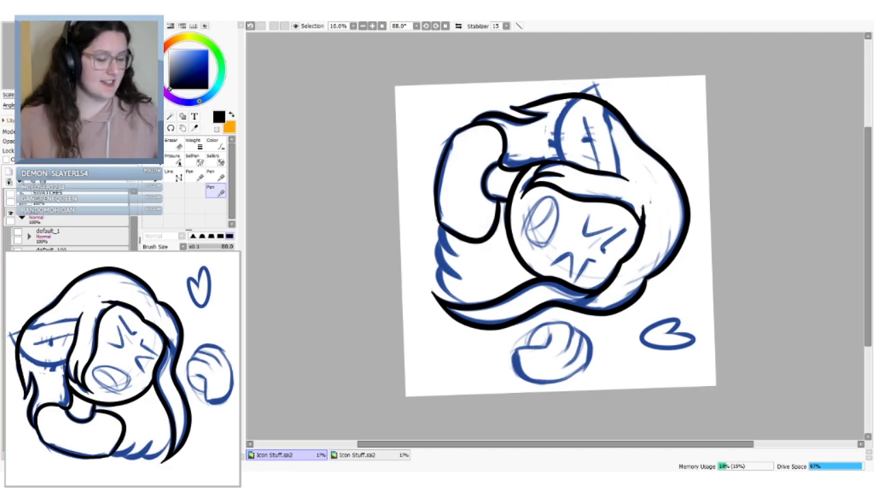
Turn the canvas to 152°, ink the scalloped hair ends between the torso and the long right lock, and reset the rotation
key("Home")
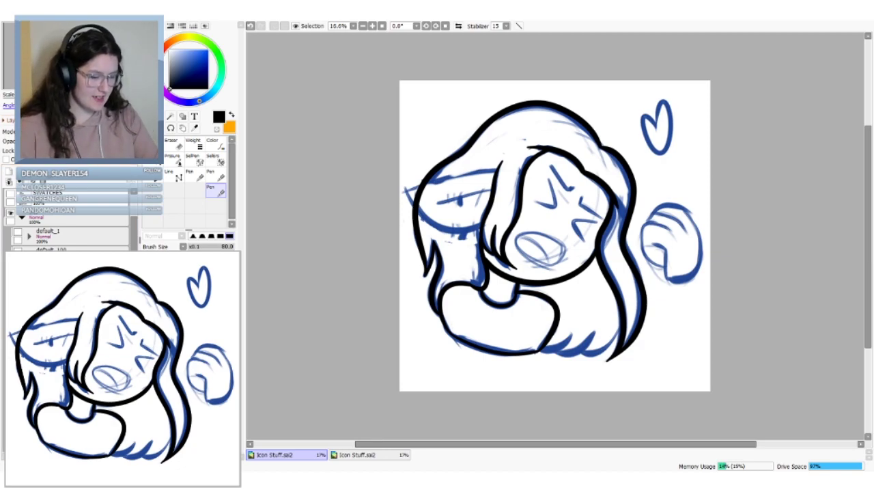
key("Delete")
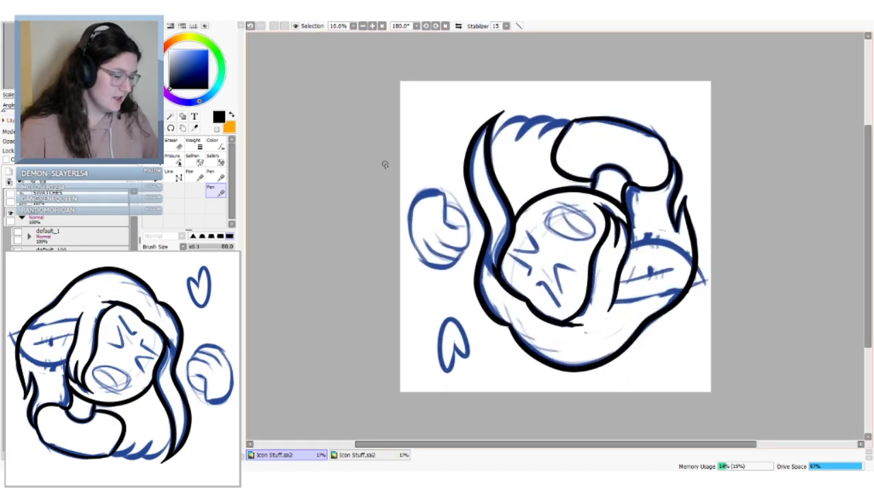
key("End")
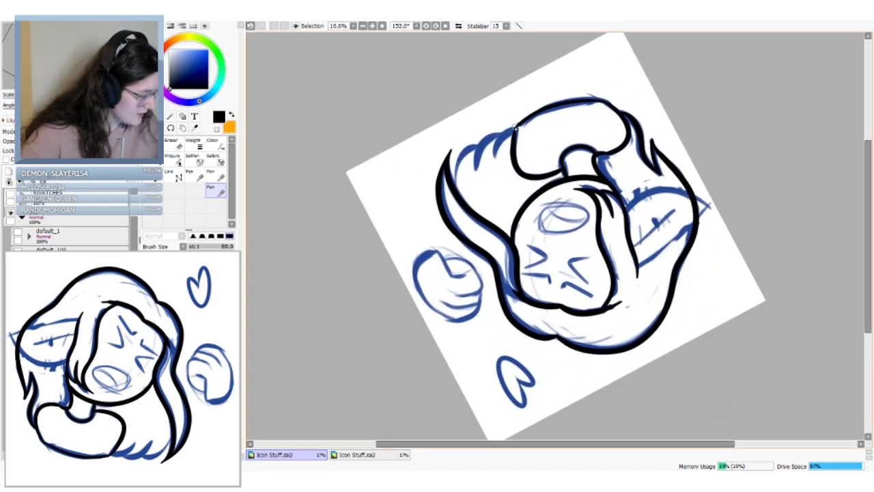
left_click_drag(516, 126, 488, 165)
key("ctrl+z")
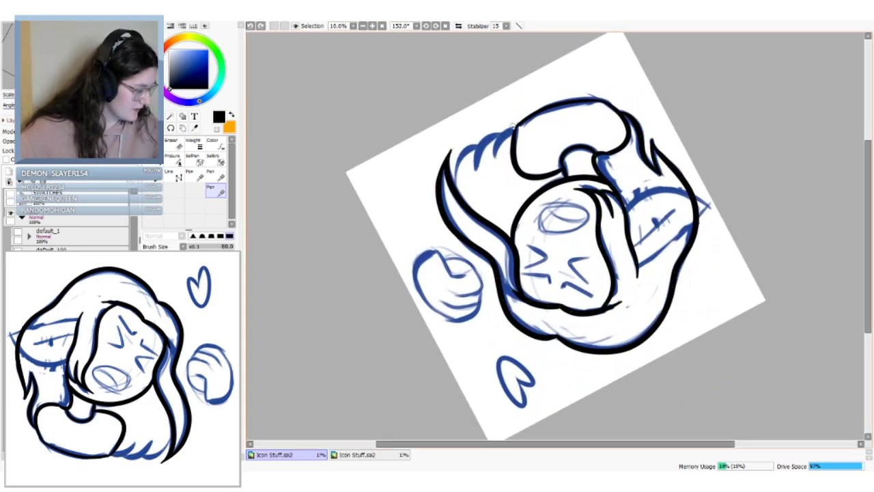
left_click_drag(517, 126, 475, 184)
key("ctrl+z")
mouse_move(503, 135)
left_mouse_down()
mouse_move(475, 152)
mouse_move(486, 165)
mouse_move(471, 147)
mouse_move(479, 145)
mouse_move(458, 170)
mouse_move(507, 182)
mouse_move(512, 175)
mouse_move(467, 197)
left_mouse_up()
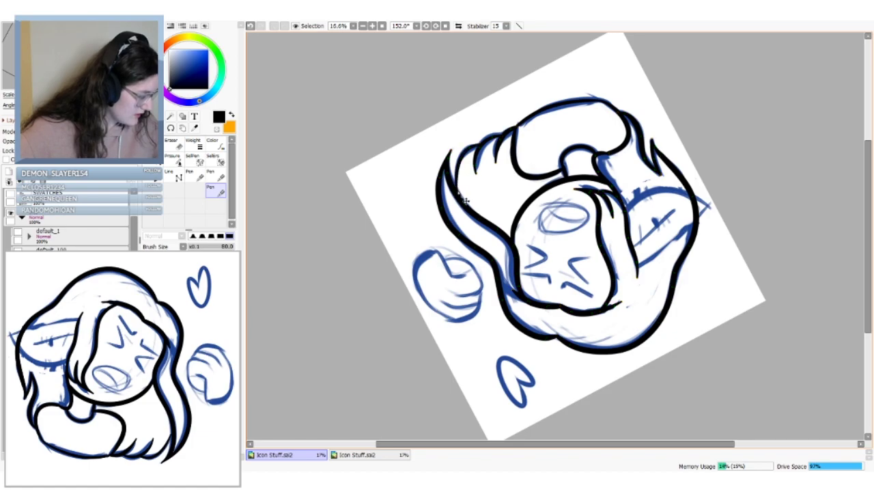
key("ctrl+z")
left_click_drag(479, 145, 460, 196)
key("ctrl+z")
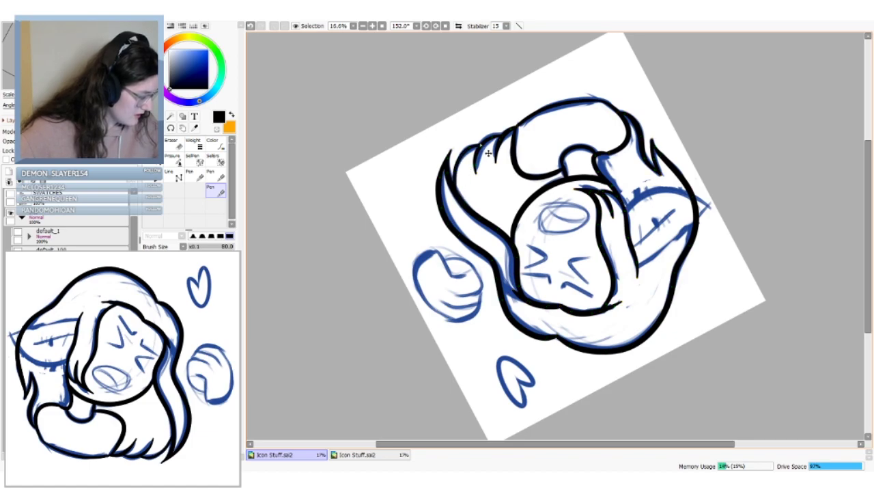
key("Delete")
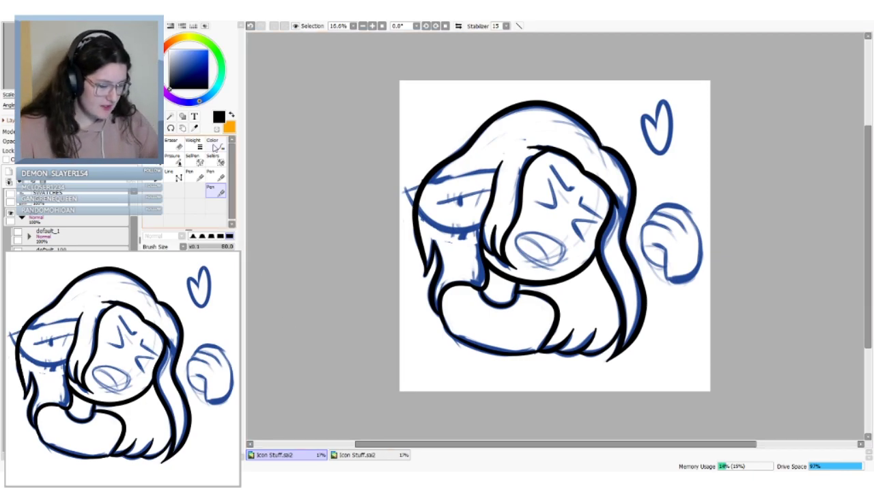
Adjust the line weight around the lower hair ends with the Weight tool and set its size to 50
left_click(194, 145)
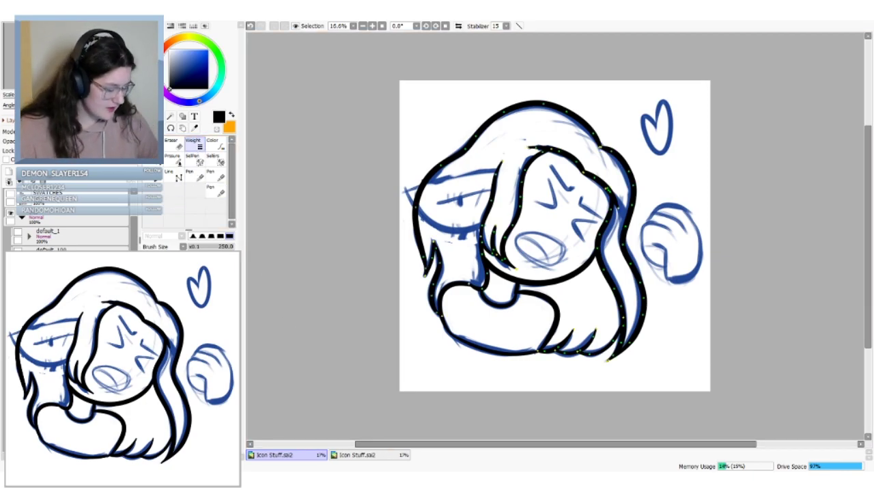
left_click(604, 351)
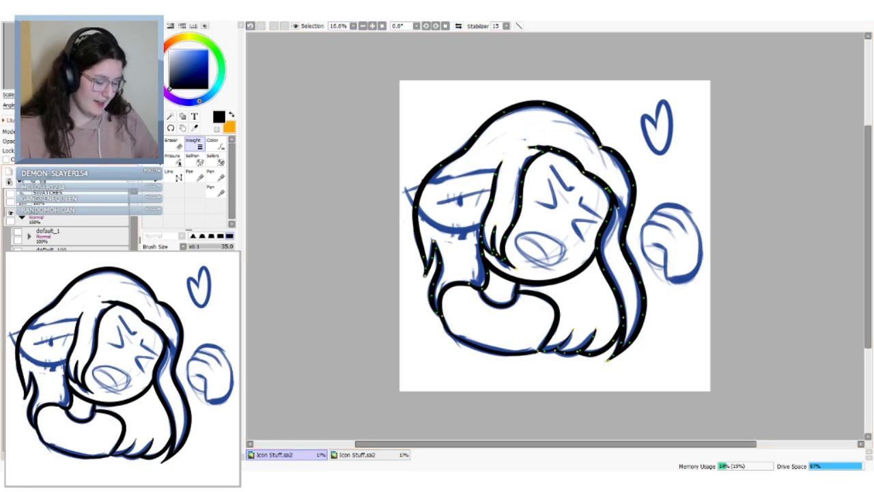
key("bracketright")
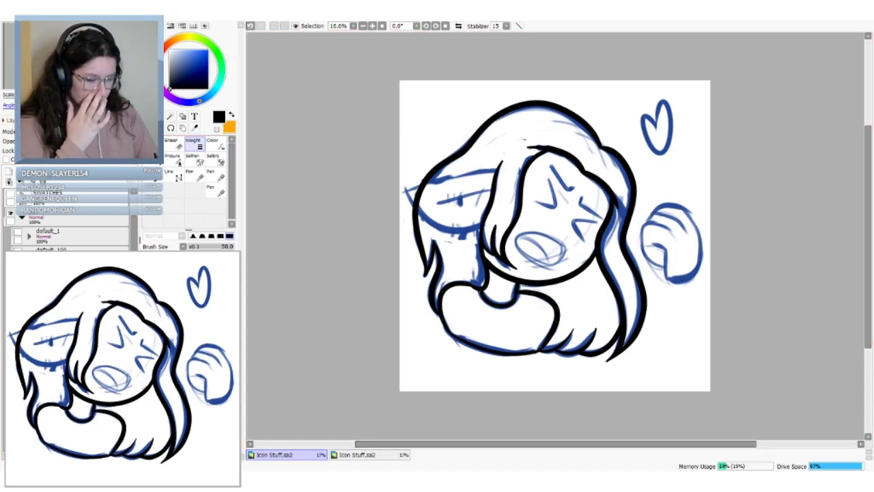
Rotate the canvas to -44°, ink the upper and lower edges of the pointed ear with the Pen, and reset the rotation
left_click_drag(430, 161, 413, 269)
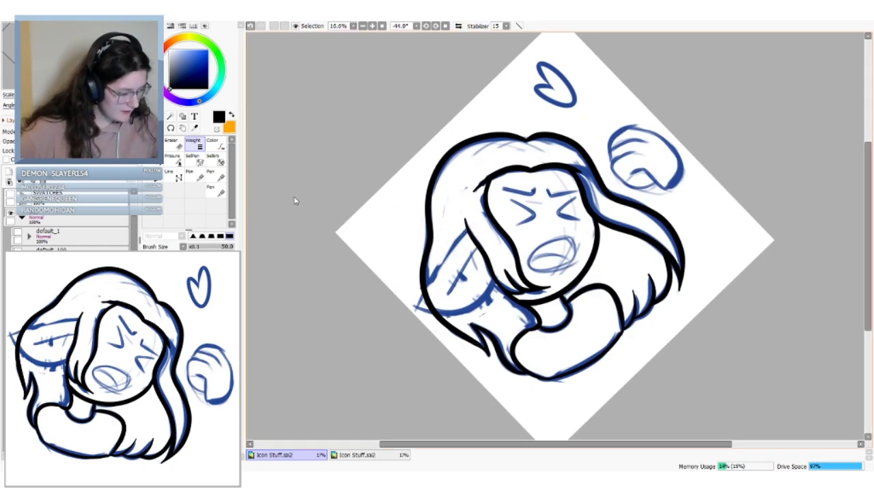
left_click(215, 190)
mouse_move(466, 230)
left_mouse_down()
mouse_move(413, 311)
mouse_move(492, 269)
left_mouse_up()
key("ctrl+z")
mouse_move(417, 306)
left_mouse_down()
mouse_move(453, 314)
mouse_move(492, 268)
left_mouse_up()
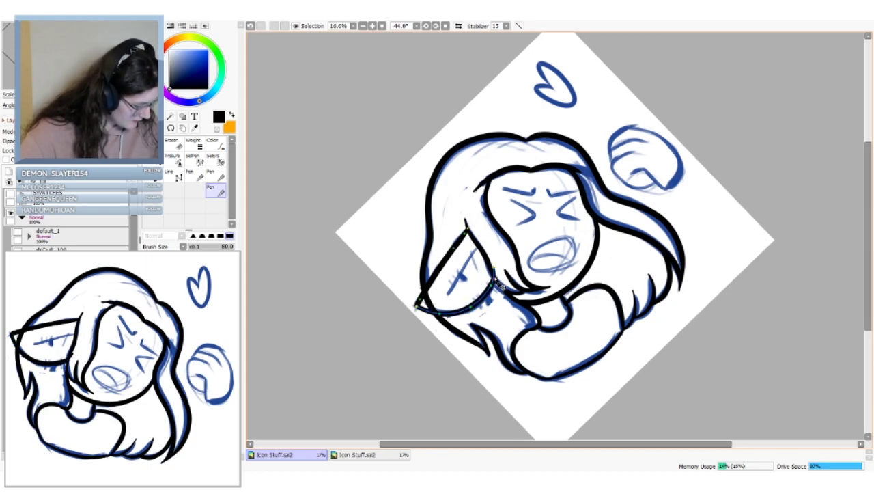
key("ctrl+z")
left_click_drag(415, 311, 505, 274)
key("ctrl+z")
left_click_drag(415, 311, 497, 274)
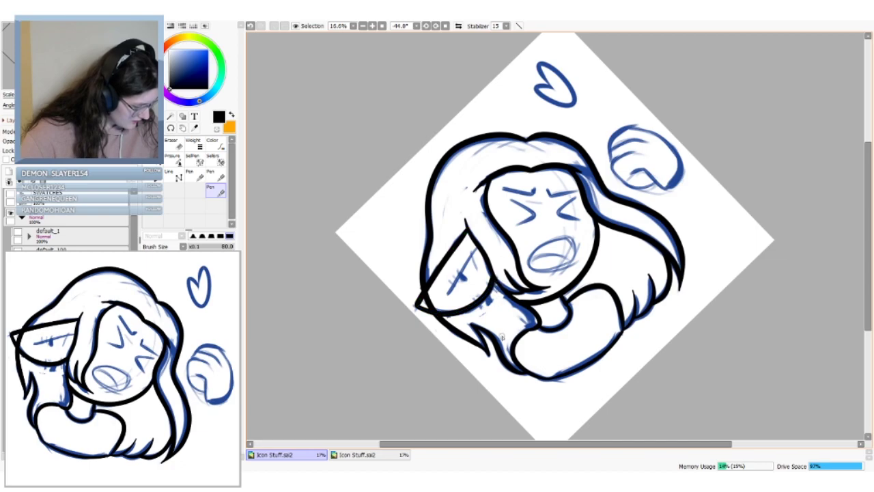
key("Delete")
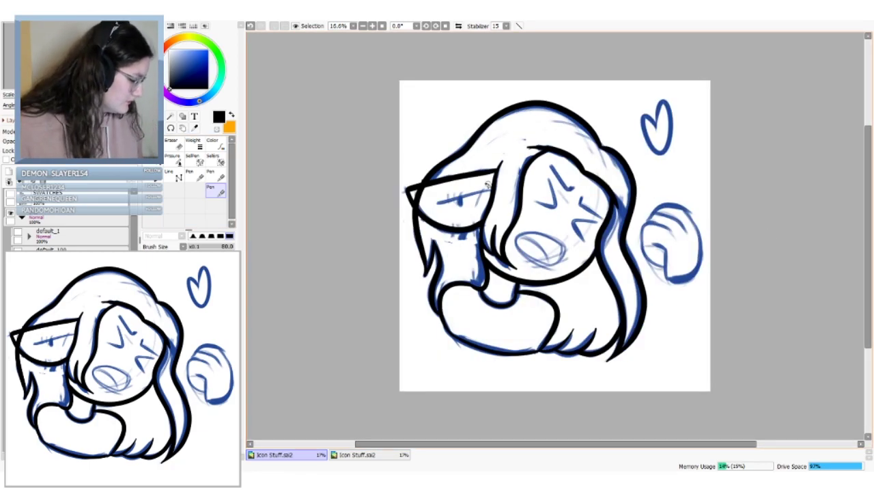
Ink the inner fold line of the ear just below its upper edge
mouse_move(487, 185)
left_mouse_down()
mouse_move(433, 198)
mouse_move(464, 201)
mouse_move(466, 211)
mouse_move(464, 201)
left_mouse_up()
key("ctrl+z")
key("ctrl+z")
key("ctrl+z")
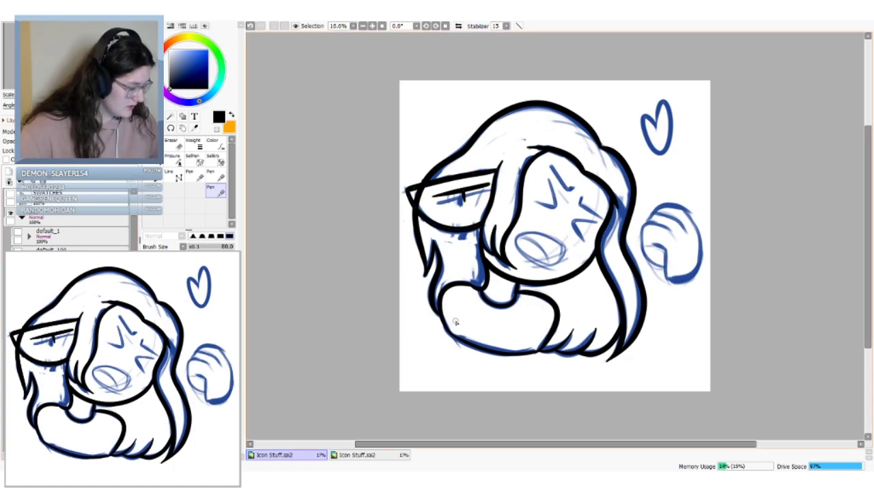
Ink the separate fist's outline from the inner palm around the wrist and up its outer side
left_click_drag(406, 444, 452, 444)
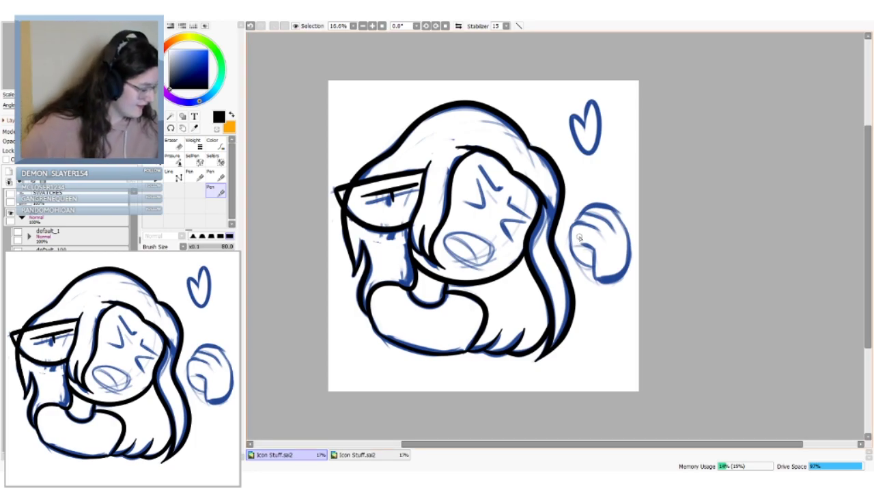
mouse_move(580, 243)
left_mouse_down()
mouse_move(600, 273)
mouse_move(609, 253)
mouse_move(611, 292)
mouse_move(635, 281)
mouse_move(638, 268)
mouse_move(610, 295)
mouse_move(632, 282)
mouse_move(605, 289)
mouse_move(624, 288)
mouse_move(640, 267)
mouse_move(611, 206)
left_mouse_up()
key("ctrl+z")
key("ctrl+z")
key("ctrl+z")
key("ctrl+z")
key("ctrl+z")
key("ctrl+z")
key("ctrl+z")
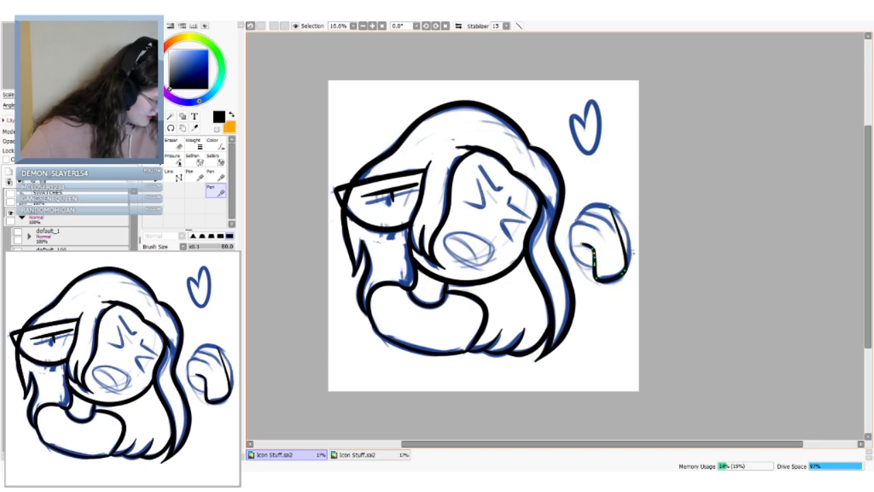
Bend the line along the fist's outer side into a rounded curve following the sketch
left_click_drag(622, 245, 624, 226)
left_click_drag(627, 267, 628, 263)
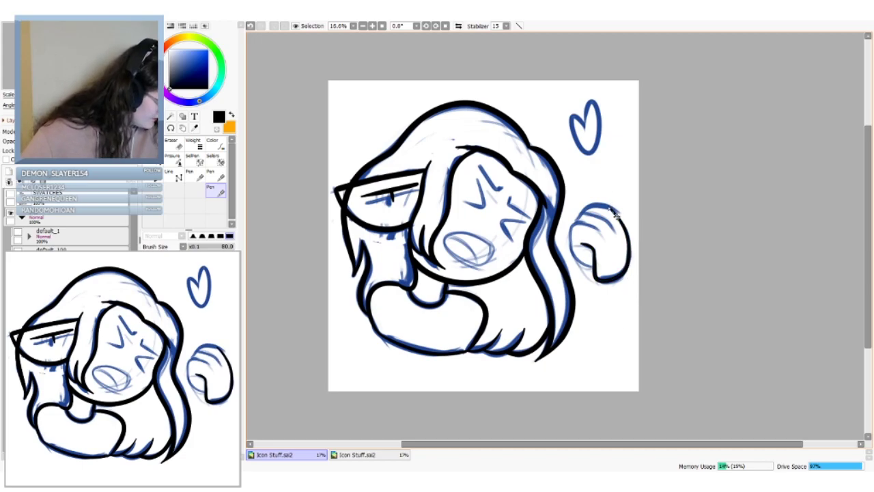
mouse_move(611, 209)
left_mouse_down()
mouse_move(630, 237)
mouse_move(627, 227)
left_mouse_up()
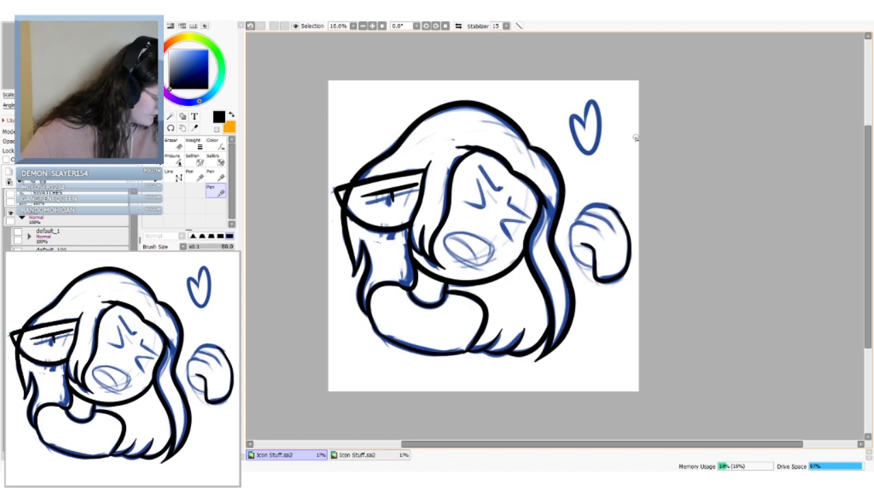
Ink the inner side of the separate fist up to the knuckles, with the short curled fold inside the palm
key("ctrl+z")
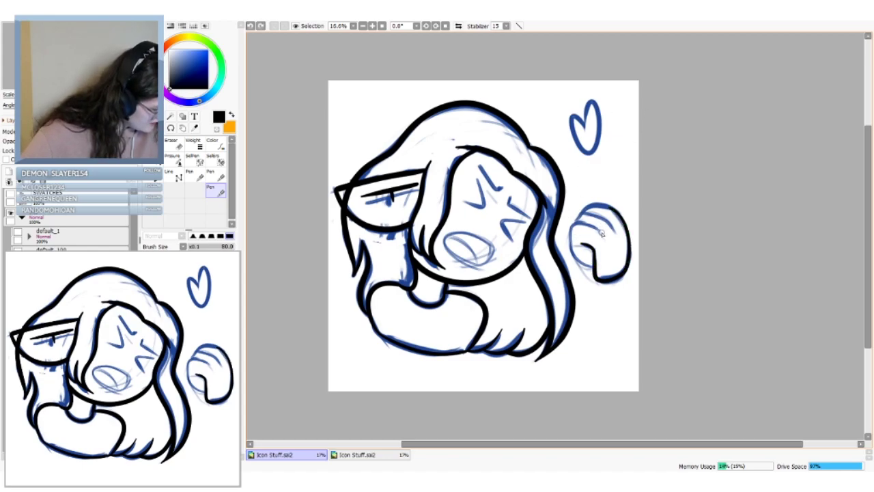
mouse_move(593, 268)
left_mouse_down()
mouse_move(573, 252)
mouse_move(579, 223)
mouse_move(603, 230)
left_mouse_up()
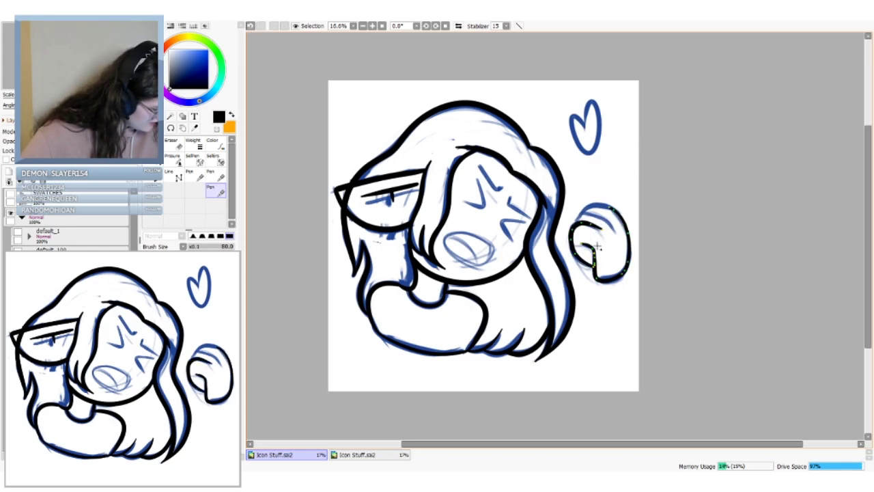
left_click_drag(595, 270, 596, 271)
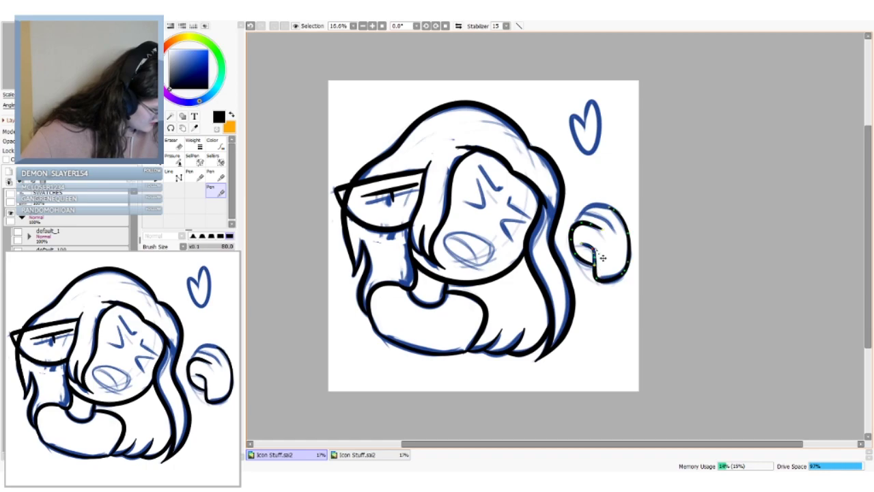
mouse_move(604, 229)
left_mouse_down()
mouse_move(575, 221)
mouse_move(589, 206)
mouse_move(615, 209)
mouse_move(602, 205)
mouse_move(575, 231)
left_mouse_up()
key("ctrl+z")
key("ctrl+z")
key("ctrl+z")
key("ctrl+z")
key("ctrl+y")
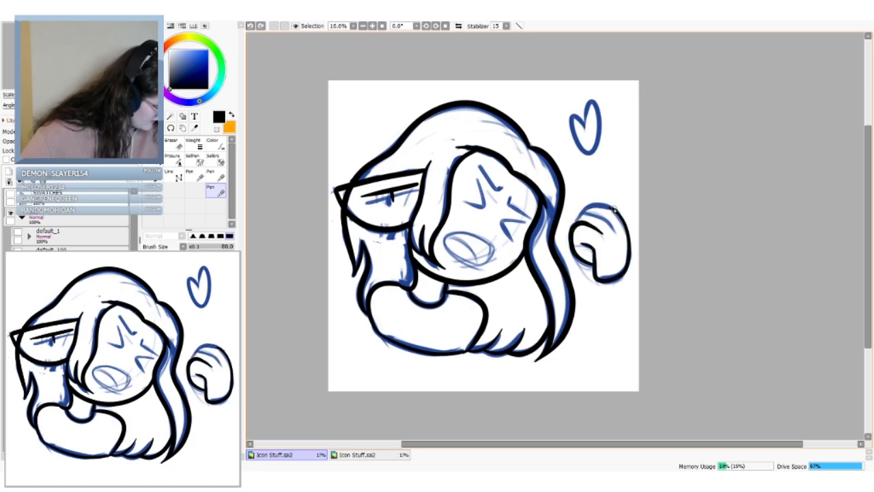
Ink the curved top edge of the fist to meet its outer side, checking the join by undoing and redoing
left_click_drag(608, 205, 573, 231)
key("ctrl+z")
key("ctrl+y")
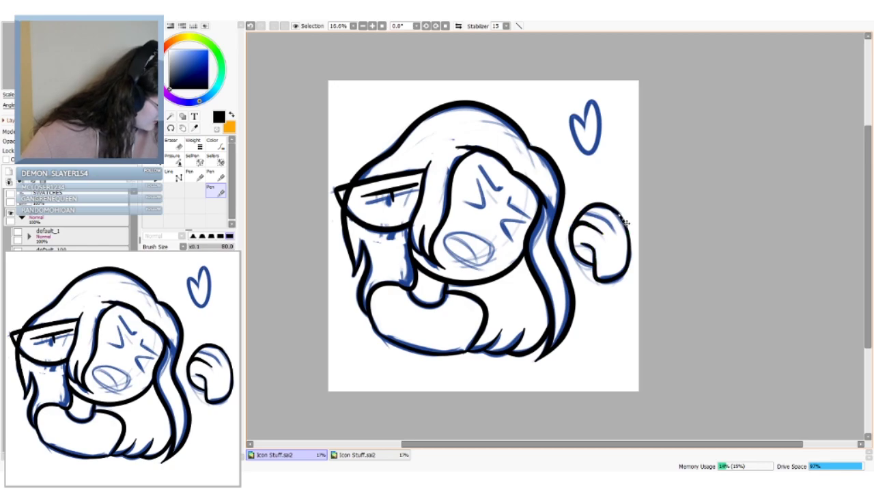
key("ctrl+z")
key("ctrl+z")
key("ctrl+y")
key("ctrl+y")
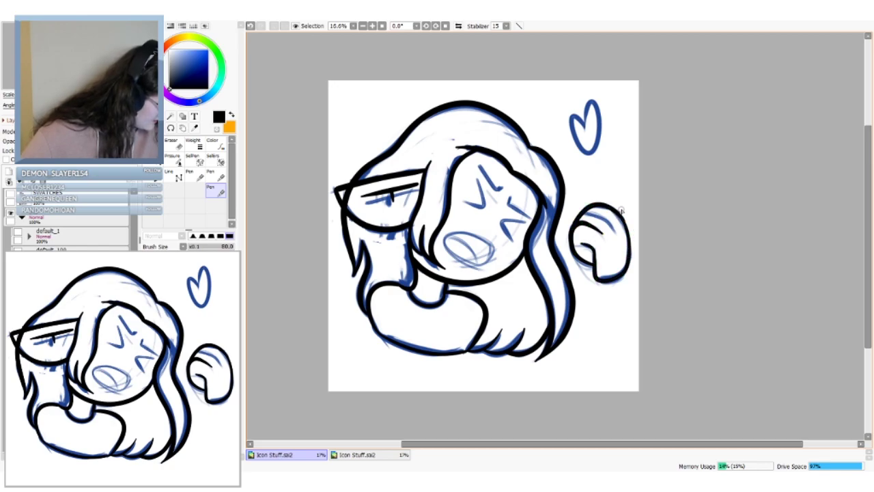
key("ctrl+z")
key("ctrl+z")
key("ctrl+y")
key("ctrl+y")
key("ctrl+z")
key("ctrl+z")
key("ctrl+y")
key("ctrl+y")
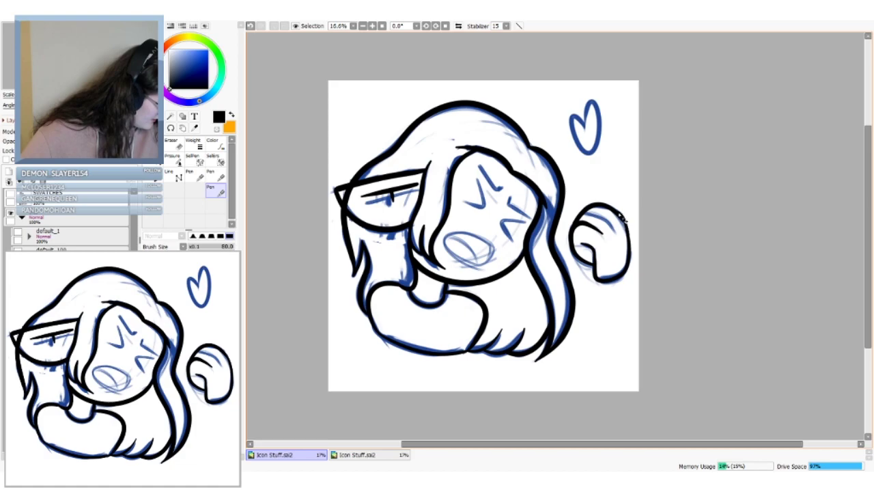
key("ctrl+z")
key("ctrl+y")
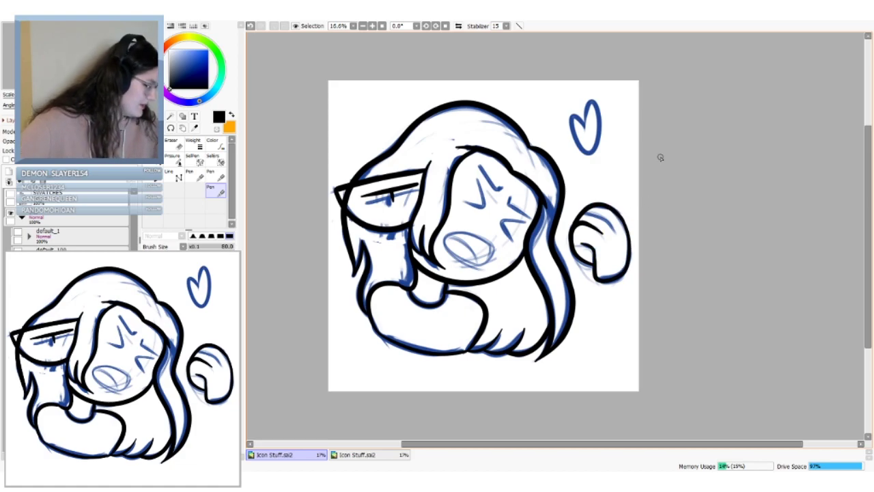
Ink the curved finger lines running from the knuckles across the fist, retrying strokes until they follow the sketch
left_click_drag(582, 215, 612, 230)
key("ctrl+z")
key("ctrl+z")
key("ctrl+y")
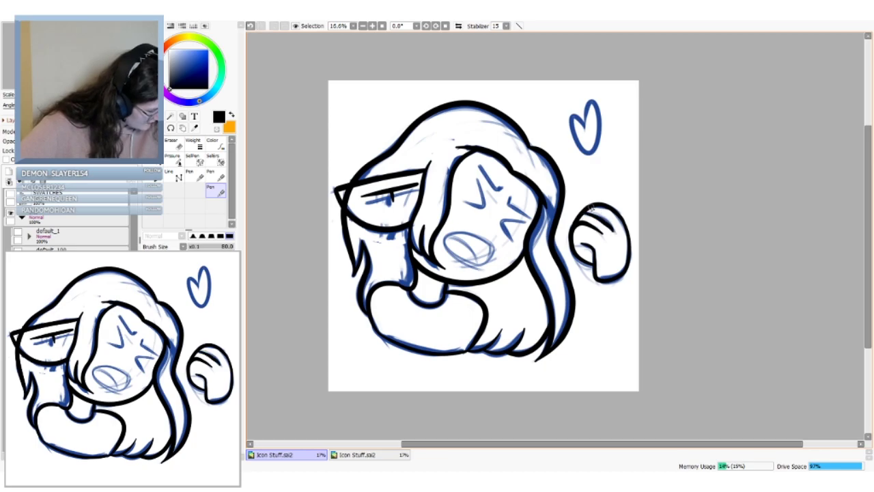
key("ctrl+z")
key("ctrl+y")
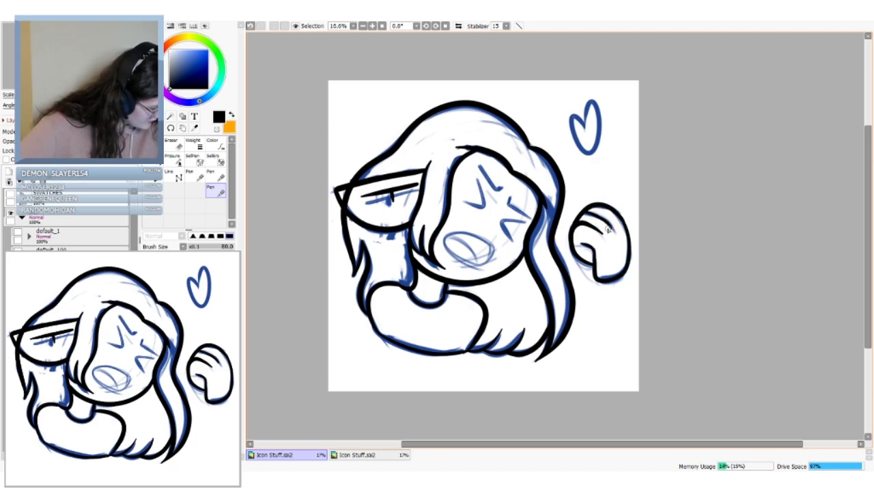
key("ctrl+z")
mouse_move(585, 215)
left_mouse_down()
mouse_move(611, 230)
mouse_move(594, 211)
mouse_move(533, 195)
mouse_move(552, 180)
mouse_move(540, 175)
left_mouse_up()
key("ctrl+z")
key("ctrl+z")
key("ctrl+y")
key("ctrl+z")
key("ctrl+z")
key("ctrl+y")
key("ctrl+z")
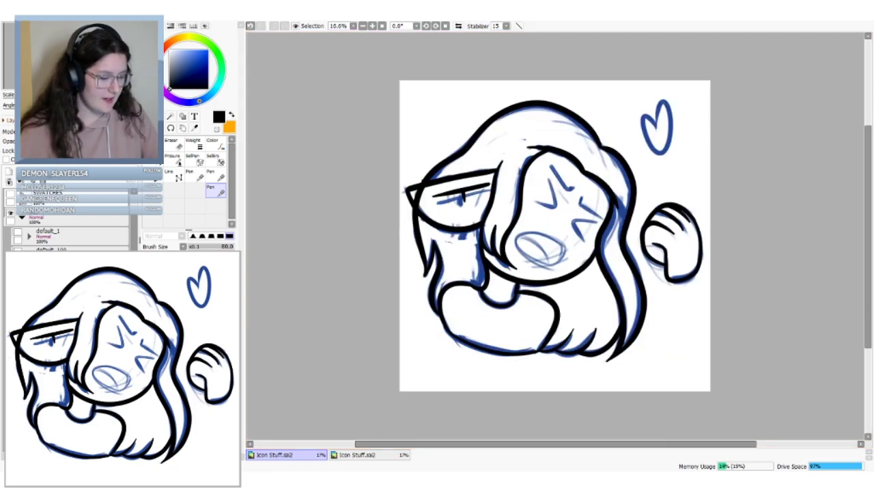
Hide the blue sketch to examine the black linework on its own, and show the sketch again
key("Home")
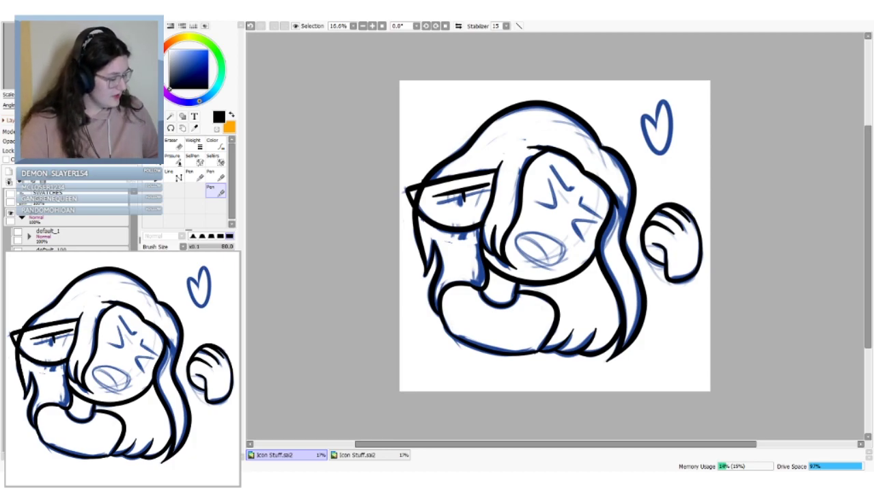
left_click(10, 273)
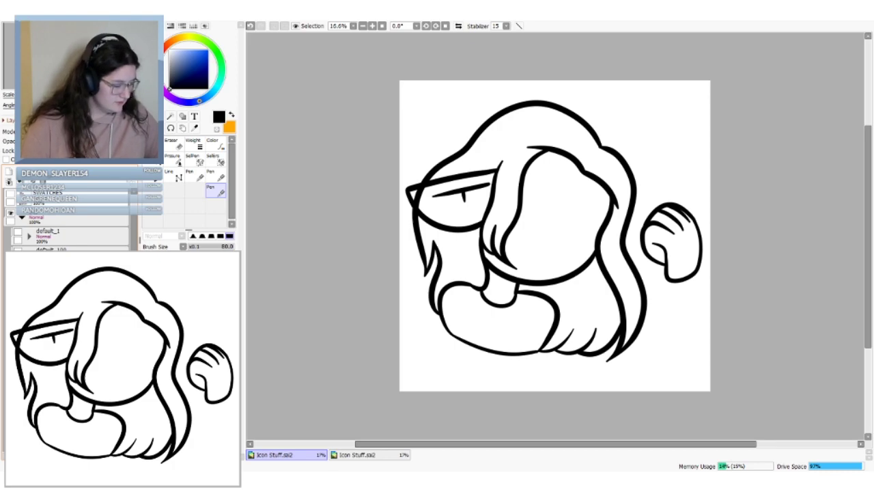
left_click(10, 273)
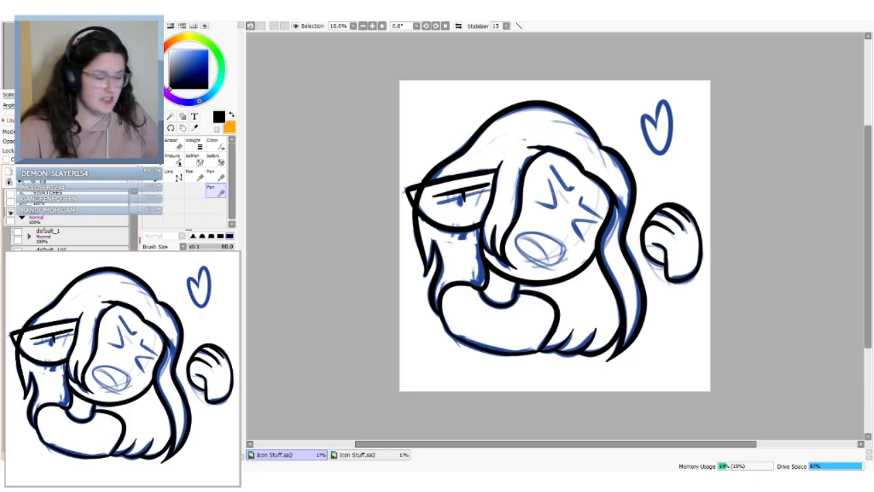
Ink the floating heart above the fist with two strokes that cross at its lower tip
mouse_move(651, 123)
left_mouse_down()
mouse_move(644, 137)
mouse_move(663, 151)
left_mouse_up()
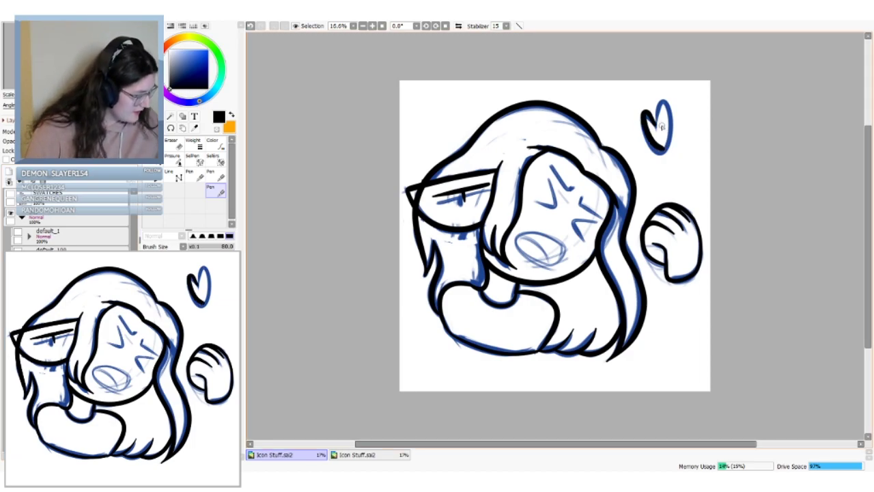
key("ctrl+z")
mouse_move(646, 108)
left_mouse_down()
mouse_move(657, 145)
mouse_move(670, 153)
left_mouse_up()
left_click_drag(661, 97, 670, 154)
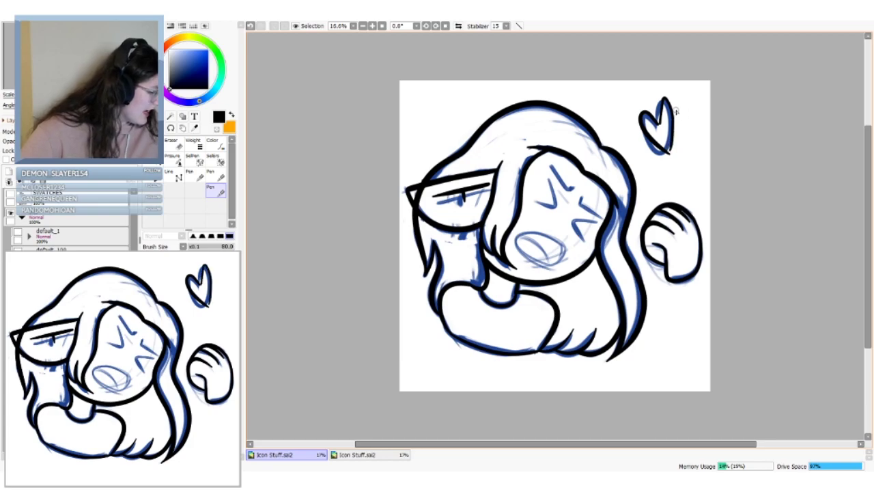
key("ctrl+z")
mouse_move(658, 99)
left_mouse_down()
mouse_move(669, 162)
mouse_move(676, 159)
left_mouse_up()
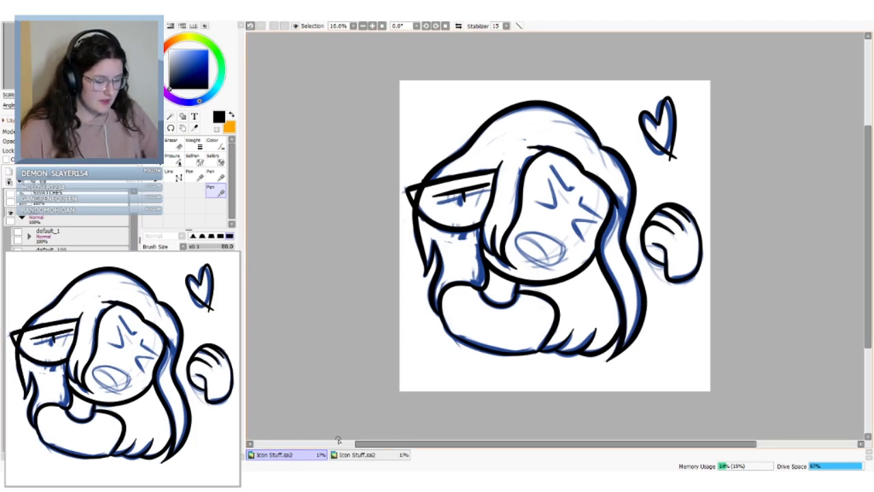
Ink both squeezed-shut eyes as angular V-shaped strokes on the Face Details layer
left_click_drag(549, 178, 550, 210)
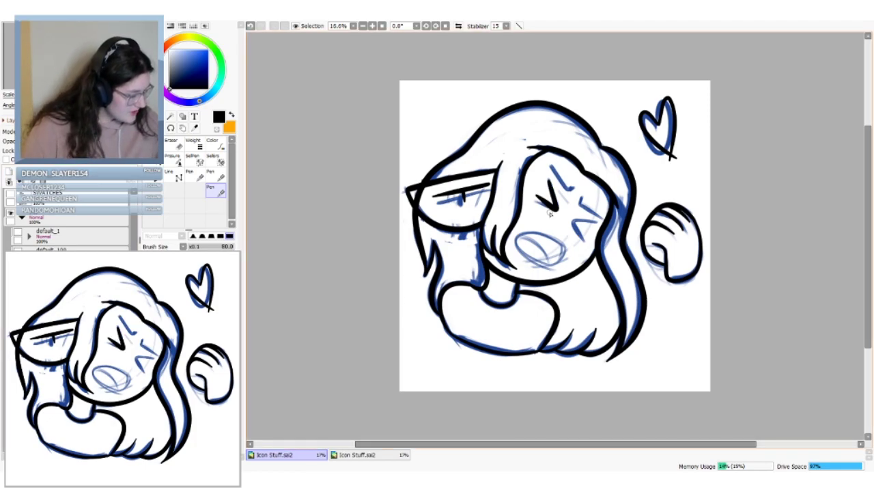
mouse_move(599, 227)
left_mouse_down()
mouse_move(579, 239)
mouse_move(601, 228)
left_mouse_up()
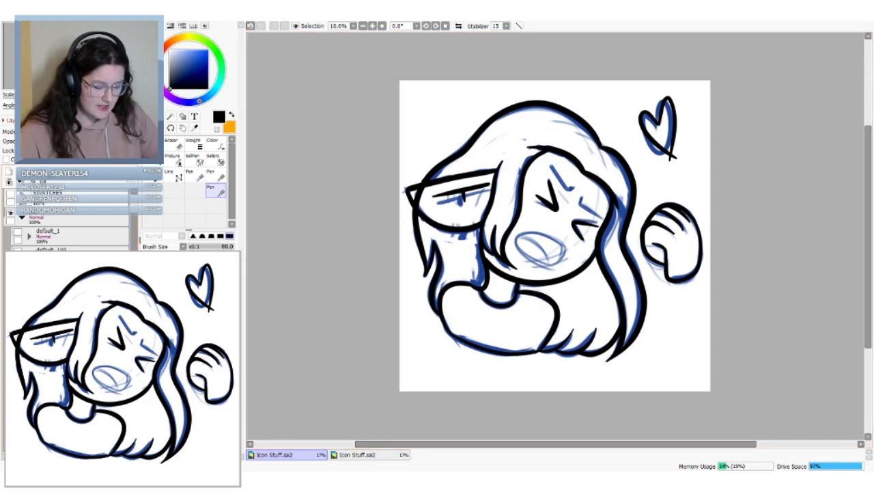
scroll(68, 225, "down", 3)
left_click(26, 287)
left_click(26, 287)
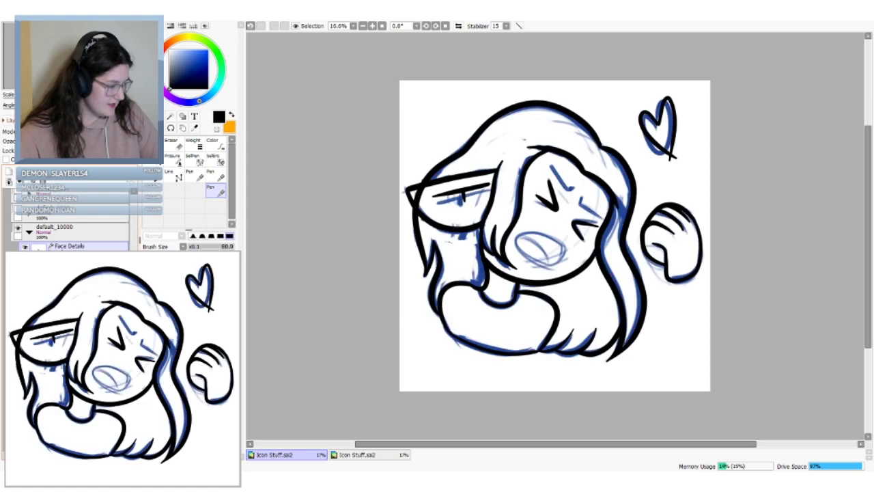
Try to ink the two angry brows above the shut eyes following the sketch
mouse_move(553, 159)
left_mouse_down()
mouse_move(572, 195)
mouse_move(551, 157)
left_mouse_up()
key("ctrl+z")
key("ctrl+z")
key("ctrl+z")
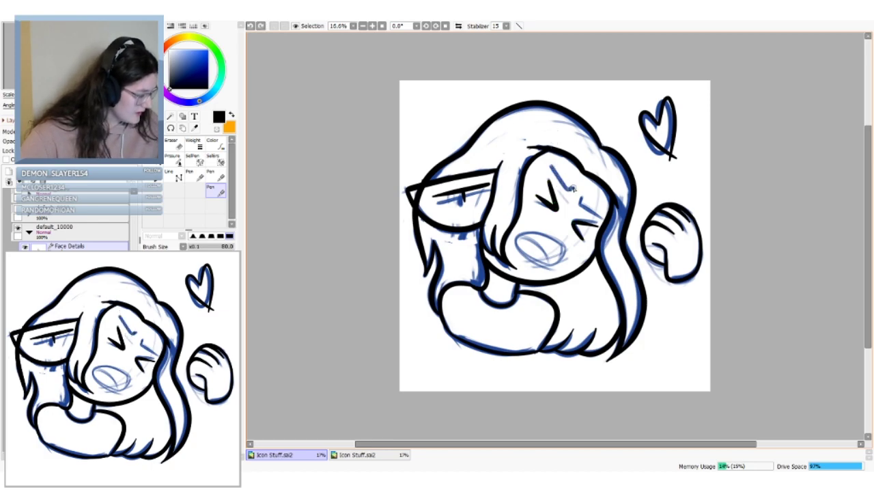
left_click_drag(572, 189, 552, 166)
key("ctrl+z")
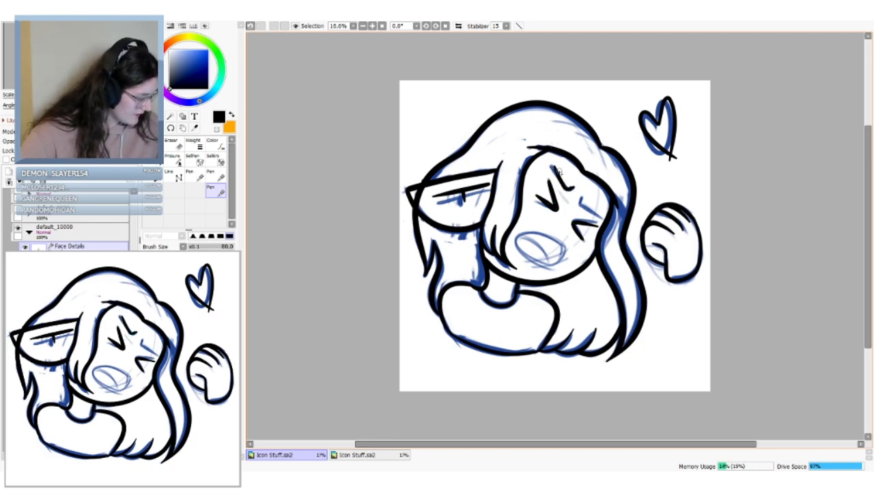
left_click_drag(582, 197, 606, 229)
key("ctrl+z")
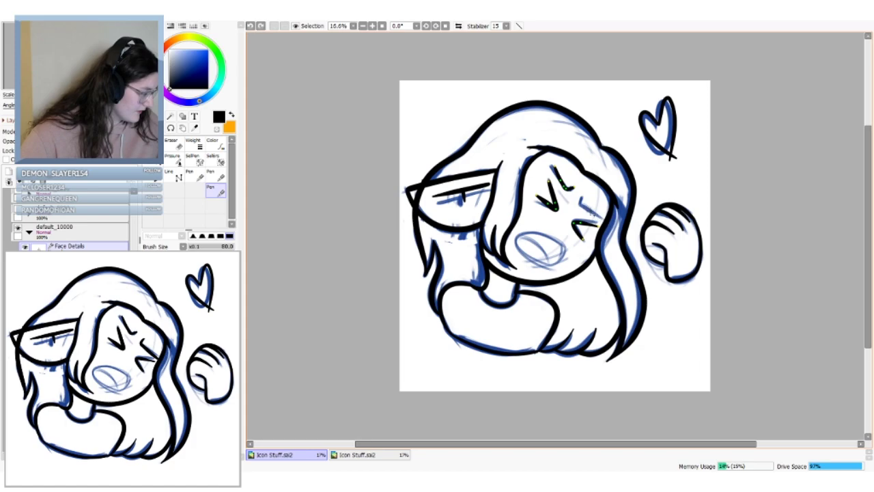
left_click_drag(583, 197, 604, 227)
key("ctrl+z")
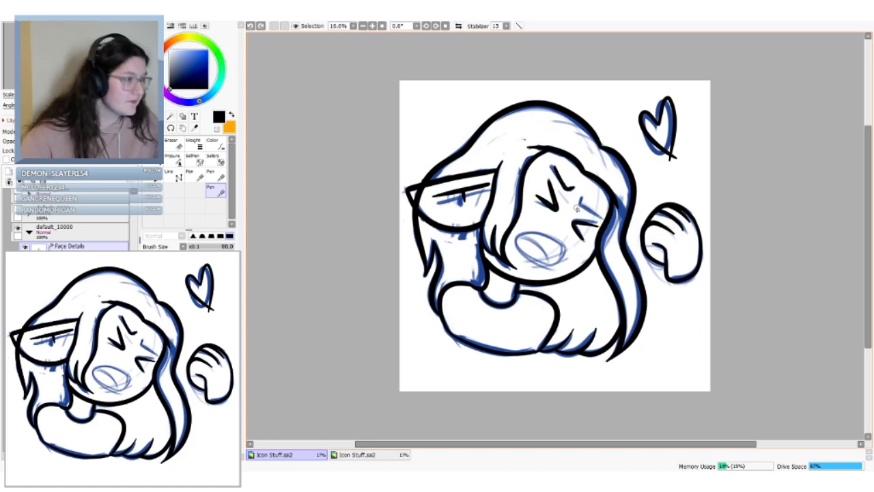
Hide the blue sketch and redraw the hooked angry brow above the eye nearer the ear
left_click(26, 307)
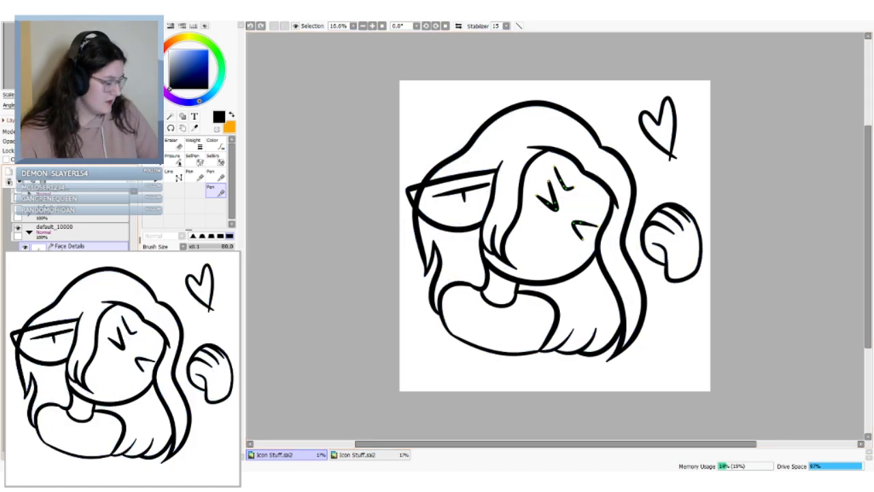
key("ctrl+z")
left_click_drag(567, 192, 556, 161)
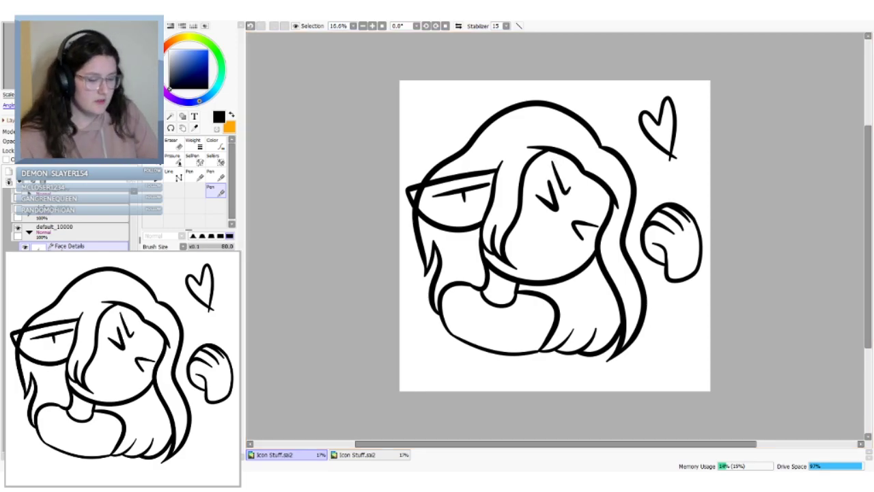
Rotate the canvas to -90°, ink the hooked brow above the eye farther from the ear, and reset the rotation
key("Delete")
key("Delete")
key("Delete")
key("Delete")
key("Delete")
key("Delete")
left_click_drag(525, 206, 537, 182)
key("ctrl+z")
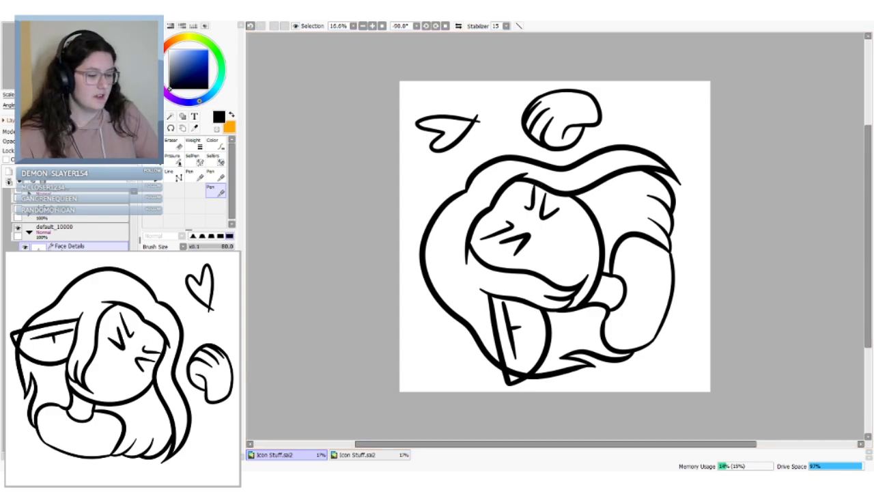
key("Home")
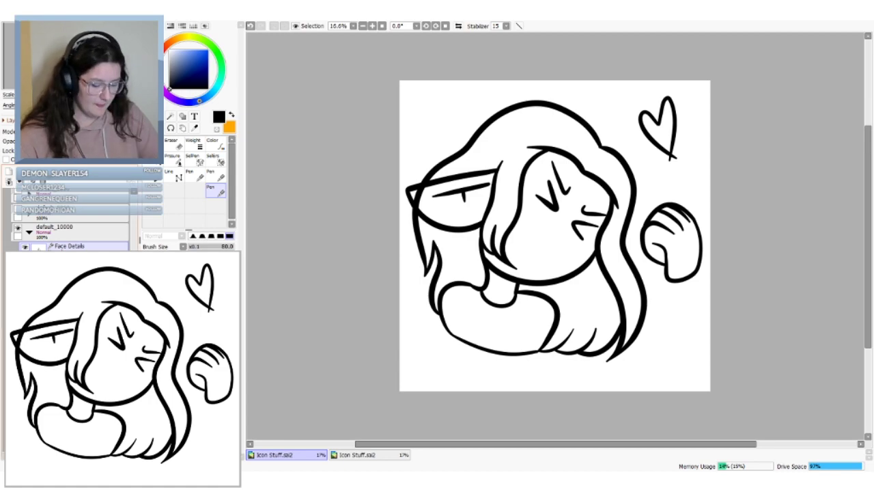
Show the blue sketch, ink the open mouth as a closed oval over it, and hide the sketch again
left_click(25, 285)
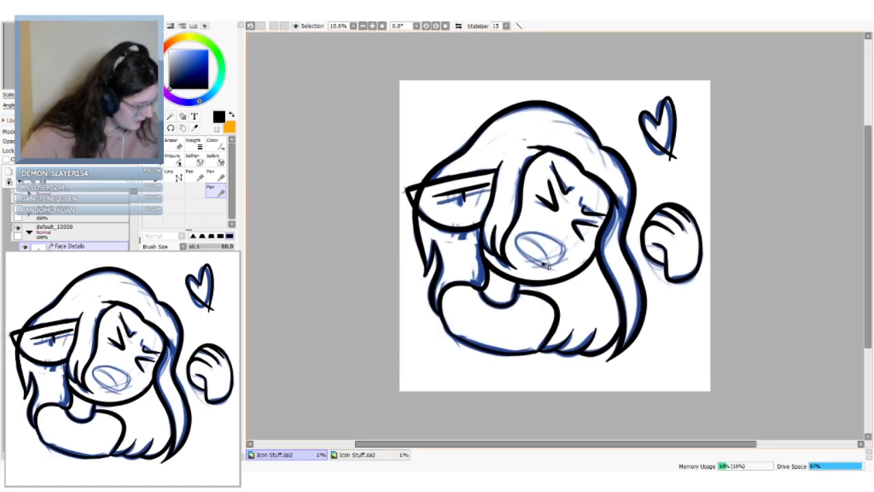
mouse_move(547, 266)
left_mouse_down()
mouse_move(517, 239)
mouse_move(568, 229)
left_mouse_up()
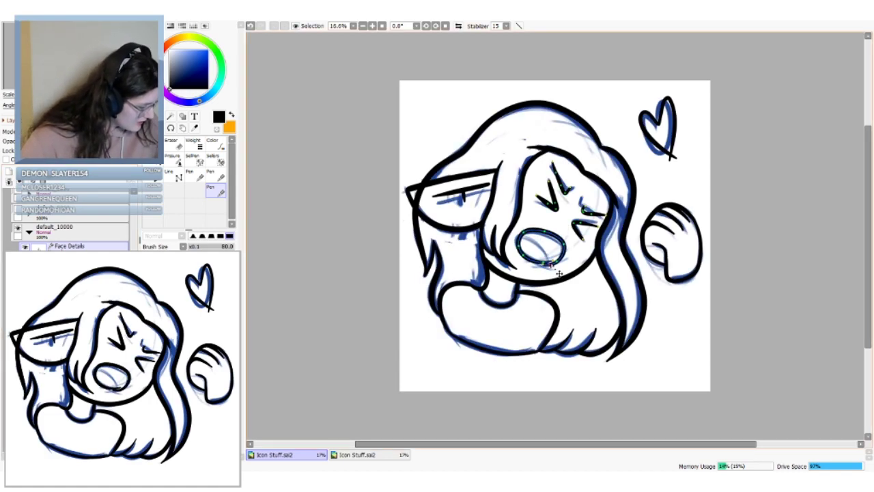
left_click_drag(556, 268, 566, 250)
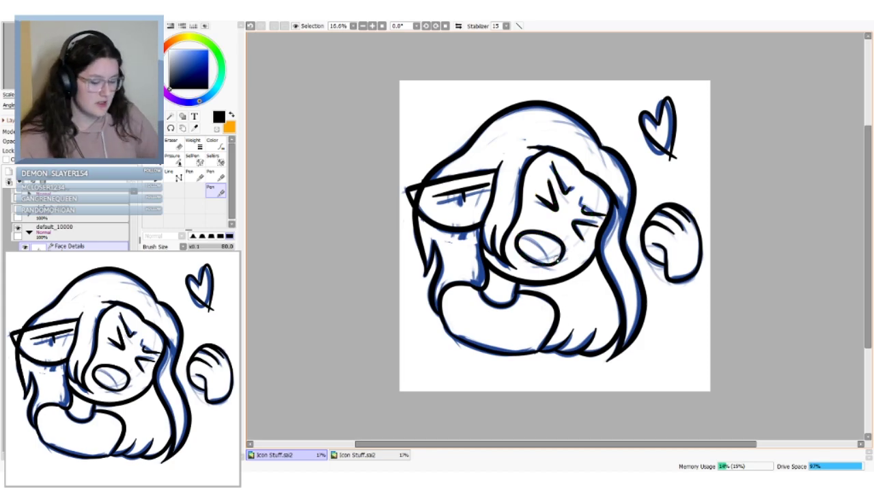
left_click(19, 307)
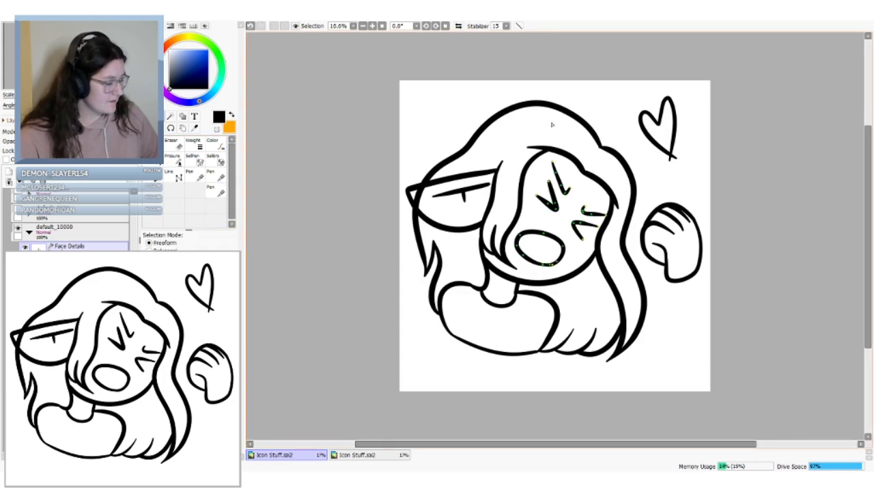
Select the eye and brow strokes on the Face Details layer and rotate them together slightly counter-clockwise
left_click(178, 177)
left_click_drag(518, 142, 625, 224)
left_click_drag(651, 197, 570, 240)
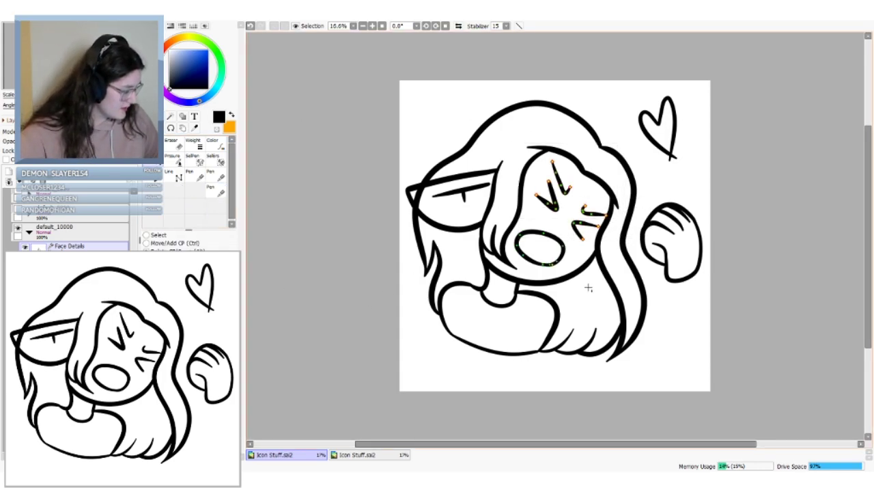
left_click(146, 129)
key("ctrl+t")
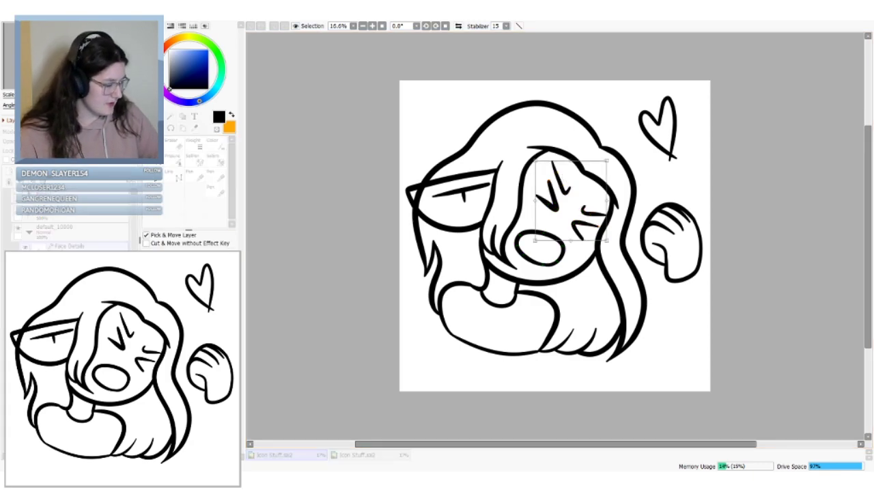
left_click_drag(629, 149, 613, 136)
left_click_drag(585, 182, 580, 186)
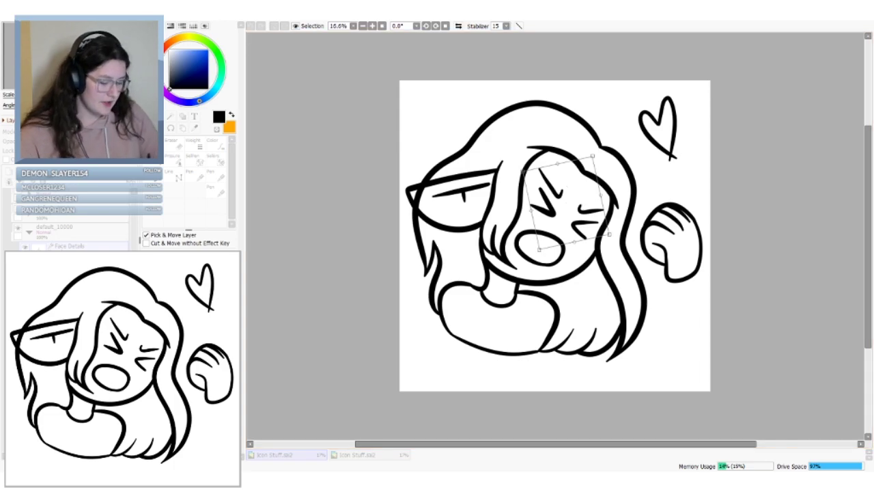
key("Return")
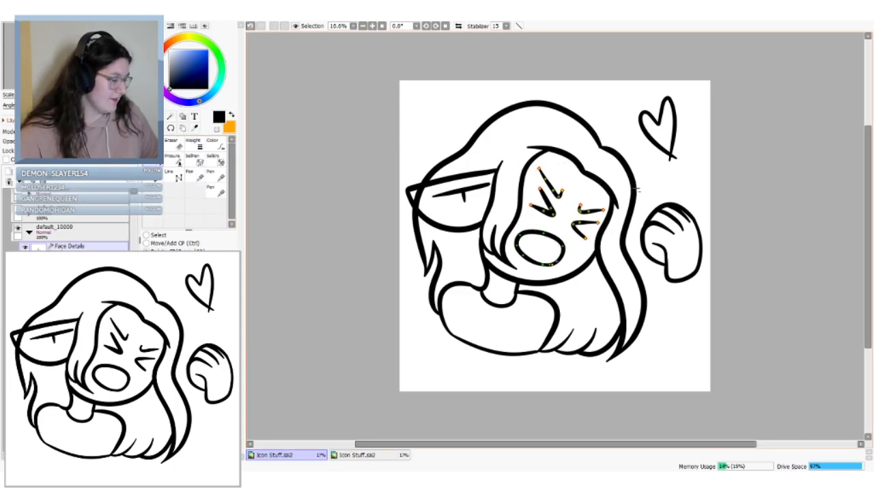
Select only the brow stroke above the eye nearer the ear and move it slightly closer to the eye
left_click(217, 194)
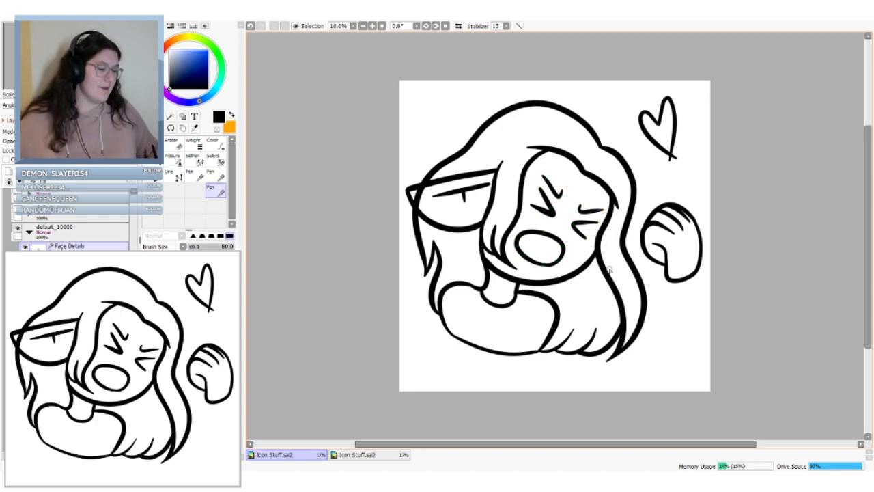
key("ctrl")
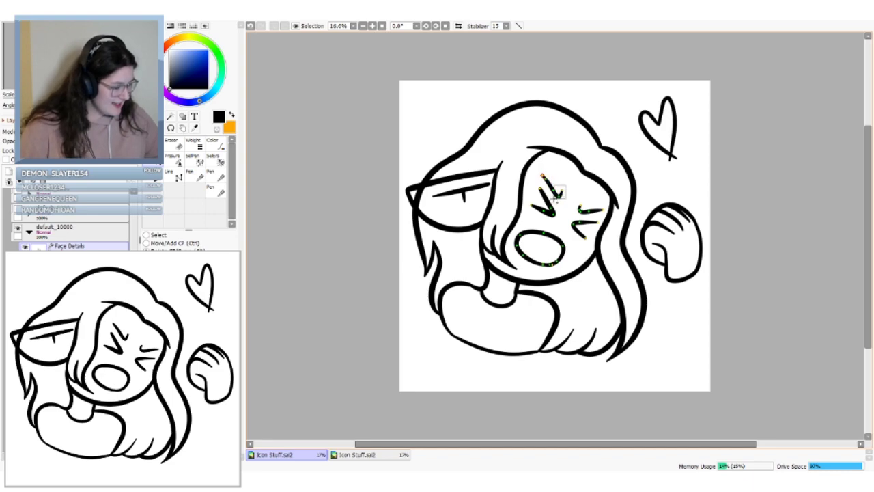
key("ctrl")
key("ctrl+t")
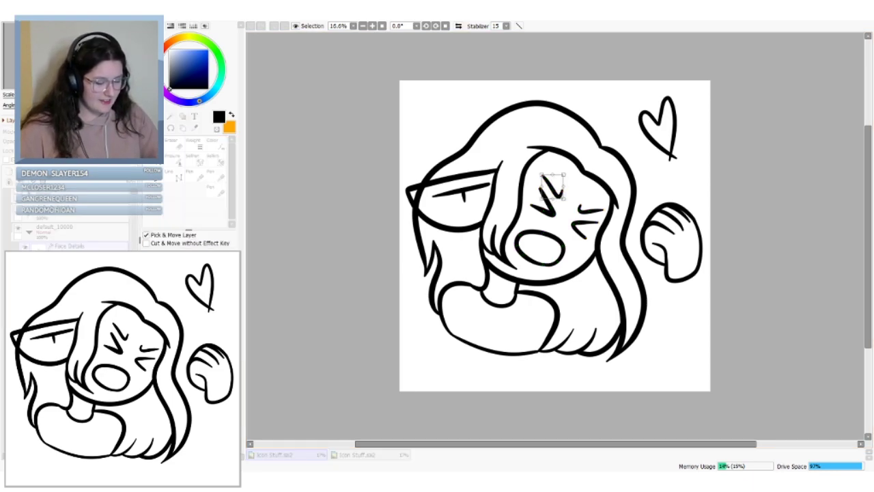
left_click_drag(554, 186, 557, 188)
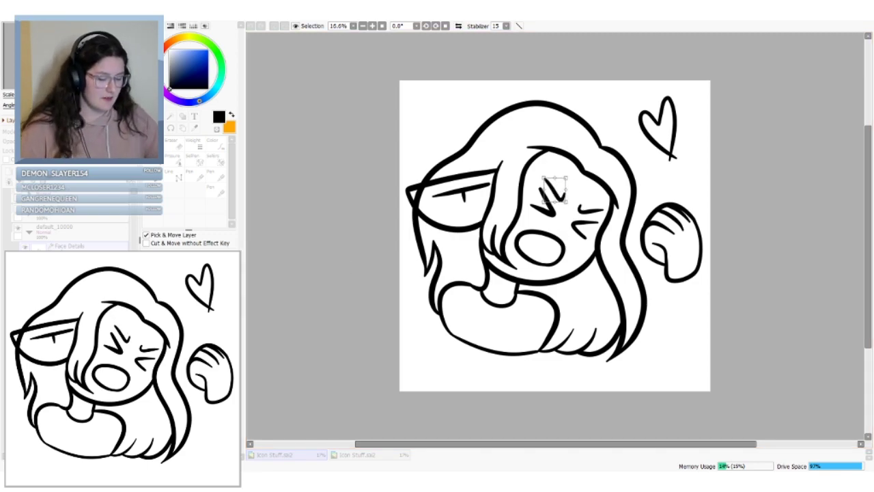
key("Return")
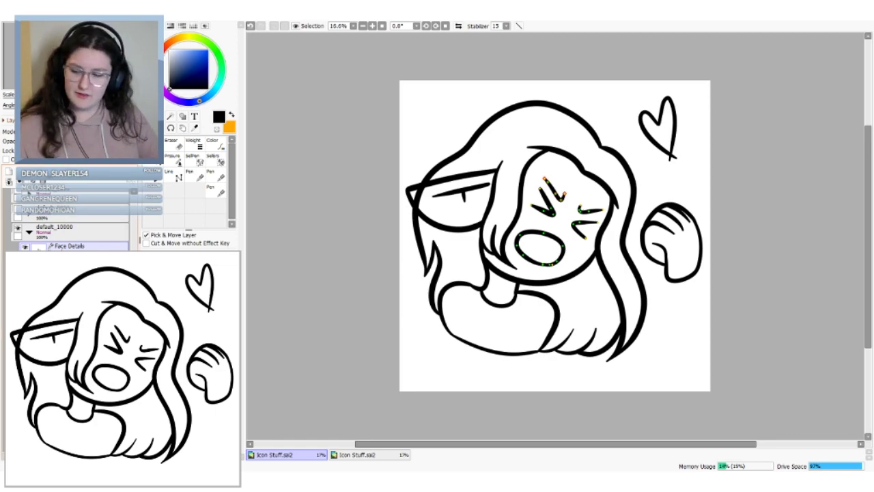
Create a layer folder for the linework and name it Complete
left_click(32, 170)
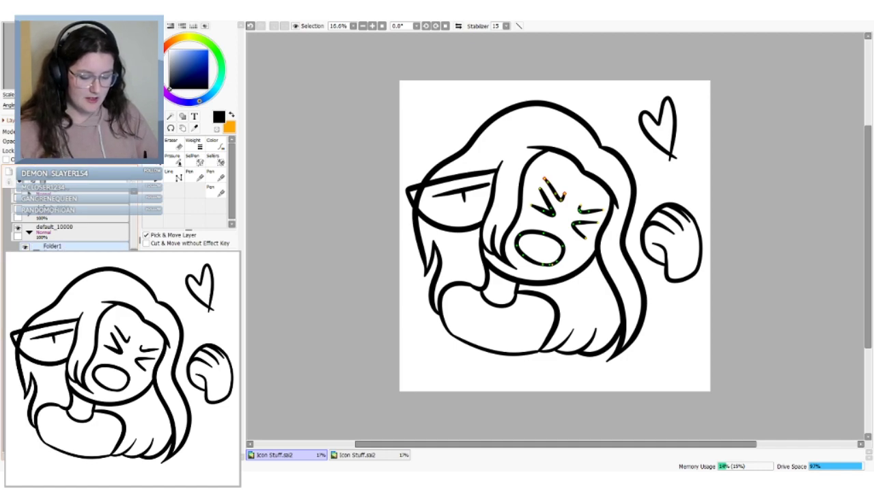
left_click(54, 246)
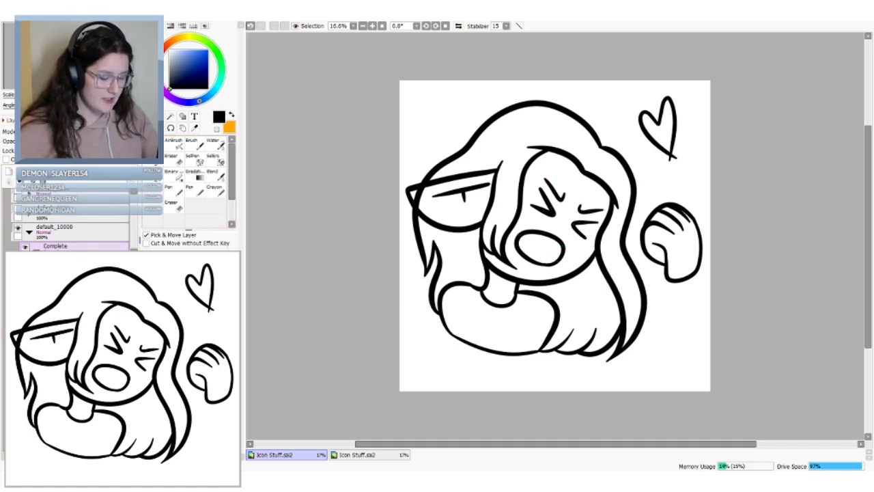
key("ctrl+t")
left_click_drag(731, 92, 722, 80)
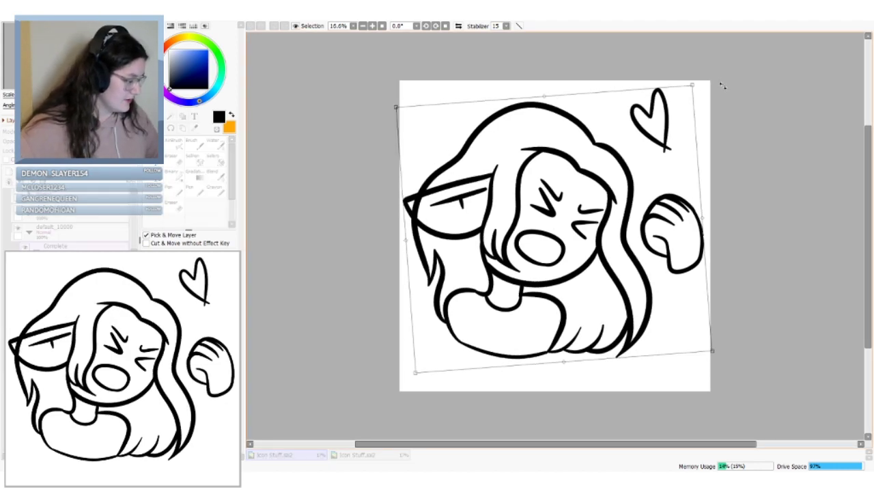
key("Return")
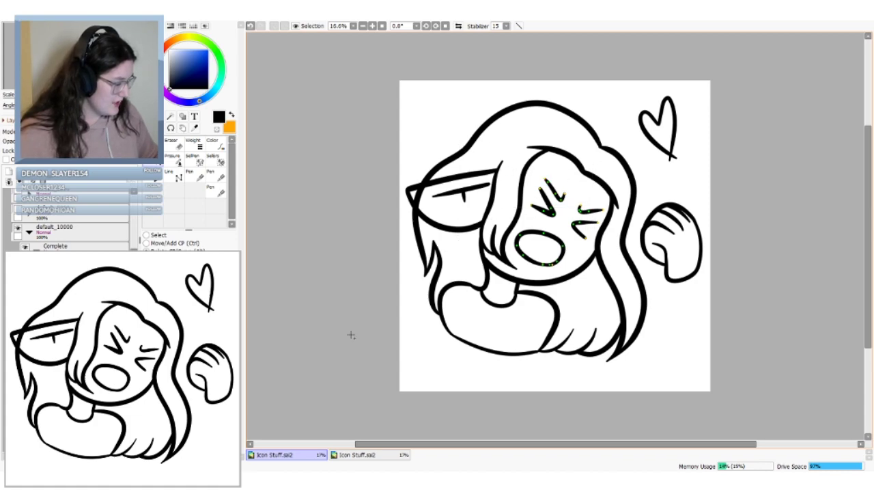
Rotate the entire Complete folder artwork a few degrees counter-clockwise so the whole figure tilts
left_click(82, 247)
key("ctrl+t")
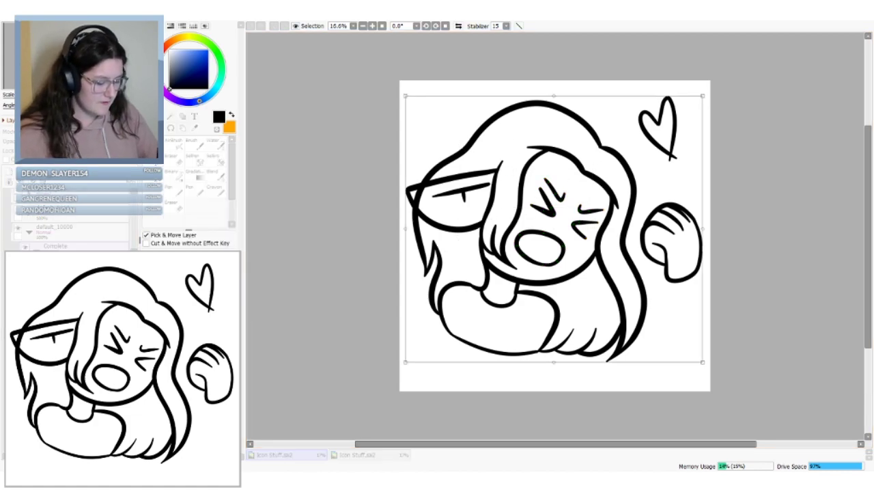
mouse_move(727, 88)
left_mouse_down()
mouse_move(717, 75)
mouse_move(702, 77)
mouse_move(729, 78)
mouse_move(736, 106)
mouse_move(732, 96)
left_mouse_up()
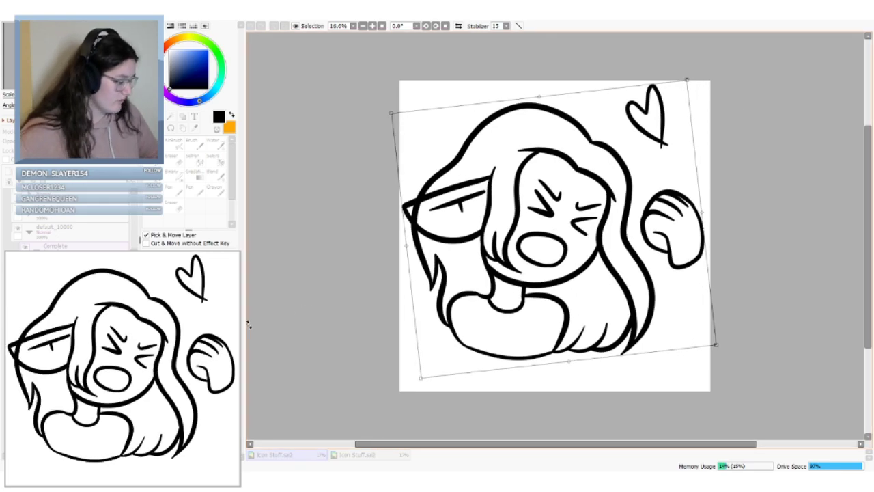
key("Return")
Rotate the heart clockwise so it leans away from the head, and move it slightly lower
left_click(646, 110)
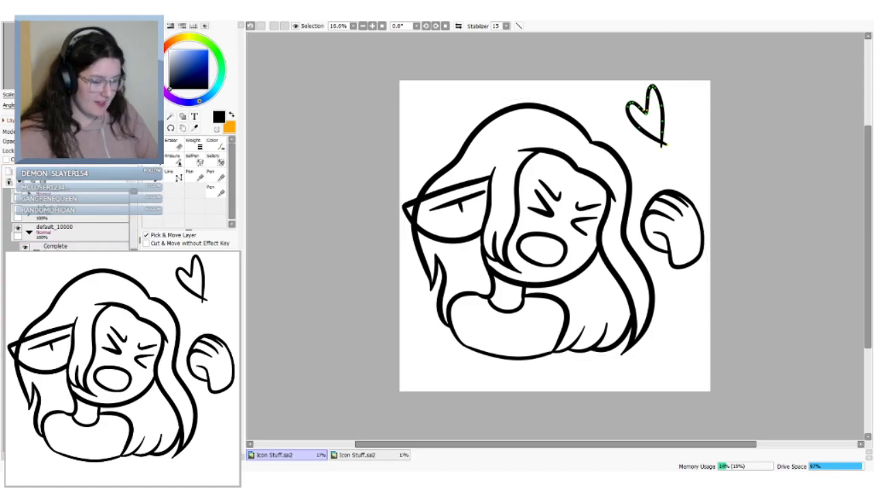
key("ctrl+t")
left_click_drag(683, 79, 669, 121)
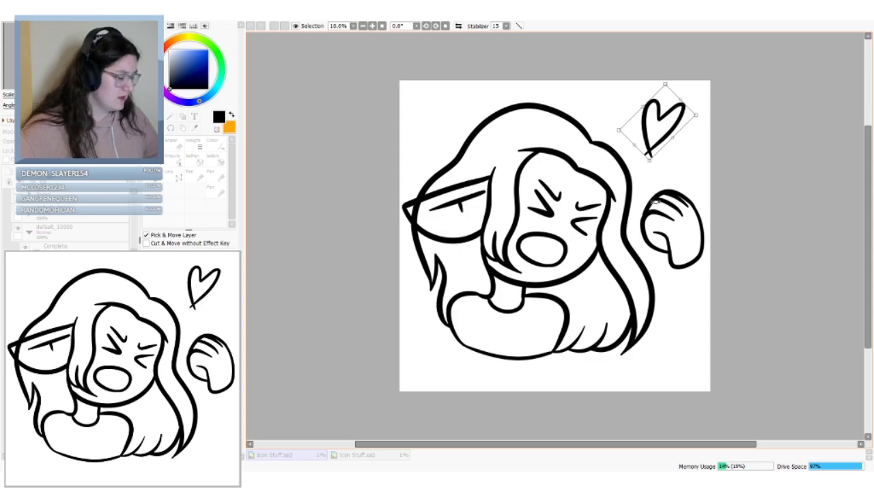
key("Return")
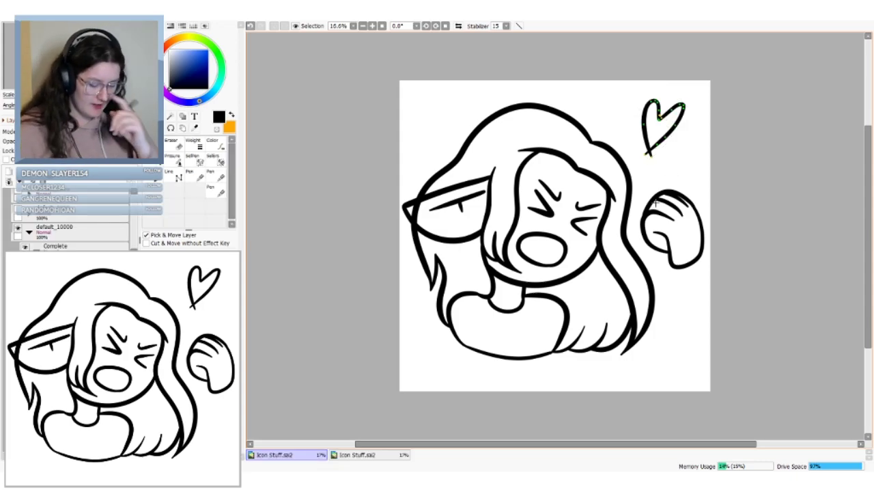
Select the face outline's layer inside the Complete folder and add a new paint layer for colouring
left_click(29, 193)
left_click(75, 209)
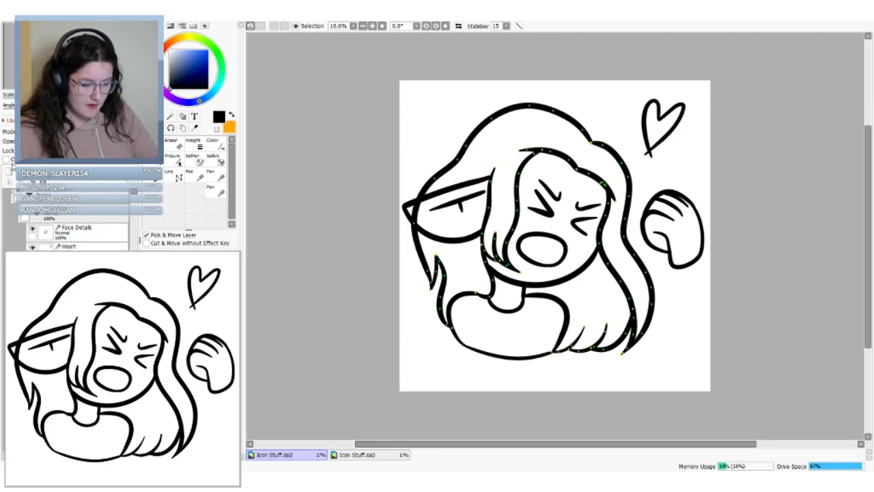
left_click(10, 170)
left_click(75, 198)
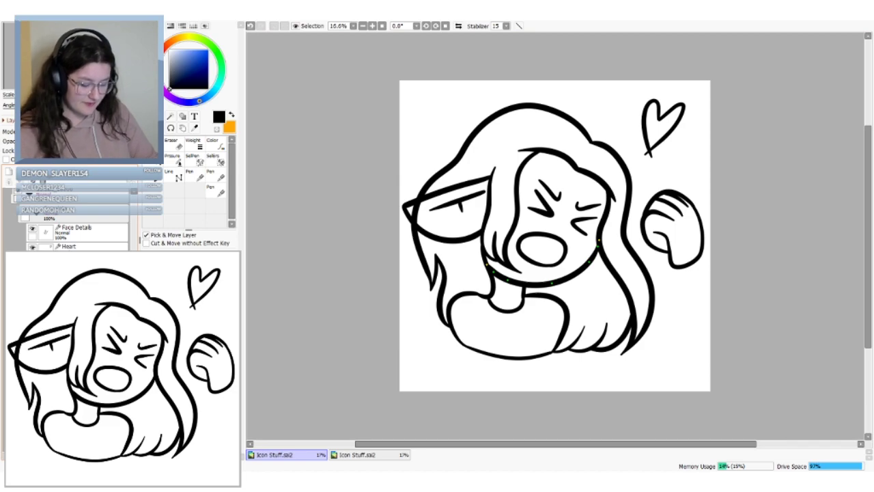
left_click(10, 171)
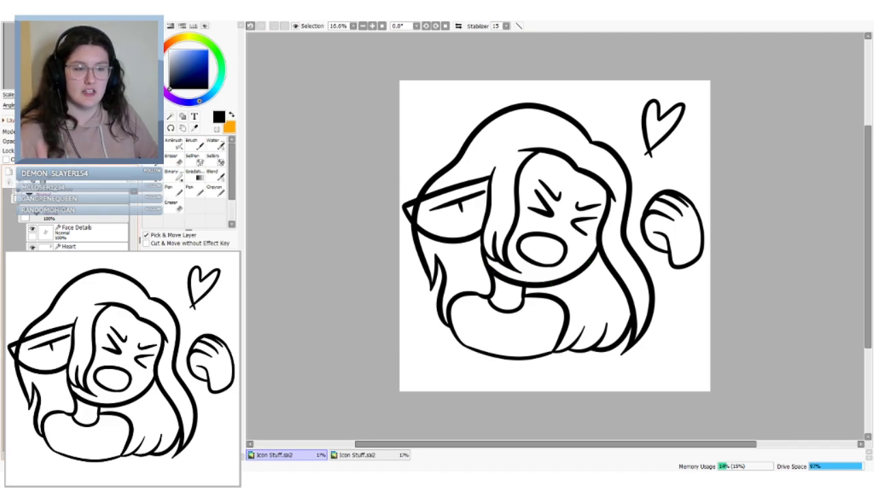
Show the SWATCHES layer, sample the dark brown hair swatch, and hide the layer again
scroll(75, 229, "up", 5)
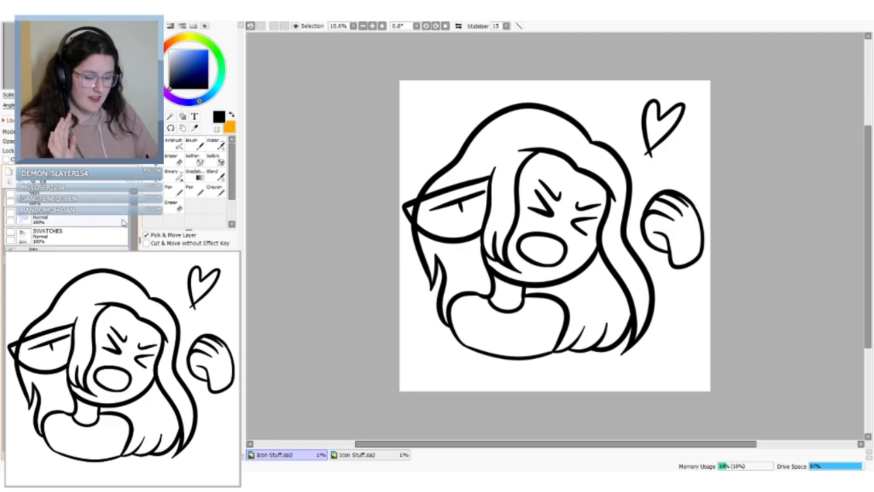
left_click(10, 232)
left_click(194, 129)
left_click(477, 150)
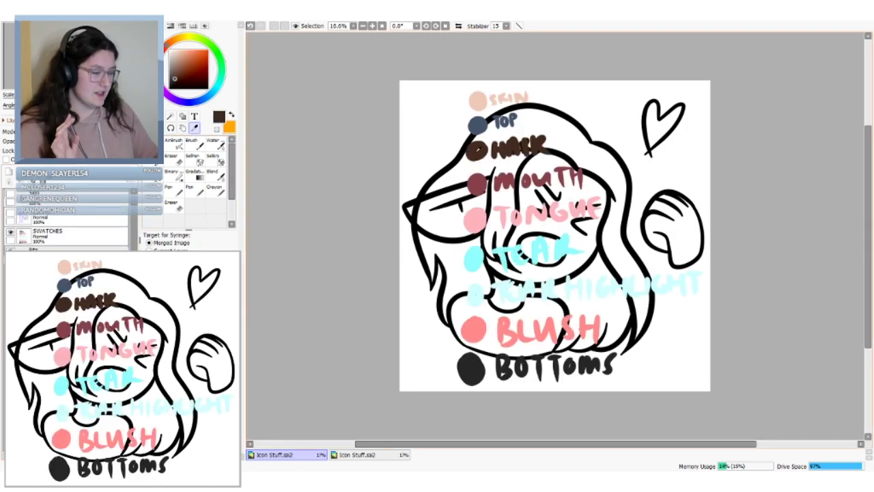
left_click(10, 232)
scroll(68, 232, "down", 3)
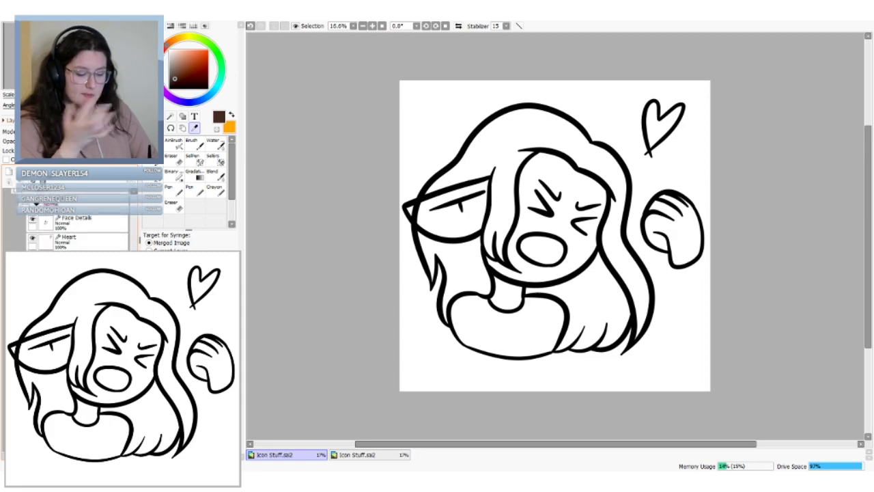
With the Pen at size 80, paint brown inside the hair outline above the ear and down the loose locks below it
left_click(194, 190)
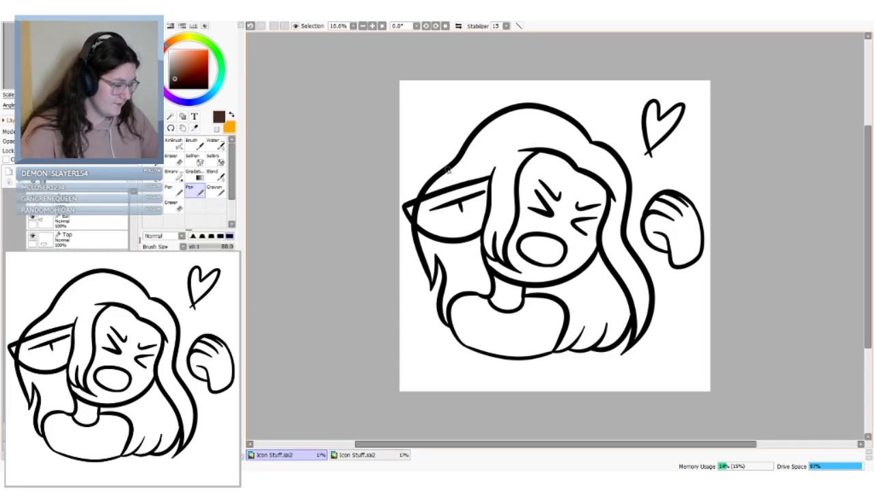
mouse_move(461, 157)
left_mouse_down()
mouse_move(424, 197)
mouse_move(418, 227)
mouse_move(434, 285)
left_mouse_up()
mouse_move(431, 247)
left_mouse_down()
mouse_move(448, 283)
mouse_move(446, 320)
mouse_move(447, 295)
left_mouse_up()
key("ctrl+z")
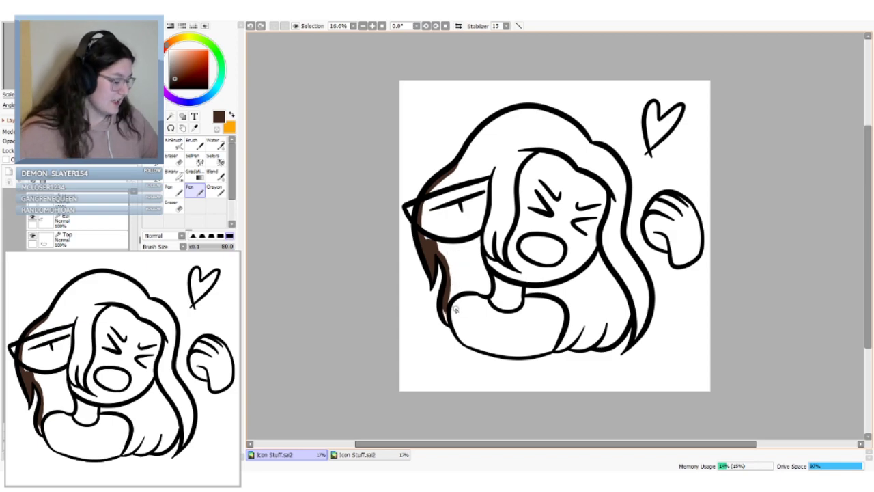
key("ctrl+y")
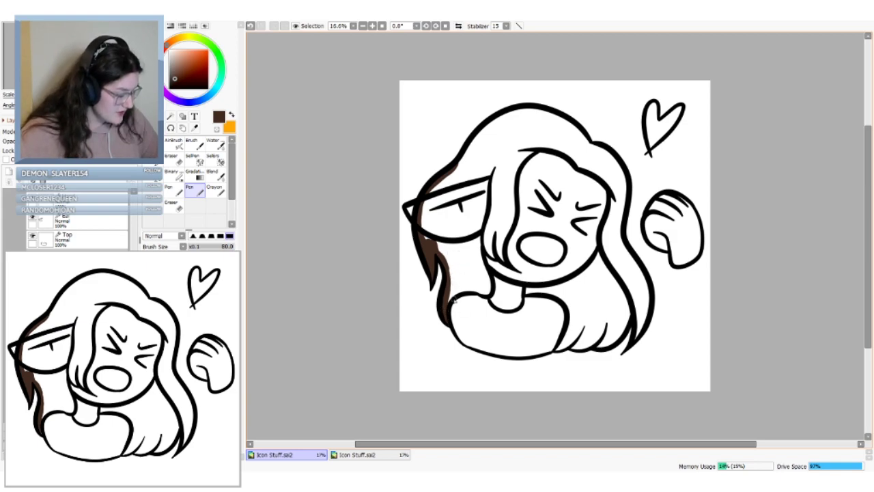
Paint brown along the hair edges over the shoulder and up beside the neck towards the ear
mouse_move(448, 302)
left_mouse_down()
mouse_move(486, 293)
mouse_move(494, 273)
mouse_move(460, 292)
mouse_move(490, 291)
left_mouse_up()
key("ctrl+z")
key("ctrl+z")
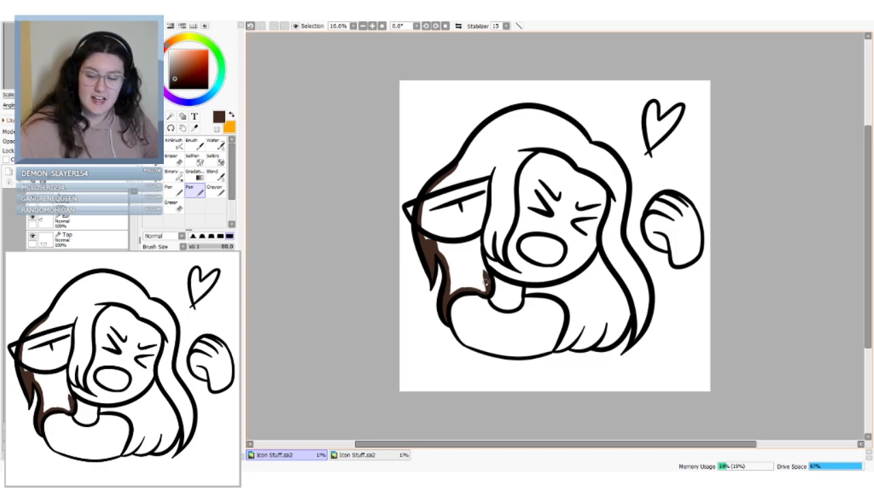
key("h")
key("h")
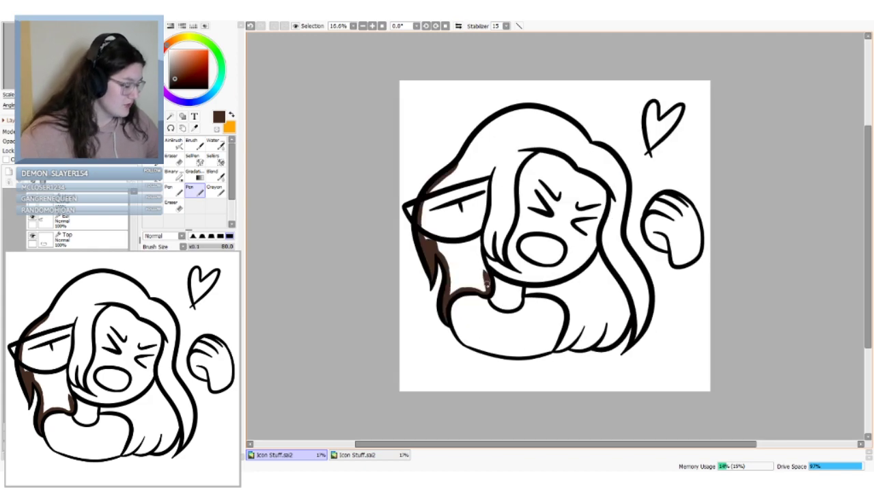
left_click_drag(487, 281, 481, 229)
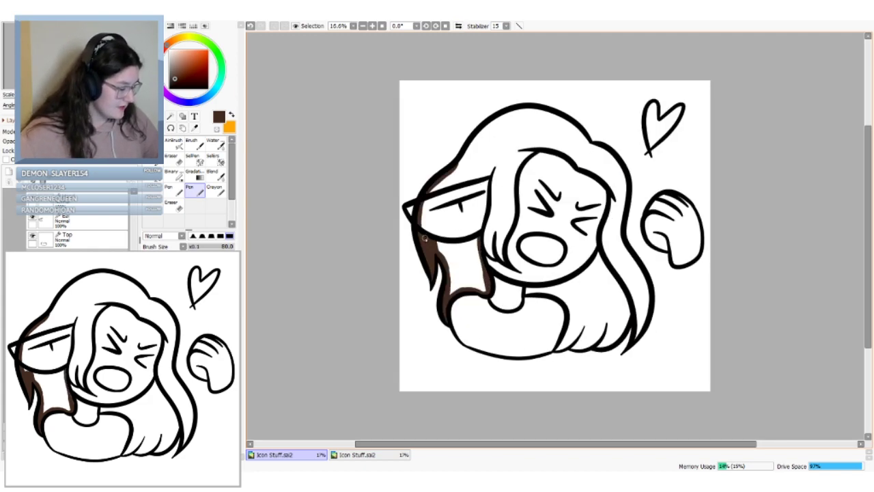
Paint brown along the hair edges under the ear, over the crown, and around the face opening
mouse_move(430, 240)
left_mouse_down()
mouse_move(488, 244)
mouse_move(495, 256)
mouse_move(494, 234)
mouse_move(502, 259)
mouse_move(496, 232)
mouse_move(503, 243)
mouse_move(515, 216)
mouse_move(509, 224)
mouse_move(516, 165)
mouse_move(534, 149)
left_mouse_up()
mouse_move(457, 154)
left_mouse_down()
mouse_move(488, 122)
mouse_move(462, 155)
mouse_move(492, 123)
mouse_move(470, 146)
mouse_move(482, 129)
mouse_move(513, 111)
mouse_move(571, 125)
left_mouse_up()
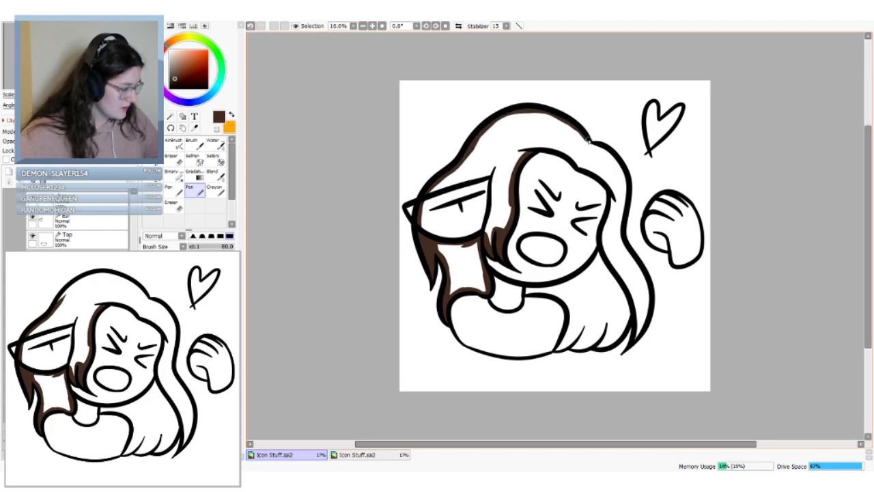
mouse_move(523, 154)
left_mouse_down()
mouse_move(603, 175)
mouse_move(613, 197)
mouse_move(618, 189)
mouse_move(605, 249)
left_mouse_up()
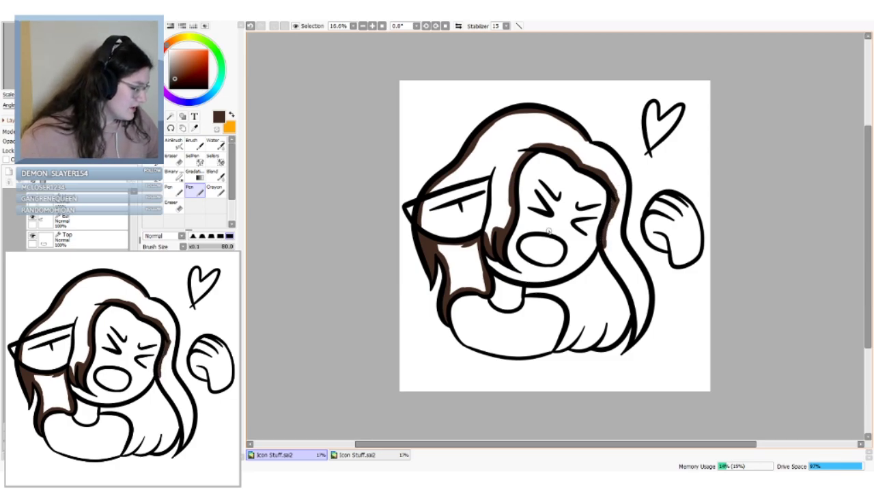
Paint brown along the hair edges beneath the jaw, beside the shoulder, and across the lower hair tips
mouse_move(525, 290)
left_mouse_down()
mouse_move(554, 283)
mouse_move(528, 293)
mouse_move(581, 280)
mouse_move(602, 252)
left_mouse_up()
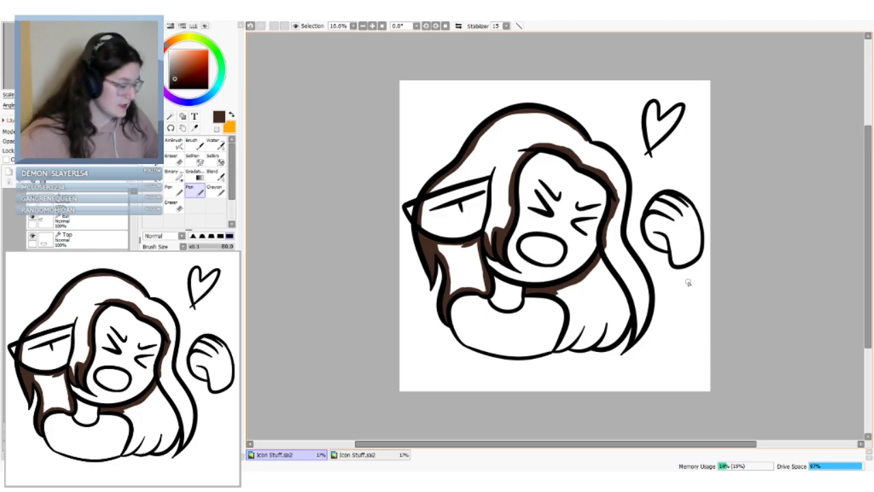
mouse_move(681, 121)
left_mouse_down()
mouse_move(689, 305)
mouse_move(698, 118)
mouse_move(680, 331)
mouse_move(682, 133)
mouse_move(689, 286)
left_mouse_up()
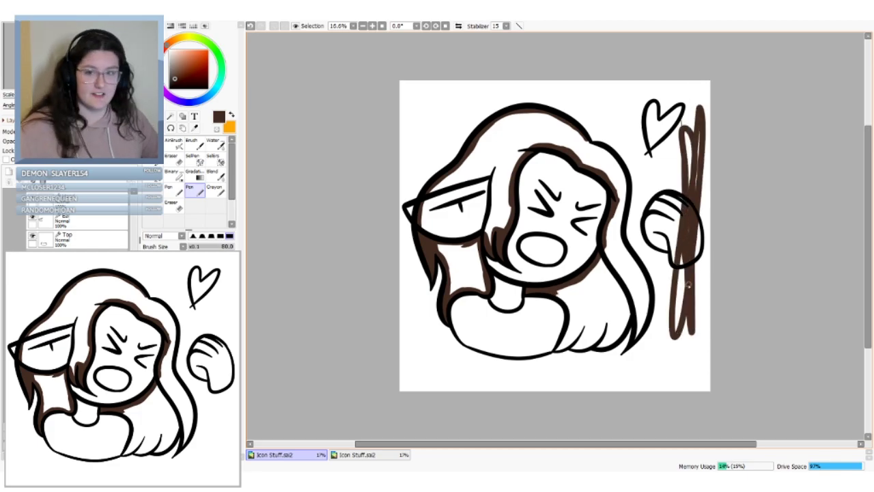
key("ctrl+z")
mouse_move(554, 292)
left_mouse_down()
mouse_move(570, 334)
mouse_move(571, 321)
mouse_move(556, 352)
mouse_move(567, 322)
mouse_move(558, 349)
mouse_move(568, 329)
mouse_move(560, 346)
mouse_move(594, 312)
mouse_move(570, 346)
mouse_move(584, 347)
mouse_move(602, 329)
mouse_move(599, 346)
mouse_move(622, 334)
mouse_move(632, 302)
mouse_move(646, 328)
left_mouse_up()
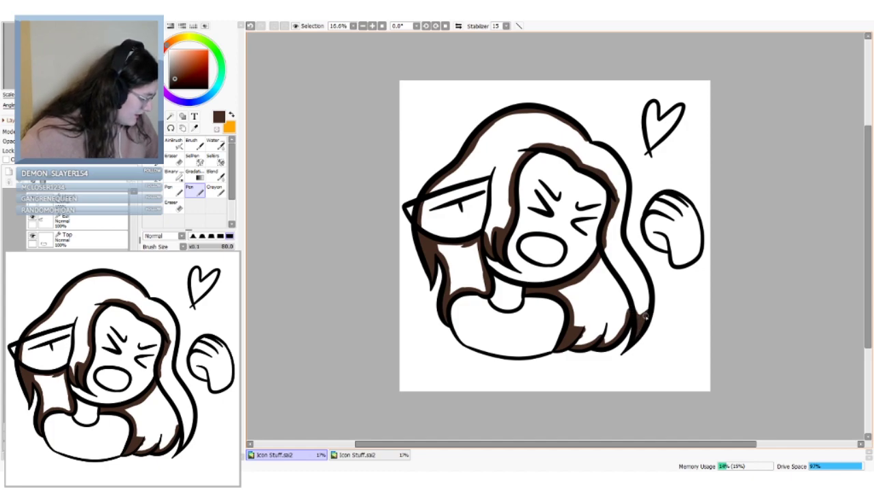
Paint brown along the edges of the long lock beside the raised hand and fill the remaining hair areas with brown
mouse_move(594, 145)
left_mouse_down()
mouse_move(624, 186)
mouse_move(622, 237)
mouse_move(646, 309)
mouse_move(633, 259)
mouse_move(646, 299)
left_mouse_up()
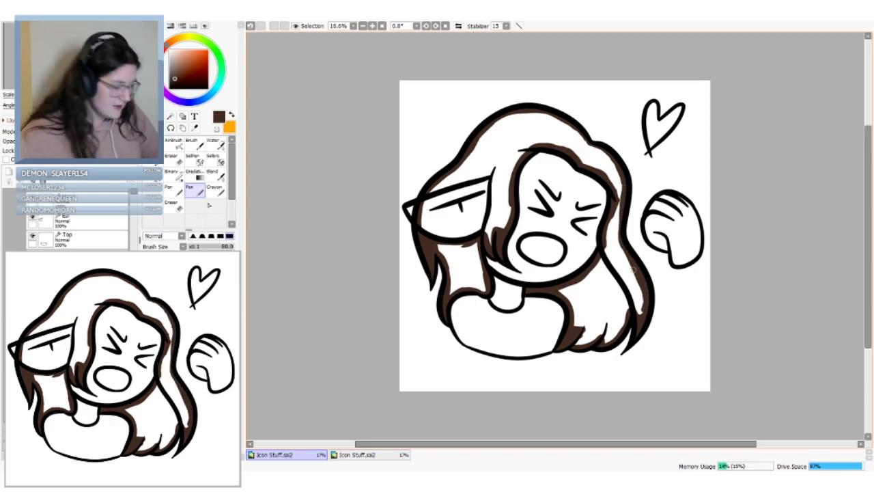
left_click(153, 176)
left_click(504, 144)
left_click(589, 291)
left_click(450, 265)
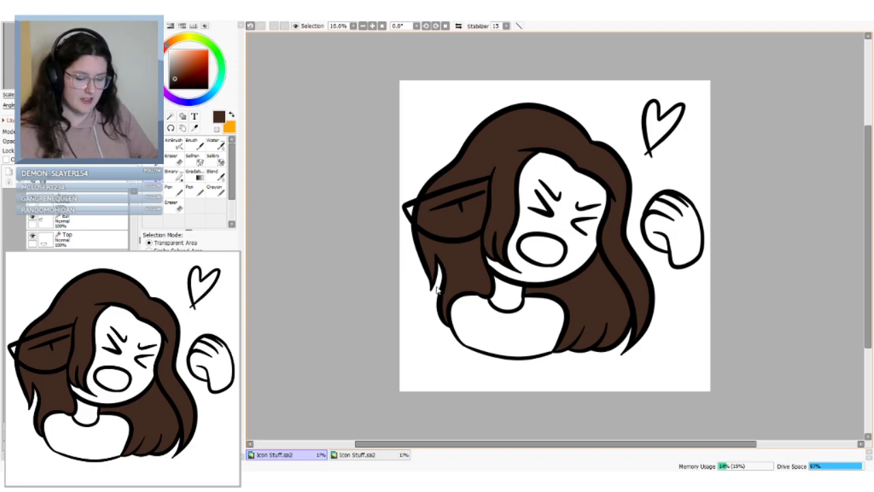
Show the Raids folder's icon in place of the Bits folder to look at it, and restore the Bits folder's visibility
scroll(75, 213, "up", 8)
left_click(21, 198)
left_click(11, 195)
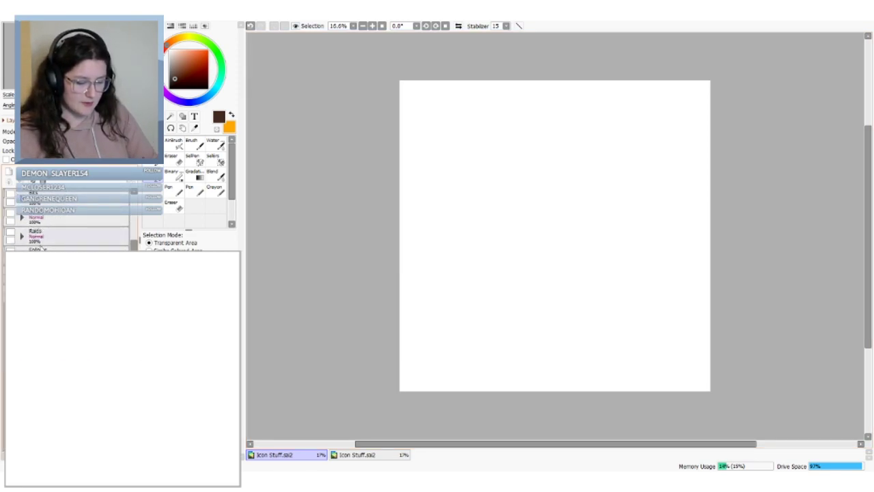
left_click(12, 234)
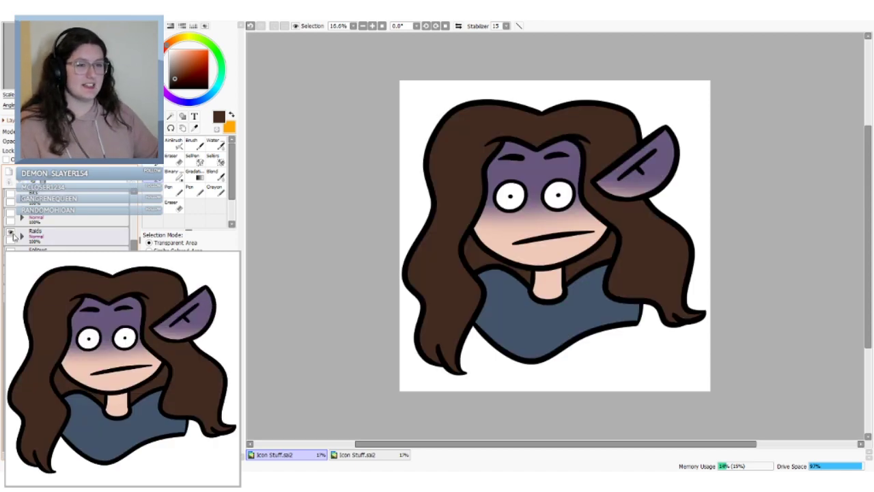
left_click(10, 233)
left_click(21, 198)
left_click(11, 194)
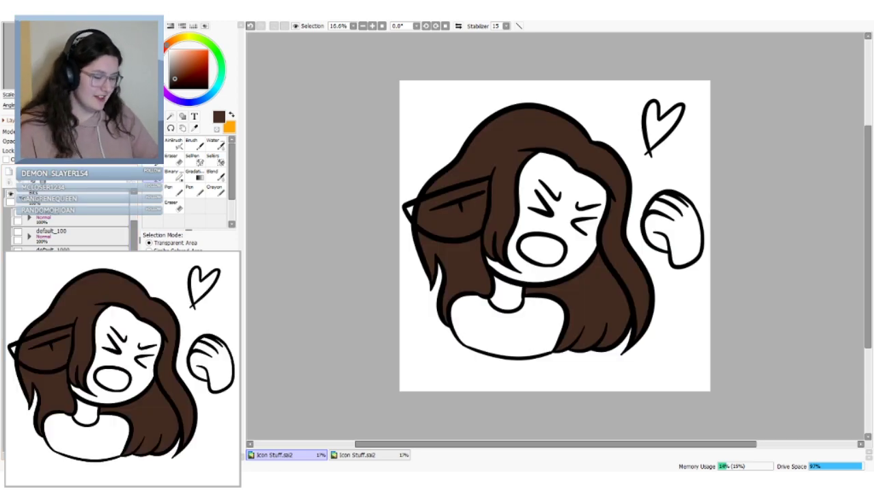
Show the SWATCHES layer, sample the Skin colour from it, and hide the swatches again
left_click_drag(134, 234, 134, 226)
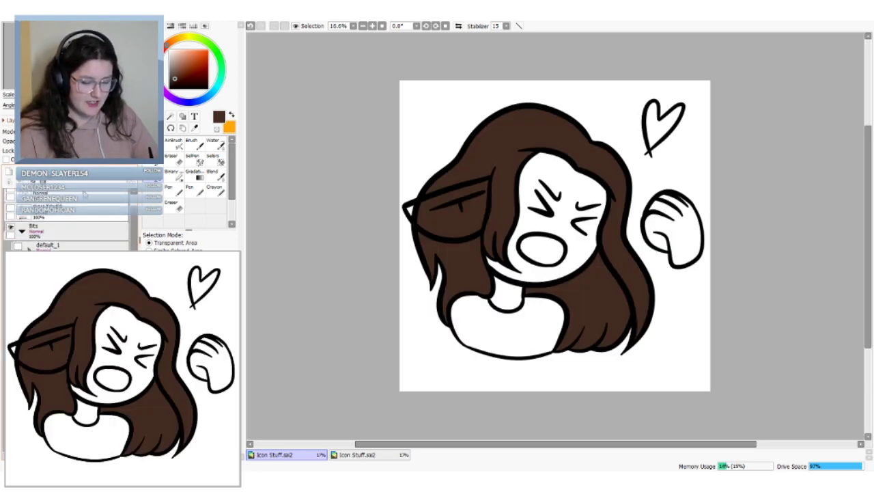
left_click(11, 208)
left_click(195, 127)
left_click(482, 107)
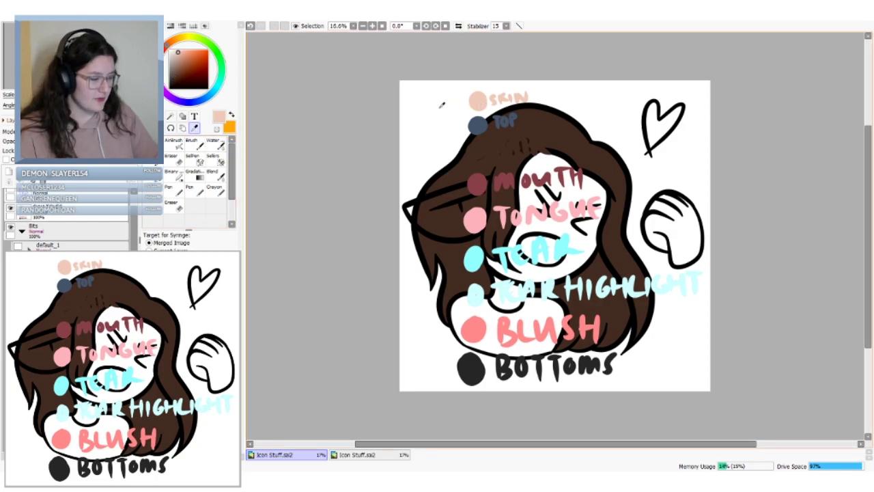
left_click_drag(134, 241, 135, 299)
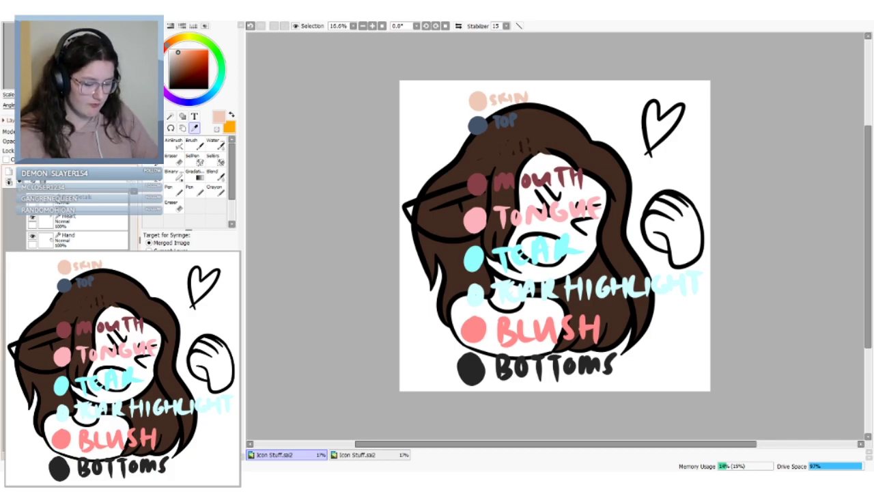
left_click_drag(135, 299, 134, 241)
left_click(10, 205)
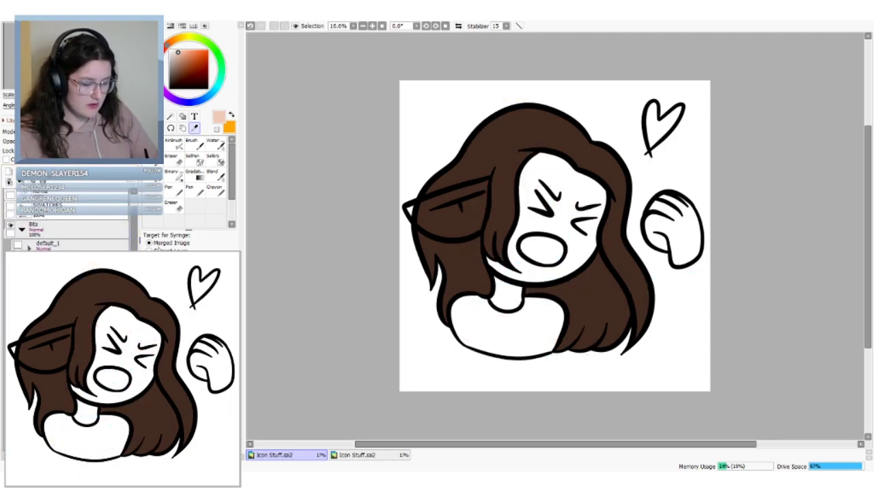
scroll(75, 225, "down", 3)
Paint the skin colour along the inside edges of the face with the Pen at size 80 and fill the face
left_click(194, 190)
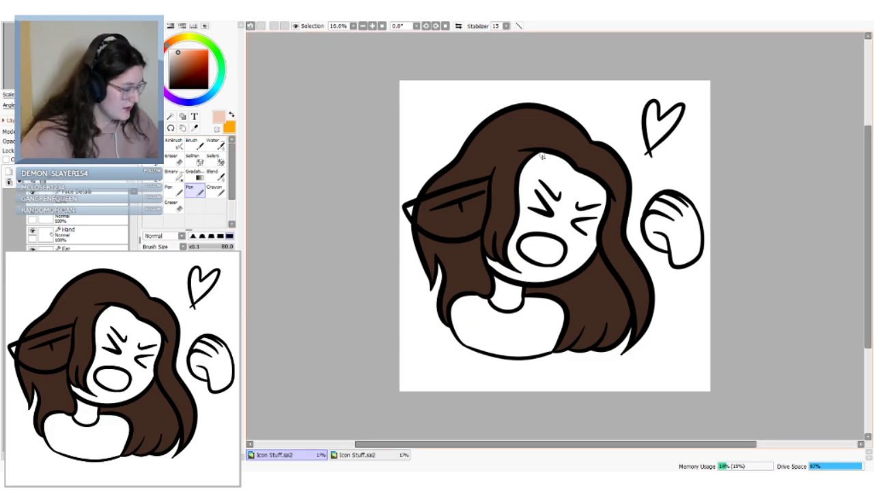
mouse_move(542, 156)
left_mouse_down()
mouse_move(509, 251)
mouse_move(519, 271)
mouse_move(512, 249)
mouse_move(508, 272)
mouse_move(485, 257)
mouse_move(519, 274)
mouse_move(507, 258)
mouse_move(509, 275)
mouse_move(536, 278)
mouse_move(518, 278)
mouse_move(579, 263)
mouse_move(560, 276)
mouse_move(583, 260)
mouse_move(605, 190)
left_mouse_up()
left_click_drag(554, 159, 604, 197)
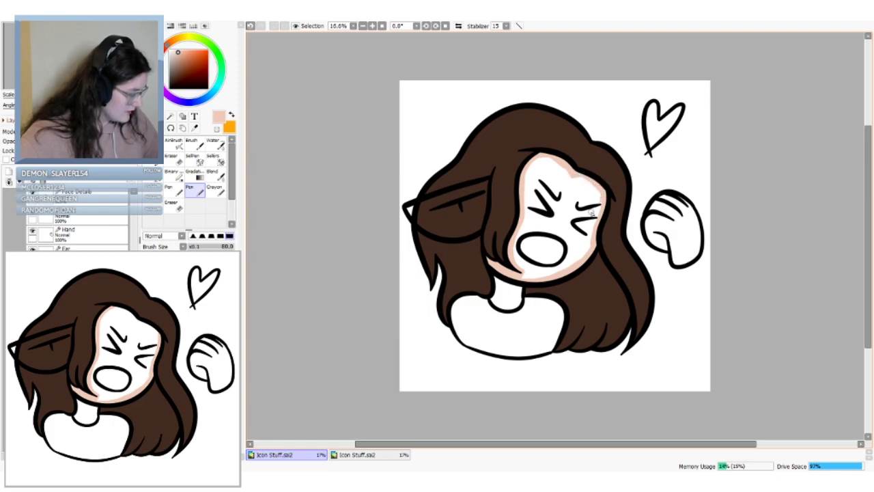
key("w")
left_click(551, 221)
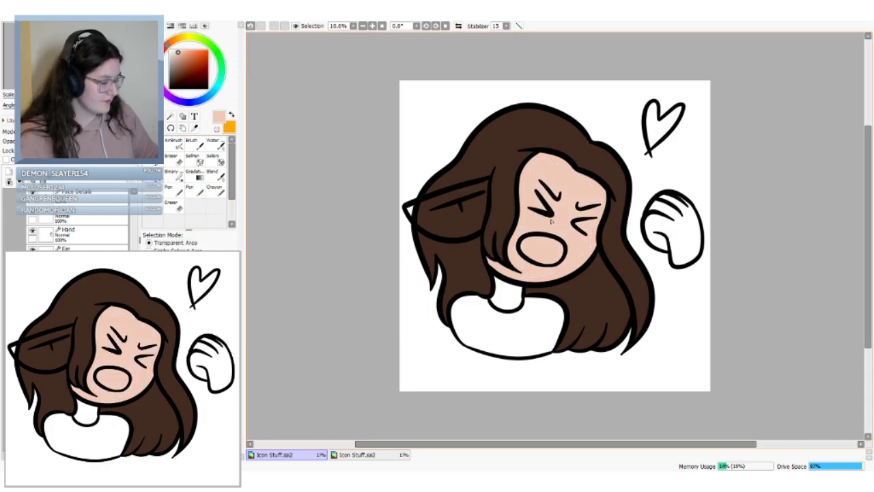
On a new layer, edge and fill the raised hand with the skin colour, and paint the neck in the same colour
left_click(20, 173)
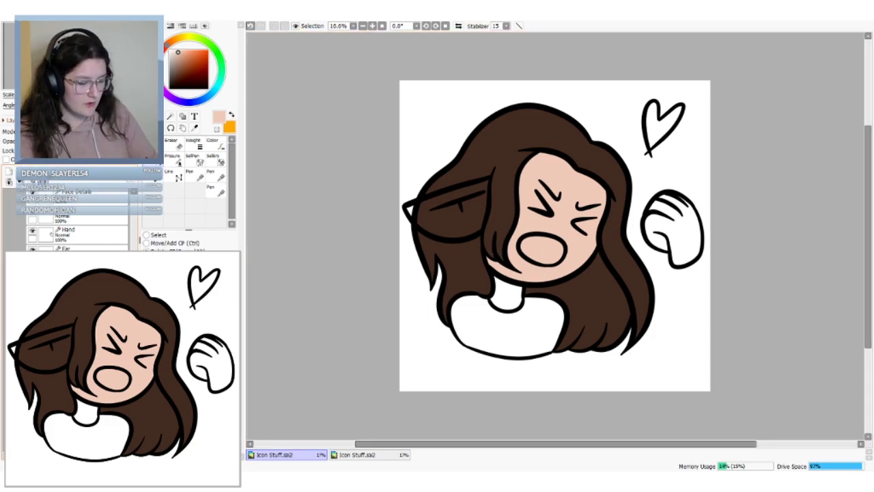
left_click(9, 172)
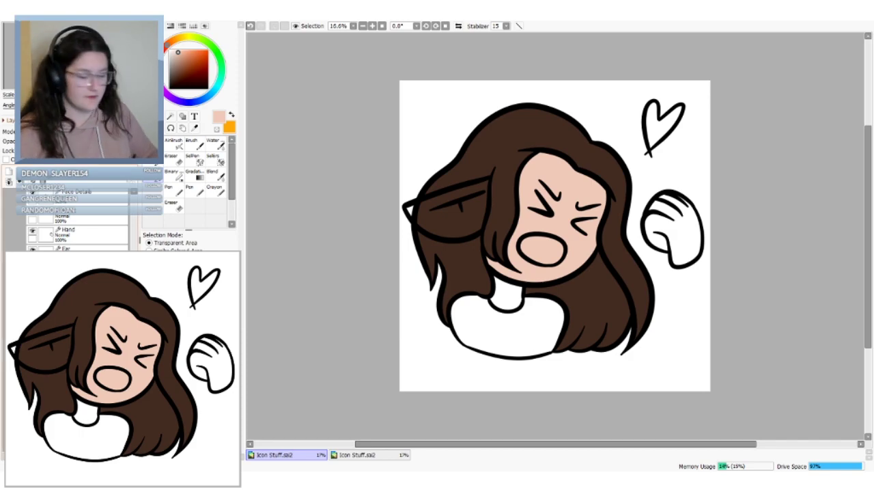
left_click(656, 202)
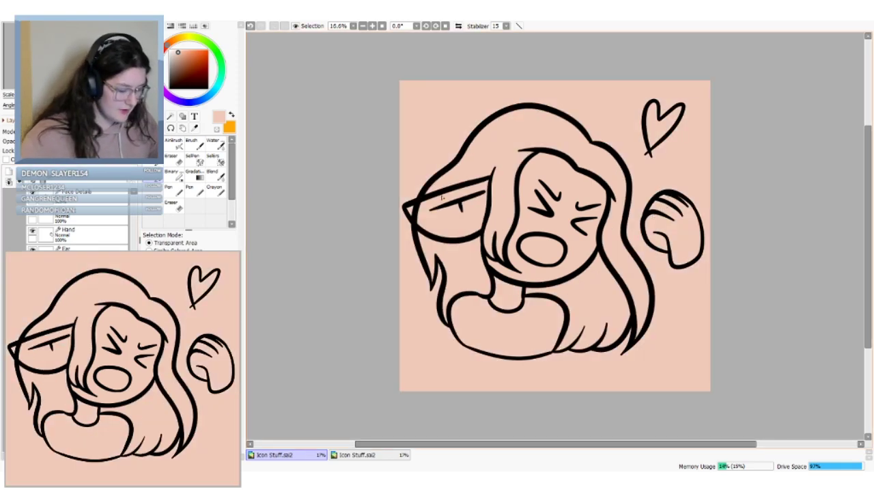
key("ctrl+z")
key("n")
mouse_move(667, 195)
left_mouse_down()
mouse_move(650, 231)
mouse_move(653, 240)
mouse_move(649, 220)
mouse_move(653, 239)
mouse_move(660, 238)
mouse_move(652, 239)
mouse_move(677, 242)
mouse_move(682, 264)
mouse_move(699, 252)
mouse_move(697, 232)
mouse_move(673, 206)
mouse_move(657, 204)
mouse_move(672, 194)
mouse_move(688, 203)
mouse_move(690, 258)
left_mouse_up()
left_click(154, 176)
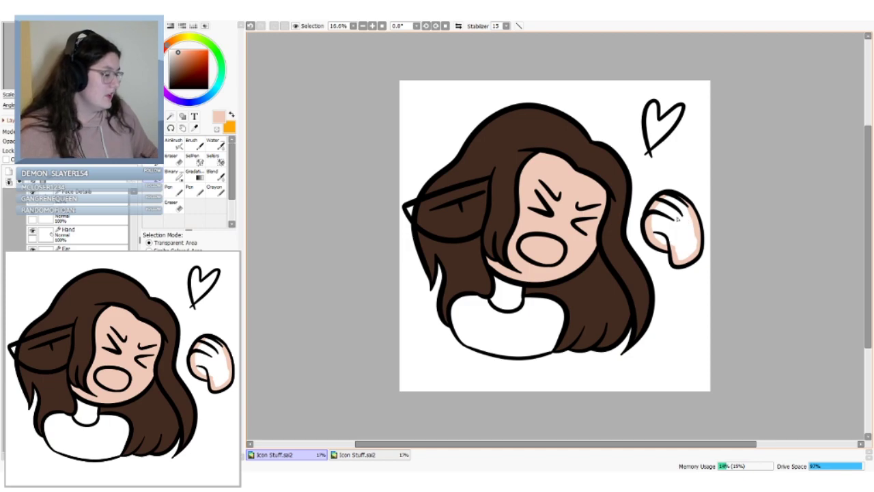
left_click(677, 218)
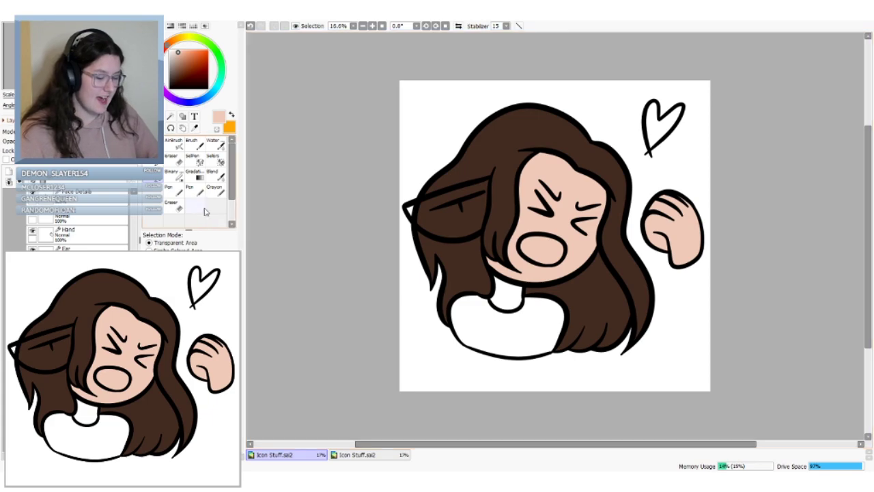
left_click(194, 189)
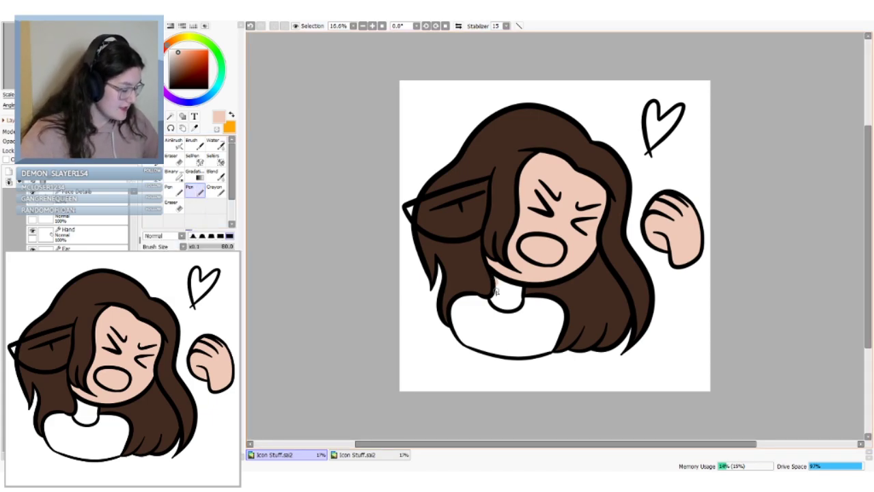
mouse_move(497, 280)
left_mouse_down()
mouse_move(507, 304)
mouse_move(520, 294)
mouse_move(505, 309)
left_mouse_up()
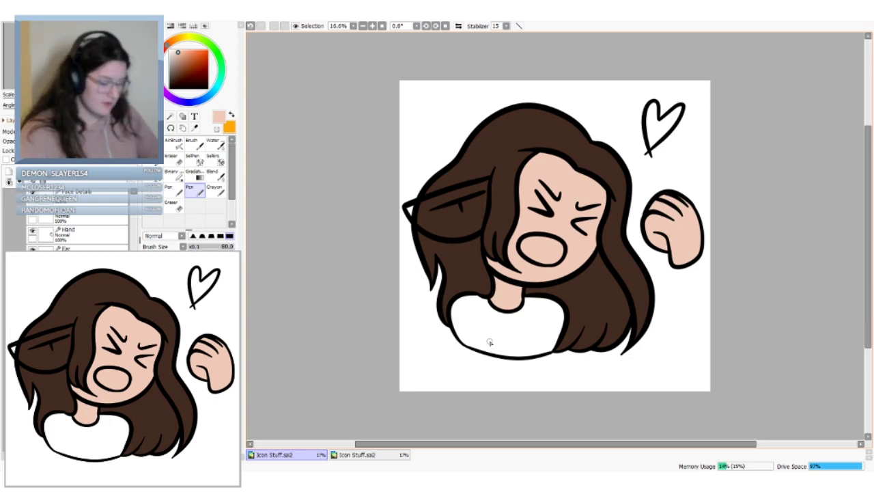
Redraw the black outline on the neck's hair-side edge with the size 80 linework Pen, comparing the drawing with and without the stroke
left_click(81, 280)
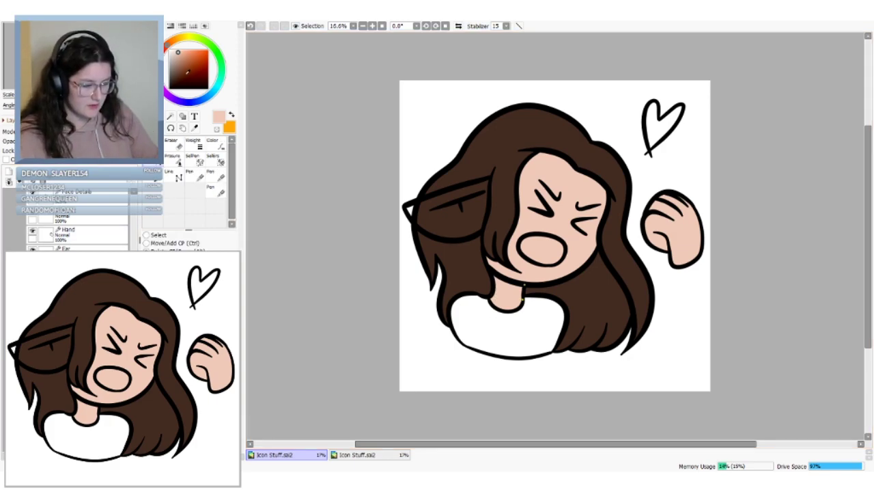
left_click(169, 89)
left_click(216, 191)
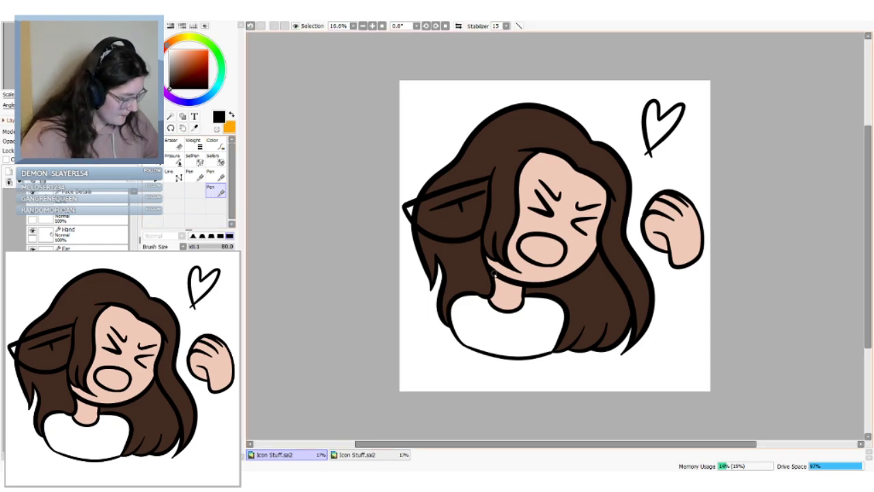
key("ctrl+z")
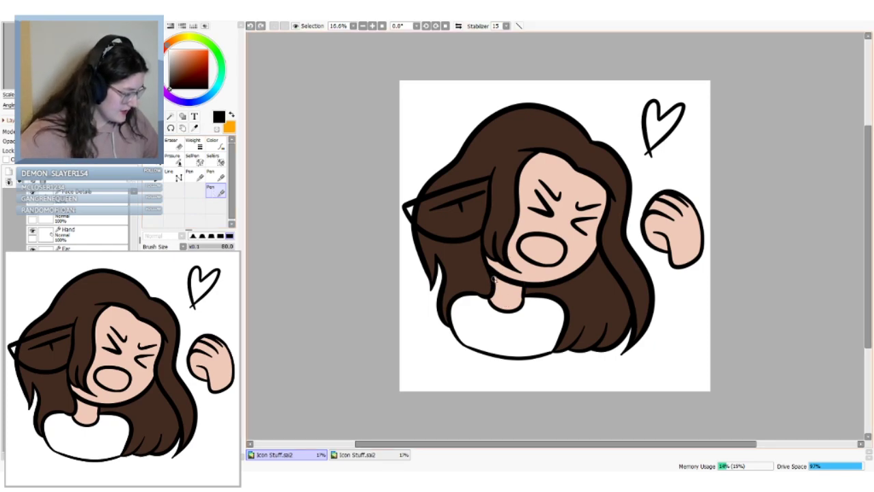
mouse_move(495, 275)
left_mouse_down()
mouse_move(497, 330)
mouse_move(495, 273)
mouse_move(493, 301)
left_mouse_up()
key("ctrl+z")
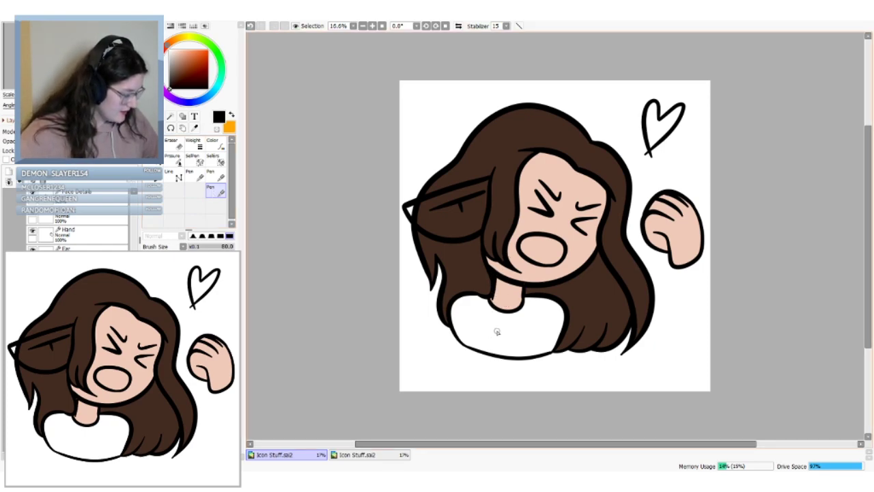
key("ctrl+z")
key("ctrl+y")
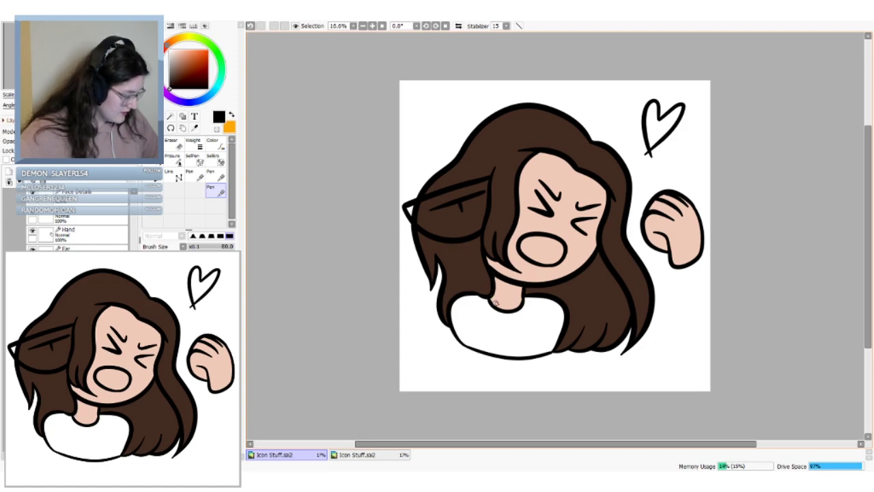
key("ctrl+z")
key("ctrl+y")
key("ctrl+z")
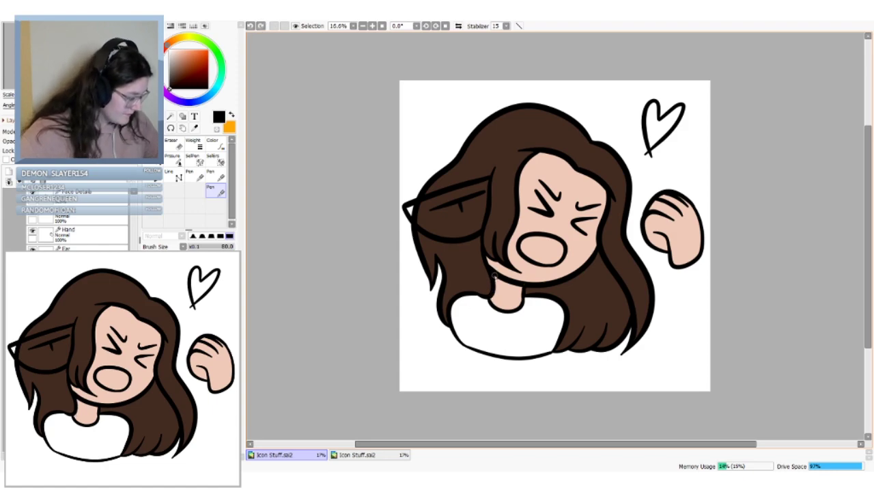
key("ctrl+y")
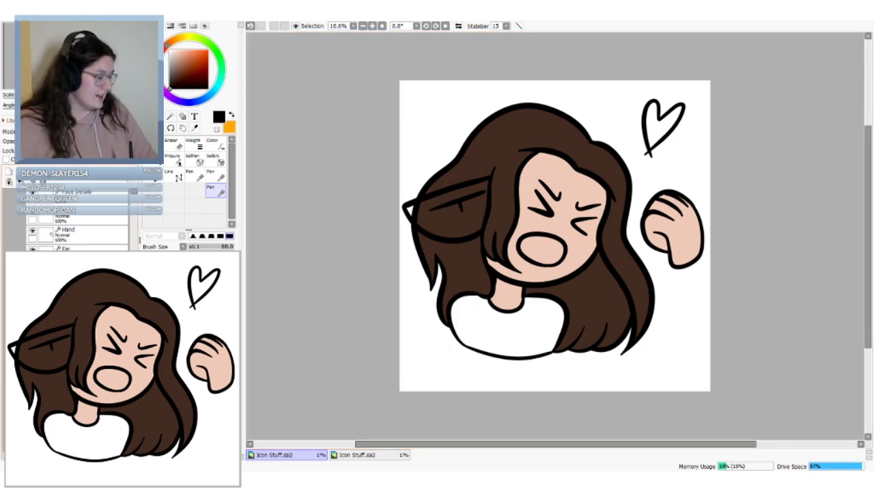
Show the SWATCHES layer, sample the blue Top colour from it, and hide the swatches again
scroll(46, 236, "up", 5)
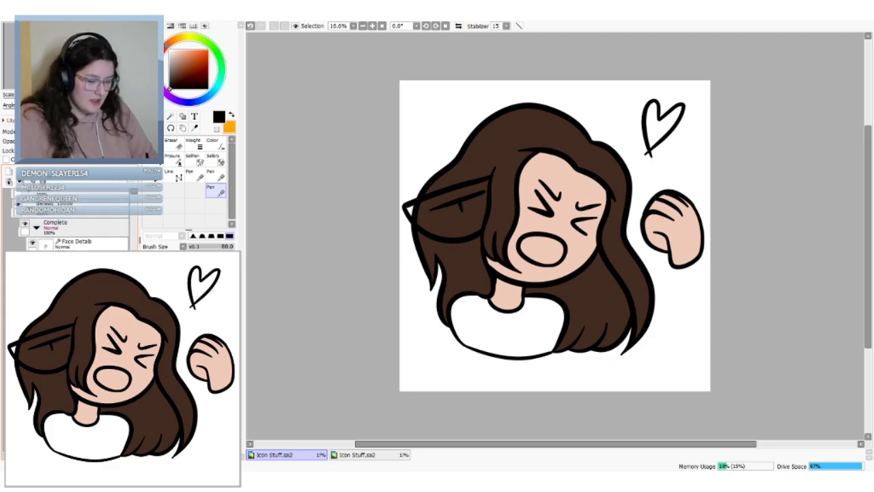
left_click(10, 233)
left_click(68, 236)
scroll(198, 185, "up", 2)
left_click(195, 128)
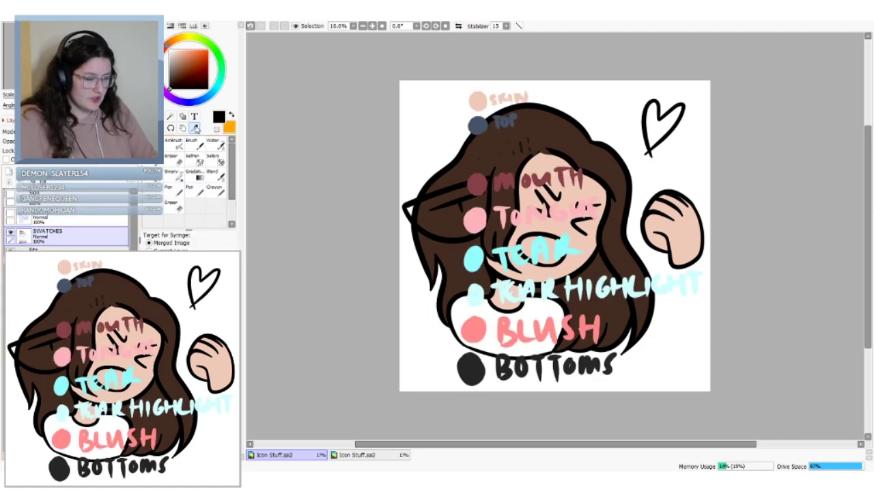
left_click(477, 121)
left_click(10, 233)
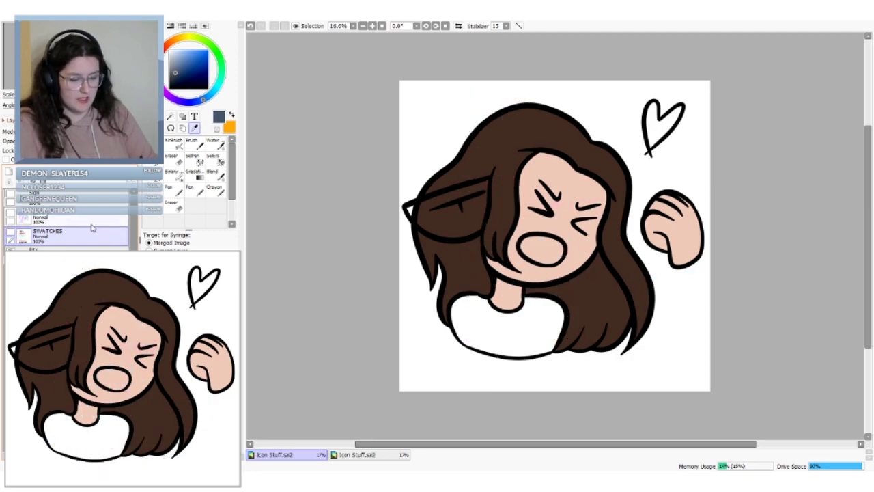
left_click_drag(134, 230, 135, 243)
scroll(75, 233, "down", 3)
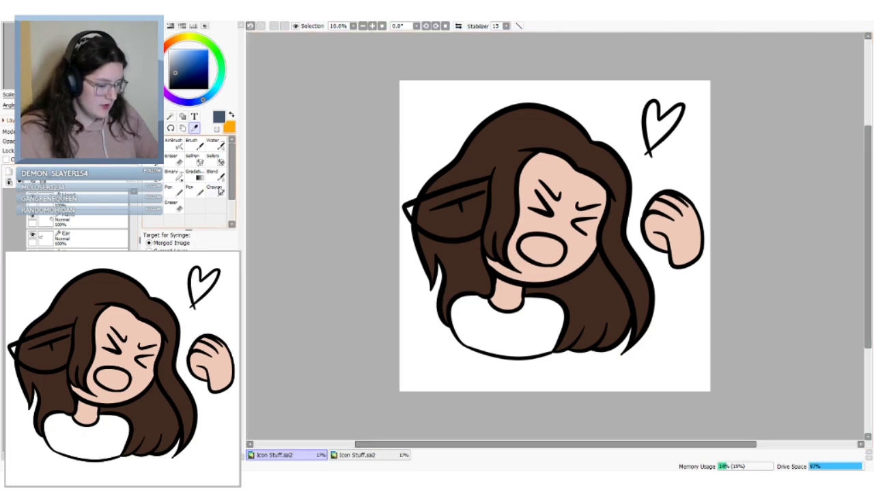
Paint the blue along the inside edges of the top with the Pen at size 80 and fill the top
left_click(190, 189)
mouse_move(483, 302)
left_mouse_down()
mouse_move(459, 299)
mouse_move(452, 312)
mouse_move(471, 346)
left_mouse_up()
mouse_move(486, 303)
left_mouse_down()
mouse_move(518, 315)
mouse_move(557, 305)
mouse_move(558, 341)
mouse_move(541, 346)
left_mouse_up()
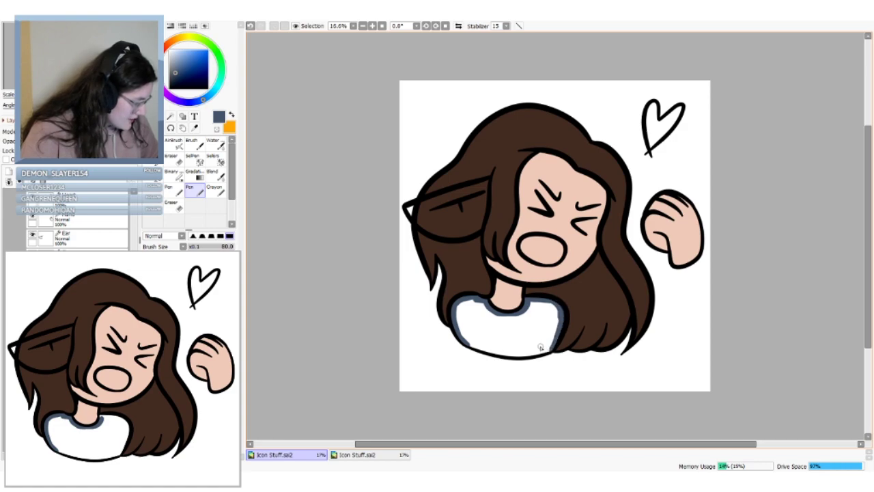
mouse_move(464, 343)
left_mouse_down()
mouse_move(512, 357)
mouse_move(558, 352)
left_mouse_up()
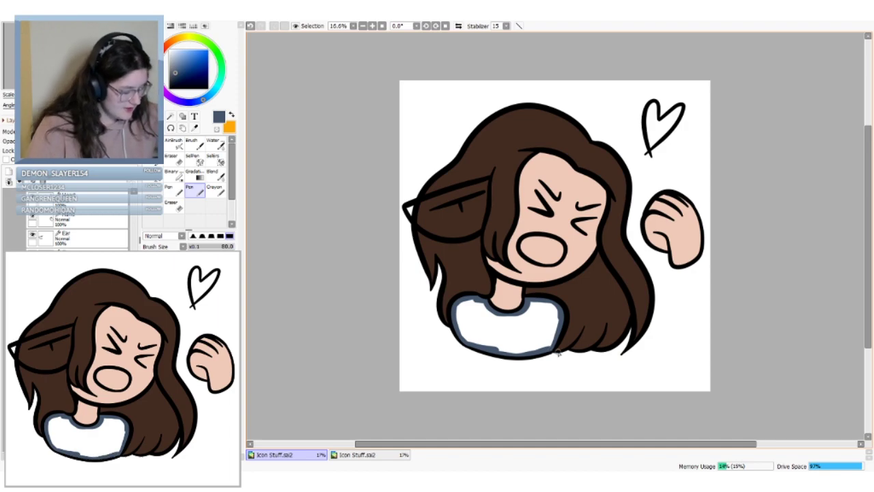
key("g")
left_click(497, 340)
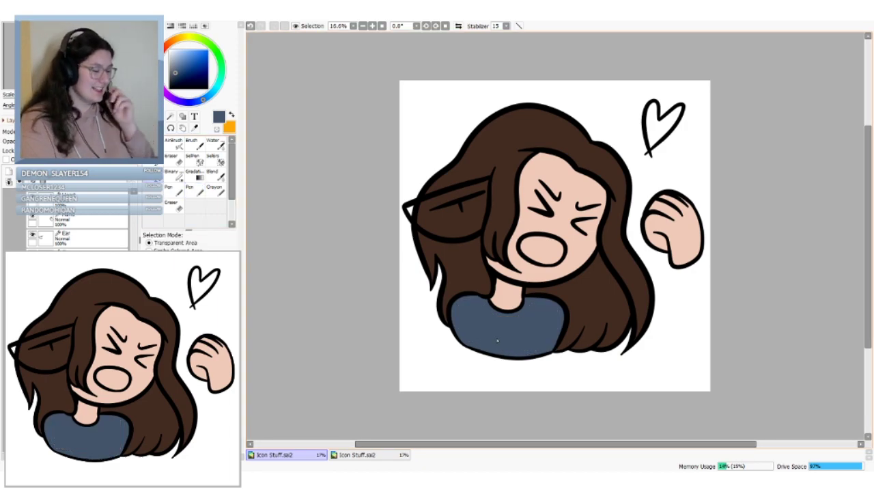
Sample the skin colour from the face, paint it along the ear's inside edges with the Pen at size 80, and fill the ear
key("i")
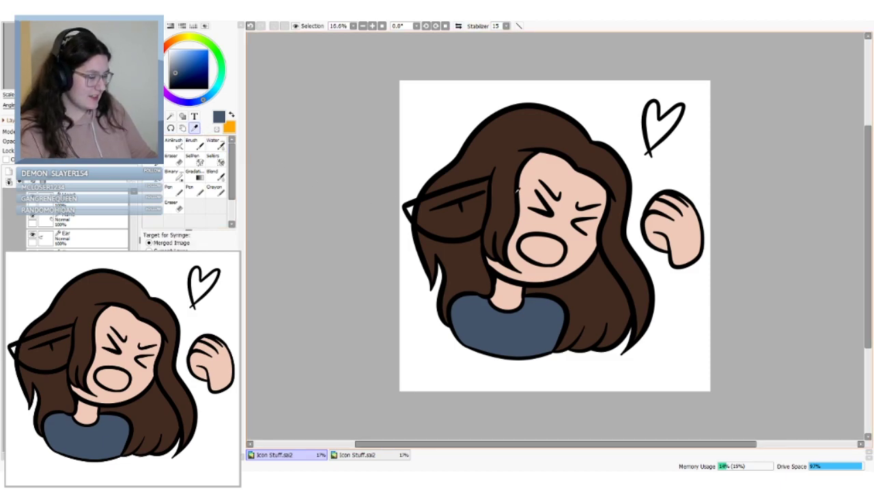
left_click(553, 172)
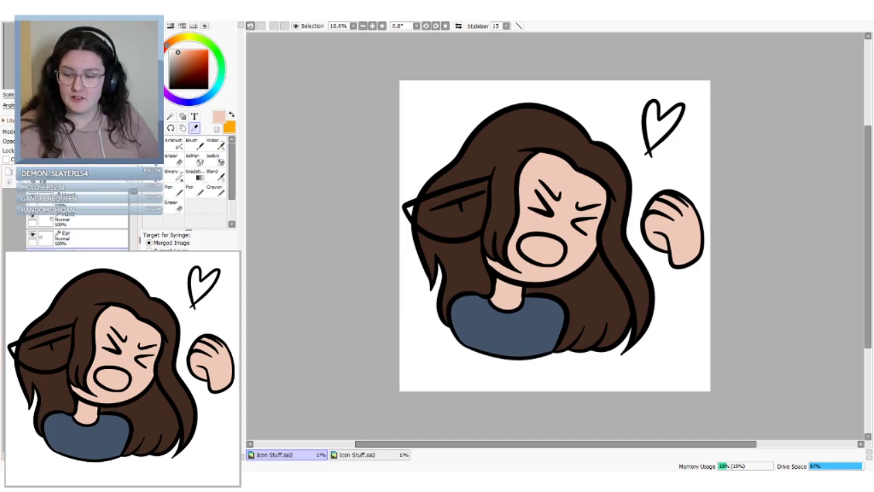
left_click(195, 191)
left_click_drag(484, 184, 477, 232)
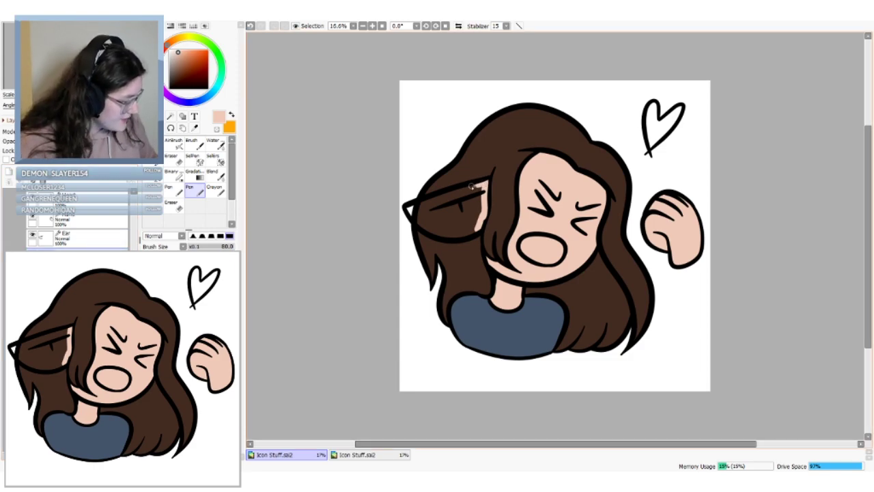
mouse_move(435, 196)
left_mouse_down()
mouse_move(409, 213)
mouse_move(427, 228)
mouse_move(464, 233)
mouse_move(440, 234)
mouse_move(481, 227)
left_mouse_up()
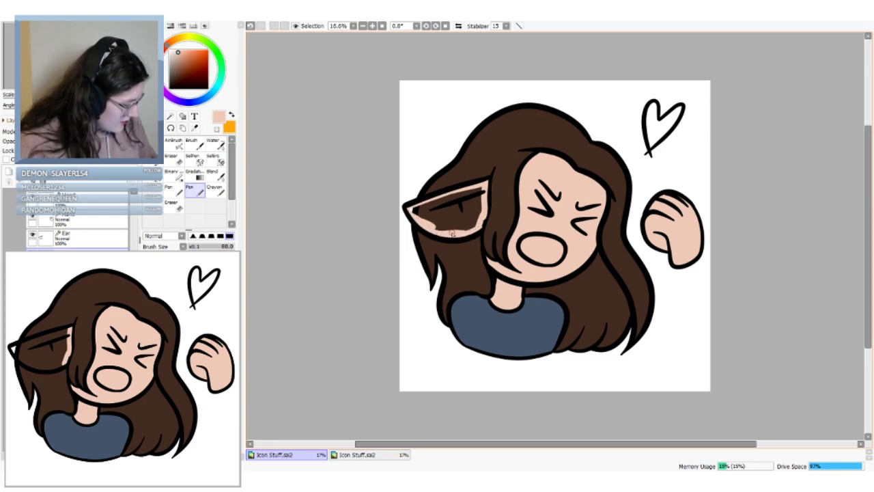
left_click(181, 176)
left_click(444, 205)
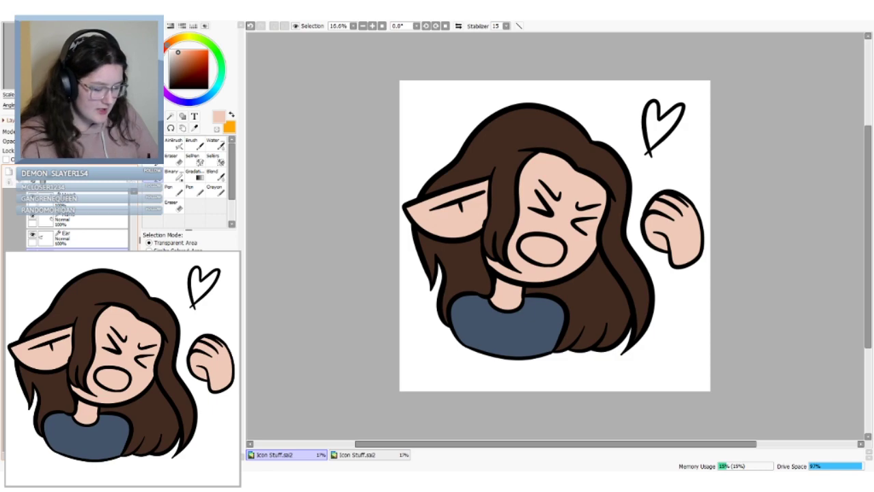
Erase the hair outline that crosses the tip of the ear on the hair linework layer
left_click_drag(75, 258, 75, 281)
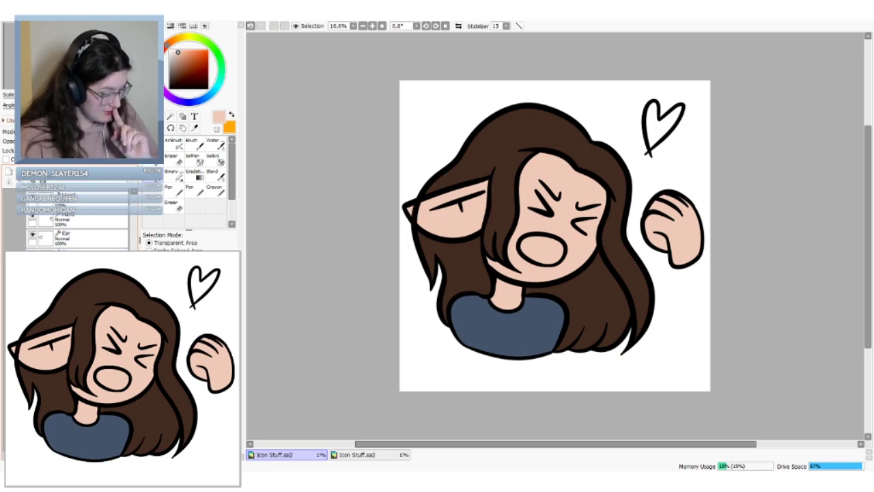
left_click(75, 258)
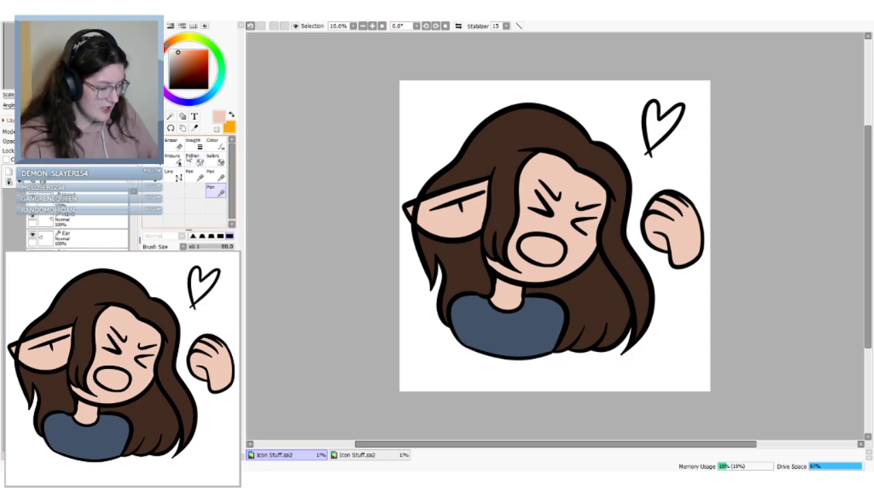
left_click(176, 145)
left_click_drag(417, 207, 415, 222)
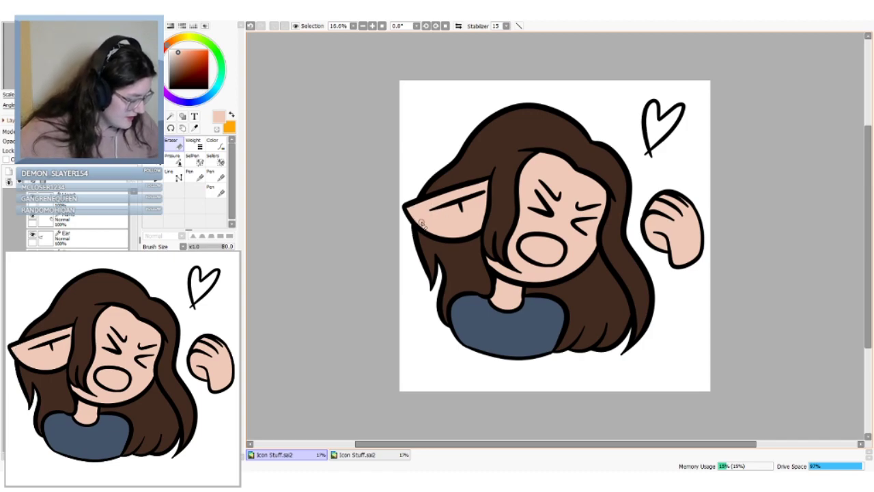
key("ctrl")
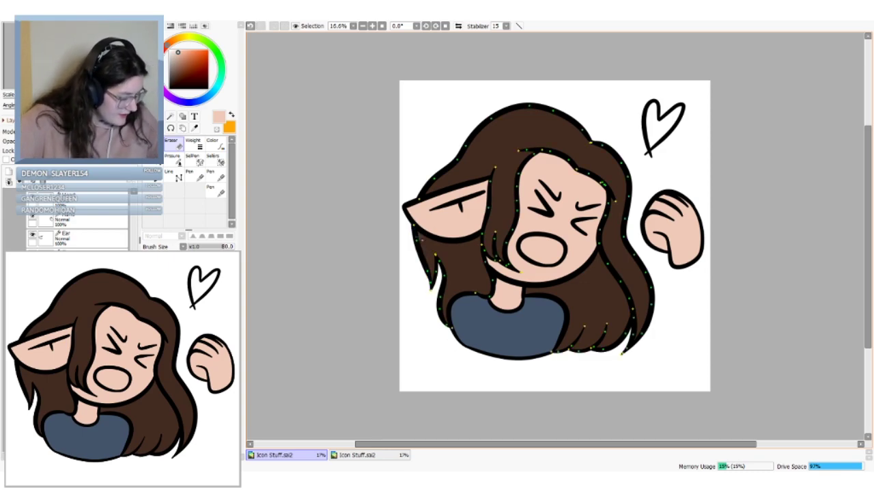
key("ctrl")
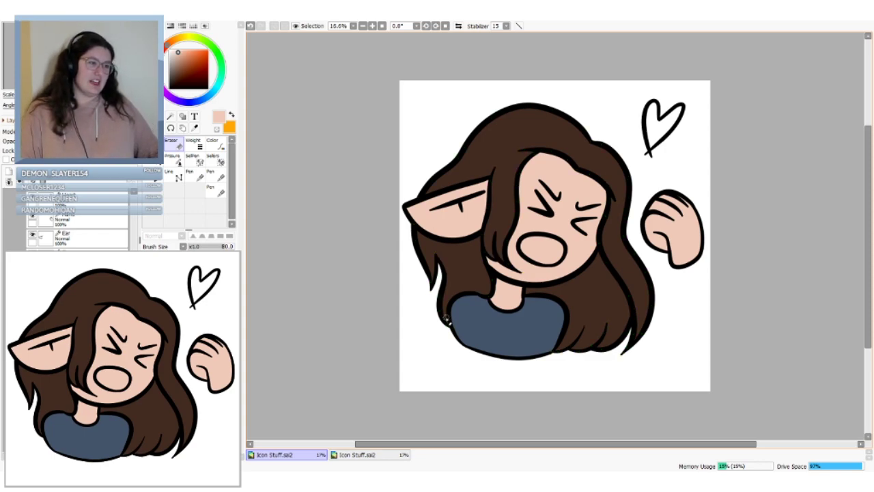
Show the SWATCHES layer, sample Mouth as the foreground and Tongue as the background colour, and hide the swatches again
left_click_drag(135, 246, 135, 226)
left_click(13, 202)
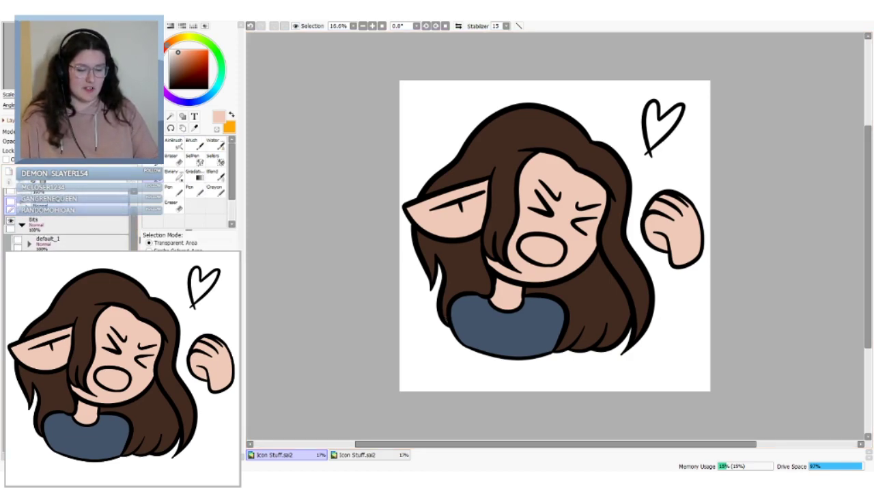
left_click(11, 204)
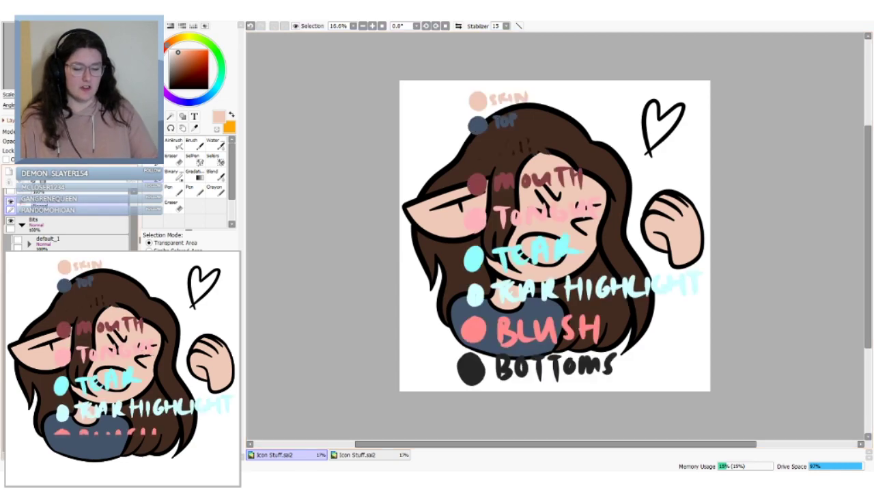
left_click(195, 128)
left_click(477, 184)
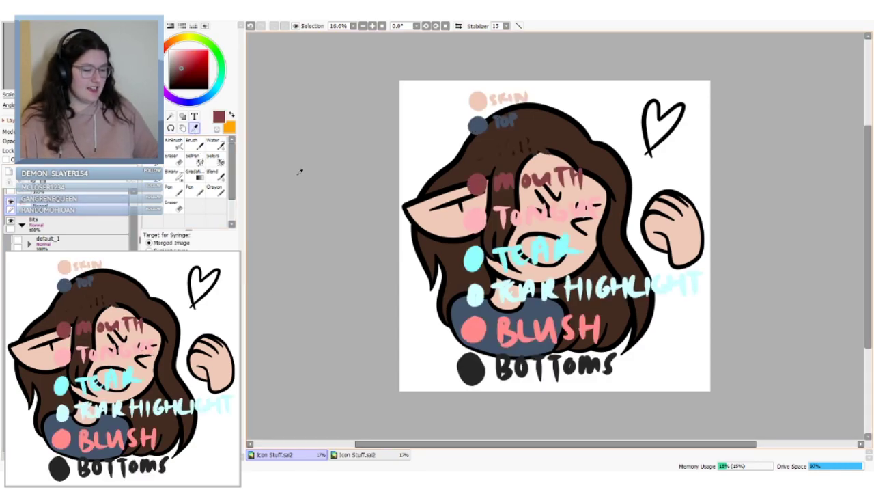
left_click(233, 116)
left_click(481, 221)
left_click(232, 115)
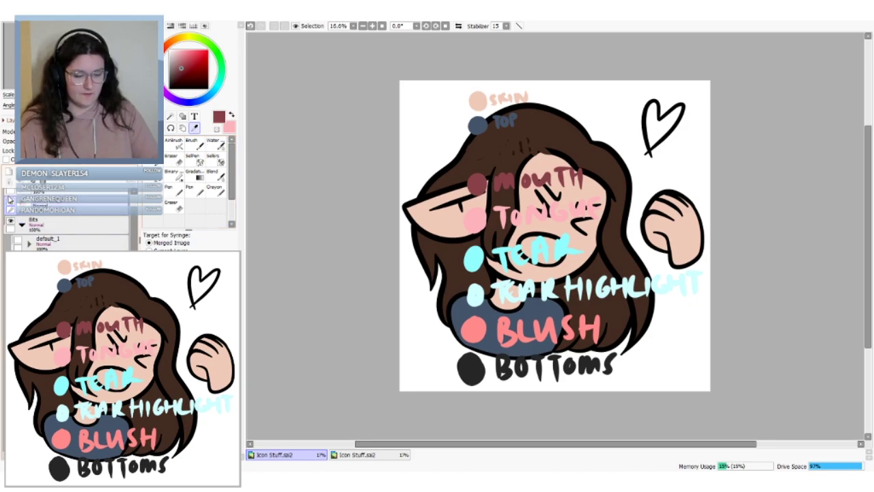
left_click(10, 200)
Paint the dark red Mouth colour along the mouth's inside edge with the Pen at size 80 and fill the mouth
left_click_drag(134, 213, 134, 283)
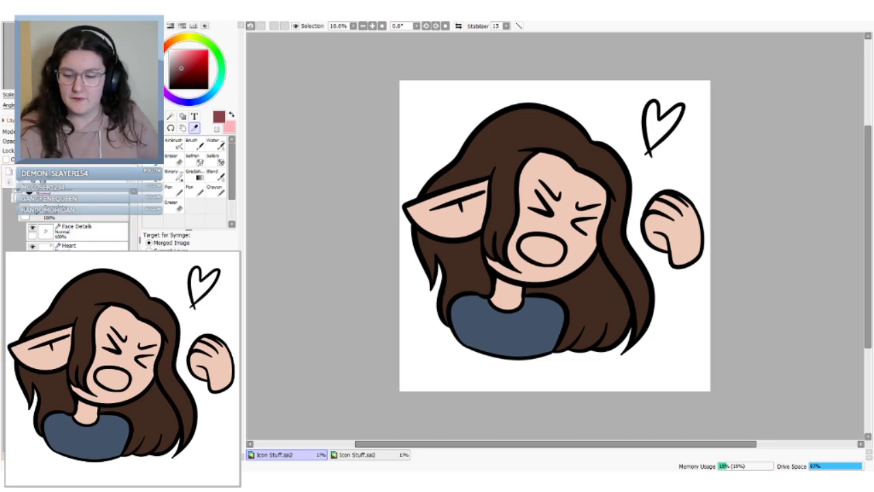
left_click(193, 191)
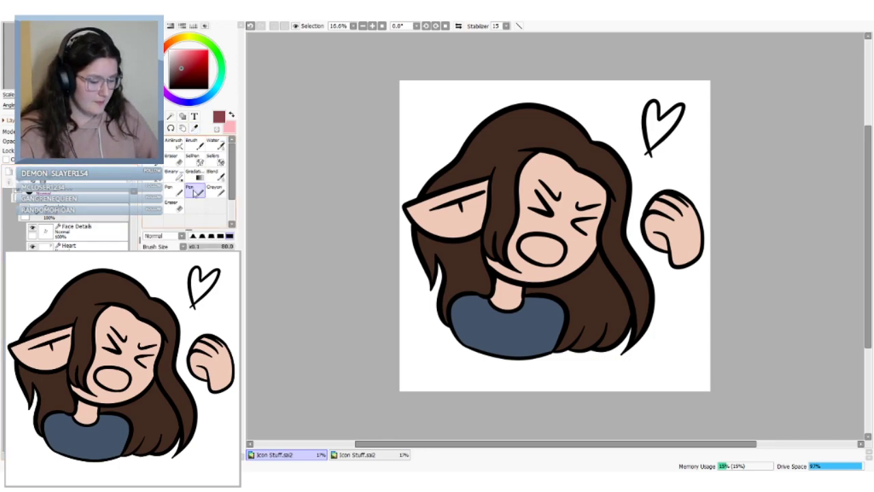
mouse_move(535, 237)
left_mouse_down()
mouse_move(522, 249)
mouse_move(536, 264)
mouse_move(553, 265)
mouse_move(564, 254)
mouse_move(546, 239)
mouse_move(525, 239)
left_mouse_up()
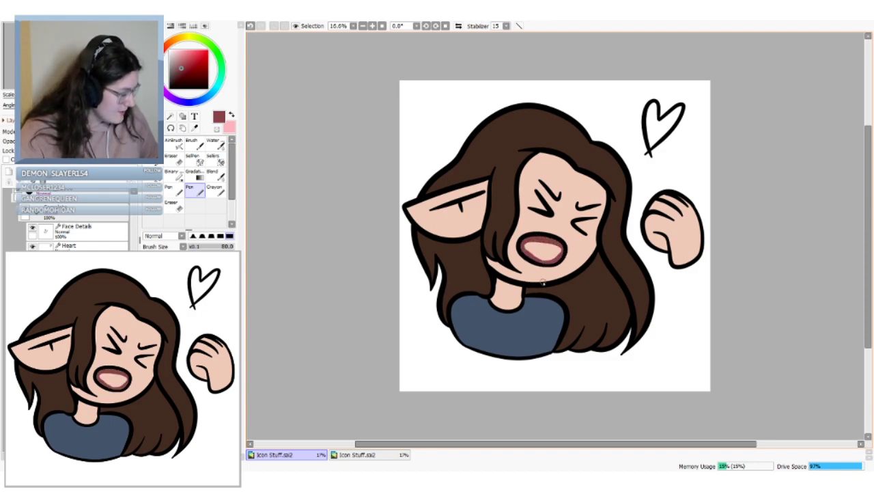
key("w")
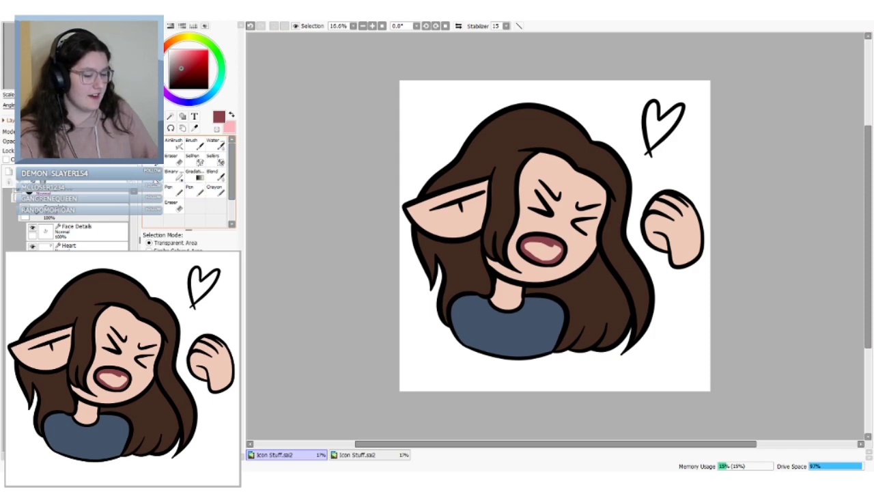
left_click(550, 251)
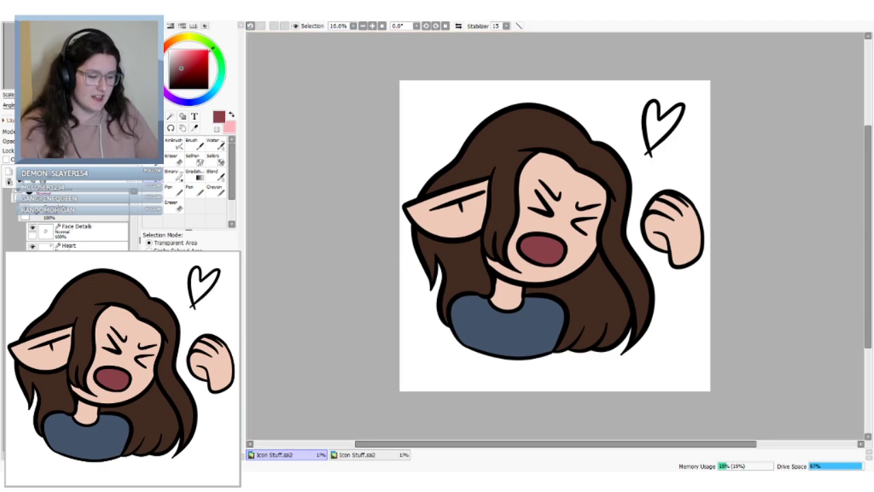
Make the pink Tongue colour active for the Pen, and check the tongue's shape by briefly showing the blue sketch without the coloured drawing
key("x")
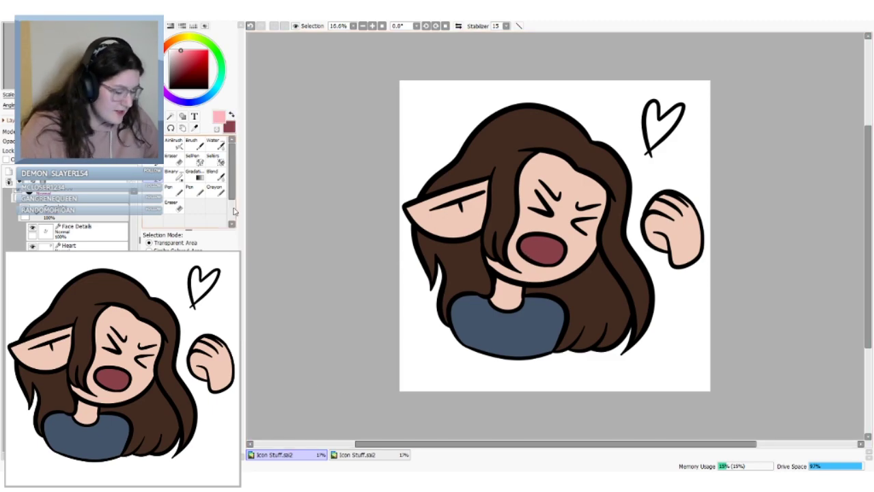
left_click(195, 191)
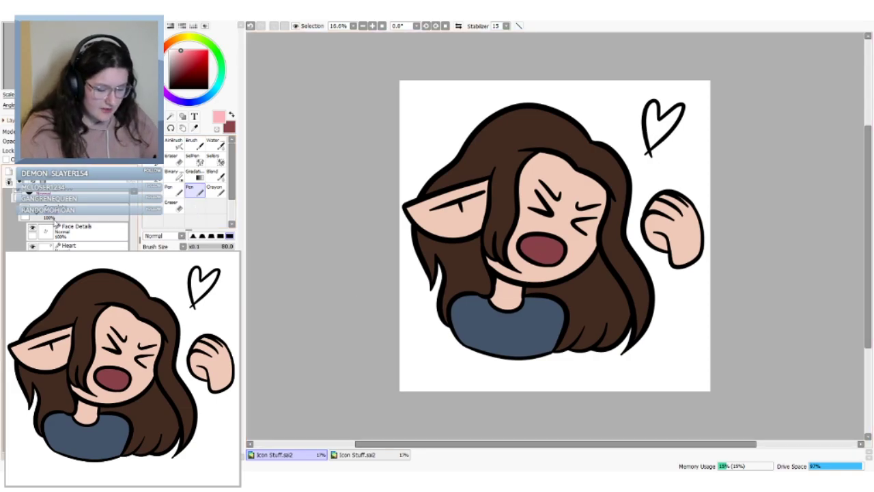
scroll(75, 225, "up", 3)
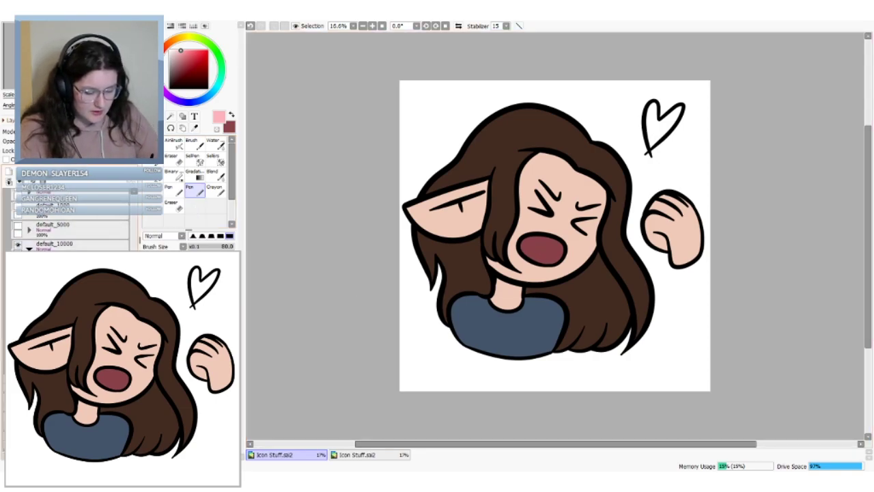
left_click(17, 282)
left_click(18, 263)
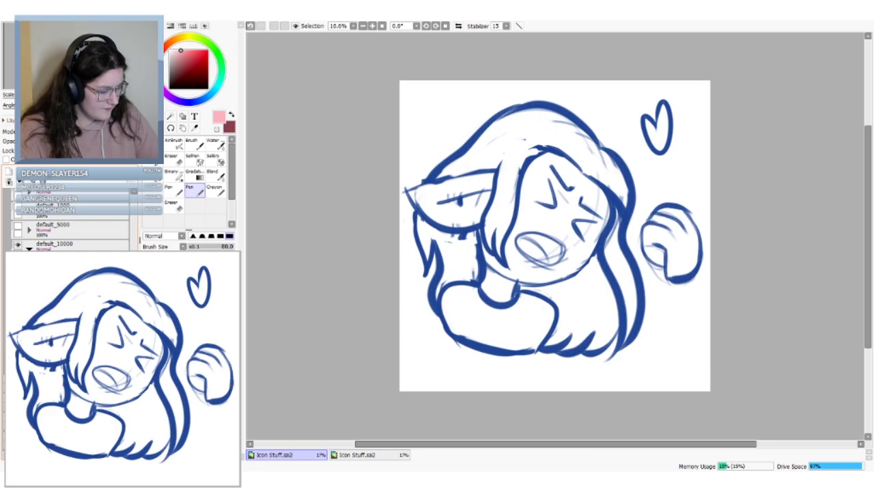
left_click(18, 263)
left_click(17, 282)
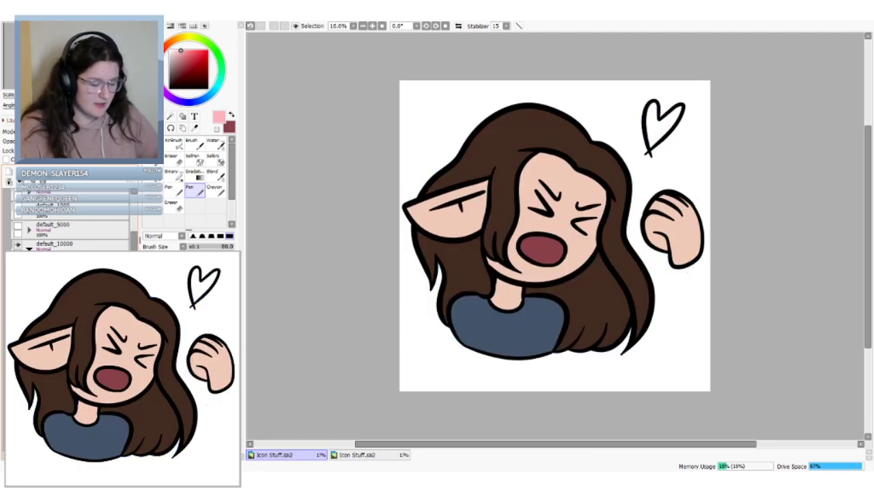
Paint a pink tongue in the lower part of the open mouth, undoing and redrawing its curved upper edge until it fits
left_click_drag(524, 240, 548, 267)
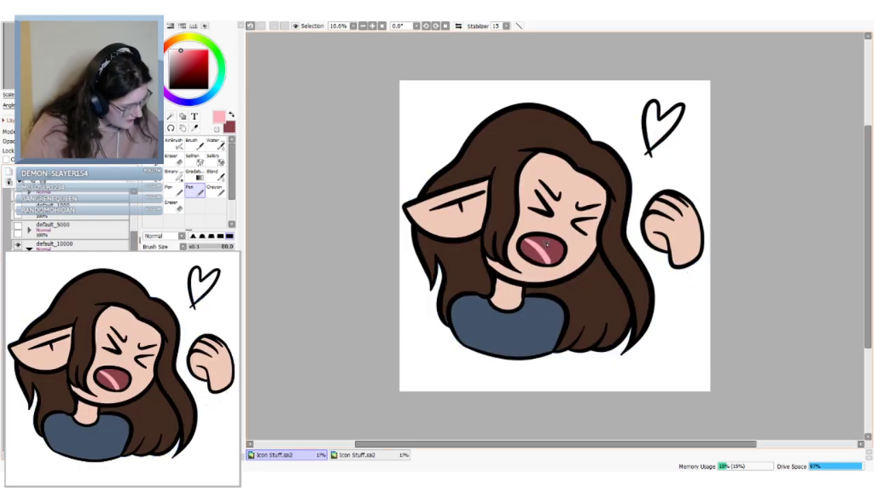
key("ctrl+z")
left_click_drag(523, 238, 553, 263)
key("ctrl+z")
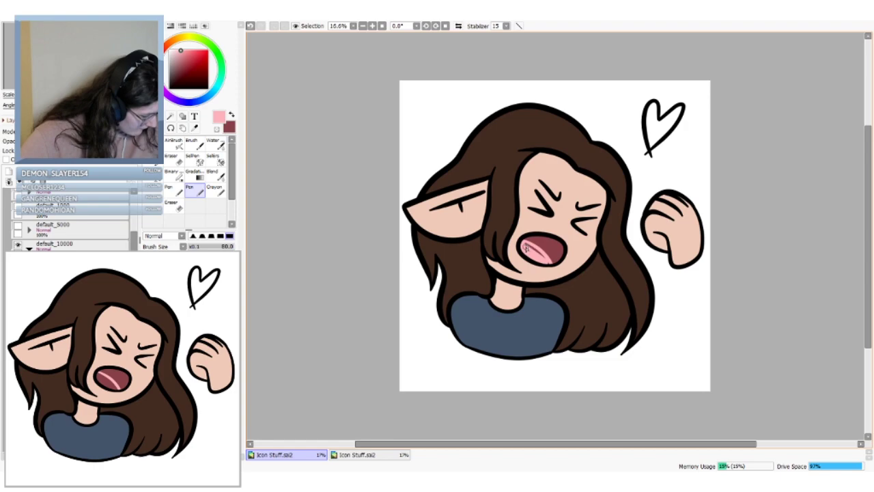
left_click_drag(543, 260, 527, 243)
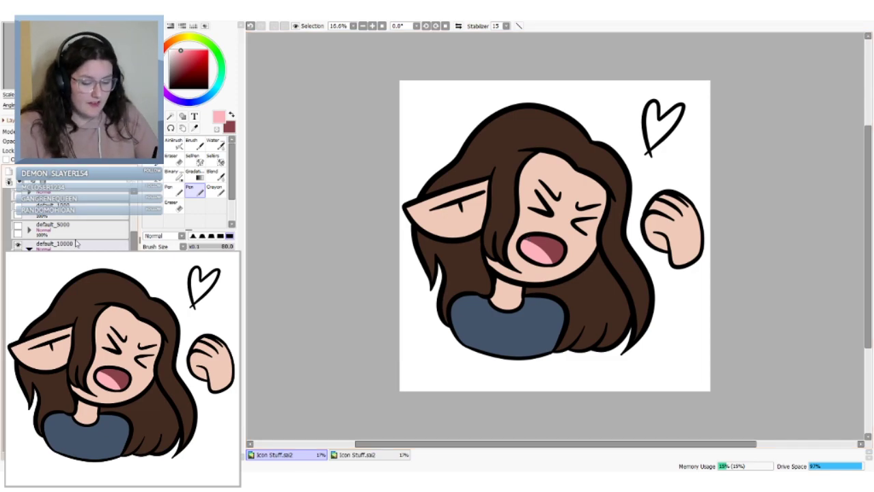
Briefly show the finished icon of the sad, crying elf for reference and hide it again
left_click(19, 226)
left_click(19, 226)
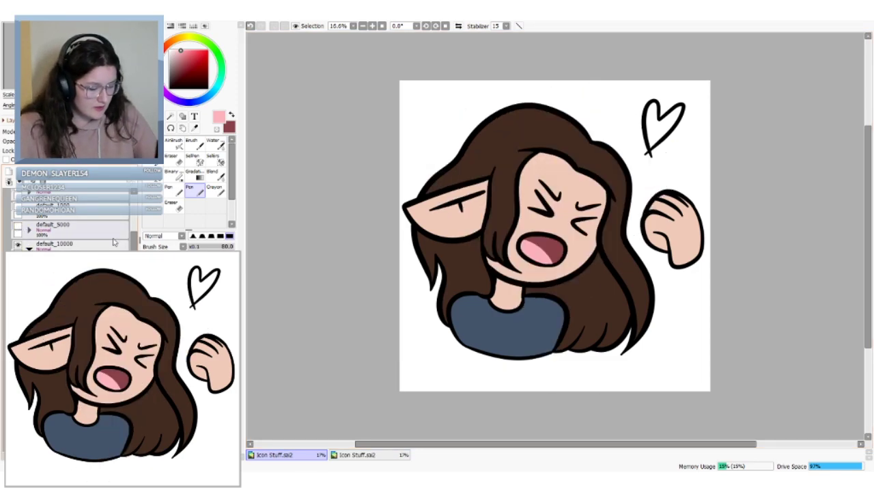
left_click_drag(134, 241, 134, 222)
left_click(11, 208)
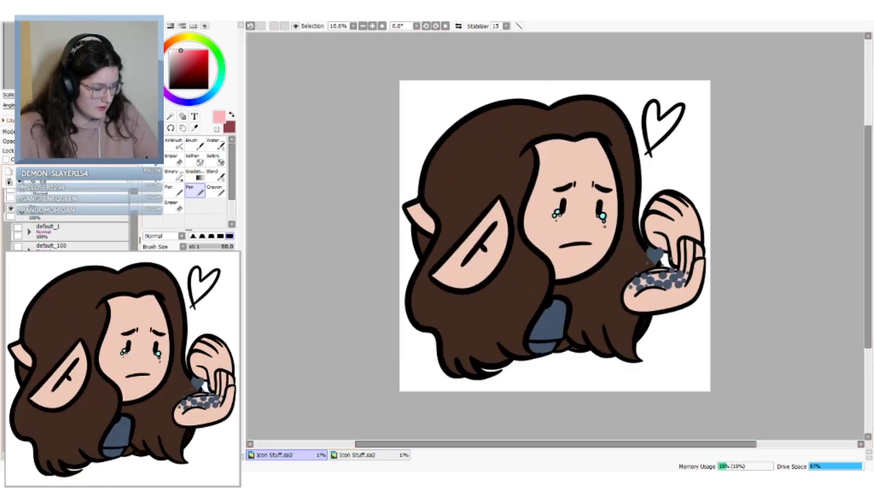
left_click(17, 226)
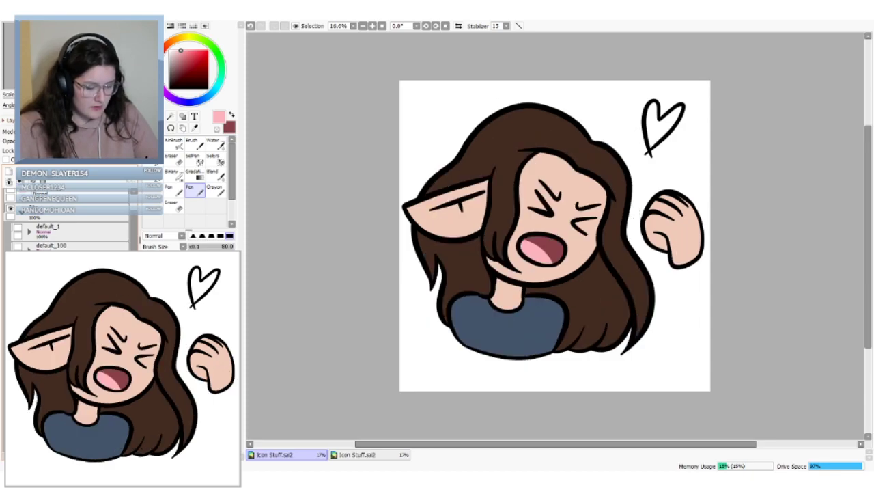
Show the finished cocktail-glass icon and hide its layers until only the olive's red is left over the drawing
left_click(17, 283)
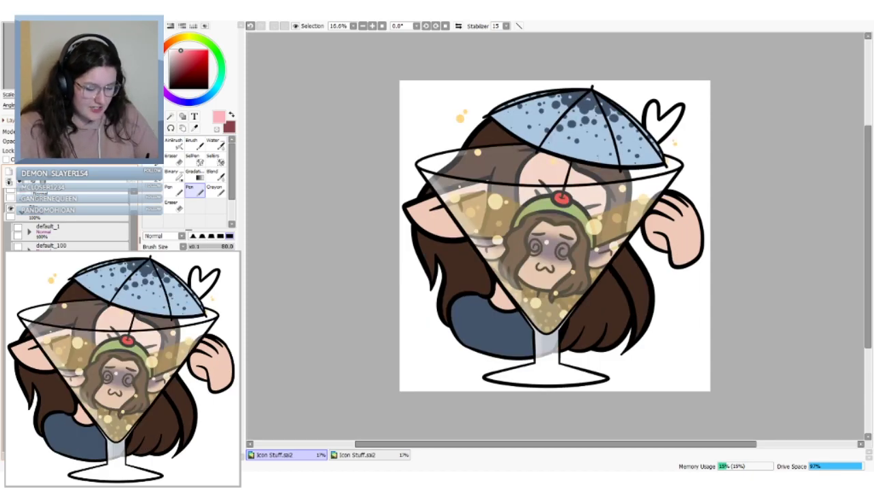
left_click_drag(134, 227, 134, 261)
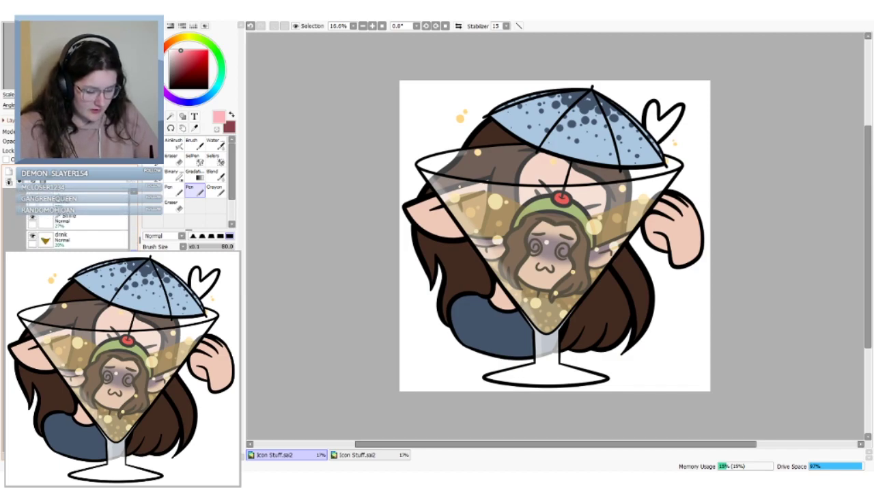
scroll(75, 232, "down", 2)
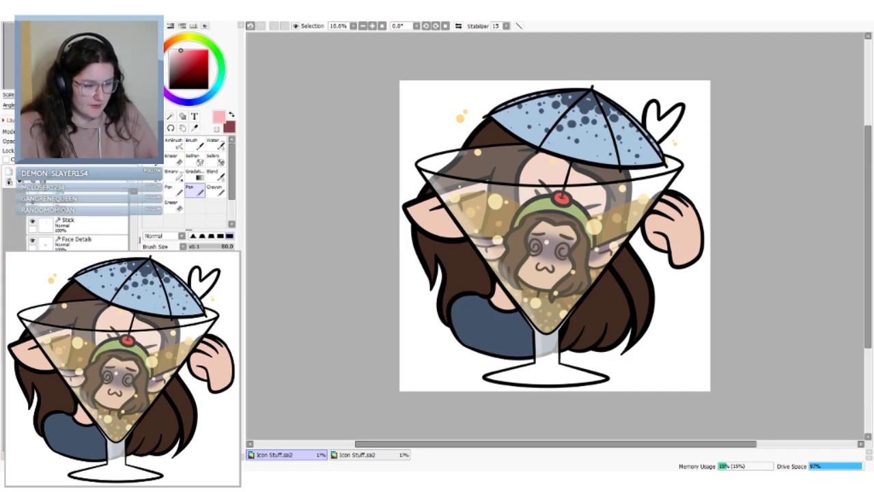
scroll(75, 232, "down", 3)
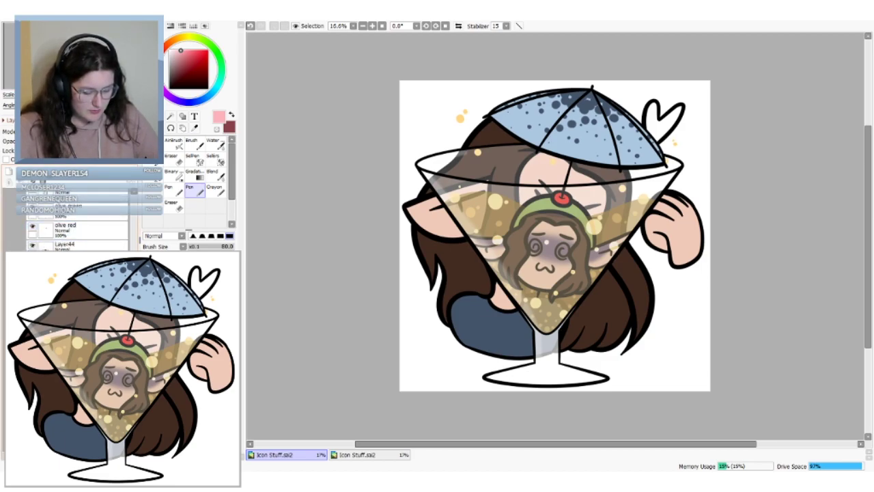
scroll(75, 226, "down", 3)
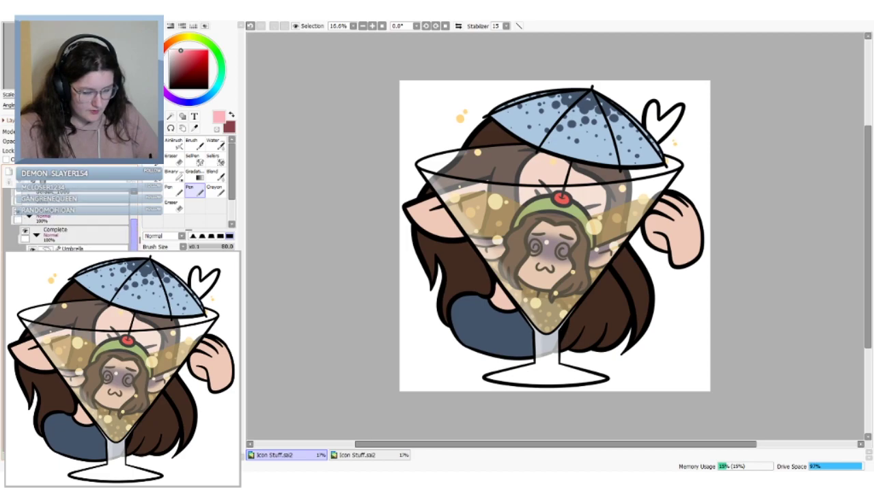
left_click(10, 252)
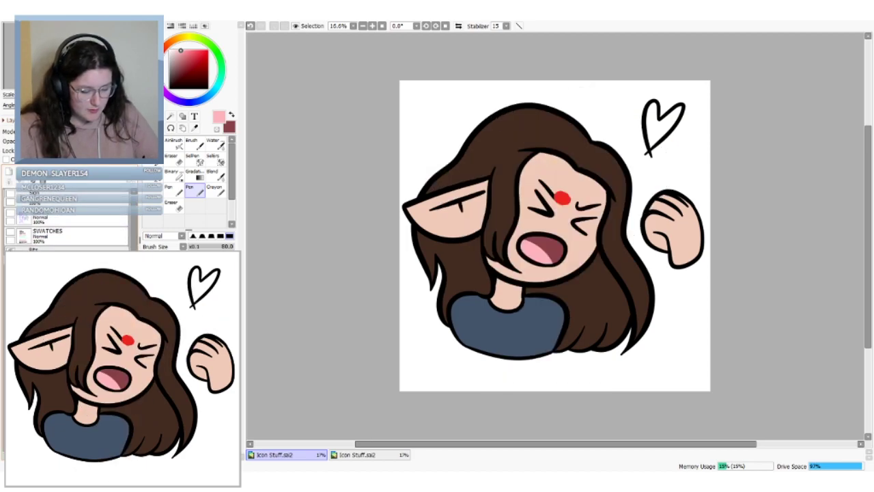
scroll(75, 225, "down", 3)
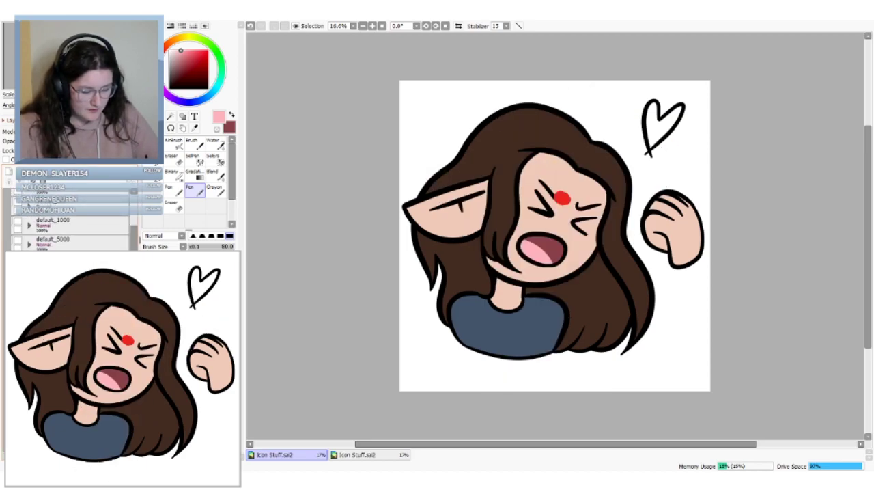
Sample the olive's red, hide the olive layer again, and paint the inside of the heart red with the Pen at size 80
left_click(195, 129)
left_click(564, 197)
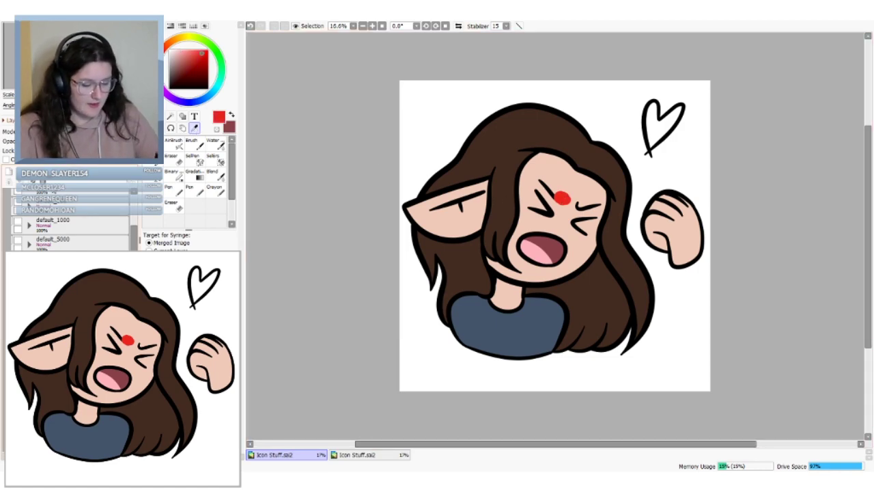
left_click(18, 183)
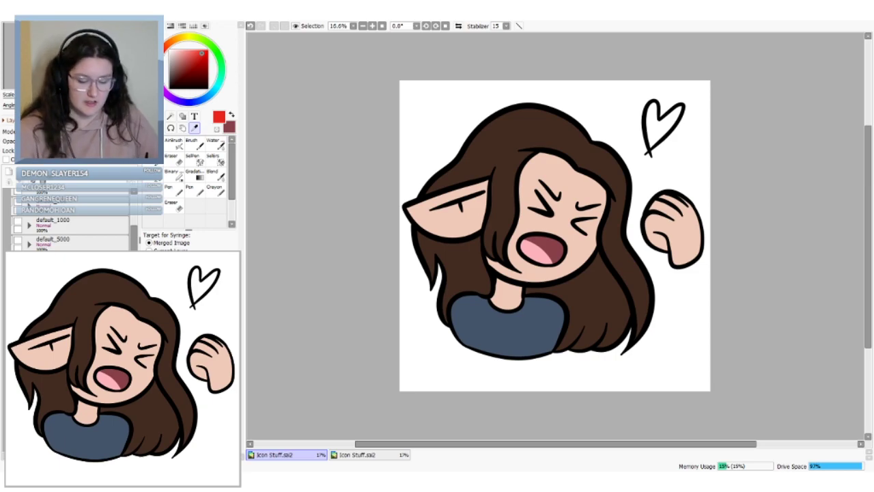
left_click(194, 188)
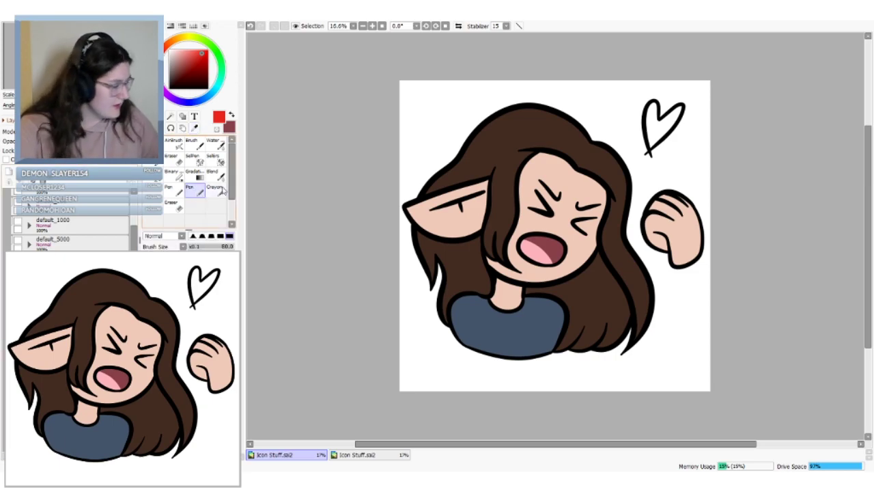
mouse_move(652, 107)
left_mouse_down()
mouse_move(650, 142)
mouse_move(655, 109)
mouse_move(649, 147)
mouse_move(682, 106)
mouse_move(652, 143)
mouse_move(672, 120)
left_mouse_up()
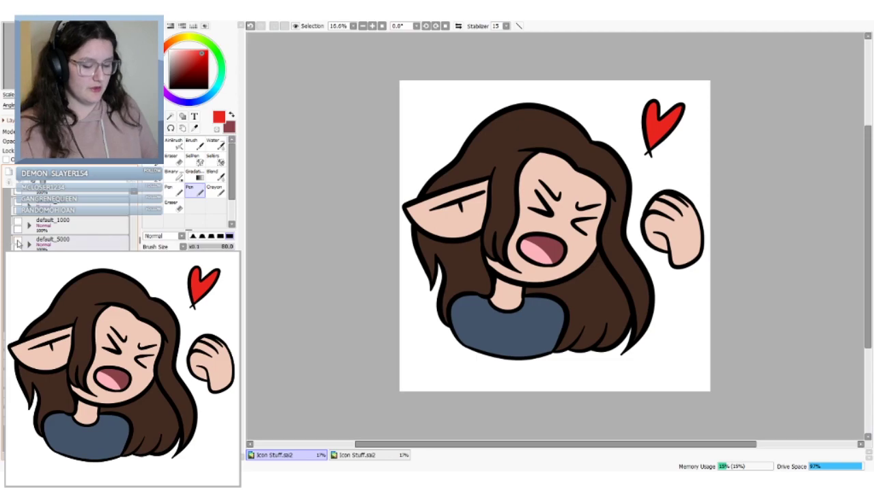
Briefly show the earlier icons for reference, including the smiling elf with blue dots, and hide them again
left_click(19, 242)
left_click(19, 242)
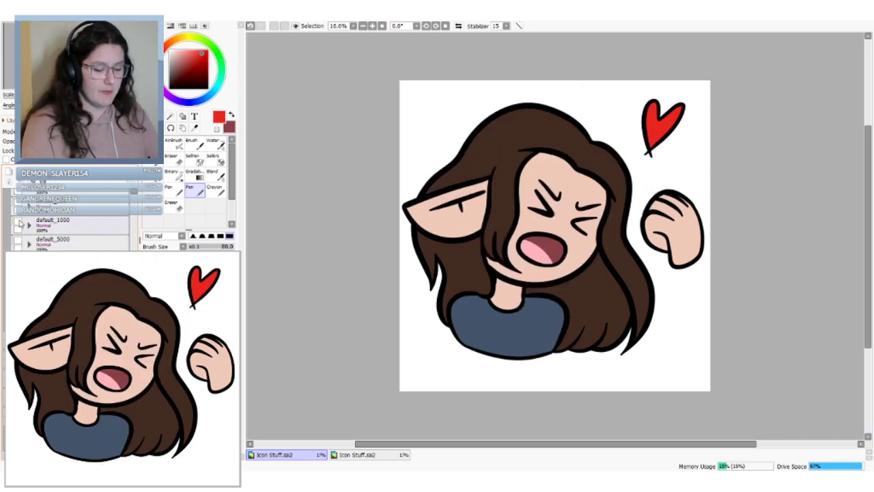
left_click(18, 223)
left_click(19, 223)
left_click(18, 204)
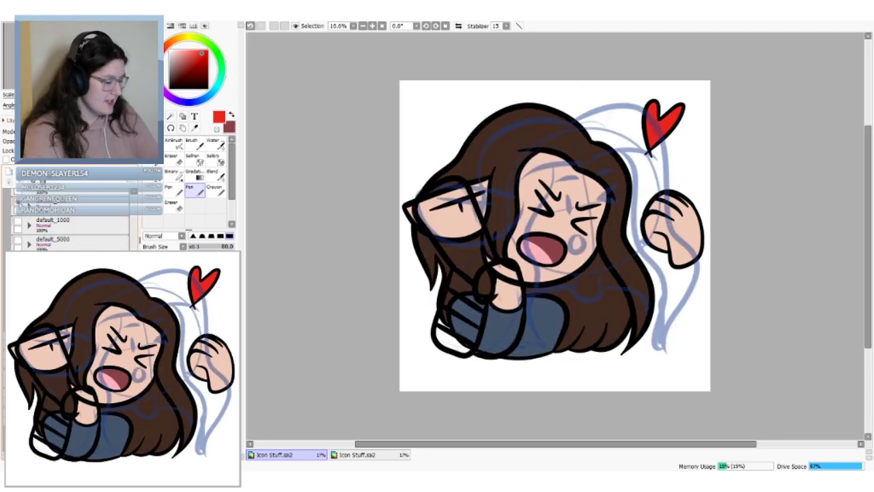
left_click(18, 204)
left_click_drag(134, 271, 133, 255)
left_click(21, 217)
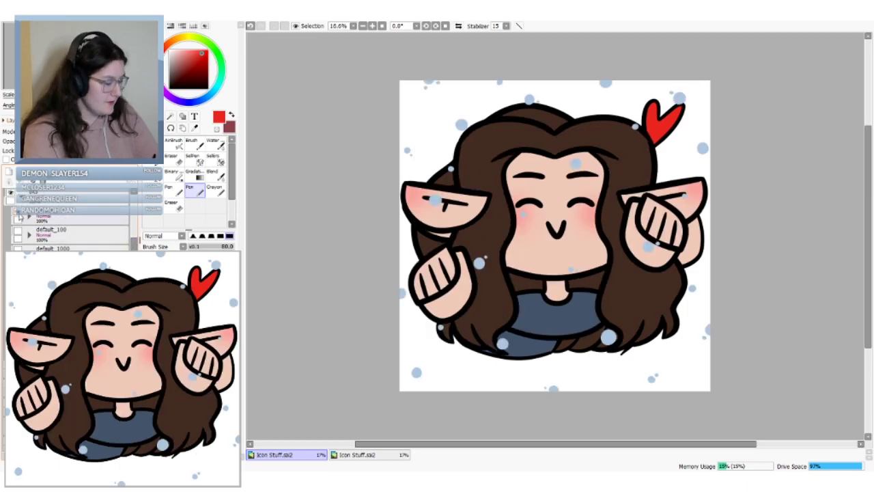
left_click(21, 217)
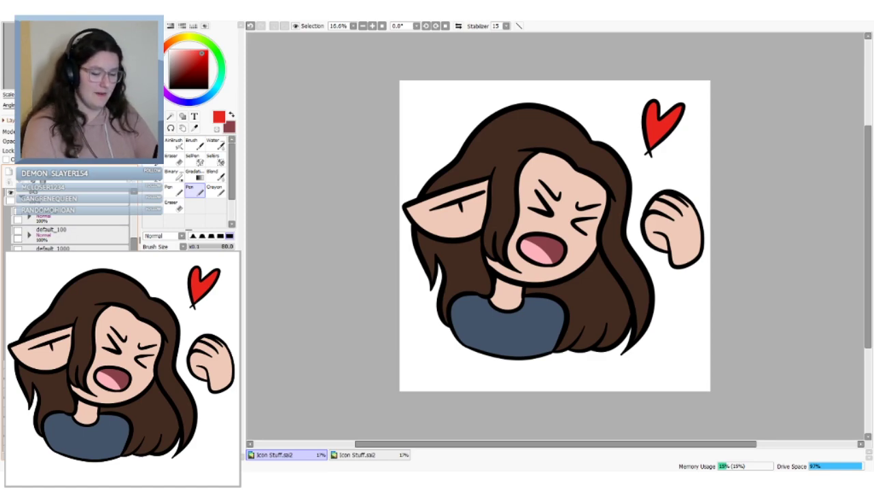
Erase the crossing line ends below the heart's lower tip with the Eraser at size 80
left_click(69, 307)
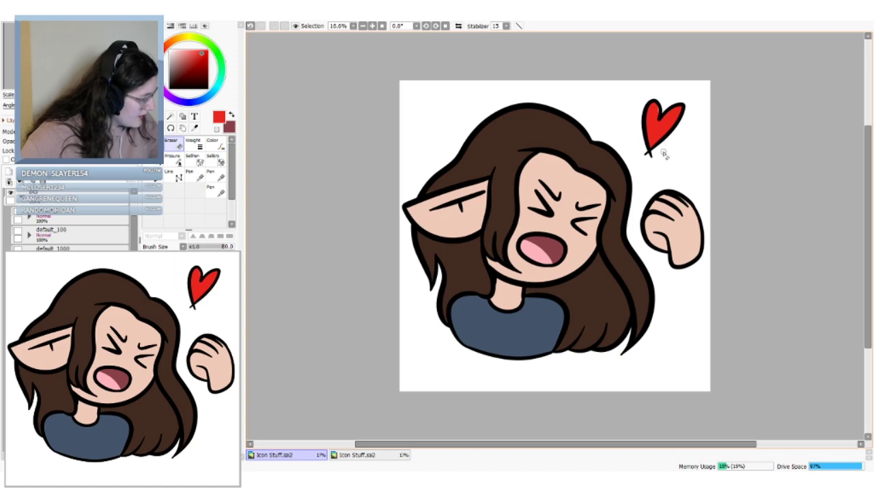
left_click(669, 115)
key("ctrl+d")
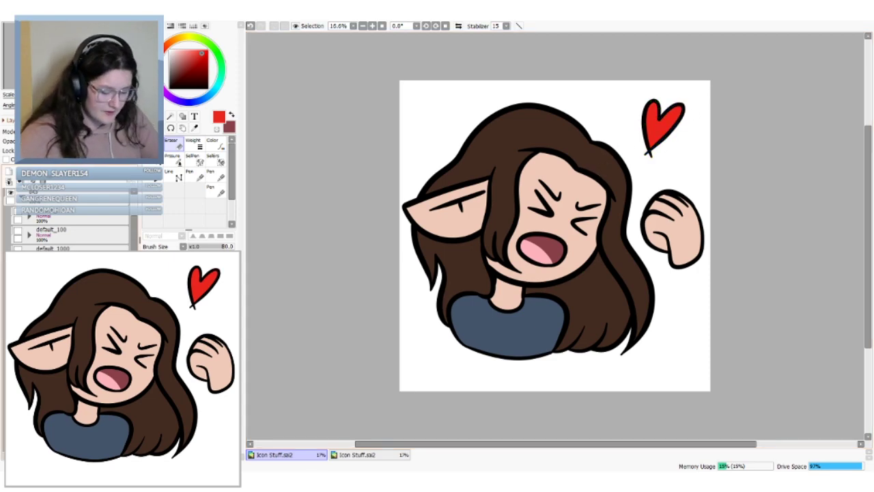
left_click(69, 321)
left_click(179, 156)
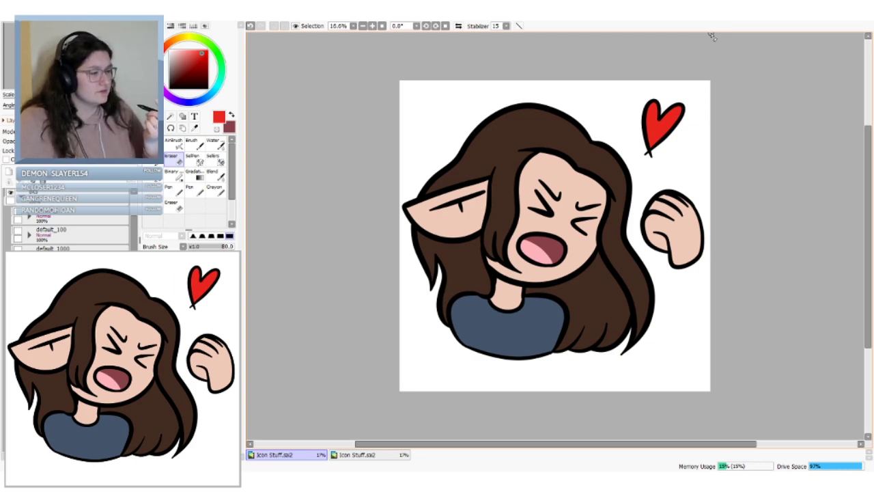
left_click(69, 342)
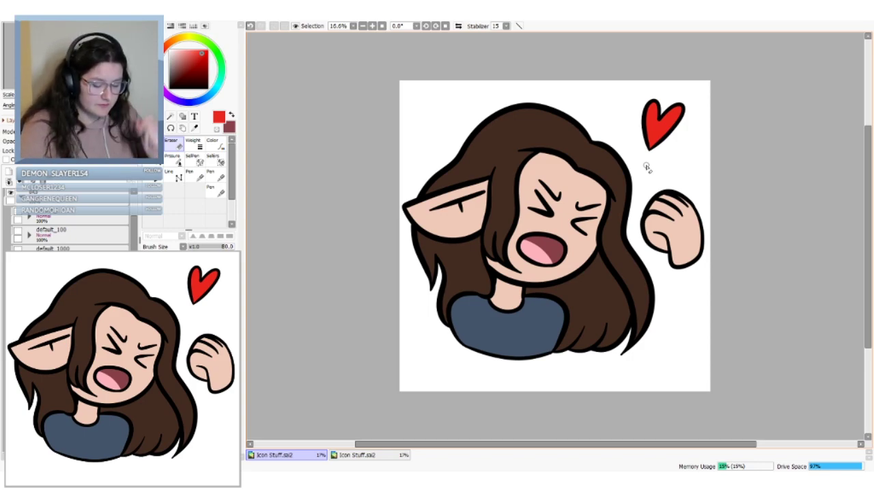
Switch to the red Pen on a new layer, and try a dot beside the heart's lower edge, undoing each attempt
left_click(68, 195)
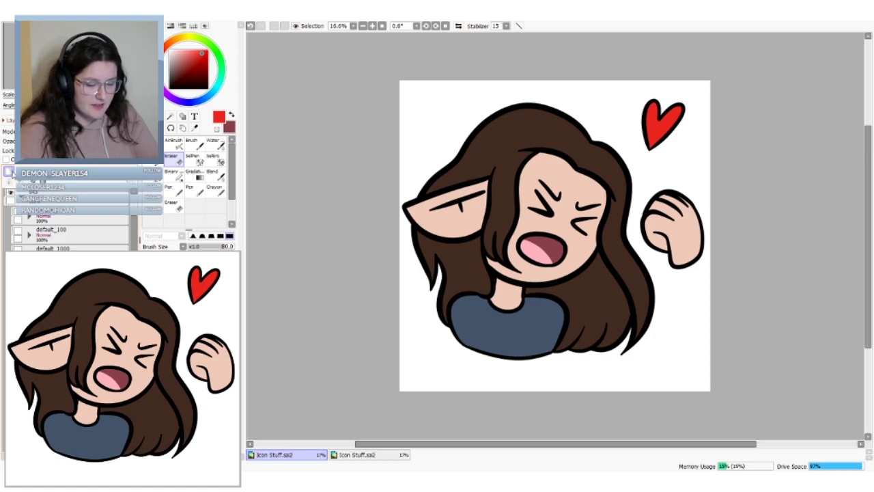
left_click(194, 190)
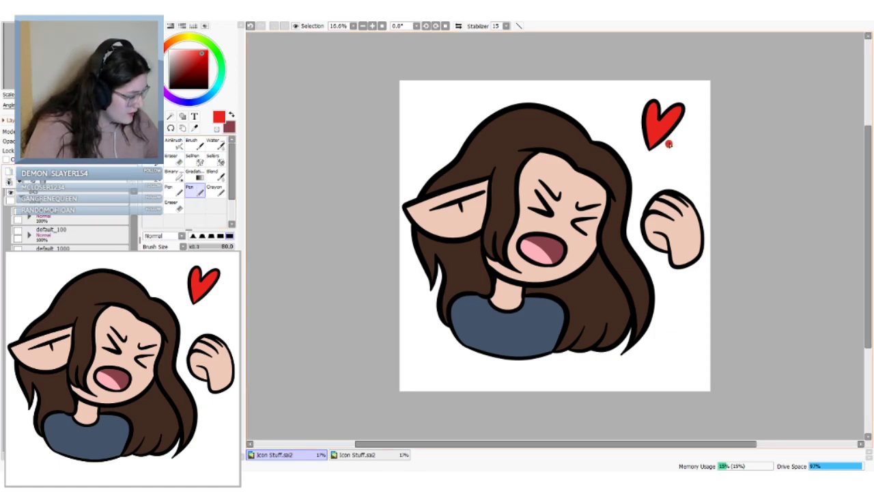
key("ctrl+z")
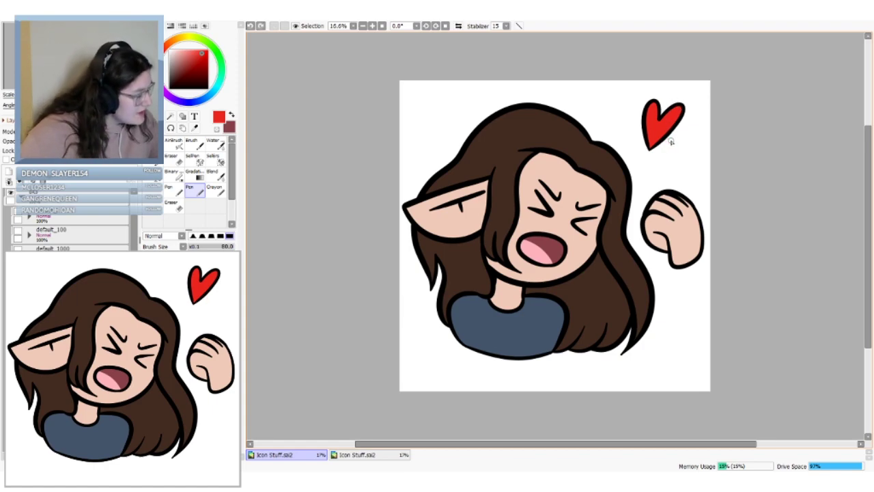
left_click(671, 141)
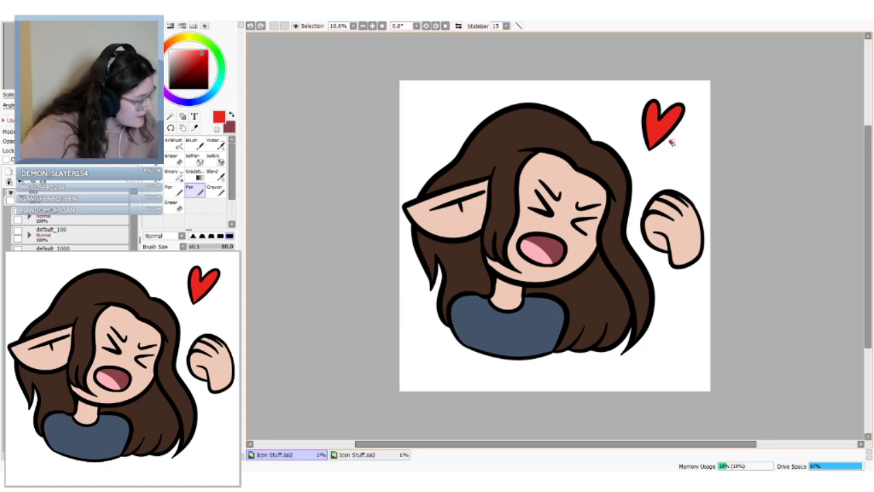
key("ctrl+z")
Try scattering red Pen dots around the heart, redoing the one at its upper left, and clear all the dots
left_click(668, 98)
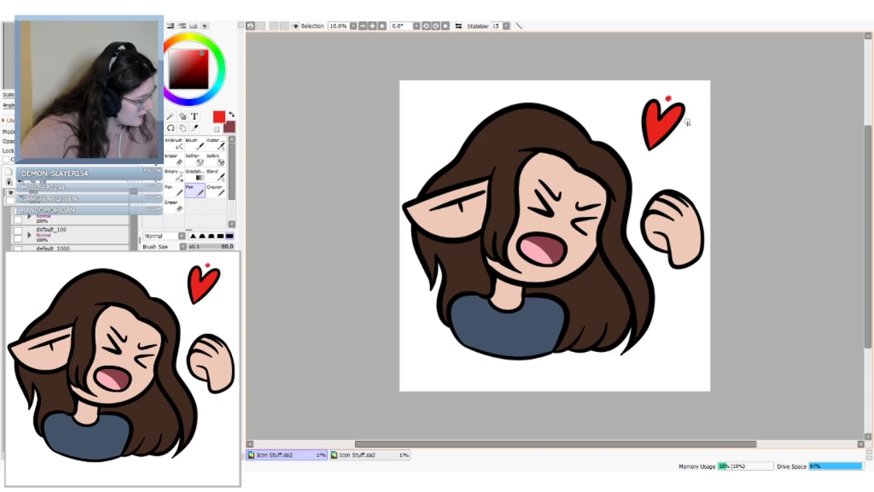
left_click(686, 122)
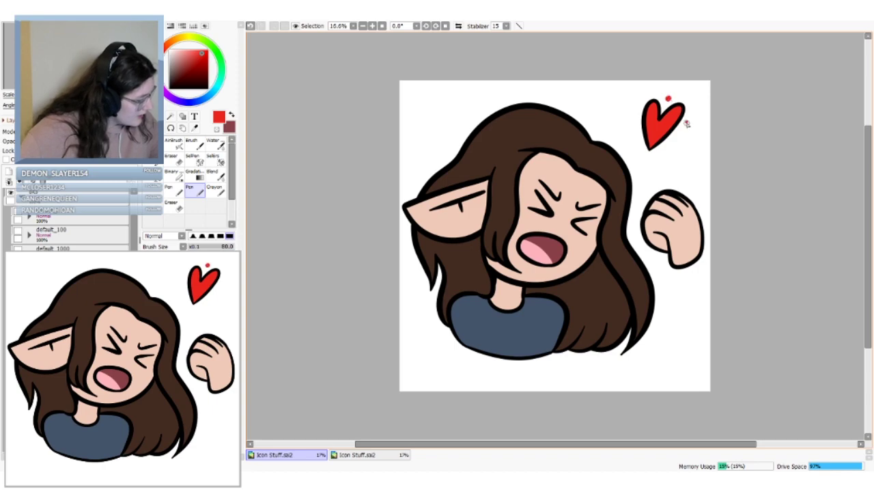
left_click(639, 158)
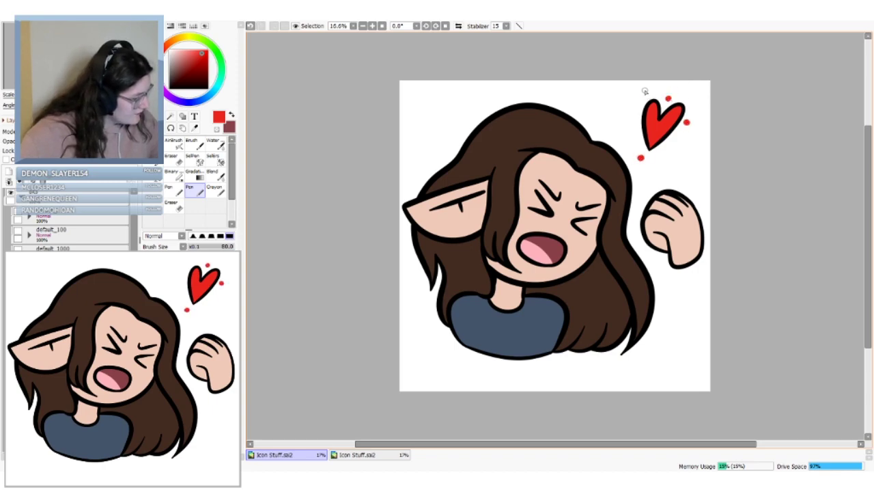
left_click(697, 93)
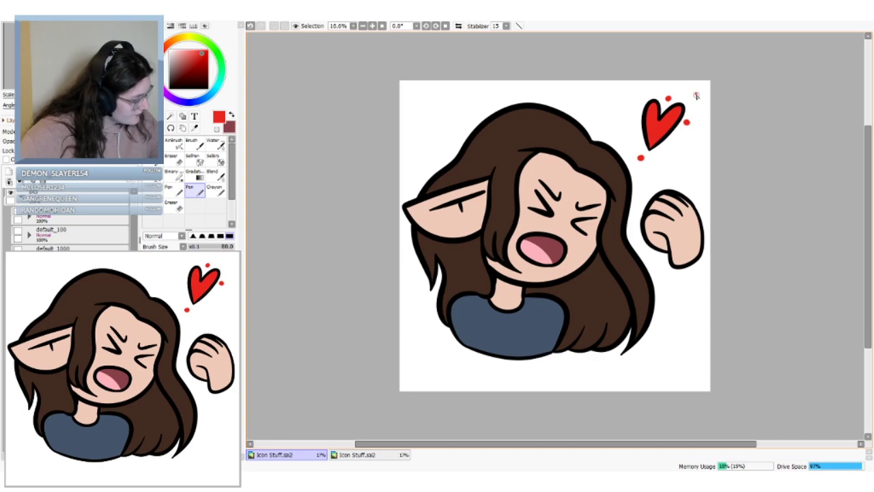
left_click(642, 92)
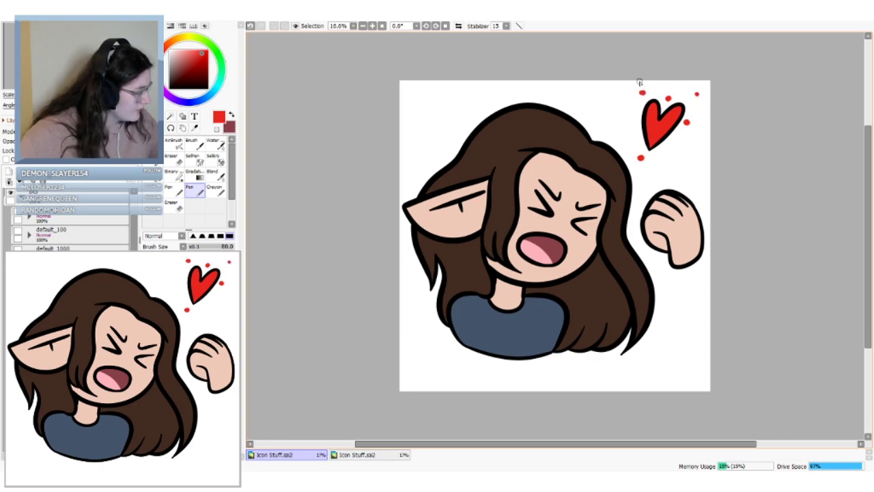
key("ctrl+z")
left_click(642, 92)
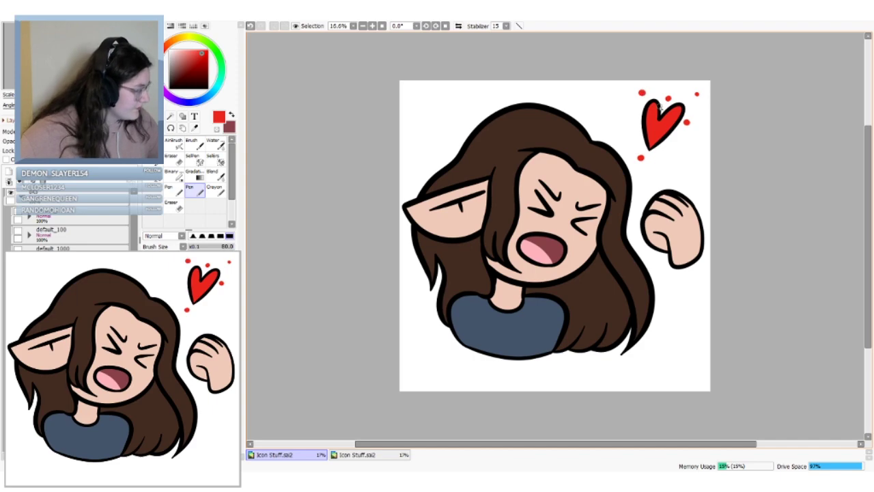
left_click(666, 157)
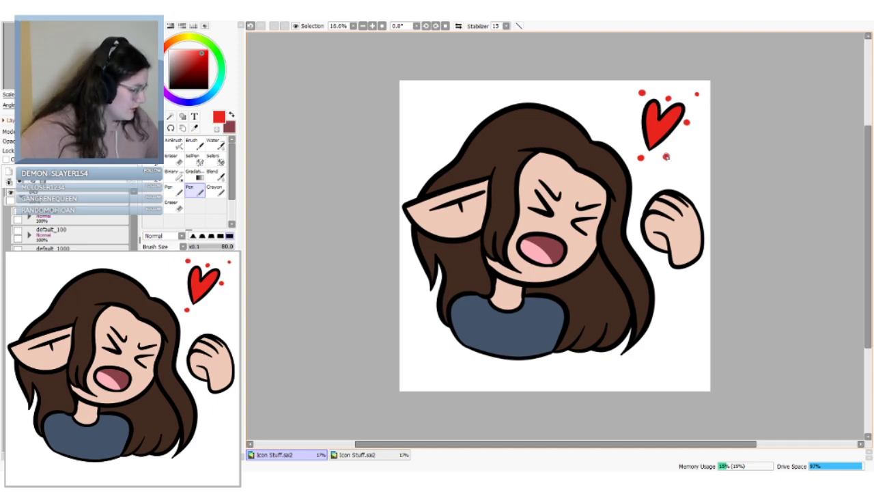
left_click(618, 110)
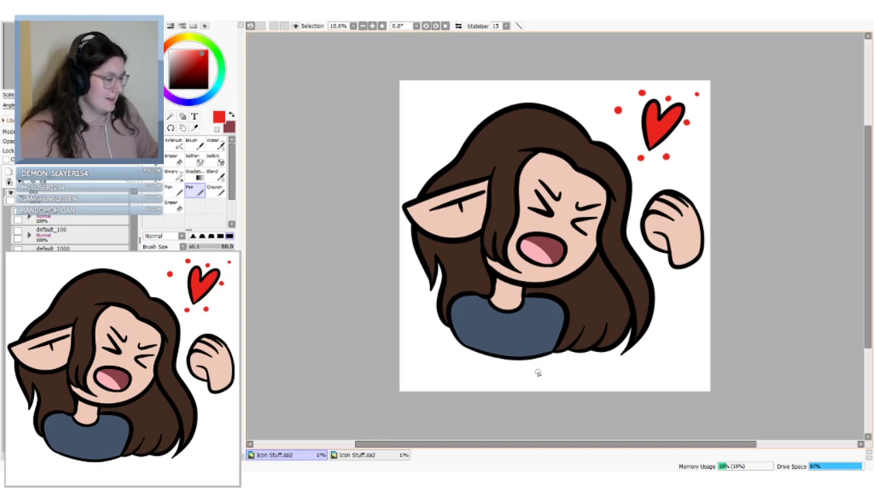
left_click(27, 183)
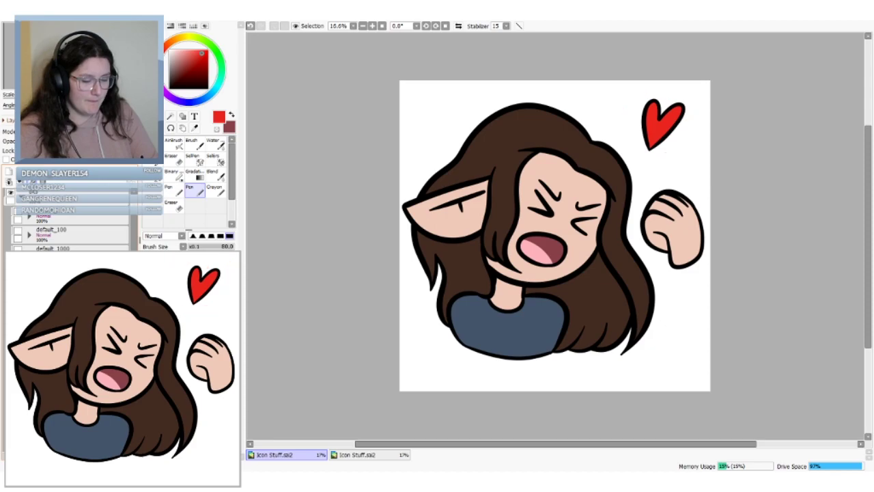
Try scattering red dots around the heart with the Pen at size 80, redoing the one at its far lower right
left_click(680, 135)
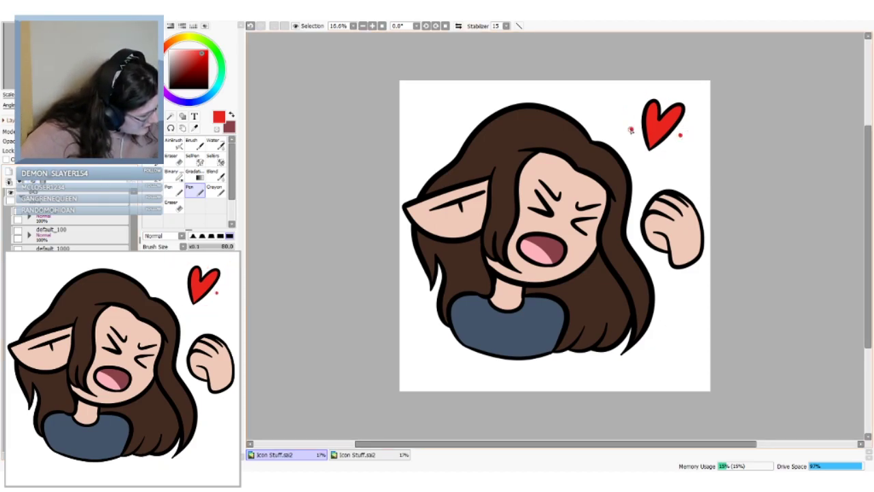
left_click(631, 130)
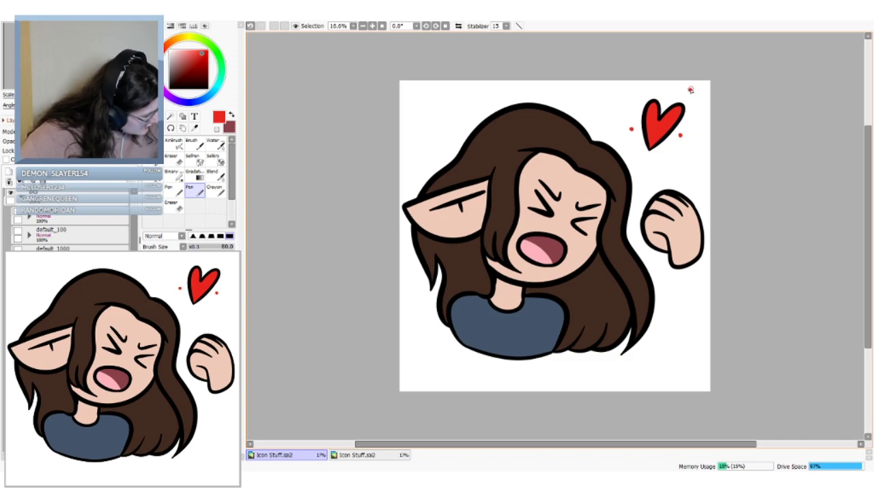
left_click(690, 89)
left_click(649, 162)
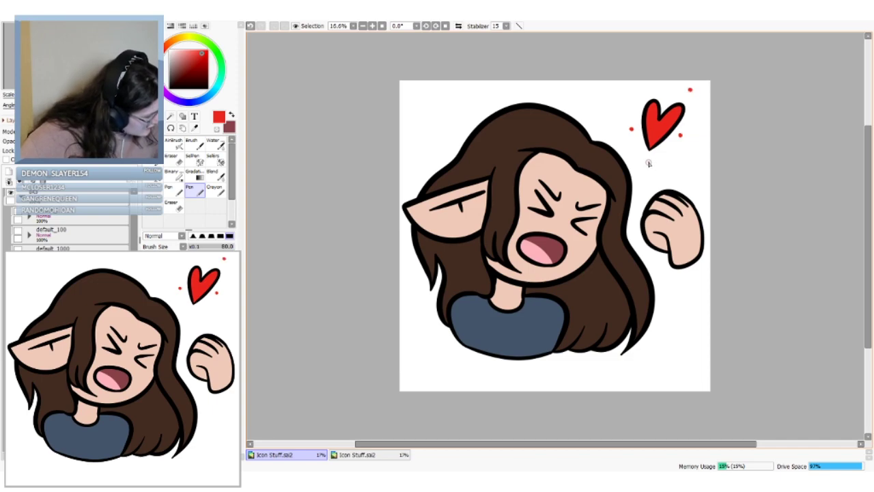
left_click(625, 92)
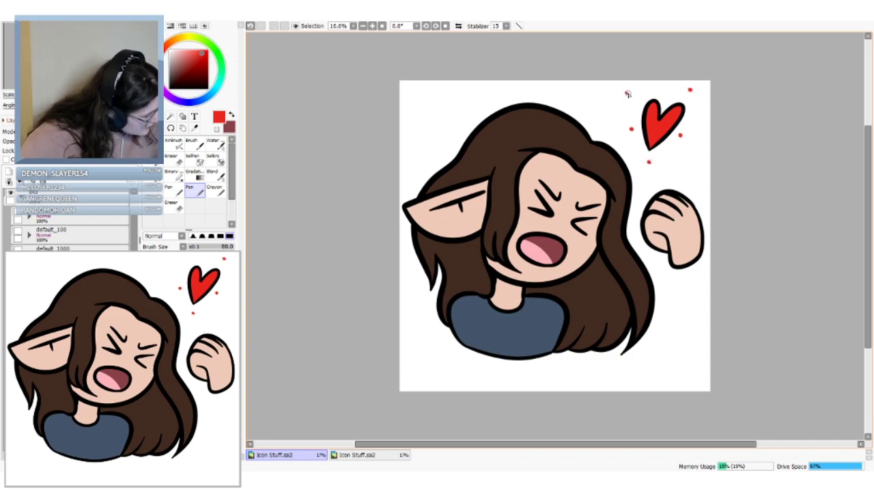
left_click(696, 152)
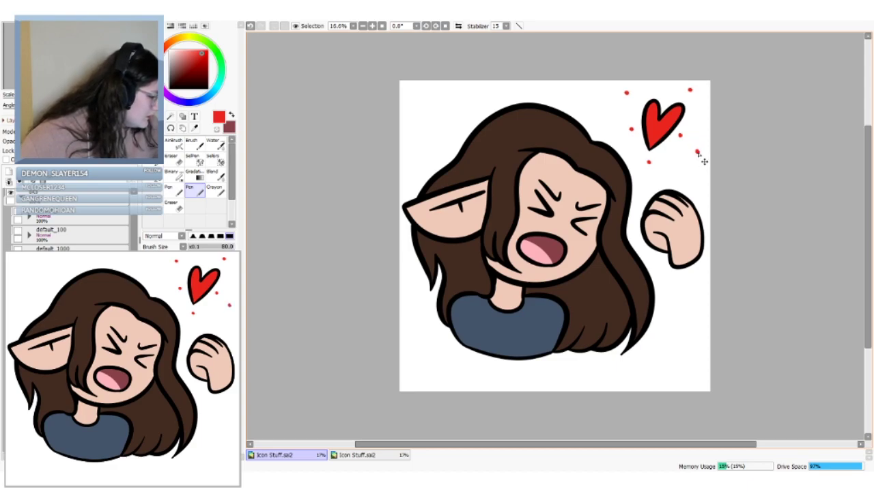
key("ctrl+z")
left_click(696, 152)
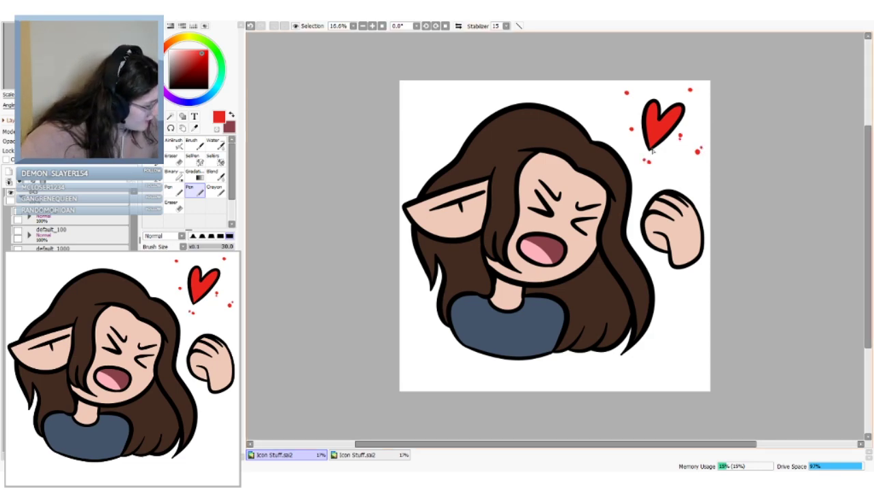
Try adding smaller red dots at Pen size 30 among the larger ones around the heart, undoing misplaced ones
key("ctrl+z")
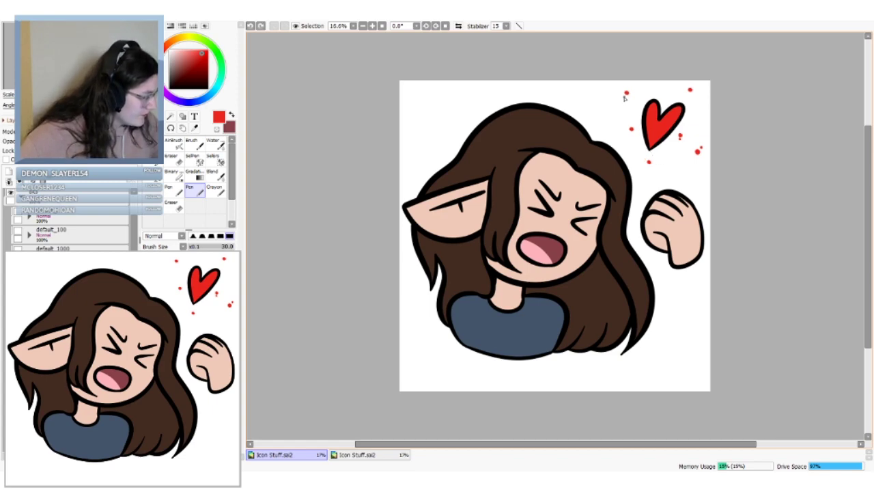
left_click(623, 98)
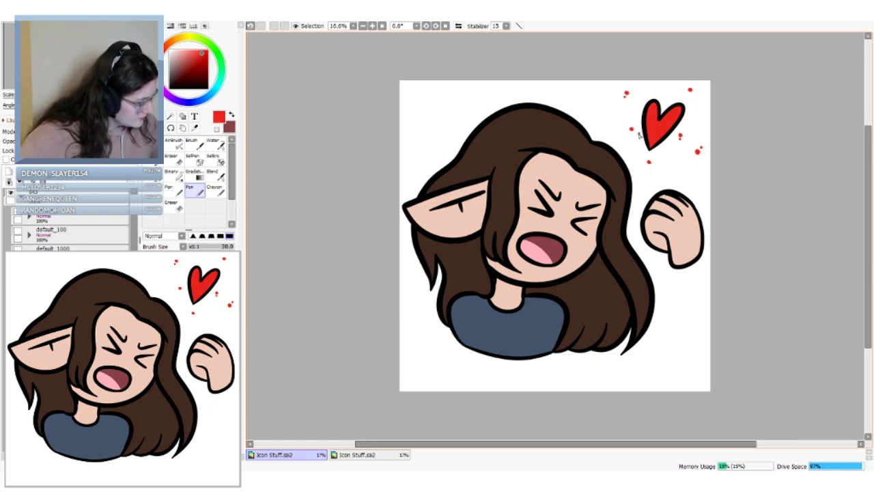
key("ctrl+z")
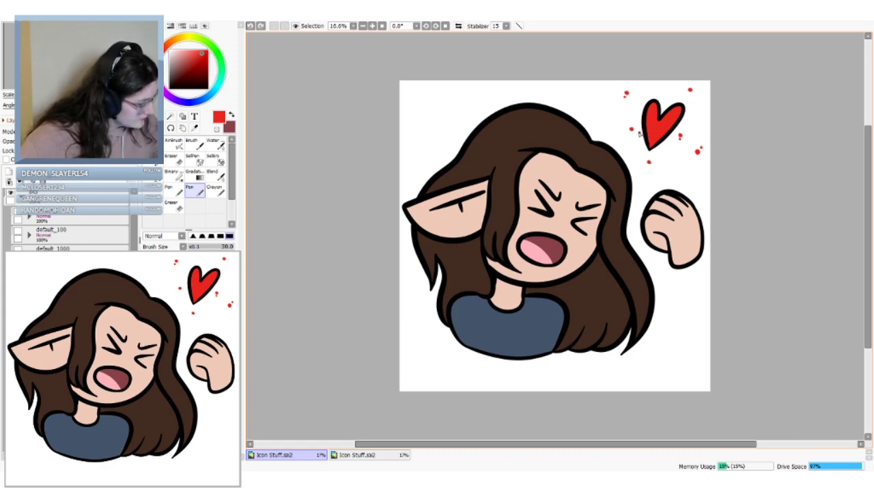
left_click(640, 134)
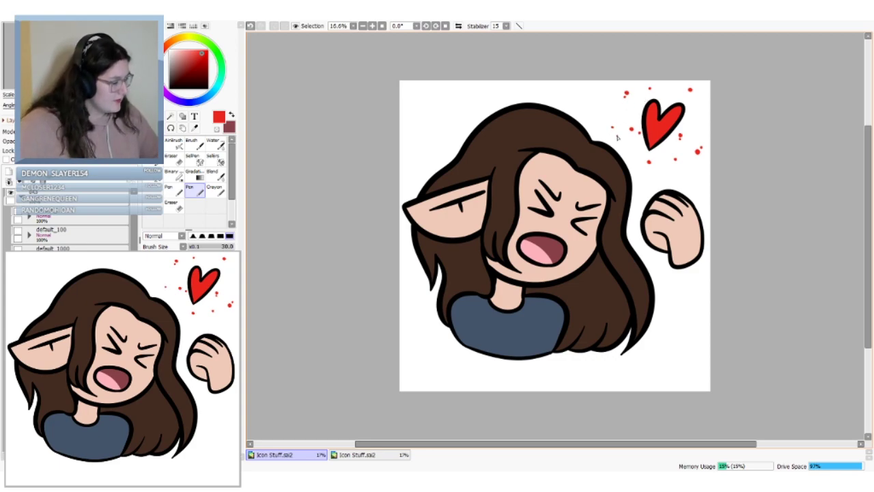
key("ctrl+z")
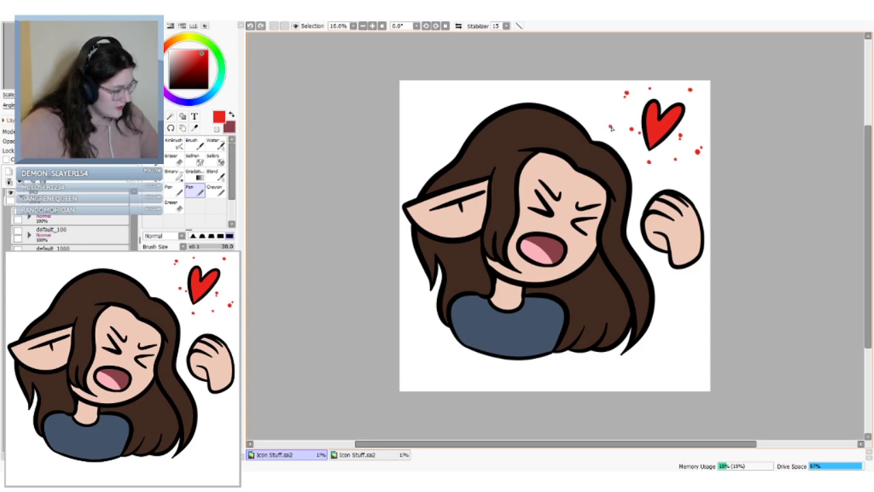
left_click(610, 126)
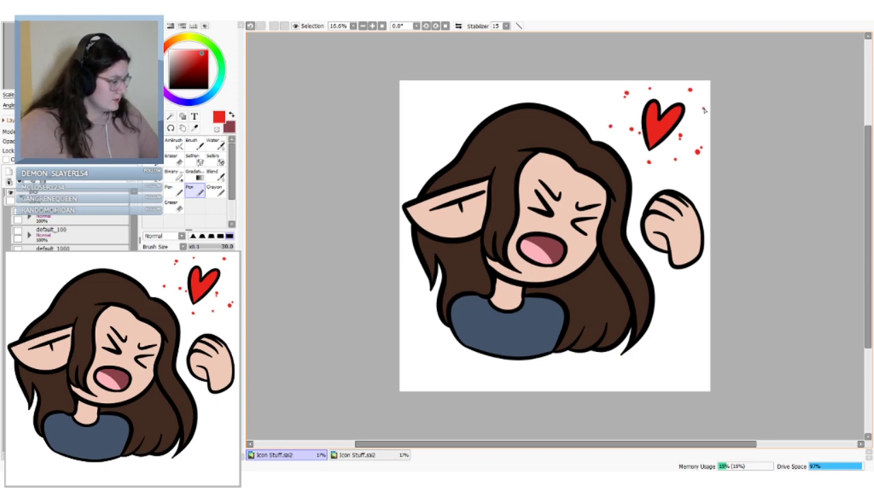
key("ctrl+z")
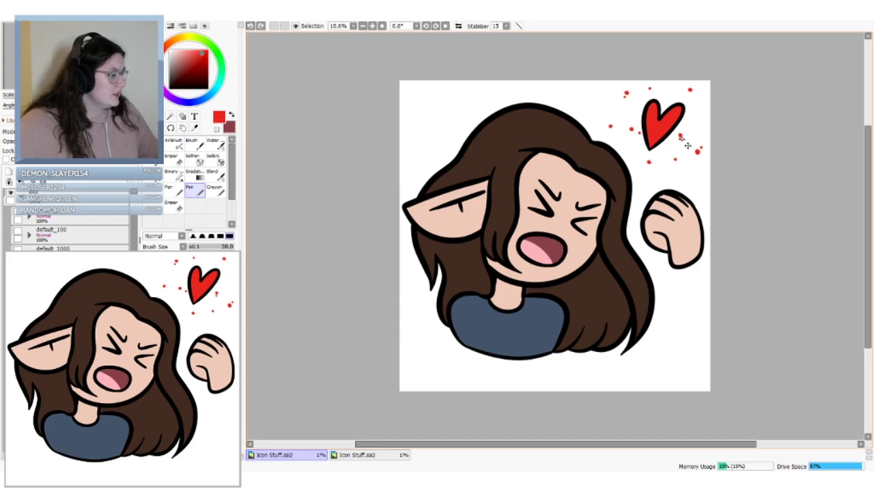
left_click(701, 106)
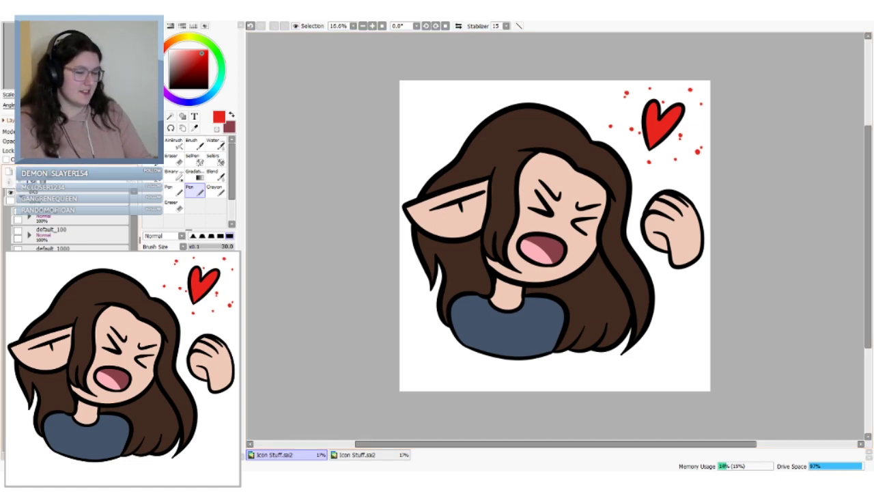
Clear all the red dots around the heart, and try a red Pen mark on the cheek beside the mouth, undoing it
key("ctrl+z")
key("d")
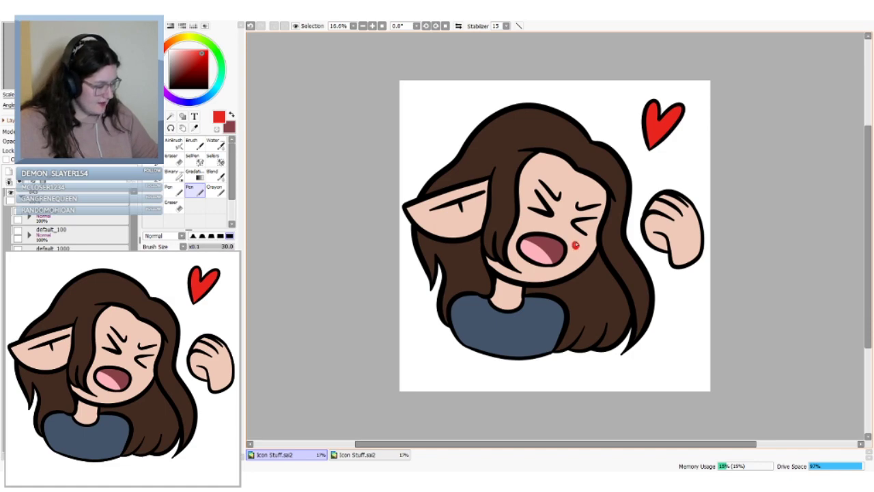
left_click_drag(576, 245, 588, 227)
key("ctrl+z")
key("ctrl+z")
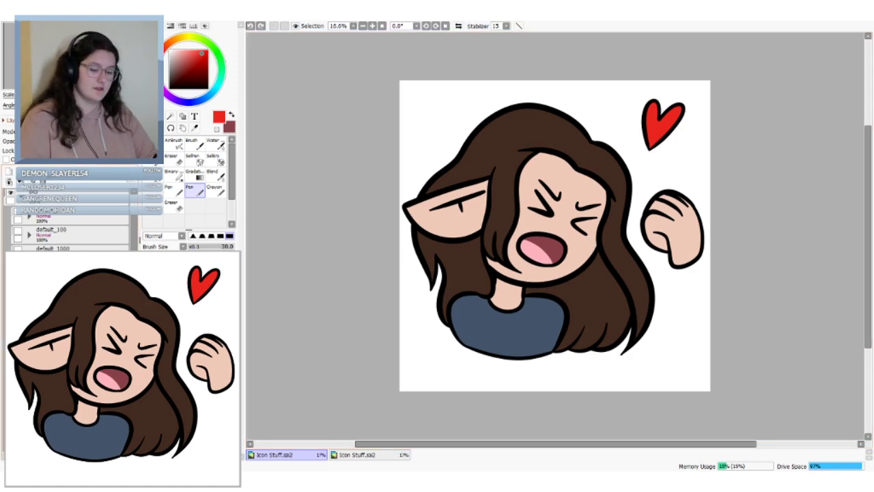
Remove the heart above the raised hand, deleting both its black outline and its red fill
key("e")
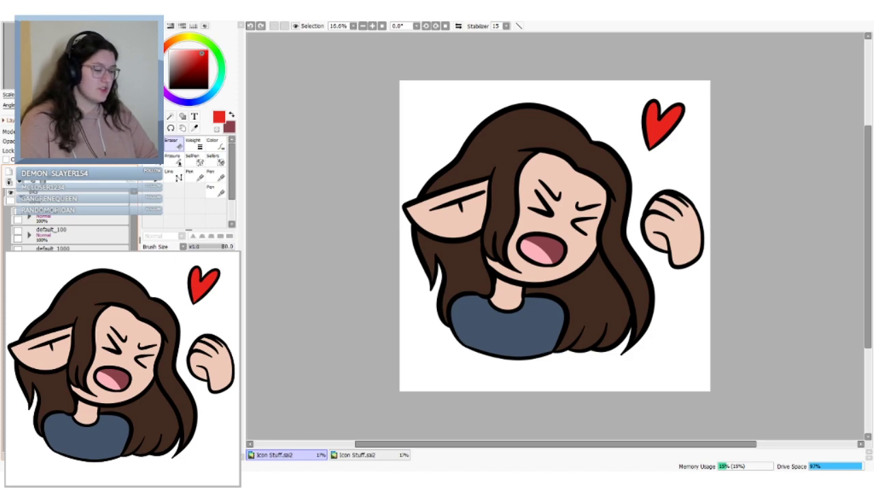
key("Delete")
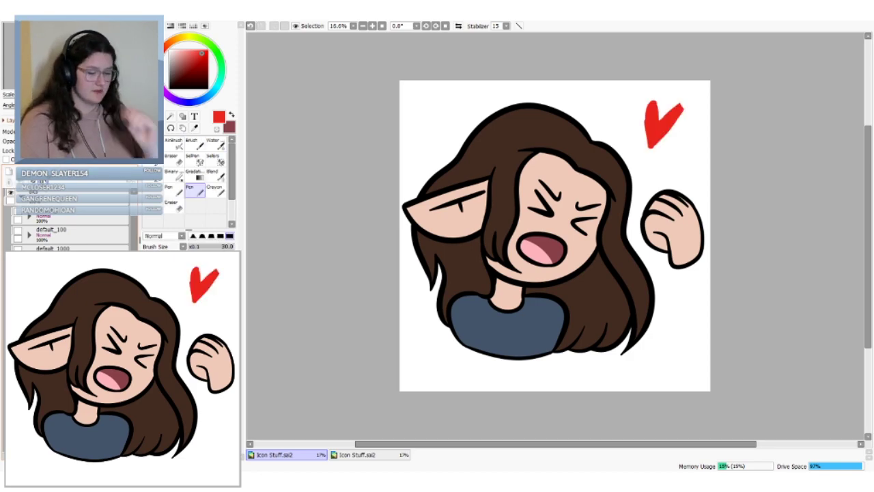
key("ctrl+z")
key("e")
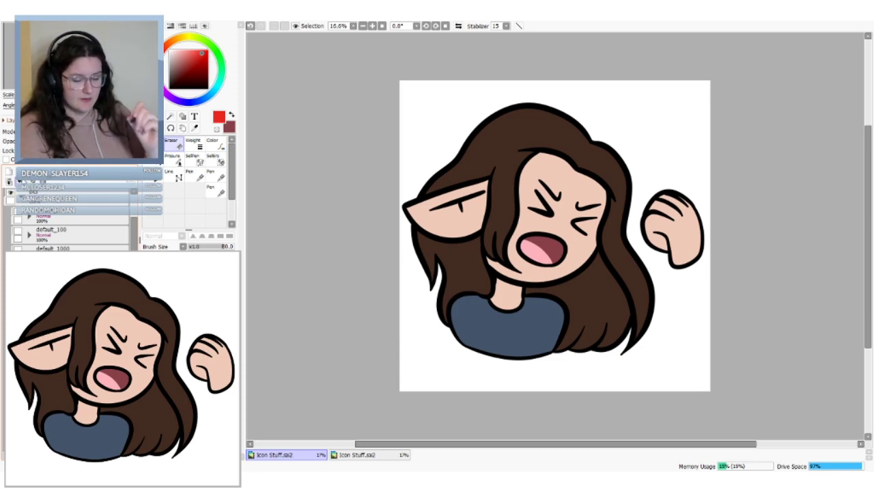
key("ctrl+z")
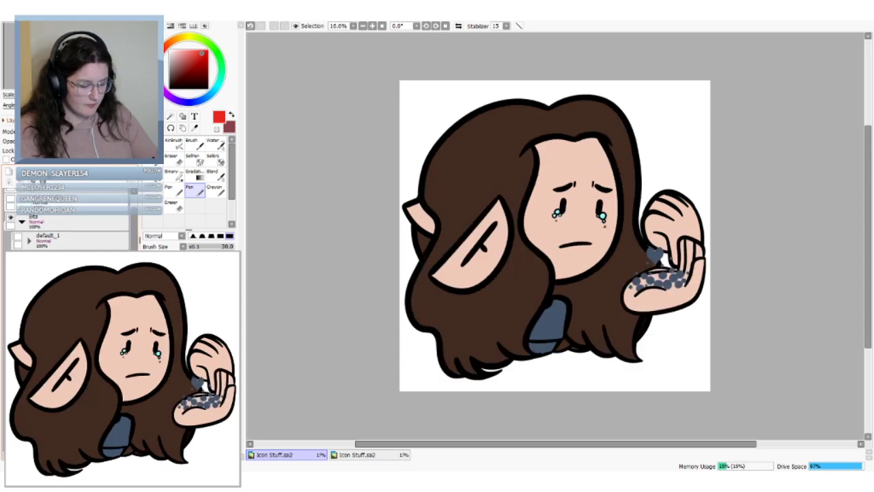
Show the smiling elf icon and sample the light blue of the dot on its forehead
left_click(19, 256)
left_click(19, 237)
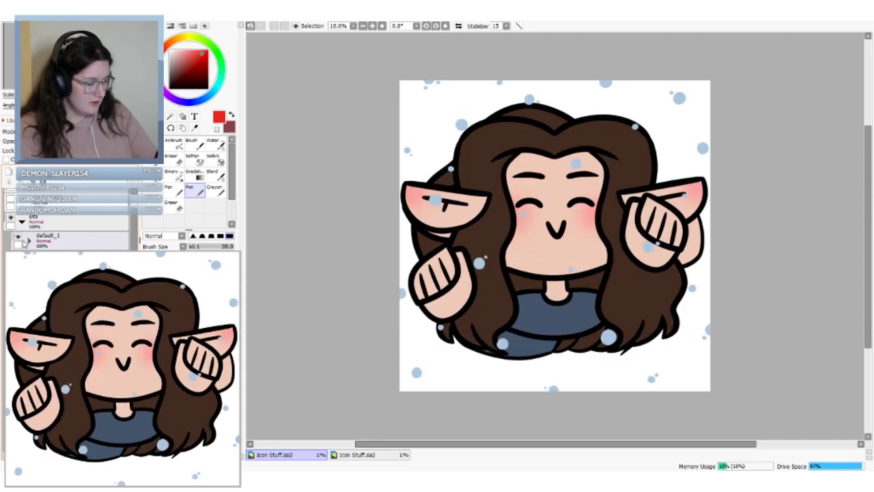
left_click(195, 127)
left_click(575, 163)
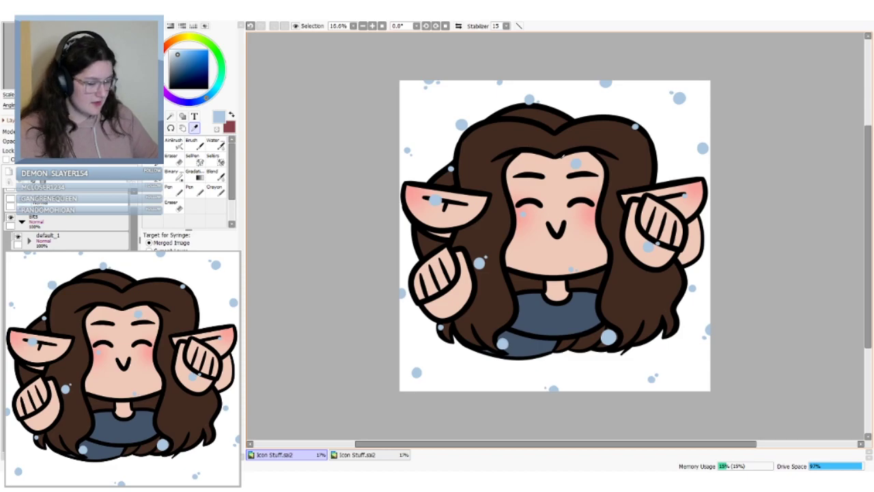
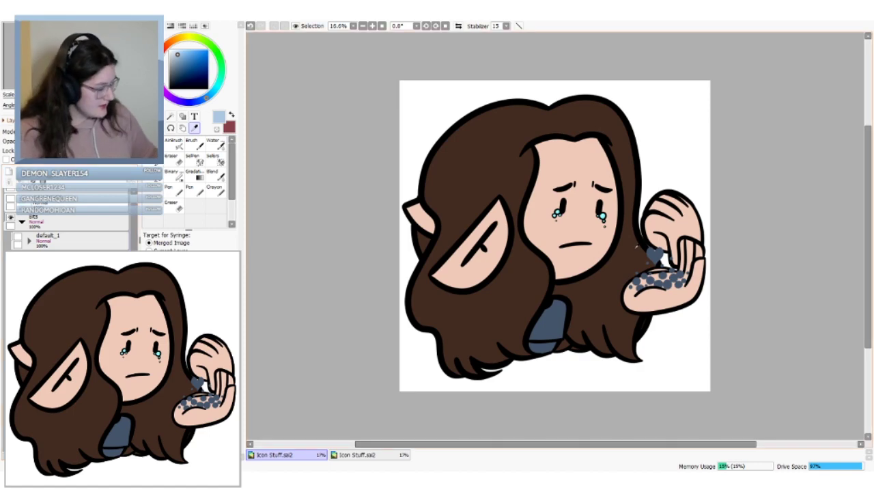
Select the dark blue dots in the crying elf's hand with the Magic Wand, and choose the Pen at size 1200
left_click(154, 180)
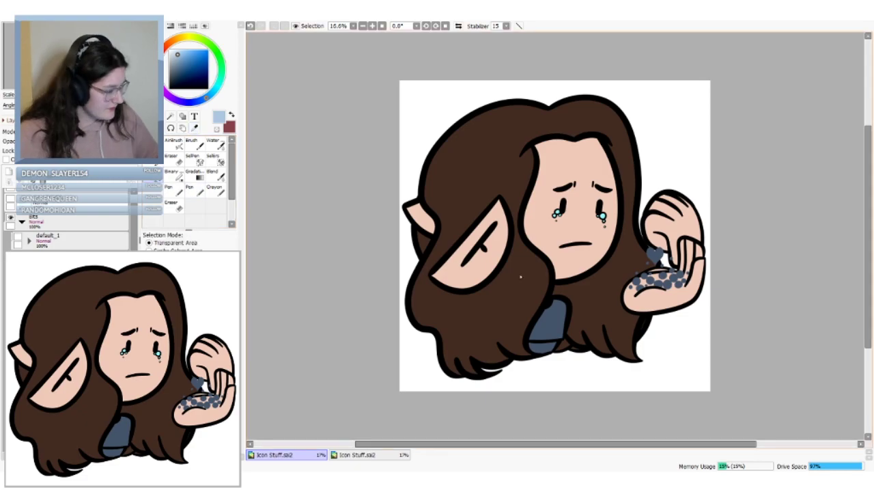
left_click(655, 258)
key("ctrl+d")
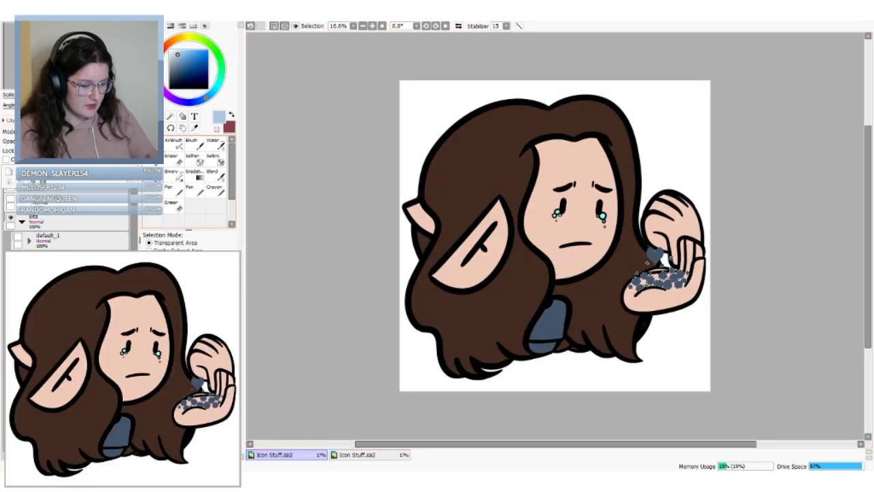
left_click(194, 190)
left_click(198, 410)
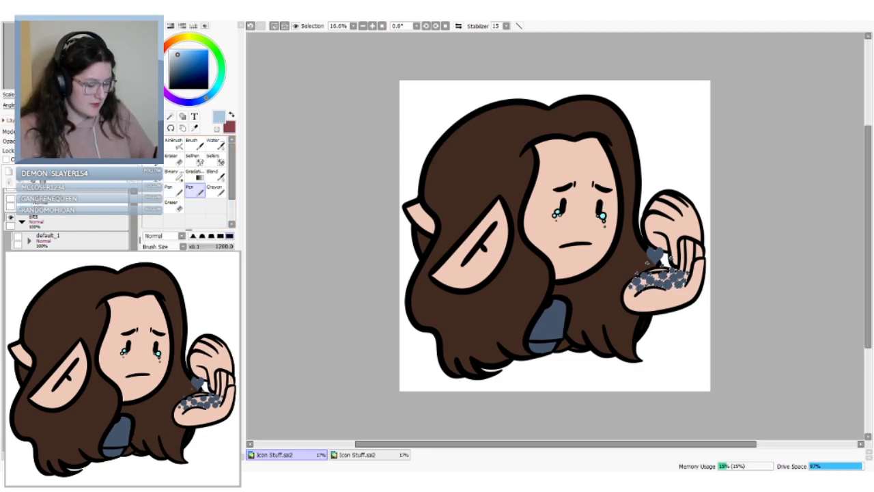
Try painting the dark blue dots and small heart light blue at Pen size 1200, and clear the selection
left_click_drag(629, 261, 734, 248)
mouse_move(614, 301)
left_mouse_down()
mouse_move(632, 258)
mouse_move(720, 240)
mouse_move(672, 280)
mouse_move(659, 260)
left_mouse_up()
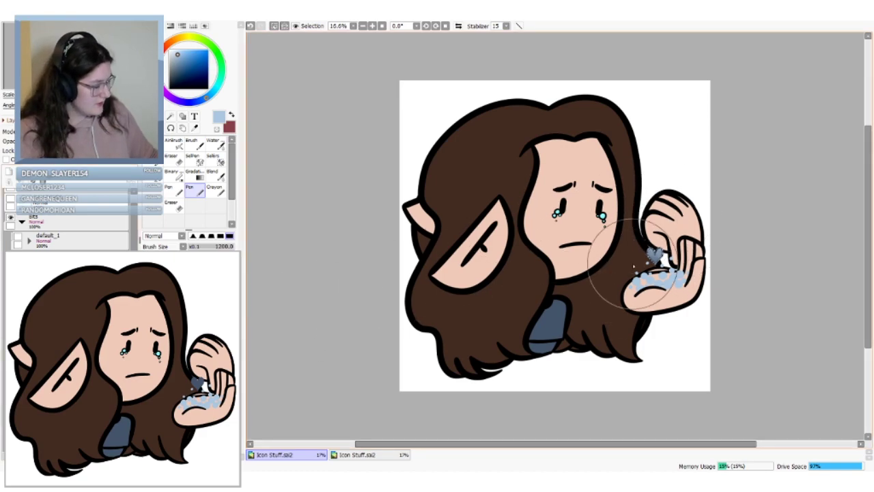
left_click_drag(633, 265, 648, 282)
key("ctrl+d")
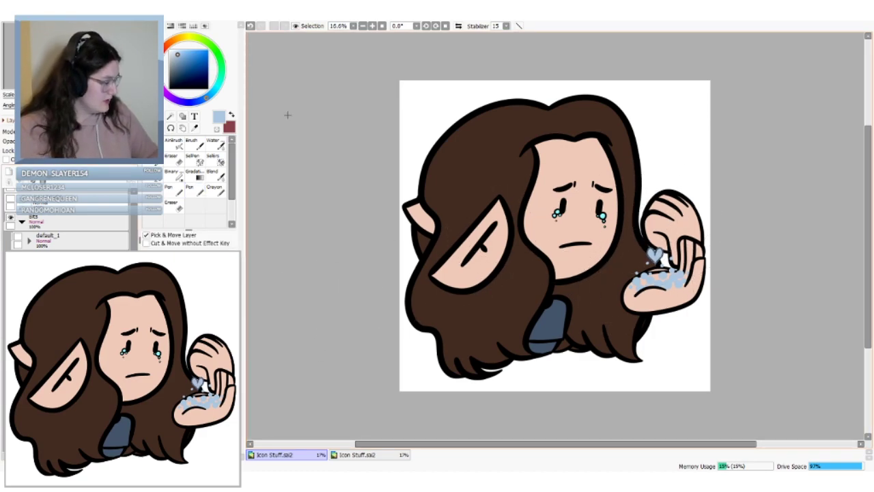
Try recolouring the outline strokes of the crying elf's small heart light blue with the linework Color tool
left_click(68, 273)
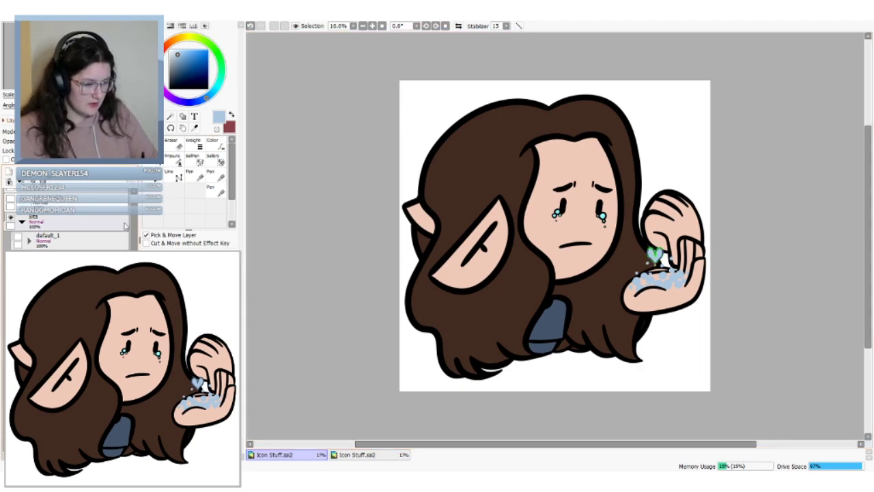
left_click(212, 144)
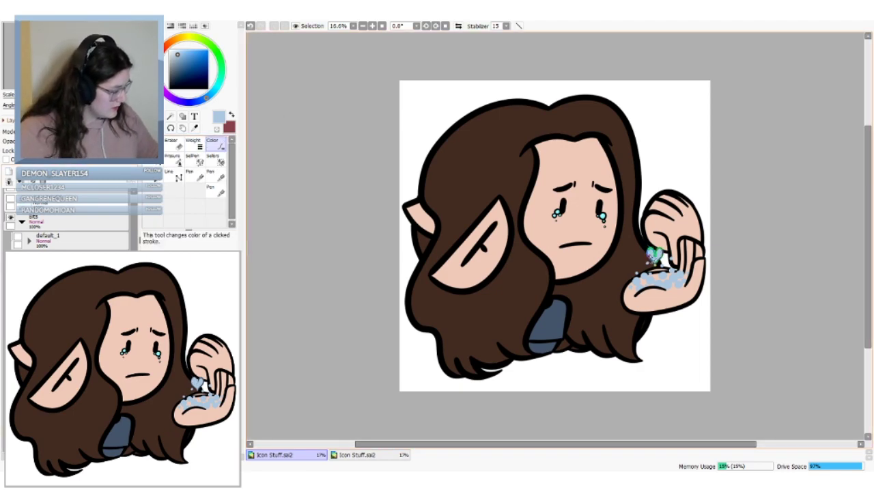
key("ctrl")
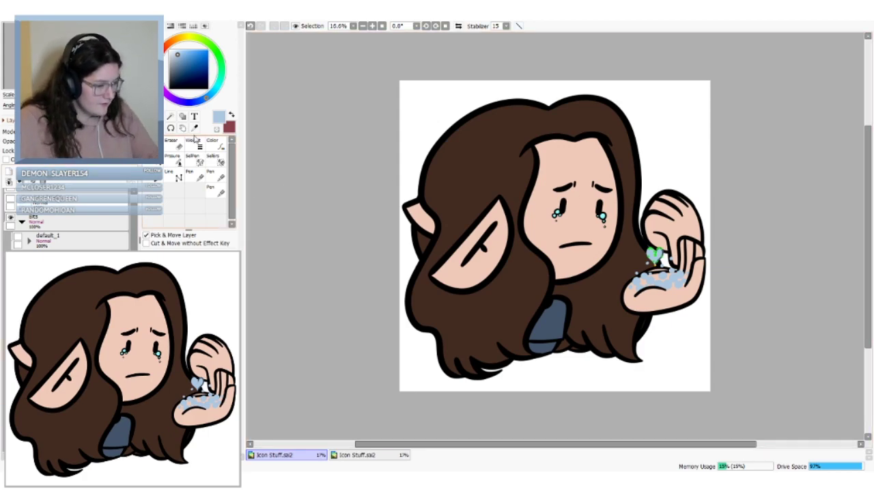
left_click(212, 145)
left_click(657, 255)
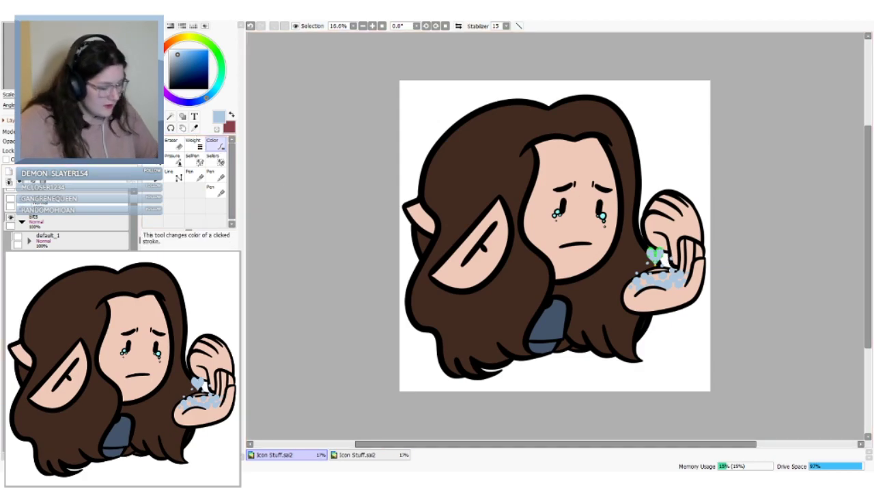
left_click(68, 278)
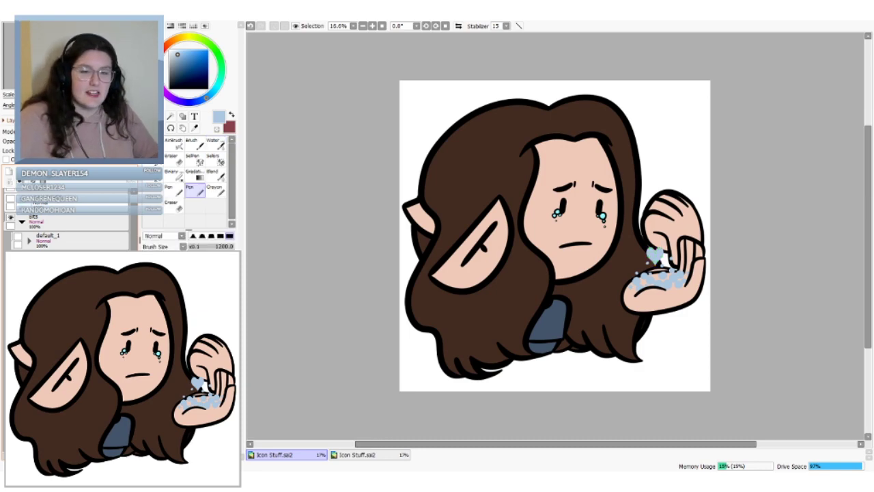
Undo the light blue recolouring of the small heart and the dots in the crying elf's hand
key("ctrl+z")
key("ctrl+z")
key("ctrl+z")
key("ctrl+z")
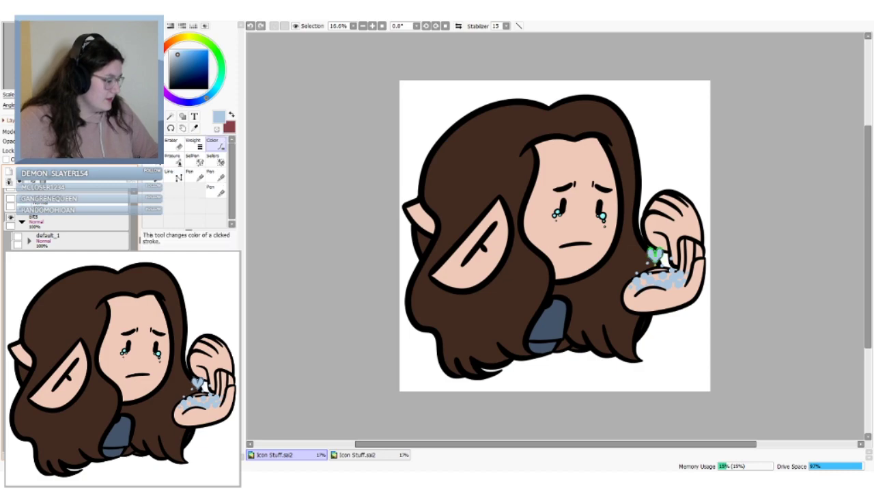
key("ctrl+z")
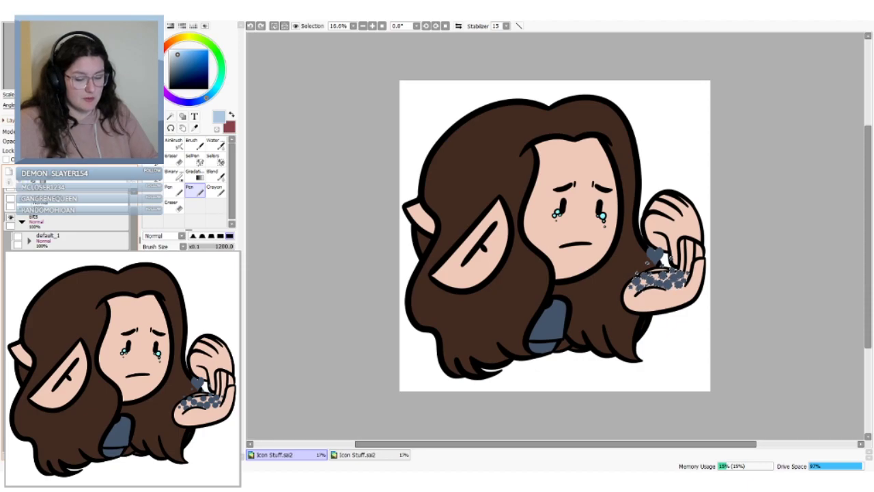
Switch to the shouting elf icon, clear the leftover selection, and choose the Pen for light blue painting
key("ctrl+z")
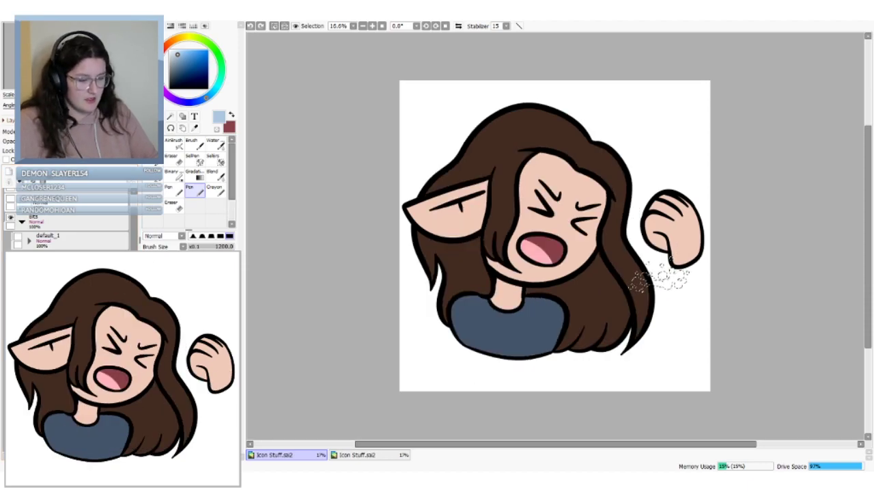
left_click(146, 128)
key("ctrl+d")
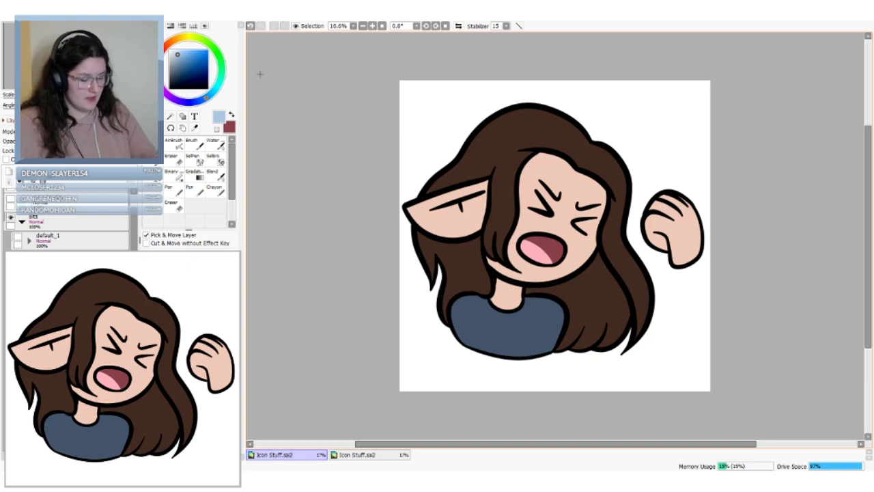
left_click(195, 190)
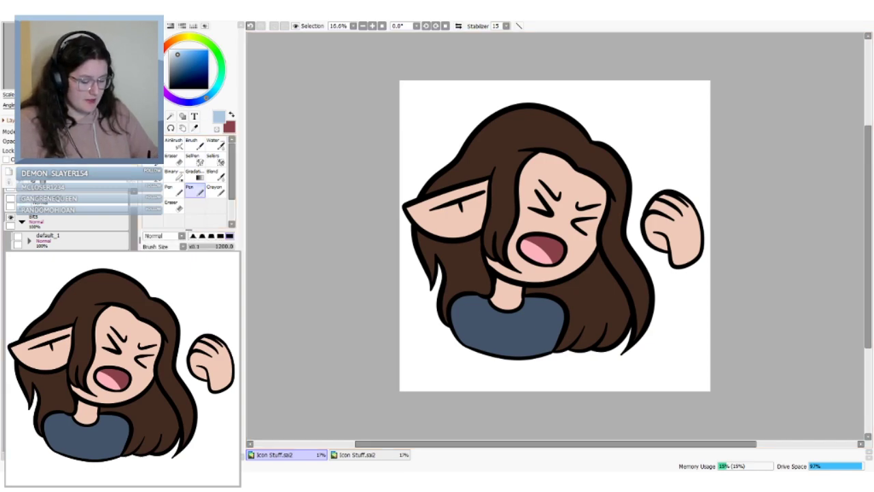
left_click(628, 148)
key("ctrl+z")
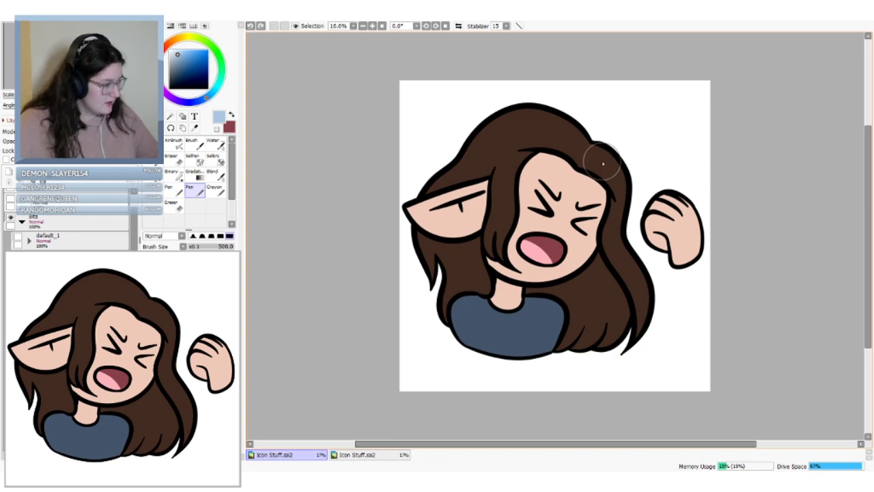
Paint six large light blue dots at Pen size 500 from the shouting elf's cheek across the forehead and past the hair
left_click(584, 242)
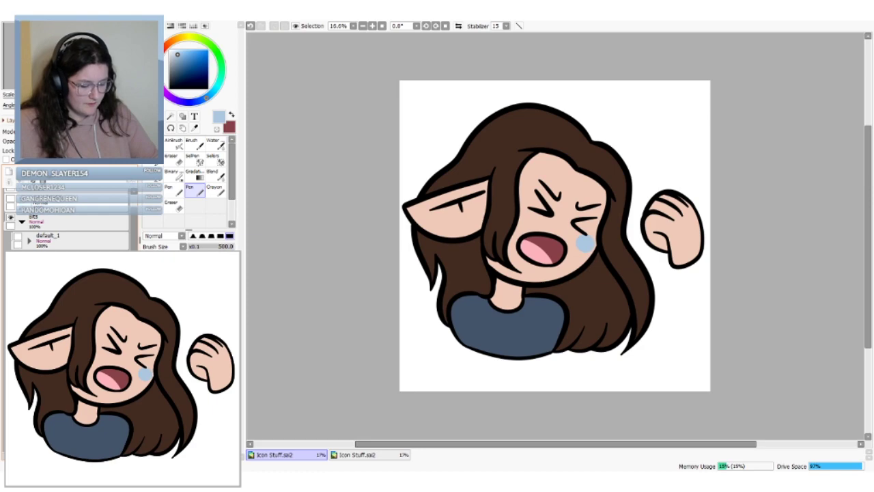
left_click(605, 211)
left_click(572, 179)
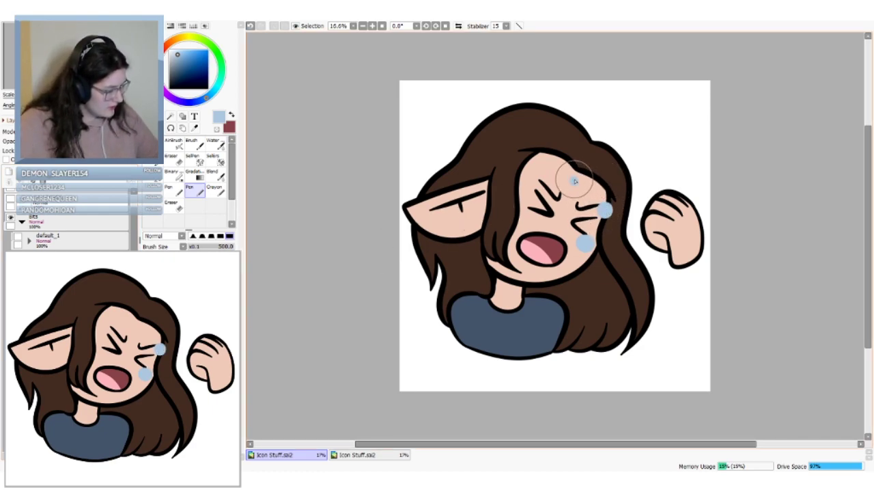
left_click(632, 158)
left_click(649, 121)
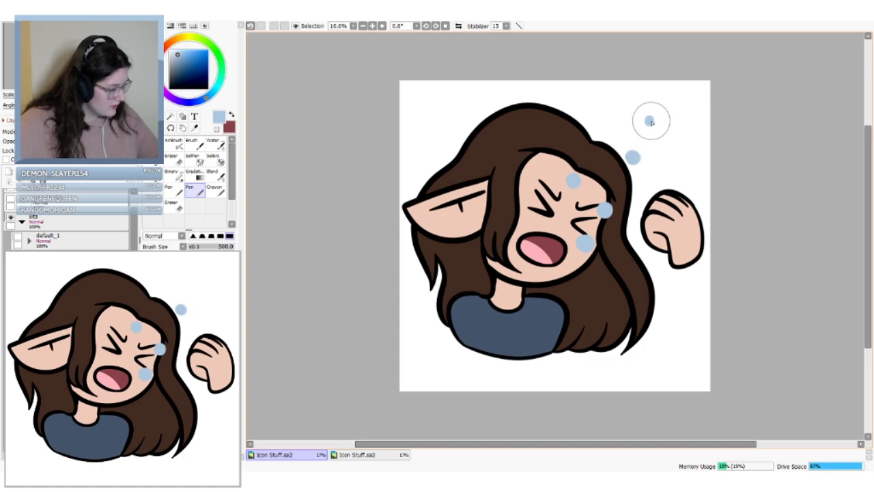
left_click(599, 134)
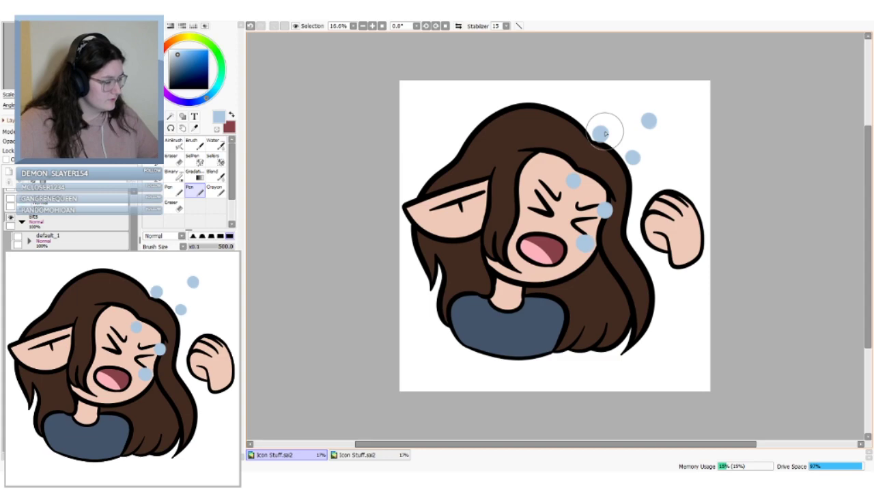
Add four smaller light blue dots at Pen size 250 in the mouth, at the hairline, above the hand and near the canvas corner
left_click(555, 251)
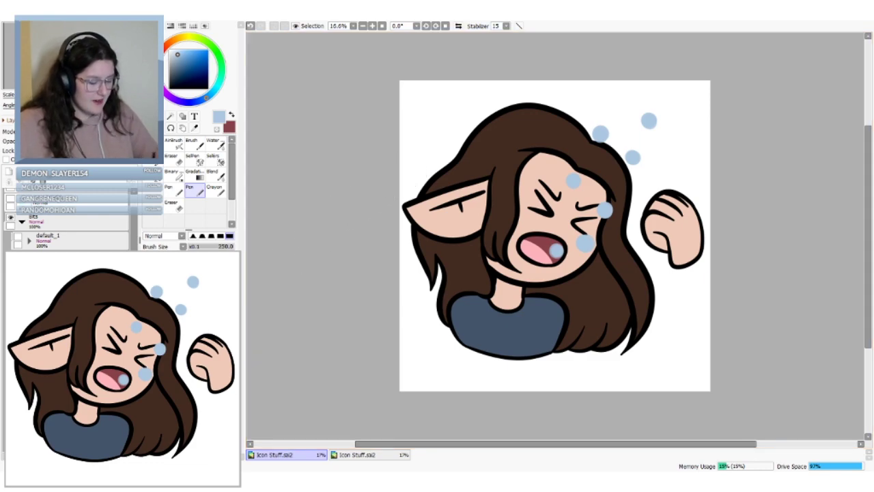
left_click(644, 184)
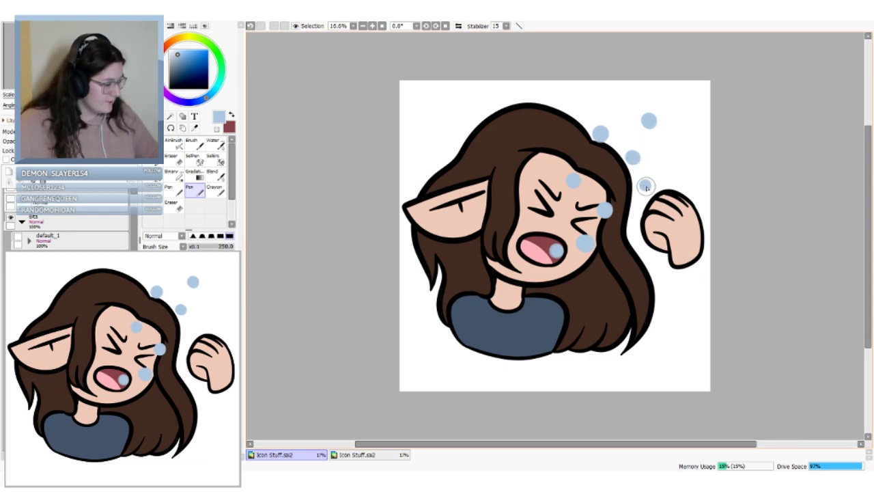
left_click(549, 147)
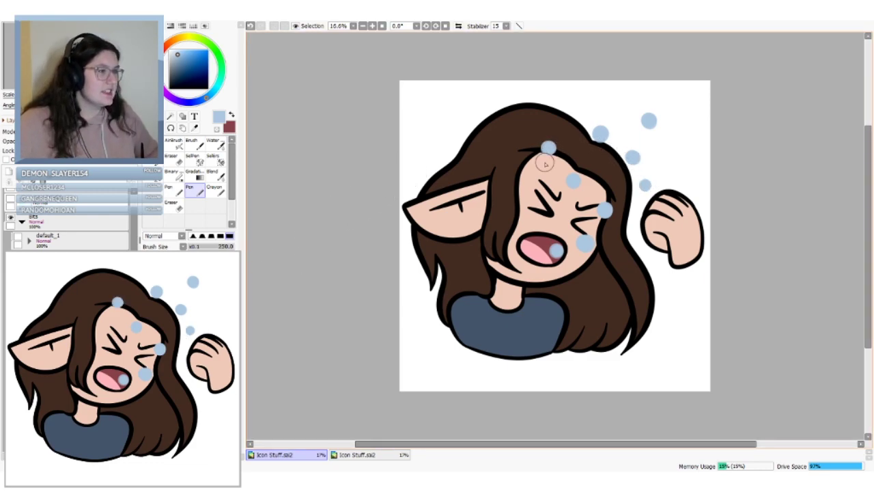
left_click(674, 106)
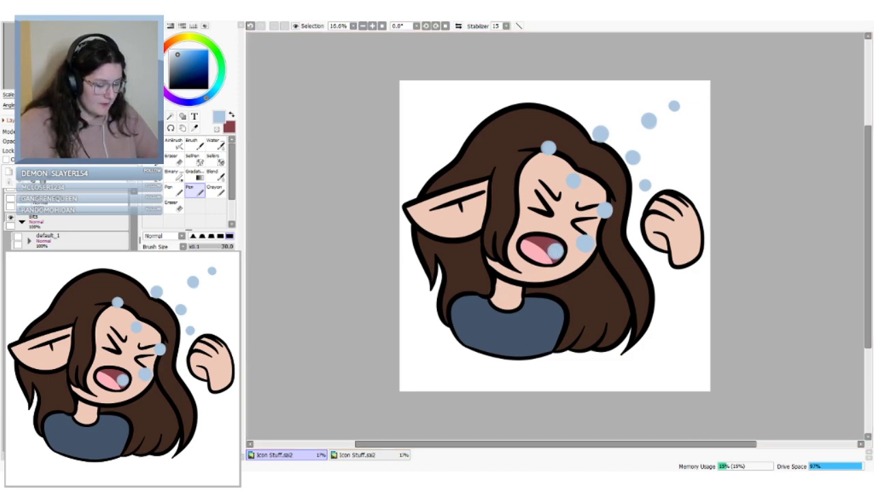
Dab tiny light blue dots at Pen size 50 around the larger ones near the mouth, forehead, hair and raised hand
left_click(205, 368)
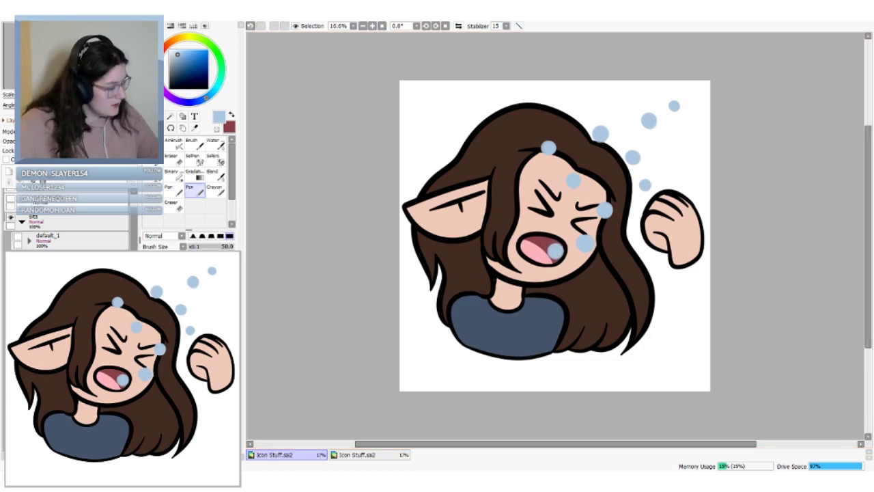
key("ctrl+z")
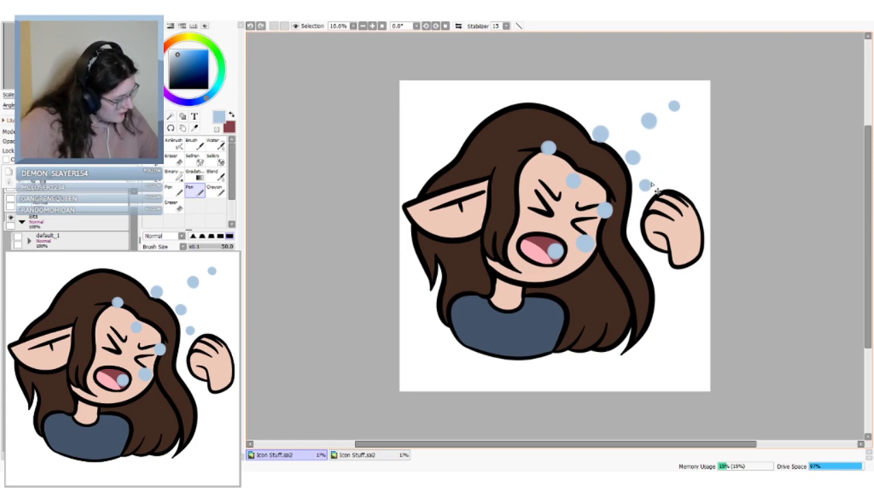
left_click(654, 179)
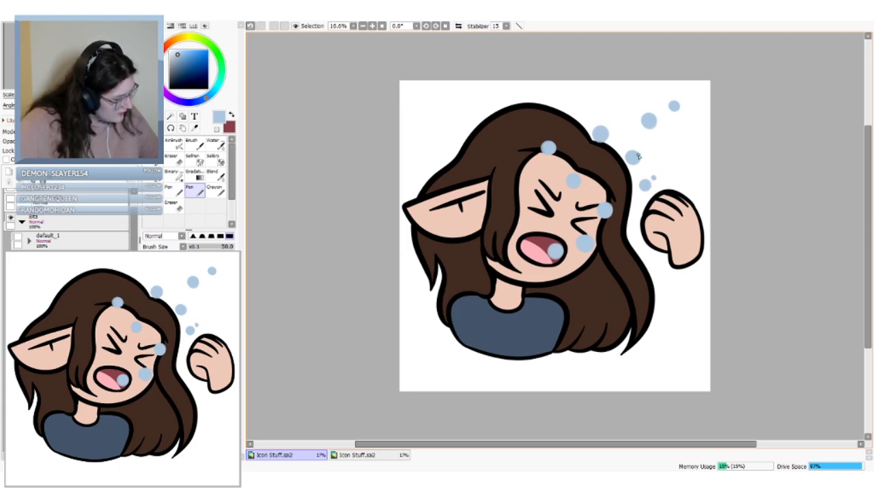
left_click(601, 175)
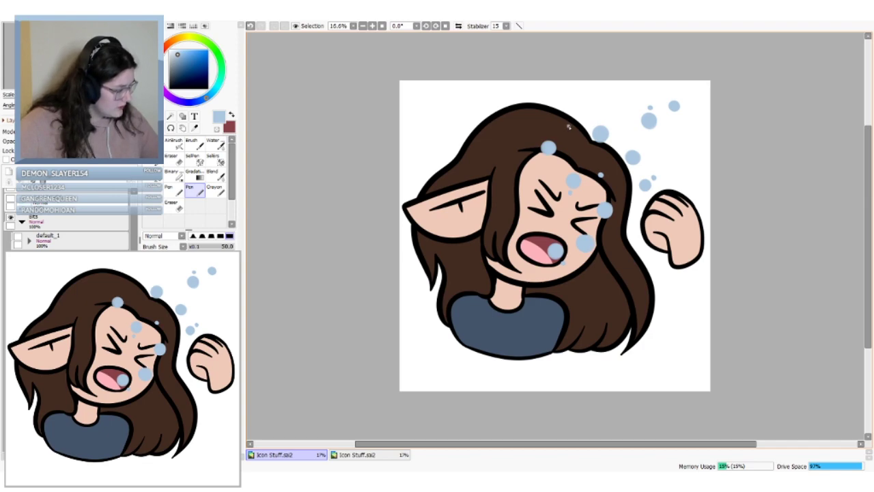
key("ctrl+z")
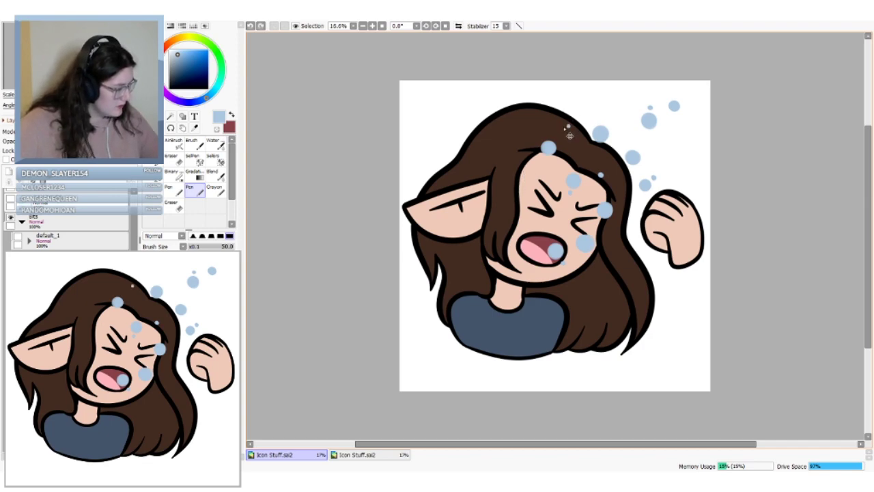
left_click(569, 127)
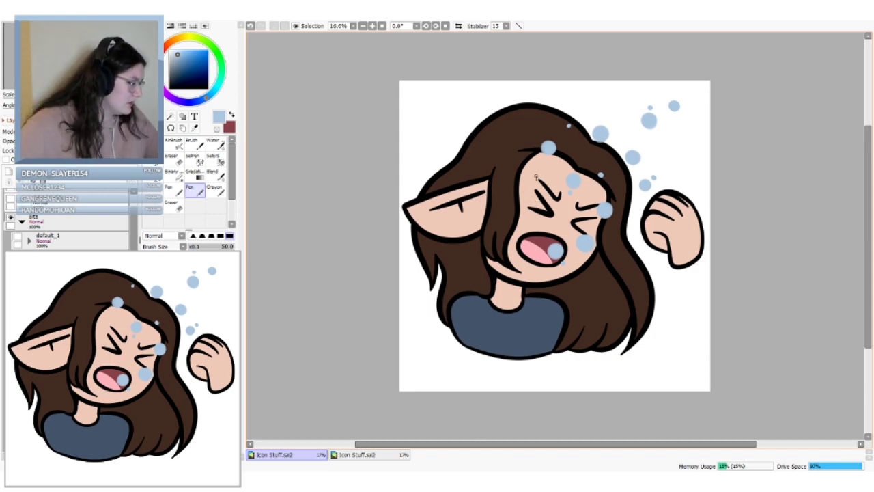
Scatter more tiny light blue dots at Pen size 50 along the outer trail toward the upper-right corner of the canvas
left_click(669, 148)
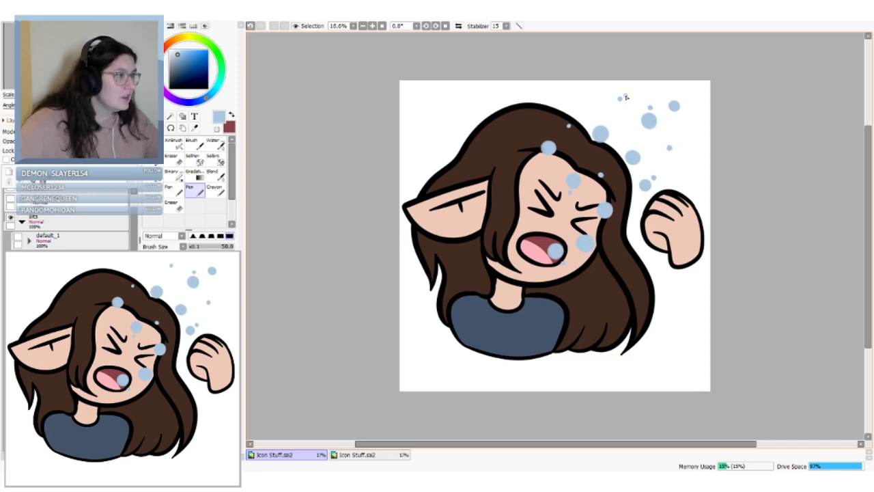
key("ctrl+z")
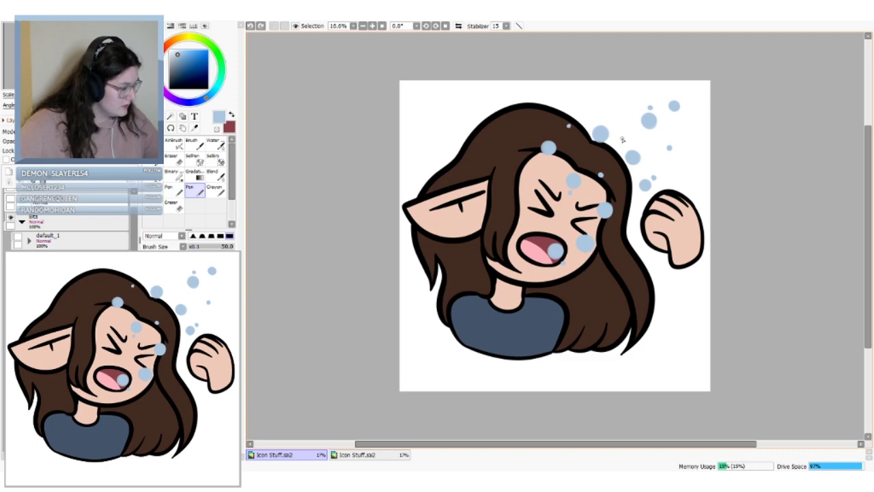
left_click(621, 139)
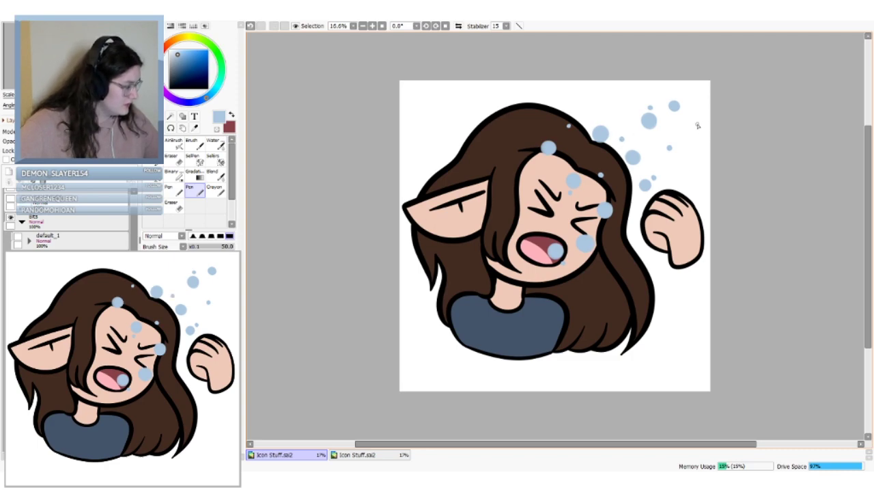
left_click(691, 88)
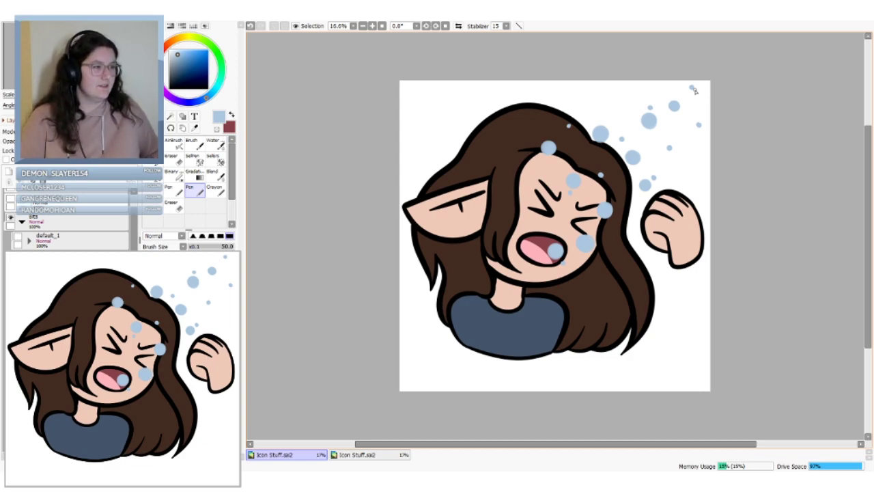
Erase the dots at the hairline, above the raised hand and over the hair's top outline with the Eraser at size 80
key("e")
left_click_drag(542, 146, 560, 146)
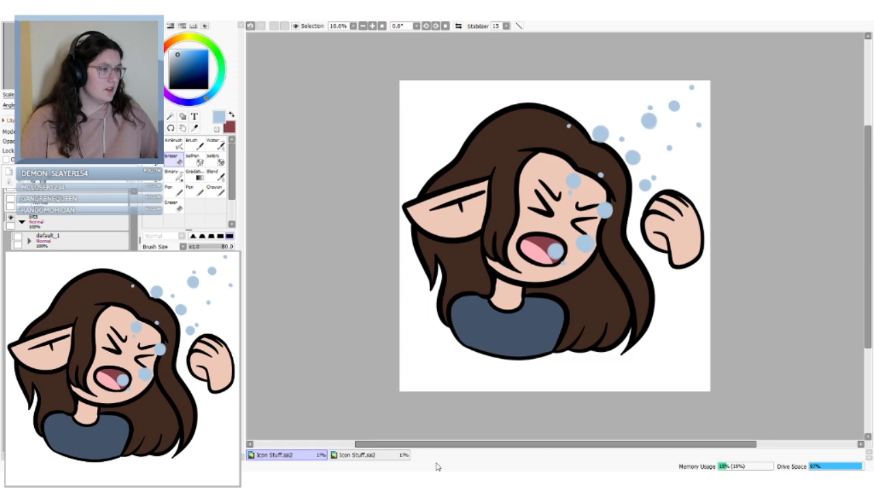
left_click_drag(645, 184, 658, 176)
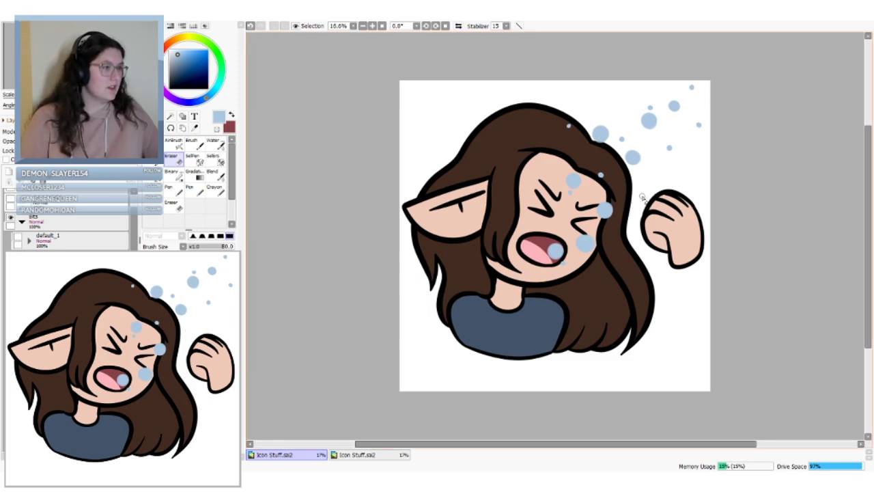
left_click_drag(605, 129, 595, 144)
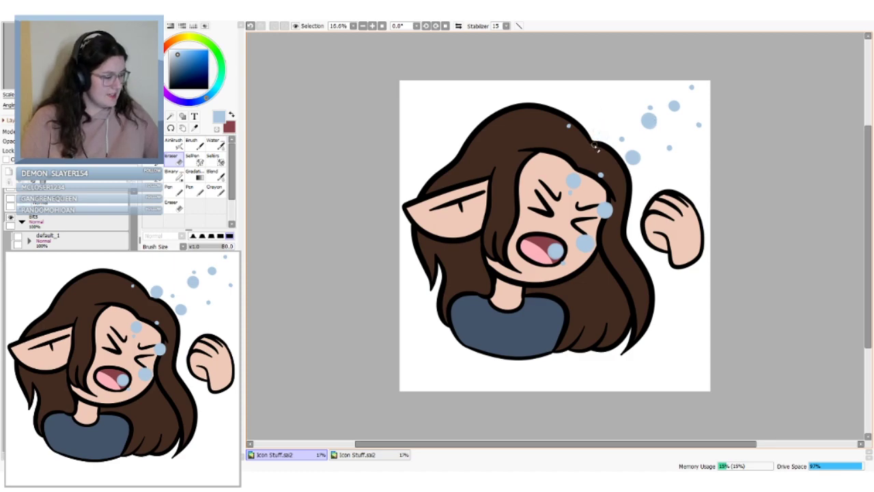
Paint a replacement light blue dot at Pen size 200 on the hair, between the forehead and the outer trail
left_click(195, 189)
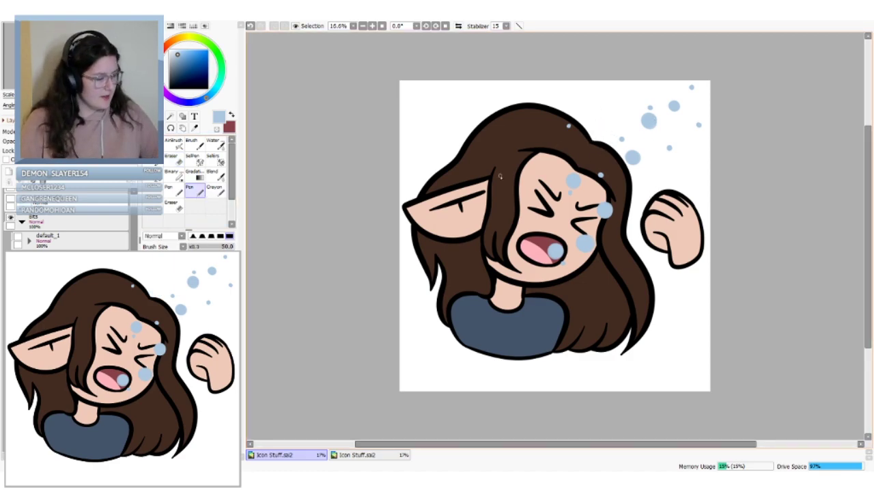
key("bracketright")
key("bracketright")
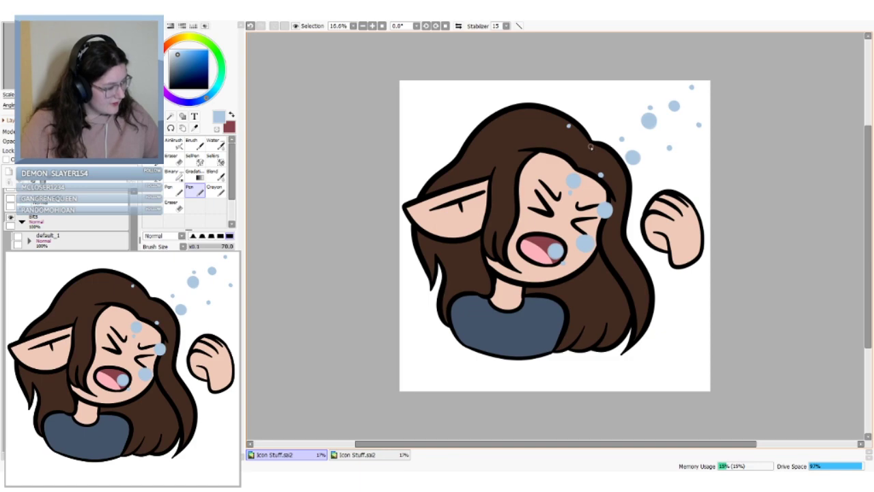
key("bracketright")
key("bracketright")
key("bracketright")
key("bracketright")
key("bracketright")
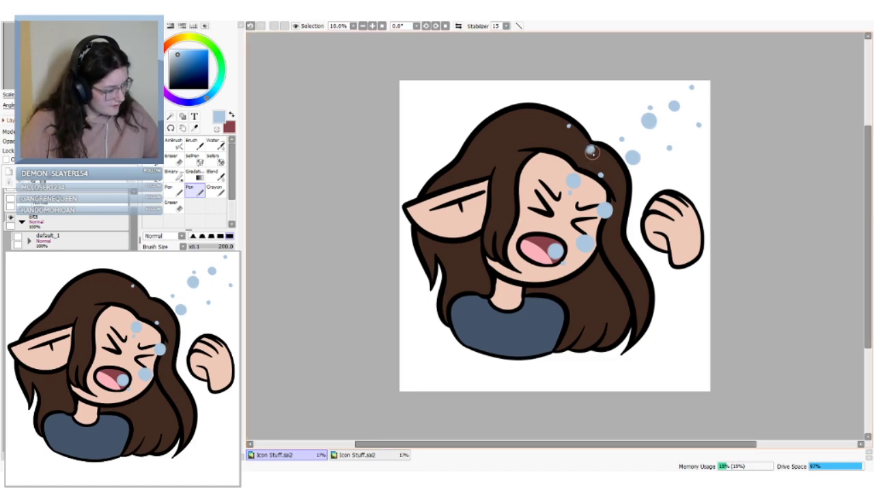
key("ctrl+z")
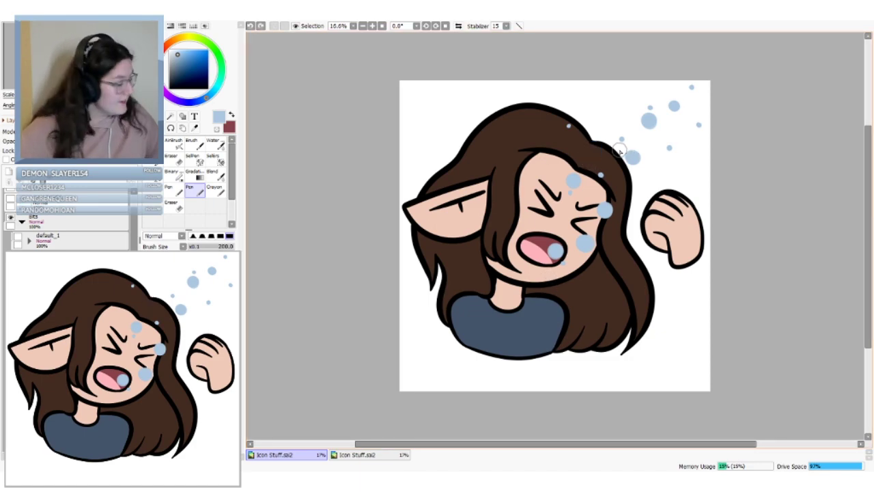
left_click(602, 157)
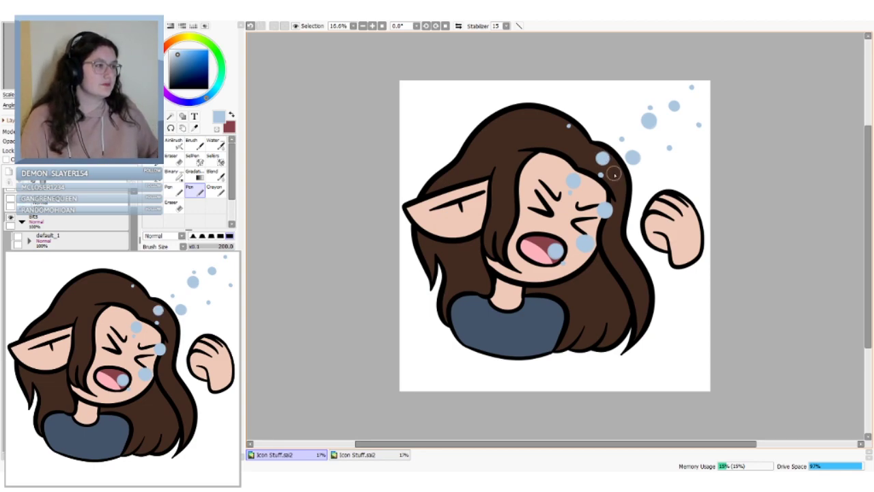
Erase the two tiny dots on the trail's outer side, and add tiny ones beside the large dots outside the hair and at the temple
key("e")
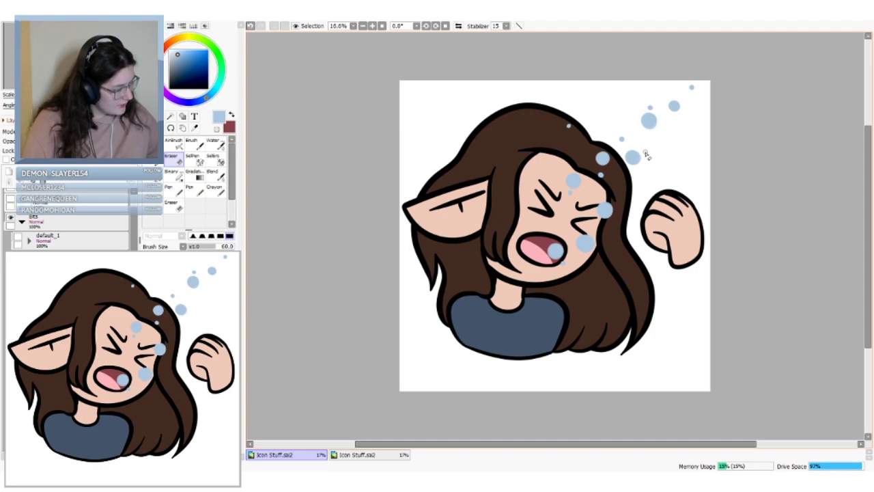
left_click(200, 195)
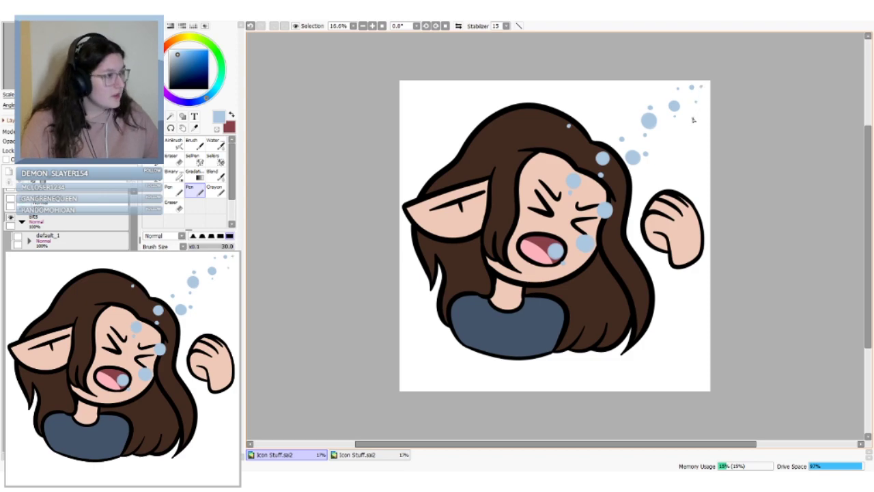
key("ctrl+z")
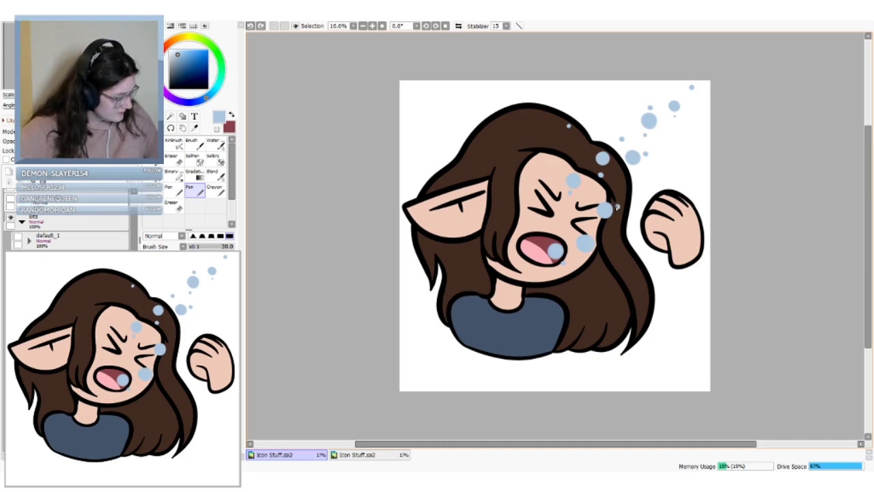
left_click(618, 206)
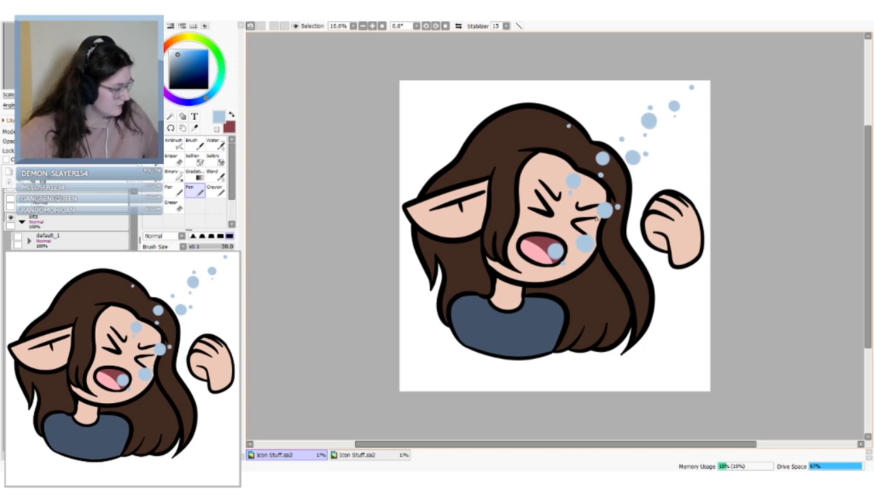
key("e")
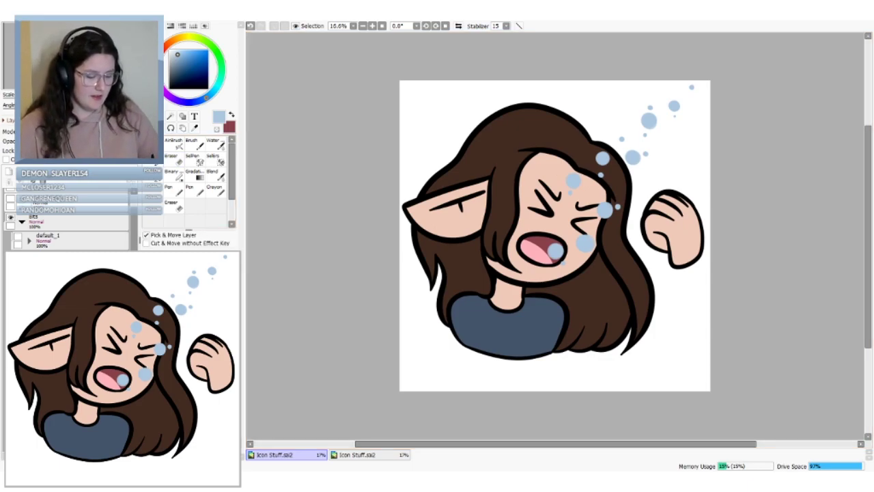
Try to reshape the whole light blue dot trail with a transform that squashes and skews its lower outer corner upward, and undo it
key("ctrl+t")
left_click_drag(693, 85, 685, 101)
left_click_drag(703, 273, 724, 213)
left_click_drag(685, 101, 708, 90)
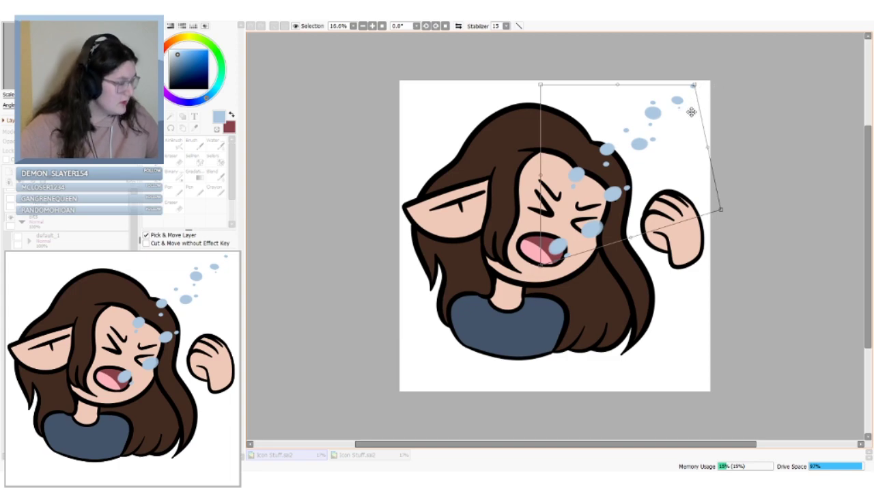
key("Return")
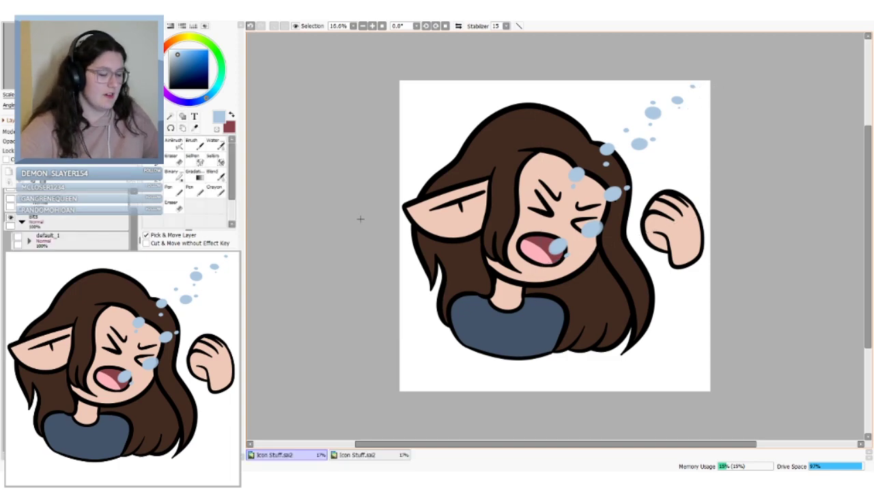
key("ctrl+z")
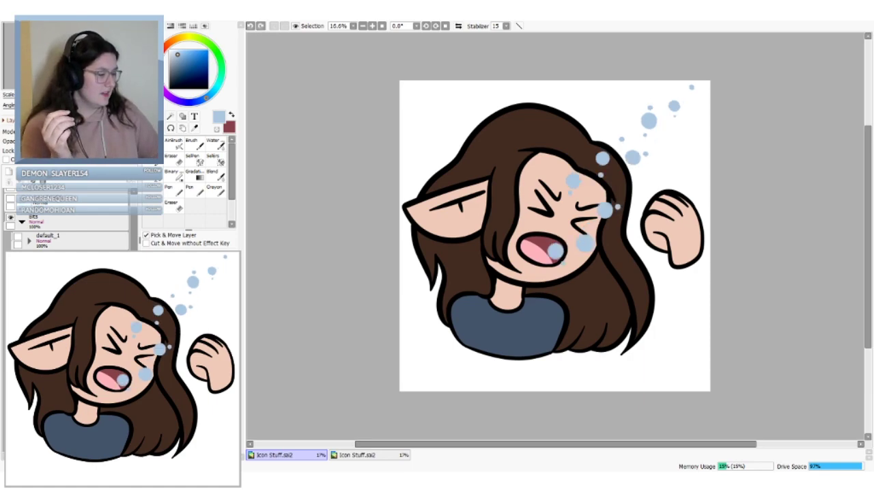
Select the trail's dots outside the hair with a freeform selection, rotate them counterclockwise and shift them closer to the head
key("a")
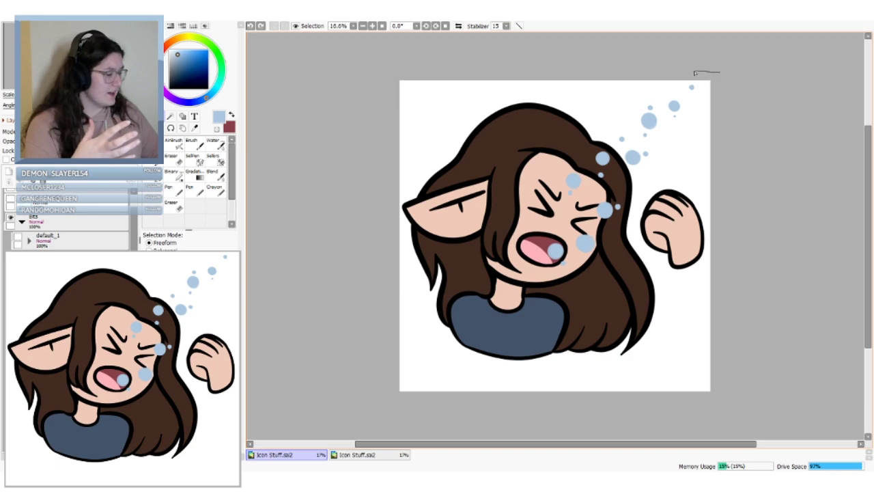
mouse_move(694, 73)
left_mouse_down()
mouse_move(614, 124)
mouse_move(613, 149)
mouse_move(626, 169)
mouse_move(661, 168)
mouse_move(717, 123)
mouse_move(699, 50)
left_mouse_up()
key("ctrl+t")
left_click_drag(670, 108, 664, 126)
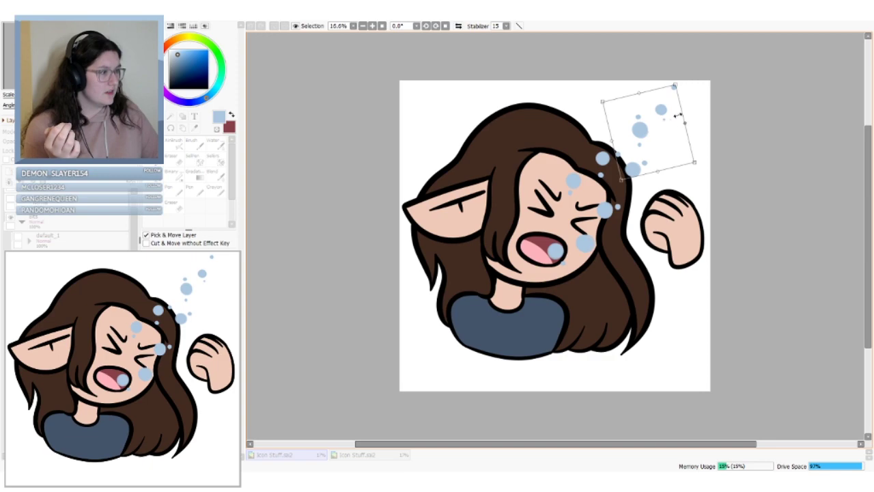
left_click_drag(696, 84, 683, 77)
left_click_drag(667, 118, 660, 122)
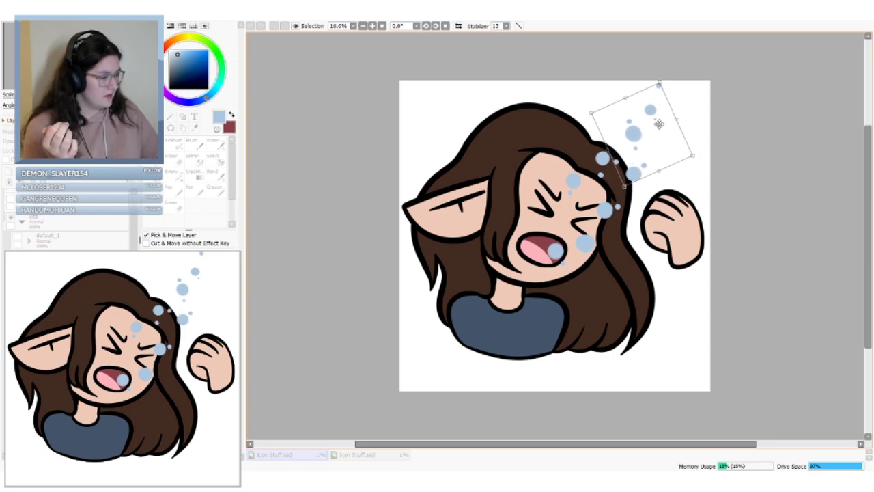
key("Return")
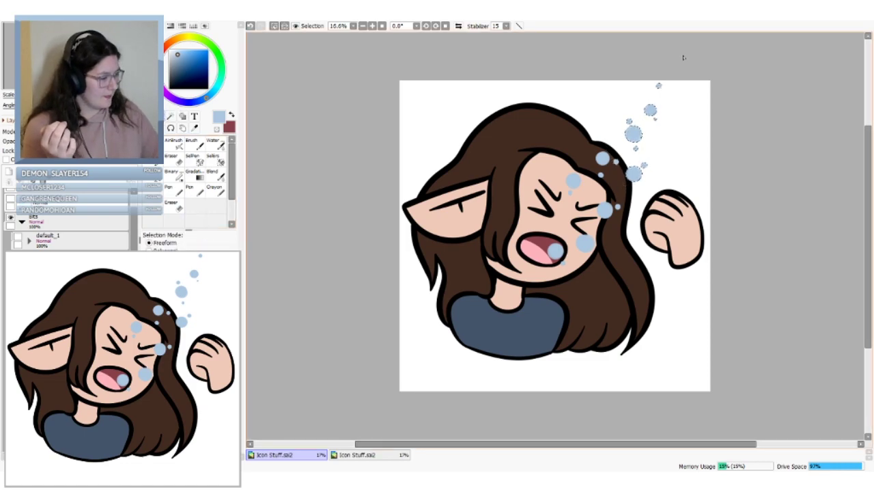
Select only the outermost dots of the trail and rotate them clockwise so the end bends toward the canvas's upper-right corner
mouse_move(686, 63)
left_mouse_down()
mouse_move(632, 78)
mouse_move(623, 128)
mouse_move(679, 111)
mouse_move(687, 74)
mouse_move(707, 81)
left_mouse_up()
key("ctrl+t")
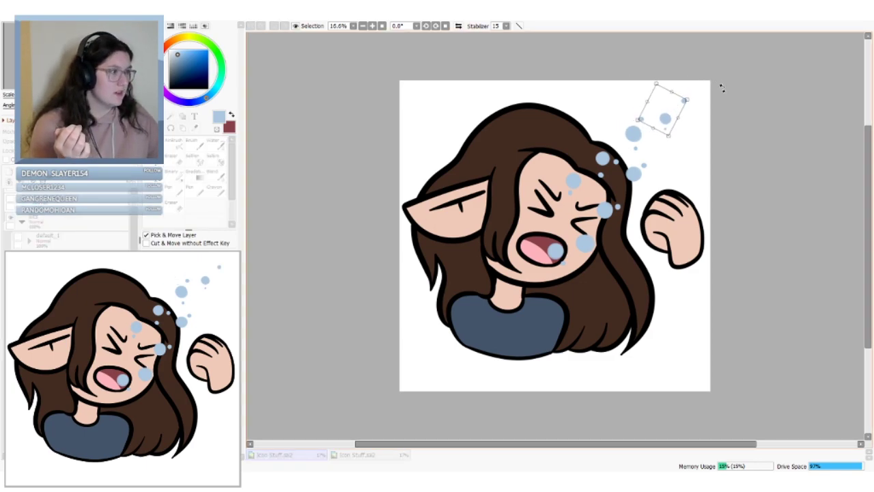
key("Return")
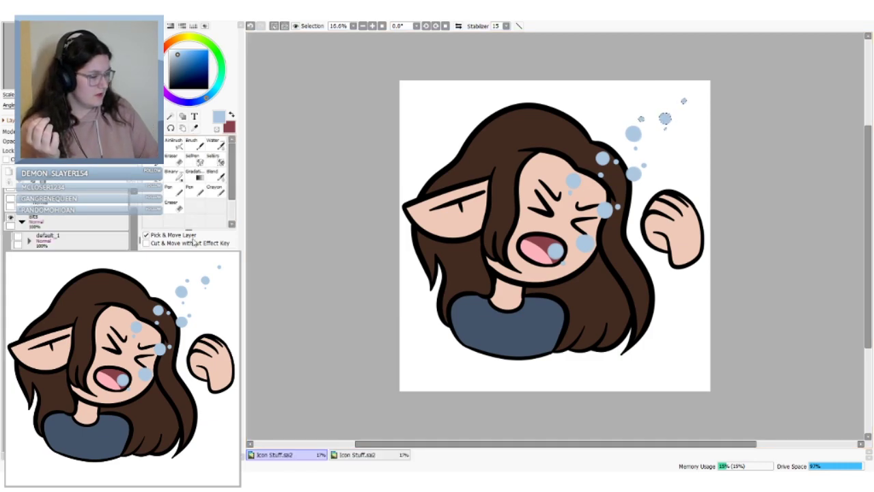
Erase the large light blue dot on the forehead and the tiny one beneath it with the Eraser at size 60
left_click(172, 157)
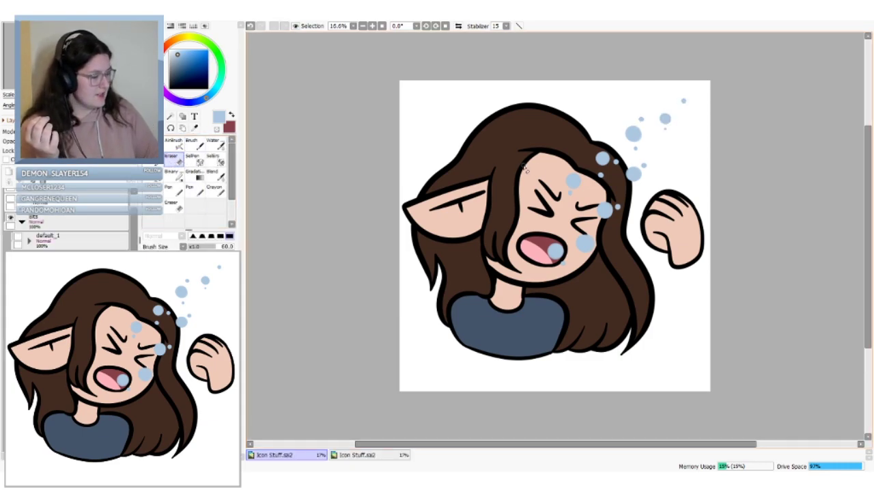
left_click_drag(578, 193, 585, 183)
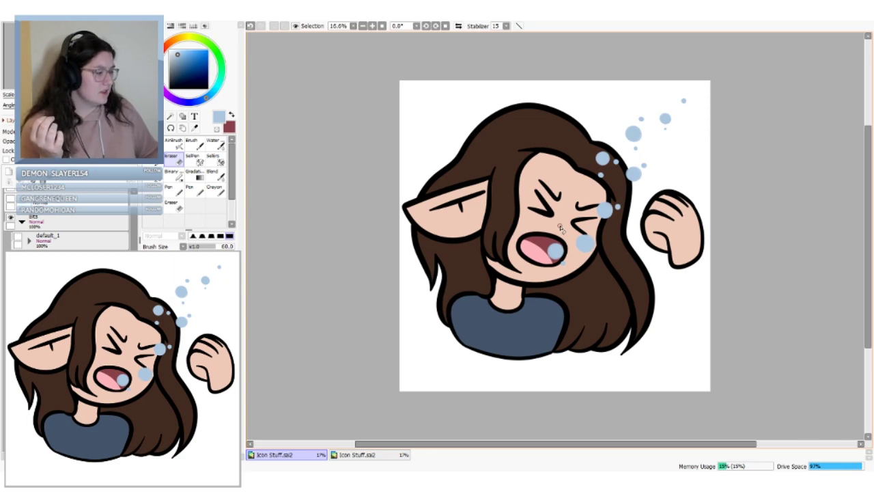
Paint a small light-blue dot inside the open mouth with the Pen, beside the mouth bubble
left_click(195, 190)
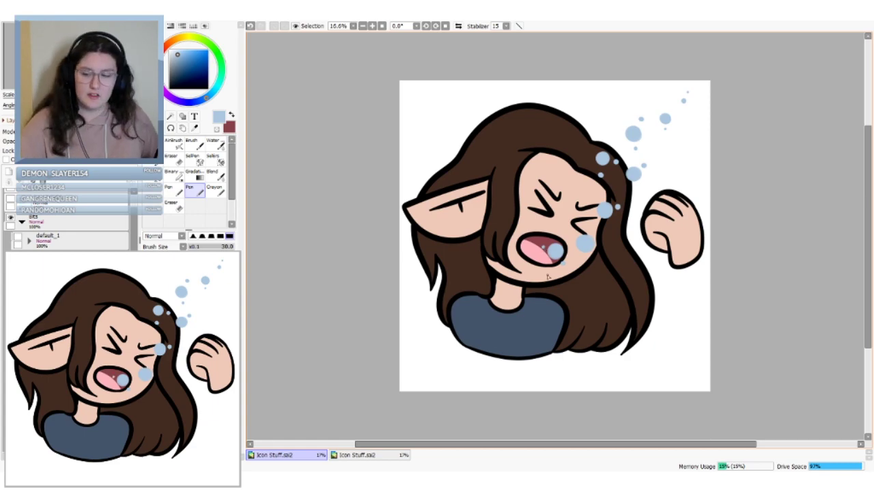
key("ctrl+z")
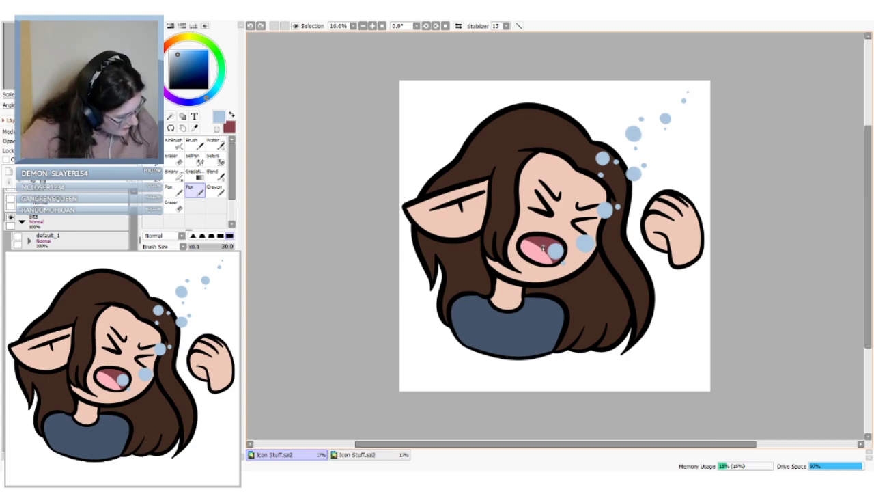
left_click(543, 247)
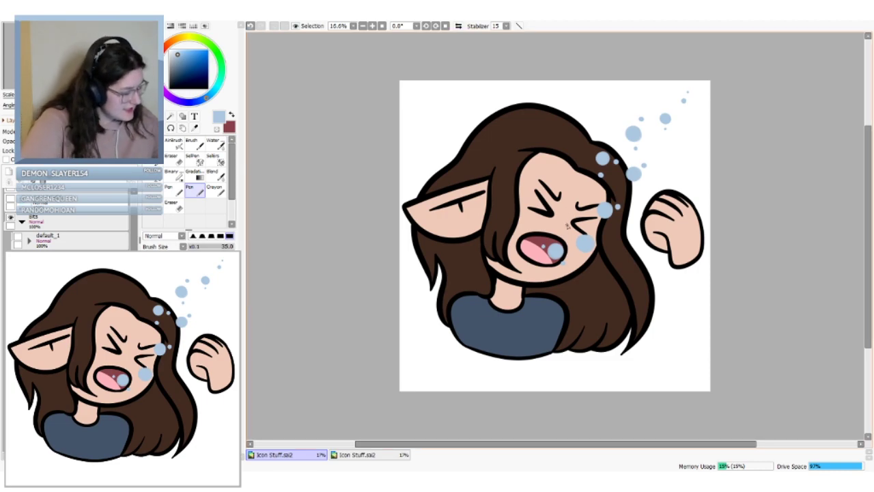
Try tapered note stems on the mouth bubble and an upper-trail bubble with the brush size at 100
left_click(202, 382)
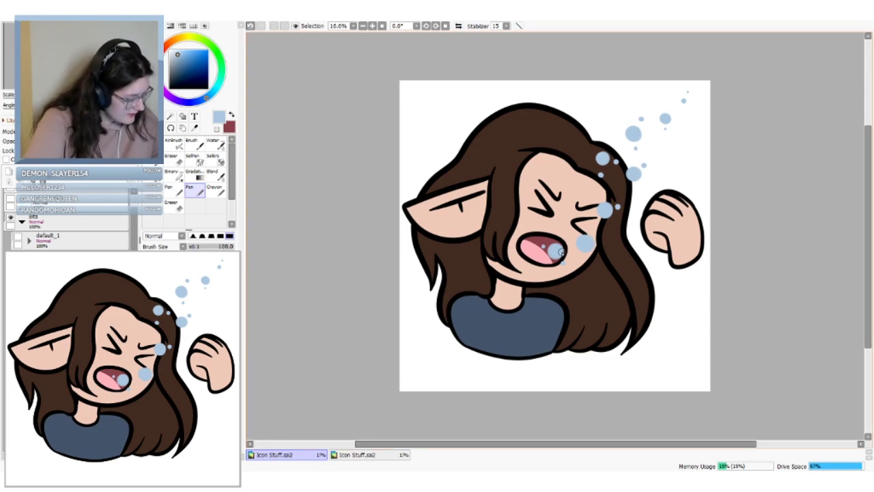
left_click_drag(559, 256, 563, 220)
key("ctrl+z")
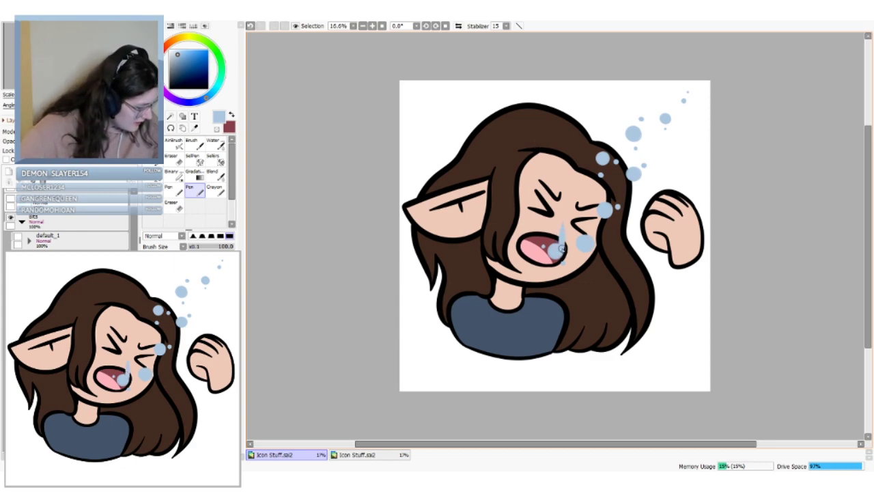
key("ctrl+z")
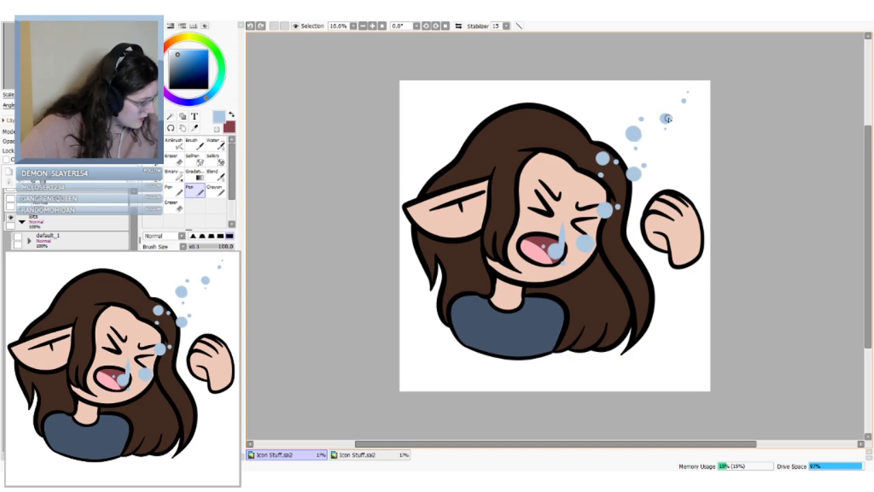
left_click_drag(667, 118, 671, 94)
key("ctrl+z")
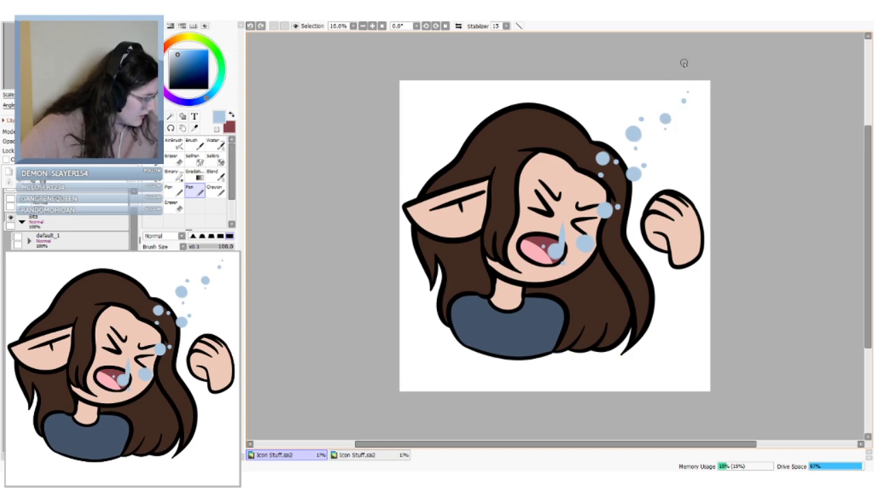
Try a thinner note stem and flag on the bubble at the hair's upper edge with brush size 35, and undo the stems
left_click(160, 382)
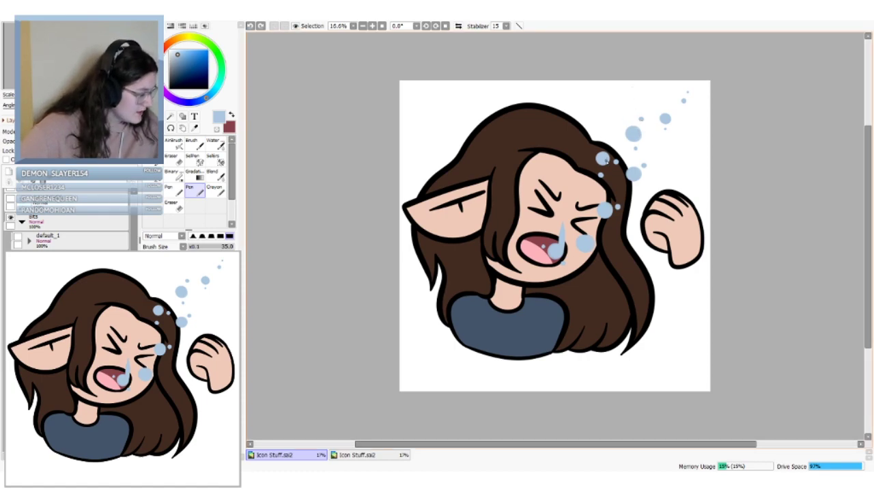
left_click_drag(606, 164, 614, 139)
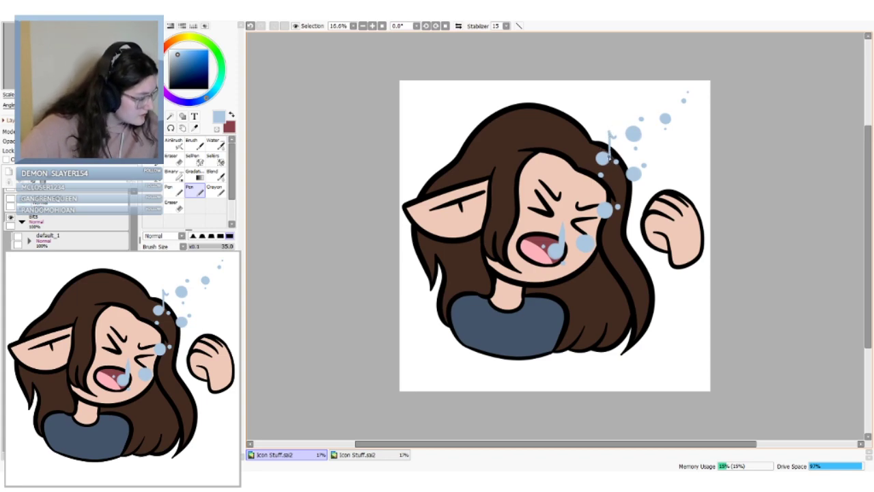
key("ctrl+z")
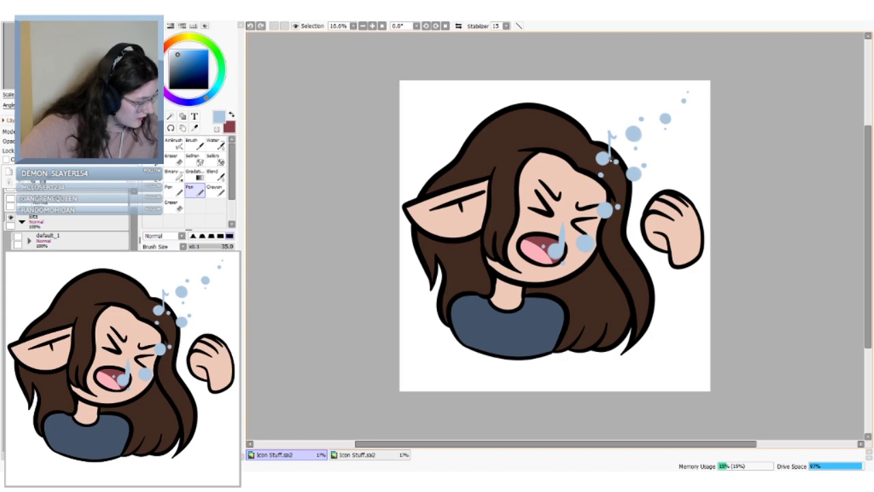
left_click_drag(610, 161, 609, 157)
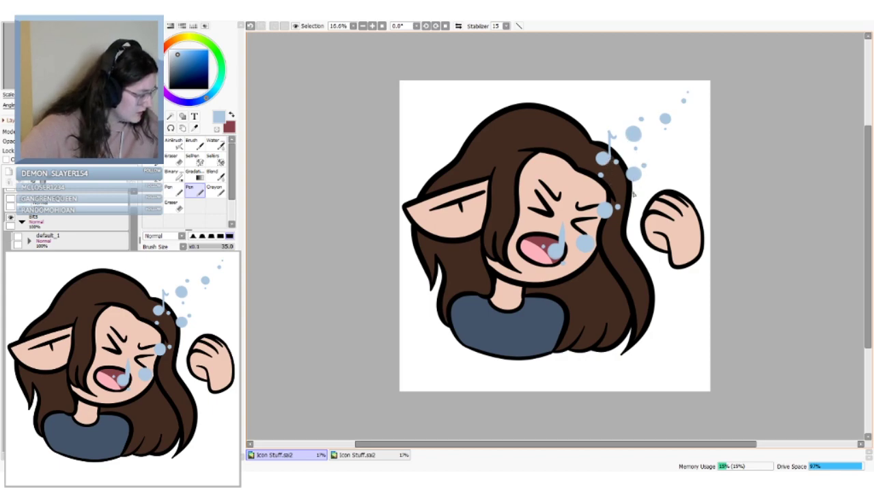
key("ctrl+z")
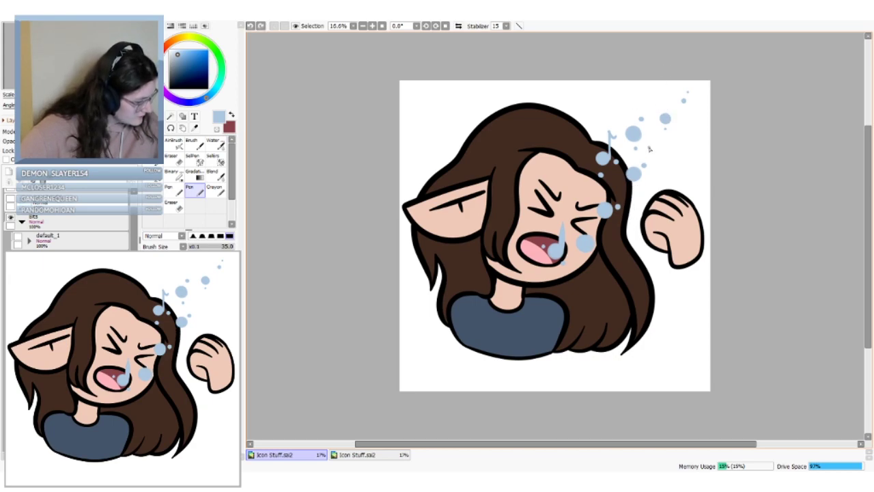
mouse_move(650, 149)
left_mouse_down()
mouse_move(659, 143)
mouse_move(656, 150)
left_mouse_up()
key("ctrl+z")
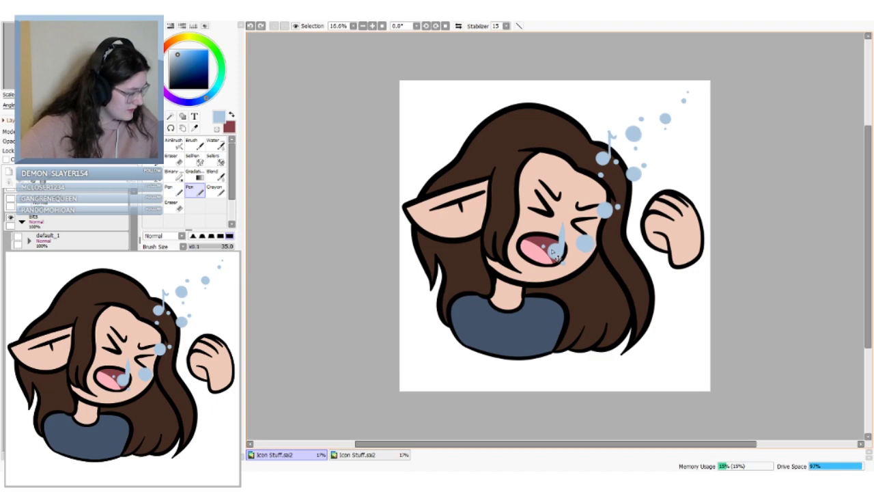
key("ctrl+z")
key("ctrl+z")
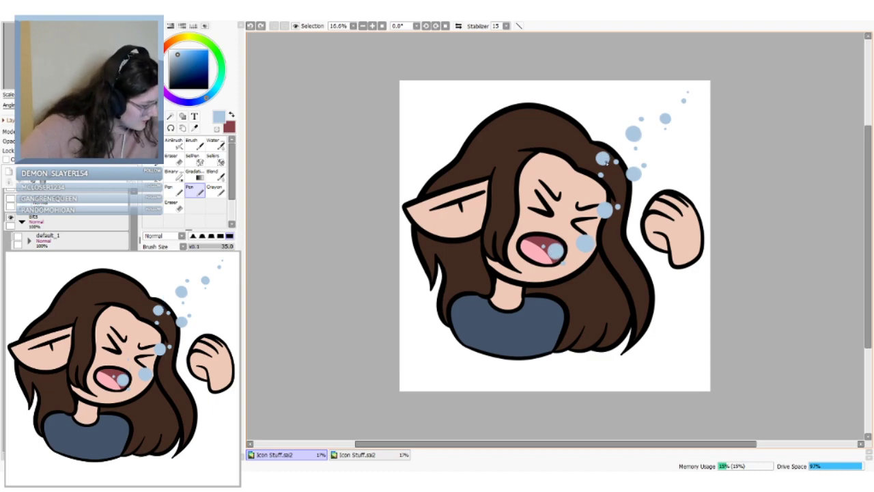
Draw a flagged stem on the bubble at the hair's upper edge and a small note stem inside the mouth
mouse_move(606, 164)
left_mouse_down()
mouse_move(610, 127)
mouse_move(616, 136)
left_mouse_up()
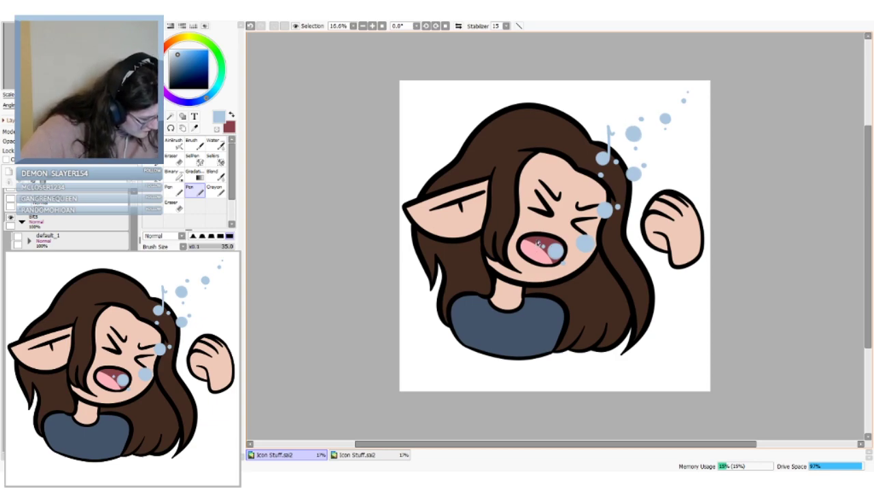
key("ctrl+z")
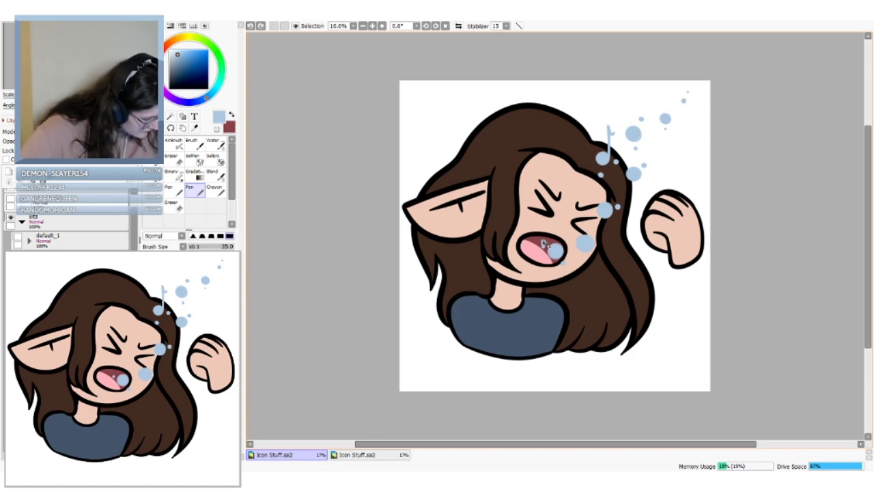
key("ctrl+z")
left_click_drag(541, 260, 538, 250)
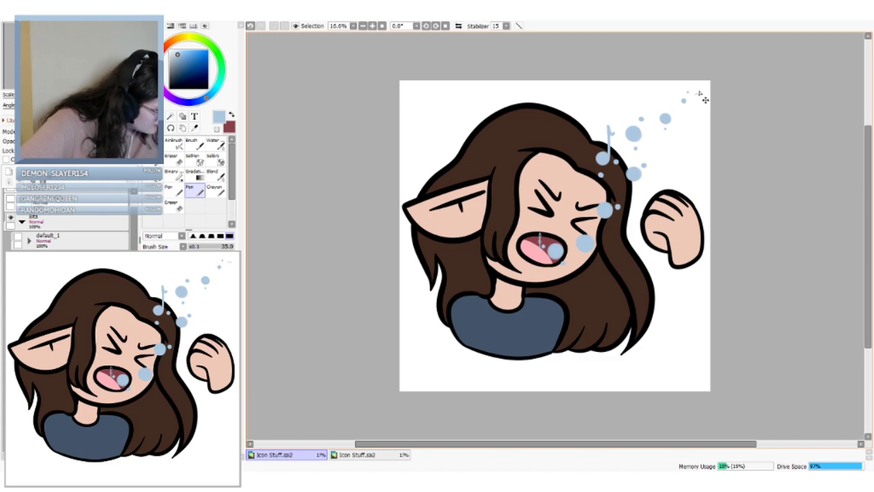
Draw a small wavy line just beyond the topmost bubble, near the canvas's upper-right corner
key("ctrl+z")
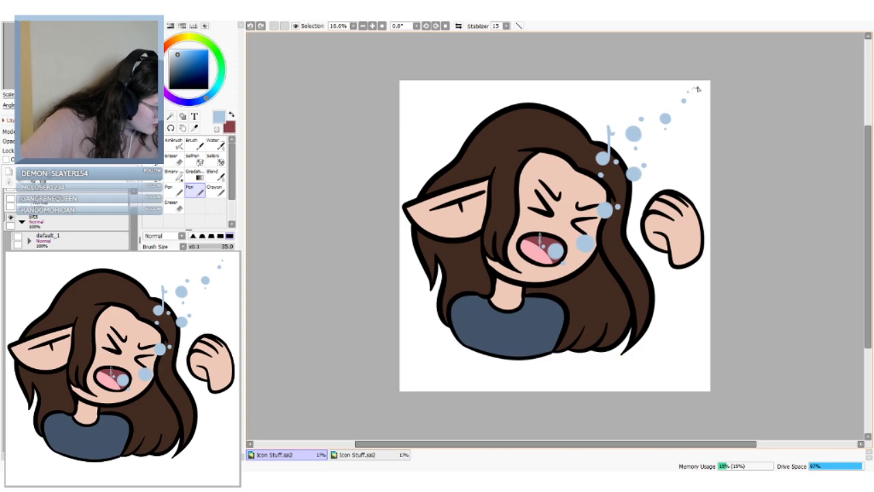
left_click_drag(697, 87, 700, 87)
key("ctrl+z")
key("ctrl+z")
key("ctrl+z")
key("ctrl+z")
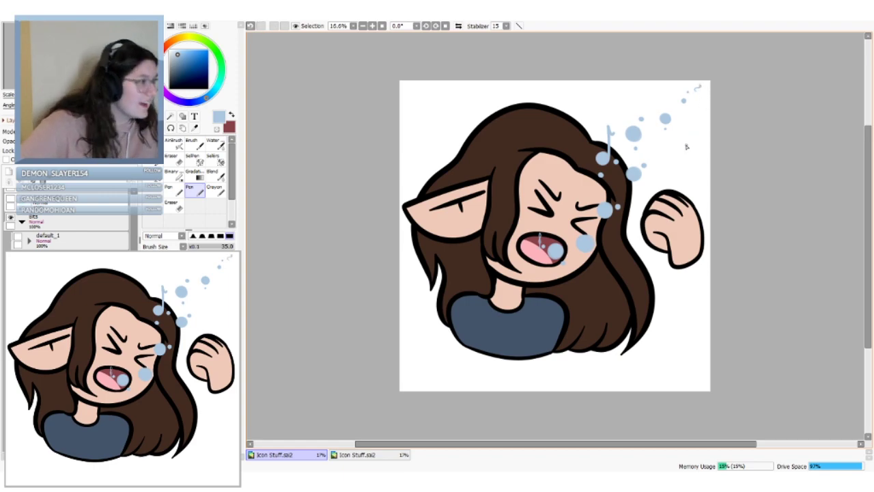
key("ctrl+z")
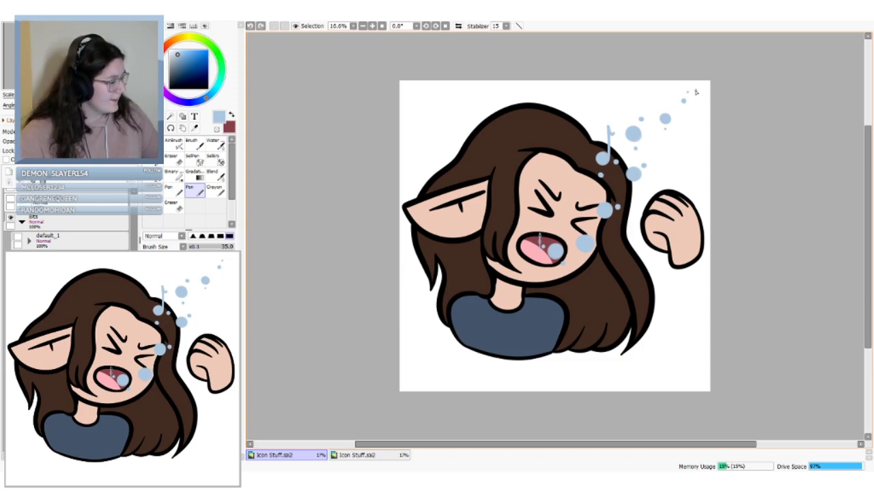
left_click_drag(697, 89, 701, 86)
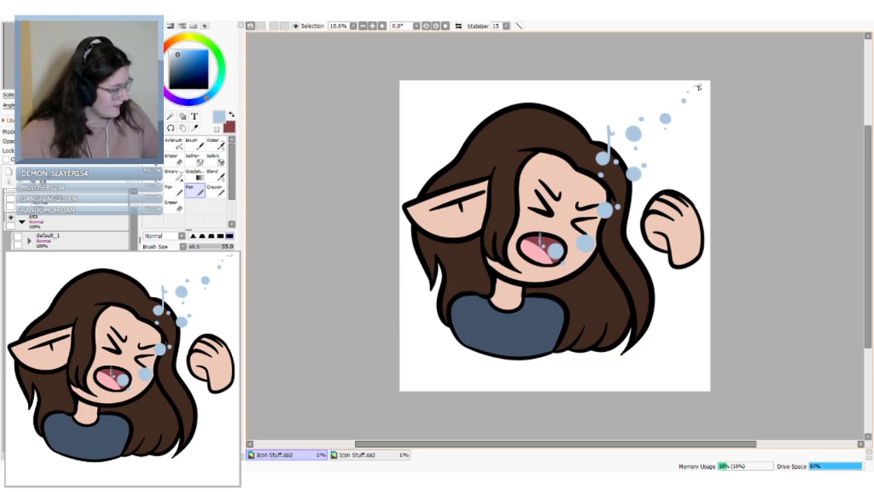
key("ctrl+z")
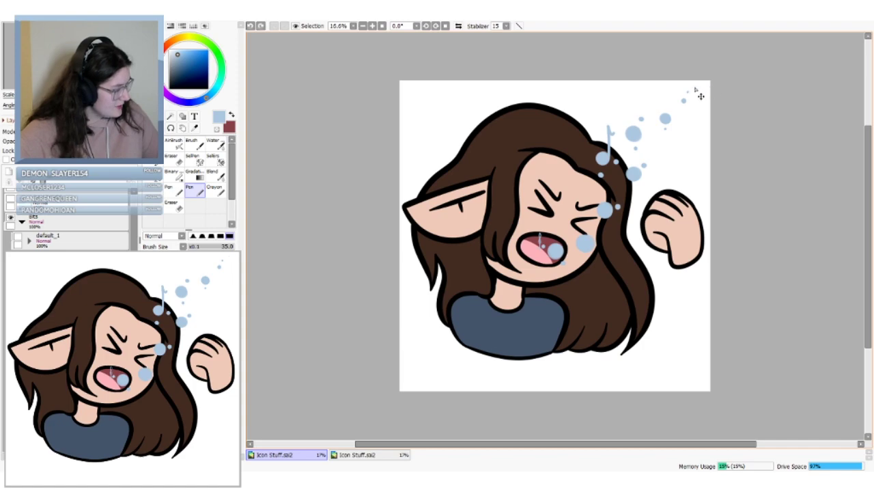
key("ctrl+y")
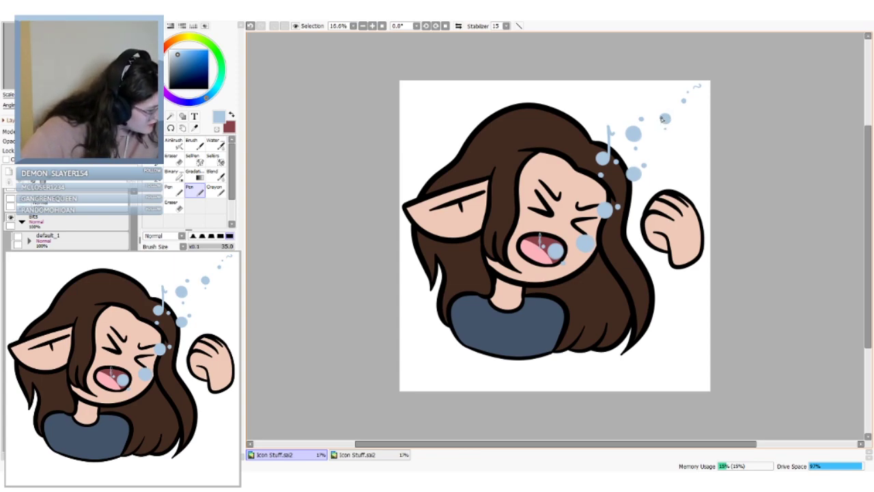
Draw a small pair of beamed music notes in the white space between the bubble trail and the fist
left_click_drag(663, 117, 663, 131)
key("ctrl+z")
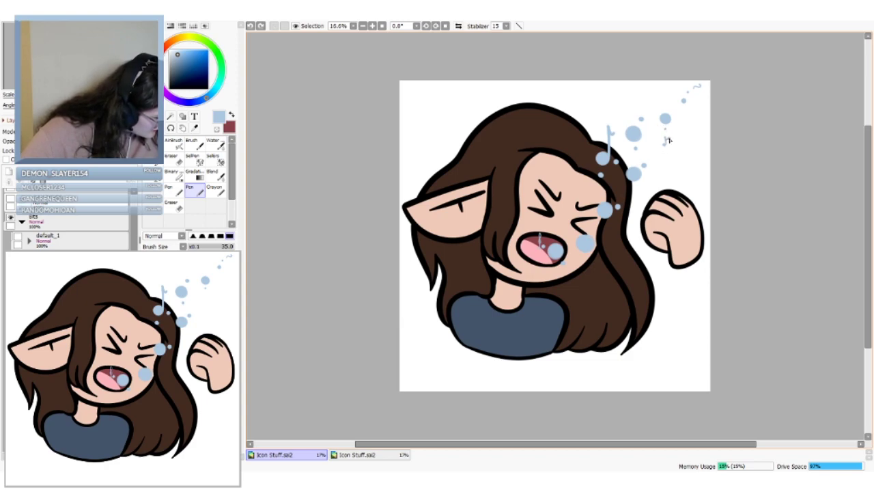
left_click_drag(670, 143, 670, 145)
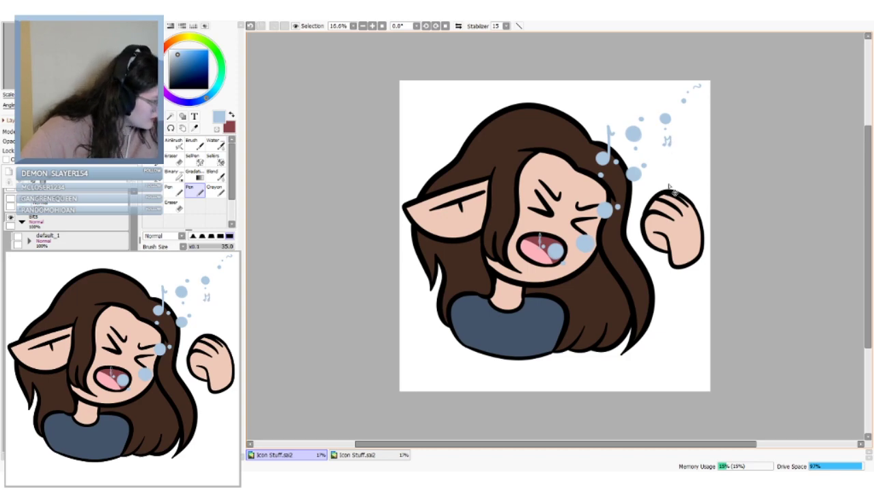
key("ctrl+z")
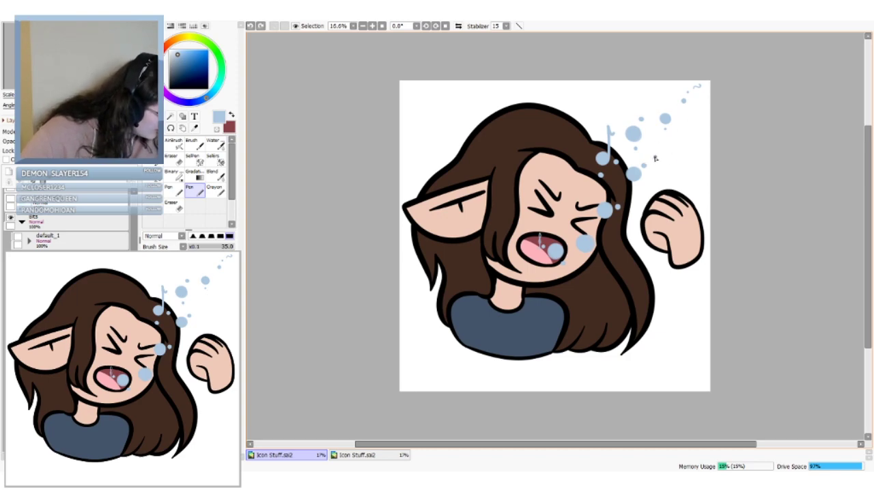
left_click_drag(663, 157, 668, 160)
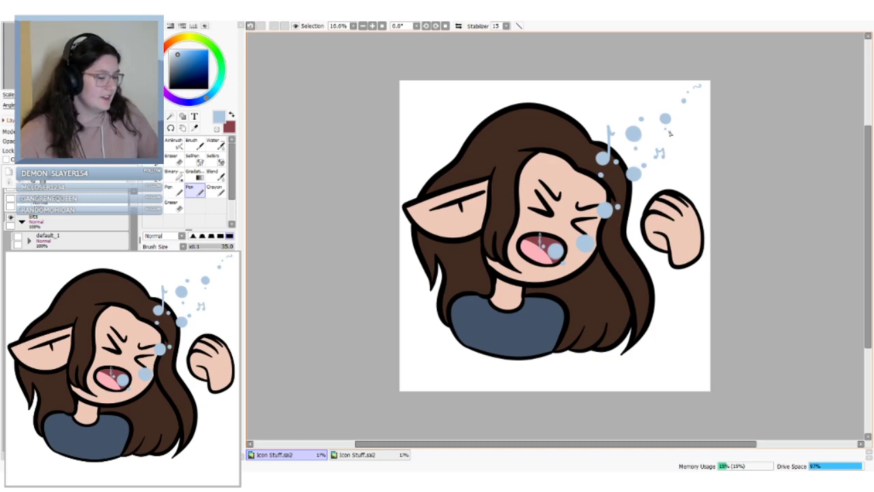
Lasso the beamed notes, move them up beside the large bubble near the trail's end, and clear the selection
key("a")
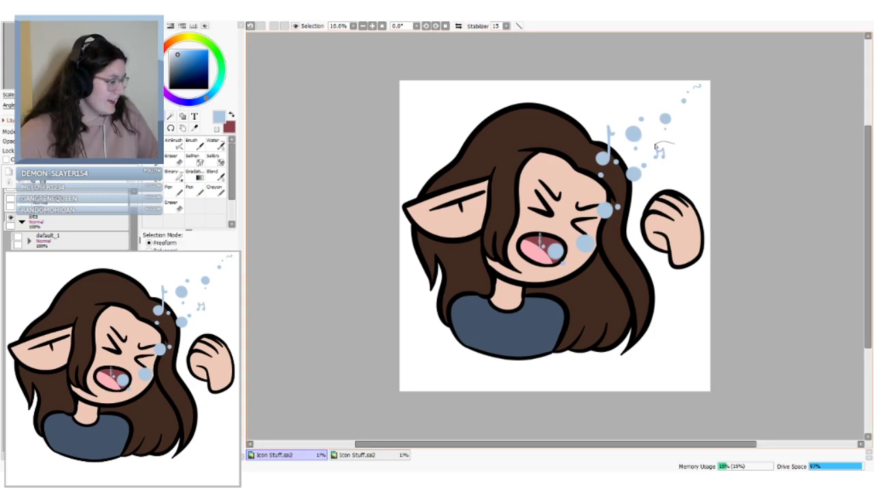
mouse_move(653, 144)
left_mouse_down()
mouse_move(673, 162)
mouse_move(653, 145)
left_mouse_up()
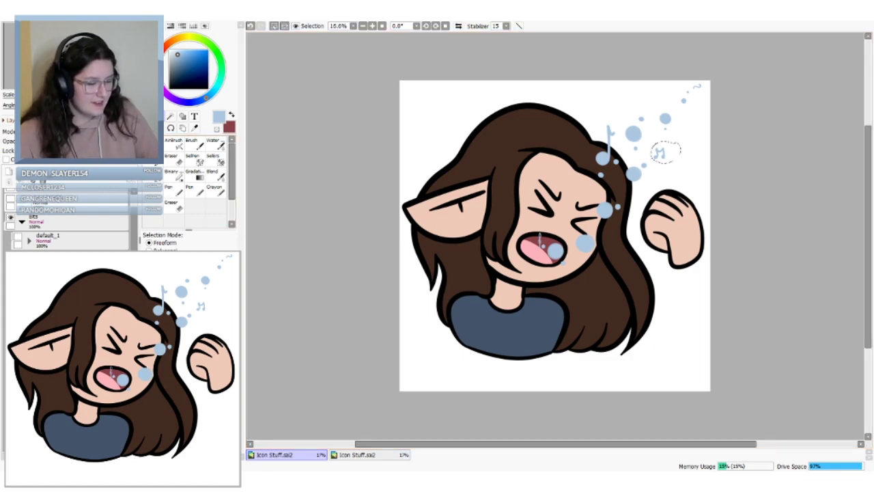
key("ctrl")
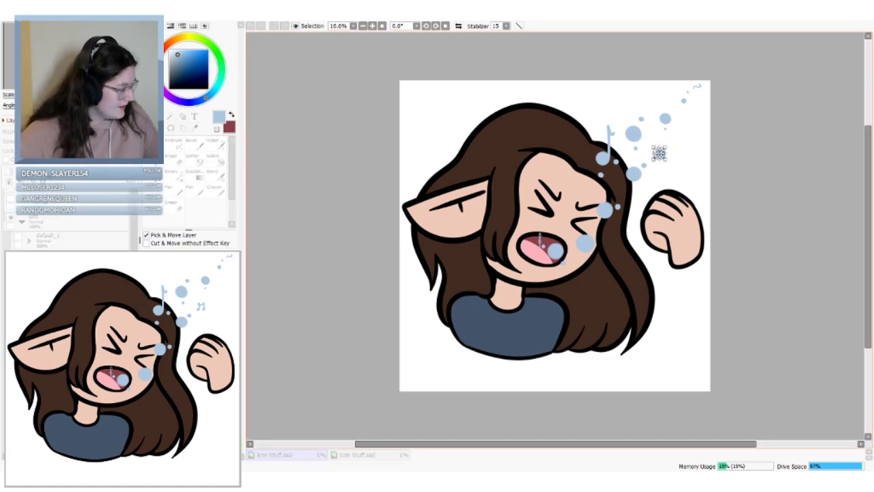
mouse_move(659, 153)
left_mouse_down()
mouse_move(674, 118)
mouse_move(668, 104)
mouse_move(683, 112)
left_mouse_up()
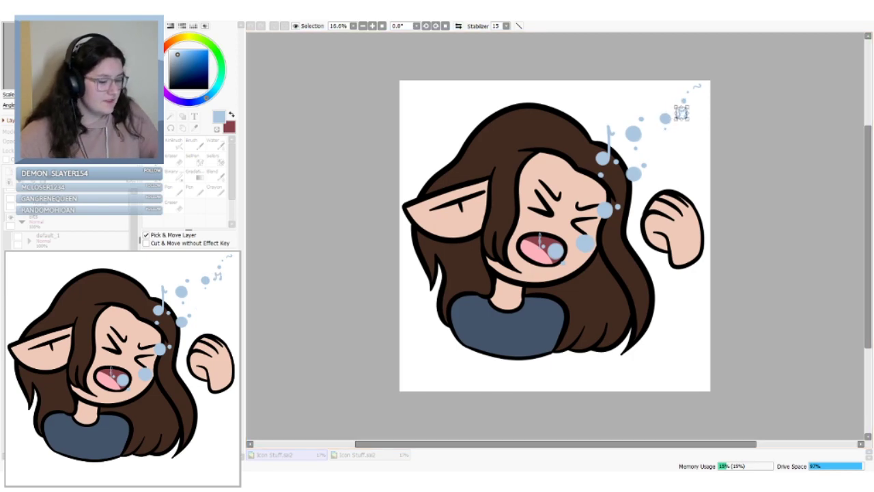
left_click(196, 188)
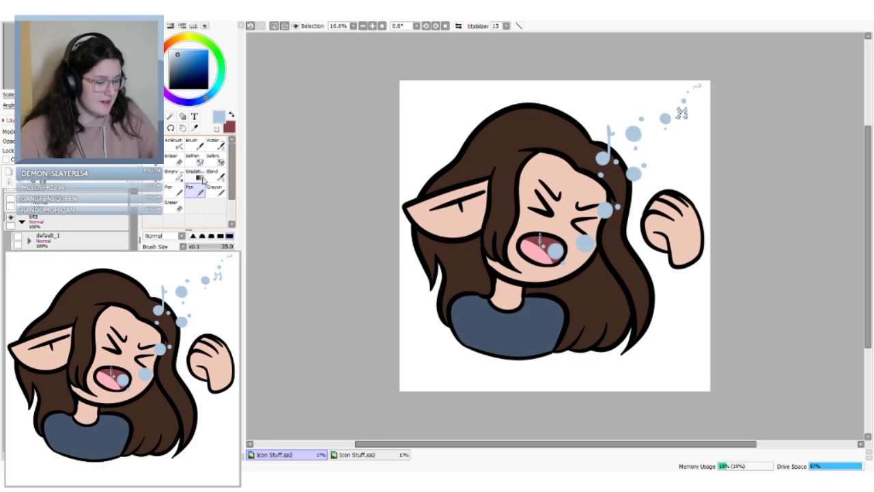
key("ctrl+d")
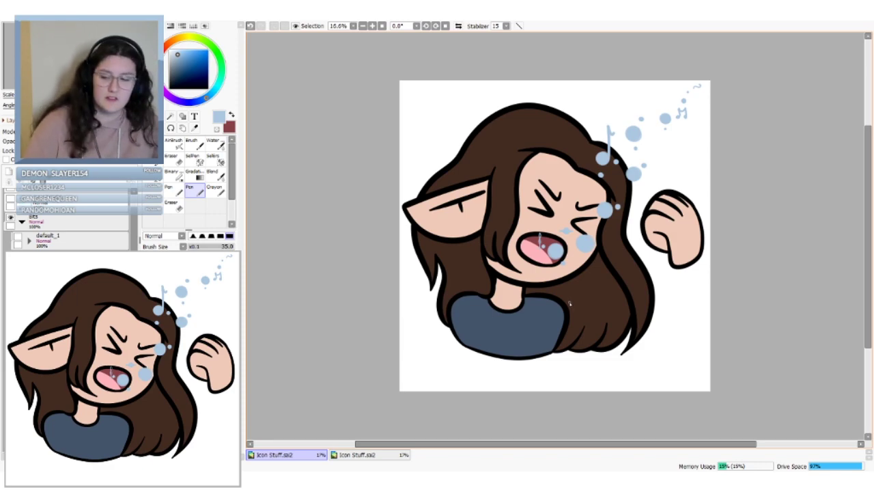
Draw a small light-blue sharp symbol over the hair beside the cheek bubble
key("ctrl+z")
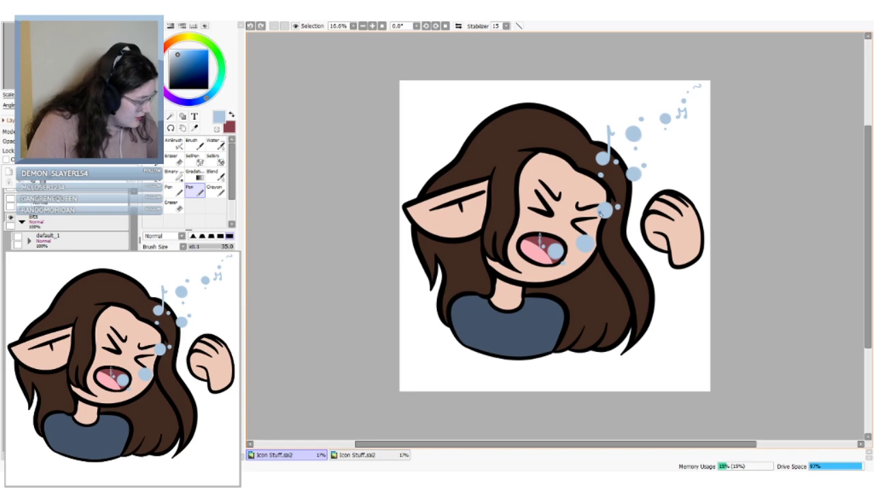
mouse_move(606, 234)
left_mouse_down()
mouse_move(601, 250)
mouse_move(614, 240)
left_mouse_up()
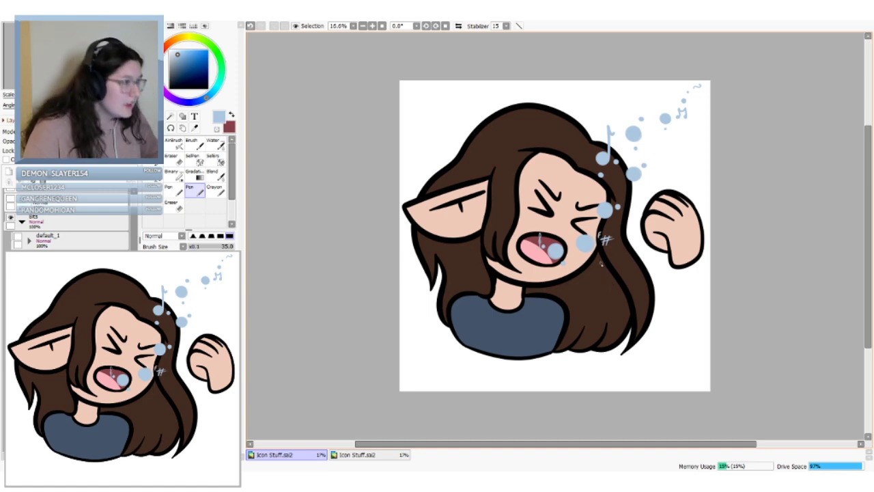
Remove the small flat-like mark and the stray dot drawn beside the sharp symbol
key("ctrl+z")
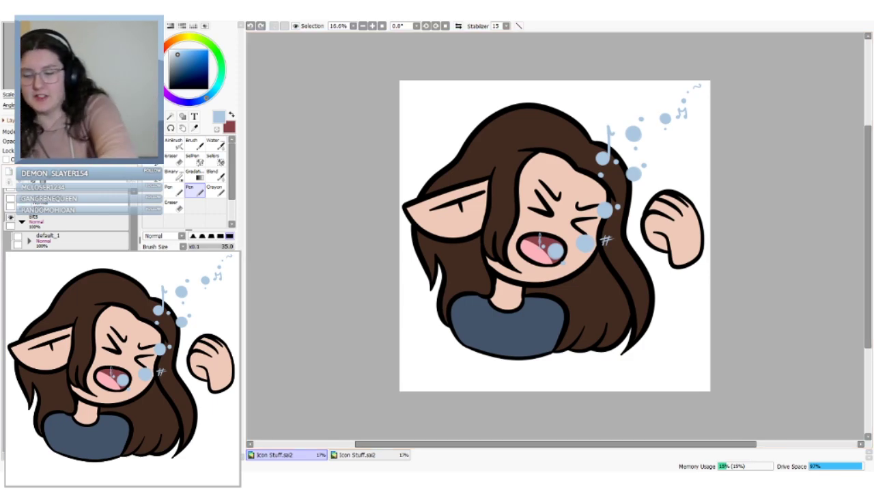
key("ctrl+y")
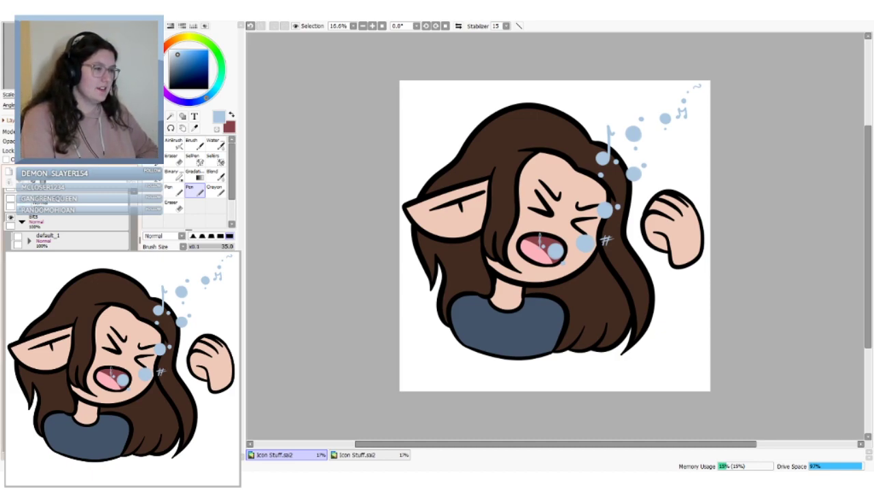
key("Delete")
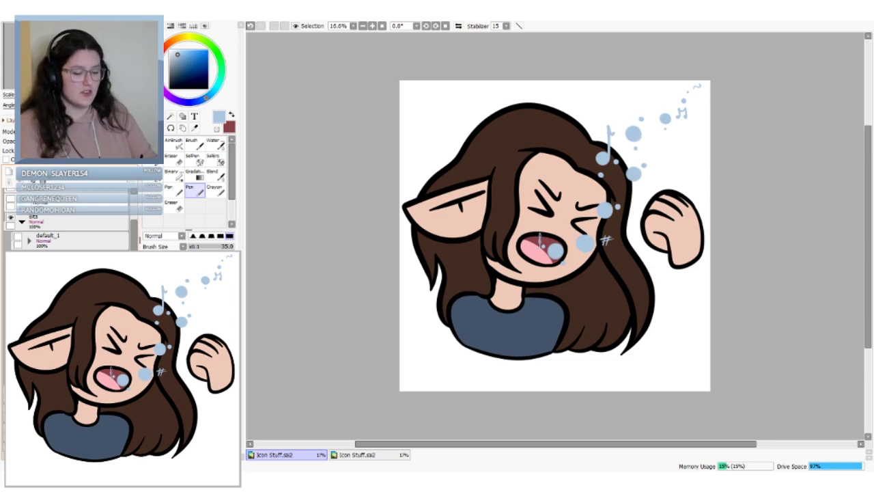
Show the cocktail-glass icon and the crying icon in turn for comparison, and return to the singing icon
left_click(18, 274)
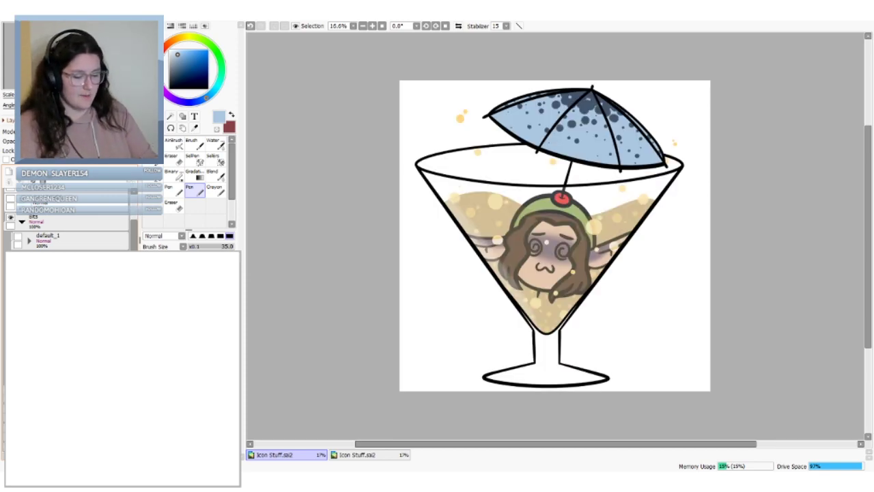
left_click(18, 274)
left_click(17, 293)
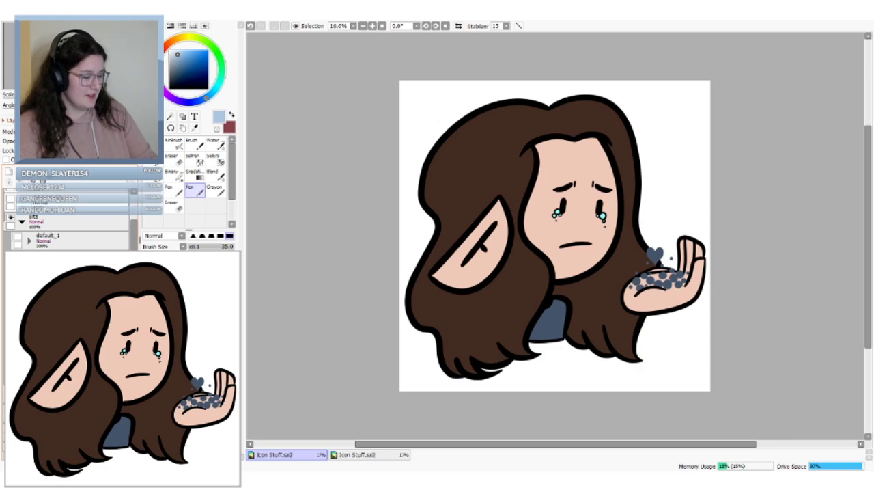
left_click(17, 292)
left_click(17, 312)
left_click(18, 293)
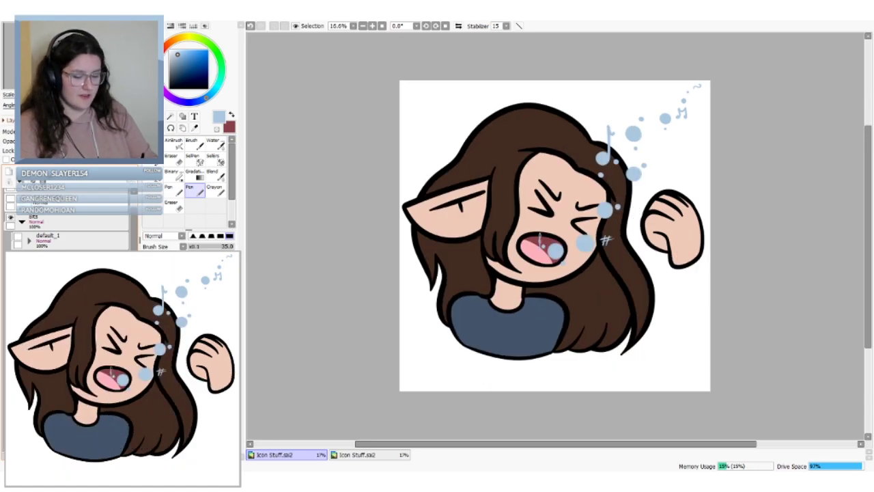
Open the Ear linework layer and select the control points of the inner-ear strokes, undoing the accidental change to the lines
left_click_drag(134, 234, 135, 263)
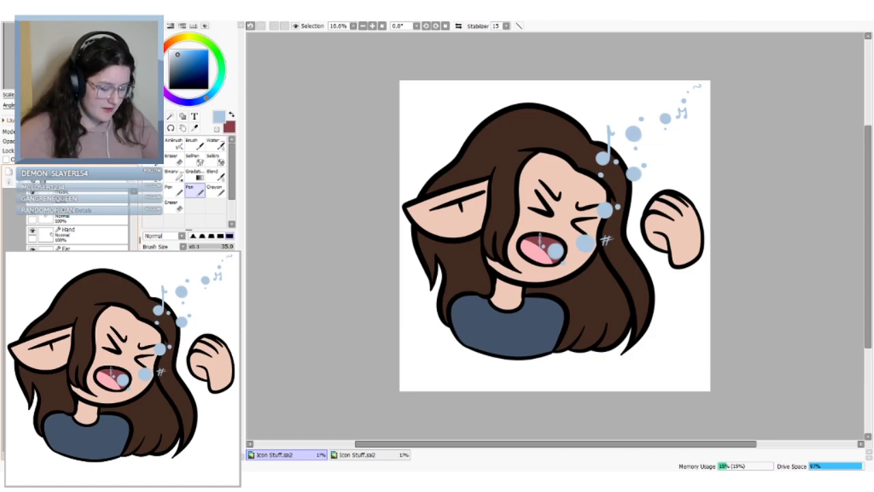
left_click(84, 249)
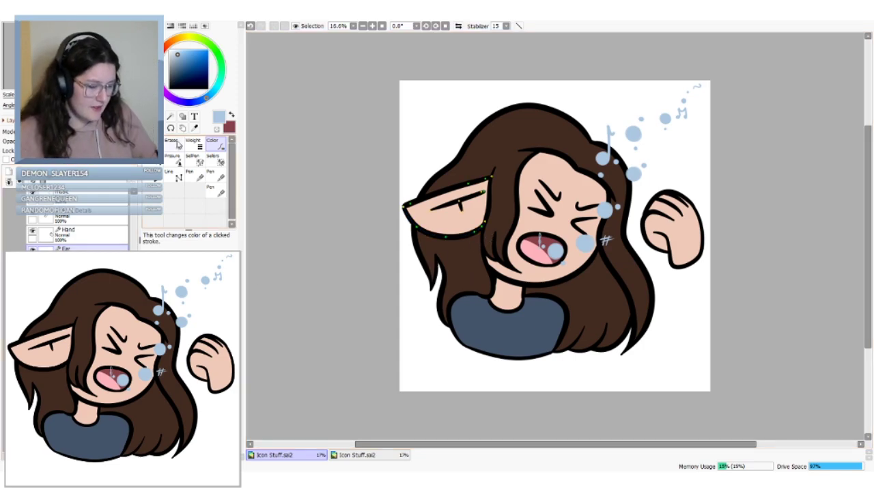
left_click(156, 161)
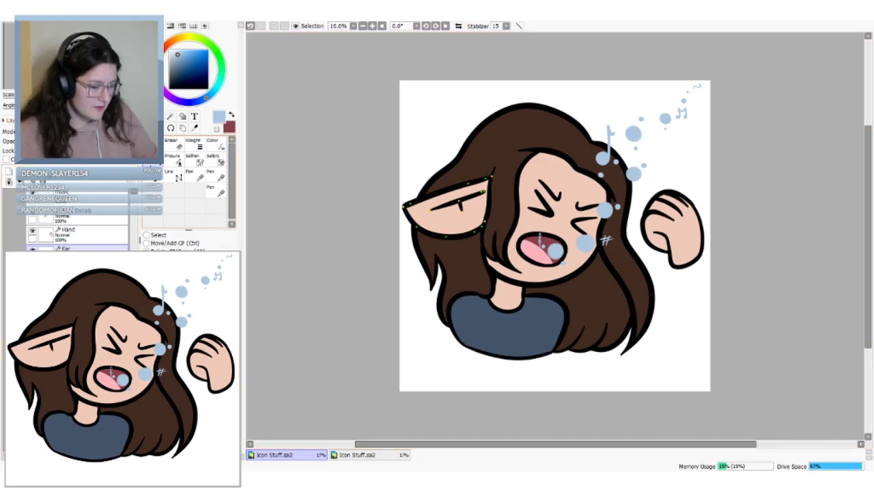
left_click(429, 211)
left_click(459, 200)
left_click(463, 211)
left_click(483, 192)
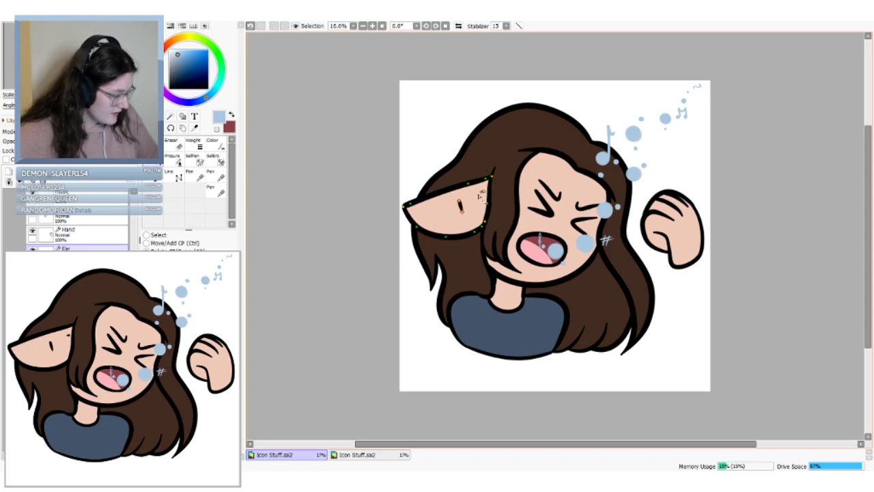
key("ctrl+z")
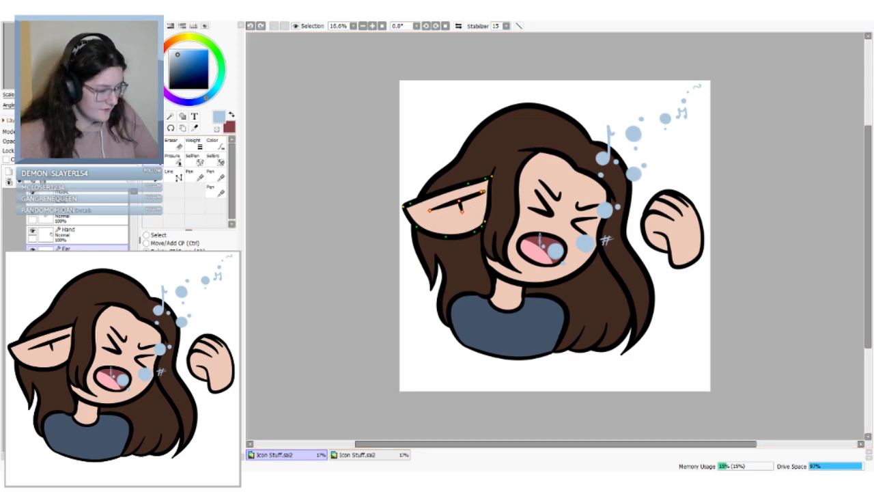
Move the selected inner-ear lines slightly down with a transform and clear the selection
left_click(147, 127)
key("ctrl+t")
left_click_drag(460, 202, 462, 206)
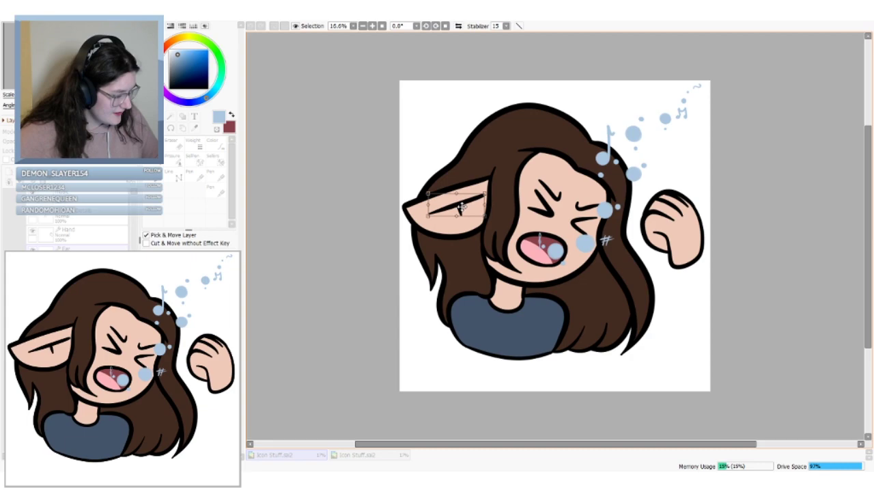
key("Return")
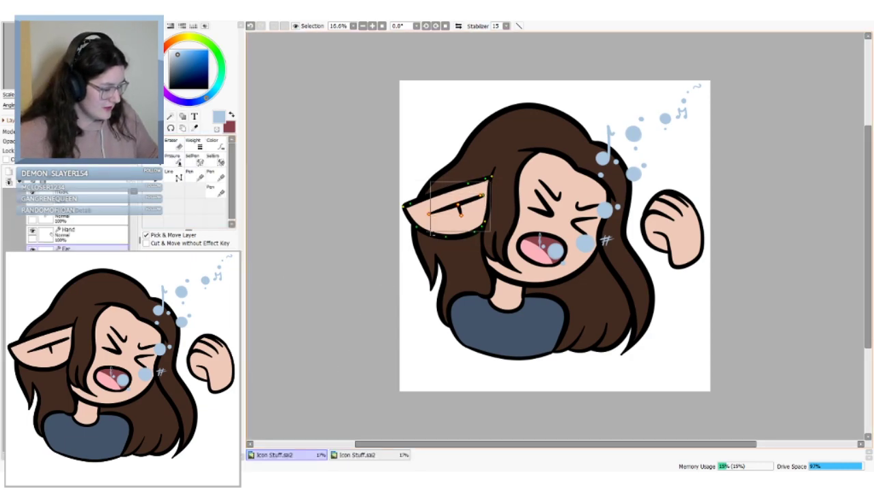
left_click(216, 172)
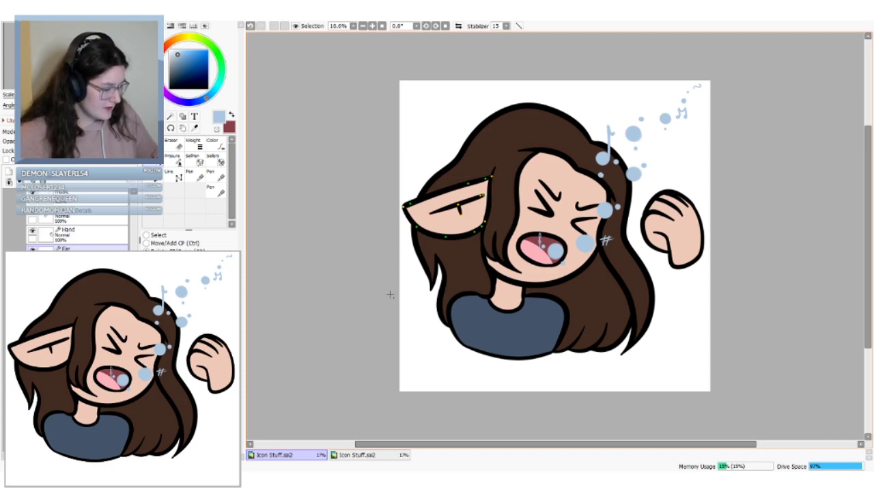
left_click(146, 234)
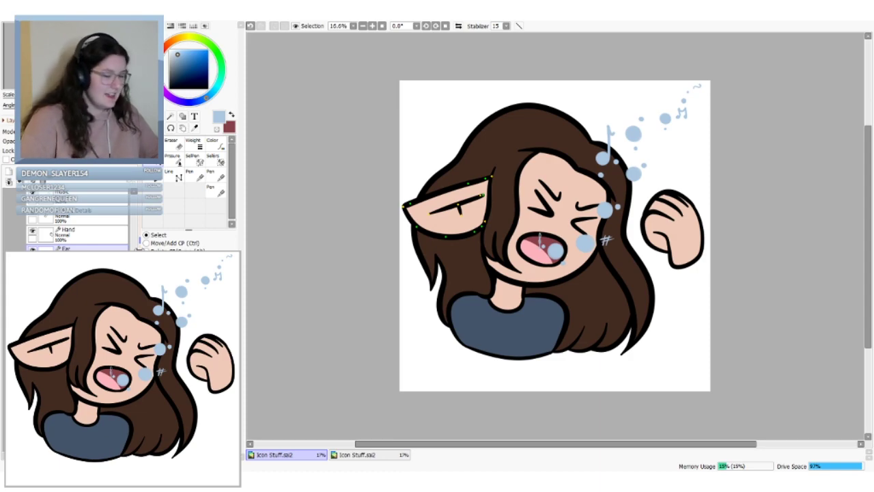
Move the whole singing icon group down to centre it vertically on the canvas, and clear the selection
key("ctrl")
scroll(76, 229, "up", 5)
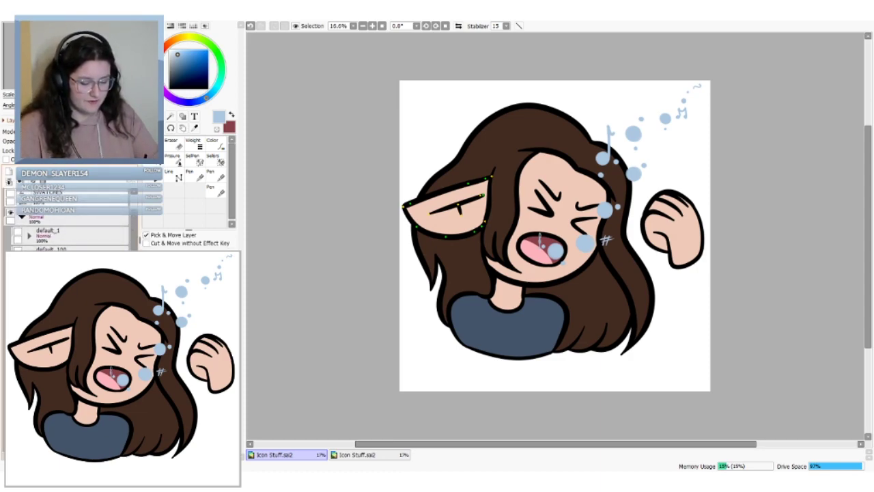
left_click(68, 196)
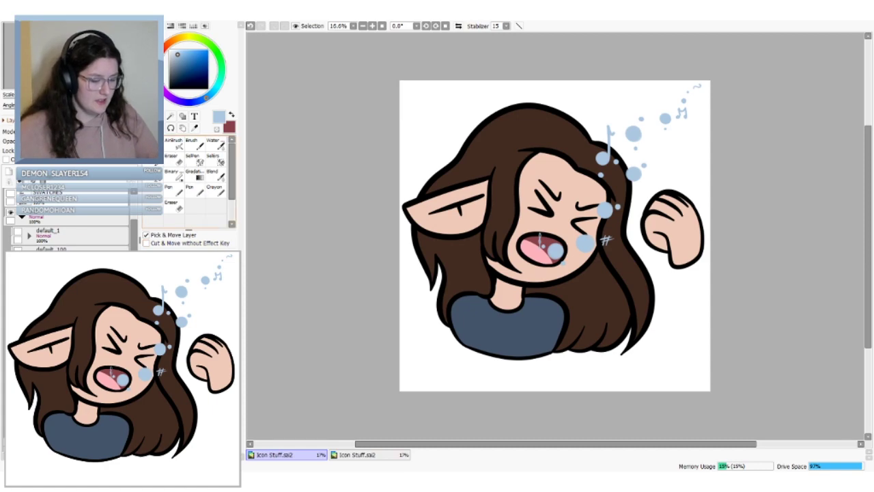
key("ctrl+t")
left_click_drag(586, 233, 589, 244)
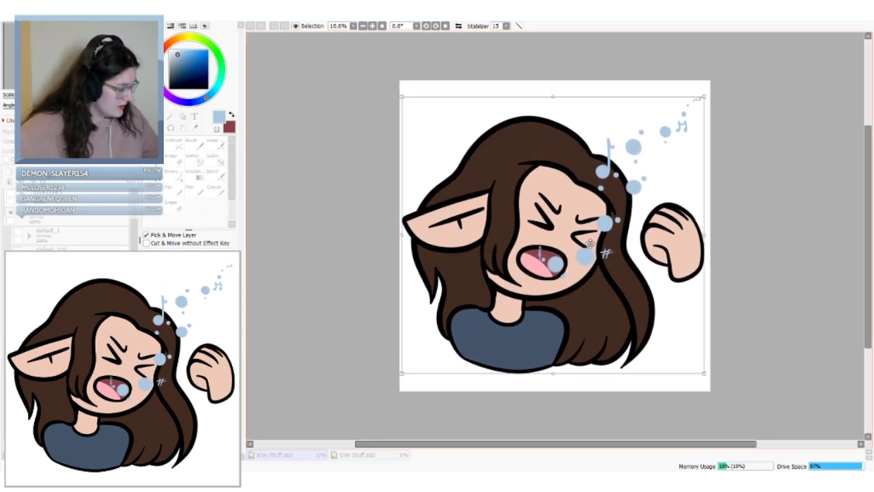
key("Return")
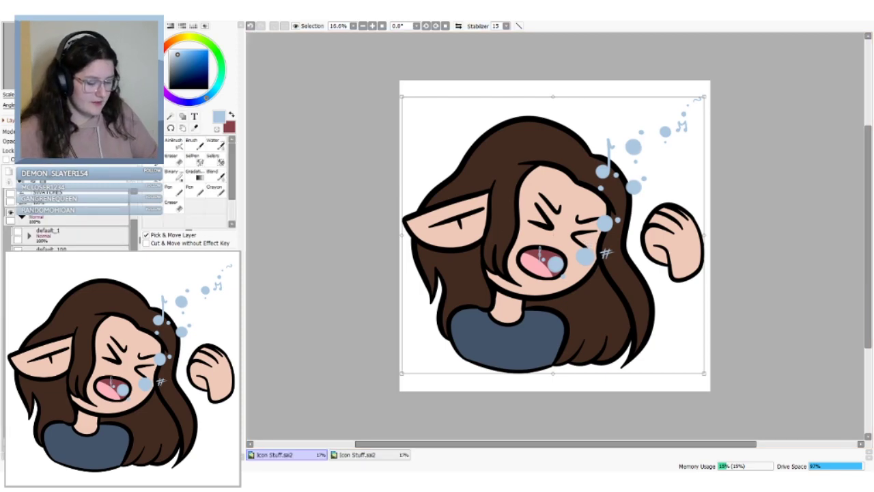
key("ctrl+d")
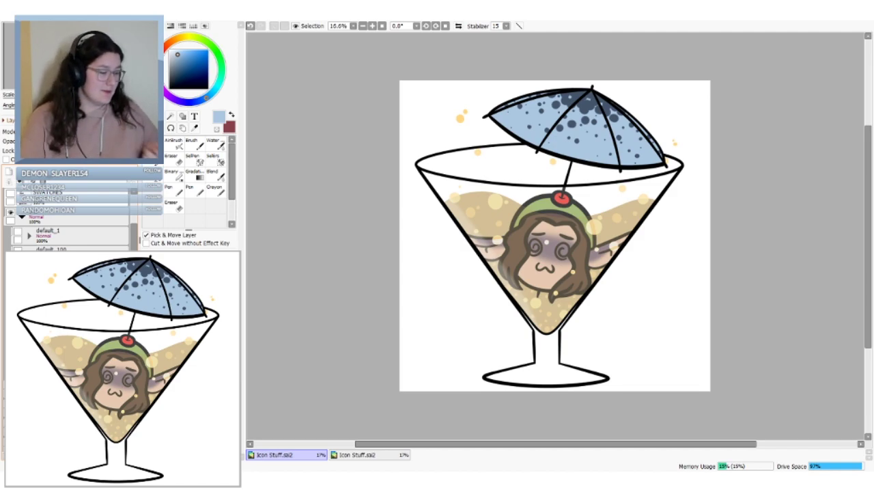
Compare the cocktail-glass icon with the repositioned singing icon and return to the singing icon
key("Delete")
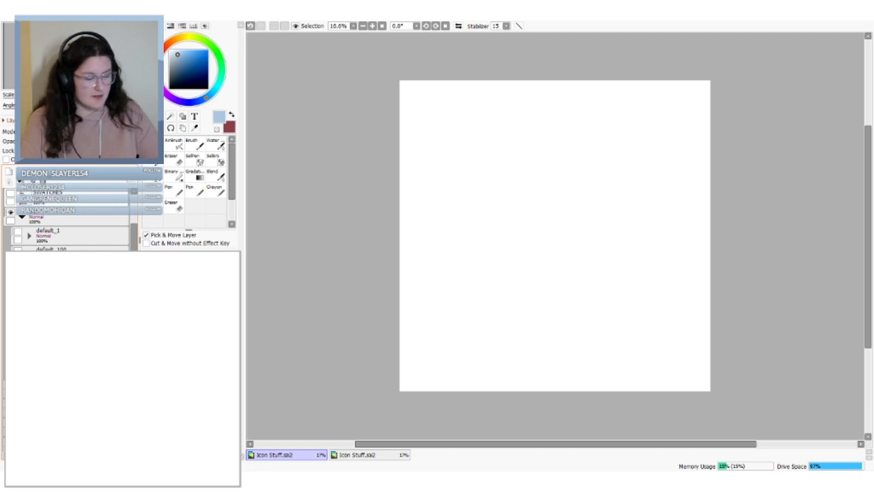
key("ctrl+z")
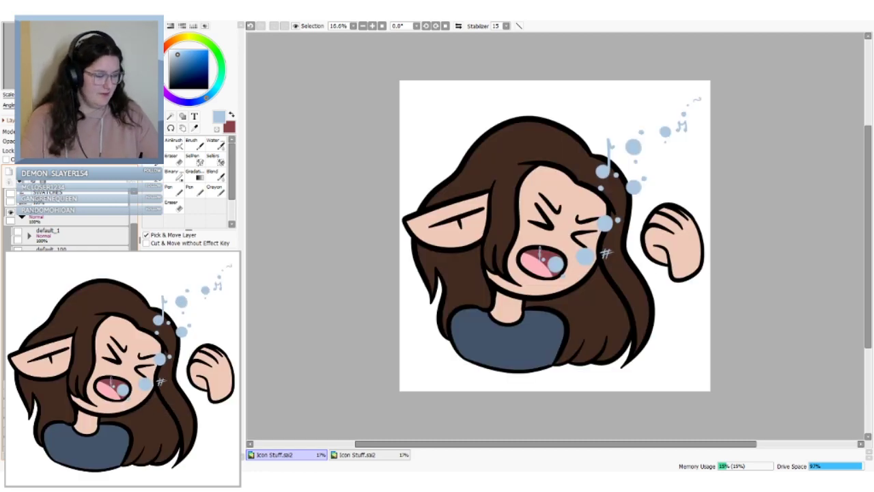
key("Delete")
key("ctrl+z")
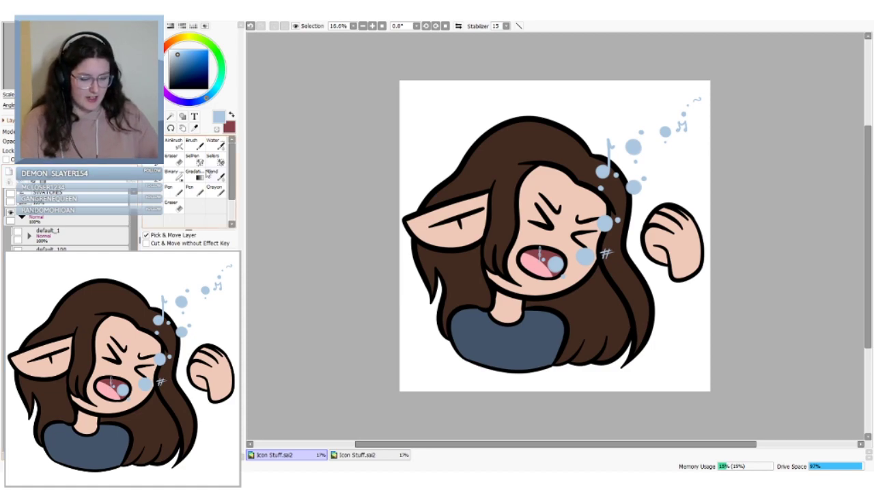
Draw a small light-blue heart with the Pen between the open mouth and the cheek bubble
left_click(193, 190)
left_click_drag(659, 125, 660, 125)
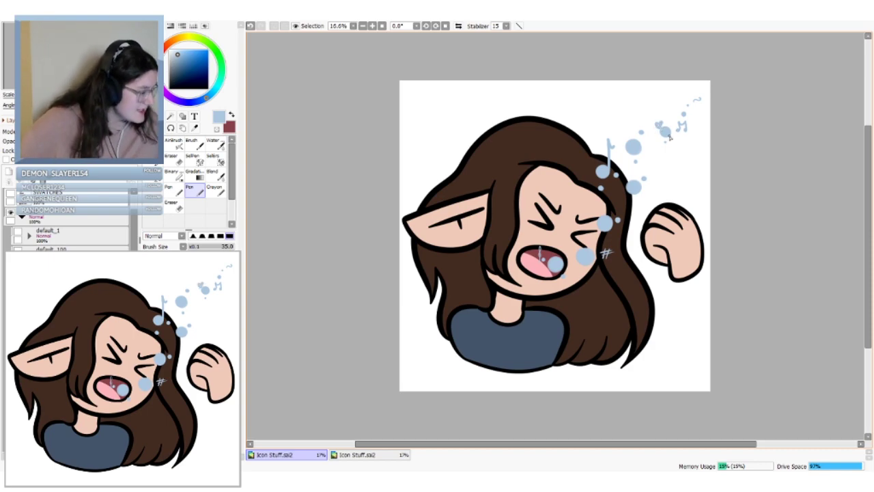
key("ctrl+z")
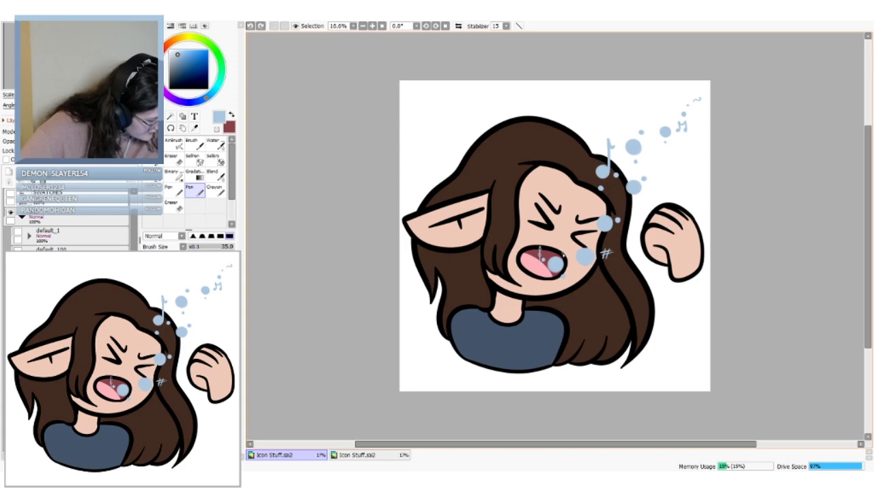
left_click_drag(571, 248, 570, 252)
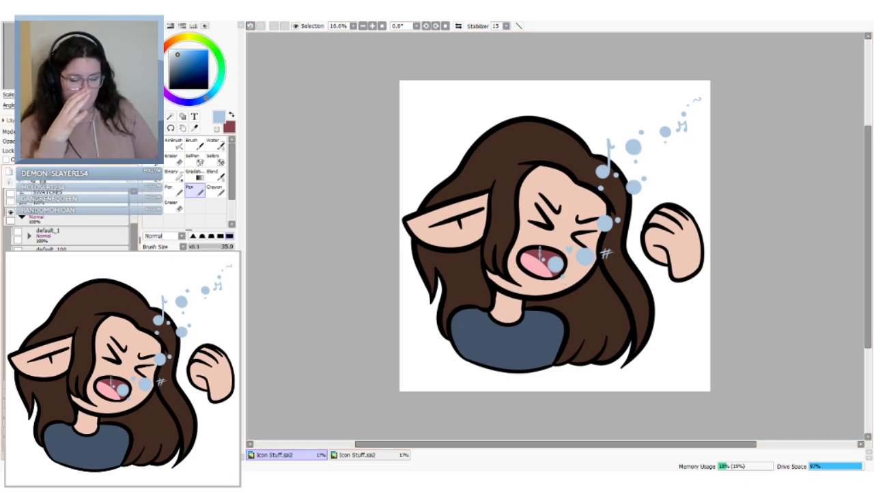
Show the cocktail-glass, crying and singing icons to review the finished icons together
left_click(18, 252)
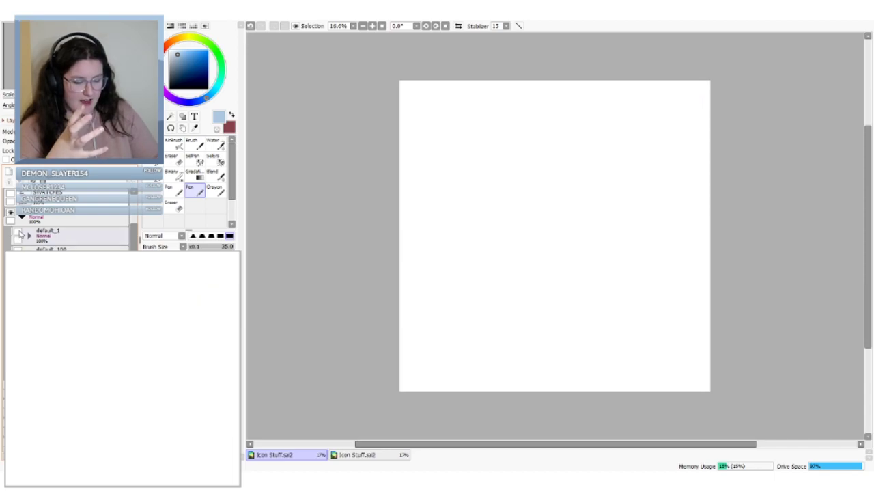
left_click(18, 306)
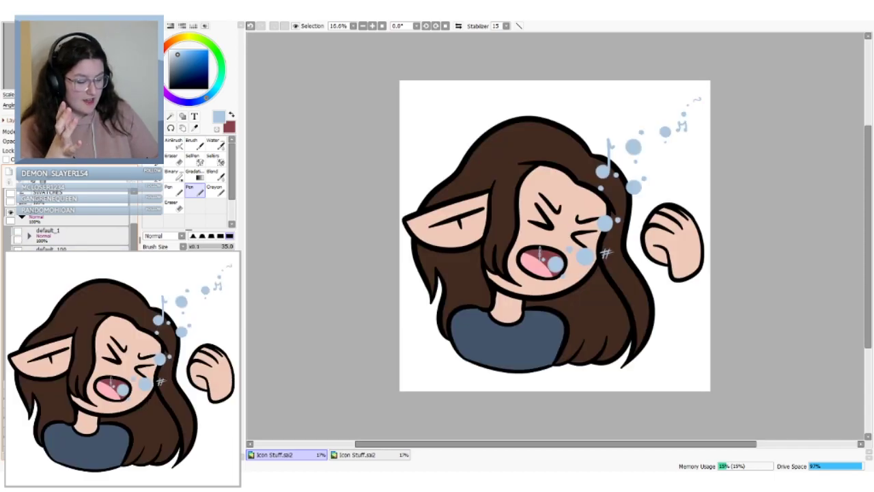
left_click(18, 287)
left_click(18, 268)
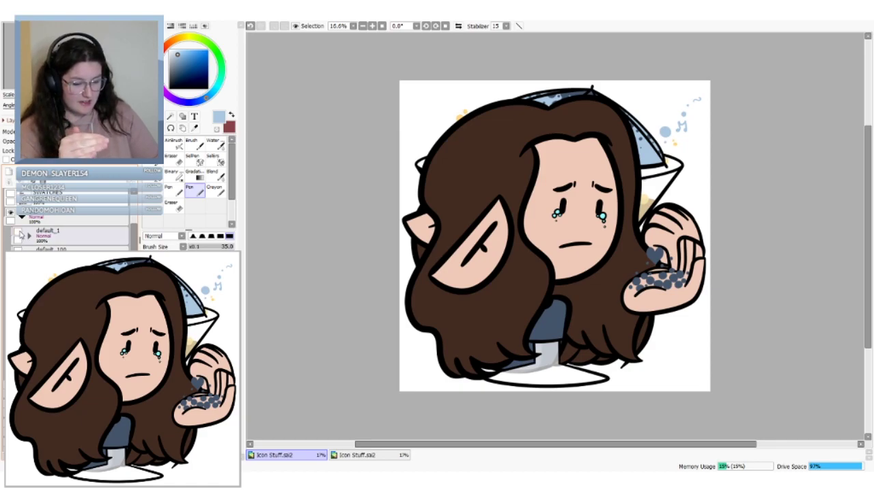
left_click(20, 234)
left_click(18, 234)
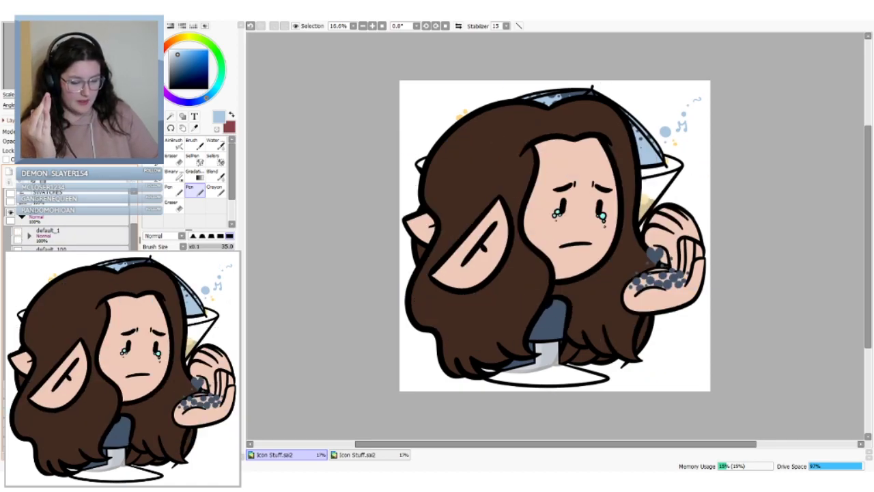
Hide the three finished icons and show the unfinished icon with the black-outlined hand
left_click(19, 253)
left_click(19, 272)
left_click(19, 290)
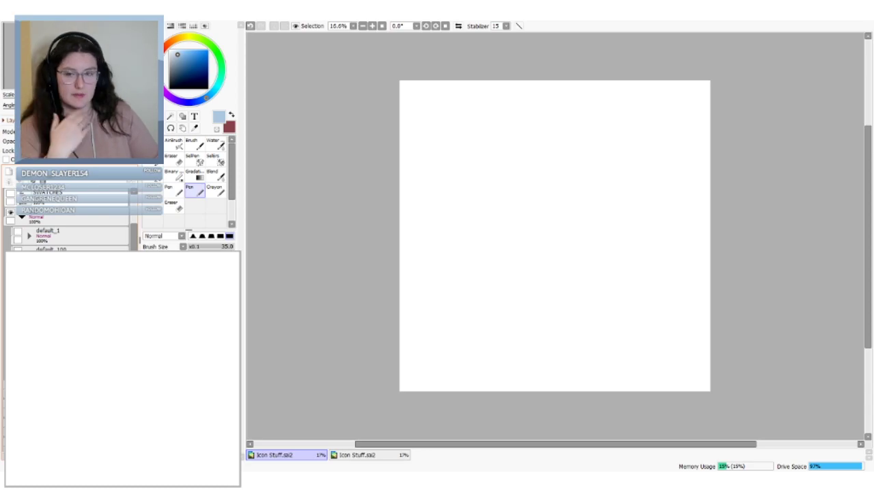
left_click(19, 251)
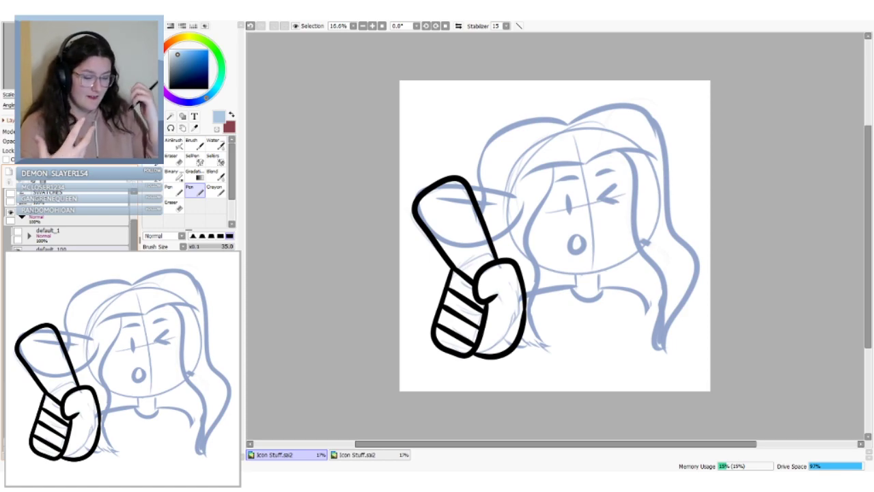
Show the hidden rough sketch layer and sample dark blue from the outline of the smaller head sketch
left_click_drag(135, 236, 134, 217)
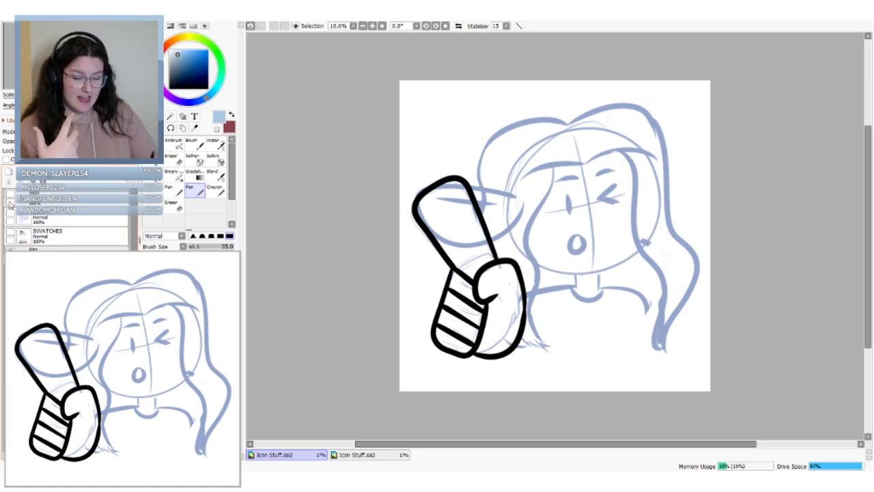
left_click(10, 211)
left_click(194, 127)
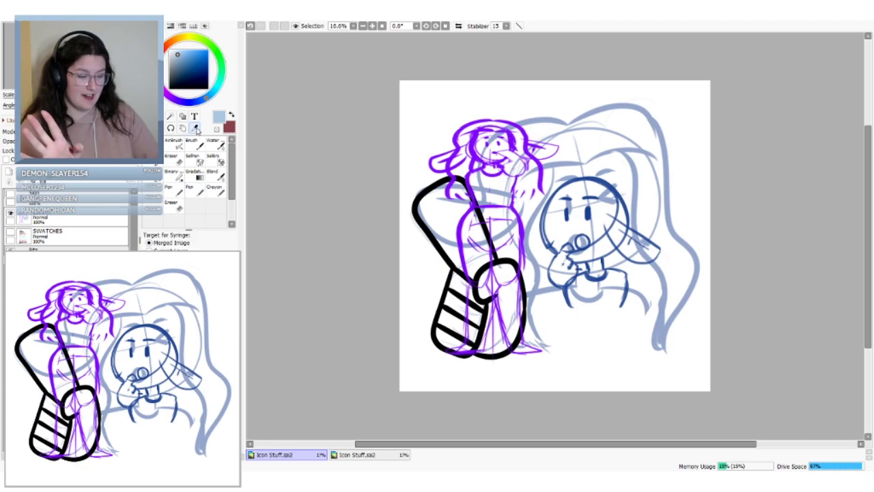
left_click(581, 177)
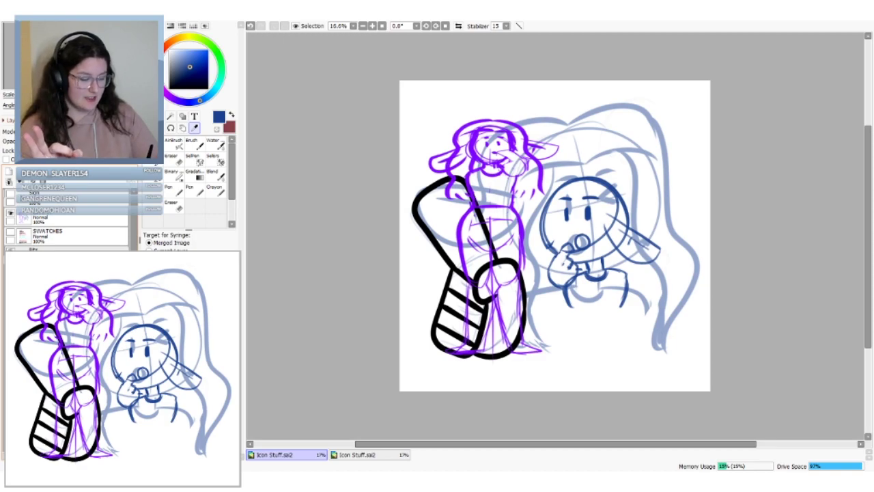
Hide the black-outlined hand and all the rough sketches to leave a blank canvas, and choose the Crayon brush
left_click(10, 289)
left_click(11, 309)
left_click(68, 328)
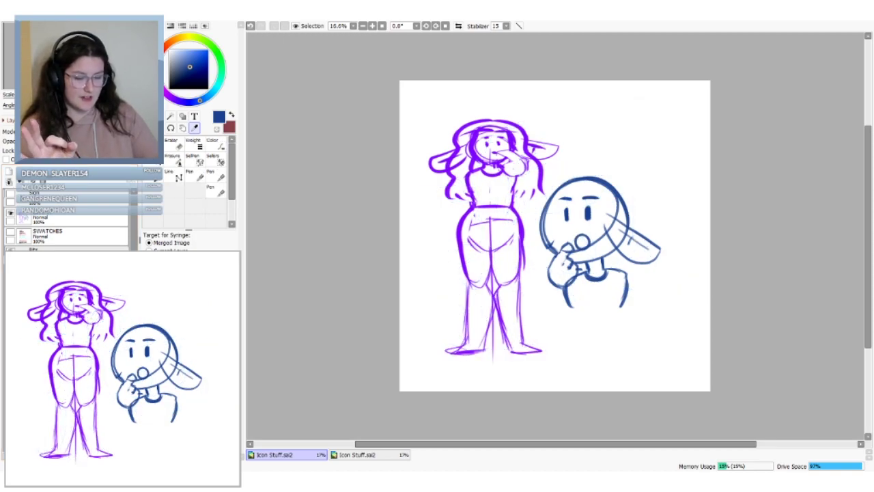
left_click(69, 307)
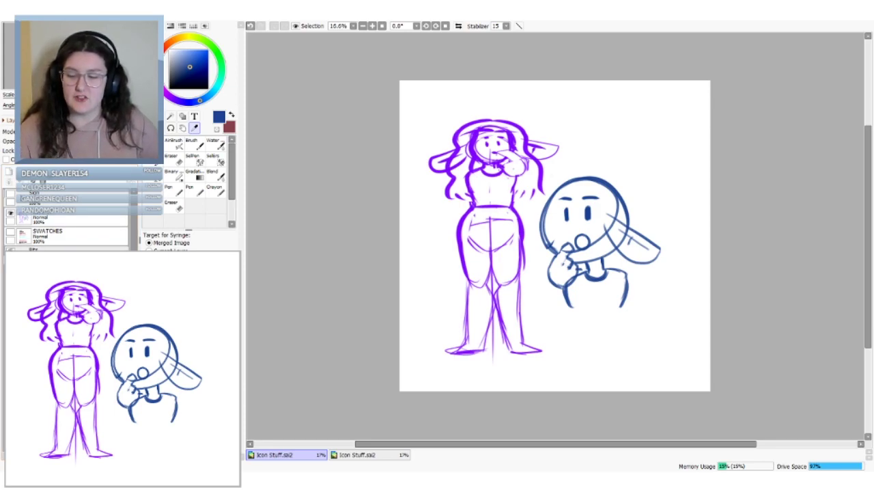
left_click(216, 191)
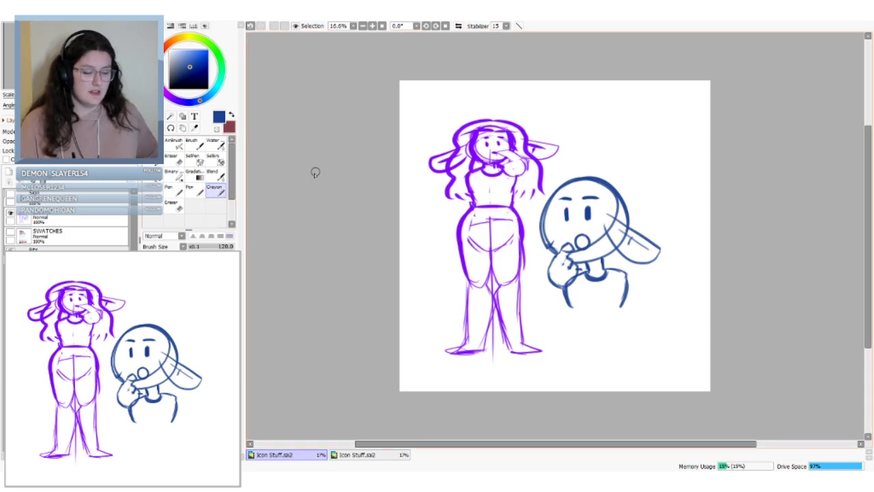
left_click(10, 213)
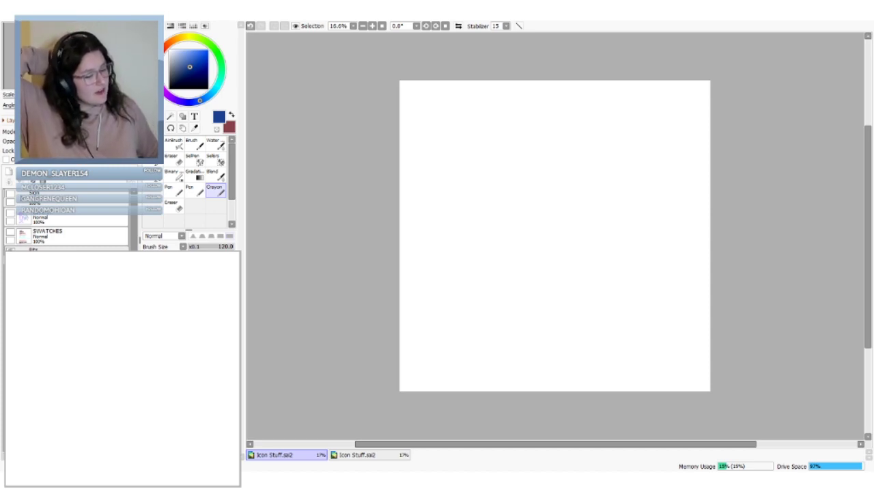
key("ctrl+z")
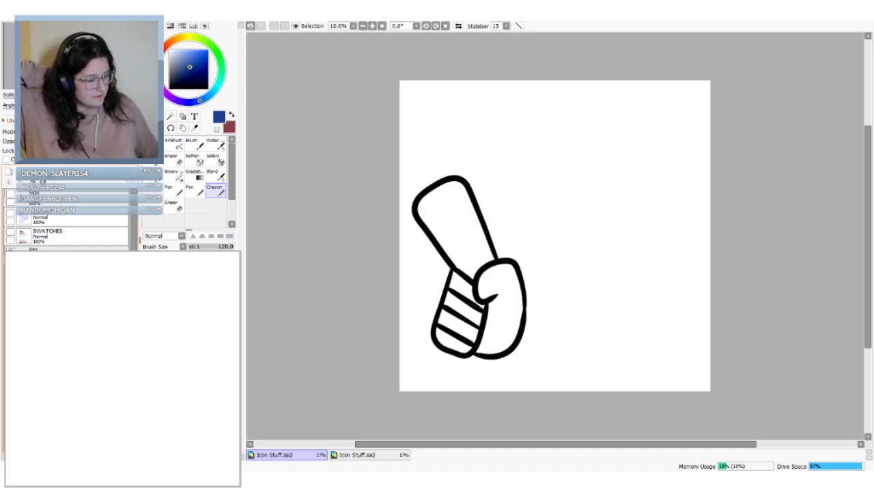
key("ctrl+y")
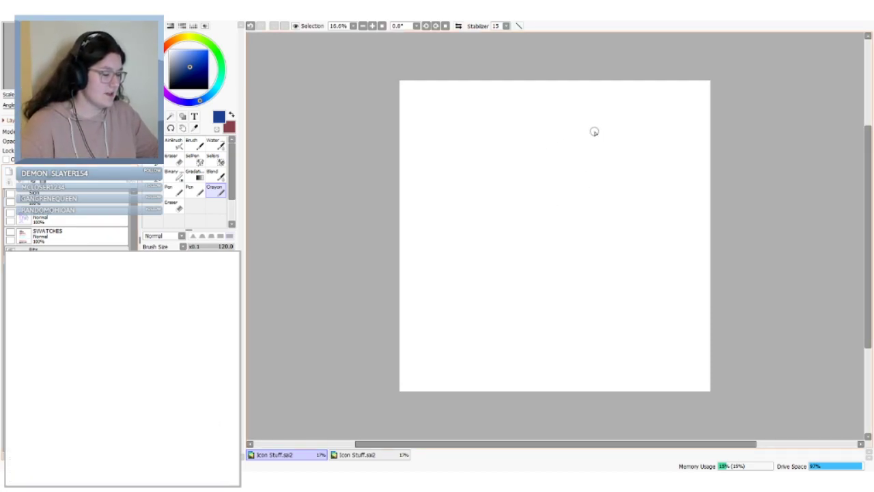
Try a rough sketch of a head circle and an arm-like shape with the handwritten words "you soulja boi"
mouse_move(567, 217)
left_mouse_down()
mouse_move(635, 183)
mouse_move(574, 228)
mouse_move(554, 122)
mouse_move(639, 164)
mouse_move(596, 260)
mouse_move(570, 128)
left_mouse_up()
key("ctrl+z")
key("ctrl+z")
key("ctrl+z")
key("ctrl+z")
mouse_move(486, 133)
left_mouse_down()
mouse_move(447, 183)
mouse_move(498, 134)
mouse_move(482, 133)
mouse_move(442, 183)
left_mouse_up()
key("ctrl+z")
key("ctrl+z")
key("ctrl+z")
mouse_move(544, 309)
left_mouse_down()
mouse_move(555, 260)
mouse_move(615, 238)
mouse_move(606, 315)
left_mouse_up()
mouse_move(579, 232)
left_mouse_down()
mouse_move(608, 156)
mouse_move(610, 228)
mouse_move(637, 241)
mouse_move(602, 331)
left_mouse_up()
mouse_move(566, 232)
left_mouse_down()
mouse_move(578, 289)
mouse_move(560, 315)
left_mouse_up()
mouse_move(556, 131)
left_mouse_down()
mouse_move(579, 118)
mouse_move(577, 126)
mouse_move(597, 127)
mouse_move(608, 108)
mouse_move(620, 111)
mouse_move(581, 160)
mouse_move(628, 122)
mouse_move(639, 124)
mouse_move(634, 139)
mouse_move(656, 126)
left_mouse_up()
mouse_move(601, 171)
left_mouse_down()
mouse_move(616, 193)
mouse_move(647, 179)
left_mouse_up()
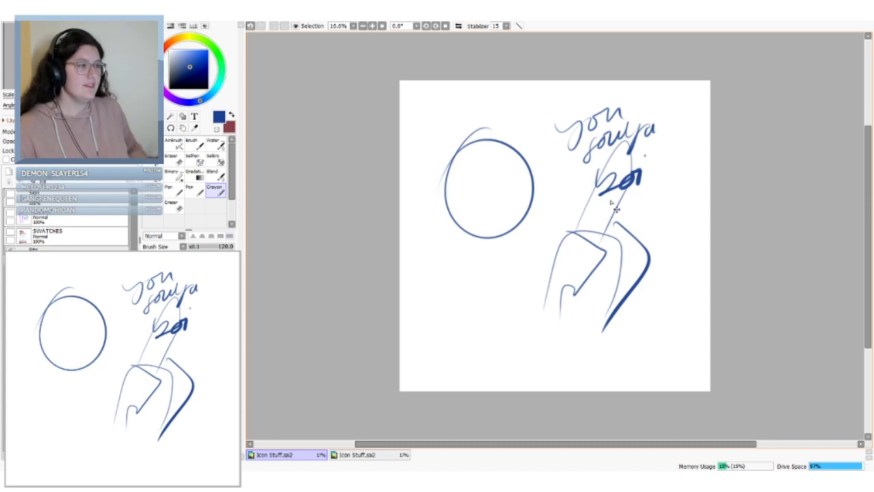
Undo all strokes of the circle, arm shape and handwriting, plus a test dot, until the canvas is blank
key("ctrl+z")
key("ctrl+z")
key("ctrl+z")
key("ctrl+z")
key("ctrl+z")
key("ctrl+z")
key("ctrl+z")
key("ctrl+z")
key("ctrl+z")
key("ctrl+z")
key("ctrl+z")
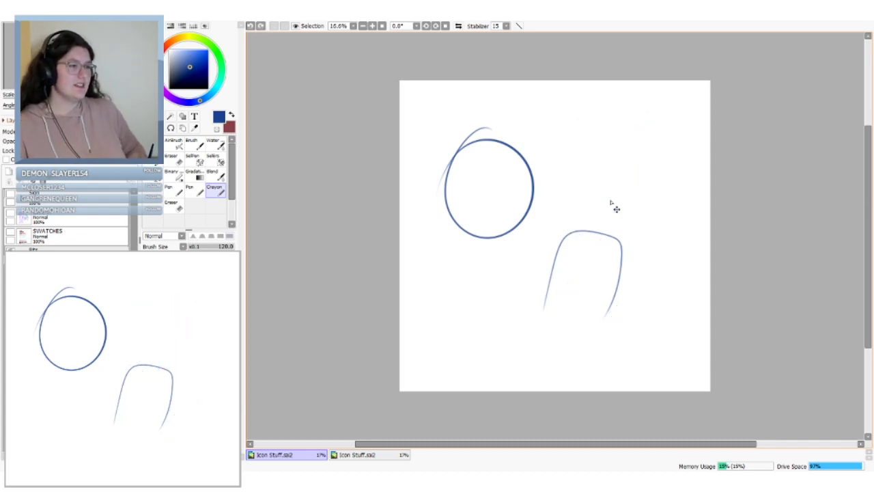
key("ctrl+z")
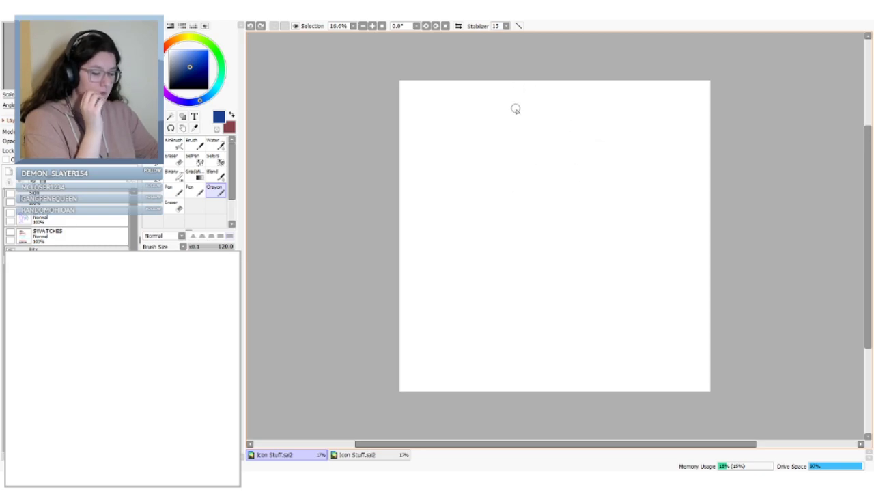
left_click(423, 98)
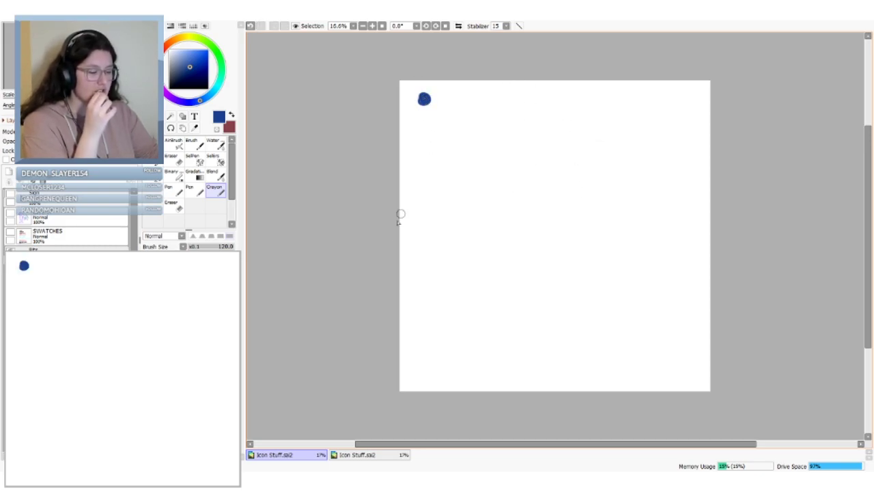
key("ctrl+z")
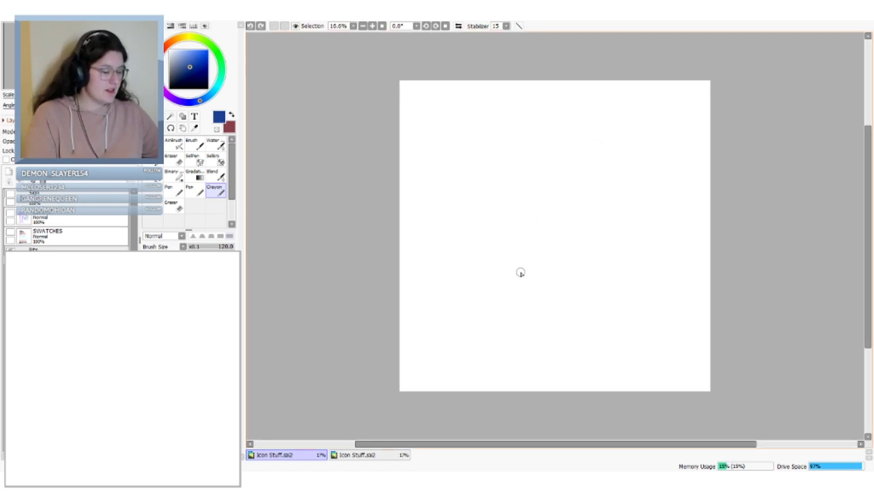
Try a dark-blue stick figure with an oval head, one arm raised with a round fist, a torso and two legs
left_click_drag(520, 234, 520, 281)
left_click_drag(520, 322, 521, 331)
mouse_move(521, 236)
left_mouse_down()
mouse_move(558, 252)
mouse_move(562, 303)
left_mouse_up()
key("ctrl+z")
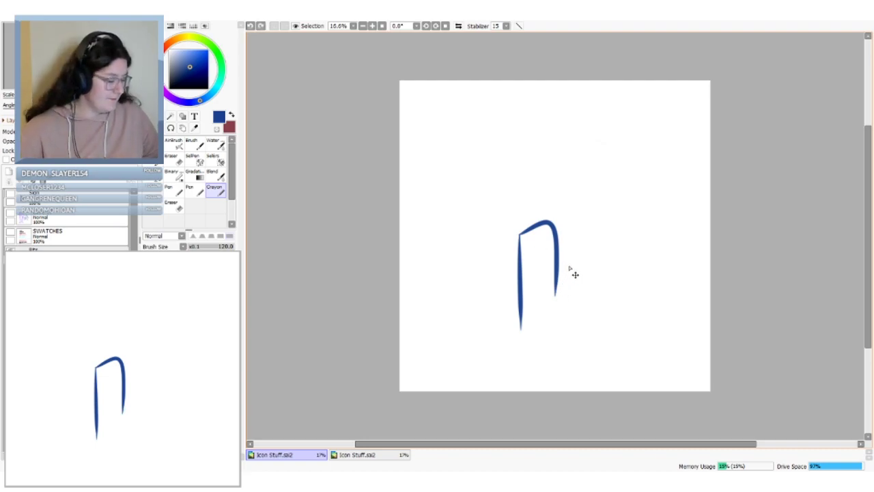
left_click_drag(520, 235, 532, 163)
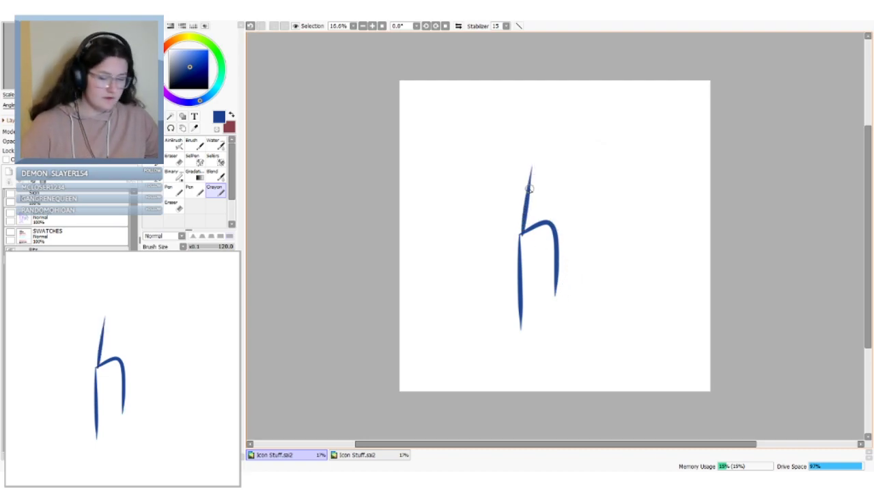
key("ctrl+z")
left_click_drag(525, 227, 535, 154)
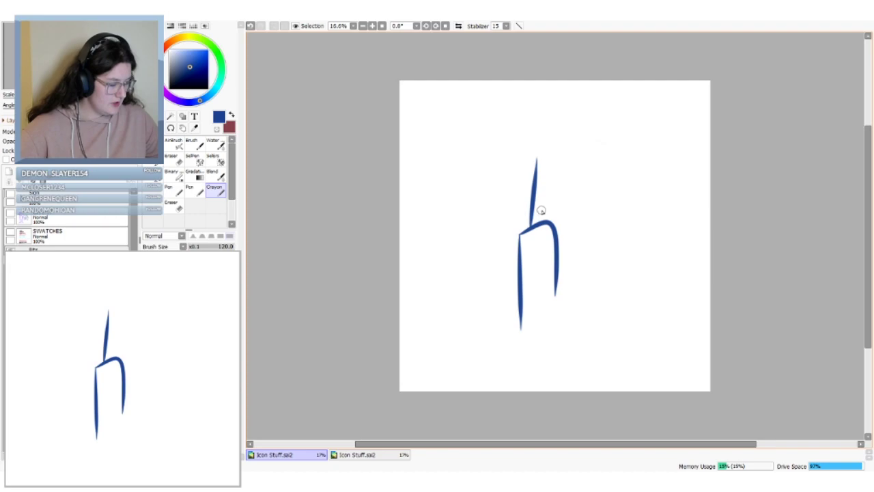
left_click_drag(522, 318, 523, 355)
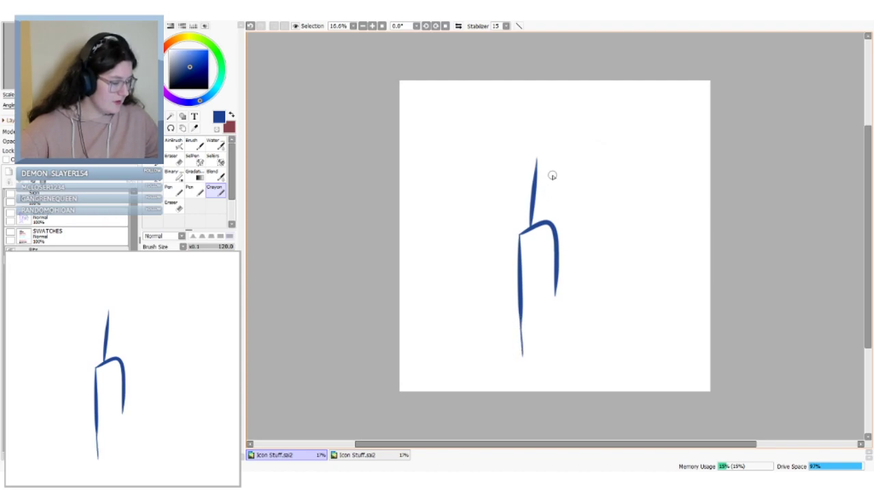
mouse_move(538, 155)
left_mouse_down()
mouse_move(517, 131)
mouse_move(530, 125)
mouse_move(500, 144)
mouse_move(505, 79)
left_mouse_up()
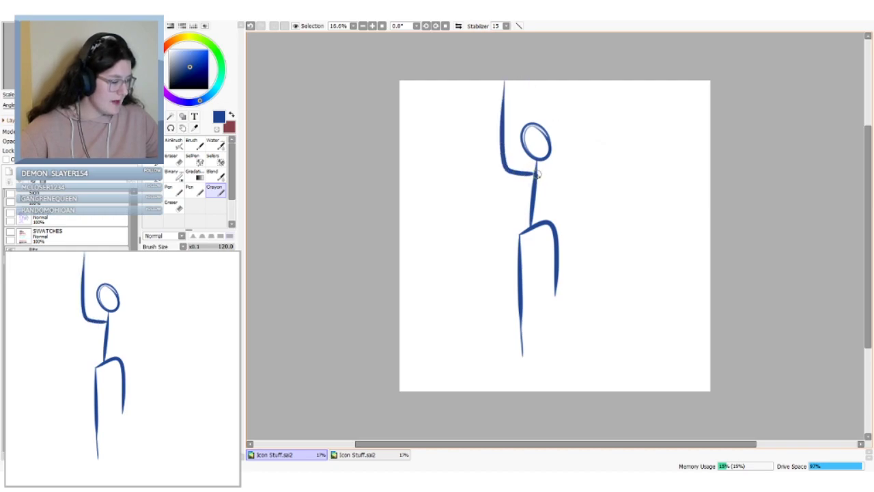
mouse_move(536, 171)
left_mouse_down()
mouse_move(554, 171)
mouse_move(556, 228)
left_mouse_up()
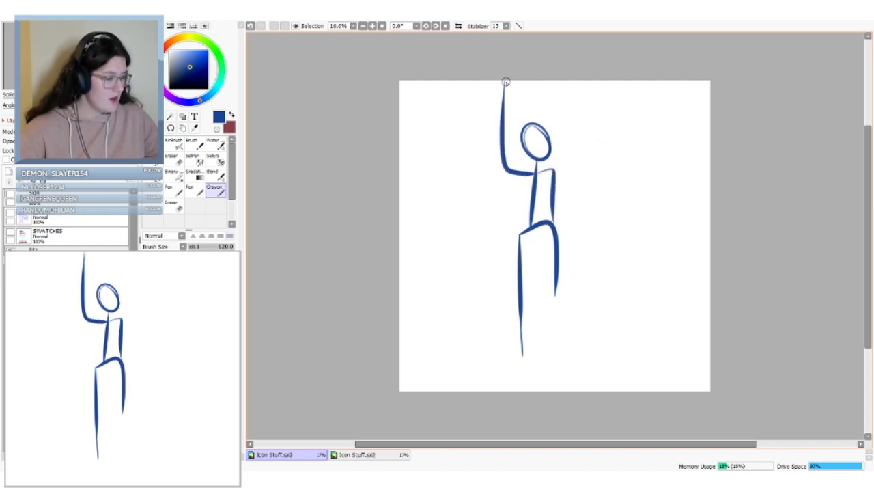
left_click_drag(507, 82, 506, 80)
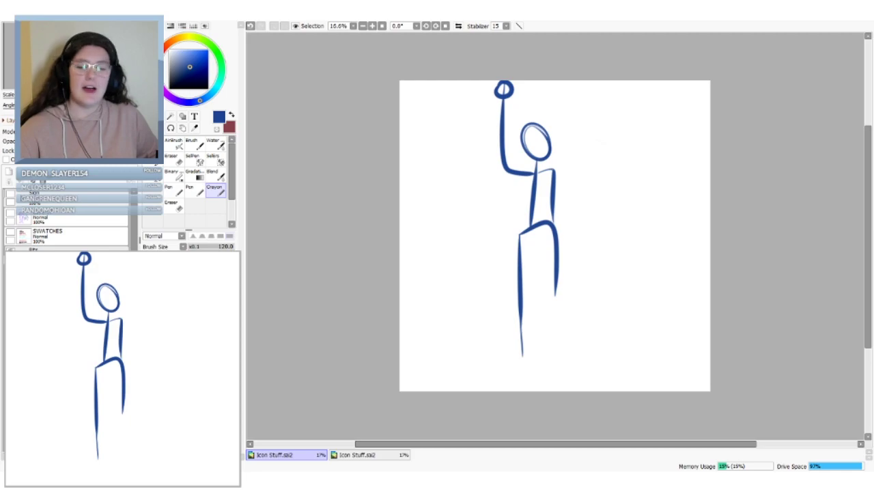
Undo every stroke of the stick figure until the canvas is blank
key("ctrl+z")
key("ctrl+z")
key("ctrl+z")
key("ctrl+z")
key("ctrl+z")
key("ctrl+z")
key("ctrl+z")
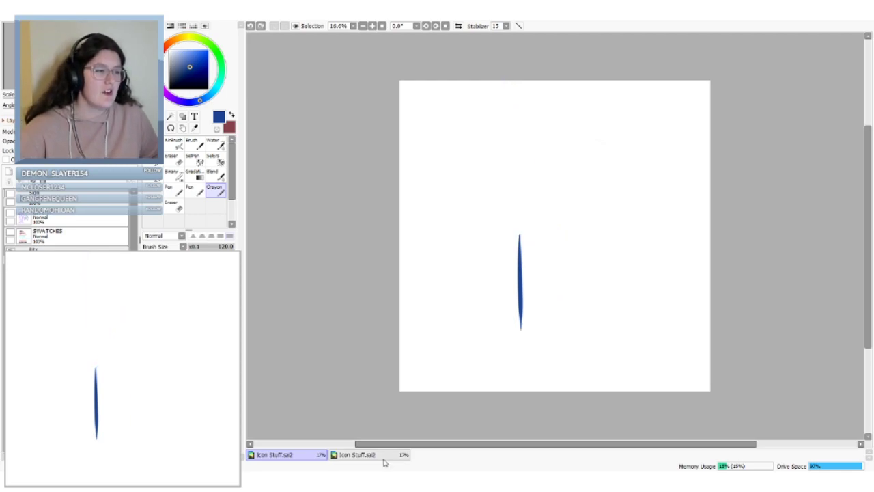
key("ctrl+z")
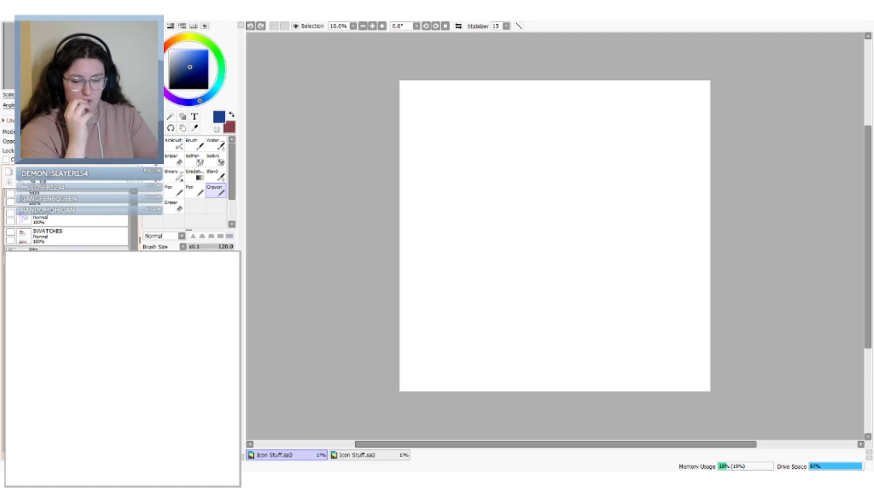
left_click_drag(133, 232, 134, 300)
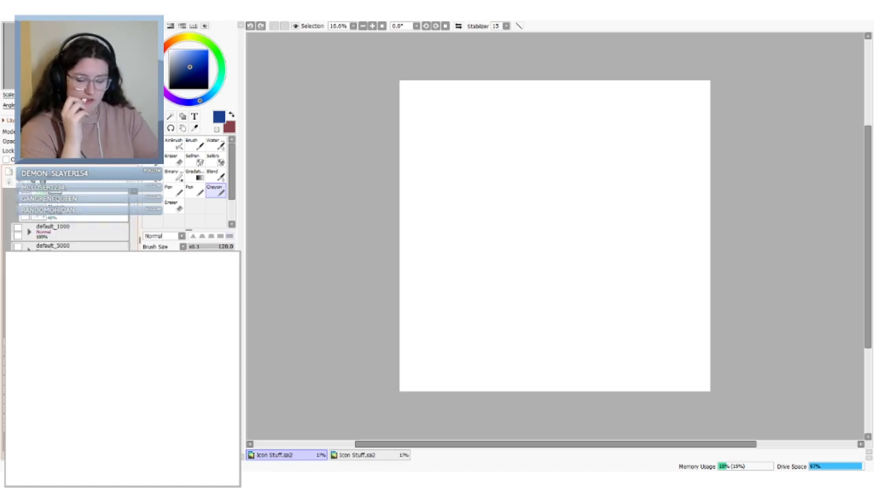
left_click(18, 265)
left_click(18, 265)
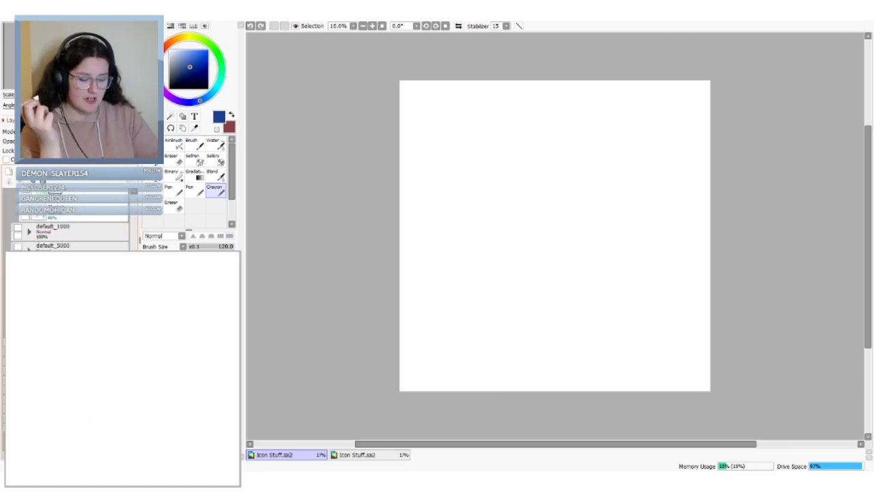
left_click(18, 284)
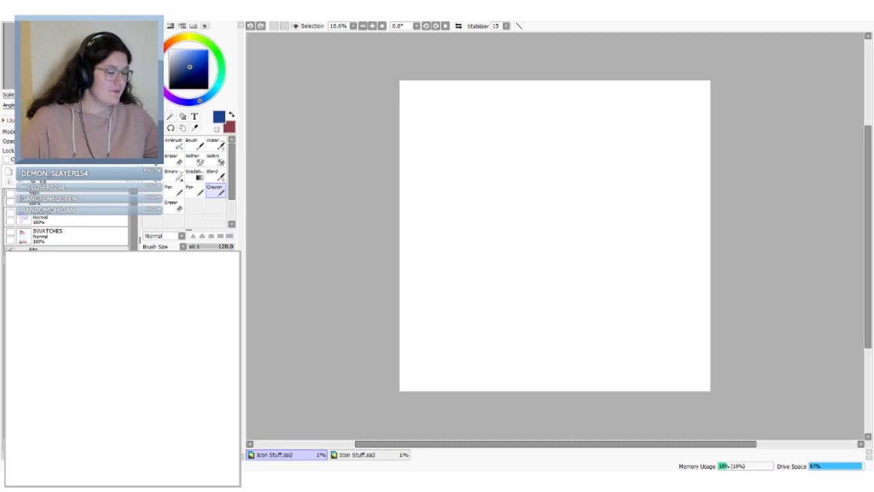
Try a loose multi-pass head circle with the Crayon at brush size 80
left_click(216, 176)
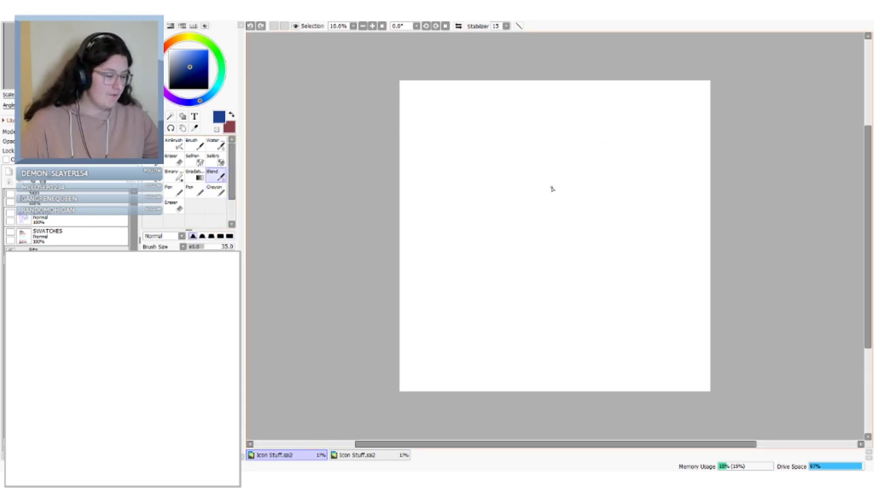
left_click(229, 236)
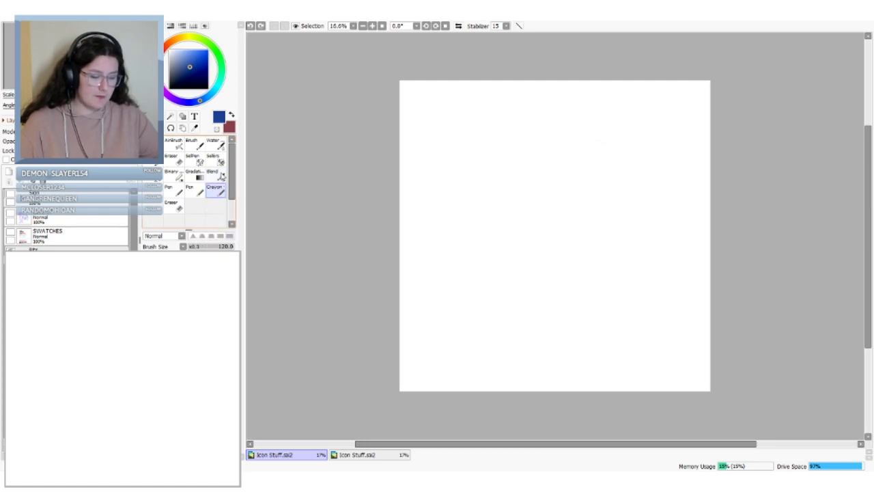
left_click(217, 192)
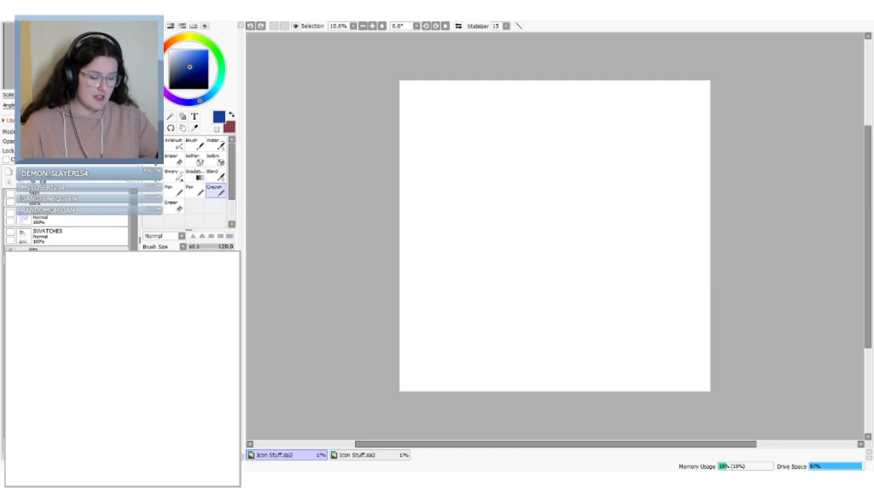
key("bracketleft")
key("bracketleft")
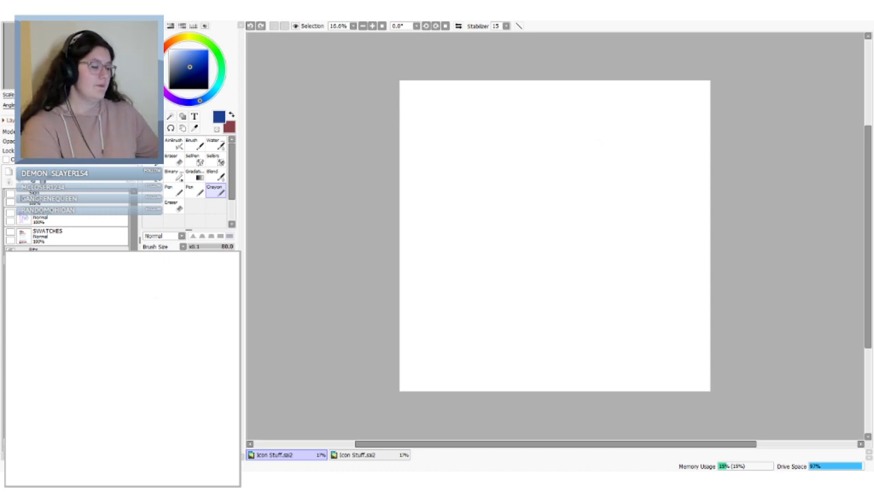
mouse_move(566, 128)
left_mouse_down()
mouse_move(544, 260)
mouse_move(552, 145)
mouse_move(563, 265)
mouse_move(499, 177)
mouse_move(604, 239)
mouse_move(490, 200)
mouse_move(620, 196)
mouse_move(529, 267)
left_mouse_up()
key("ctrl+z")
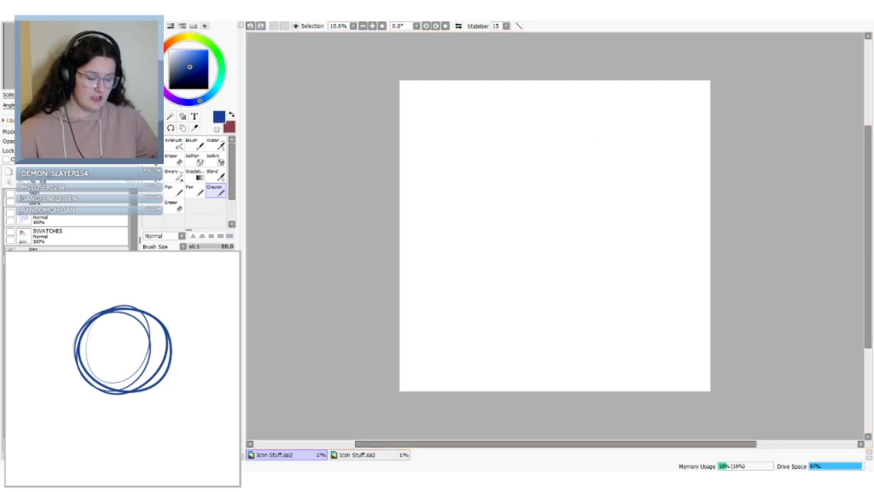
Set the Crayon brush size to 120 and draw one large dark-blue head circle near the centre of the canvas
key("bracketright")
key("bracketright")
mouse_move(555, 159)
left_mouse_down()
mouse_move(486, 223)
mouse_move(606, 218)
mouse_move(485, 203)
mouse_move(610, 241)
left_mouse_up()
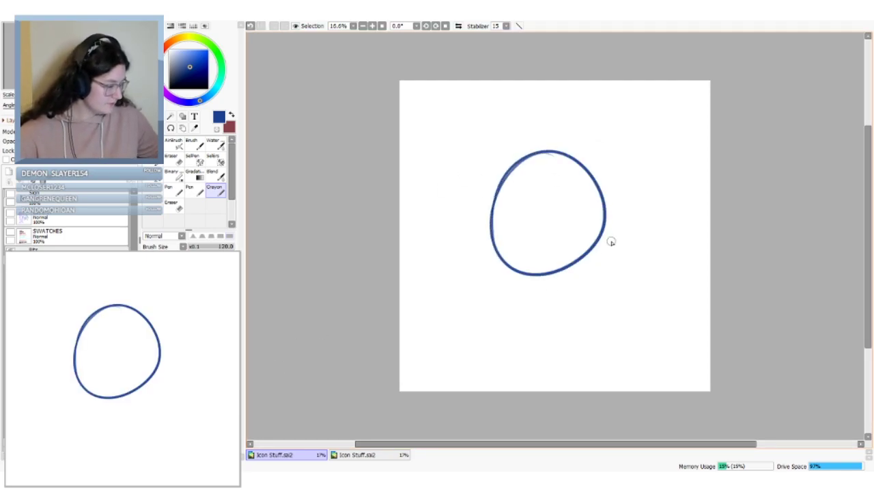
mouse_move(531, 158)
left_mouse_down()
mouse_move(513, 283)
mouse_move(604, 197)
left_mouse_up()
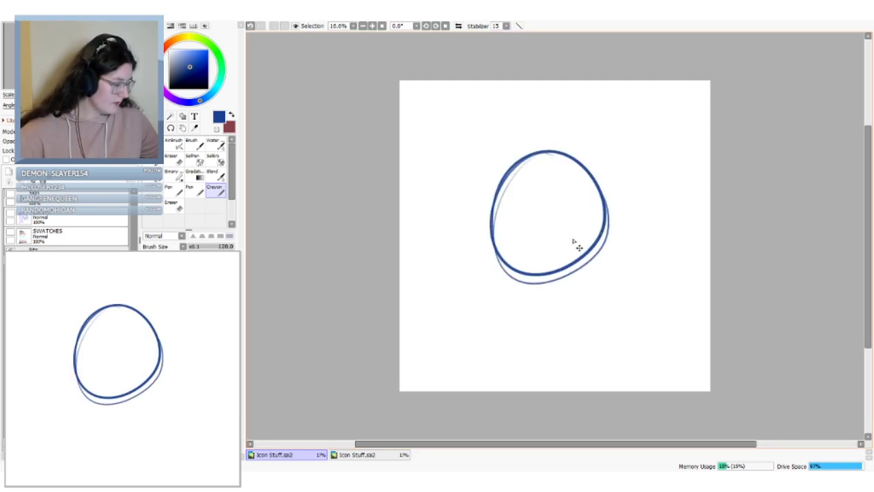
key("ctrl+z")
Redraw the lower-right edge of the head circle slightly fuller and erase the overlapping inner line
mouse_move(560, 274)
left_mouse_down()
mouse_move(599, 230)
mouse_move(570, 273)
mouse_move(580, 218)
left_mouse_up()
key("e")
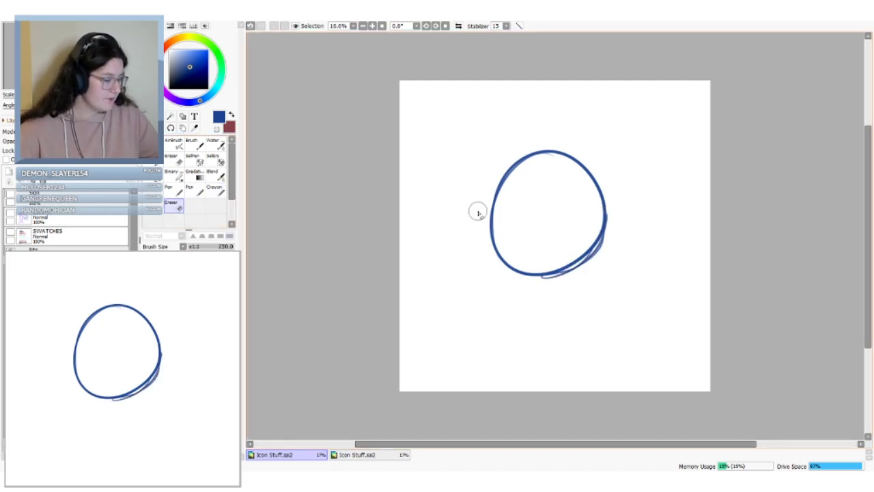
mouse_move(553, 267)
left_mouse_down()
mouse_move(582, 254)
mouse_move(597, 226)
mouse_move(562, 263)
mouse_move(527, 270)
mouse_move(574, 258)
mouse_move(592, 223)
mouse_move(535, 252)
mouse_move(502, 248)
mouse_move(549, 276)
left_mouse_up()
key("e")
Transform the head circle to make it slightly shorter from its top edge, and return to the Crayon brush
key("ctrl")
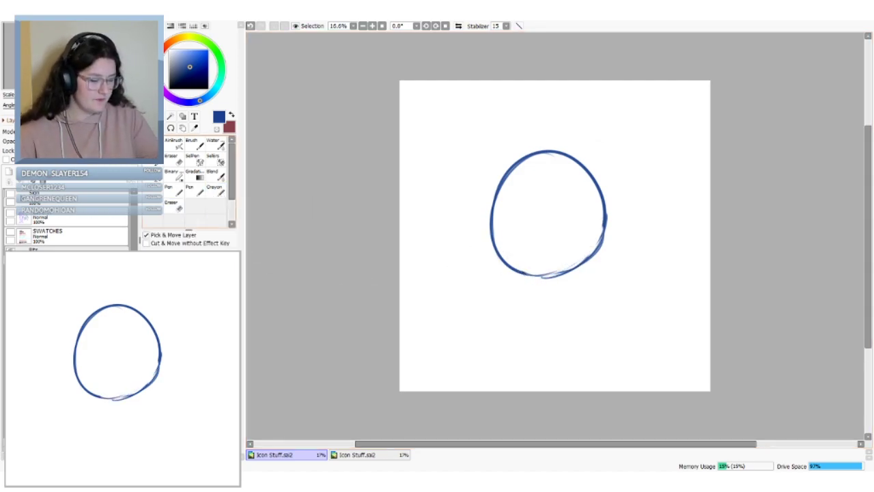
left_click_drag(552, 152, 552, 160)
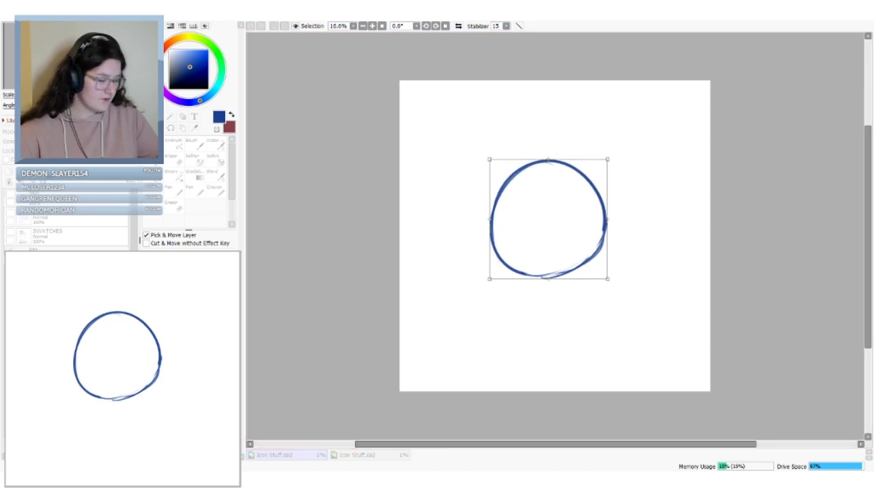
key("Return")
left_click(215, 190)
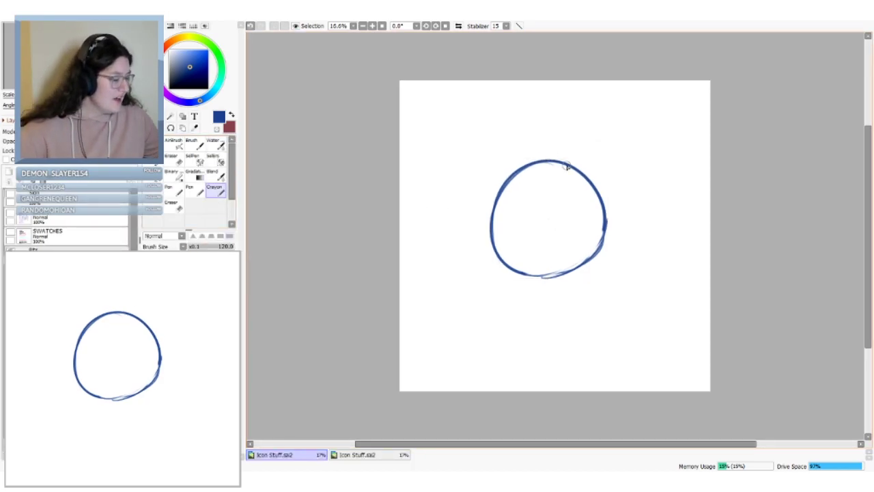
left_click_drag(548, 184, 611, 198)
key("ctrl+z")
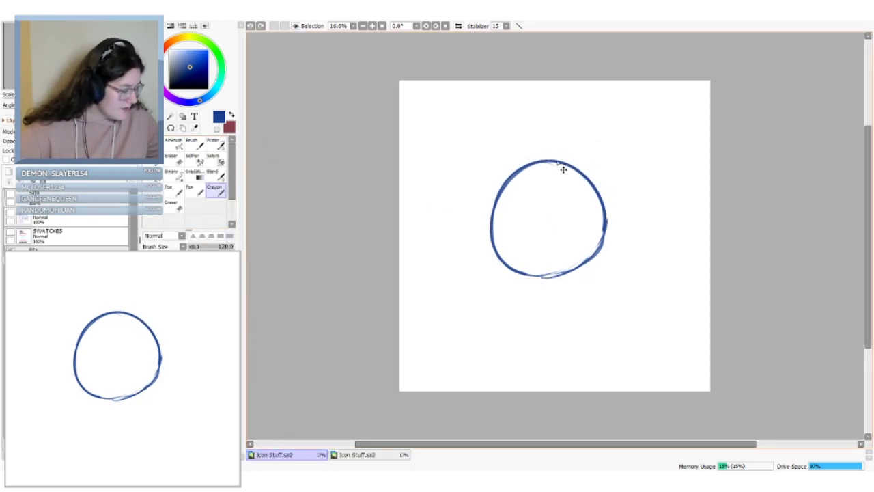
left_click_drag(546, 184, 604, 202)
key("ctrl+z")
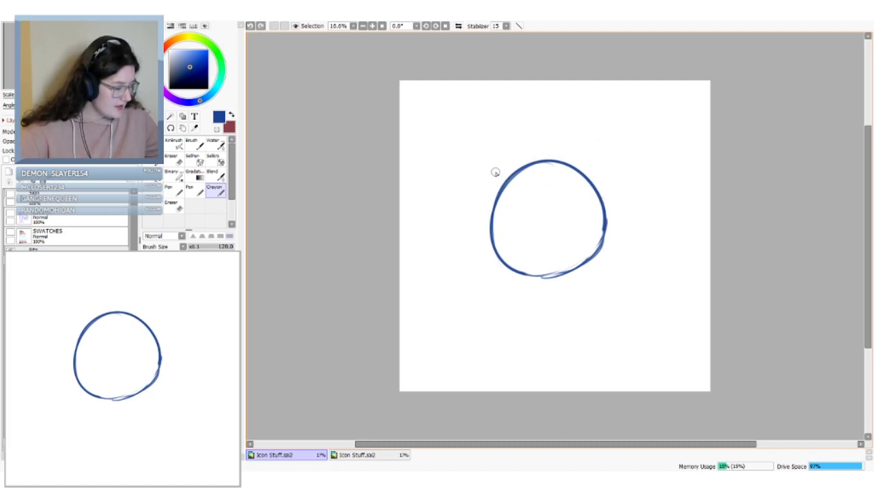
mouse_move(496, 174)
left_mouse_down()
mouse_move(579, 181)
mouse_move(598, 171)
left_mouse_up()
key("ctrl+z")
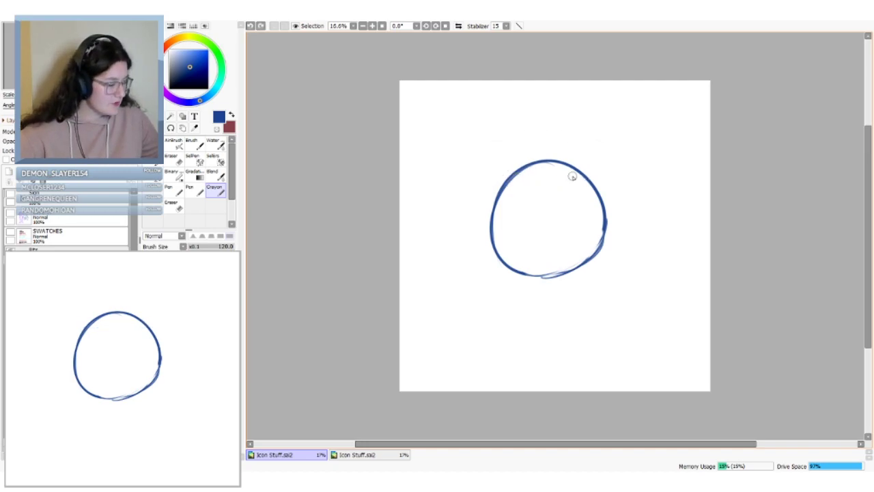
left_click_drag(507, 194, 595, 158)
key("ctrl+z")
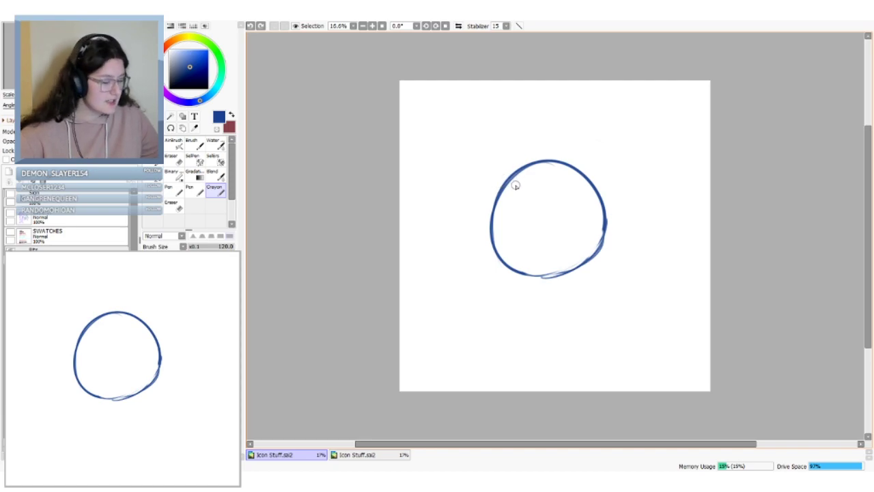
Sketch the neck and rounded shoulders below the head circle, and move the whole figure higher on the canvas
left_click_drag(540, 279, 540, 288)
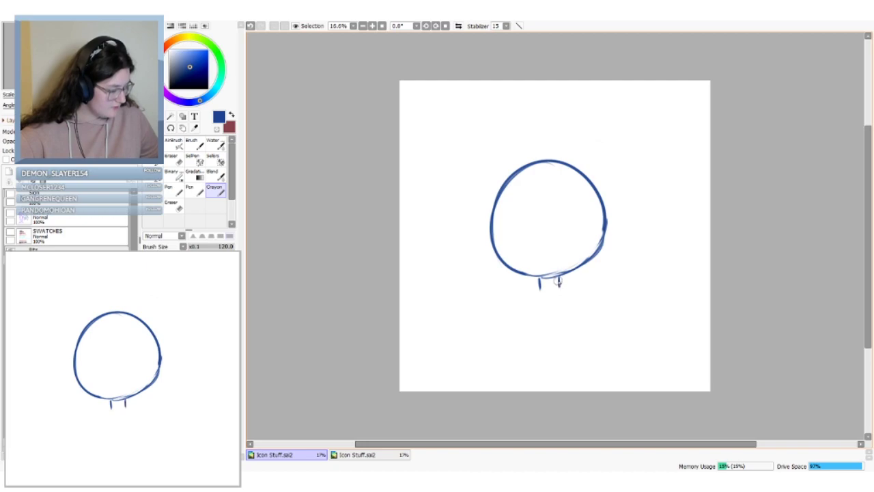
mouse_move(540, 287)
left_mouse_down()
mouse_move(510, 292)
mouse_move(560, 290)
mouse_move(593, 306)
mouse_move(580, 332)
left_mouse_up()
left_click(147, 127)
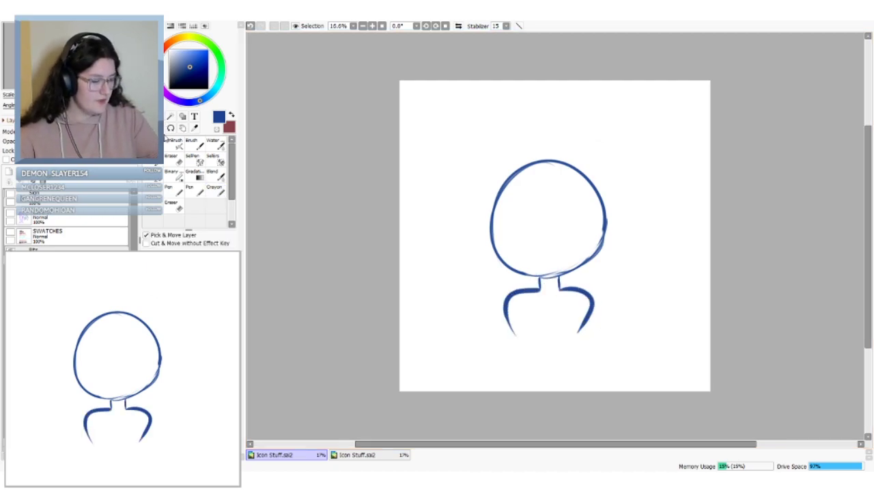
left_click(560, 289)
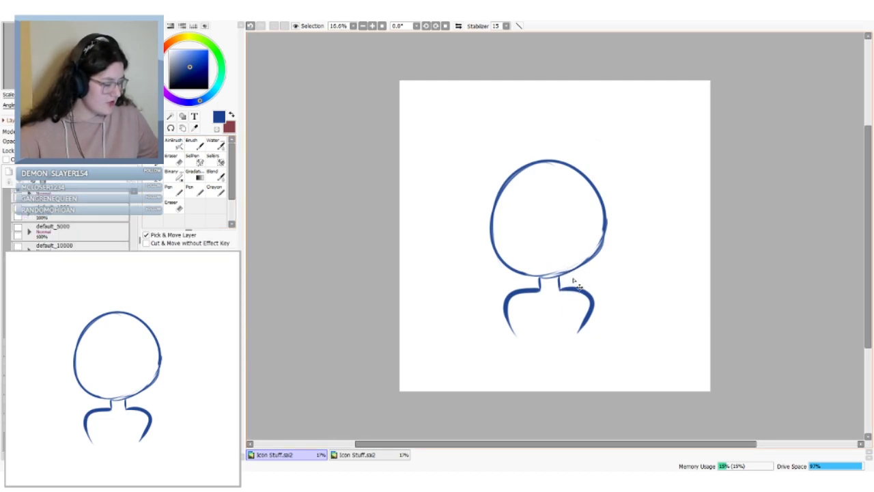
mouse_move(573, 279)
left_mouse_down()
mouse_move(573, 253)
mouse_move(565, 258)
left_mouse_up()
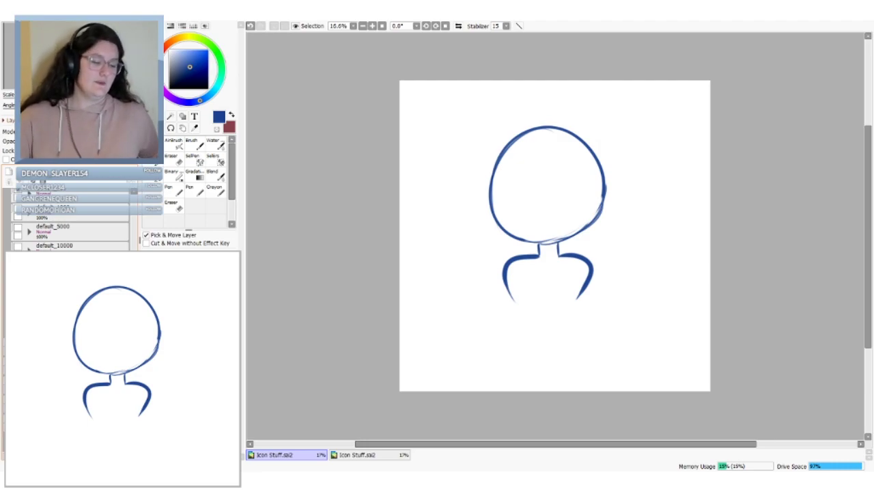
Draw a curved neckline at the base of the neck with the Crayon and rework both upper arms with straighter, thicker lines
left_click(214, 190)
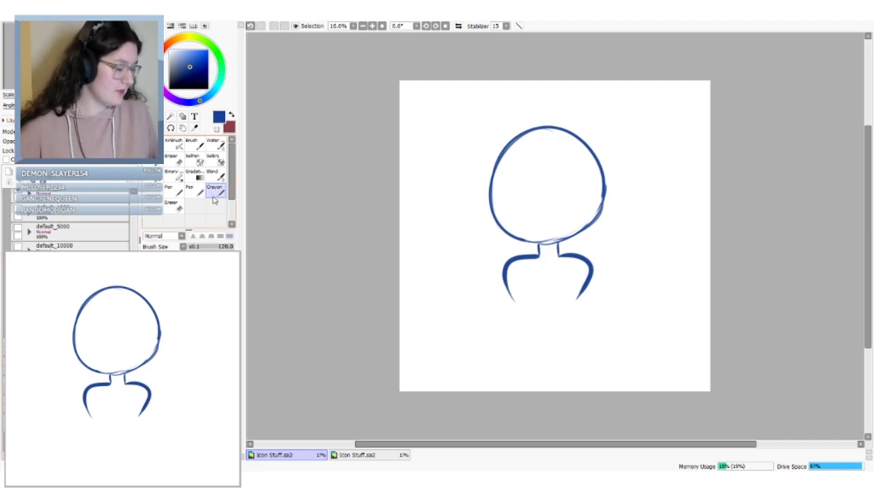
mouse_move(546, 267)
left_mouse_down()
mouse_move(586, 296)
mouse_move(590, 276)
mouse_move(587, 297)
mouse_move(589, 281)
mouse_move(563, 286)
mouse_move(578, 280)
mouse_move(579, 299)
mouse_move(581, 270)
mouse_move(579, 306)
left_mouse_up()
left_click(178, 205)
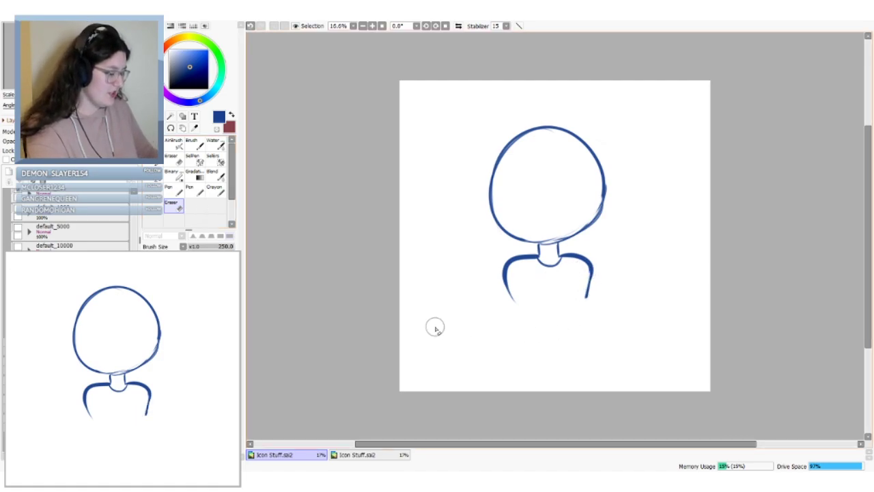
left_click(214, 190)
left_click_drag(590, 266, 586, 298)
left_click_drag(504, 270, 508, 305)
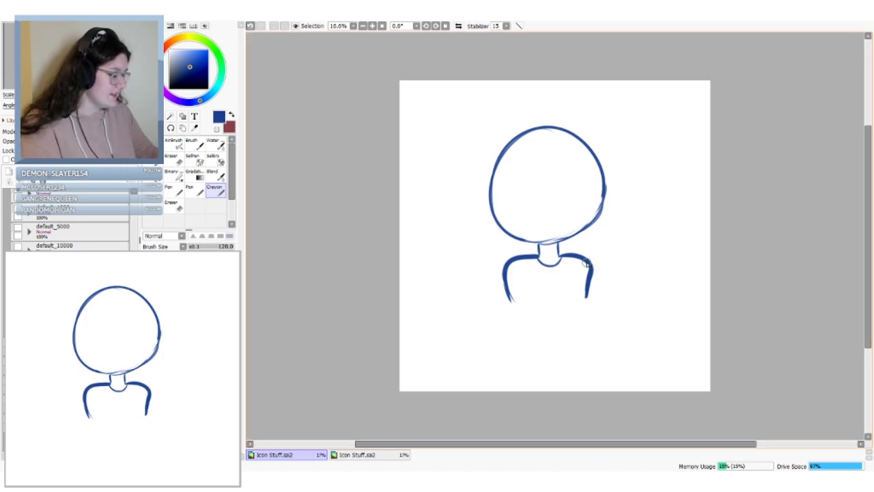
left_click_drag(586, 263, 587, 288)
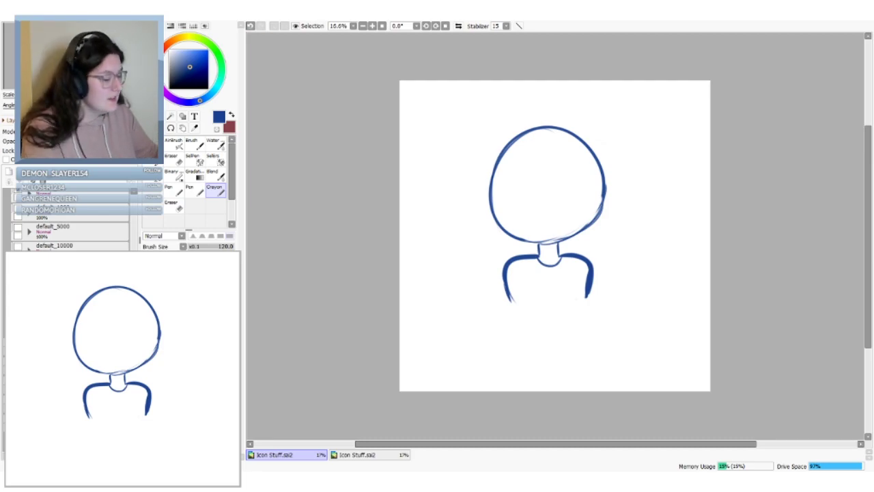
Sketch a small mouth, two closed-looking eyes and two eyebrows on the face, and thicken the outline of one shoulder
left_click_drag(538, 218, 563, 219)
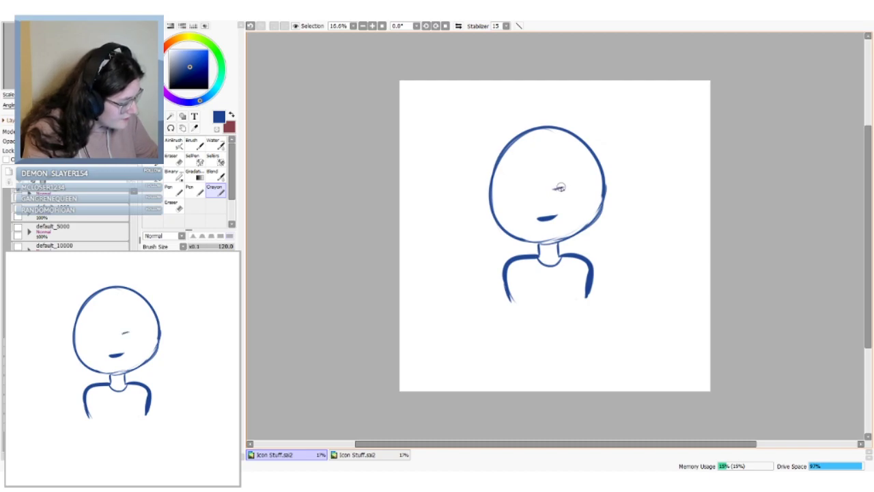
mouse_move(535, 191)
left_mouse_down()
mouse_move(522, 192)
mouse_move(568, 185)
mouse_move(536, 190)
mouse_move(566, 170)
mouse_move(536, 172)
left_mouse_up()
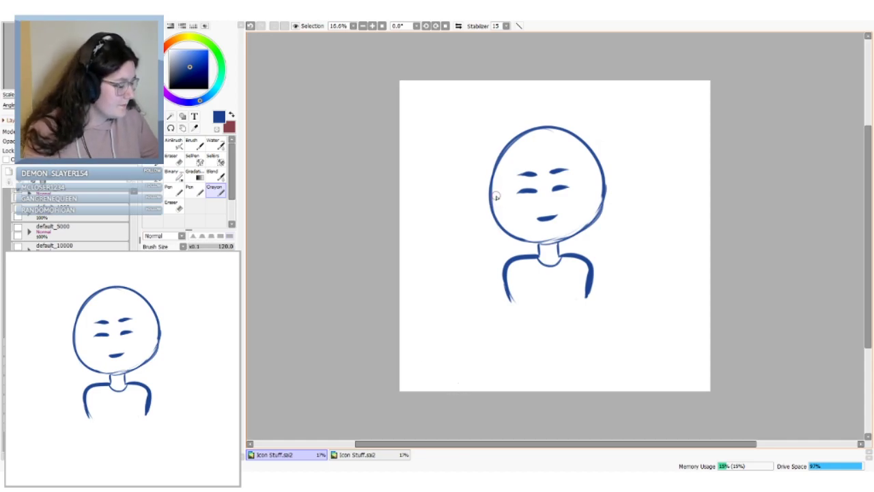
left_click_drag(568, 254, 594, 276)
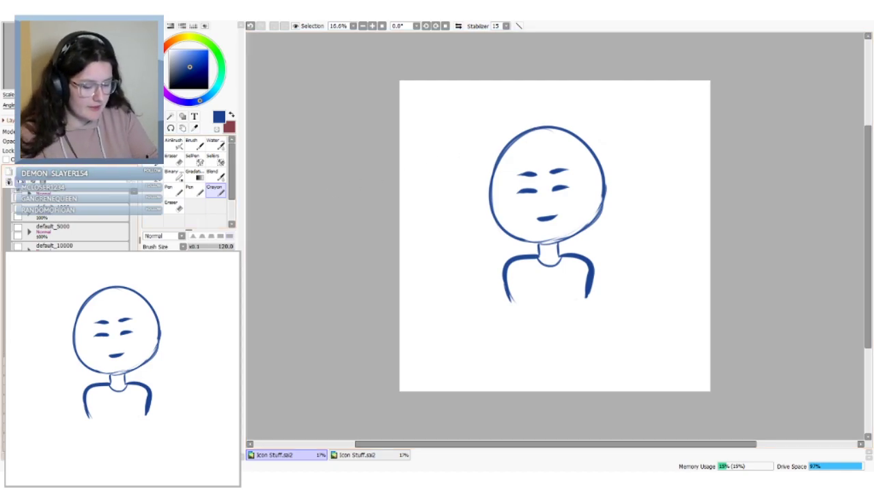
Draw the inner hood edge framing the face, arching over the forehead and crossing below the neck onto the chest
mouse_move(577, 153)
left_mouse_down()
mouse_move(581, 185)
mouse_move(540, 285)
left_mouse_up()
mouse_move(512, 157)
left_mouse_down()
mouse_move(523, 249)
mouse_move(566, 262)
mouse_move(539, 307)
left_mouse_up()
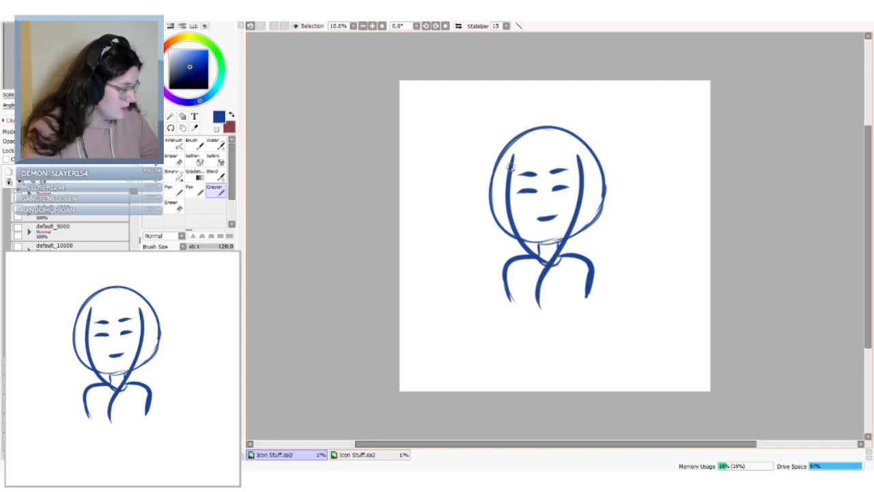
mouse_move(511, 165)
left_mouse_down()
mouse_move(568, 145)
mouse_move(582, 163)
mouse_move(513, 160)
left_mouse_up()
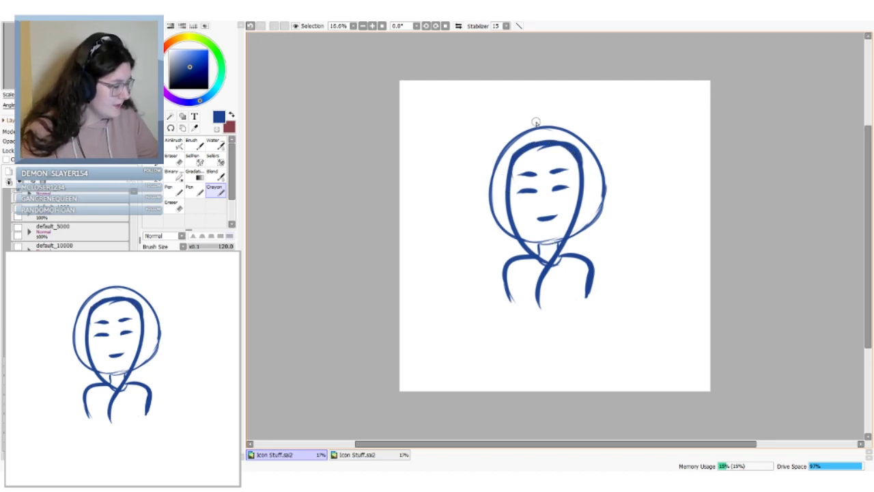
Draw the large outer hood outline around the head, letting wavy sides fall past both shoulders
left_click_drag(527, 108, 486, 169)
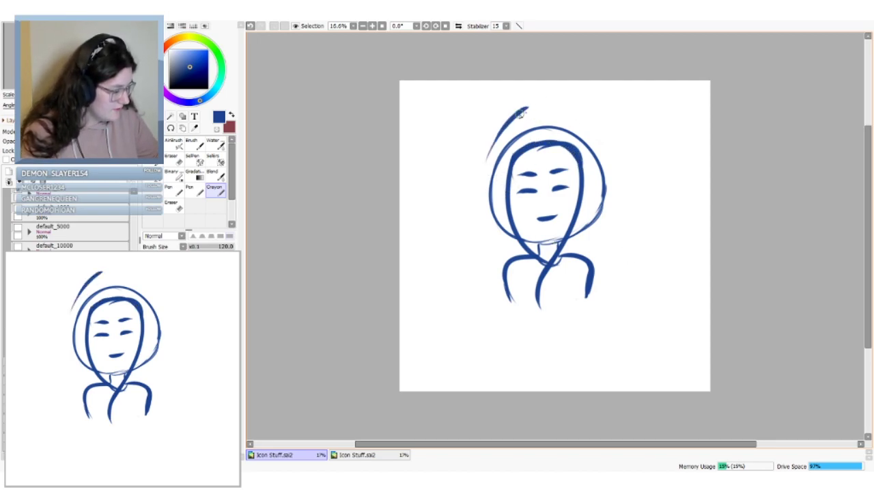
left_click_drag(524, 112, 472, 199)
mouse_move(498, 140)
left_mouse_down()
mouse_move(479, 223)
mouse_move(464, 219)
mouse_move(473, 218)
mouse_move(472, 272)
mouse_move(481, 239)
mouse_move(477, 309)
left_mouse_up()
mouse_move(527, 108)
left_mouse_down()
mouse_move(547, 120)
mouse_move(601, 136)
mouse_move(618, 198)
left_mouse_up()
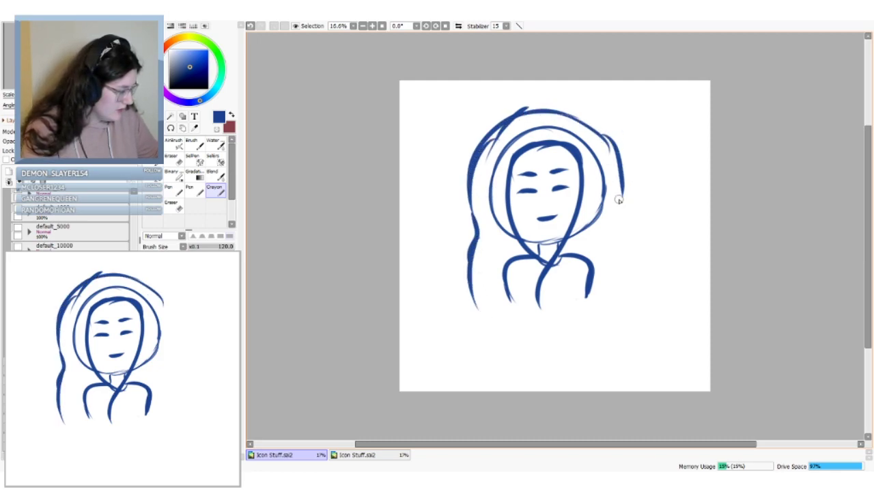
left_click_drag(618, 164, 619, 254)
left_click_drag(619, 195, 624, 243)
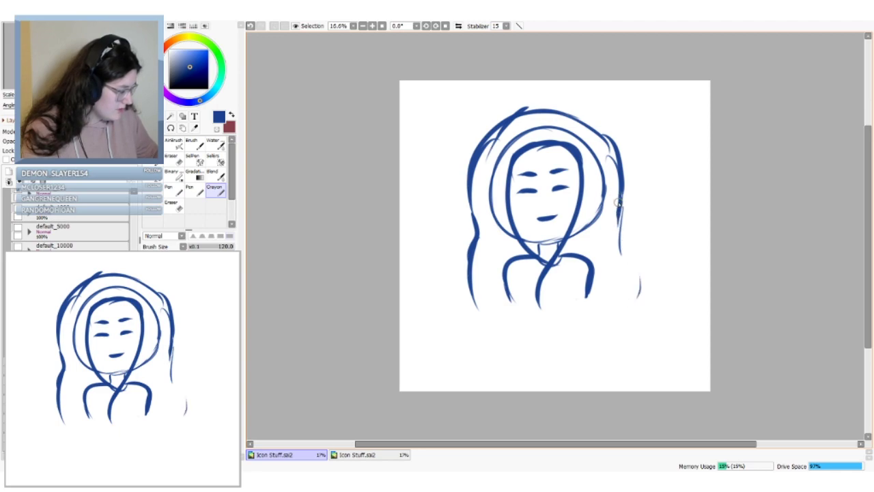
left_click_drag(618, 199, 629, 283)
mouse_move(620, 252)
left_mouse_down()
mouse_move(636, 280)
mouse_move(631, 295)
mouse_move(620, 215)
left_mouse_up()
mouse_move(544, 107)
left_mouse_down()
mouse_move(608, 136)
mouse_move(543, 109)
mouse_move(614, 169)
left_mouse_up()
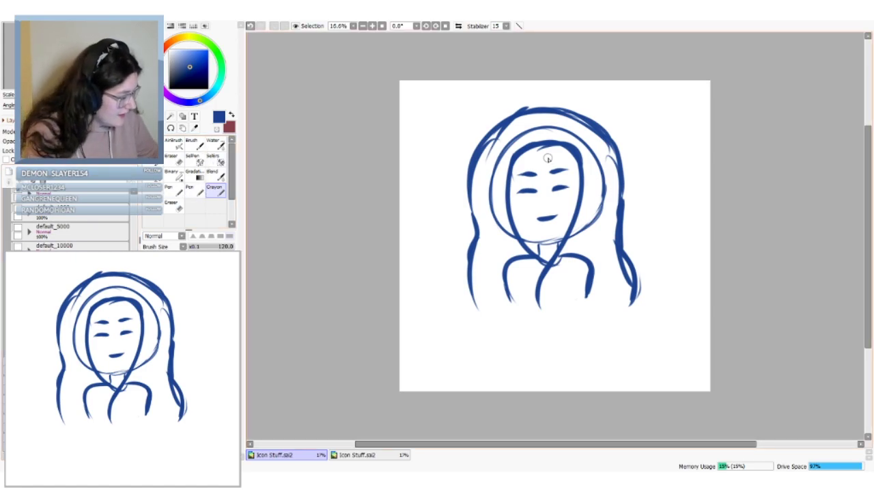
Sketch parted hair across the forehead with wavy strands down both sides of the face, redrawing the unsatisfactory strokes
mouse_move(549, 158)
left_mouse_down()
mouse_move(588, 164)
mouse_move(560, 157)
mouse_move(571, 243)
mouse_move(577, 238)
mouse_move(571, 254)
mouse_move(587, 157)
left_mouse_up()
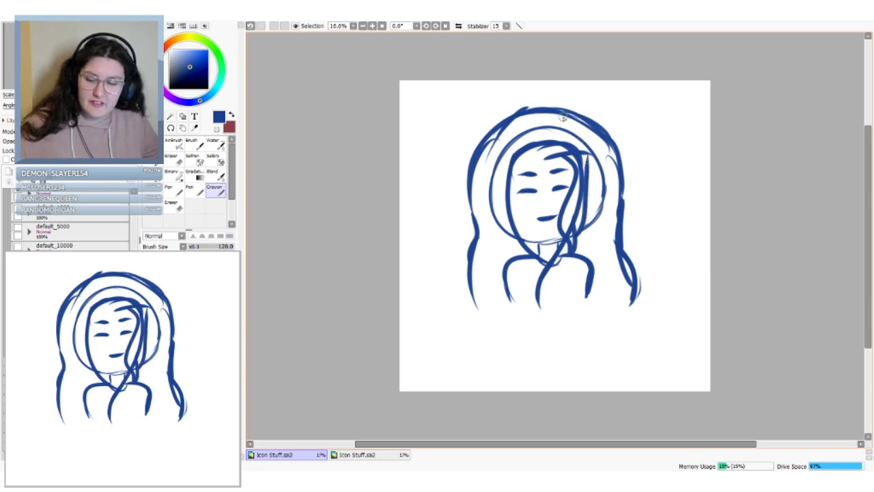
key("ctrl+z")
left_click_drag(582, 234, 586, 165)
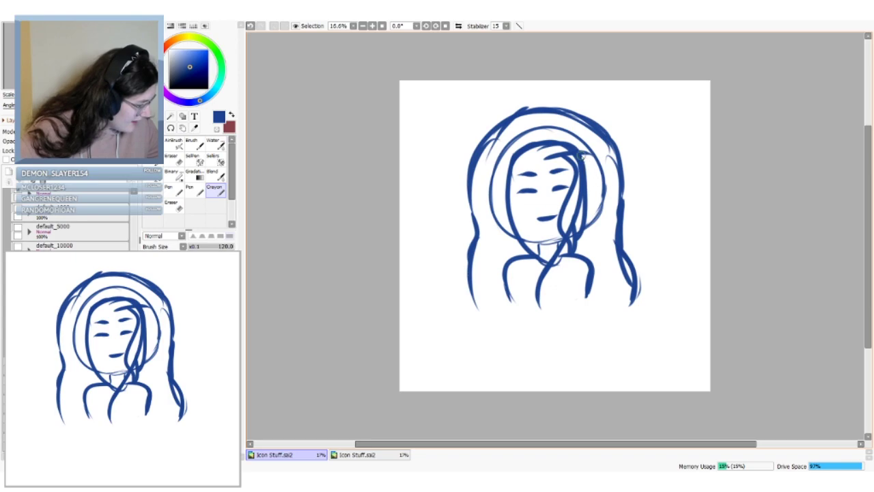
key("ctrl+z")
mouse_move(577, 237)
left_mouse_down()
mouse_move(583, 156)
mouse_move(591, 158)
mouse_move(516, 156)
mouse_move(524, 159)
mouse_move(508, 197)
mouse_move(525, 254)
mouse_move(508, 232)
mouse_move(508, 241)
mouse_move(501, 192)
mouse_move(527, 152)
left_mouse_up()
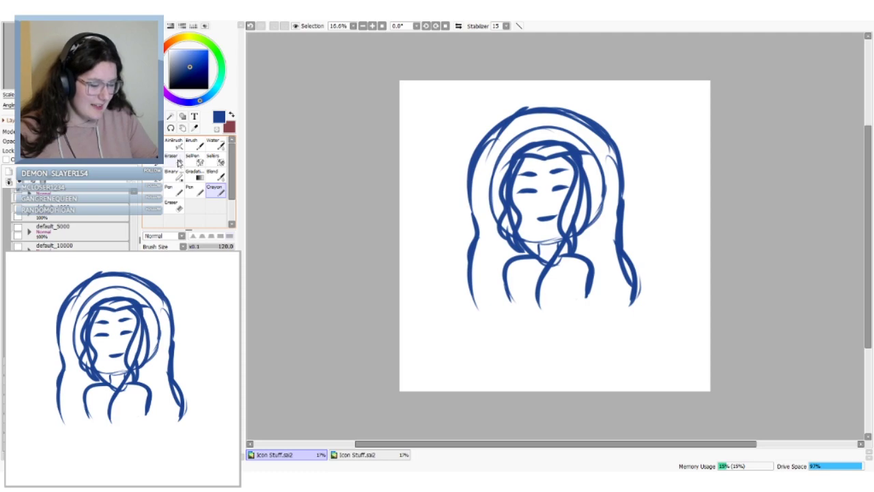
Erase parts of the inner hood lines that overlap the hair strands, using the Eraser at size 60
key("e")
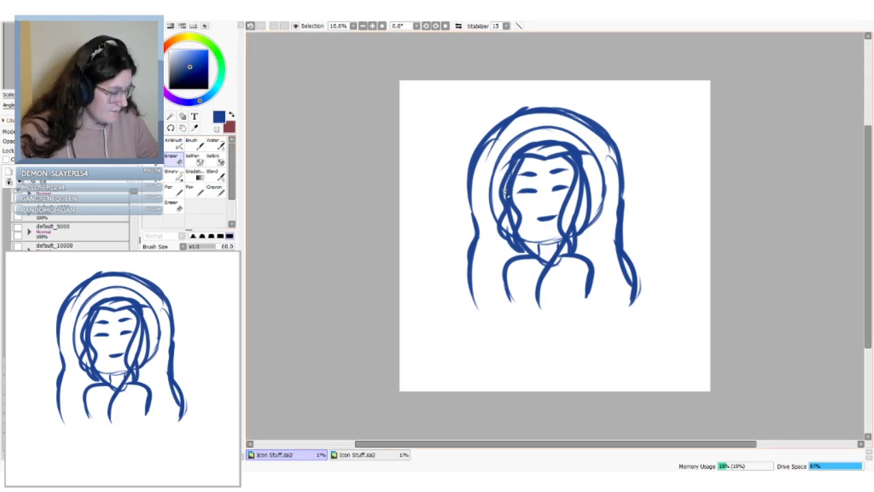
left_click_drag(511, 184, 517, 237)
left_click_drag(580, 214, 583, 186)
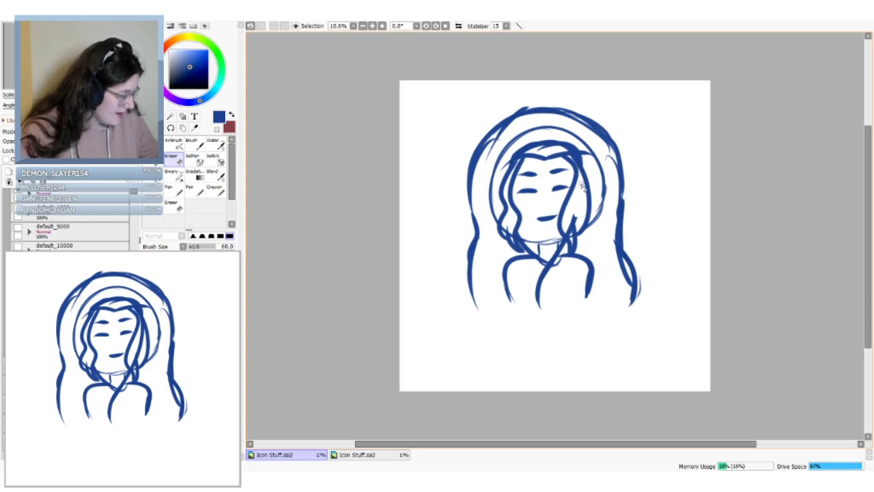
left_click_drag(577, 220, 571, 235)
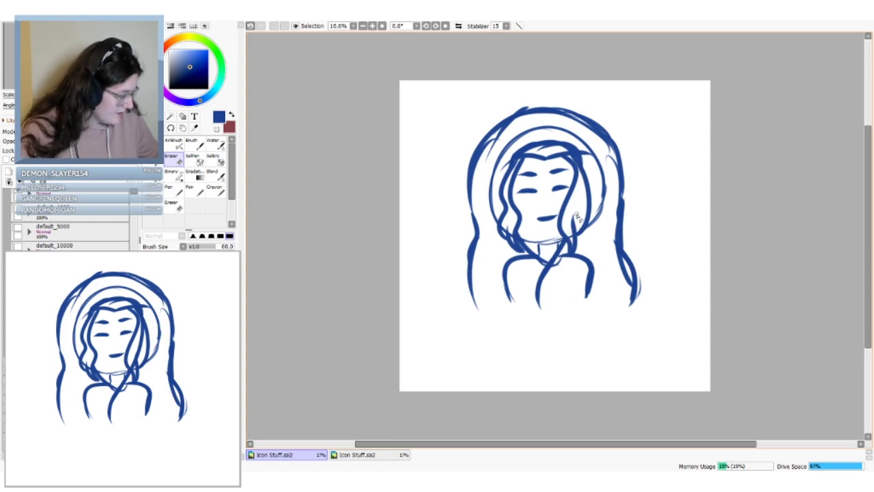
left_click(194, 193)
key("ctrl+z")
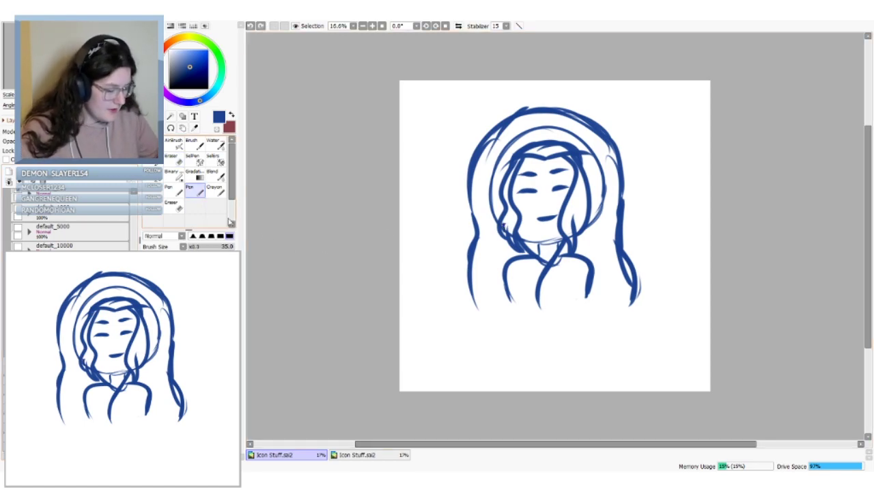
Clean up the stray line at the lower-left hair tip with the Eraser at size 80
left_click(178, 206)
mouse_move(504, 229)
left_mouse_down()
mouse_move(505, 221)
mouse_move(508, 230)
left_mouse_up()
key("ctrl+z")
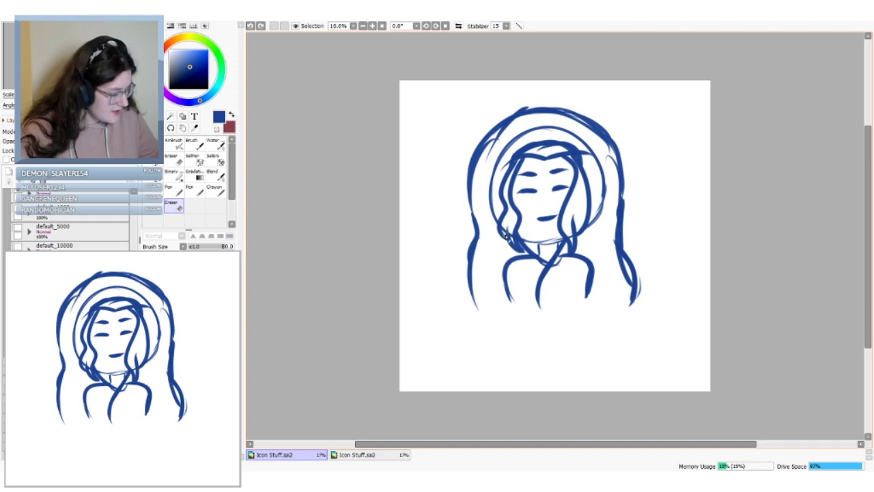
left_click_drag(504, 228, 510, 233)
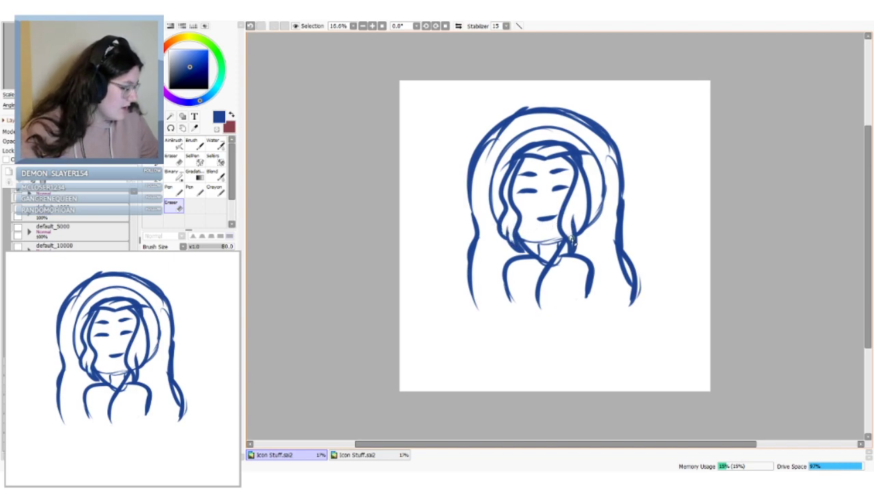
Erase the head construction circle between the hair and the outer hood along both sides and the top
mouse_move(511, 135)
left_mouse_down()
mouse_move(489, 202)
mouse_move(495, 156)
mouse_move(490, 227)
left_mouse_up()
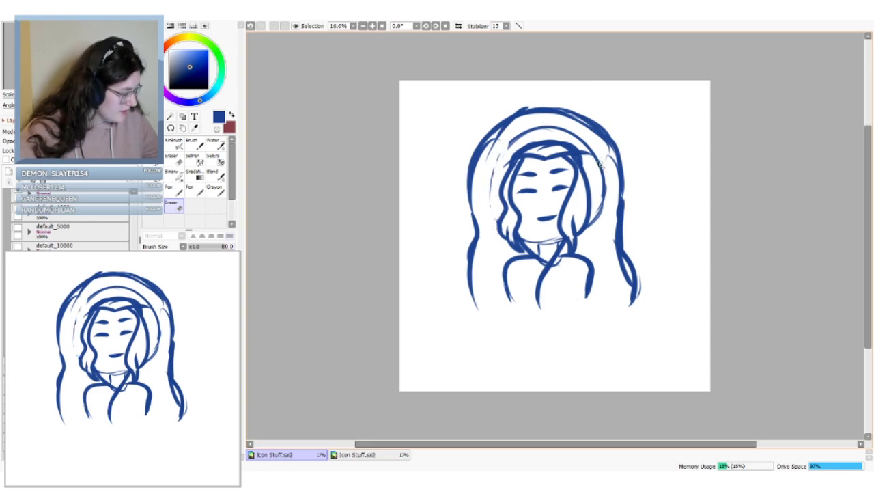
left_click_drag(601, 164, 594, 236)
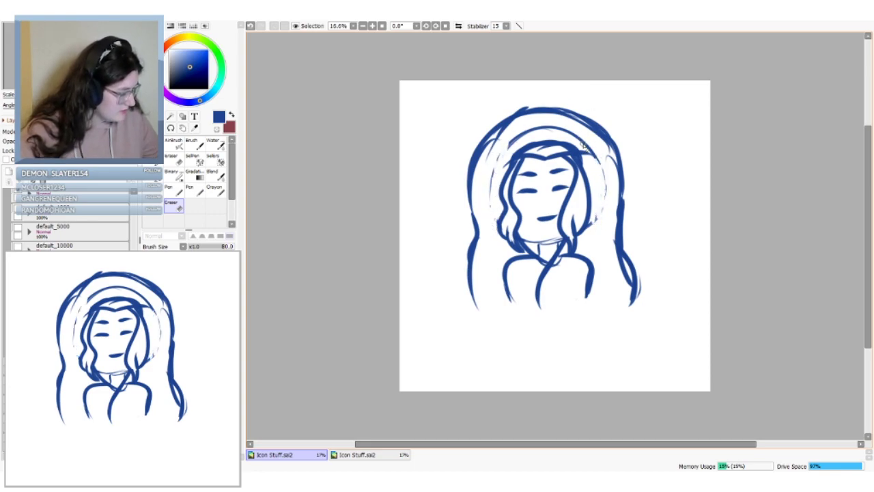
mouse_move(584, 145)
left_mouse_down()
mouse_move(597, 165)
mouse_move(568, 139)
mouse_move(579, 132)
mouse_move(560, 129)
mouse_move(565, 136)
mouse_move(556, 129)
mouse_move(603, 179)
left_mouse_up()
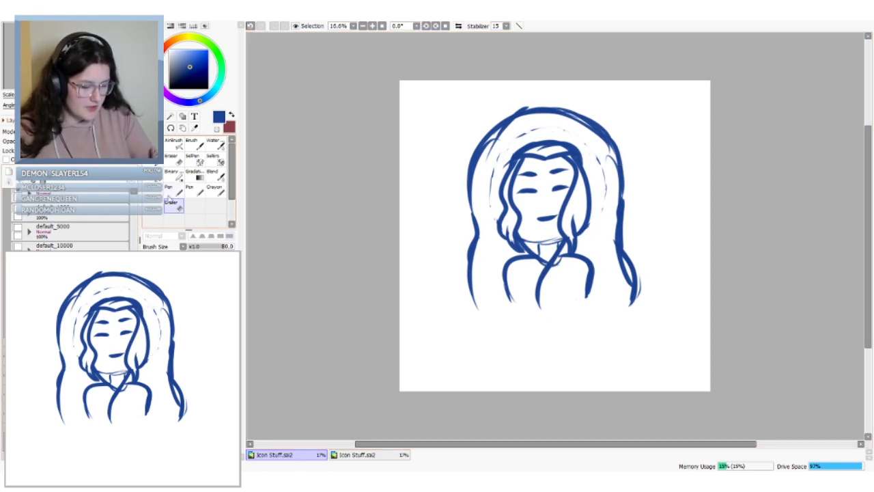
Thicken the crossing fold below the neck with extra Crayon strokes running down the chest
left_click(196, 190)
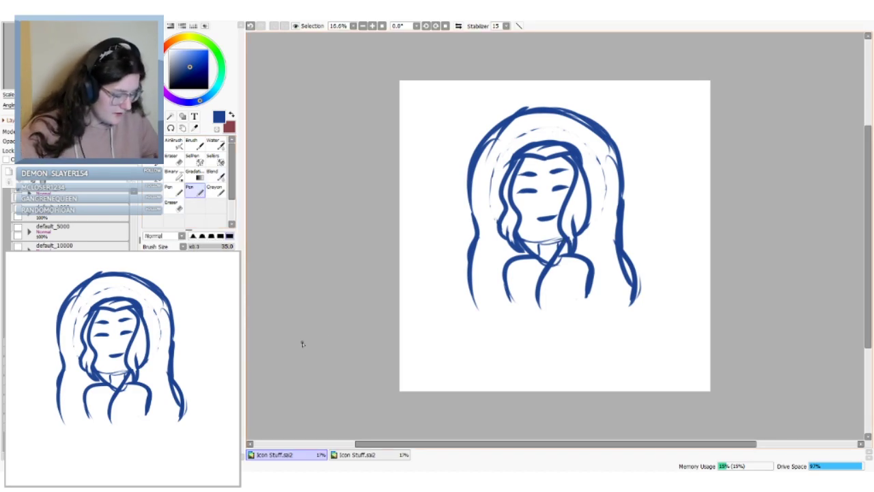
left_click(215, 190)
left_click_drag(559, 249, 532, 304)
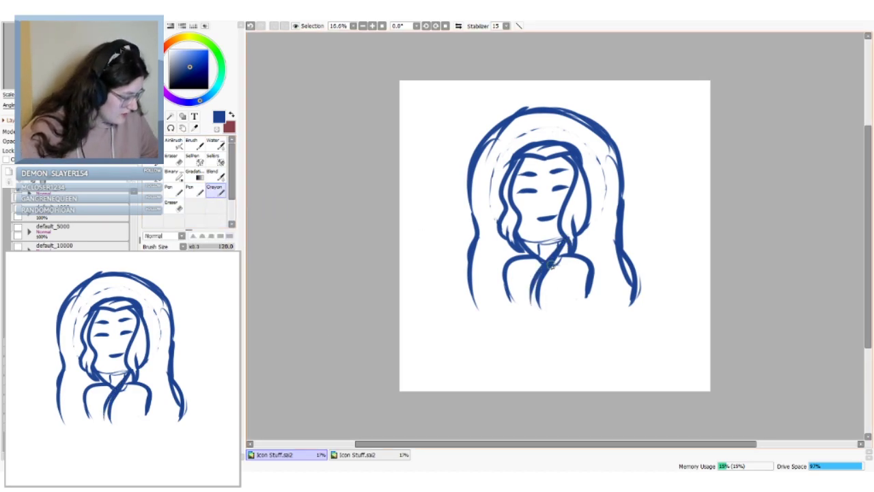
left_click_drag(535, 268, 532, 311)
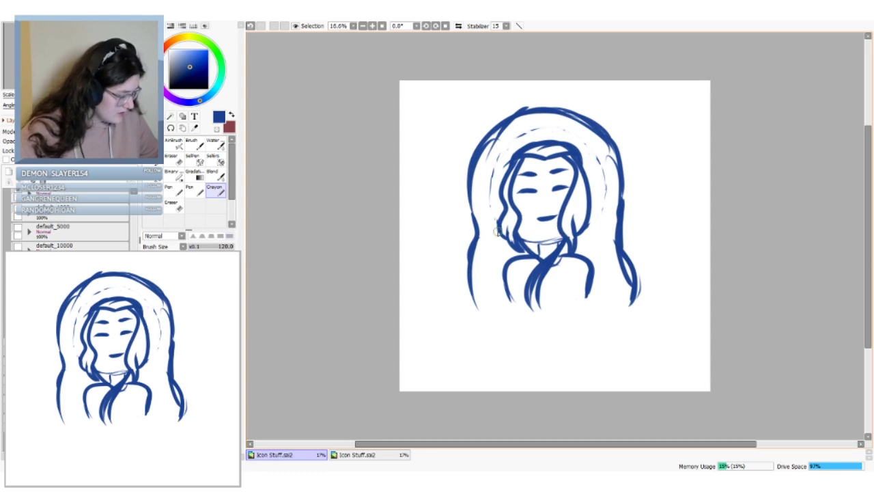
Erase the rounded shoulder lines on both sides of the chest fold with the Eraser at size 120
key("e")
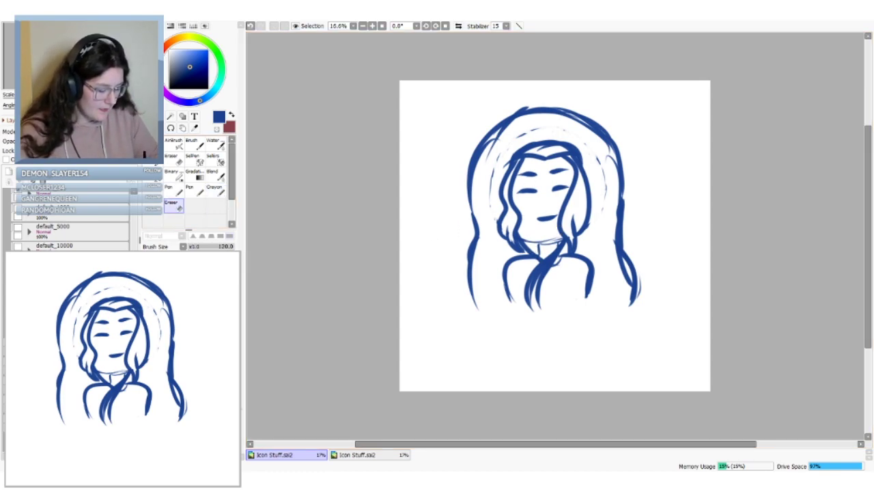
mouse_move(560, 263)
left_mouse_down()
mouse_move(536, 297)
mouse_move(562, 259)
mouse_move(577, 260)
mouse_move(585, 298)
mouse_move(580, 258)
mouse_move(584, 301)
left_mouse_up()
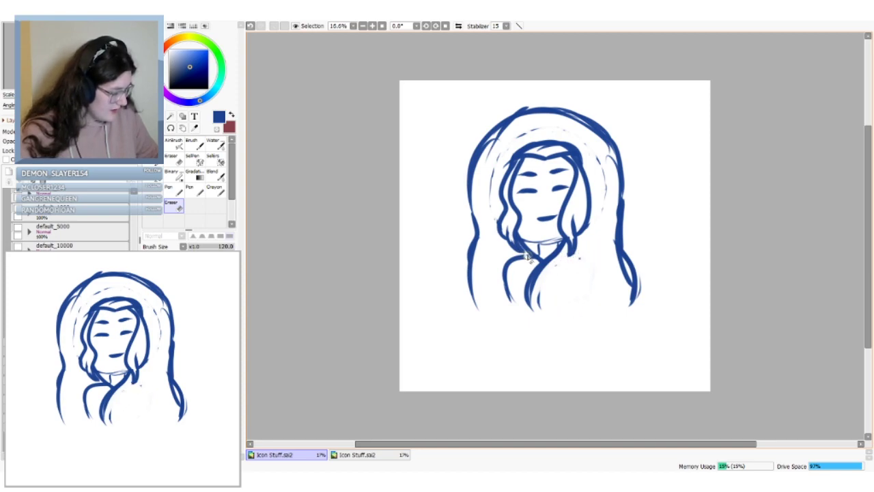
mouse_move(528, 256)
left_mouse_down()
mouse_move(496, 284)
mouse_move(520, 256)
mouse_move(513, 322)
left_mouse_up()
left_click_drag(505, 271, 509, 295)
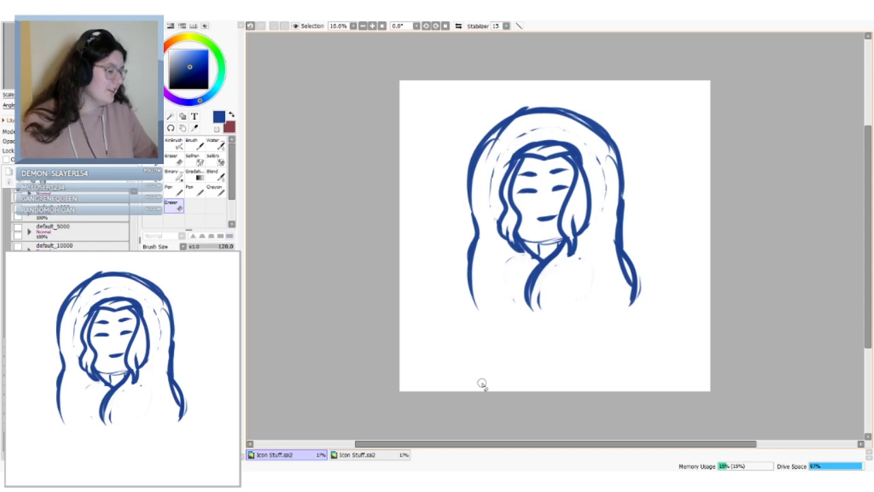
Draw a wavy hem across the bottom of the cloak with the Crayon and extend the chest fold down to it
left_click(215, 190)
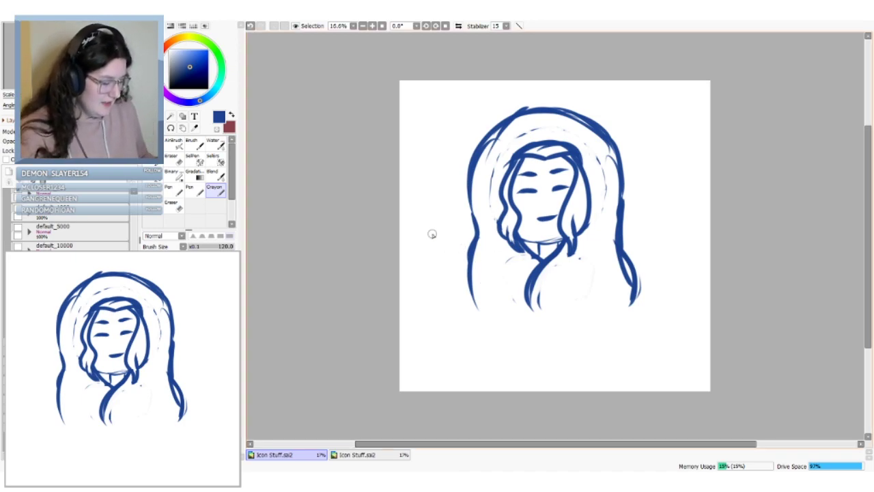
mouse_move(475, 284)
left_mouse_down()
mouse_move(474, 307)
mouse_move(562, 316)
mouse_move(644, 300)
mouse_move(634, 313)
left_mouse_up()
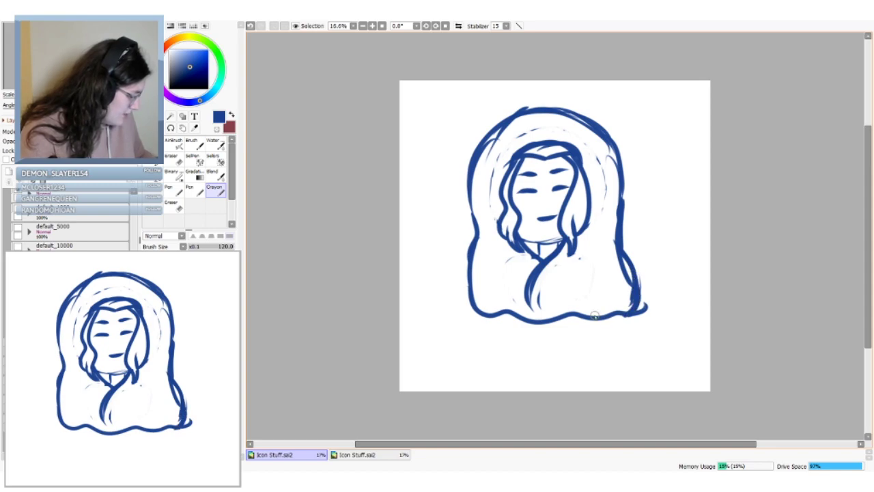
left_click_drag(526, 295, 533, 319)
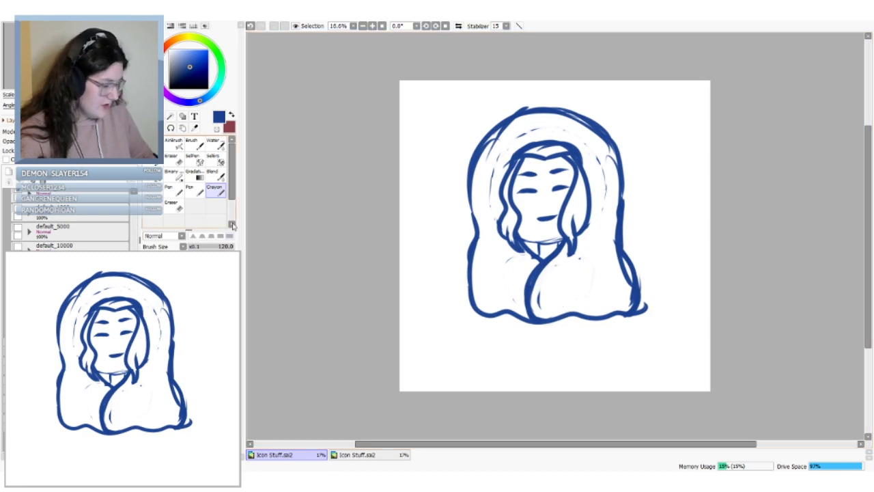
Erase the overshooting hem tip at the lower-right corner and the doubled inner line on the cloak's right side
left_click(172, 204)
left_click_drag(647, 298, 644, 314)
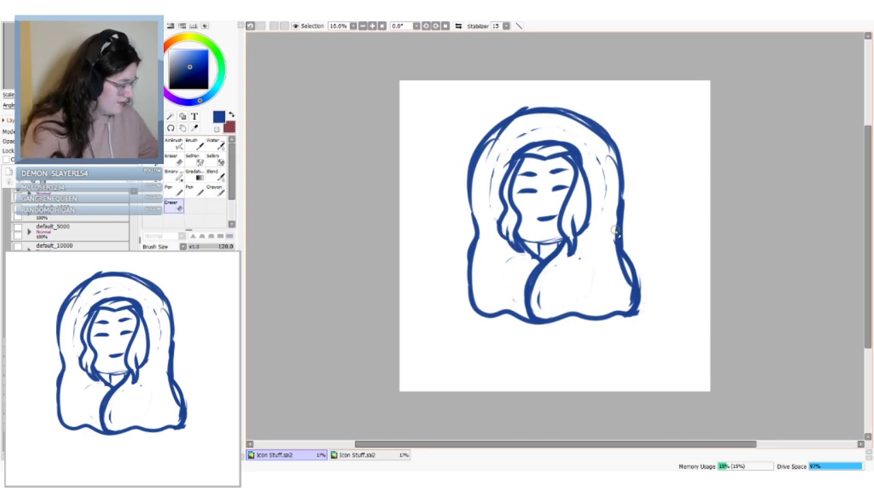
left_click_drag(614, 228, 627, 286)
left_click_drag(617, 248, 628, 285)
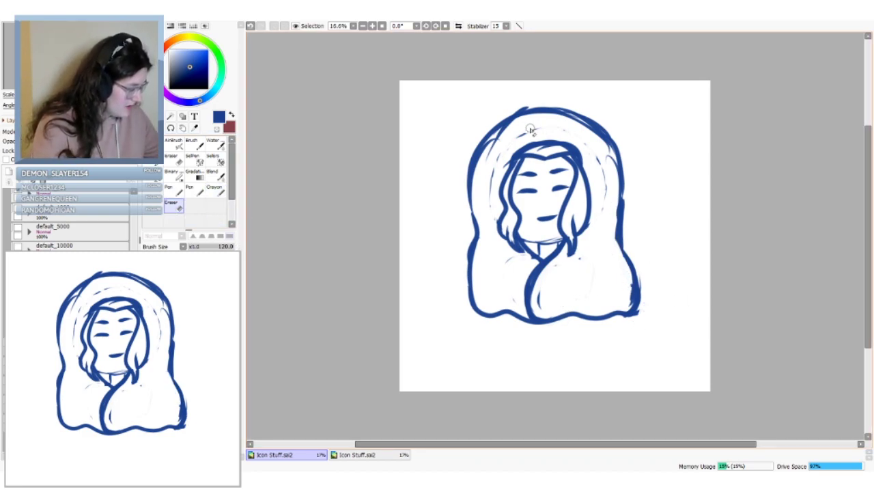
Clean the inner edges of the hood outline and erase the dashed construction marks and stray dot inside the cloak
mouse_move(519, 126)
left_mouse_down()
mouse_move(486, 182)
mouse_move(475, 164)
left_mouse_up()
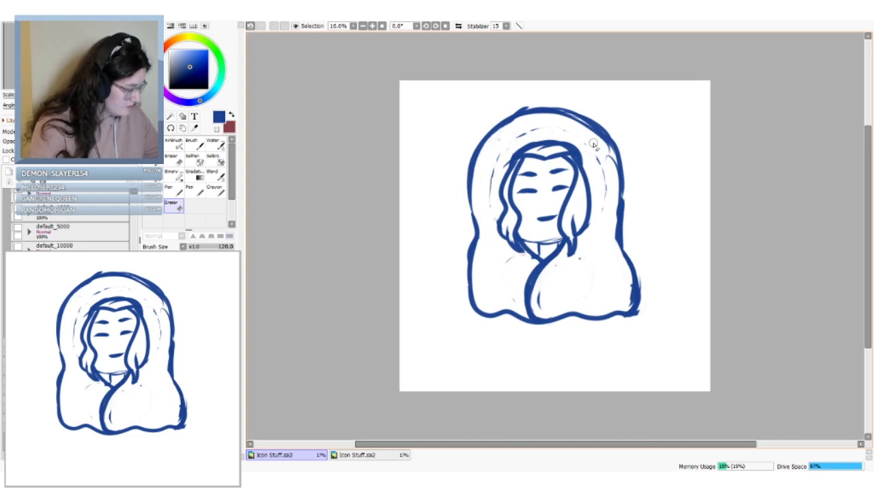
mouse_move(595, 143)
left_mouse_down()
mouse_move(602, 191)
mouse_move(612, 175)
left_mouse_up()
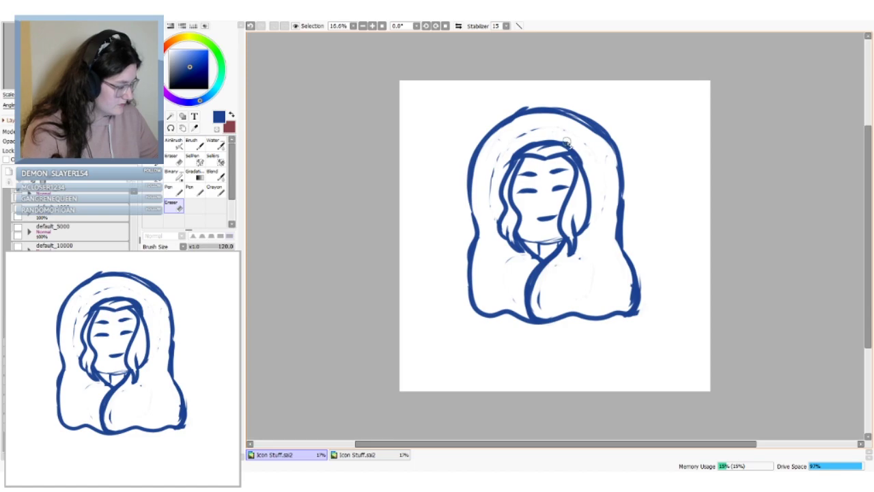
left_click_drag(502, 157, 487, 187)
left_click_drag(513, 141, 562, 131)
left_click(579, 261)
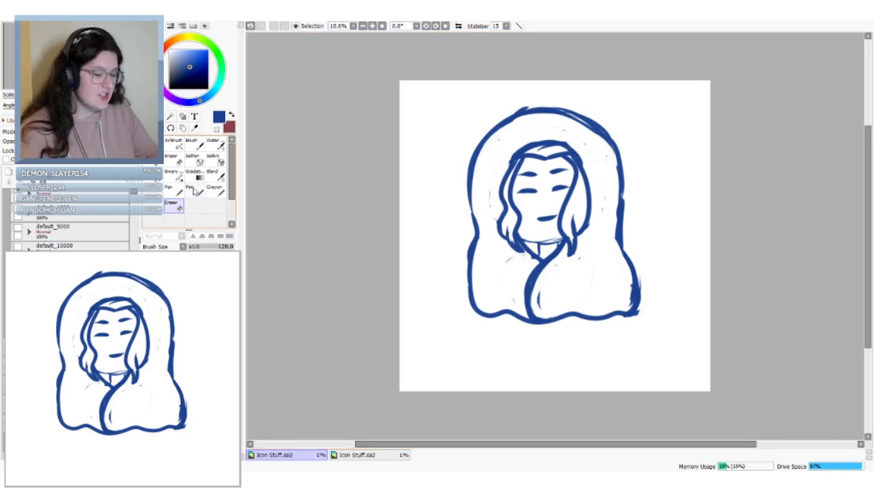
Redraw the cloak's lower-left side with a wider curve in Crayon and erase the old line inside it
left_click(215, 190)
left_click_drag(475, 210, 464, 290)
mouse_move(470, 243)
left_mouse_down()
mouse_move(461, 283)
mouse_move(475, 312)
mouse_move(464, 295)
mouse_move(481, 316)
left_mouse_up()
left_click(174, 205)
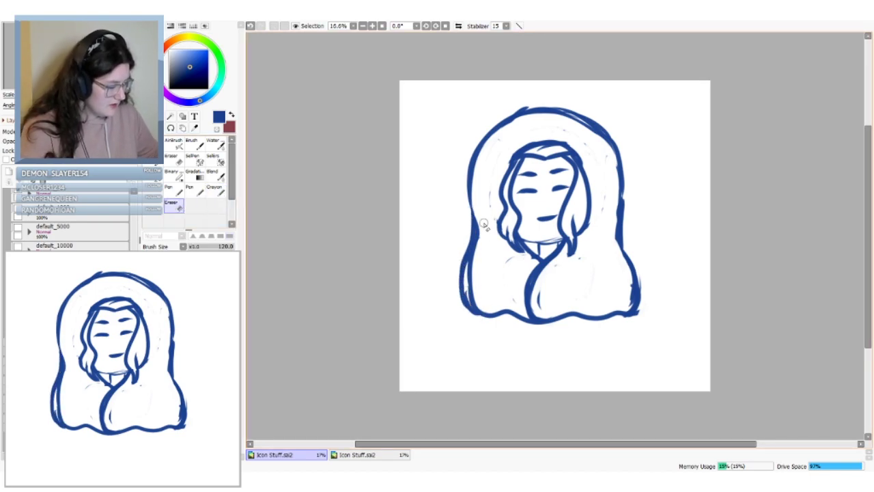
mouse_move(484, 225)
left_mouse_down()
mouse_move(478, 263)
mouse_move(471, 266)
mouse_move(479, 305)
mouse_move(470, 282)
mouse_move(482, 311)
left_mouse_up()
left_click_drag(474, 263, 476, 274)
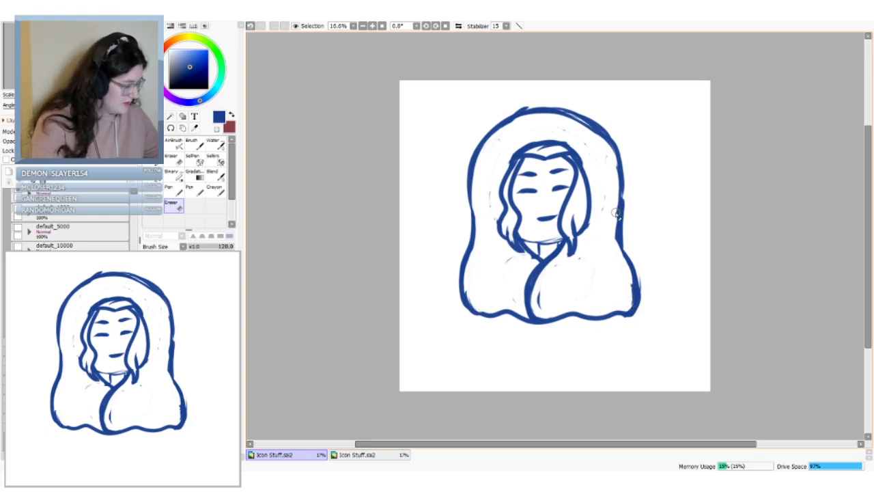
Erase the right side of the cloak between hood and shoulder and redraw it as one smooth Crayon line
left_click_drag(616, 213, 621, 266)
left_click_drag(618, 193, 621, 263)
left_click_drag(620, 225, 626, 276)
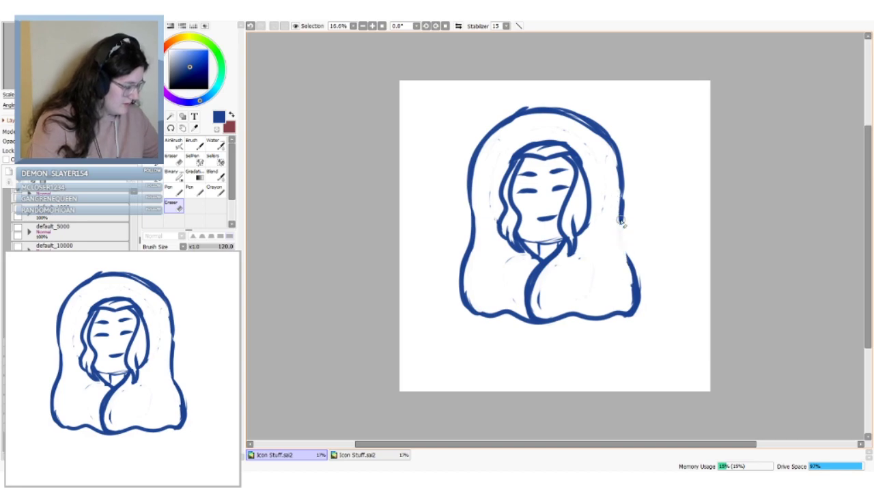
left_click(214, 188)
left_click_drag(619, 212, 628, 272)
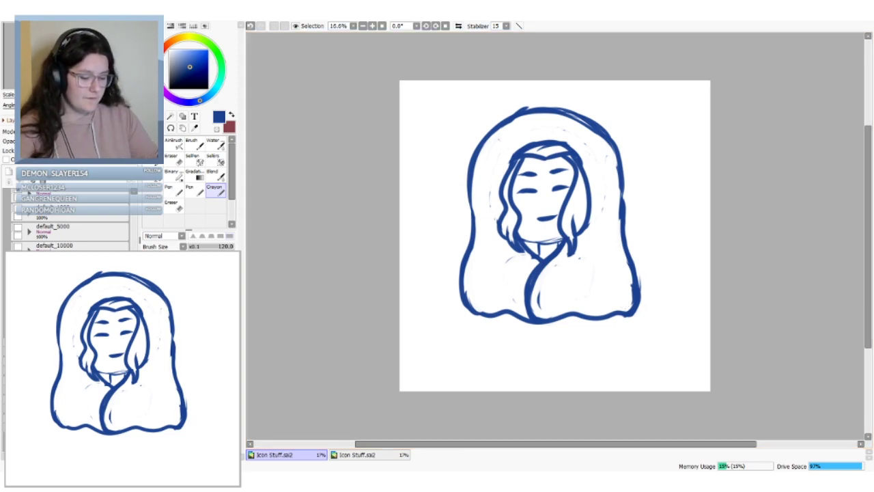
Scale up the hooded figure sketch with a free transform and reposition it to fill the canvas
key("ctrl")
key("ctrl+t")
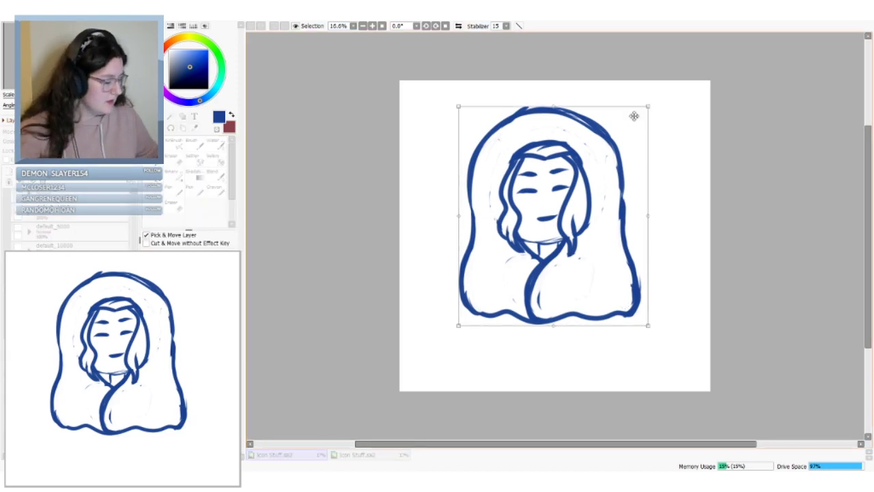
mouse_move(650, 104)
left_mouse_down()
mouse_move(659, 121)
mouse_move(690, 90)
left_mouse_up()
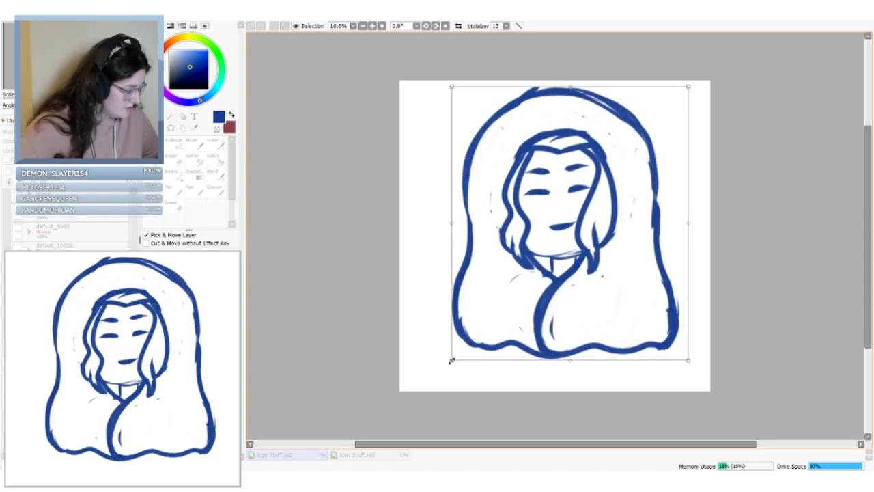
left_click_drag(452, 359, 439, 374)
left_click_drag(575, 251, 570, 254)
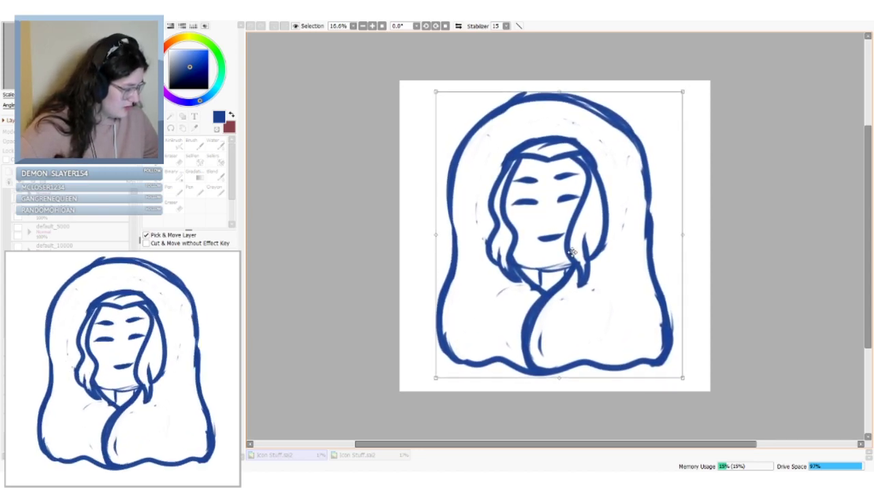
key("Return")
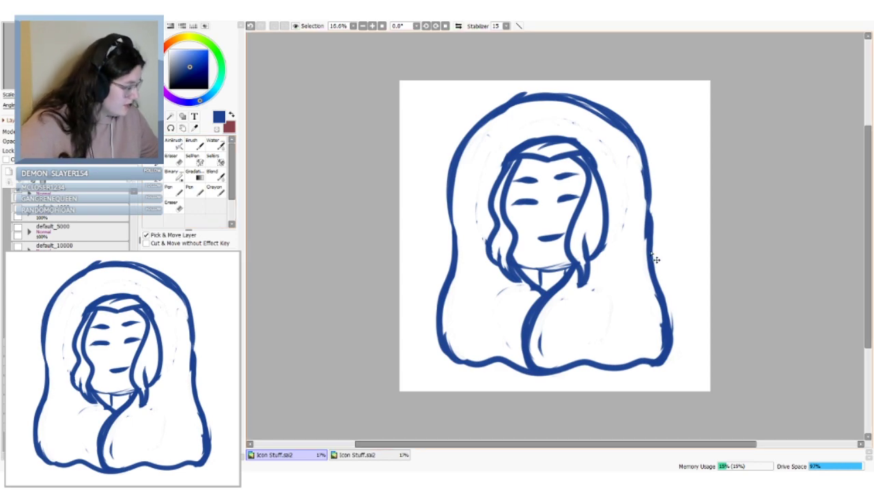
left_click_drag(654, 258, 652, 270)
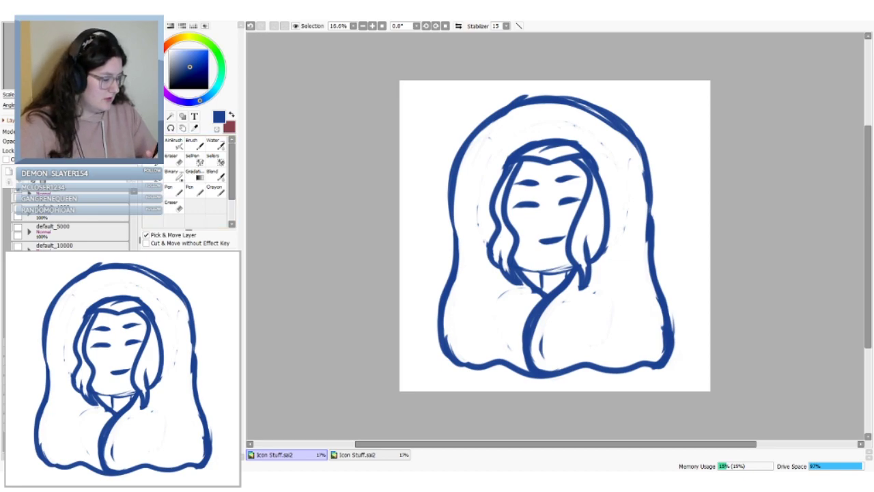
key("ctrl+t")
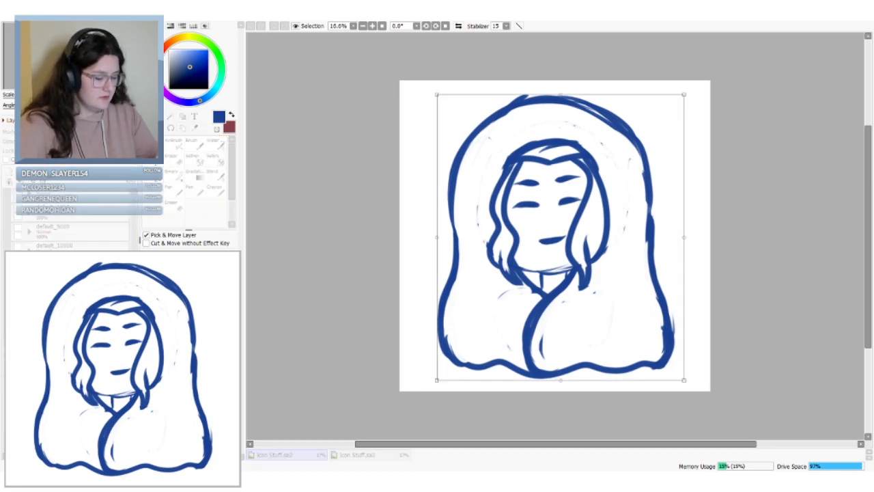
left_click_drag(703, 82, 704, 86)
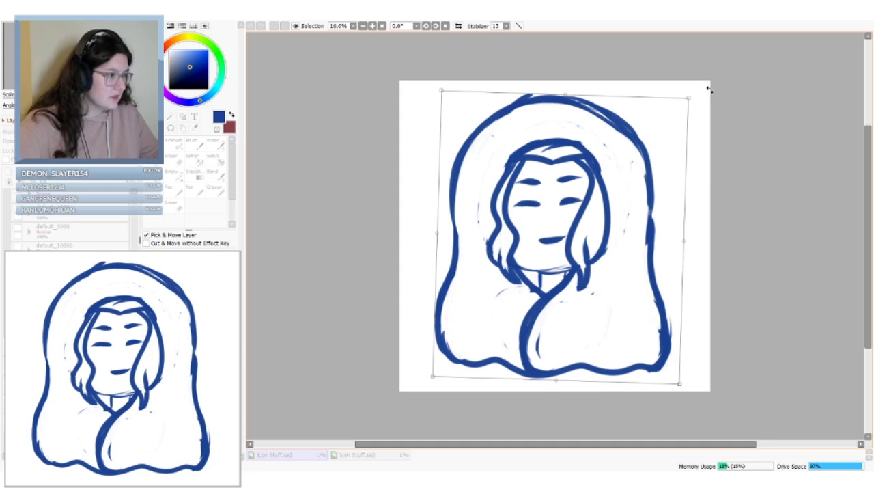
key("Return")
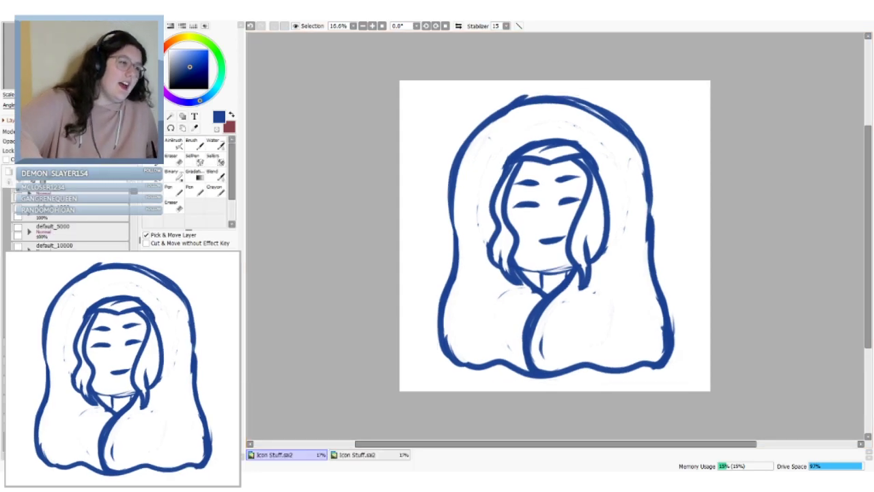
Add light Crayon hatching on the left side of the neck beneath the chin, undoing the first scribble
left_click(199, 191)
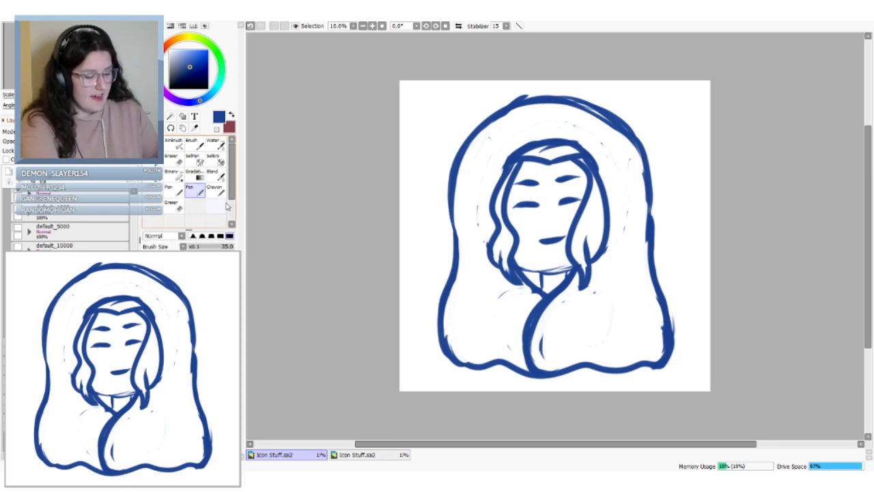
left_click(217, 189)
key("e")
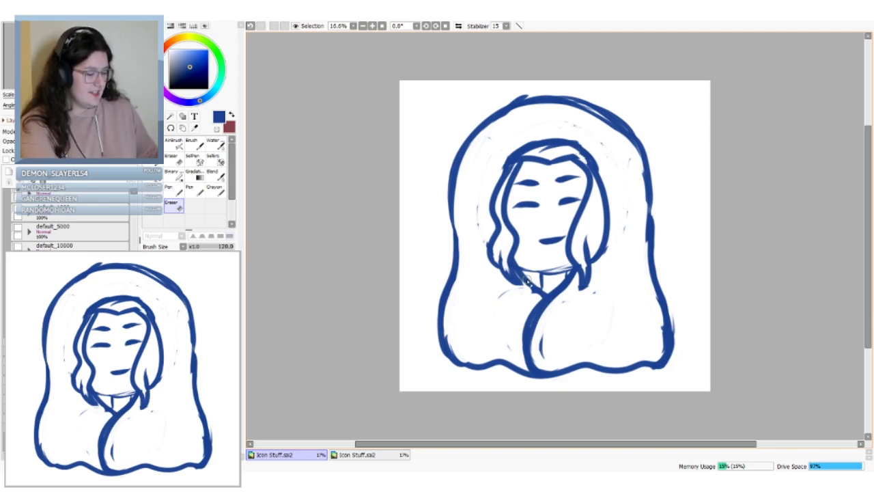
left_click(214, 189)
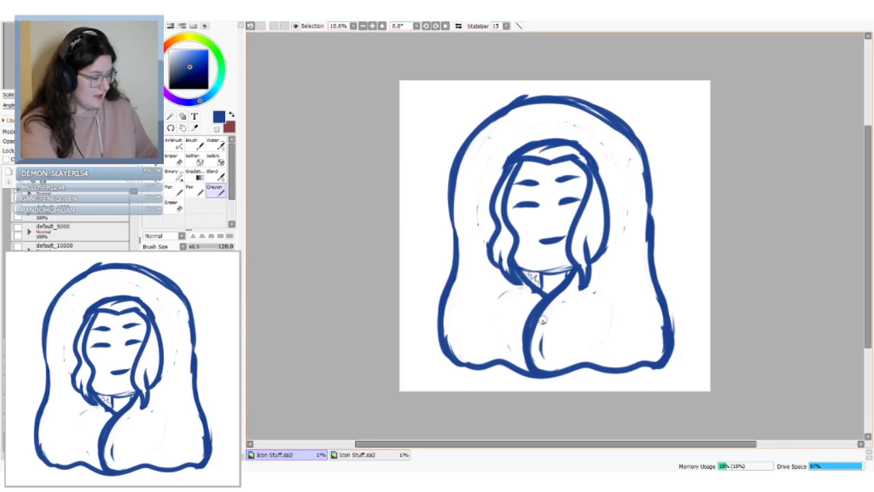
key("ctrl+z")
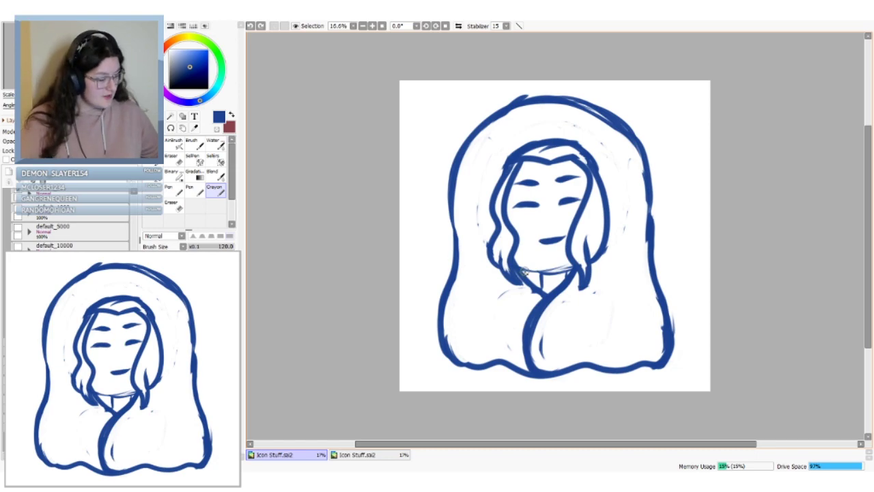
left_click_drag(523, 269, 531, 280)
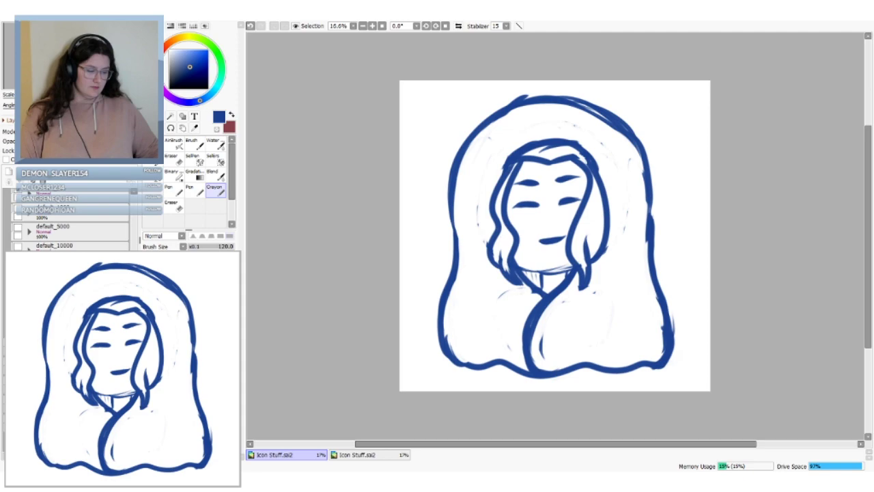
Draw a curved fold line on the cloak to the right of the chest fold, replacing the first heavier strokes
left_click_drag(577, 312, 583, 351)
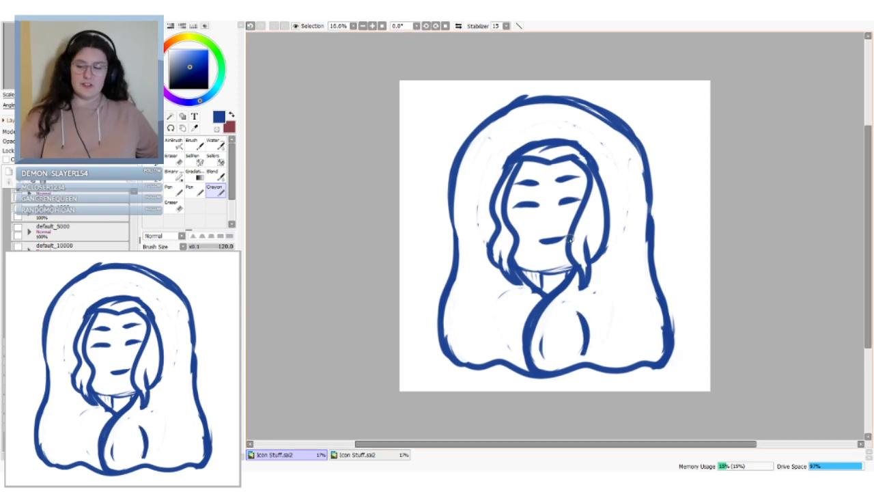
key("ctrl+z")
key("ctrl+z")
key("ctrl+z")
key("ctrl+z")
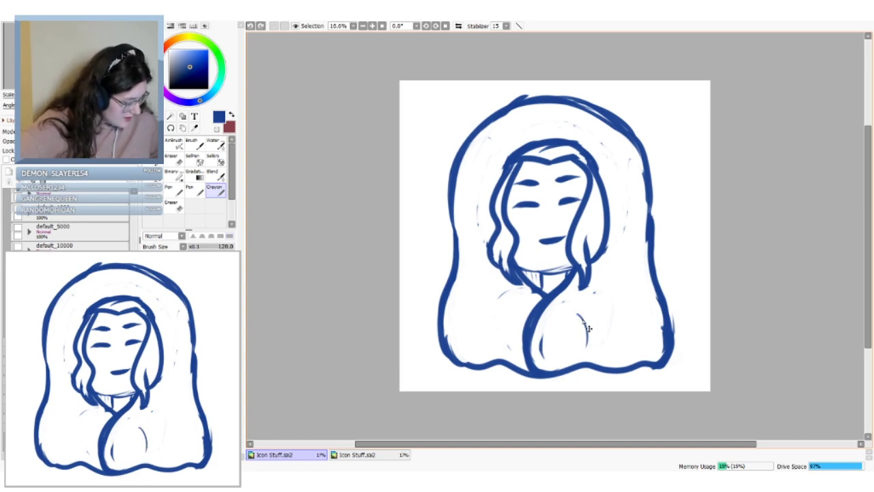
left_click_drag(581, 314, 582, 354)
left_click_drag(581, 308, 583, 349)
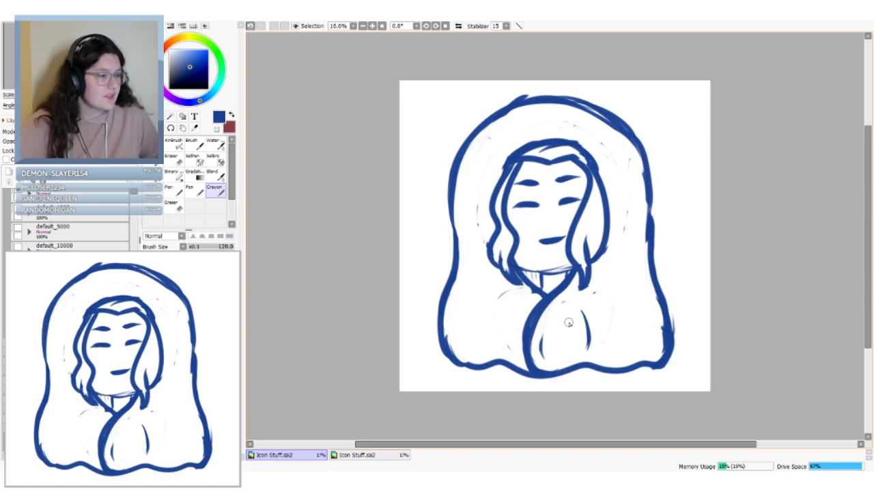
Create a new linework layer, set the colour to black and choose the Pen at size 80
left_click(20, 172)
left_click(169, 89)
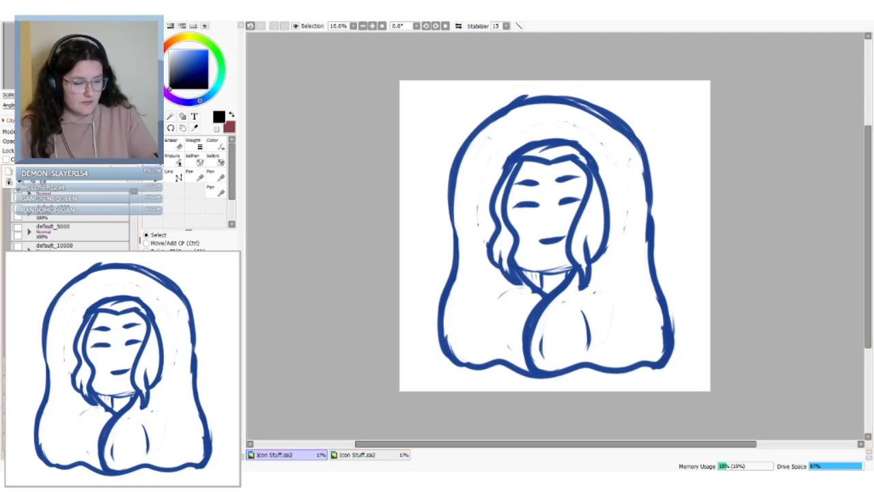
left_click(216, 192)
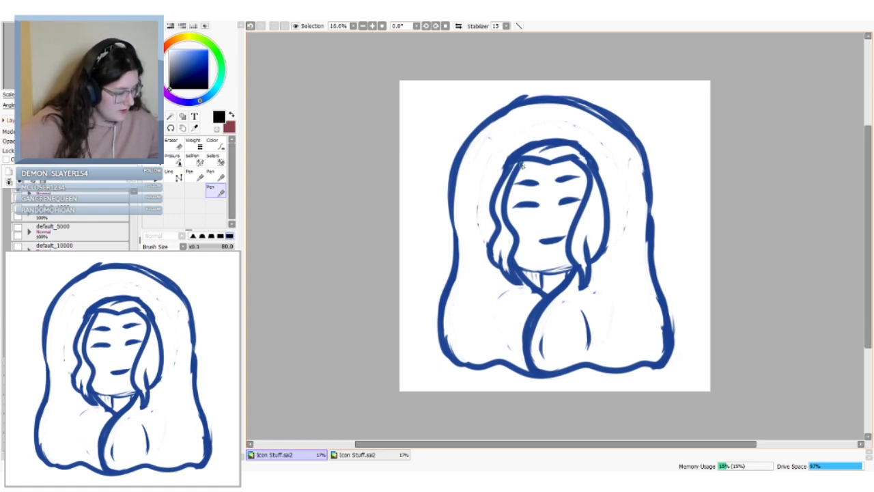
Ink the left inner hair strand from the hairline to its tip with one black Pen stroke, redoing the first attempt
mouse_move(521, 158)
left_mouse_down()
mouse_move(509, 250)
mouse_move(518, 281)
left_mouse_up()
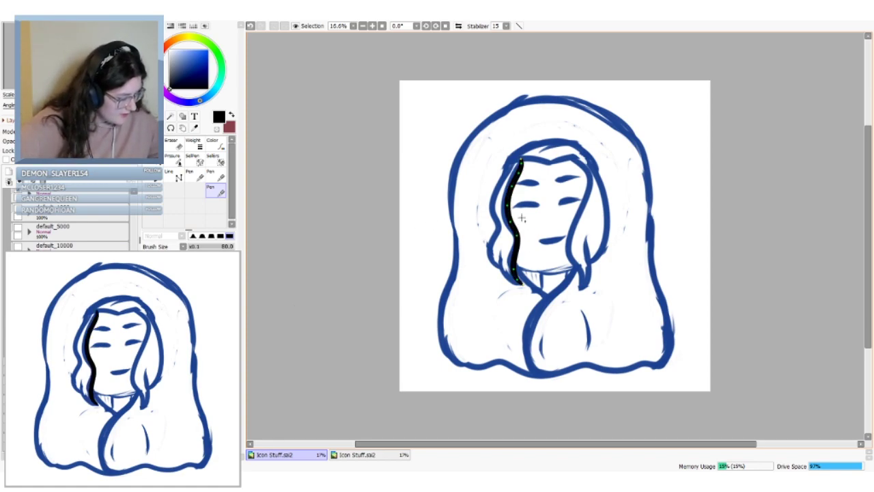
key("ctrl+z")
mouse_move(520, 155)
left_mouse_down()
mouse_move(507, 215)
mouse_move(525, 286)
left_mouse_up()
left_click_drag(524, 286, 525, 285)
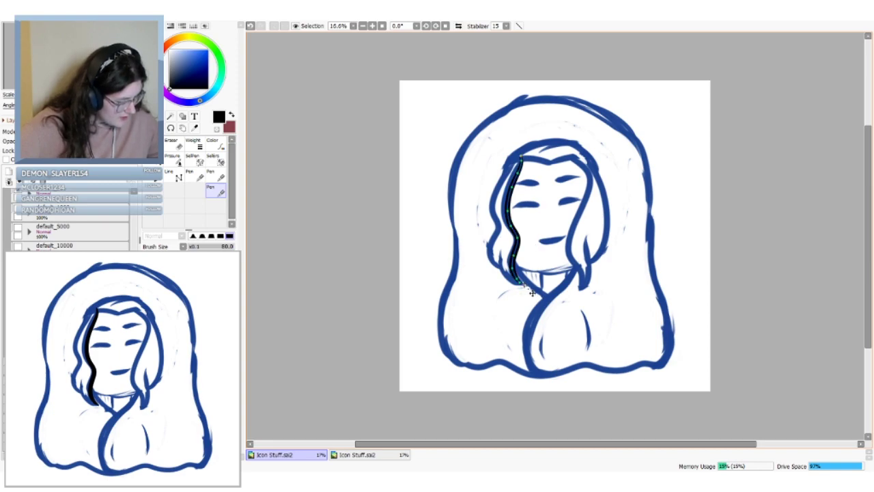
Adjust the left inner hair strand's curve and move its top end slightly down at the hairline
key("ctrl+z")
key("ctrl+y")
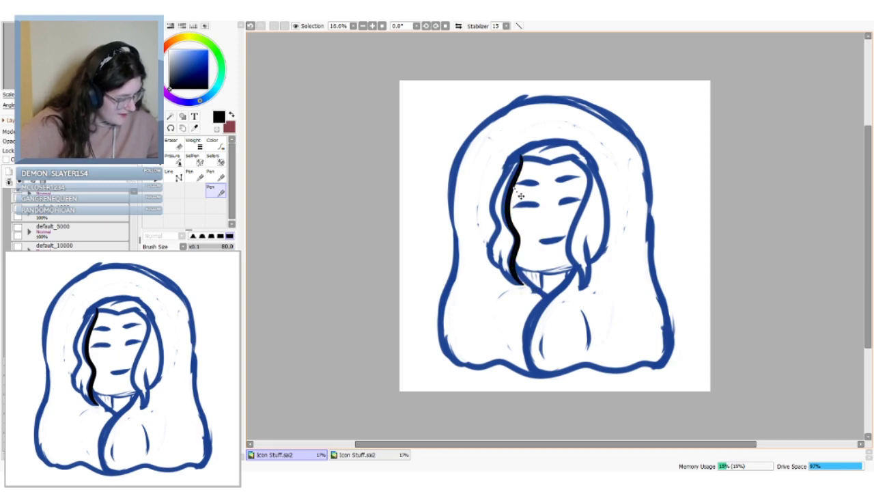
key("ctrl+z")
key("ctrl+y")
left_click_drag(510, 215, 510, 219)
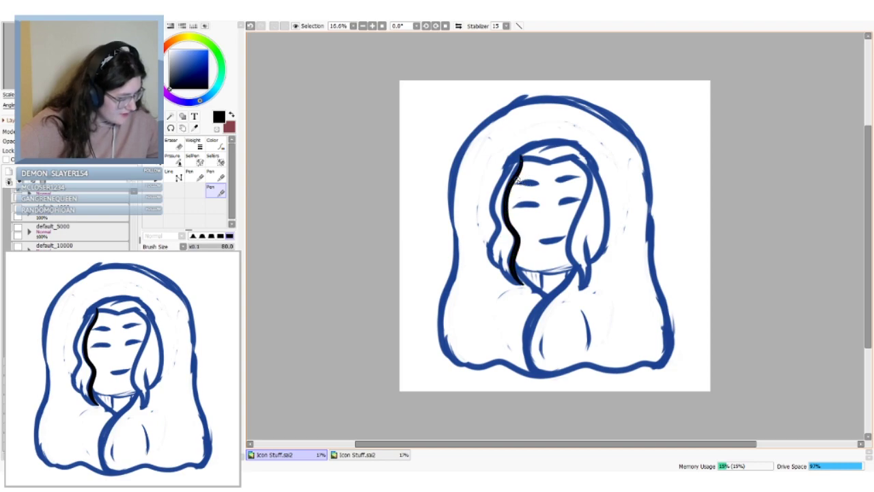
left_click_drag(522, 157, 524, 161)
left_click_drag(524, 161, 522, 161)
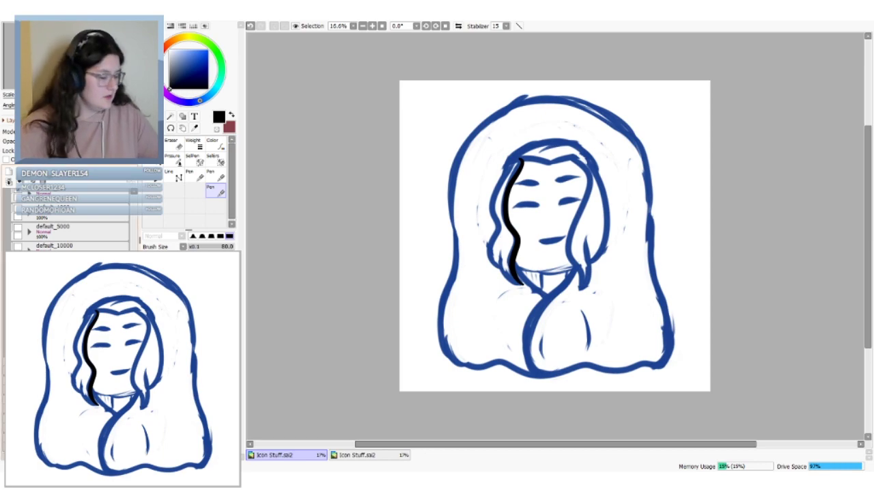
Ink the right inner hair strand from the hairline to its tip, redoing the first attempt and adjusting the curve's top
mouse_move(575, 158)
left_mouse_down()
mouse_move(580, 202)
mouse_move(570, 257)
mouse_move(580, 286)
left_mouse_up()
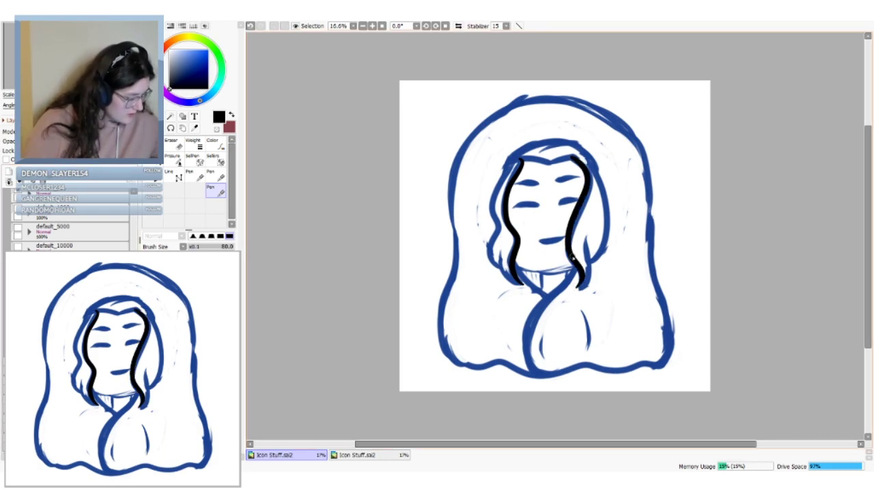
key("ctrl+z")
mouse_move(575, 158)
left_mouse_down()
mouse_move(583, 294)
mouse_move(583, 282)
left_mouse_up()
key("ctrl+z")
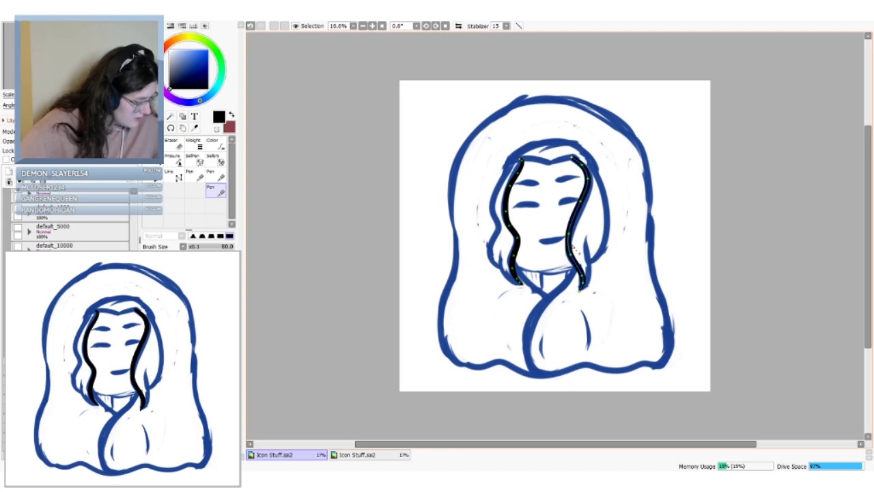
left_click_drag(581, 201, 571, 158)
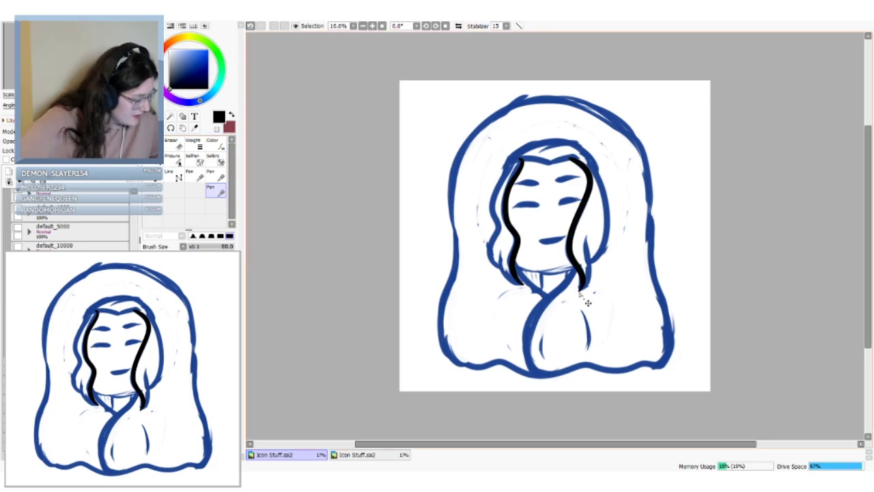
key("ctrl+z")
key("ctrl+y")
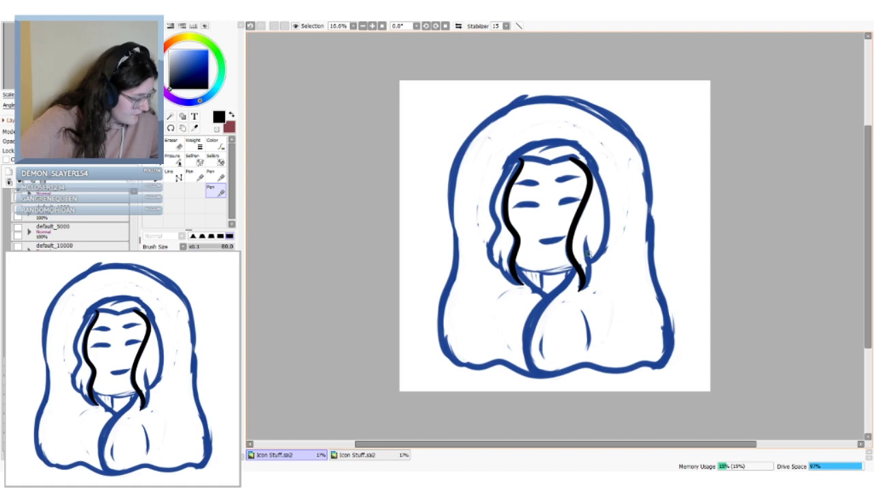
Ink a short curved line from the right strand's tip up its outer side to close the lock
left_click_drag(579, 291, 587, 229)
key("ctrl+z")
key("ctrl+y")
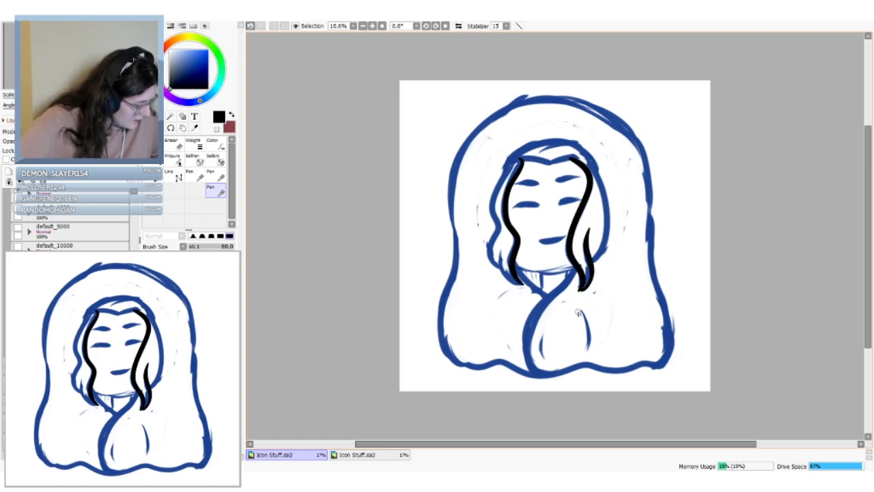
key("ctrl+z")
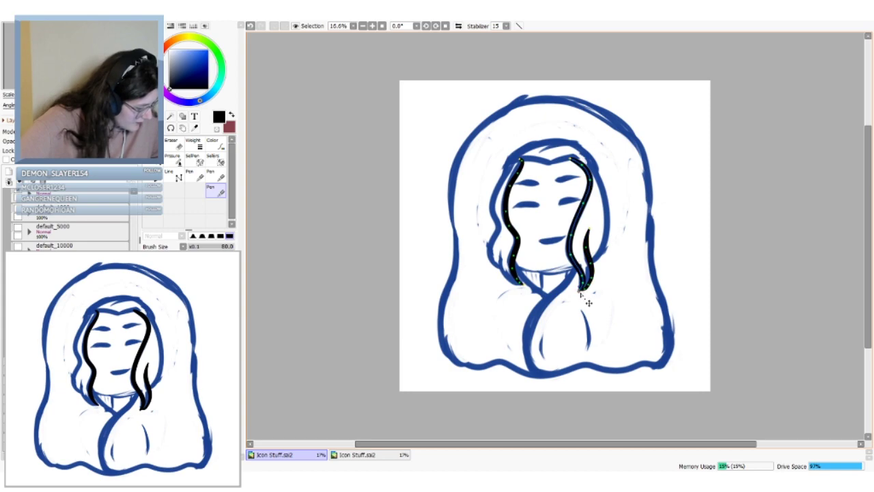
Try to pull the right lock's tip lower by moving its end point, and undo the change
key("ctrl+y")
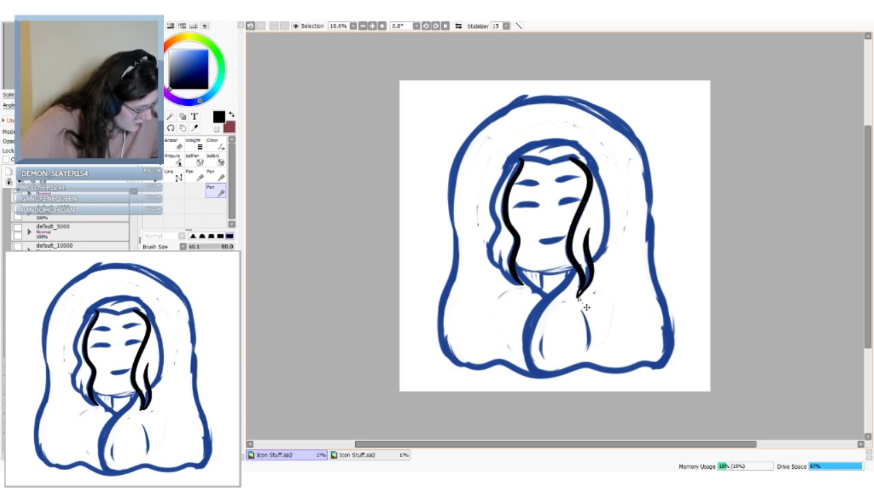
key("ctrl+z")
key("ctrl+y")
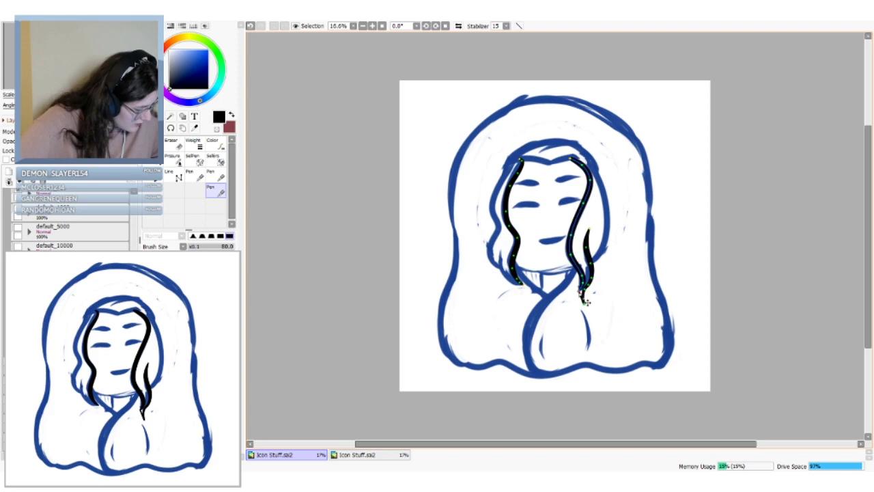
scroll(582, 287, "up", 4)
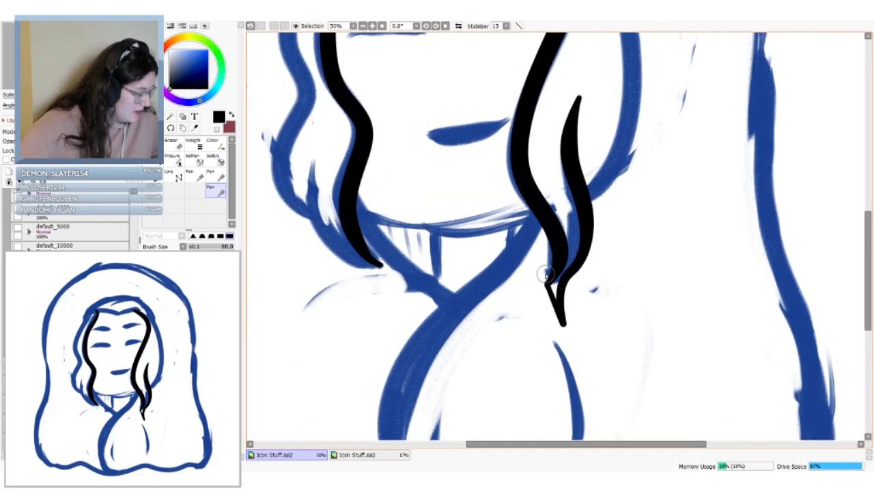
key("ctrl+z")
key("ctrl+y")
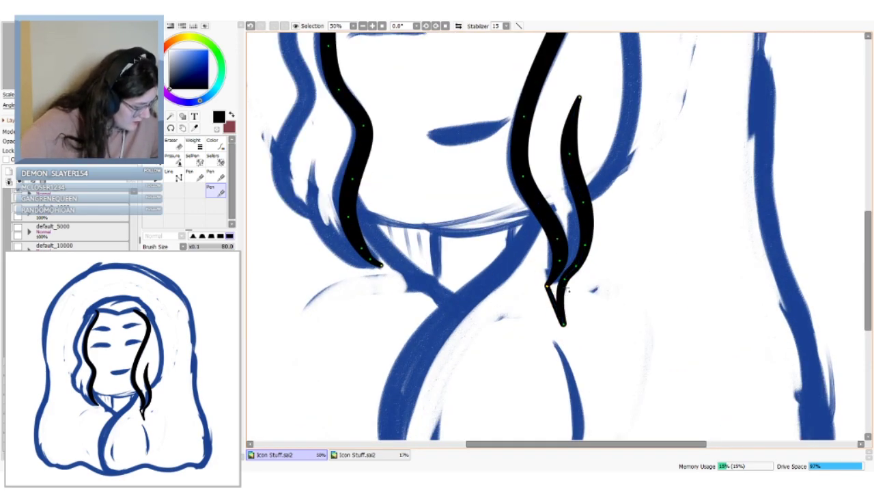
key("ctrl+z")
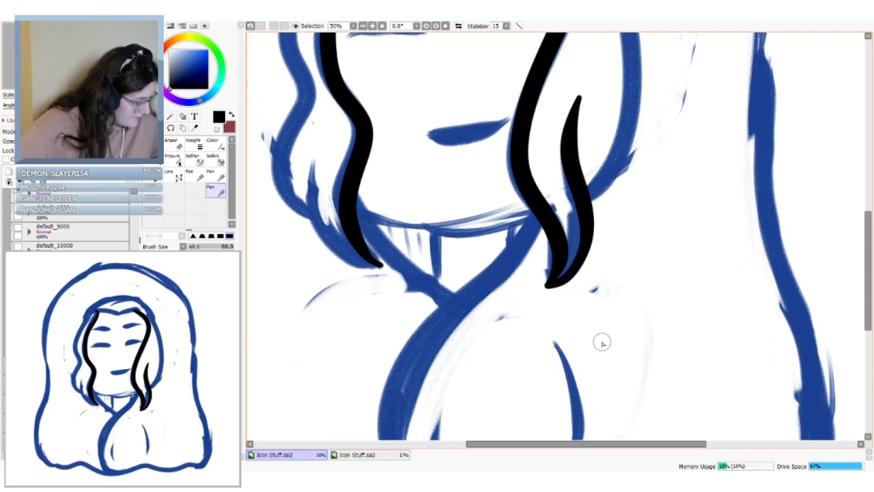
scroll(565, 200, "down", 2)
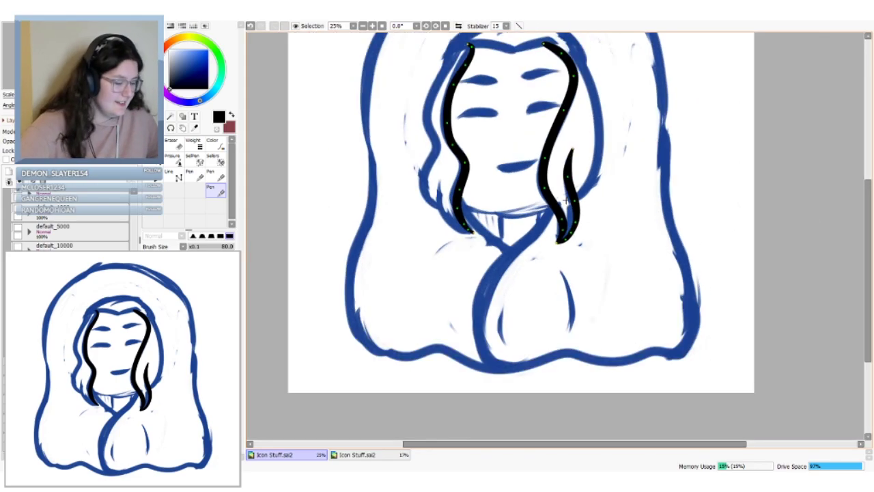
Ink a short curved line from the left strand's tip up its outer side, redoing the first attempt
left_click_drag(864, 215, 861, 181)
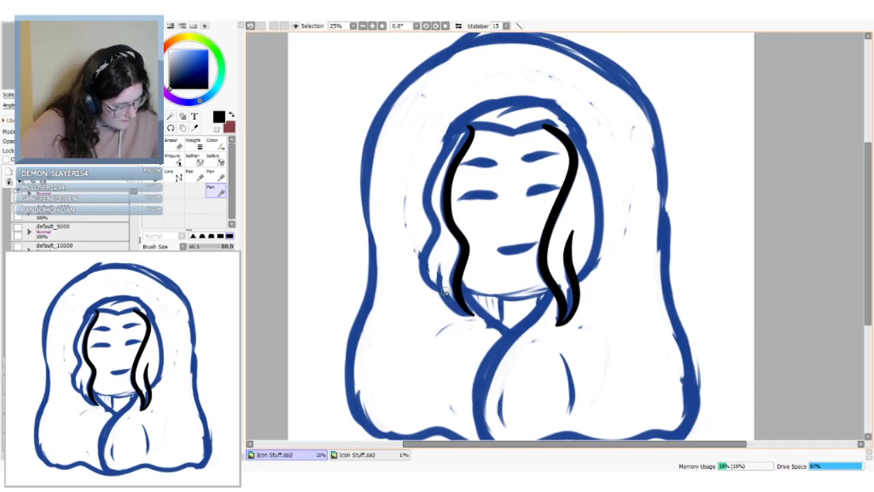
left_click_drag(470, 315, 438, 268)
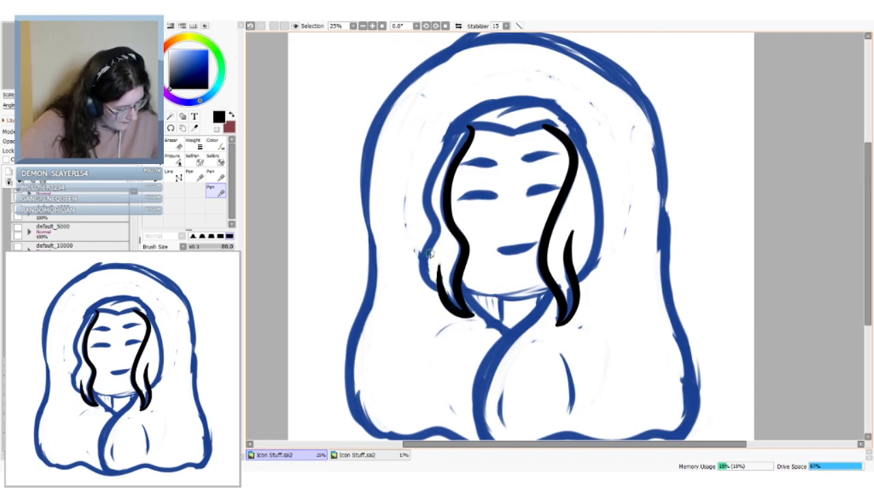
key("ctrl+z")
mouse_move(471, 315)
left_mouse_down()
mouse_move(438, 268)
mouse_move(457, 309)
mouse_move(444, 312)
left_mouse_up()
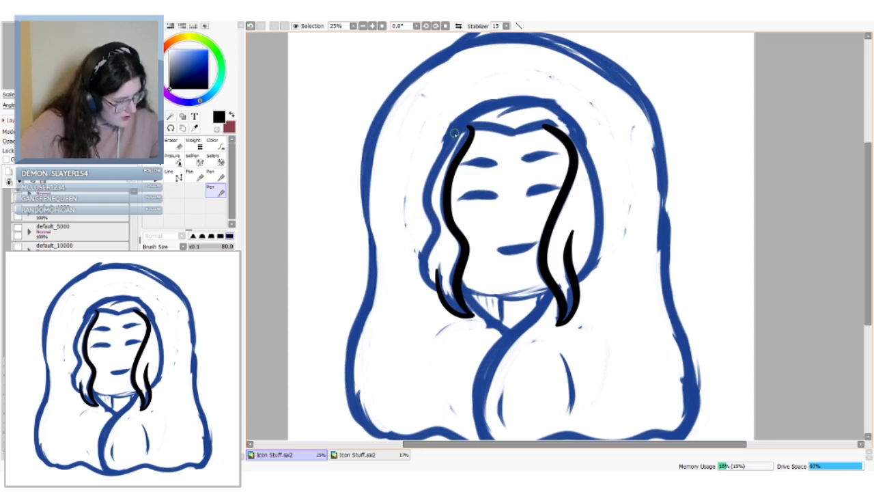
Ink the wavy left outer hair strand from the hairline to the lower lock, redoing the first attempt and lowering its top end
mouse_move(457, 127)
left_mouse_down()
mouse_move(427, 202)
mouse_move(428, 293)
left_mouse_up()
key("ctrl+z")
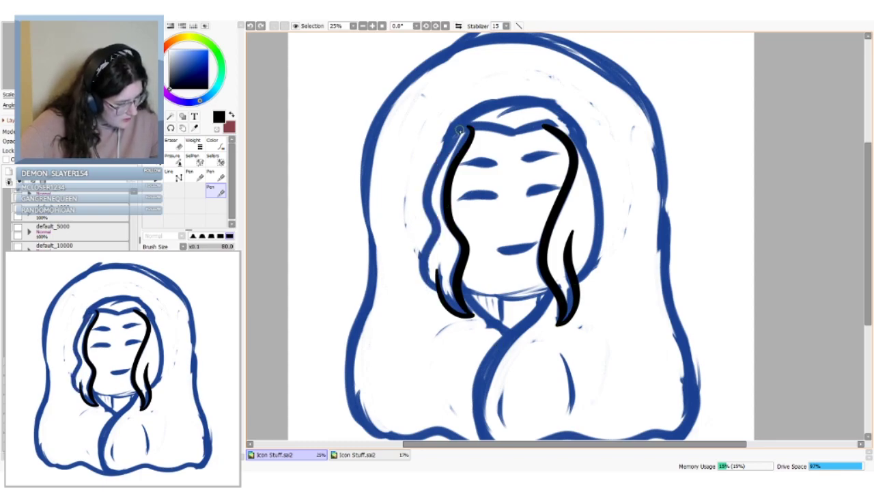
mouse_move(459, 129)
left_mouse_down()
mouse_move(429, 180)
mouse_move(423, 269)
mouse_move(436, 288)
left_mouse_up()
key("ctrl+z")
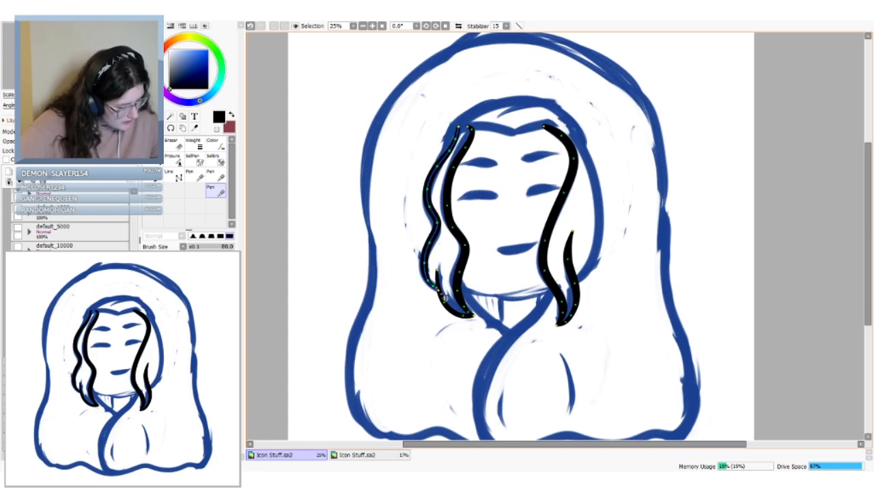
key("ctrl+y")
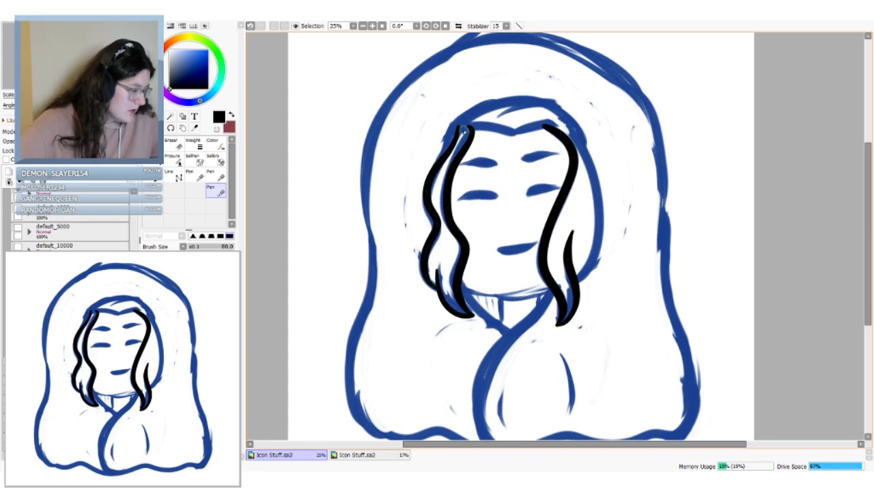
key("ctrl")
left_click_drag(457, 142, 456, 134)
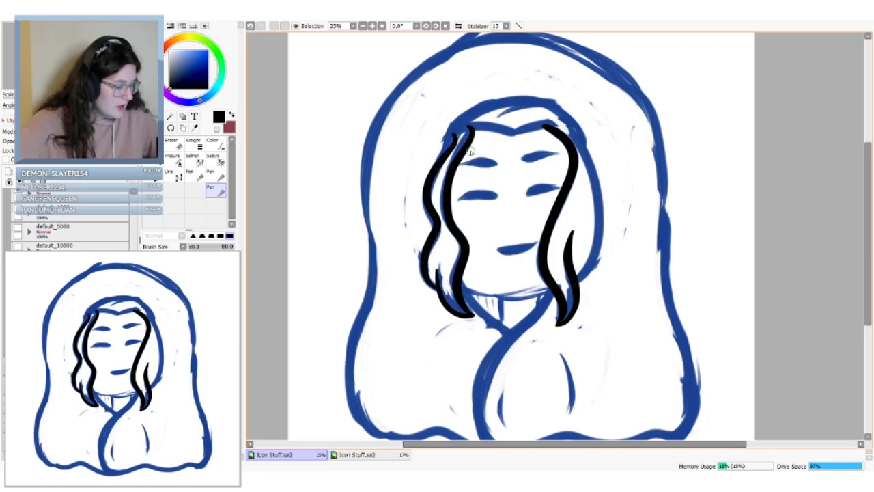
Ink the hairline across the forehead between the two strands and adjust the lines where they meet at the left
scroll(471, 153, "down", 1)
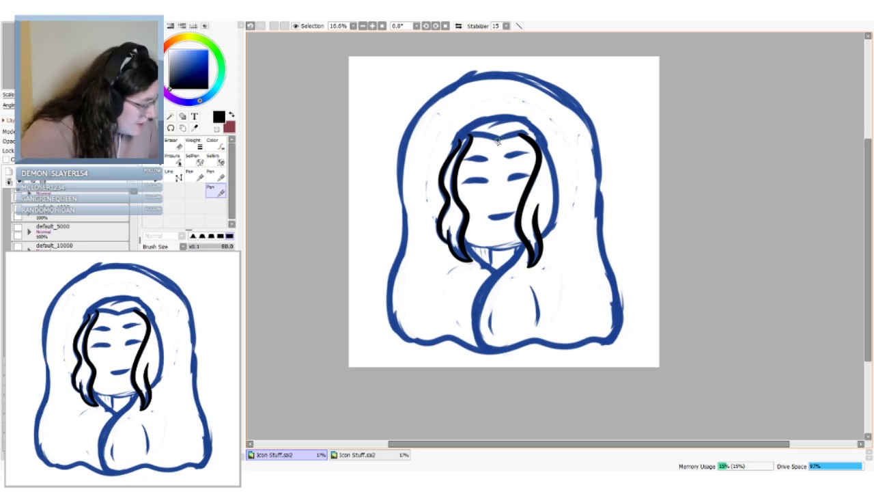
mouse_move(497, 141)
left_mouse_down()
mouse_move(525, 150)
mouse_move(516, 128)
mouse_move(496, 142)
mouse_move(452, 145)
mouse_move(477, 159)
mouse_move(499, 136)
mouse_move(458, 147)
mouse_move(452, 196)
mouse_move(465, 143)
left_mouse_up()
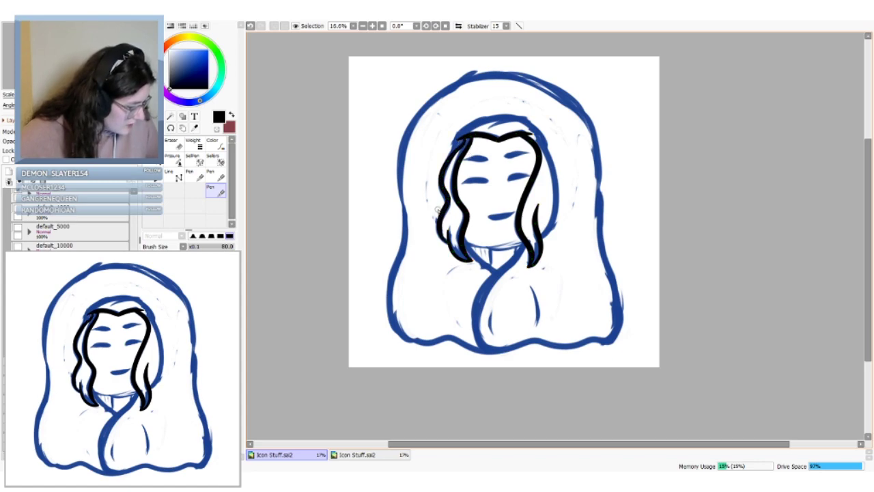
key("ctrl")
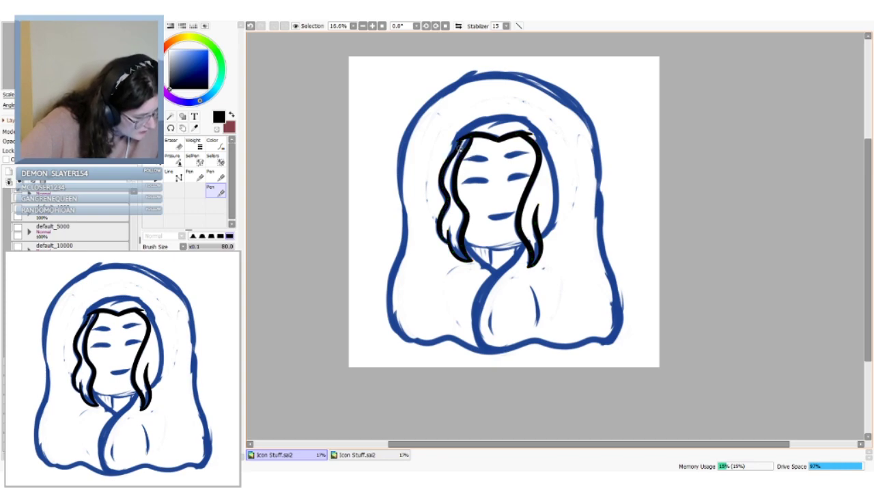
left_click_drag(461, 142, 461, 148)
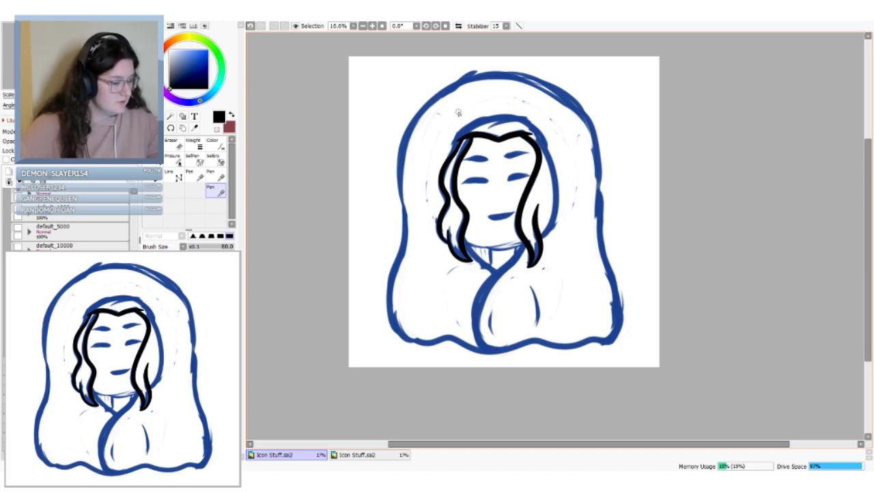
key("ctrl+z")
key("ctrl+y")
key("ctrl+z")
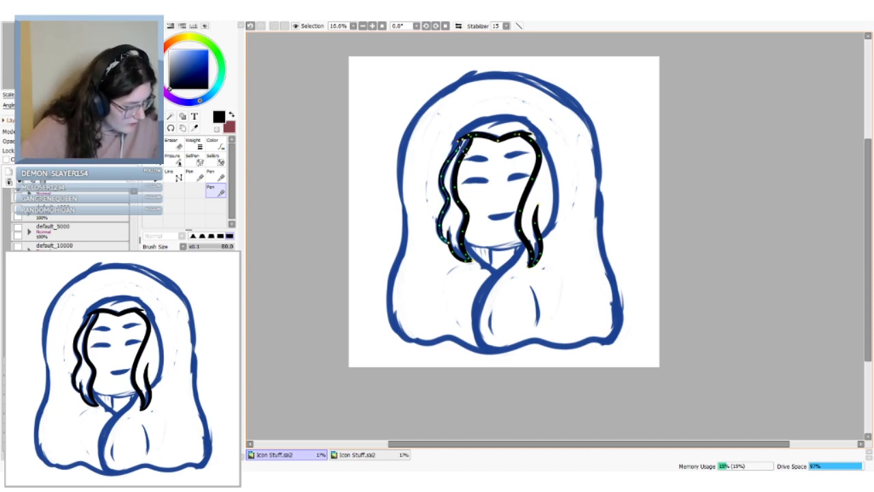
key("ctrl+y")
key("ctrl+z")
key("ctrl+y")
key("ctrl+z")
key("ctrl+y")
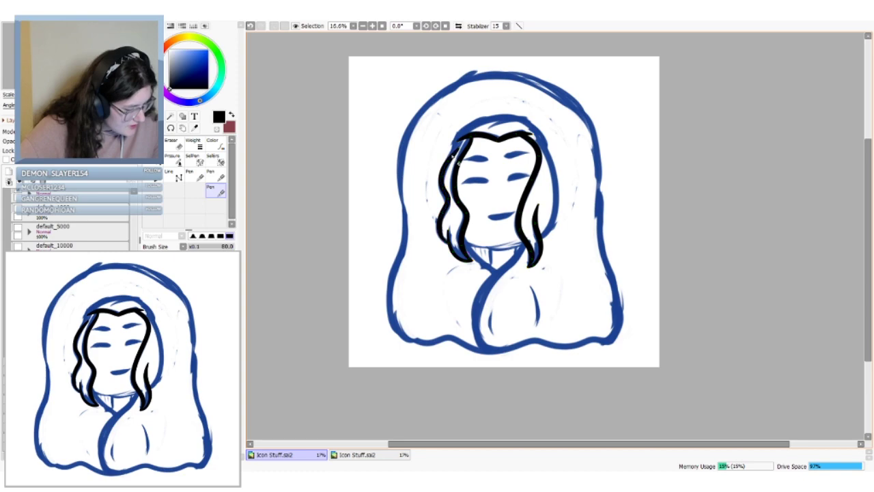
key("ctrl+z")
key("ctrl+y")
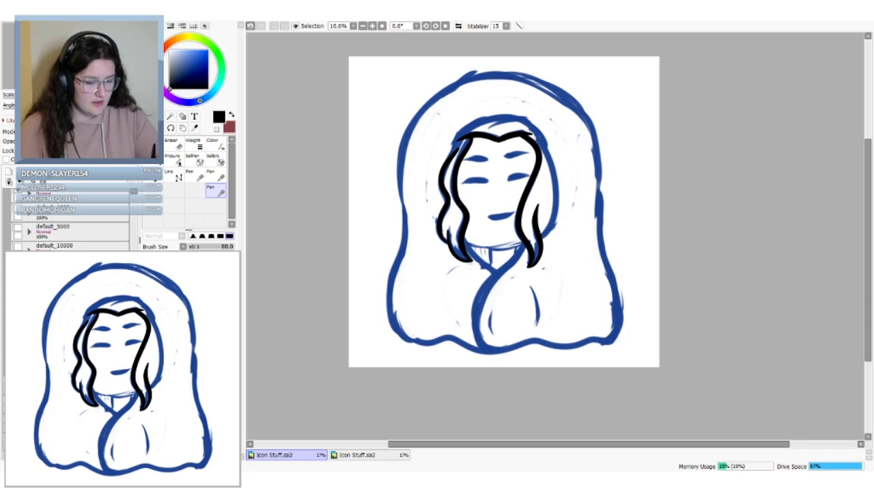
Rotate the canvas view to 108° and ink the chin line between the two inner hair strands, redoing the first attempt
key("End")
key("End")
key("End")
key("End")
key("End")
key("End")
key("End")
key("End")
key("End")
left_click_drag(556, 205, 559, 173)
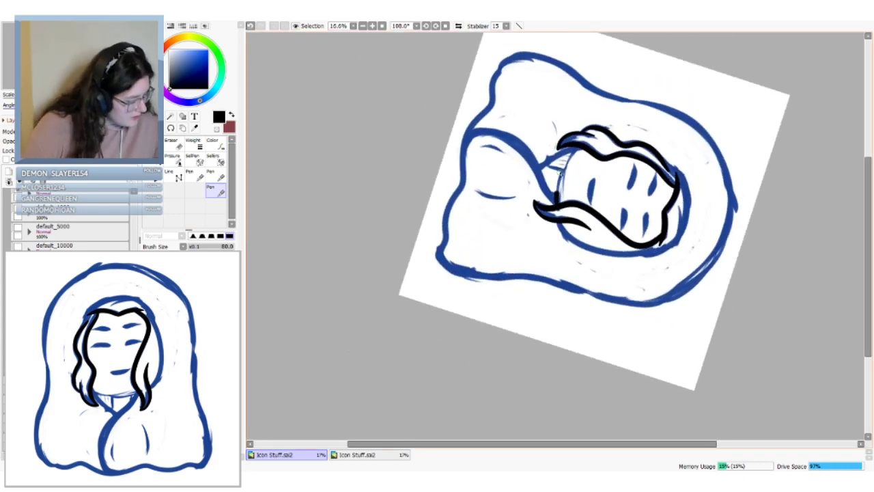
key("ctrl+z")
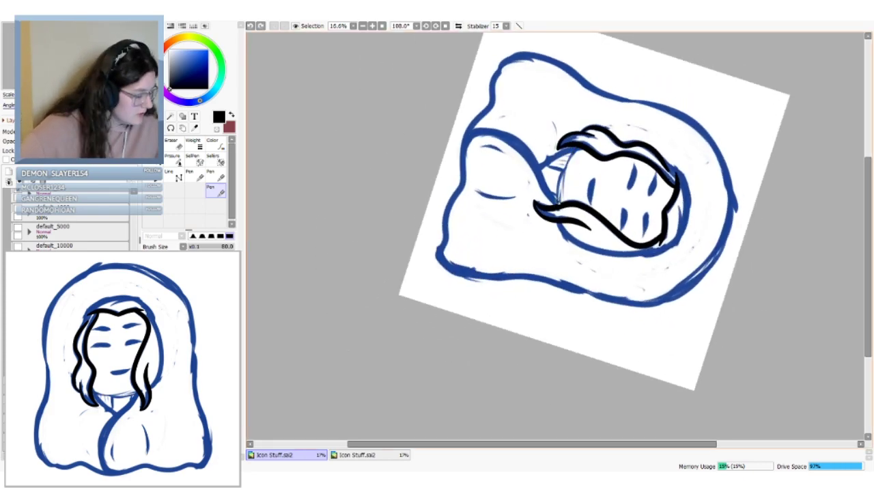
left_click_drag(558, 204, 580, 144)
Reset the canvas rotation to 0° and adjust the chin line's curve near the right hair strand
key("ctrl+z")
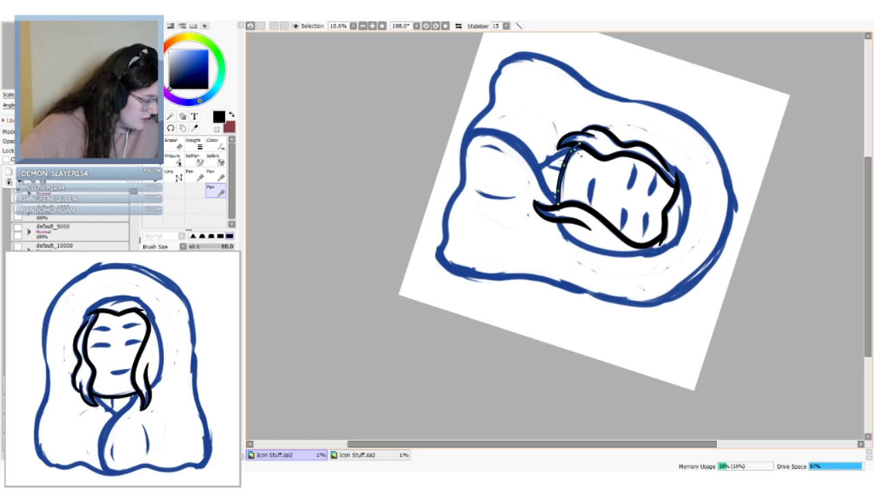
key("ctrl+y")
key("ctrl+z")
key("ctrl+y")
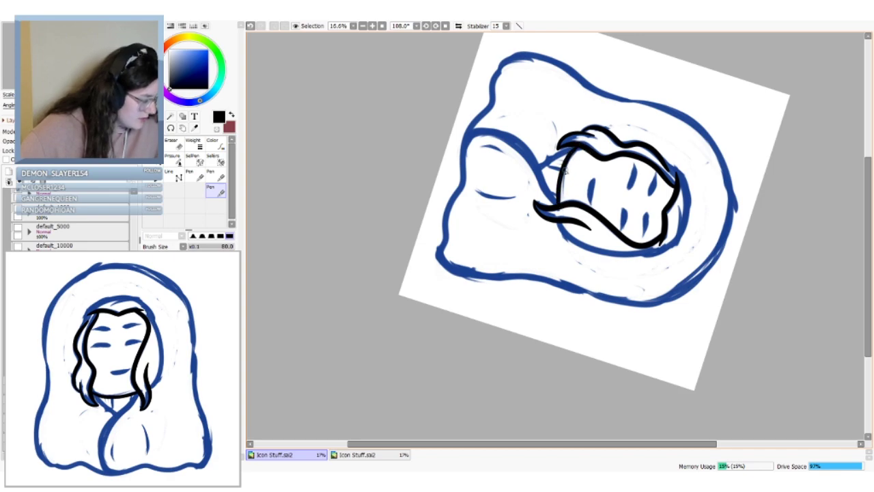
key("Delete")
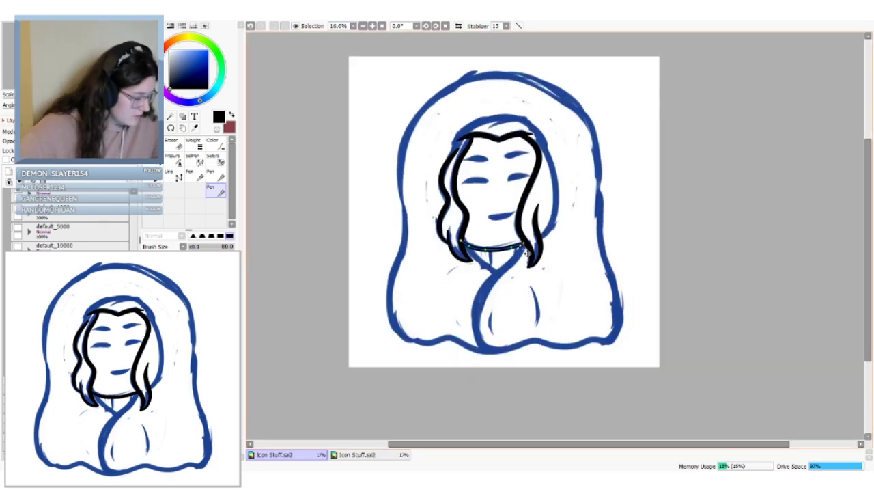
left_click_drag(514, 245, 513, 248)
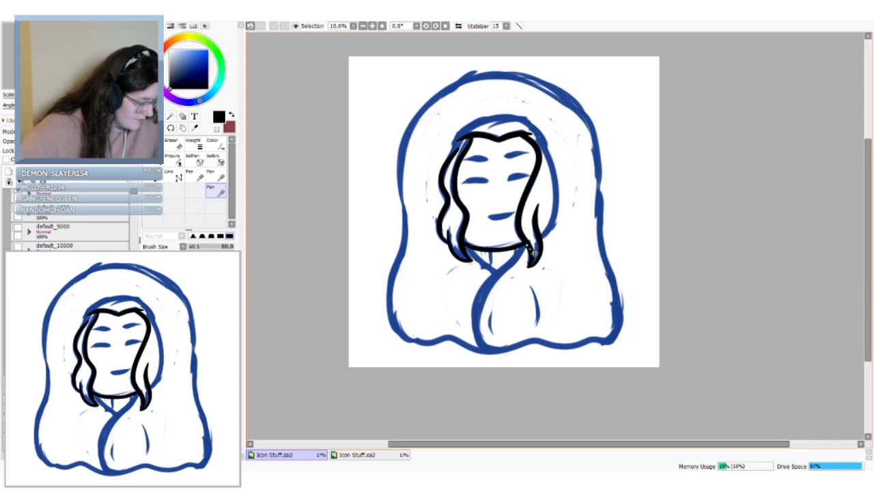
Adjust the chin line where it meets the left inner hair strand, comparing the line with and without the change
left_click_drag(474, 248, 472, 251)
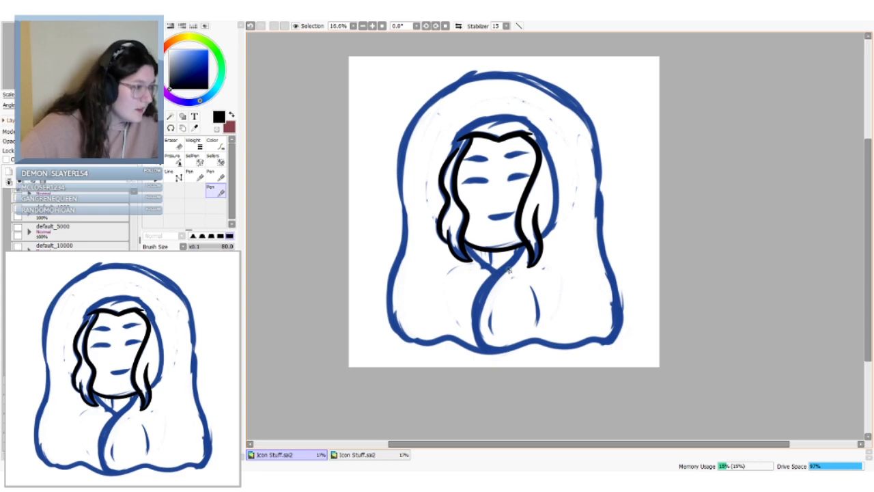
key("ctrl+z")
key("ctrl+y")
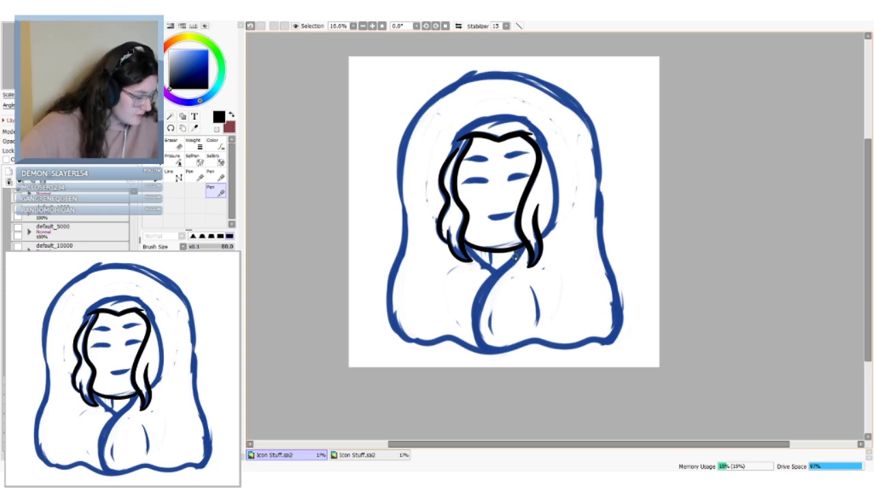
key("ctrl+z")
key("ctrl+y")
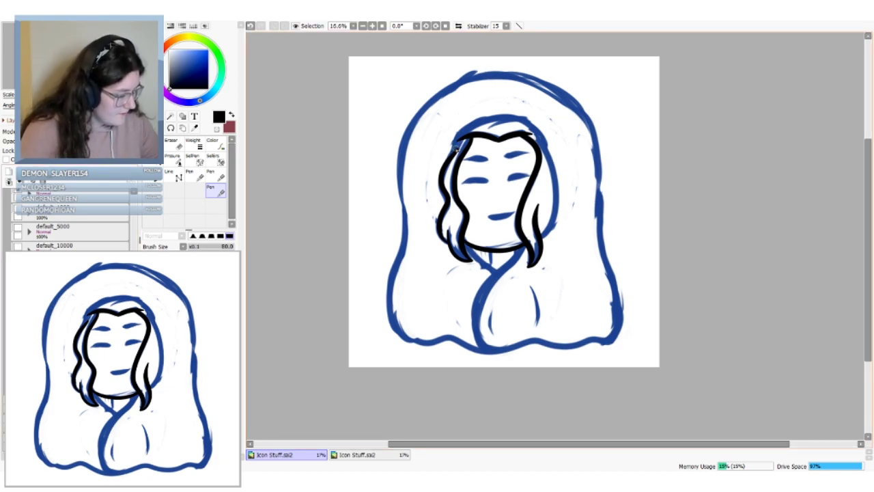
Ink the crown arc over the hairline, adjusting its right end, and ink the outer hair curve down the right side
mouse_move(456, 148)
left_mouse_down()
mouse_move(511, 118)
mouse_move(541, 156)
left_mouse_up()
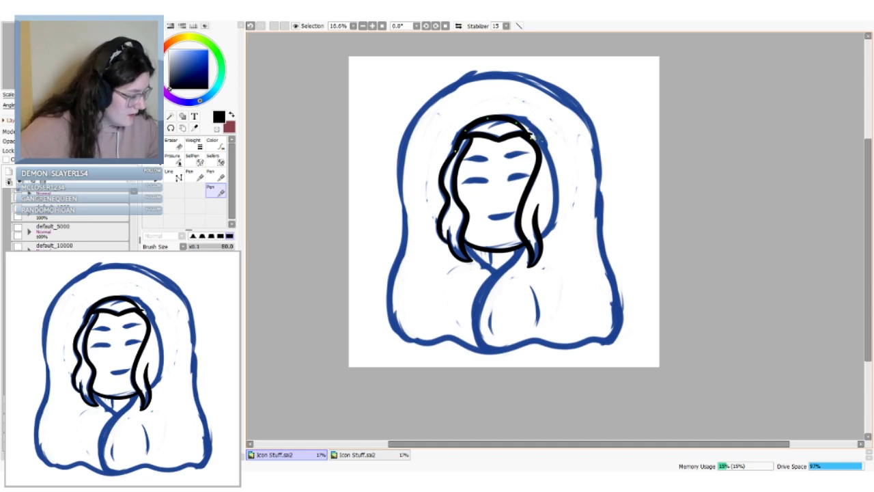
mouse_move(533, 138)
left_mouse_down()
mouse_move(548, 144)
mouse_move(542, 135)
left_mouse_up()
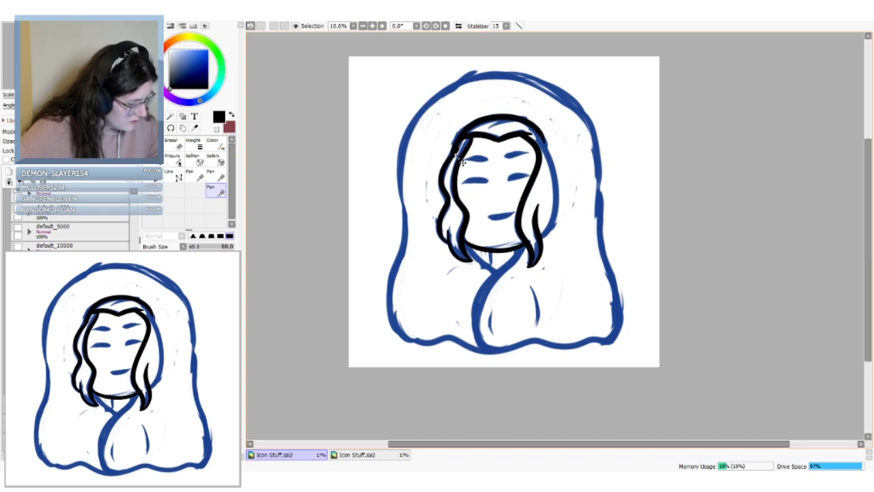
left_click_drag(456, 155, 542, 134)
key("ctrl+z")
key("ctrl+z")
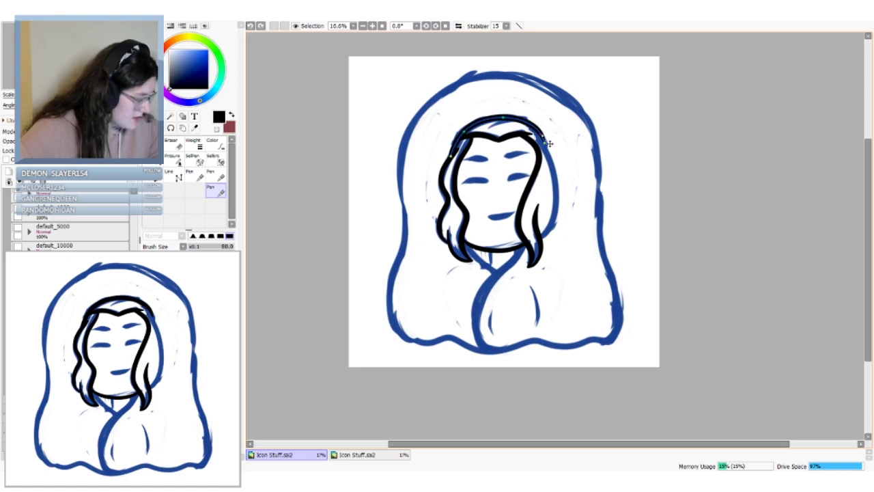
left_click_drag(543, 135, 545, 137)
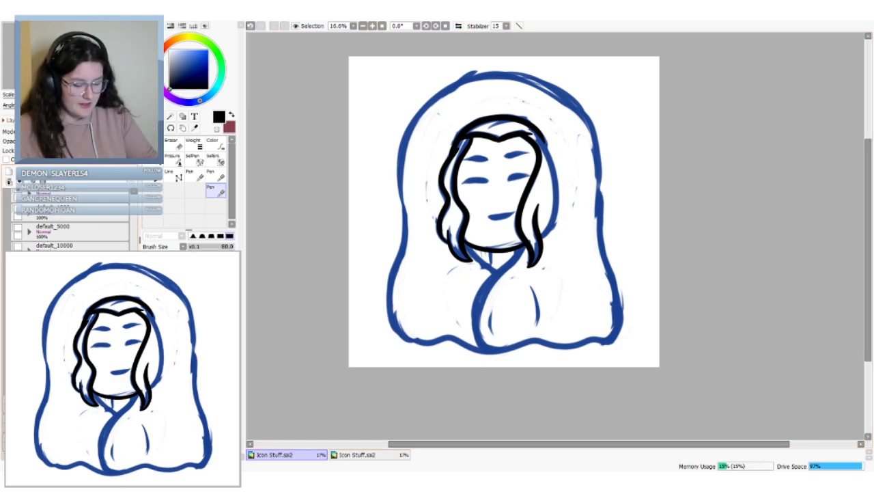
mouse_move(542, 234)
left_mouse_down()
mouse_move(558, 196)
mouse_move(553, 127)
mouse_move(546, 148)
left_mouse_up()
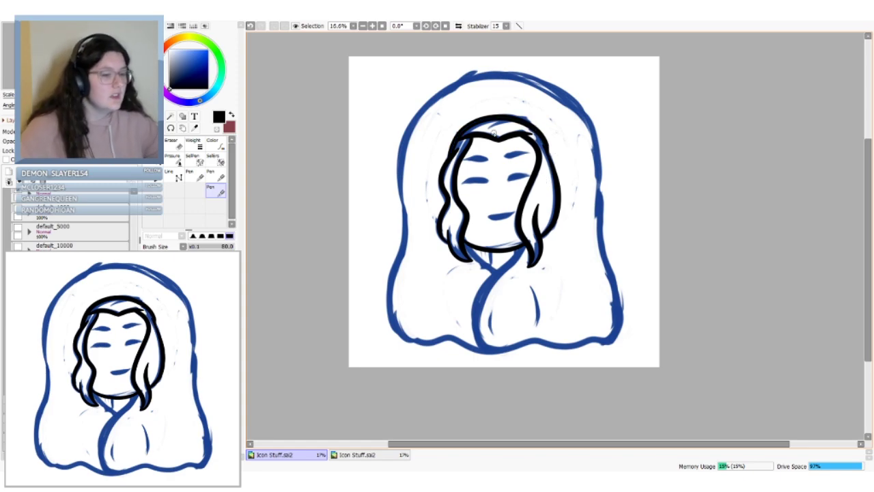
Hide the blue sketch and refine the hairline's left end and the curve of the left inner hair strand
left_click(18, 294)
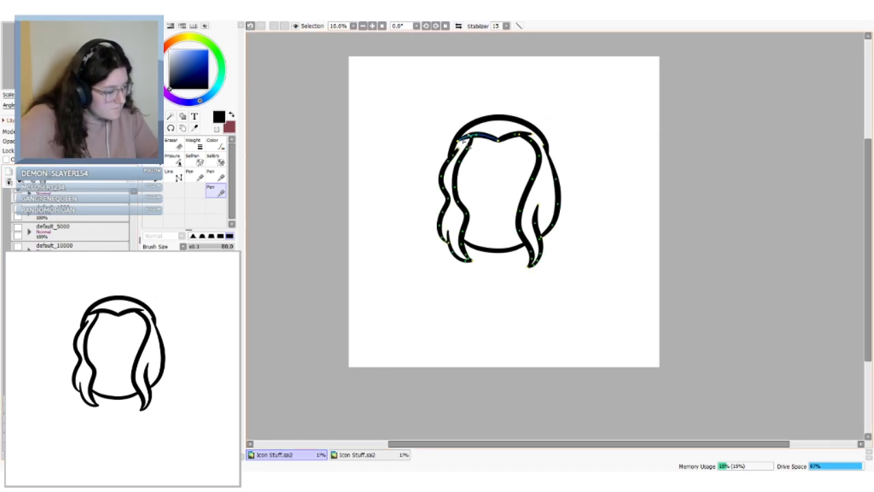
left_click_drag(463, 142, 465, 139)
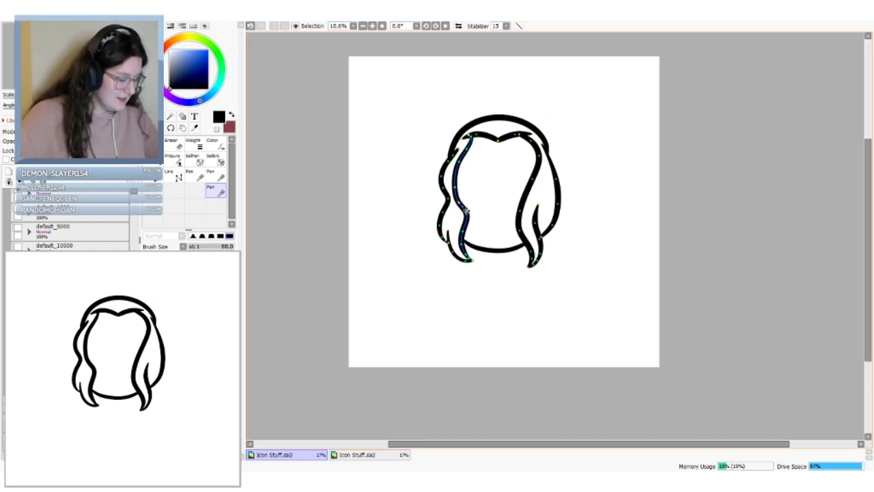
left_click_drag(461, 198, 468, 208)
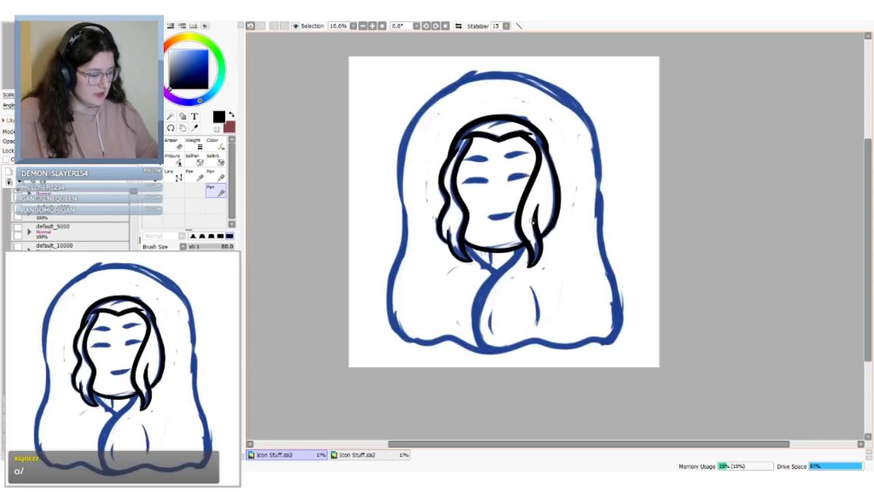
Ink the cloak's front fold from the right hair strand down to the hem and the short left collar line, redoing the collar attempts
mouse_move(525, 243)
left_mouse_down()
mouse_move(506, 265)
mouse_move(486, 353)
left_mouse_up()
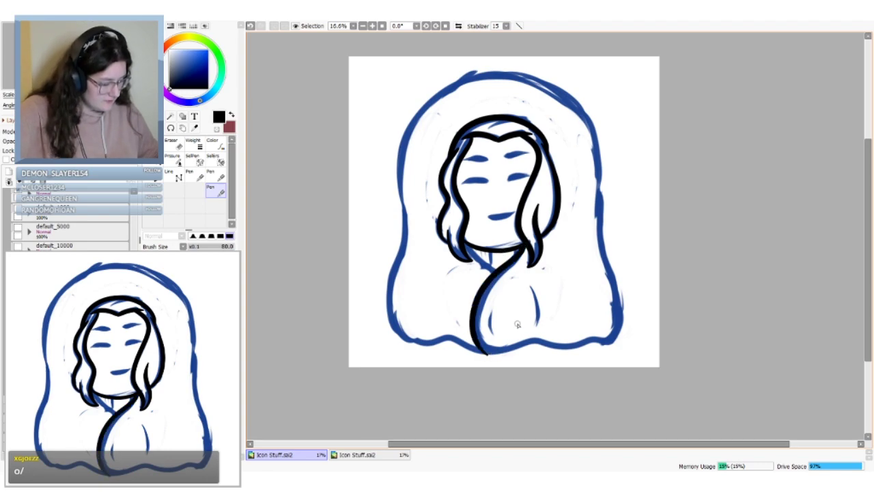
left_click_drag(469, 247, 499, 271)
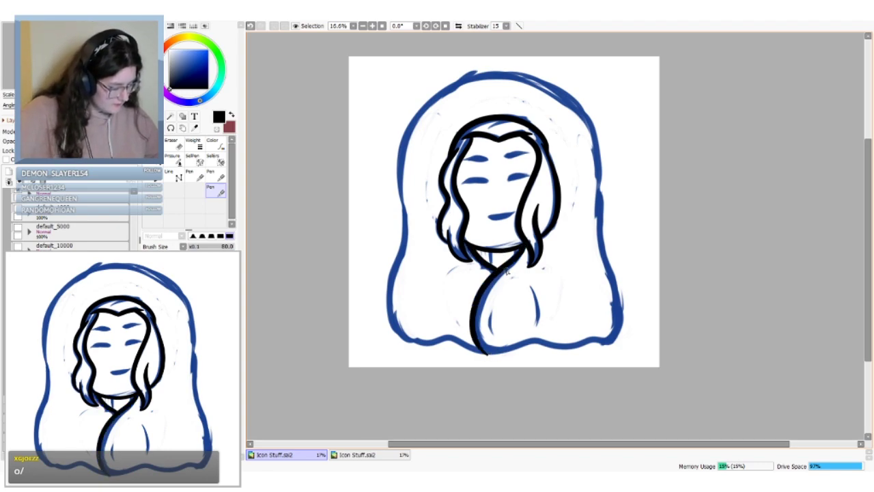
key("ctrl+z")
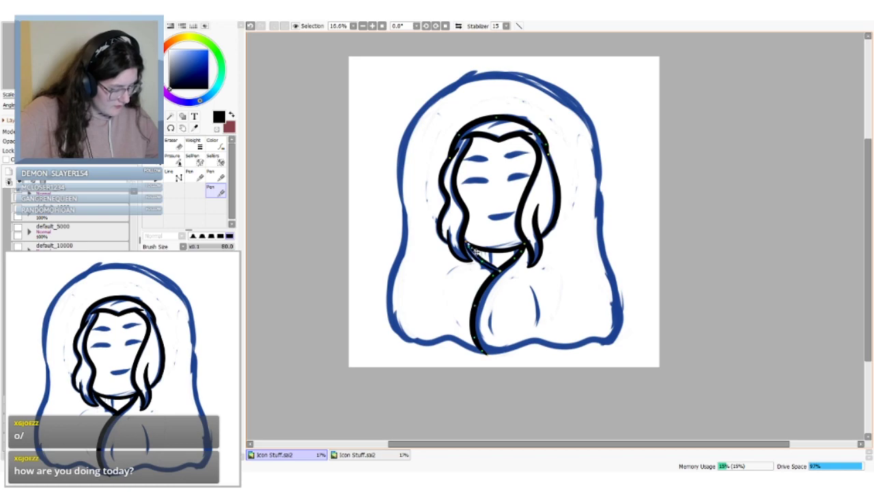
left_click_drag(467, 244, 498, 270)
key("ctrl+z")
left_click_drag(466, 243, 499, 272)
key("ctrl+z")
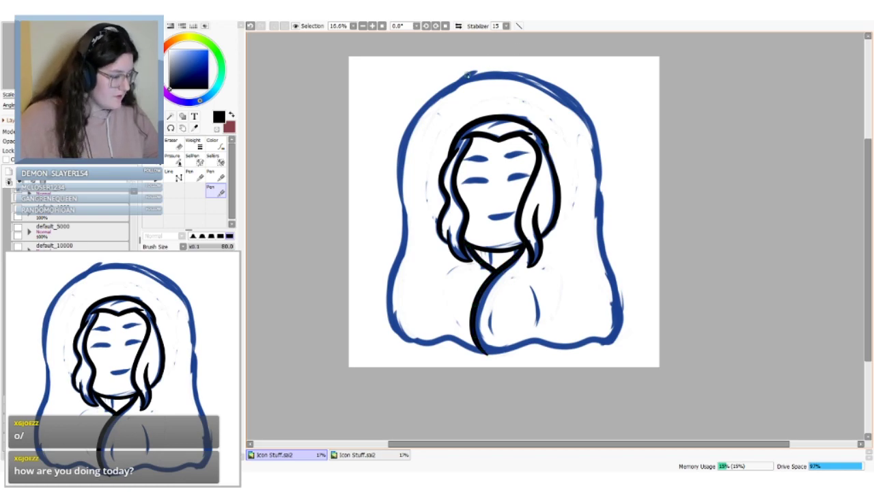
key("ctrl")
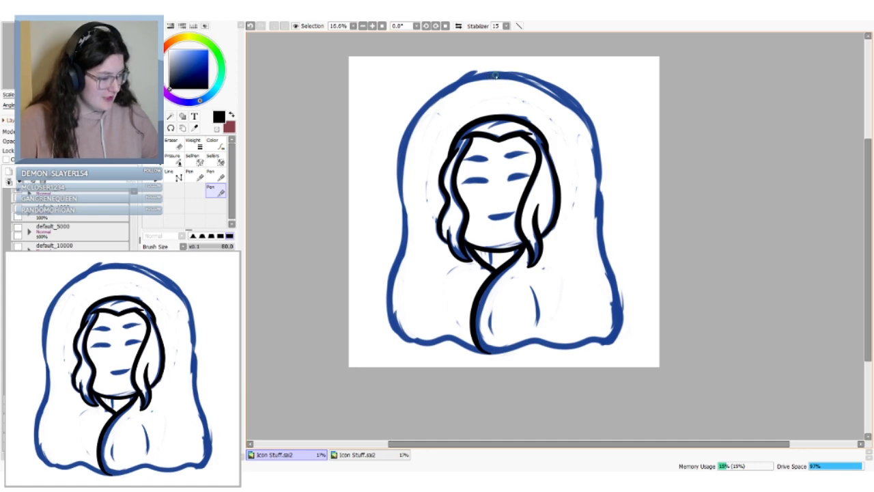
Ink the left half of the hood and cloak outline from the top to the centre hem, adjusting its hem end and upper curve
mouse_move(495, 76)
left_mouse_down()
mouse_move(449, 89)
mouse_move(401, 163)
mouse_move(407, 234)
mouse_move(388, 312)
mouse_move(432, 347)
mouse_move(493, 346)
left_mouse_up()
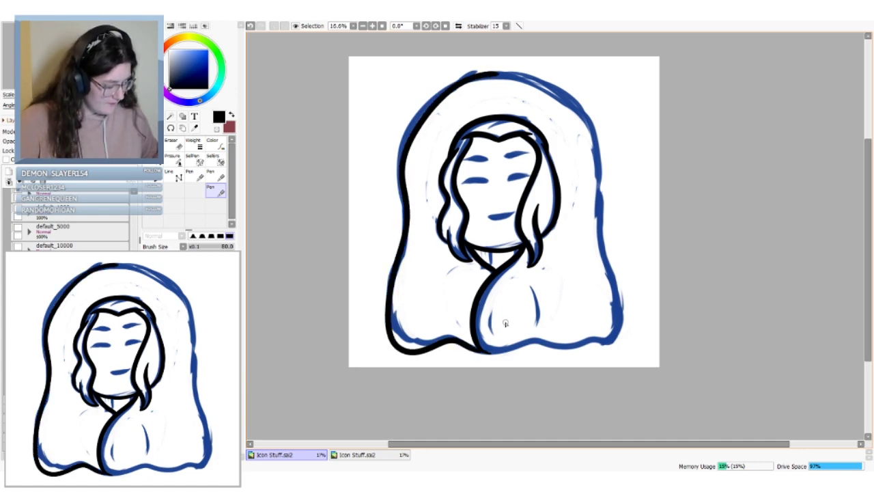
key("ctrl+z")
key("ctrl+y")
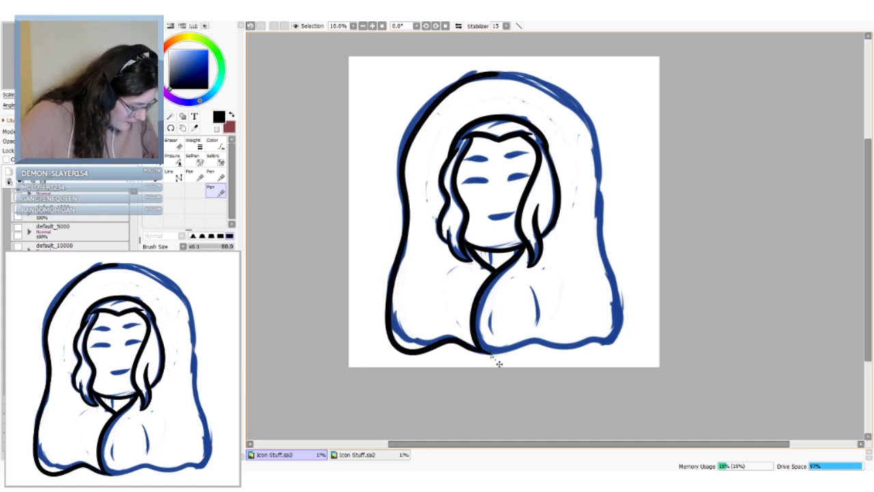
left_click_drag(482, 350, 484, 354)
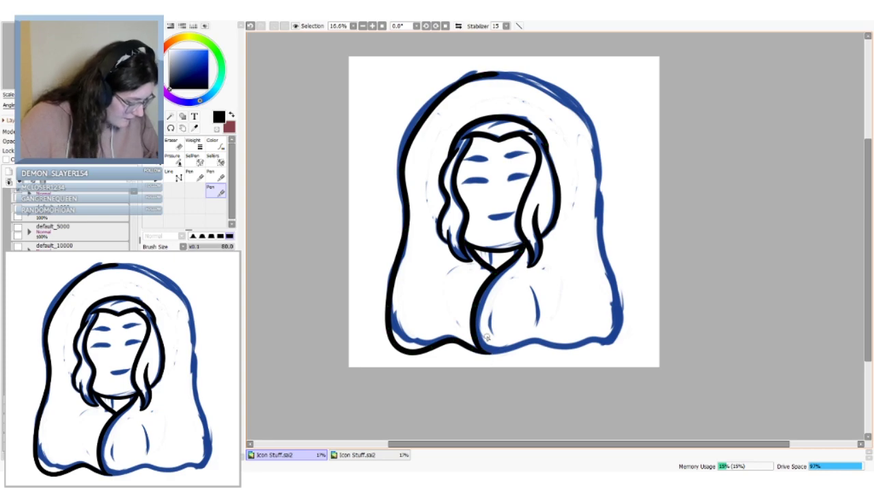
left_click_drag(419, 127, 419, 122)
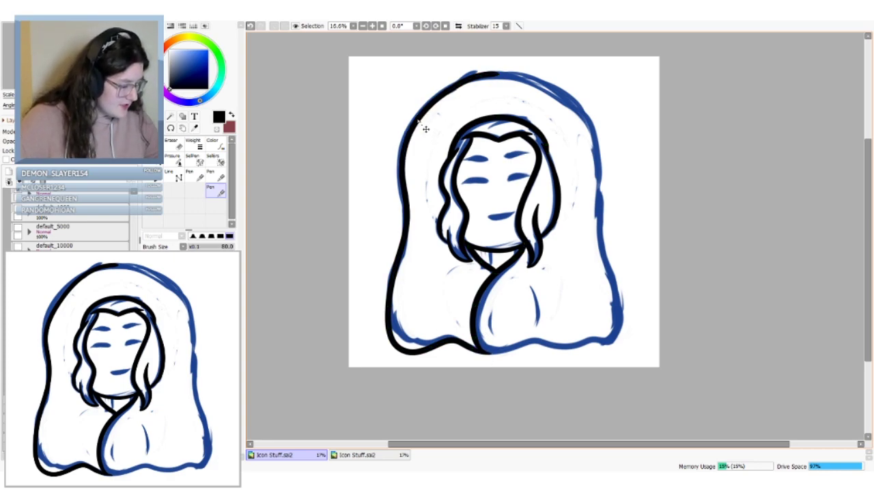
key("ctrl+z")
key("ctrl+y")
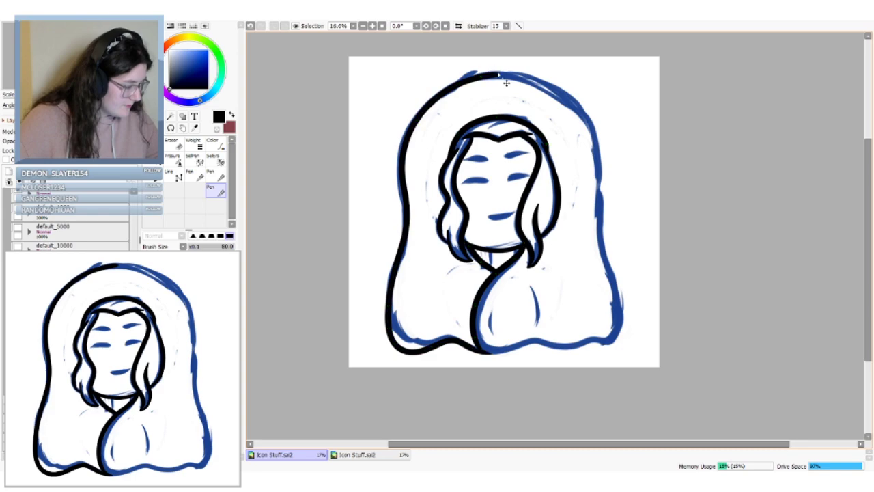
key("ctrl+z")
key("ctrl+y")
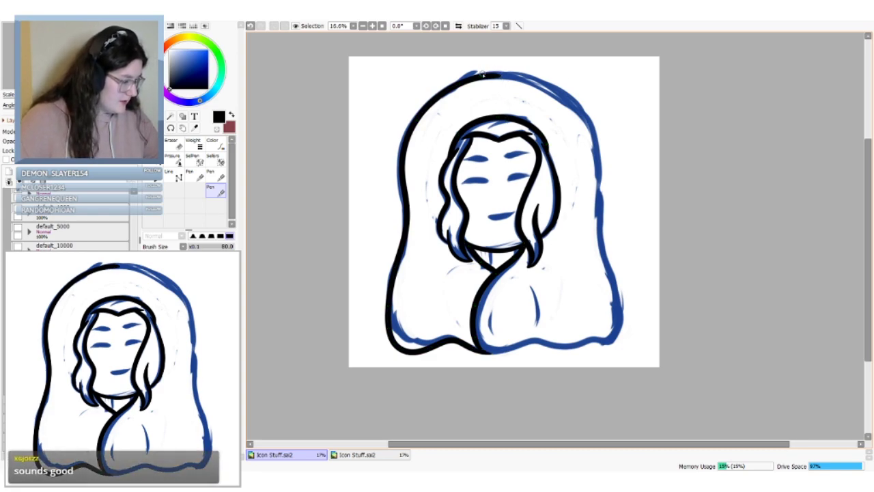
Ink the right half of the hood and cloak outline from the top to the centre hem, redoing the bulging lower corner
mouse_move(483, 75)
left_mouse_down()
mouse_move(539, 82)
mouse_move(606, 173)
mouse_move(622, 316)
mouse_move(555, 347)
mouse_move(480, 363)
left_mouse_up()
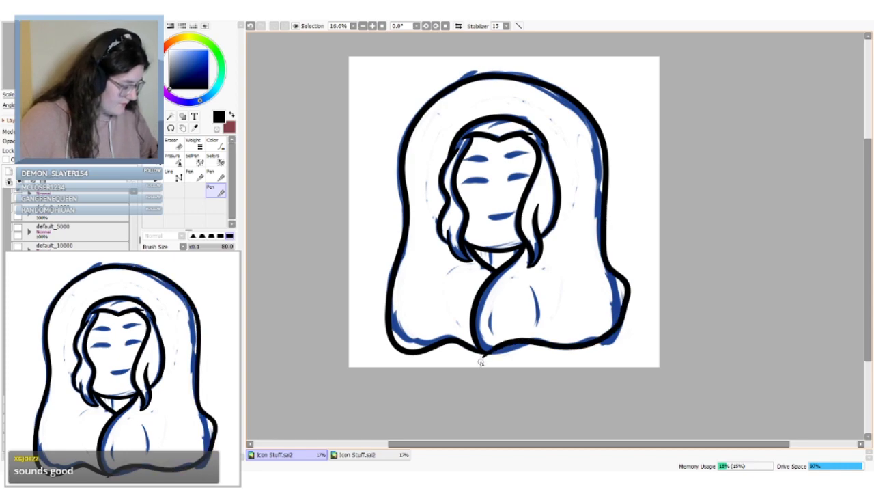
left_click_drag(628, 291, 624, 294)
key("ctrl+z")
key("ctrl")
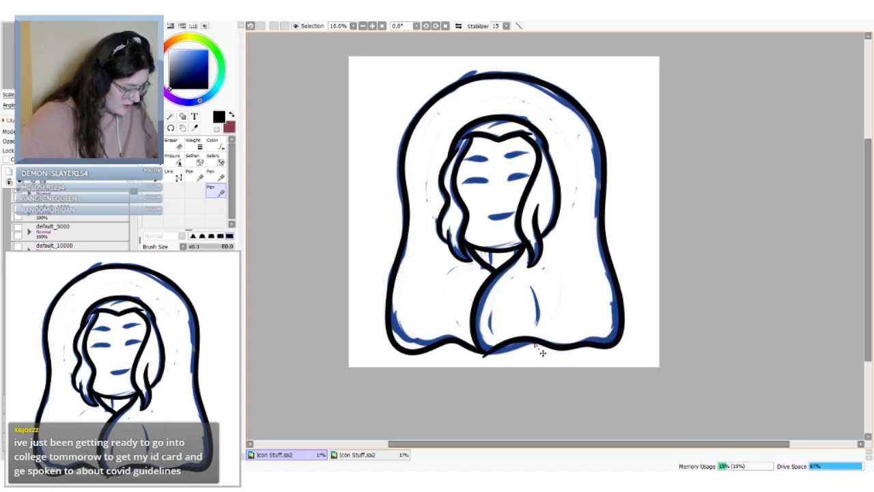
Reshape the wave of the cloak's right hem, and adjust the crown arc's right end with the sketch hidden
left_click_drag(535, 344, 531, 343)
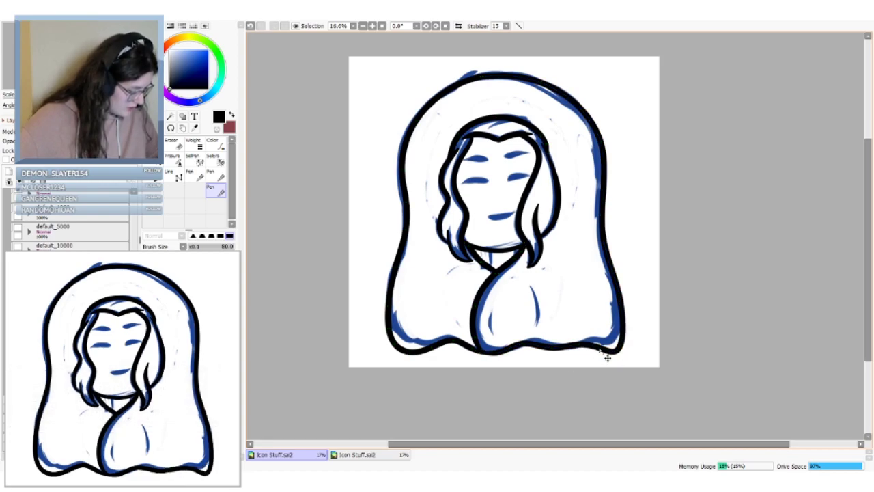
left_click_drag(602, 353, 588, 351)
key("ctrl+z")
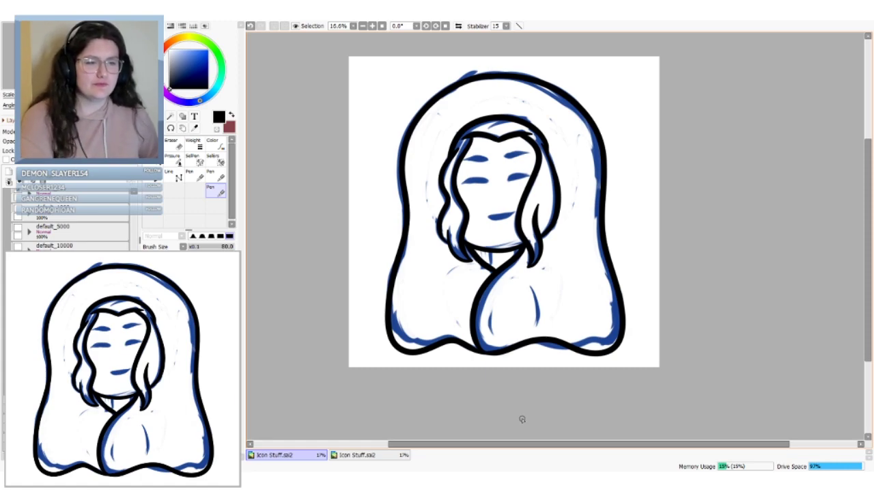
left_click(18, 341)
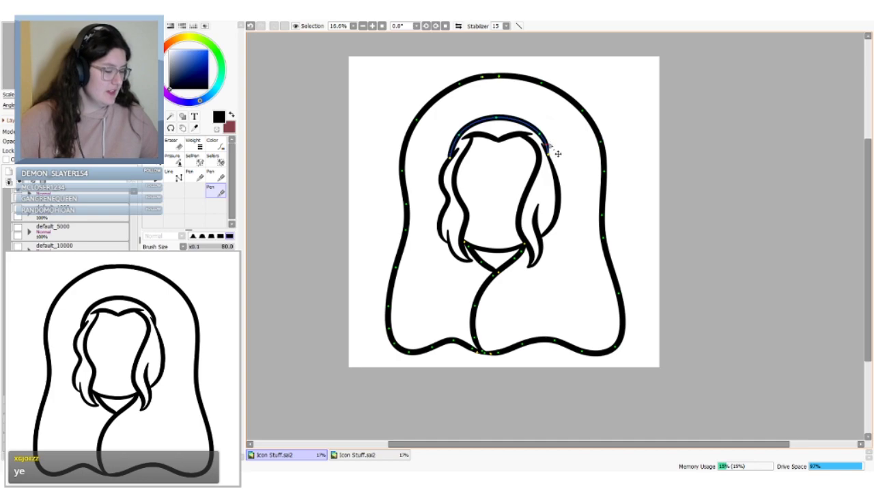
left_click_drag(552, 150, 555, 154)
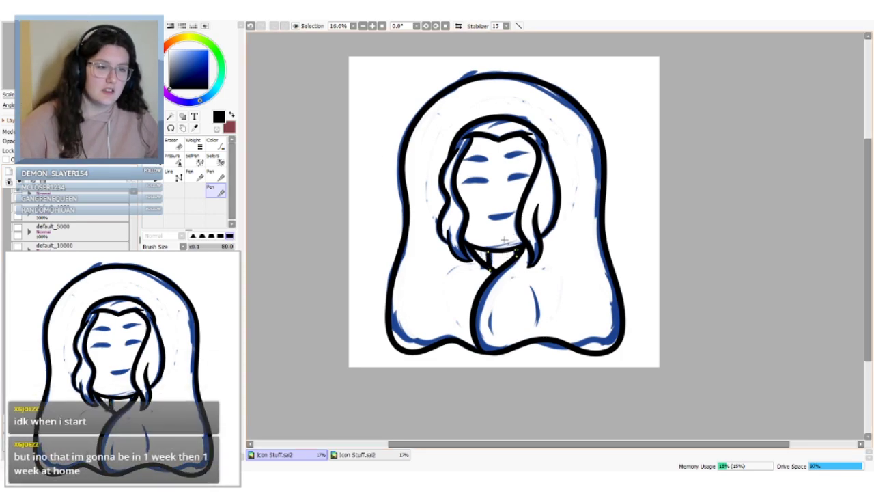
Ink the short neck lines between the chin and the collar, redoing the earlier attempts
key("ctrl+z")
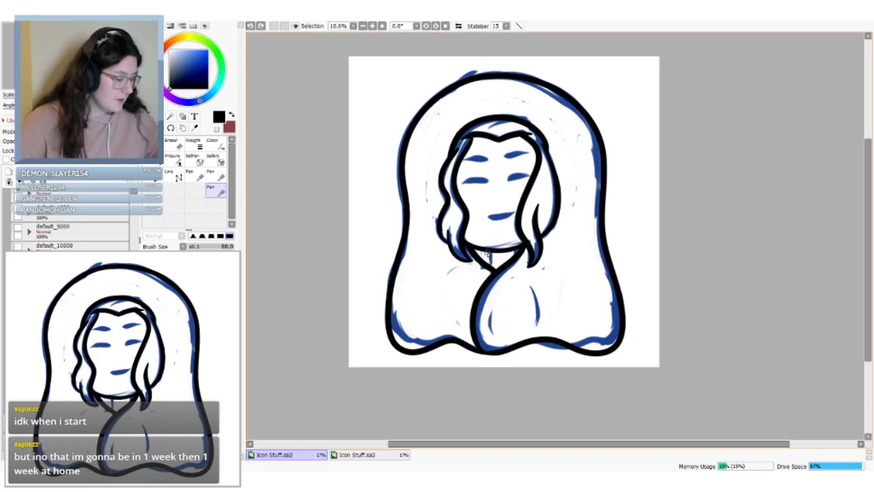
mouse_move(487, 251)
left_mouse_down()
mouse_move(499, 276)
mouse_move(491, 268)
mouse_move(523, 268)
left_mouse_up()
key("ctrl+z")
key("ctrl+z")
key("ctrl+z")
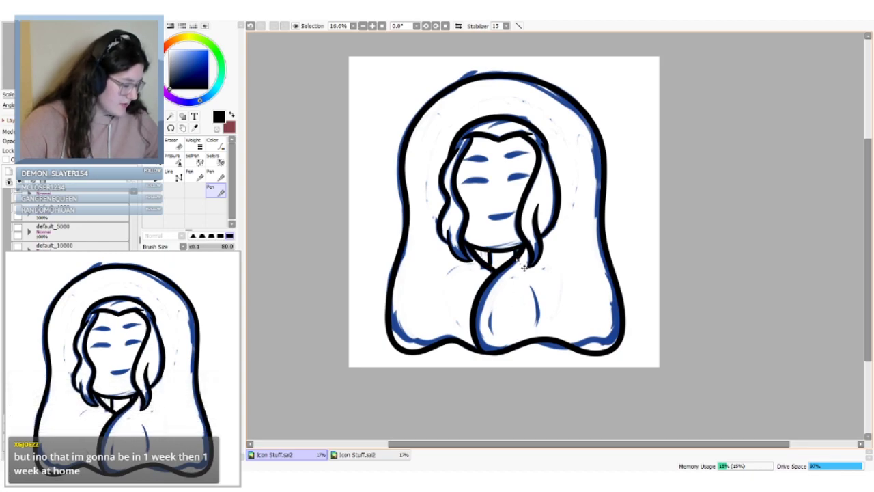
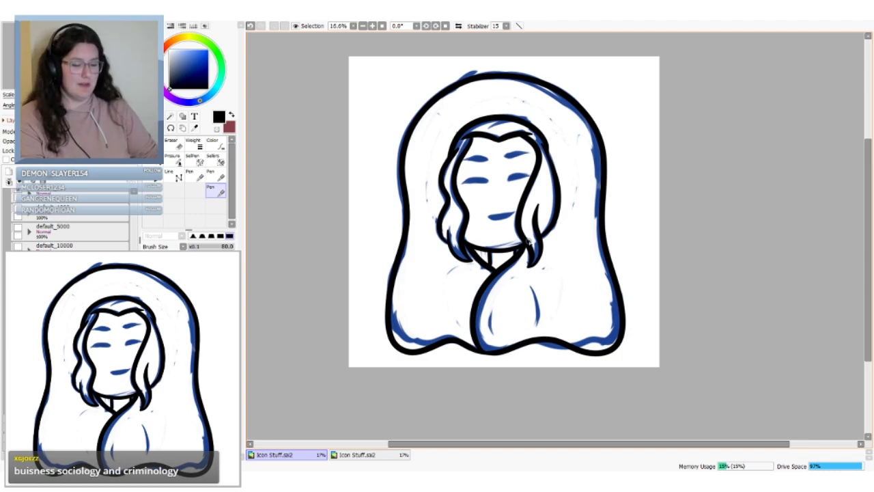
Ink the two closed eyes over the sketch, redoing the earlier attempts, and adjust the curve of the right eye
left_click(18, 300)
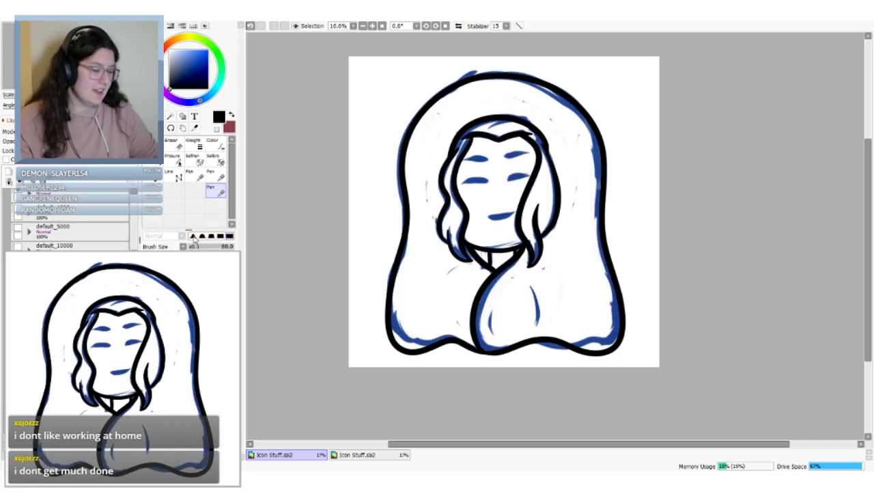
mouse_move(508, 181)
left_mouse_down()
mouse_move(533, 176)
mouse_move(461, 183)
left_mouse_up()
key("ctrl+z")
key("ctrl+z")
key("ctrl+z")
key("ctrl+z")
key("ctrl+z")
key("ctrl+z")
key("ctrl+z")
key("ctrl+z")
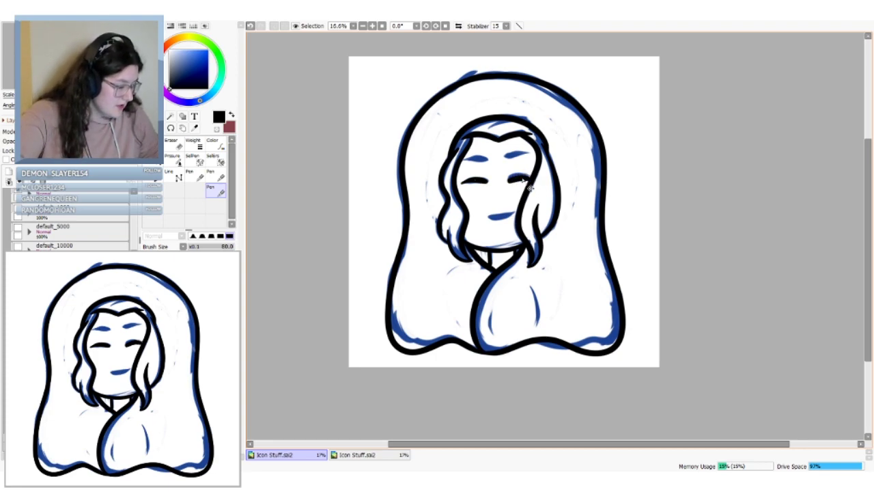
left_click_drag(520, 179, 522, 181)
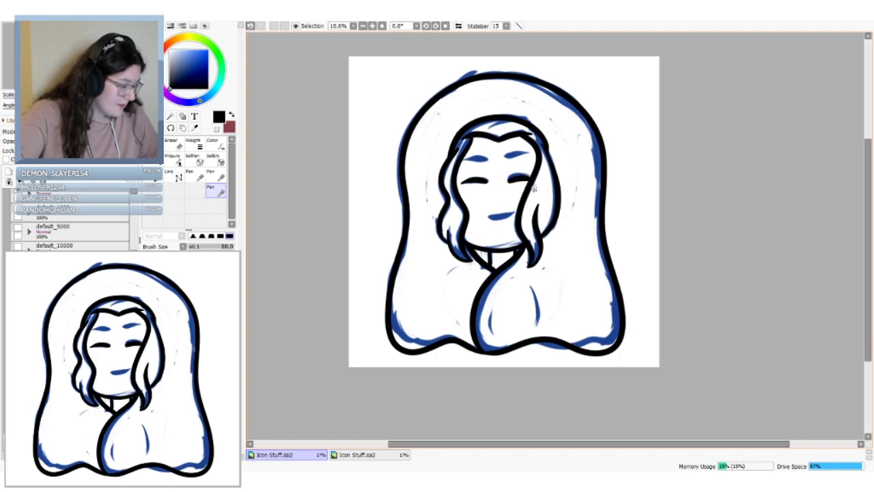
left_click_drag(532, 185, 531, 183)
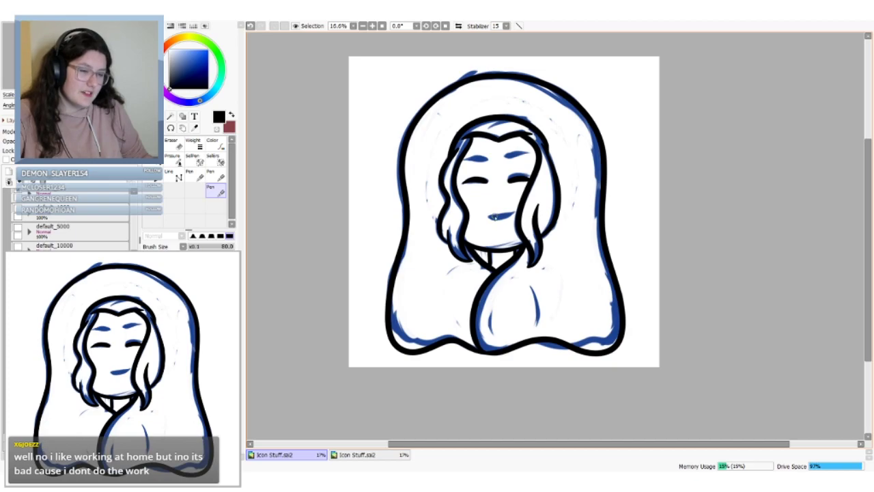
mouse_move(488, 198)
left_mouse_down()
mouse_move(497, 209)
mouse_move(508, 197)
mouse_move(490, 215)
mouse_move(509, 207)
left_mouse_up()
key("ctrl+z")
key("ctrl+z")
key("ctrl+z")
key("ctrl+z")
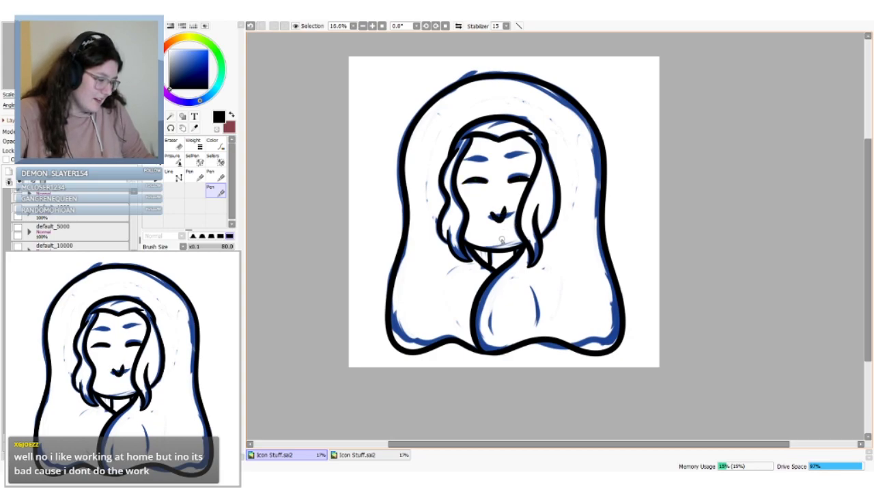
key("ctrl+z")
Hide the blue sketch, ink the two eyebrows above the closed eyes, redoing the earlier attempts, and add a small U-shaped smile
left_click(18, 294)
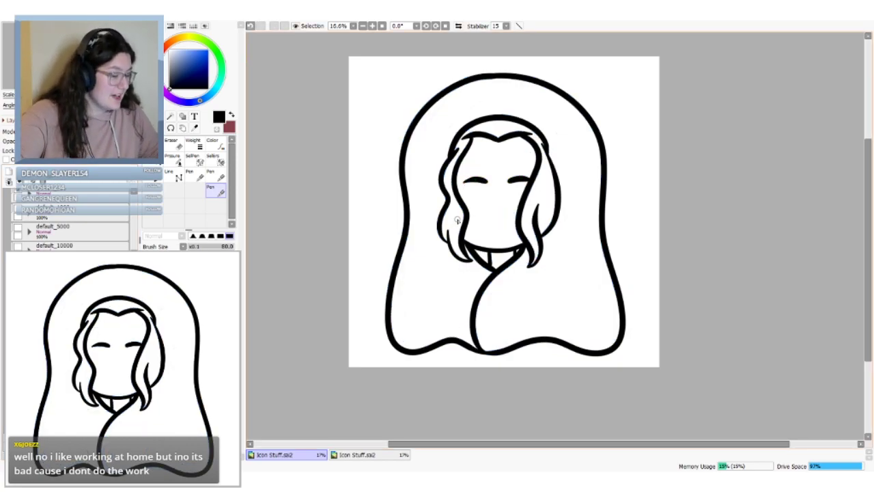
mouse_move(507, 164)
left_mouse_down()
mouse_move(533, 167)
mouse_move(462, 171)
left_mouse_up()
key("ctrl+z")
key("ctrl+z")
key("ctrl+z")
key("ctrl+z")
key("ctrl+z")
key("ctrl+z")
key("ctrl+z")
key("ctrl+z")
key("ctrl+z")
key("ctrl+z")
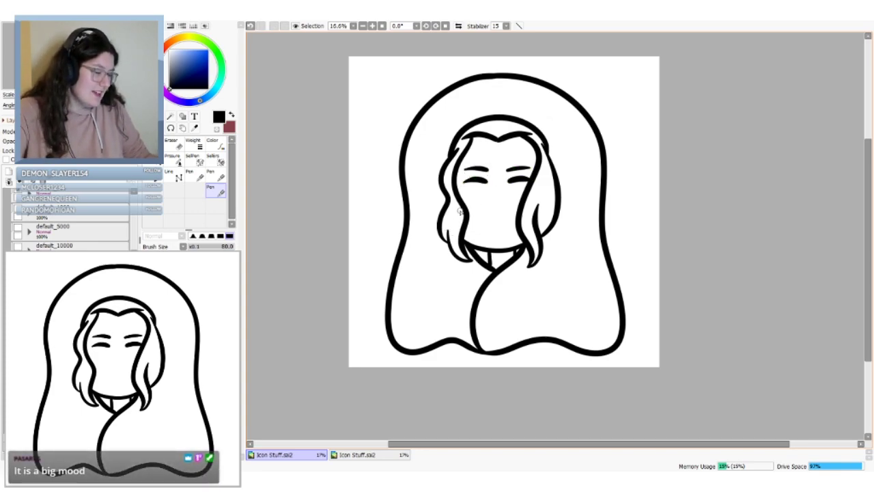
key("ctrl+z")
key("ctrl+z")
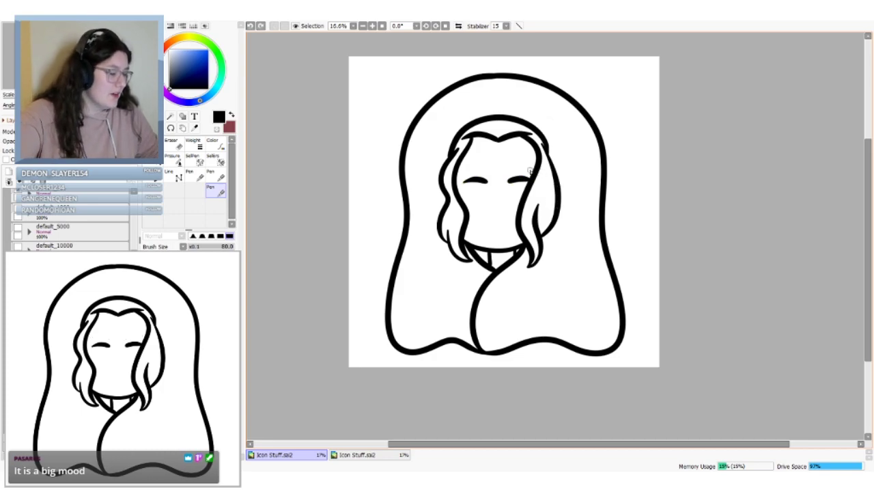
mouse_move(508, 169)
left_mouse_down()
mouse_move(535, 172)
mouse_move(462, 169)
left_mouse_up()
key("ctrl+z")
key("ctrl+z")
key("ctrl+z")
key("ctrl")
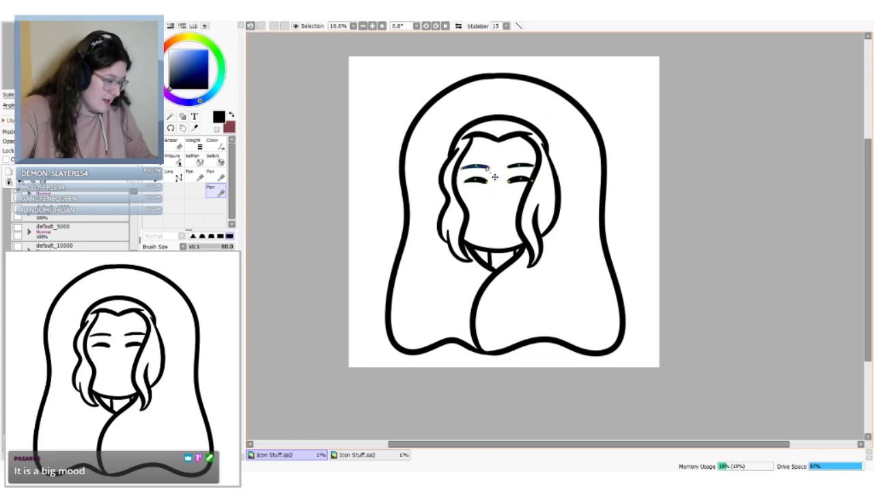
left_click_drag(532, 168, 535, 174)
key("ctrl+z")
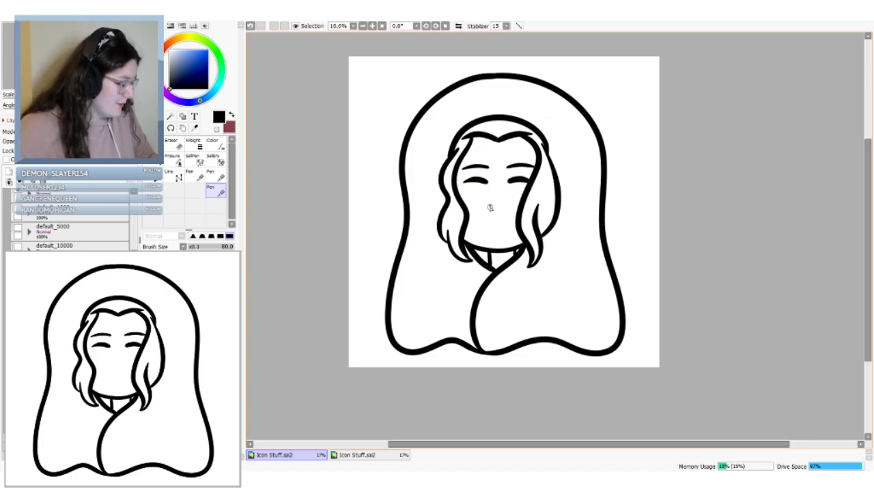
left_click_drag(489, 204, 504, 204)
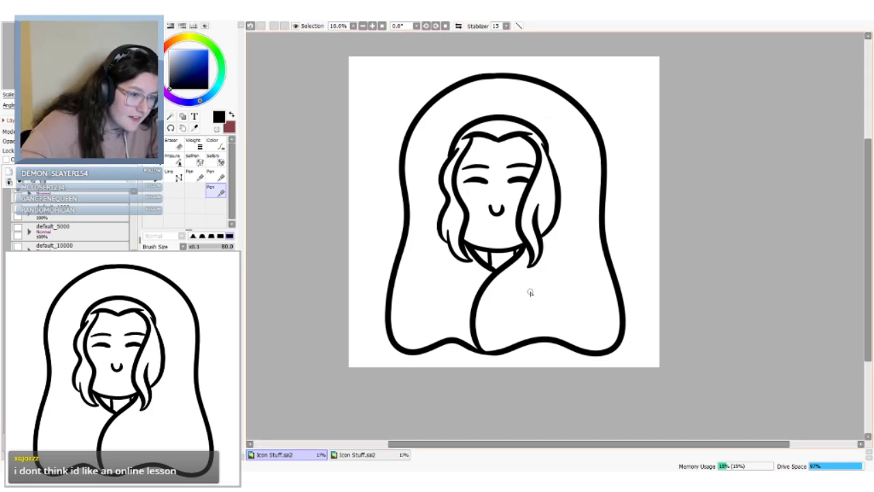
mouse_move(531, 291)
left_mouse_down()
mouse_move(531, 323)
mouse_move(546, 314)
mouse_move(541, 332)
mouse_move(535, 299)
mouse_move(540, 325)
mouse_move(548, 315)
mouse_move(522, 289)
left_mouse_up()
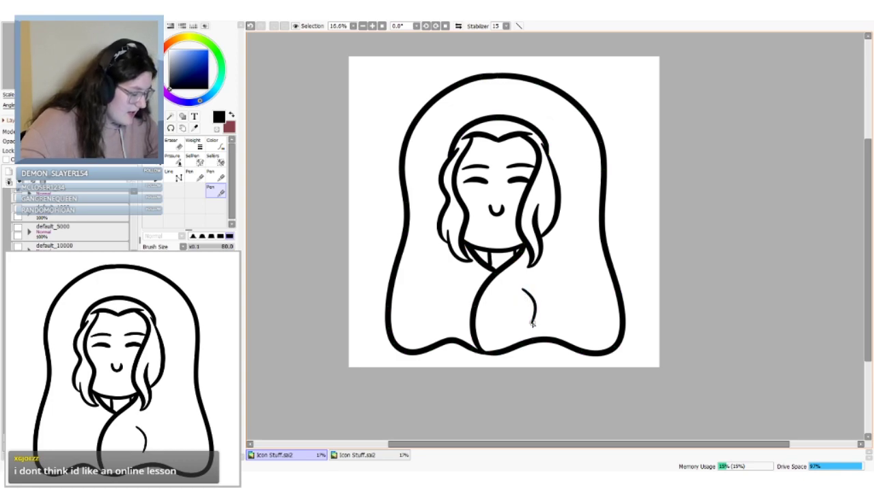
left_click_drag(532, 323, 531, 323)
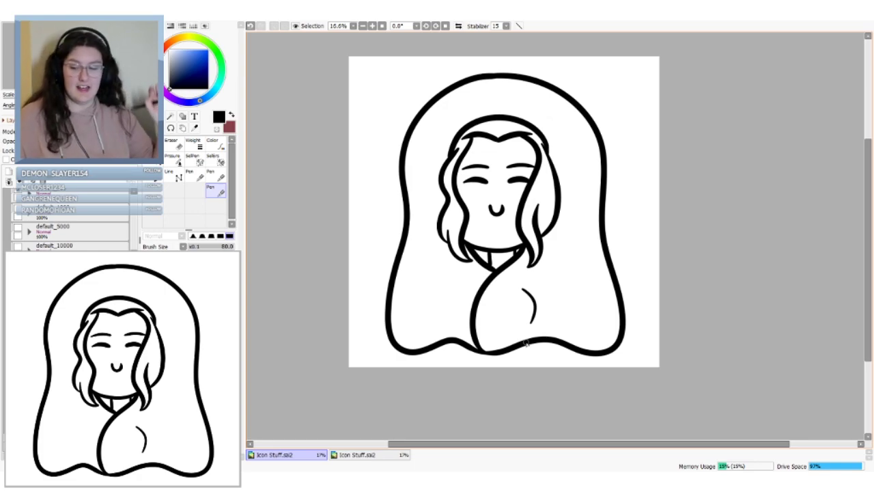
key("ctrl+z")
key("ctrl+z")
key("ctrl+z")
key("ctrl+z")
key("ctrl+z")
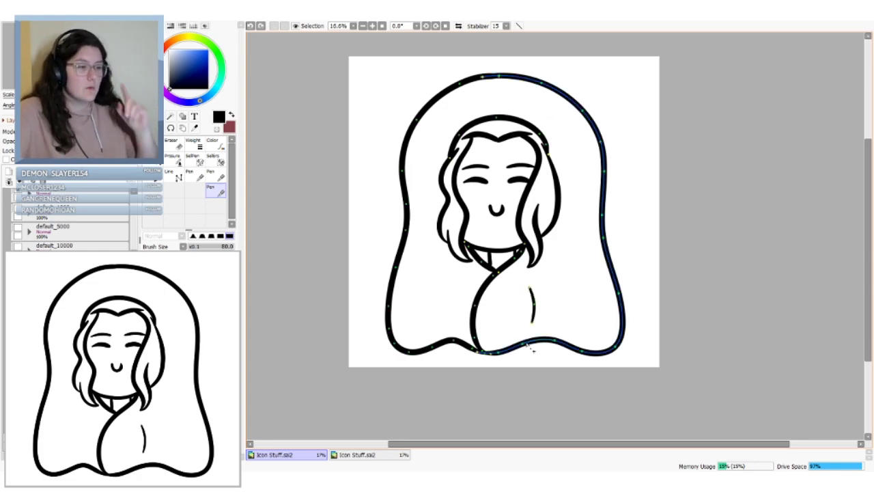
key("ctrl+z")
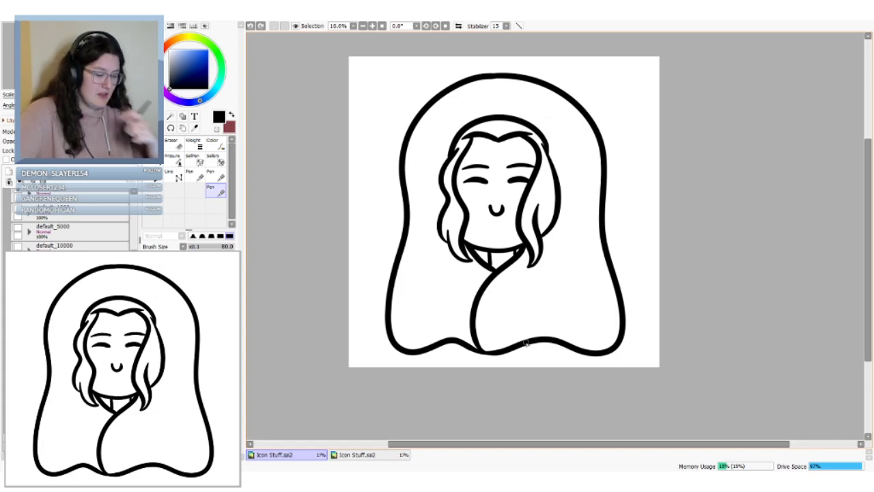
left_click_drag(504, 294, 520, 322)
key("ctrl+z")
key("ctrl+z")
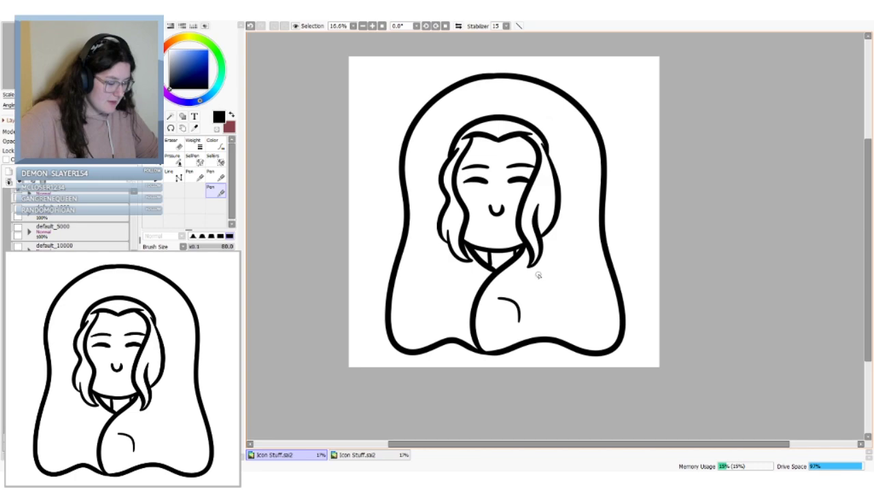
key("ctrl+z")
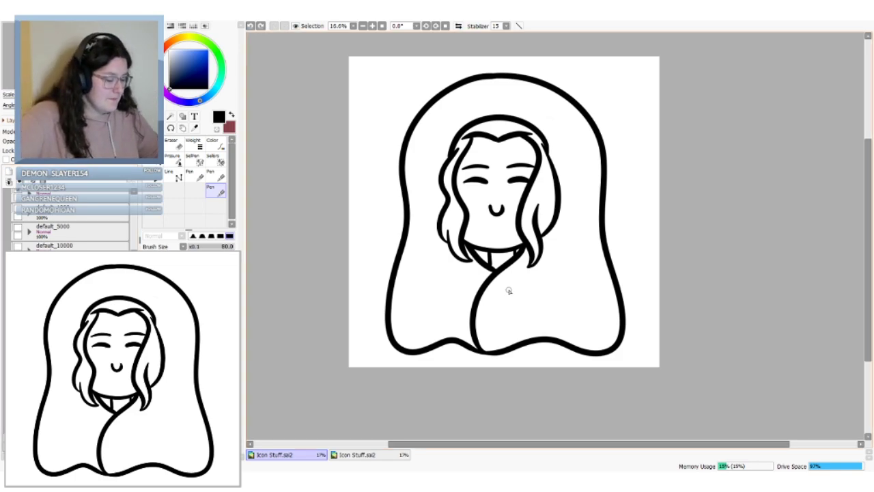
left_click_drag(509, 295, 526, 328)
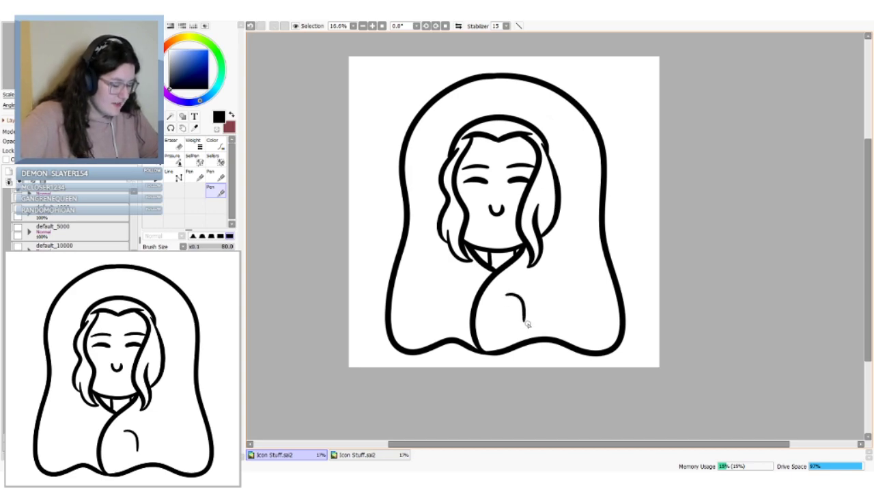
key("ctrl+z")
left_click_drag(515, 295, 521, 333)
key("ctrl+z")
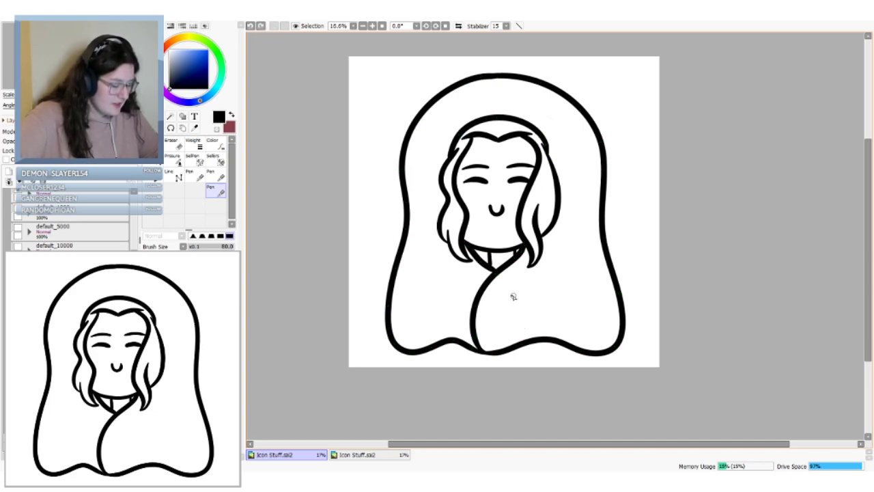
left_click_drag(513, 295, 517, 332)
key("ctrl+z")
mouse_move(515, 295)
left_mouse_down()
mouse_move(525, 328)
mouse_move(529, 313)
left_mouse_up()
key("ctrl+z")
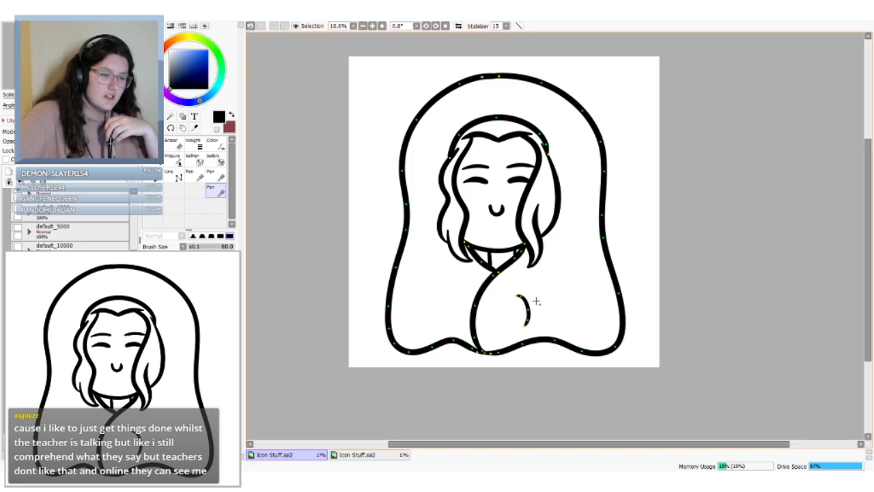
key("ctrl+z")
key("ctrl+z")
key("ctrl+z")
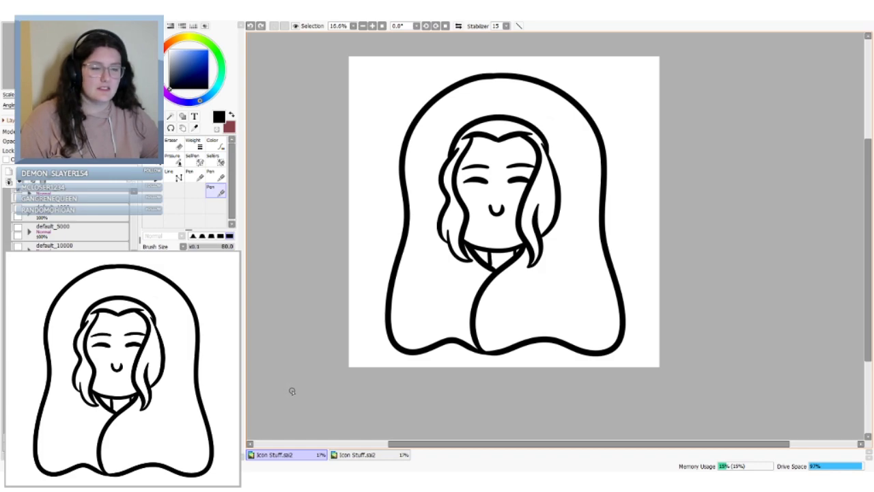
left_click_drag(516, 292, 526, 326)
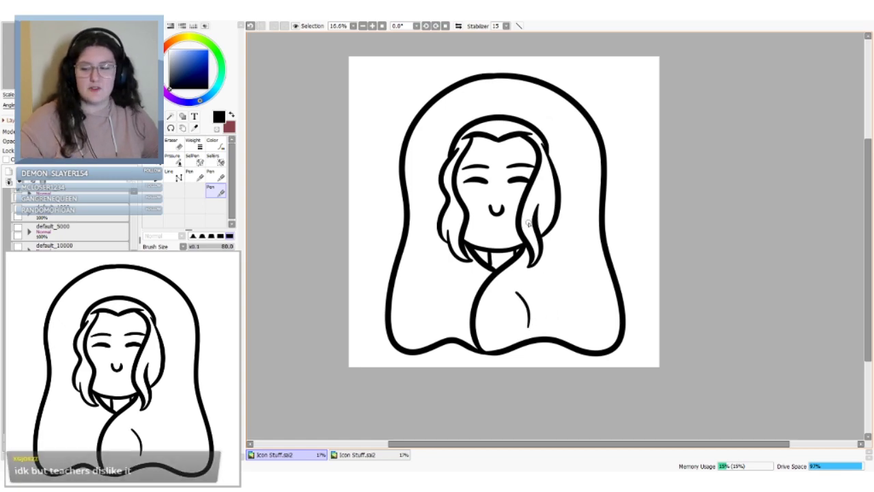
key("ctrl+z")
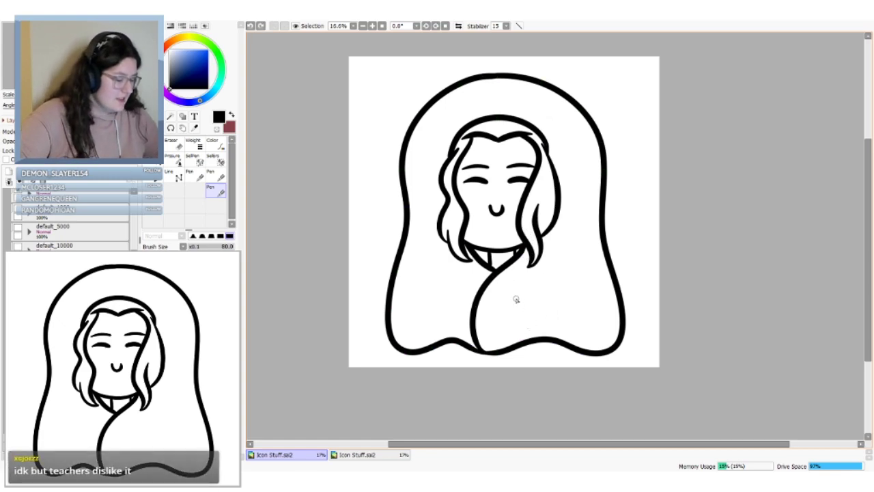
left_click_drag(516, 288, 529, 331)
key("ctrl+z")
Ink a short curved fold line on the cloak's right panel and reshape its middle and lower end into a smooth arc
left_click_drag(516, 292, 525, 332)
key("ctrl+z")
key("ctrl")
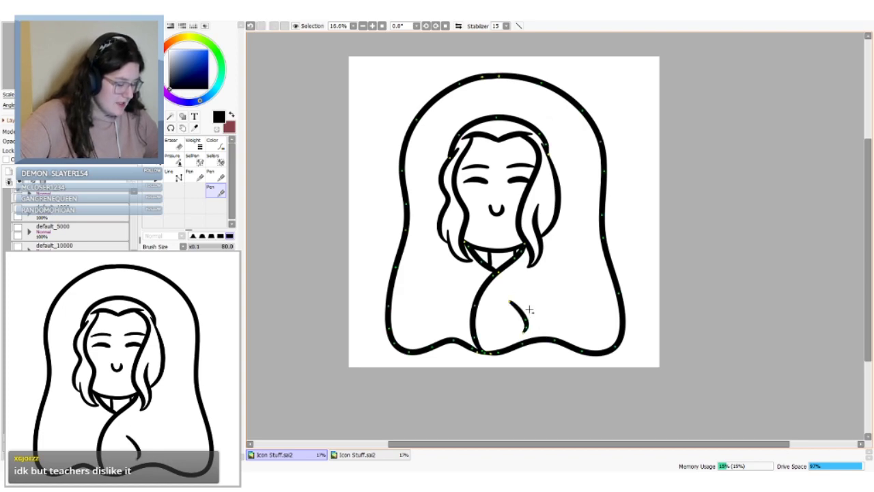
key("ctrl")
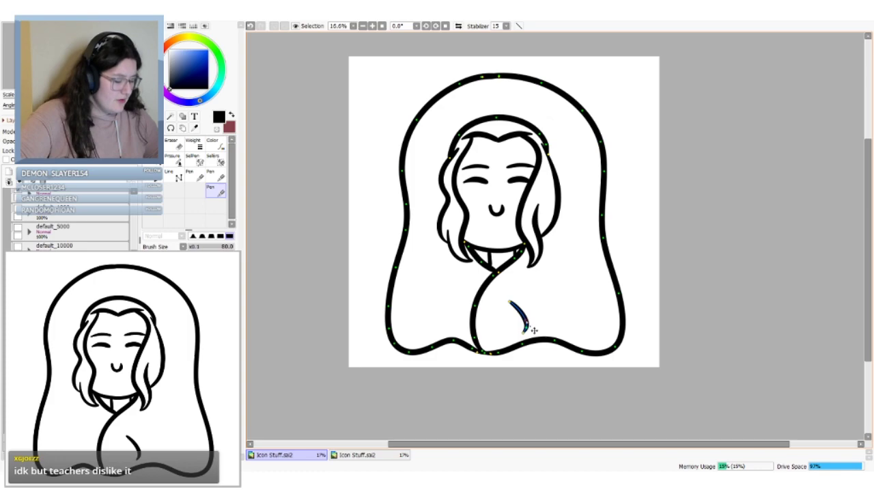
left_click_drag(528, 322, 526, 338)
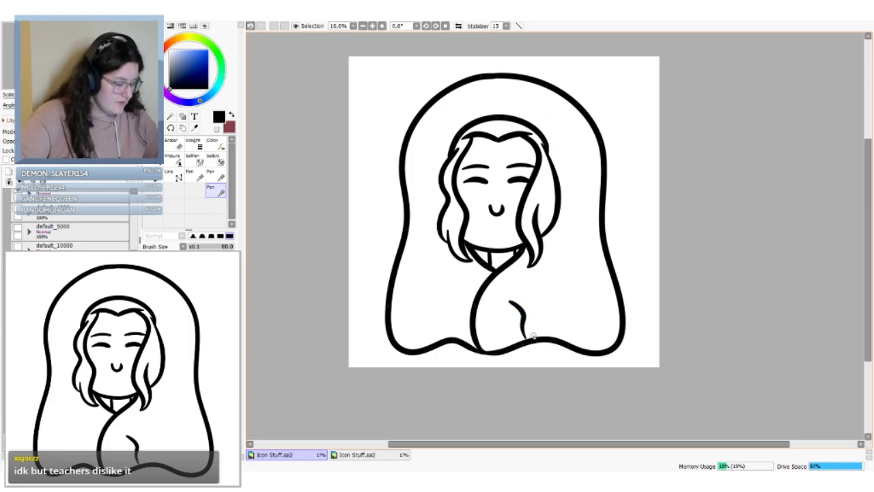
key("ctrl")
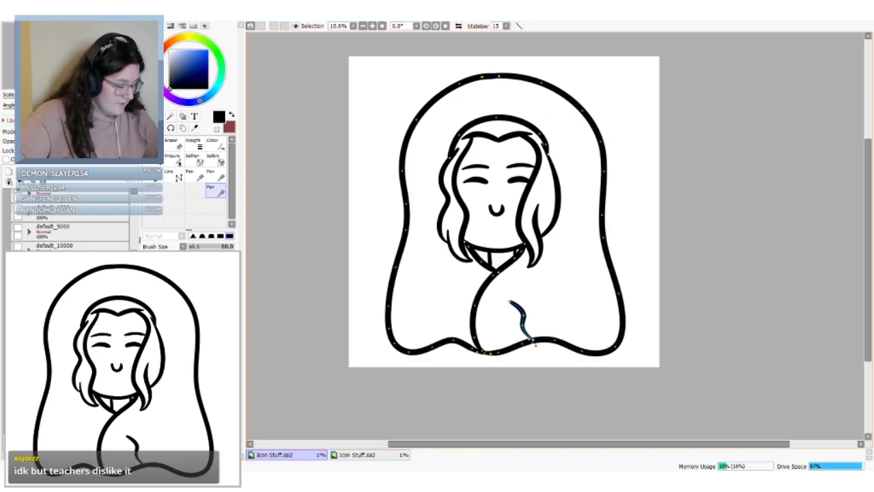
key("ctrl+z")
key("ctrl+z")
key("ctrl+z")
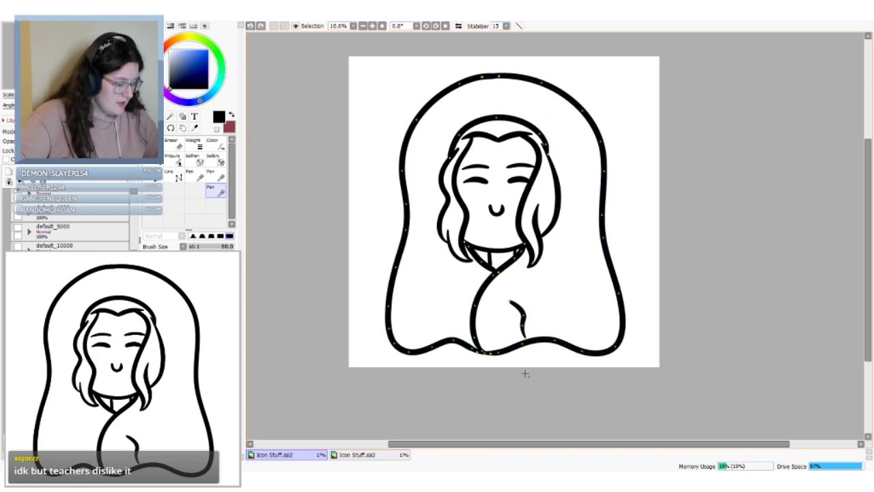
left_click_drag(527, 339, 526, 336)
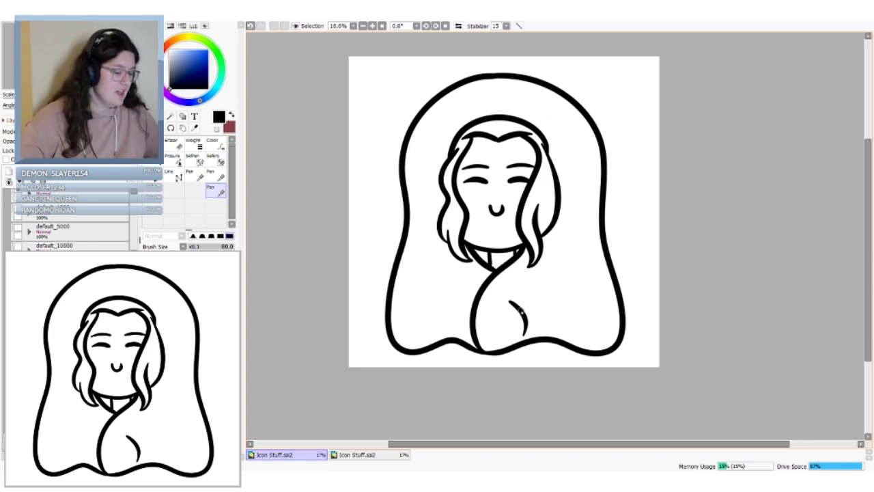
left_click_drag(523, 312, 524, 334)
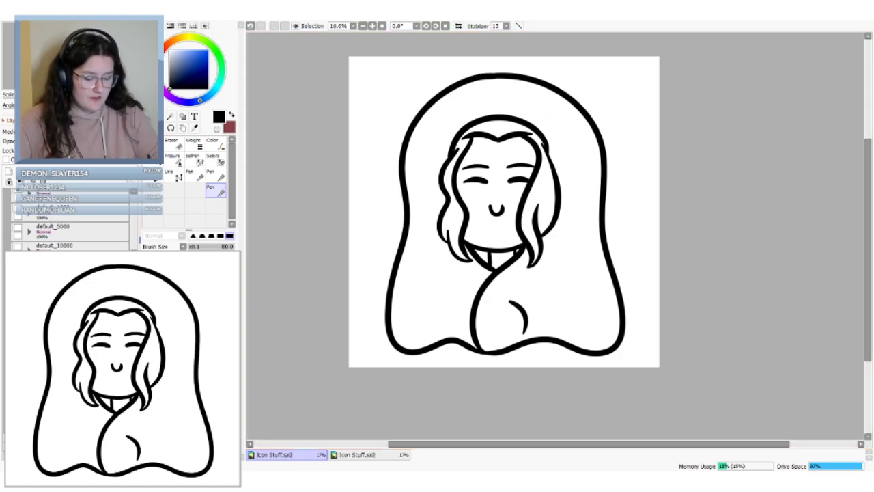
Select the short fold line, transform it closer to the cloak's overlap edge with a slight counterclockwise rotation, and apply the transform
left_click(147, 128)
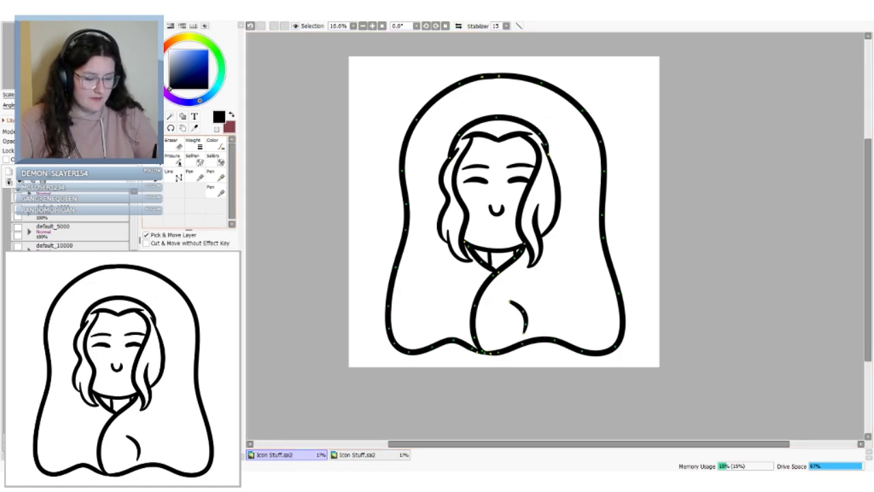
left_click_drag(532, 291, 502, 335)
key("ctrl")
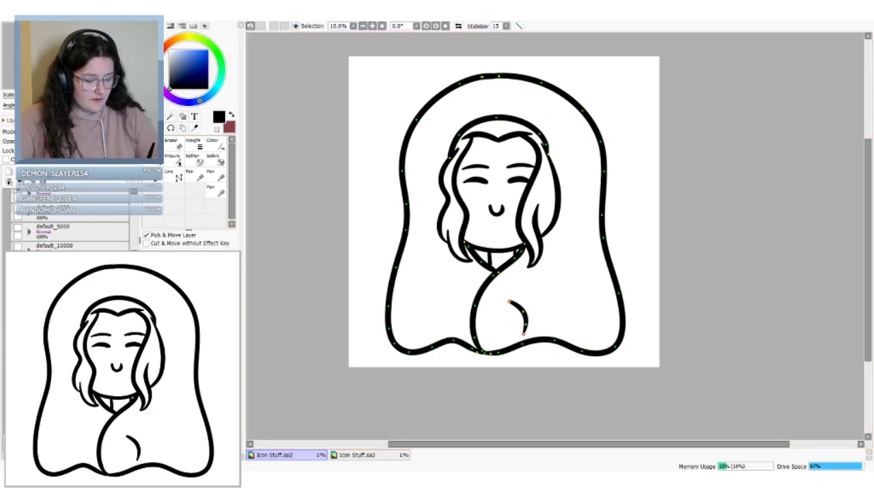
key("ctrl+t")
left_click_drag(520, 316, 509, 310)
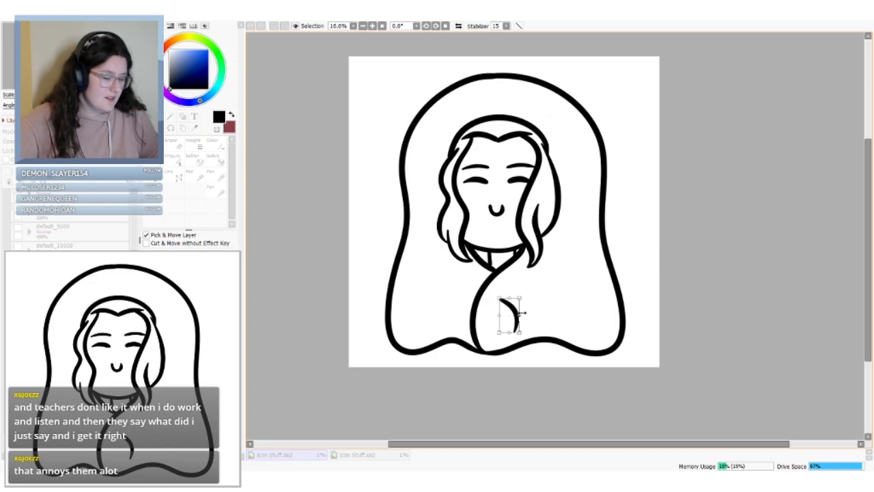
left_click_drag(525, 284, 525, 277)
key("Return")
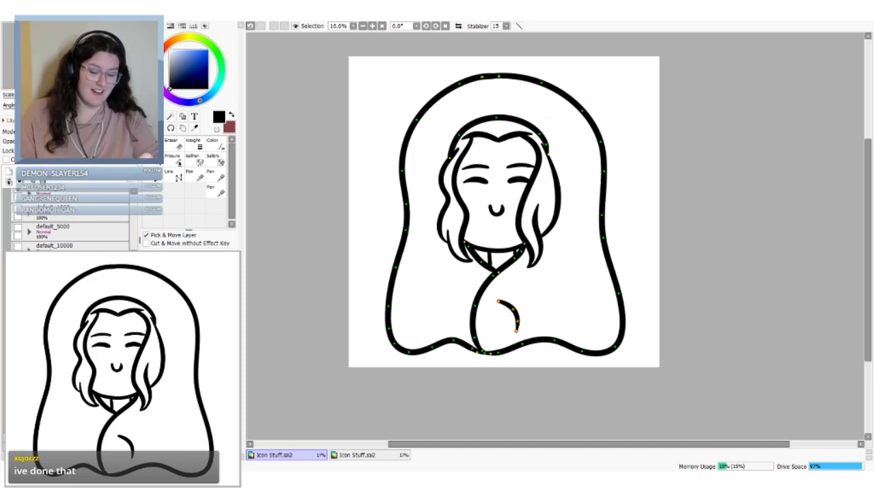
Sample the dark brown HAIR colour from the temporarily shown SWATCHES layer and choose the Pen brush for colouring
left_click_drag(134, 234, 135, 203)
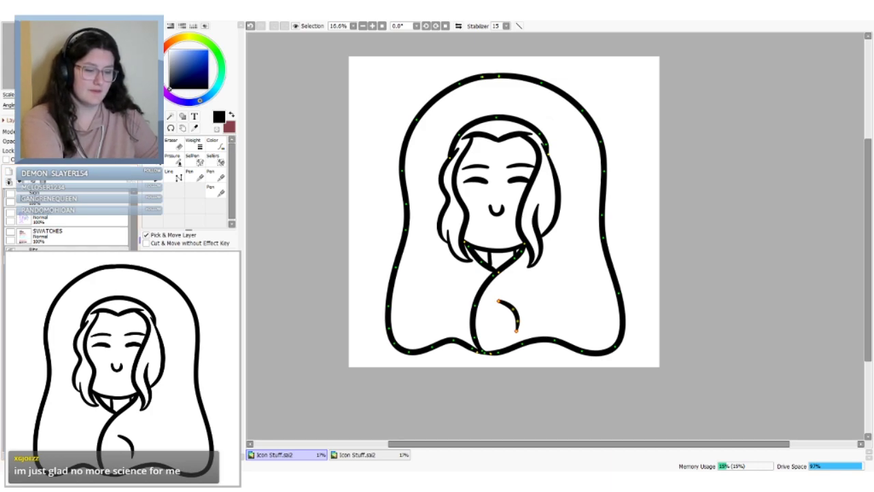
left_click_drag(134, 228, 134, 279)
left_click(75, 293)
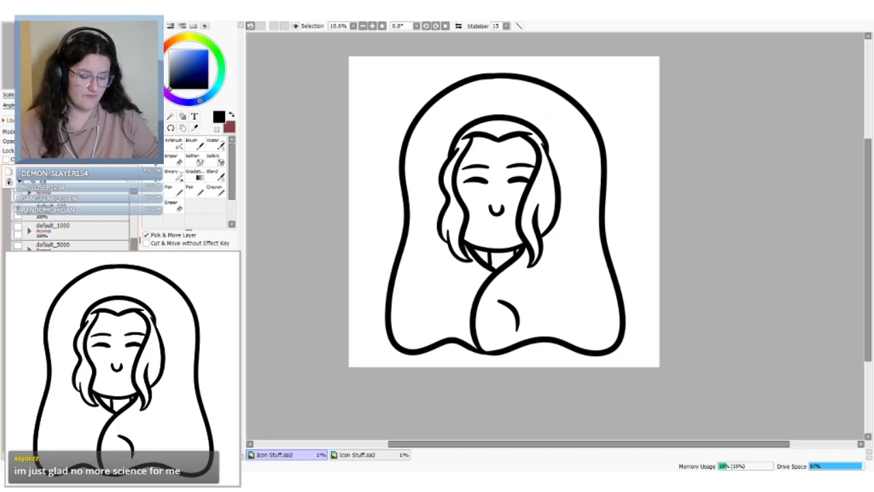
scroll(68, 229, "down", 3)
left_click(15, 228)
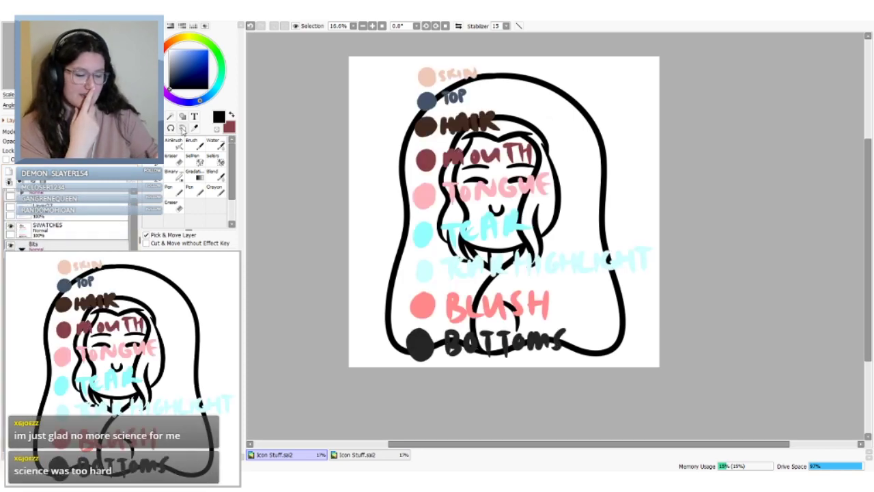
left_click(194, 128)
left_click(426, 125)
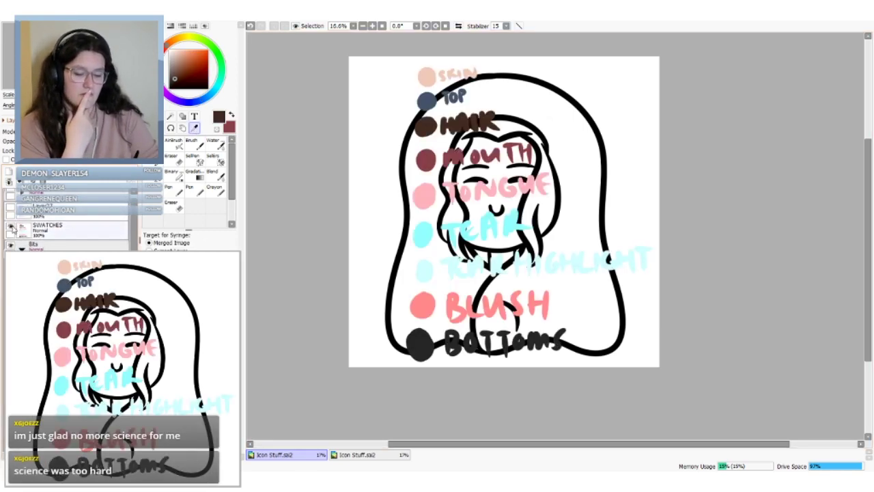
left_click(12, 228)
left_click_drag(134, 231, 134, 273)
left_click(202, 193)
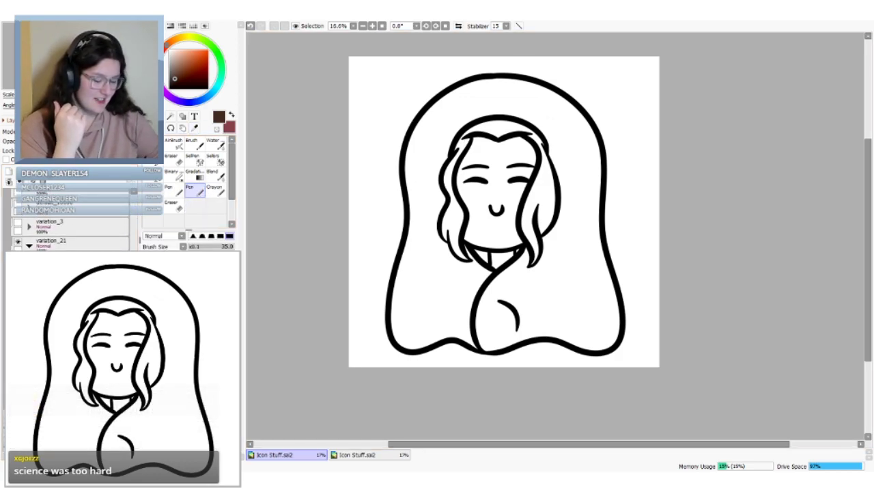
Colour the long hair lock on the left side of the face dark brown with the Pen at size 80
mouse_move(467, 140)
left_mouse_down()
mouse_move(452, 161)
mouse_move(465, 140)
mouse_move(456, 147)
left_mouse_up()
mouse_move(478, 126)
left_mouse_down()
mouse_move(447, 168)
mouse_move(448, 201)
left_mouse_up()
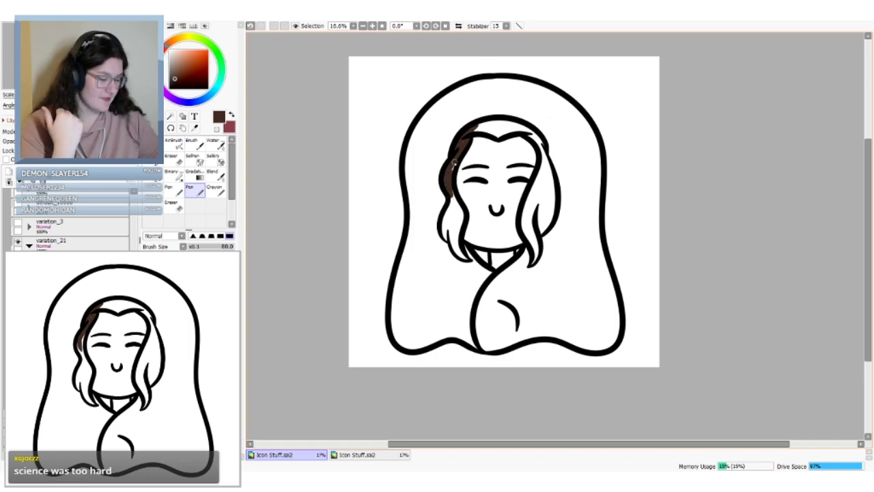
left_click_drag(458, 160, 456, 261)
mouse_move(445, 224)
left_mouse_down()
mouse_move(455, 246)
mouse_move(445, 225)
mouse_move(452, 196)
mouse_move(456, 224)
left_mouse_up()
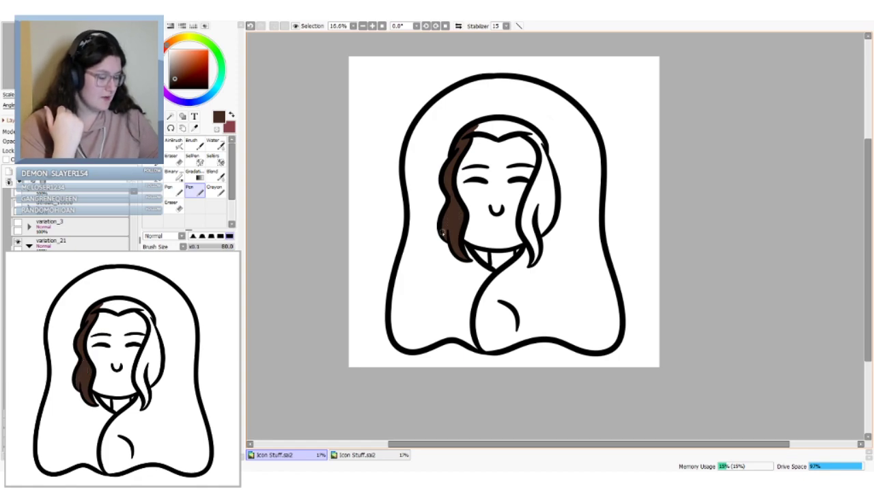
Colour the hair's crown and the right-hand locks dark brown, outlining them with the Pen and filling the remaining gap
mouse_move(469, 134)
left_mouse_down()
mouse_move(495, 135)
mouse_move(531, 129)
mouse_move(477, 126)
mouse_move(525, 130)
mouse_move(533, 115)
mouse_move(525, 73)
mouse_move(528, 133)
mouse_move(538, 142)
mouse_move(528, 135)
mouse_move(544, 156)
mouse_move(527, 215)
mouse_move(528, 198)
mouse_move(532, 241)
mouse_move(521, 235)
mouse_move(531, 265)
mouse_move(527, 216)
left_mouse_up()
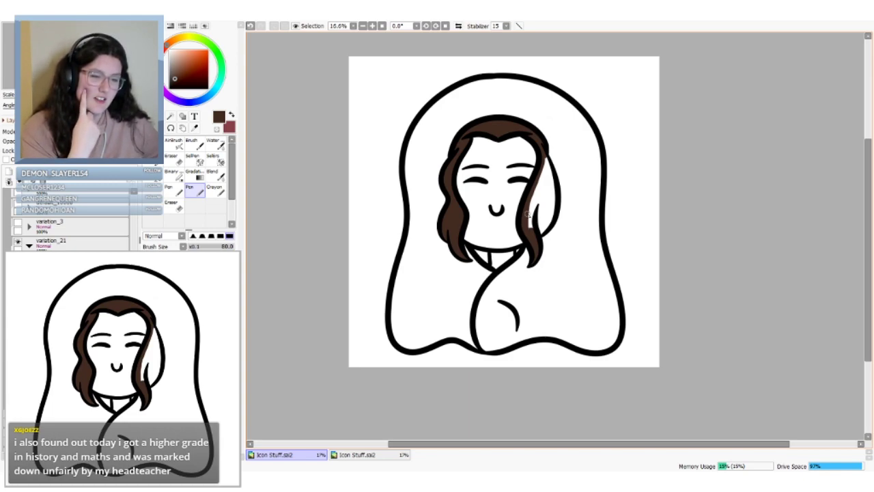
mouse_move(541, 153)
left_mouse_down()
mouse_move(551, 186)
mouse_move(539, 236)
left_mouse_up()
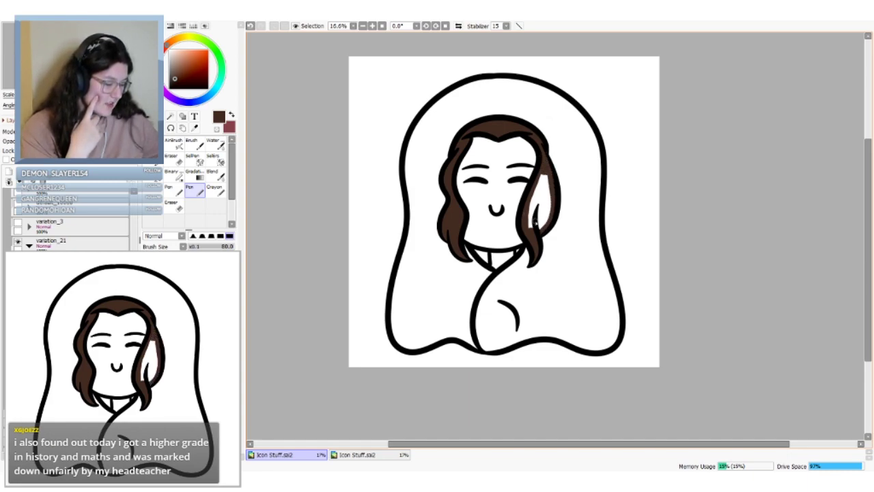
left_click(154, 174)
left_click(542, 196)
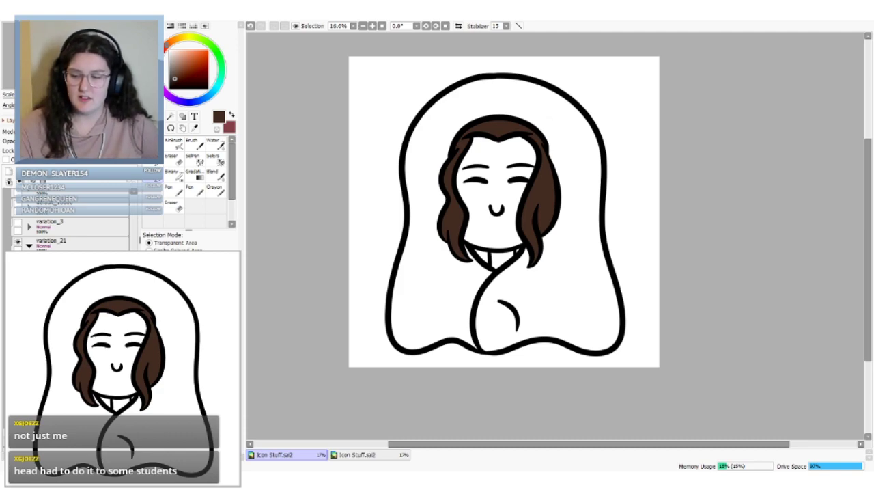
Show the SWATCHES layer temporarily and sample the SKIN colour from it
left_click_drag(134, 307, 134, 265)
scroll(68, 232, "up", 5)
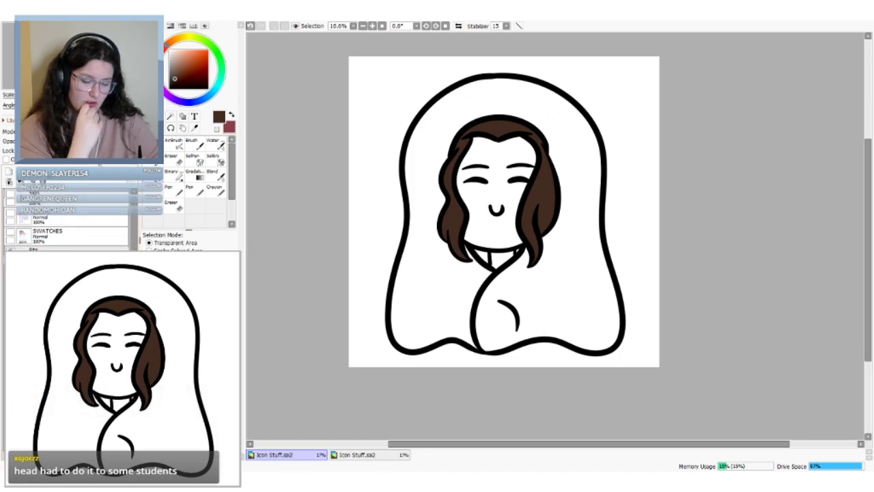
left_click(11, 232)
left_click(195, 128)
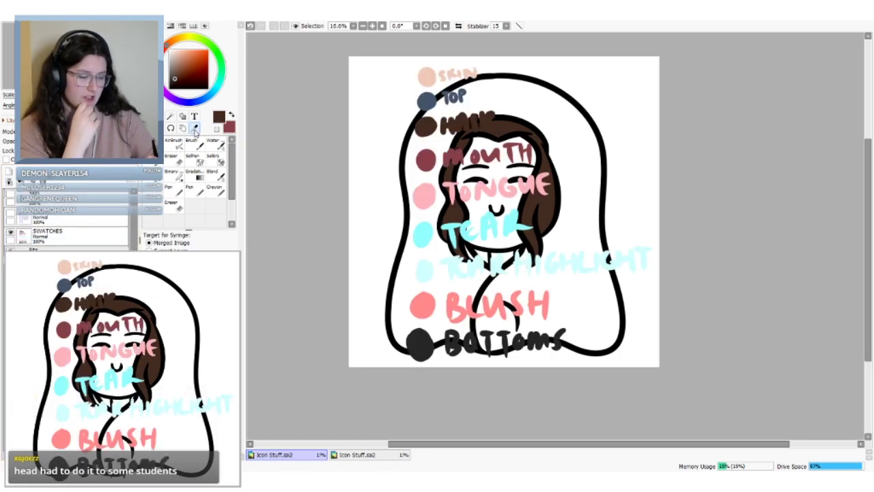
left_click(426, 76)
left_click(15, 233)
scroll(41, 232, "up", 5)
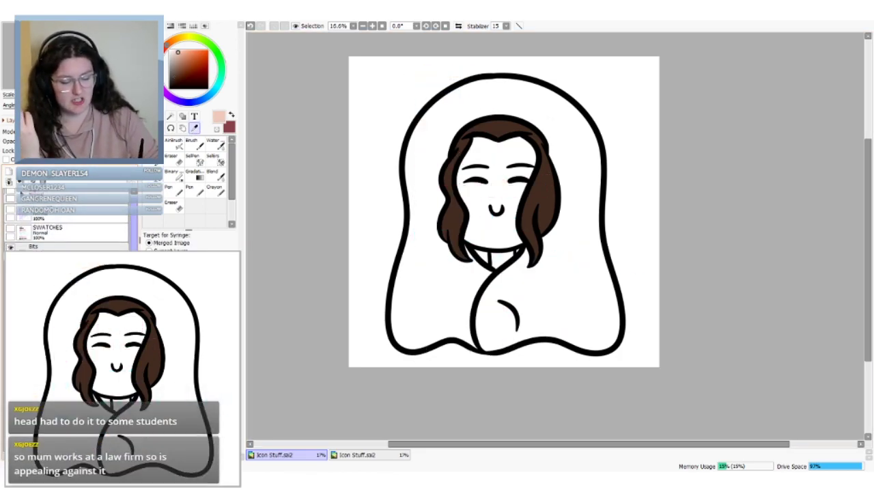
Trace the face's inner edge with the Pen in the skin colour, fill the face, and paint the neck the same colour
left_click(202, 194)
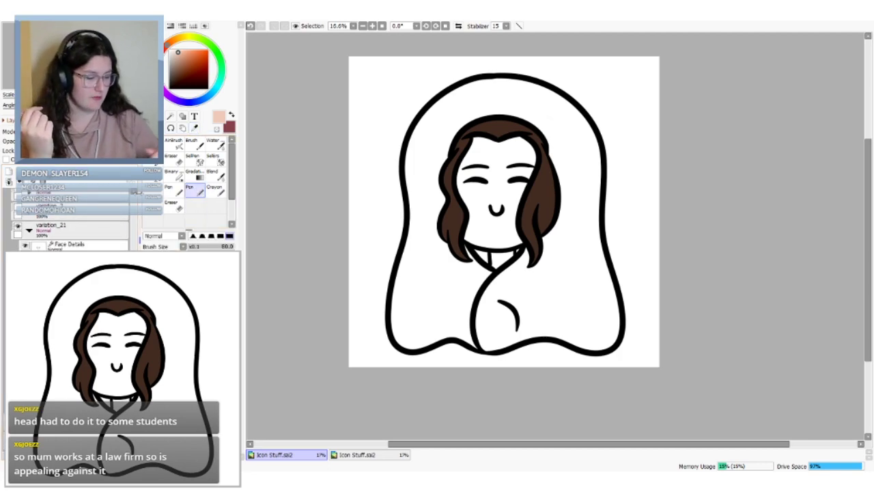
mouse_move(474, 140)
left_mouse_down()
mouse_move(457, 176)
mouse_move(471, 220)
left_mouse_up()
mouse_move(471, 222)
left_mouse_down()
mouse_move(456, 184)
mouse_move(467, 239)
mouse_move(495, 251)
mouse_move(511, 246)
mouse_move(518, 228)
mouse_move(520, 241)
mouse_move(516, 211)
mouse_move(535, 158)
mouse_move(525, 140)
mouse_move(478, 153)
left_mouse_up()
key("g")
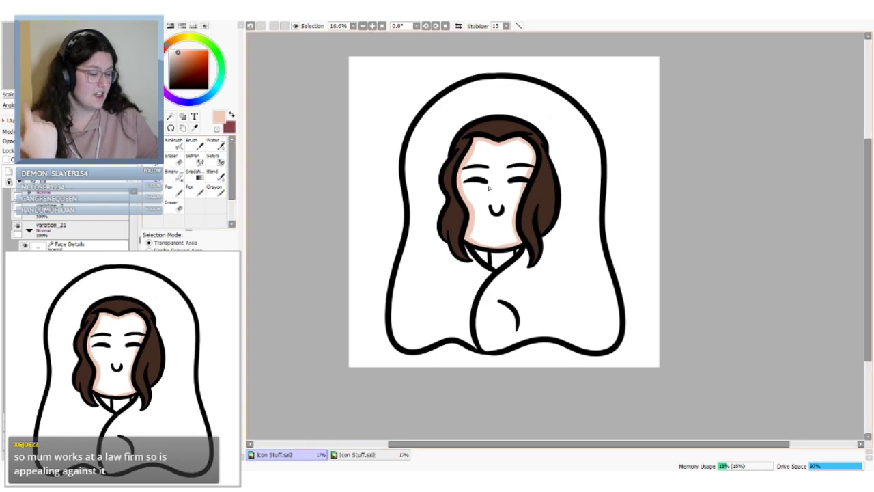
left_click(480, 193)
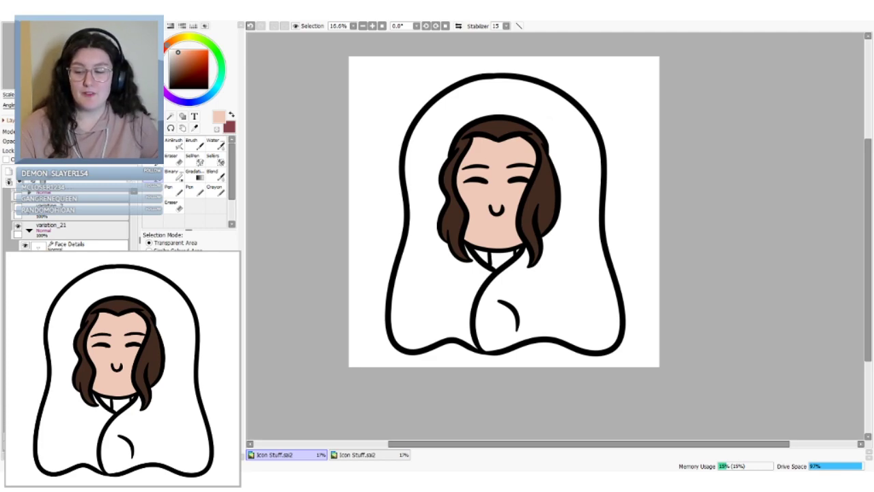
left_click(195, 192)
mouse_move(492, 254)
left_mouse_down()
mouse_move(497, 267)
mouse_move(511, 256)
mouse_move(498, 252)
mouse_move(493, 262)
mouse_move(502, 259)
left_mouse_up()
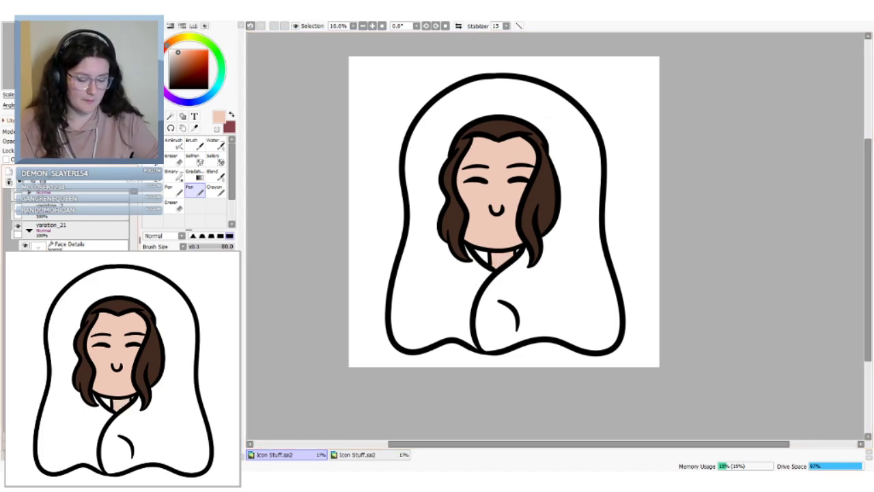
Sample the dark brown from the hair and paint the small gap beside the neck with the Pen
left_click(194, 128)
left_click(471, 131)
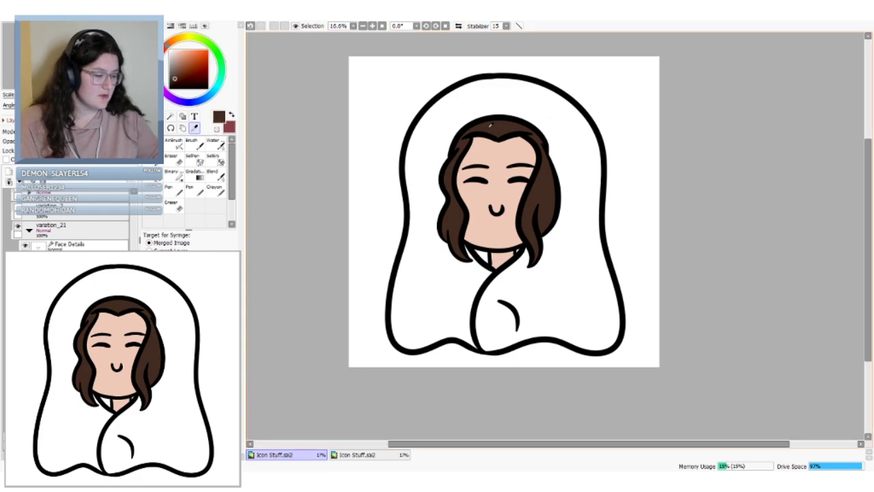
left_click(198, 191)
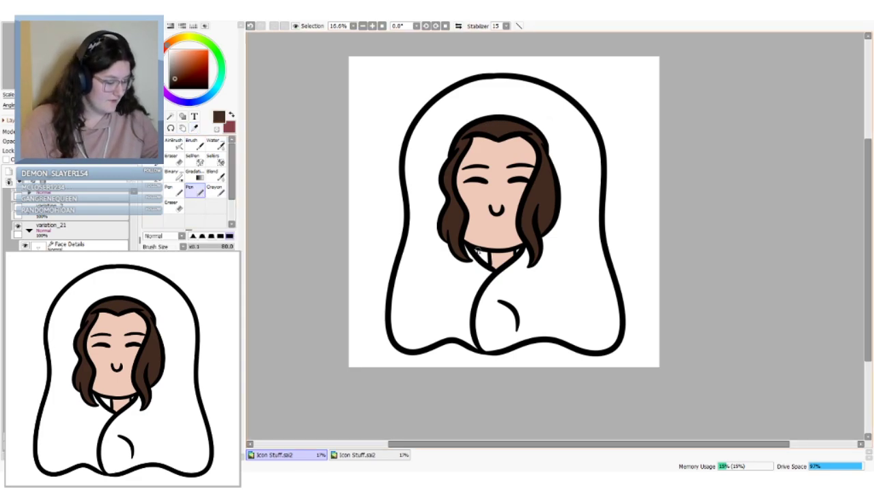
left_click_drag(478, 251, 487, 262)
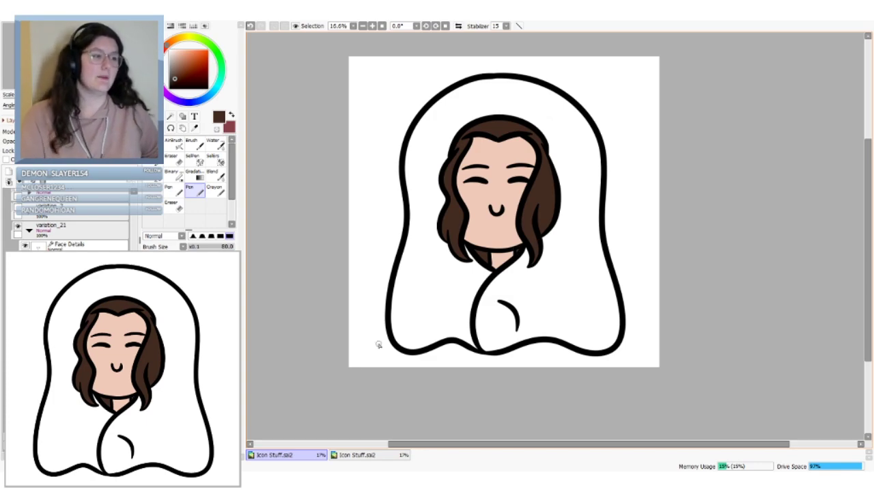
Show the SWATCHES layer temporarily and sample the dark blue TOP colour from it
scroll(41, 232, "down", 10)
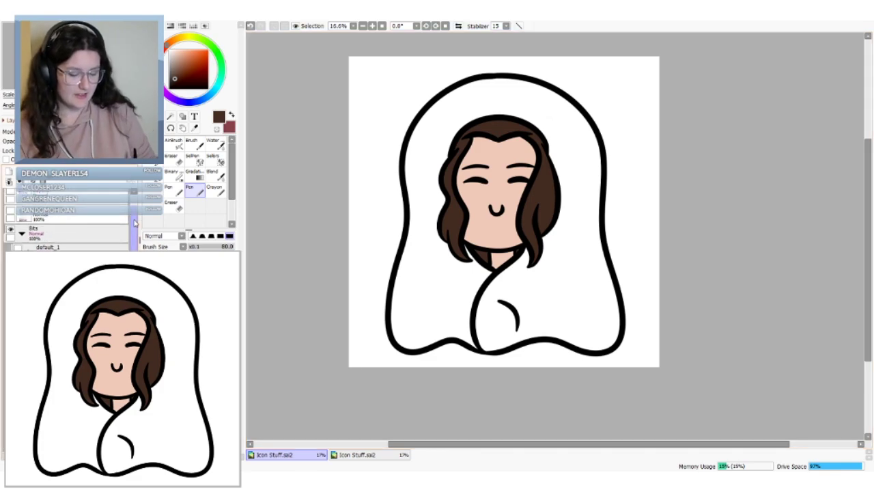
left_click(10, 232)
left_click(40, 240)
left_click(195, 127)
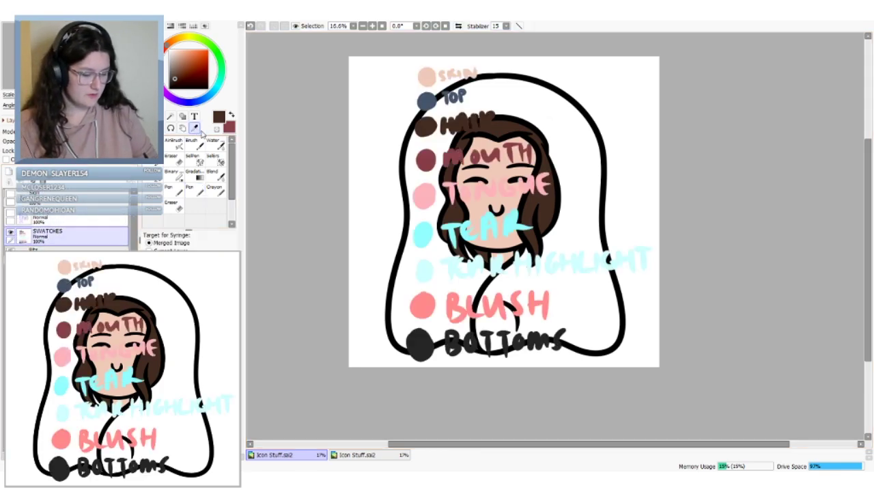
left_click(422, 101)
left_click_drag(134, 236, 134, 300)
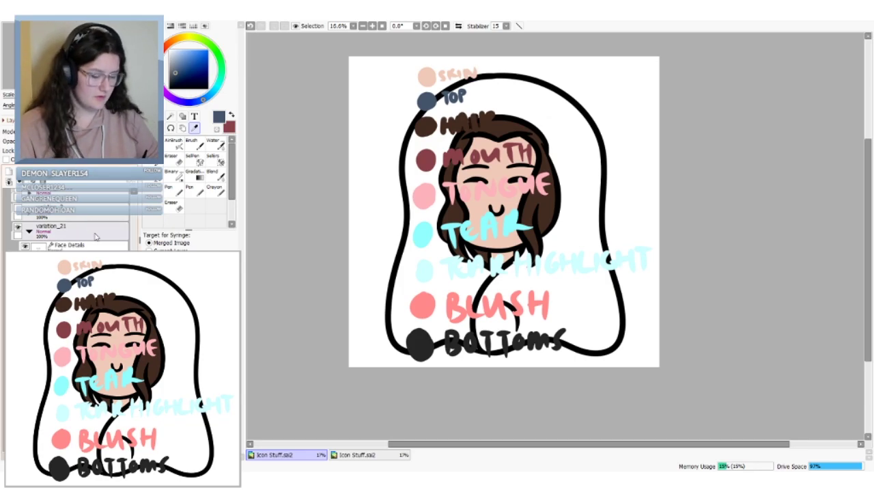
mouse_move(134, 301)
left_mouse_down()
mouse_move(134, 239)
mouse_move(133, 299)
left_mouse_up()
left_click(9, 207)
Trace the inside of the cloak's whole outer outline with the Pen in the TOP blue, redoing the first stroke
left_click(199, 192)
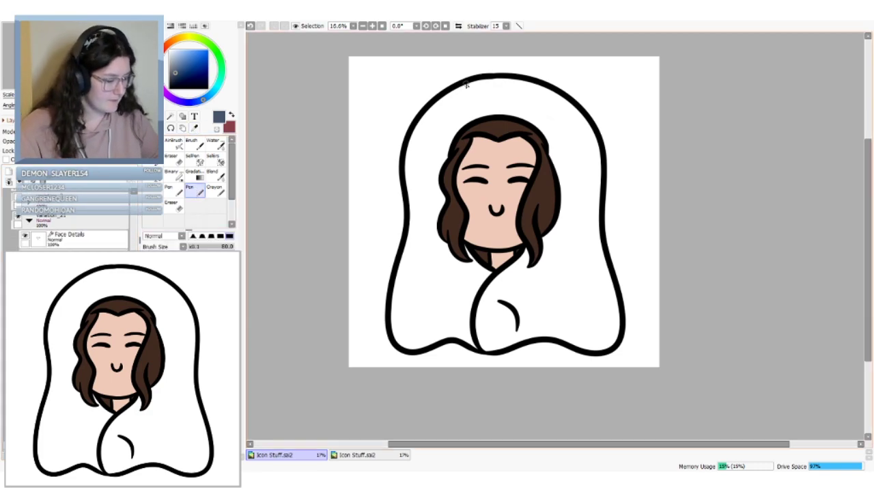
left_click_drag(479, 80, 417, 111)
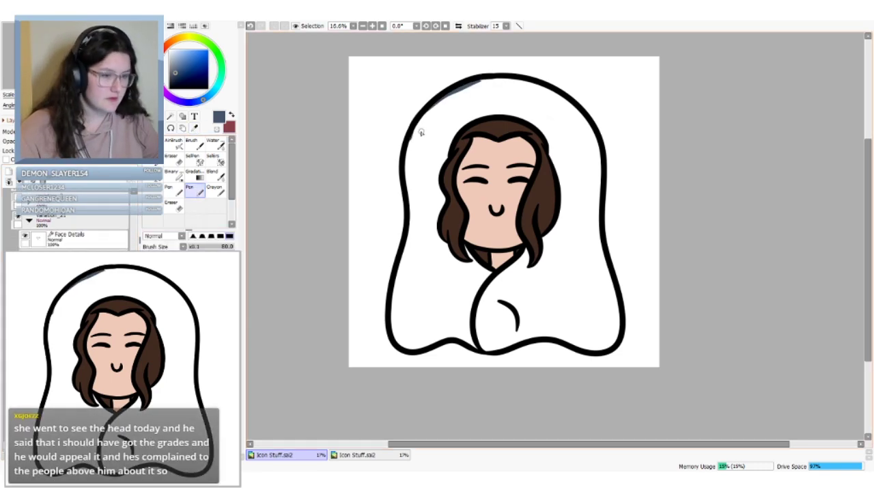
key("ctrl+z")
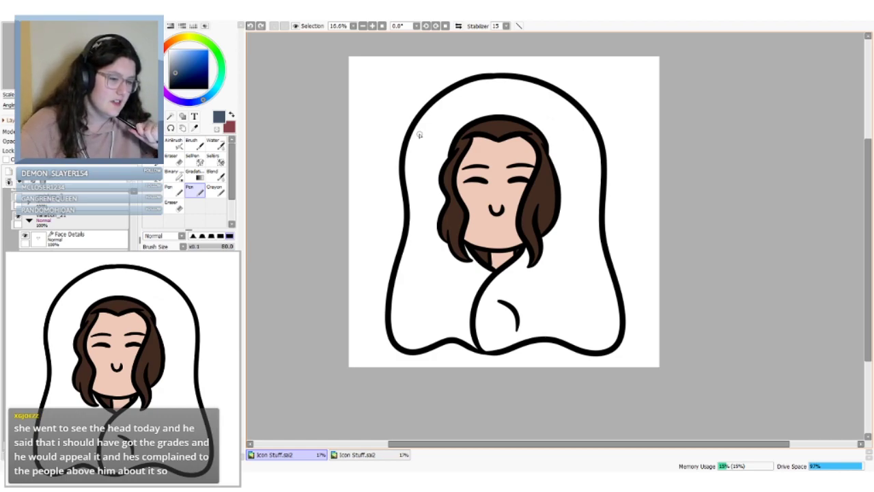
mouse_move(474, 82)
left_mouse_down()
mouse_move(411, 140)
mouse_move(409, 217)
mouse_move(403, 207)
mouse_move(410, 224)
mouse_move(393, 315)
mouse_move(403, 347)
mouse_move(395, 336)
mouse_move(407, 351)
mouse_move(456, 336)
mouse_move(432, 345)
mouse_move(456, 336)
mouse_move(489, 351)
mouse_move(561, 334)
left_mouse_up()
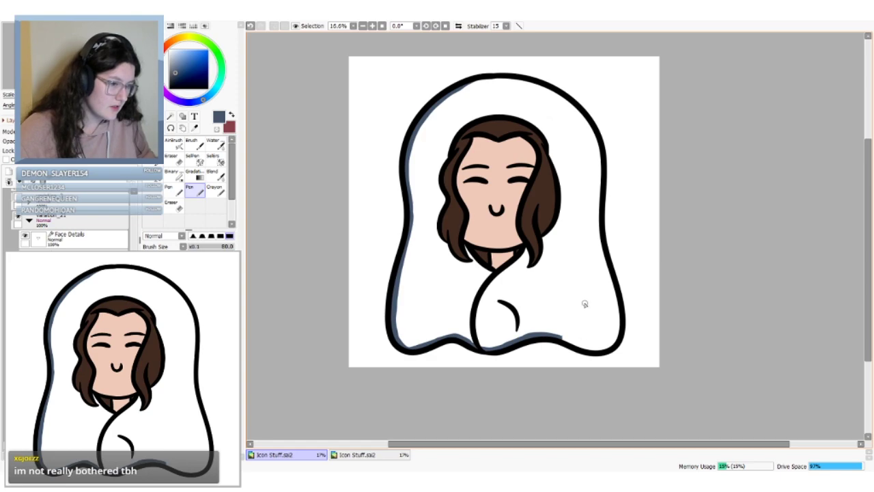
mouse_move(564, 339)
left_mouse_down()
mouse_move(609, 349)
mouse_move(618, 335)
mouse_move(613, 290)
left_mouse_up()
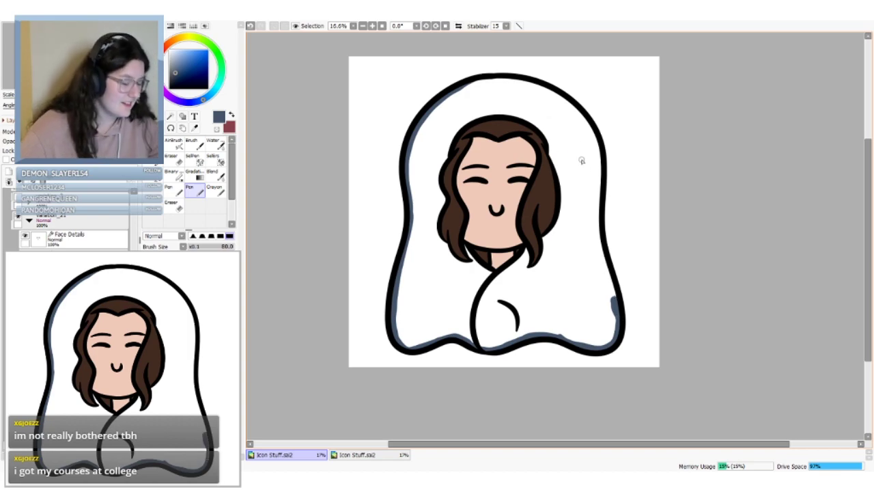
mouse_move(600, 174)
left_mouse_down()
mouse_move(597, 224)
mouse_move(614, 302)
left_mouse_up()
mouse_move(440, 101)
left_mouse_down()
mouse_move(498, 78)
mouse_move(479, 88)
mouse_move(478, 79)
mouse_move(514, 80)
mouse_move(505, 74)
mouse_move(484, 83)
mouse_move(553, 89)
mouse_move(548, 96)
mouse_move(579, 124)
mouse_move(570, 106)
mouse_move(580, 115)
mouse_move(598, 169)
left_mouse_up()
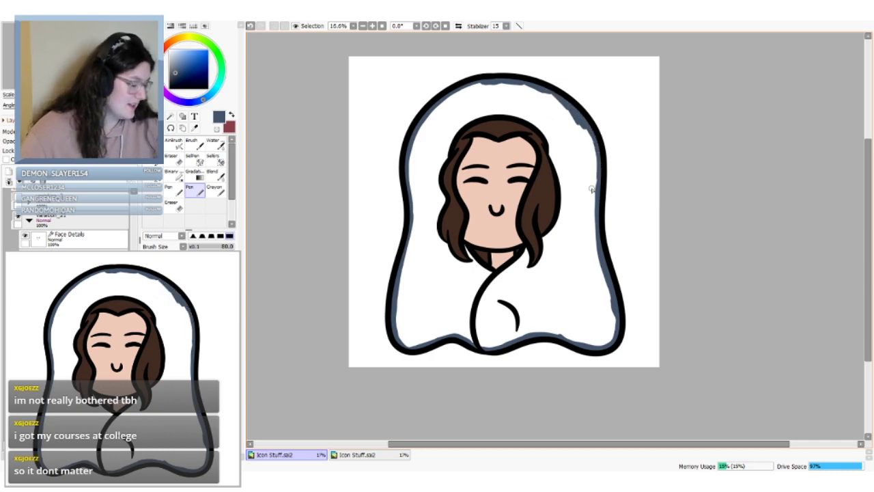
Paint a blue edge on the cloak along the outer side of the left hair lock with the Pen
key("w")
left_click(195, 190)
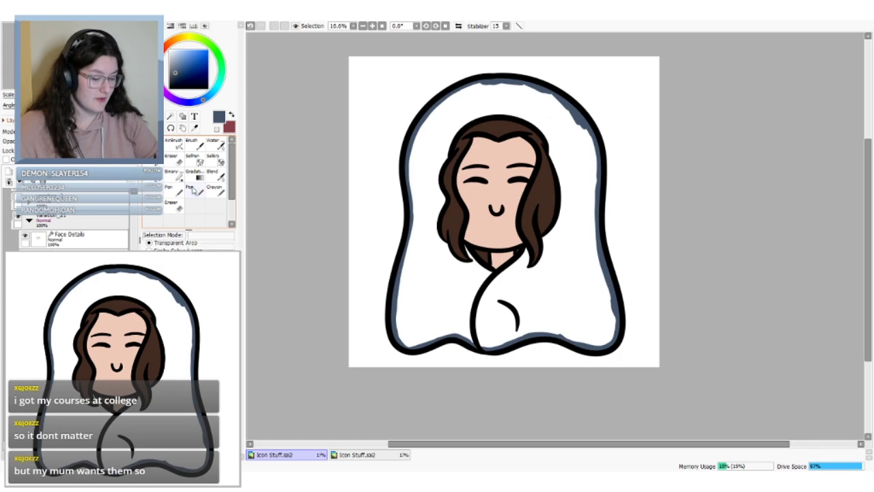
mouse_move(458, 128)
left_mouse_down()
mouse_move(436, 183)
mouse_move(445, 156)
mouse_move(436, 228)
mouse_move(461, 262)
left_mouse_up()
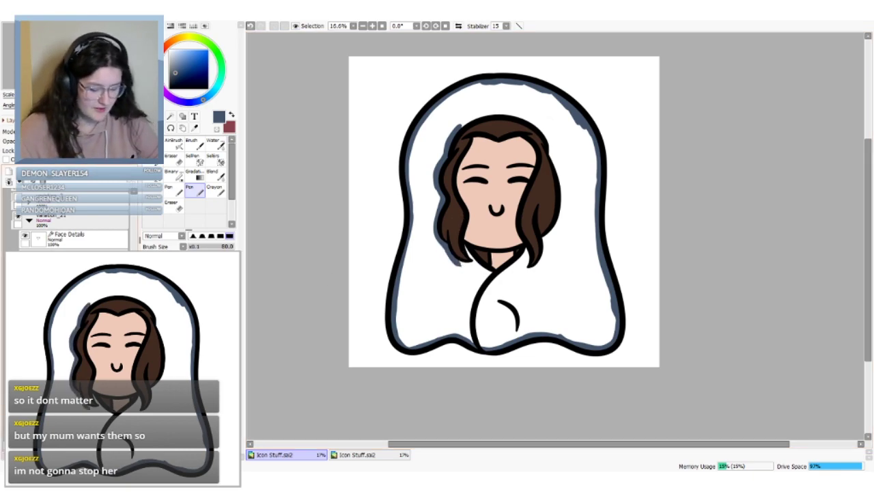
left_click(196, 128)
left_click(454, 217)
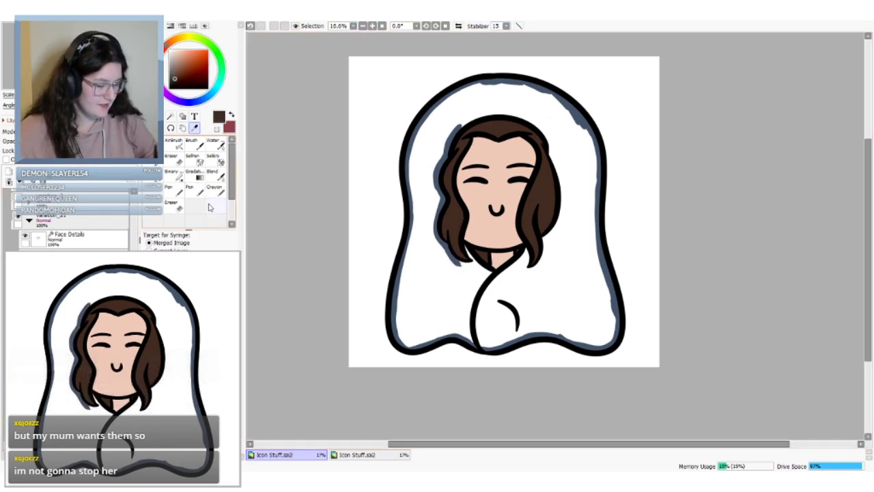
left_click(197, 191)
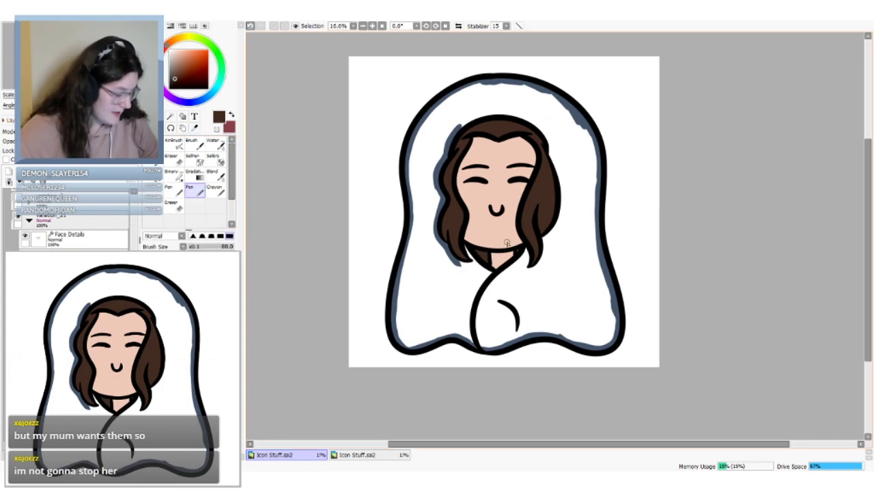
left_click(194, 127)
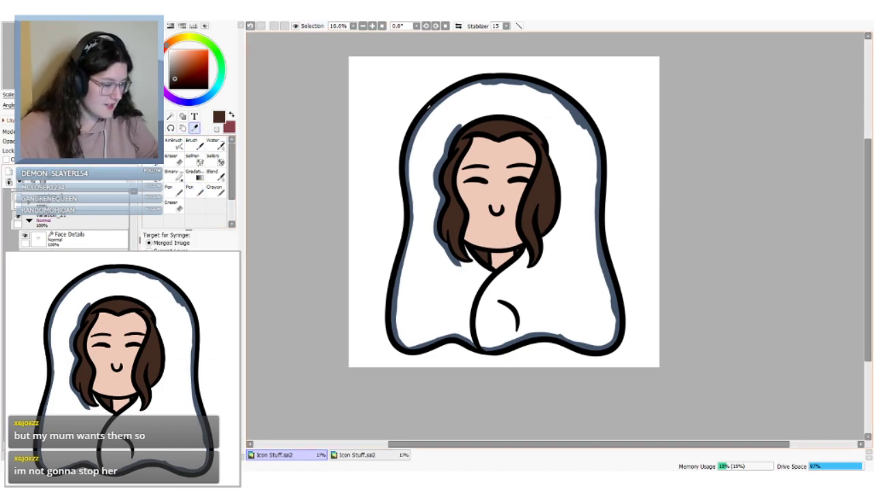
left_click(426, 108)
left_click(193, 193)
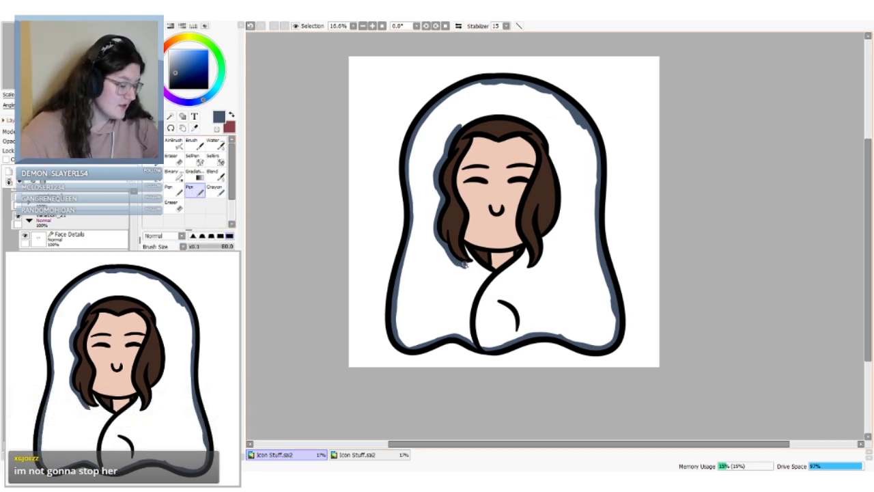
Continue the blue edge under the collar and around the hood opening and right-hand hair, and fill the whole cloak blue
mouse_move(465, 264)
left_mouse_down()
mouse_move(502, 276)
mouse_move(527, 250)
mouse_move(522, 271)
mouse_move(539, 263)
mouse_move(533, 268)
left_mouse_up()
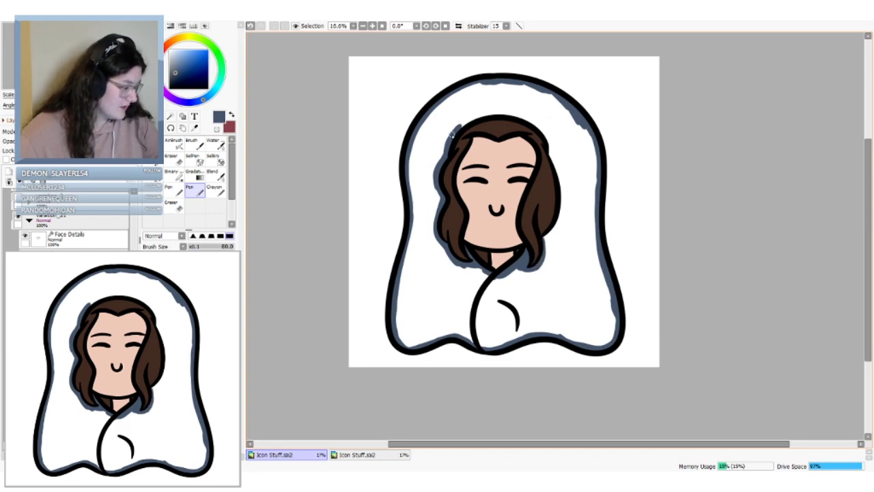
mouse_move(452, 135)
left_mouse_down()
mouse_move(490, 114)
mouse_move(464, 119)
mouse_move(505, 112)
mouse_move(524, 95)
mouse_move(519, 79)
mouse_move(505, 109)
mouse_move(483, 111)
mouse_move(537, 114)
mouse_move(525, 117)
mouse_move(551, 156)
left_mouse_up()
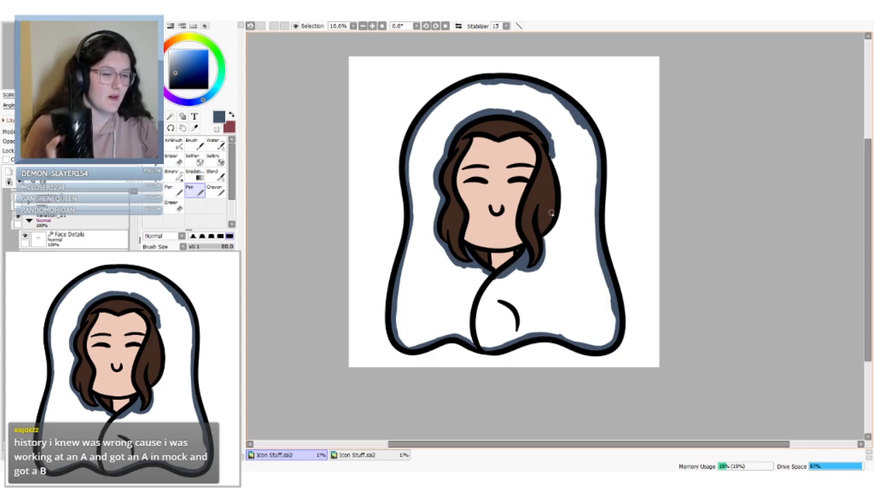
mouse_move(551, 156)
left_mouse_down()
mouse_move(563, 208)
mouse_move(548, 236)
left_mouse_up()
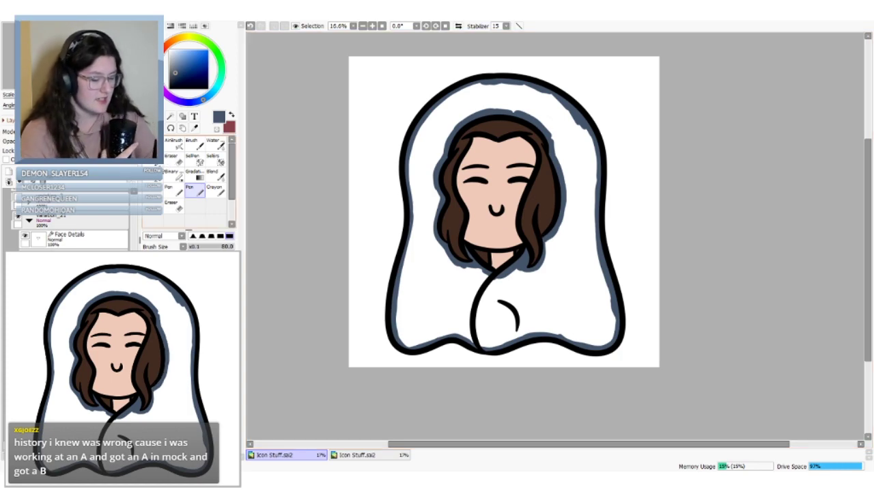
key("g")
left_click(444, 107)
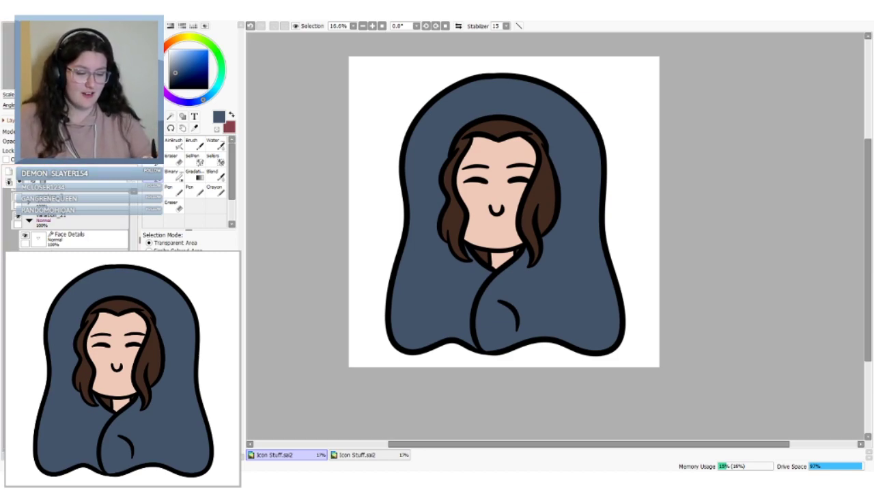
Show other icon variants temporarily to find the cocktail glass icon, and sample the light blue from its umbrella
scroll(71, 224, "up", 5)
left_click(18, 204)
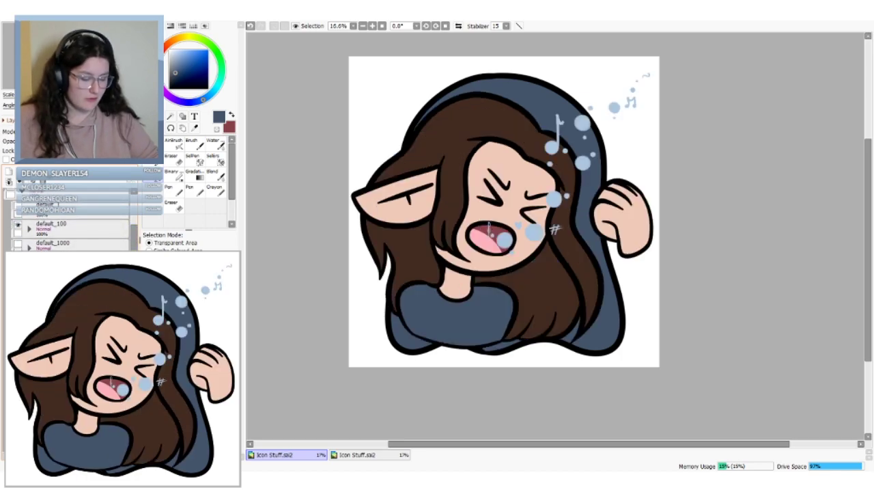
left_click(18, 205)
left_click(18, 195)
left_click(17, 224)
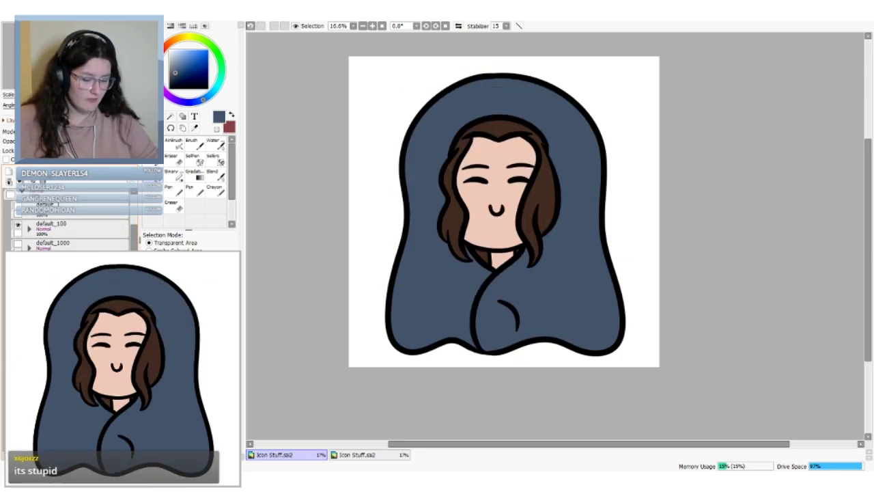
left_click(18, 224)
left_click(194, 128)
left_click(511, 123)
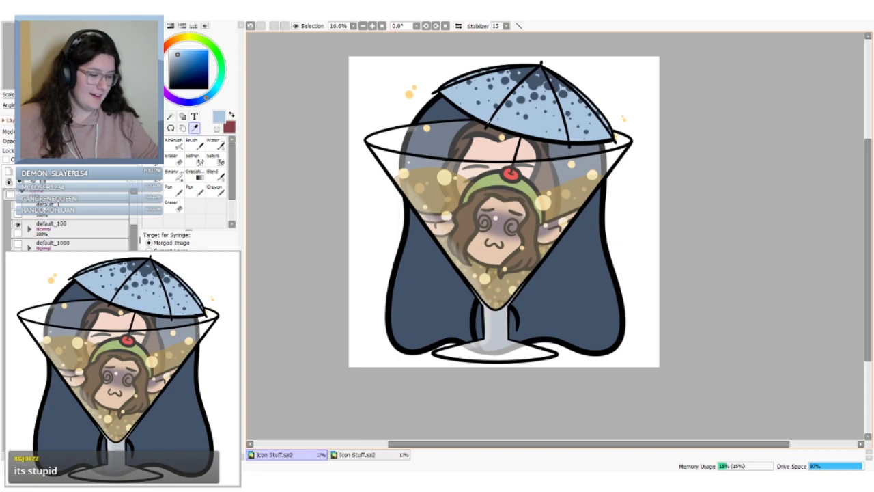
left_click(18, 224)
Fill the whole blanket of variation_21 with the sampled light blue over the dark blue
left_click_drag(133, 235, 134, 253)
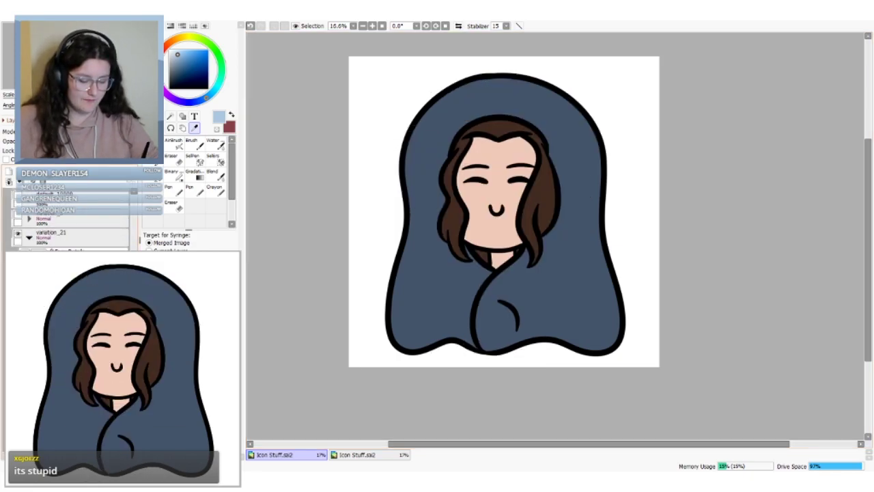
left_click(453, 97)
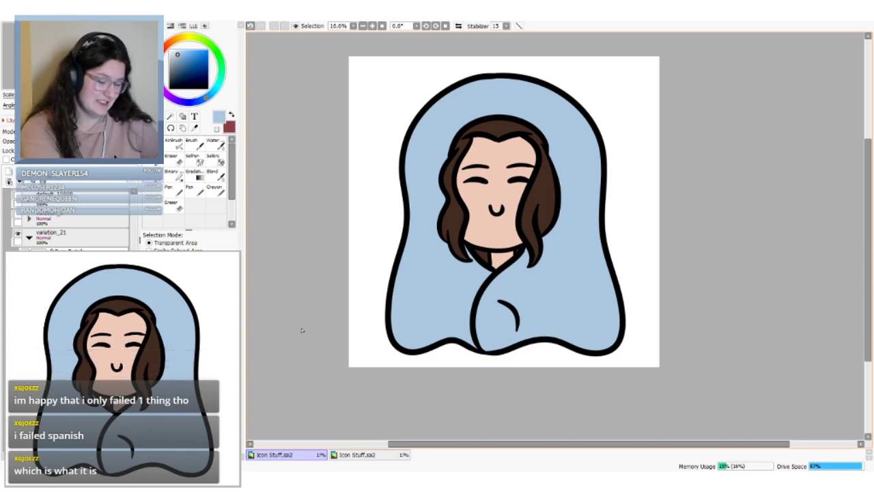
scroll(74, 225, "down", 5)
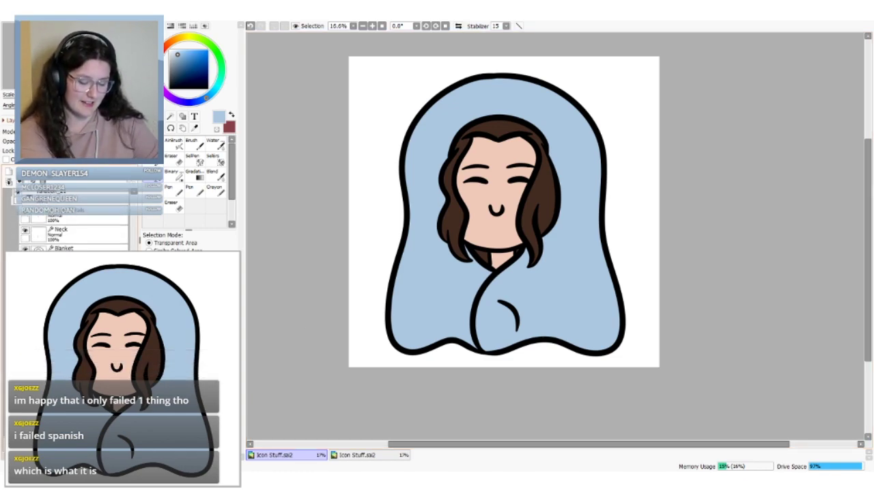
Erase large round dots through the light blue around the hood with the Eraser at size 250, revealing the dark blue
left_click(175, 161)
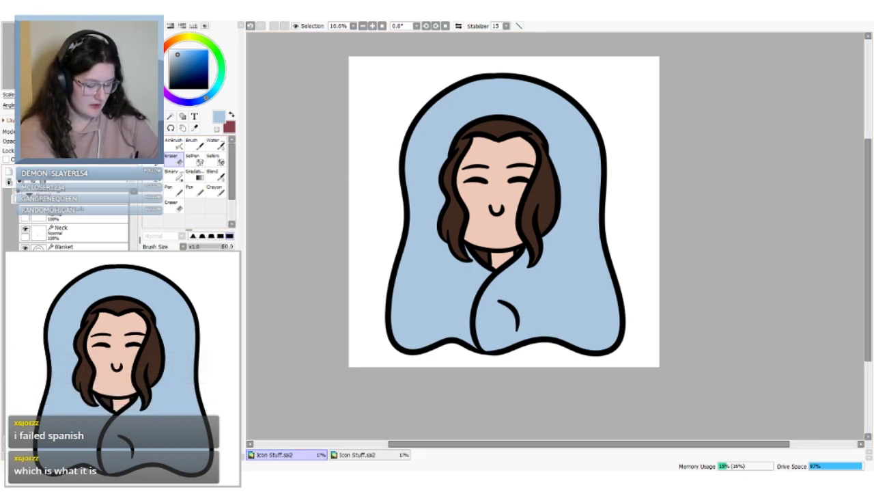
left_click(188, 402)
left_click(488, 89)
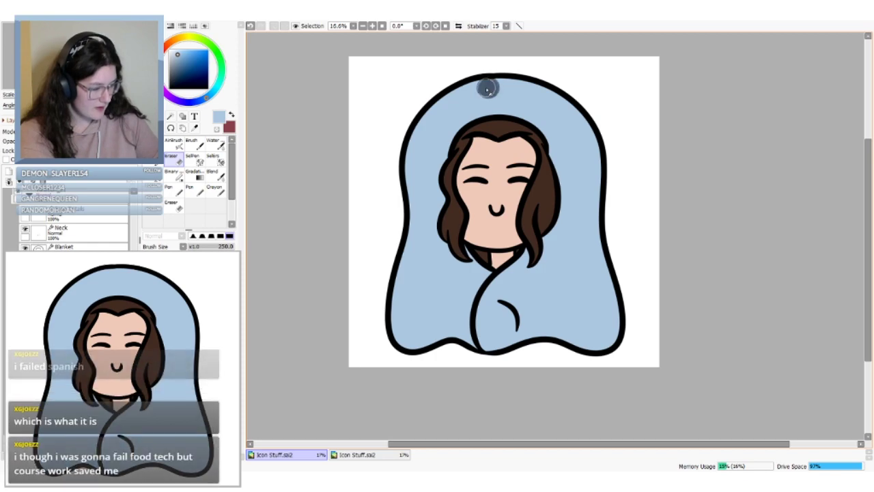
left_click(447, 103)
left_click(553, 134)
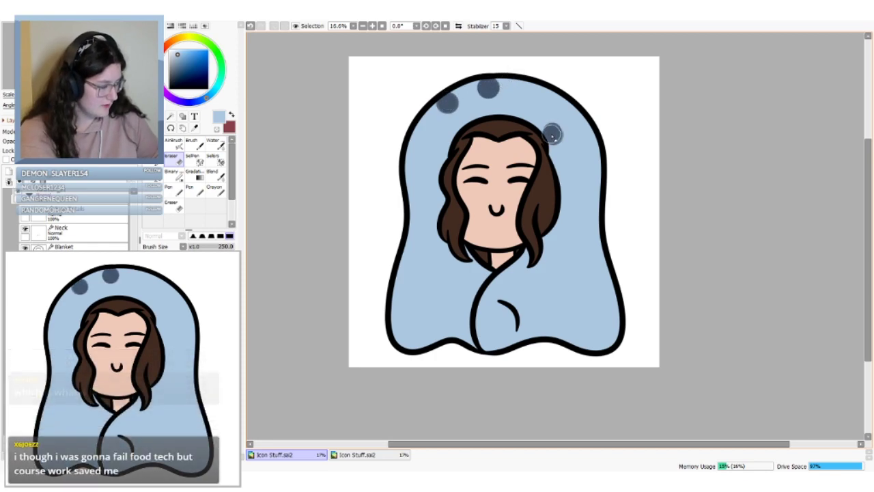
left_click(591, 171)
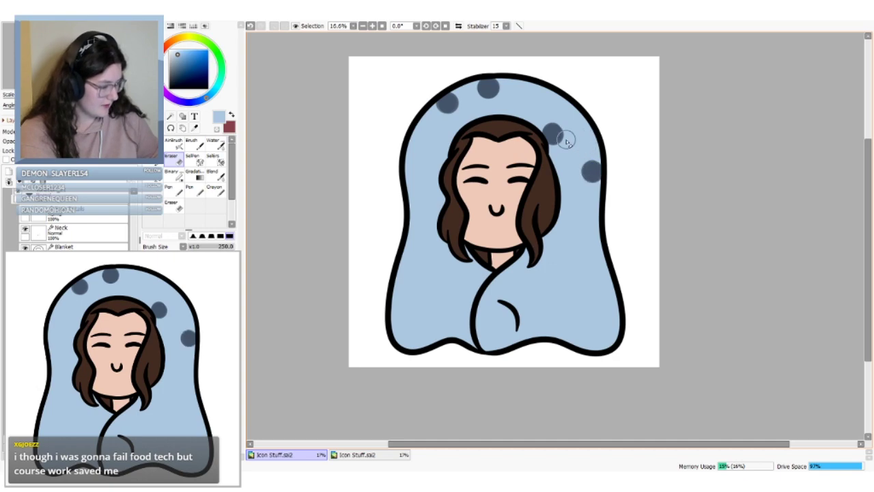
left_click(419, 206)
left_click(439, 159)
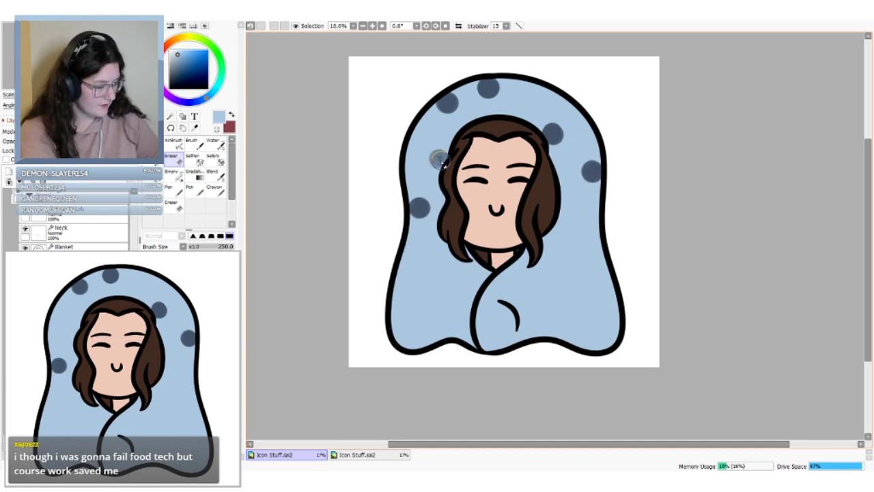
Erase four more size 250 dots on the blanket's left side, from beside the hair lock down to the hem
left_click(445, 285)
left_click(400, 288)
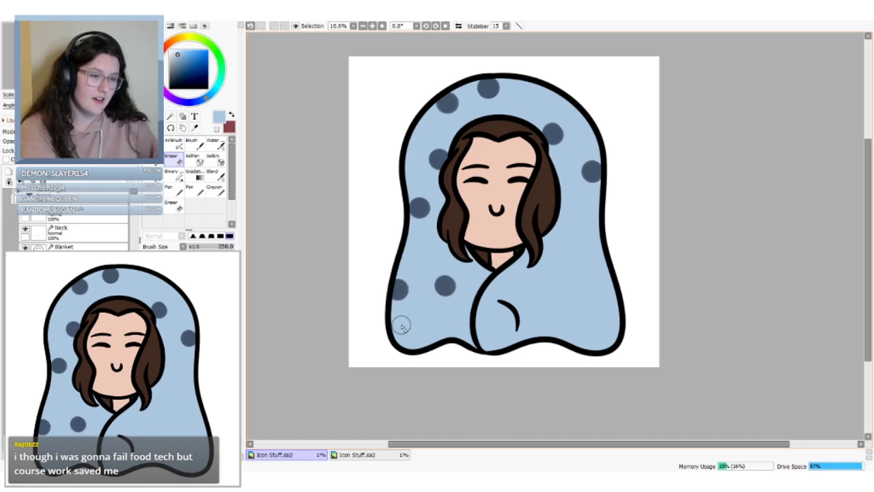
left_click(440, 241)
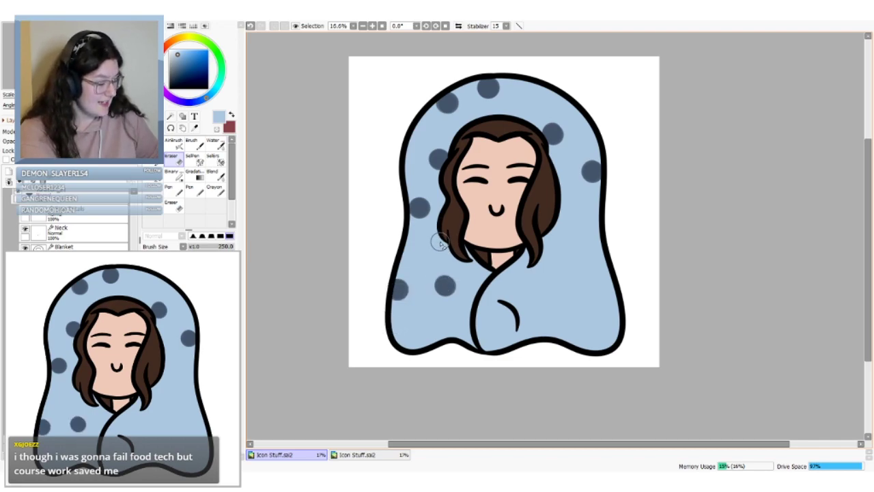
left_click(426, 335)
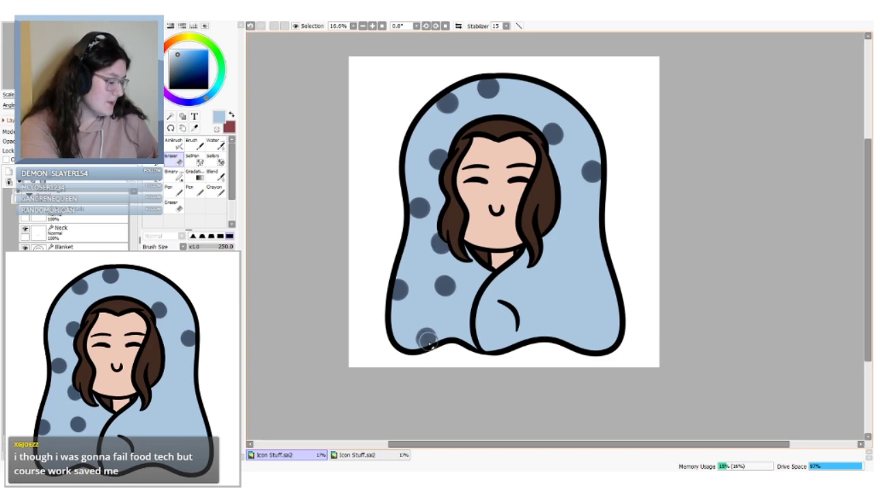
Erase eight size 250 dots across the blanket's right-hand front, from below the chin and hair down to the wavy hem
left_click(498, 281)
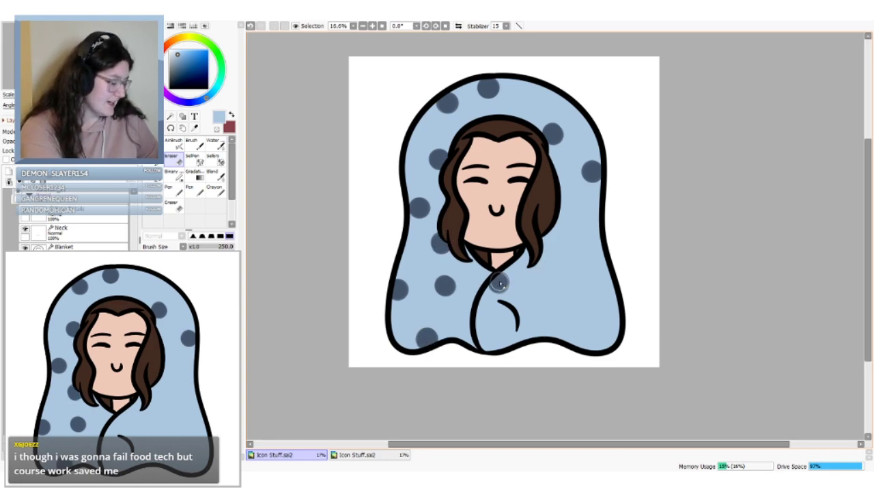
left_click(558, 234)
left_click(591, 295)
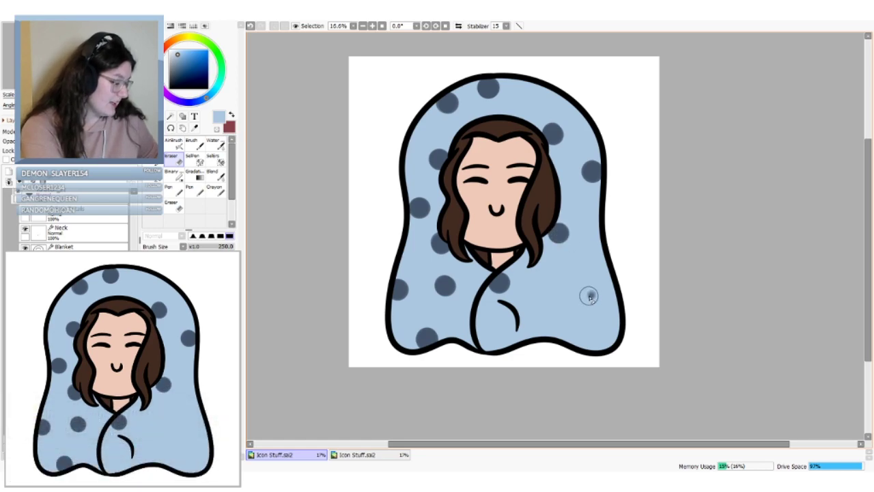
left_click(596, 256)
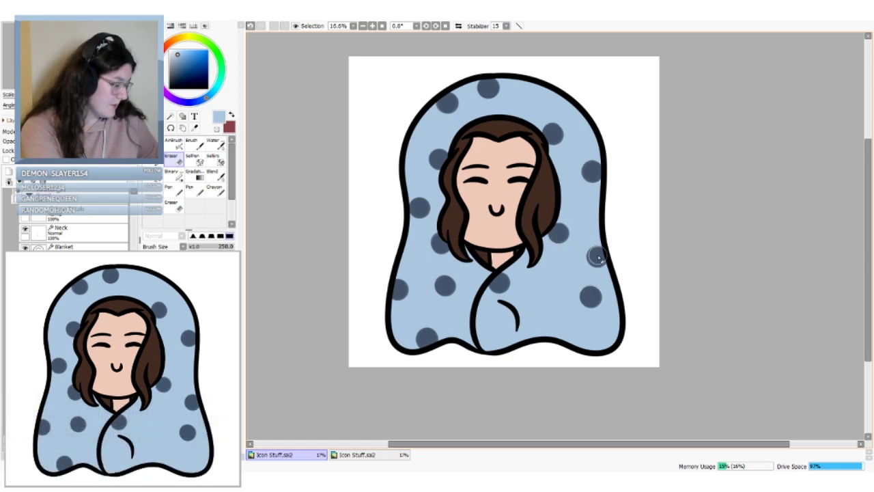
left_click(548, 276)
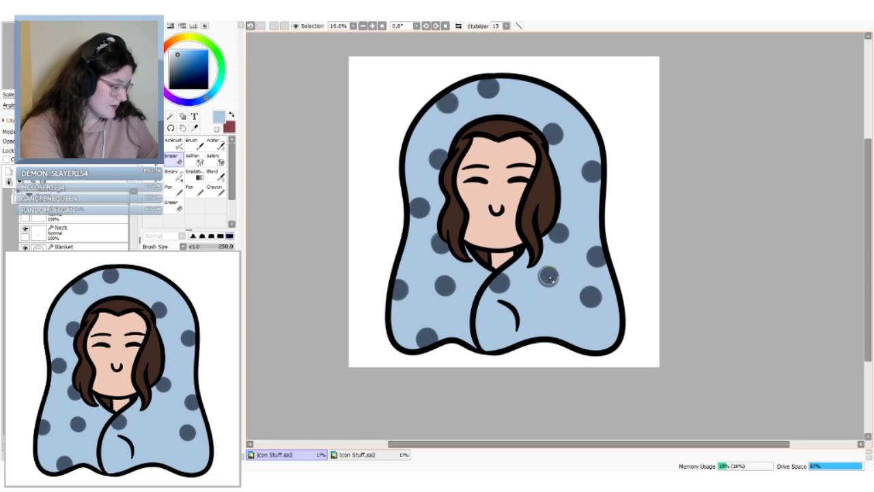
left_click(556, 332)
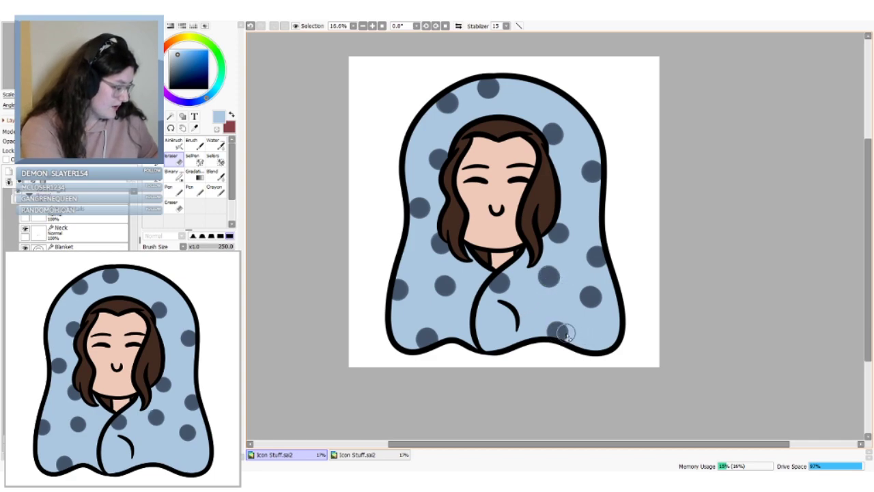
left_click(609, 334)
left_click(504, 336)
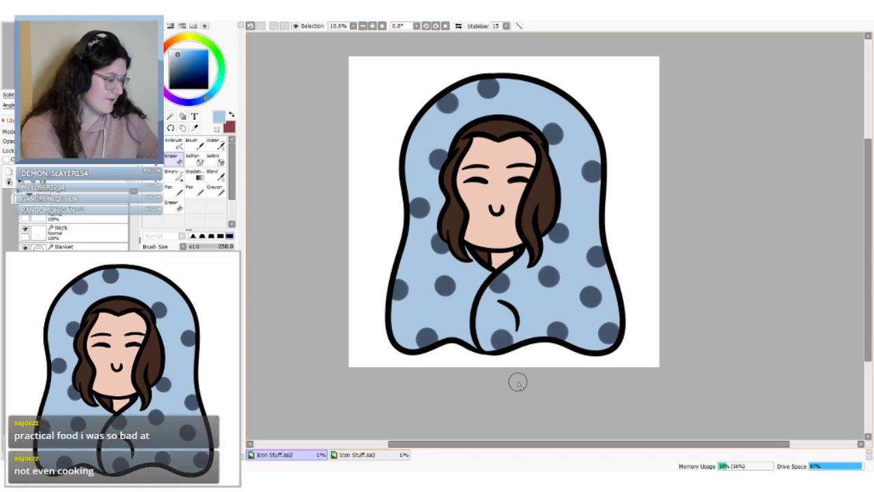
Fill the remaining gaps above the hair and along the hood's sides with more size 250 erased dots
left_click(478, 118)
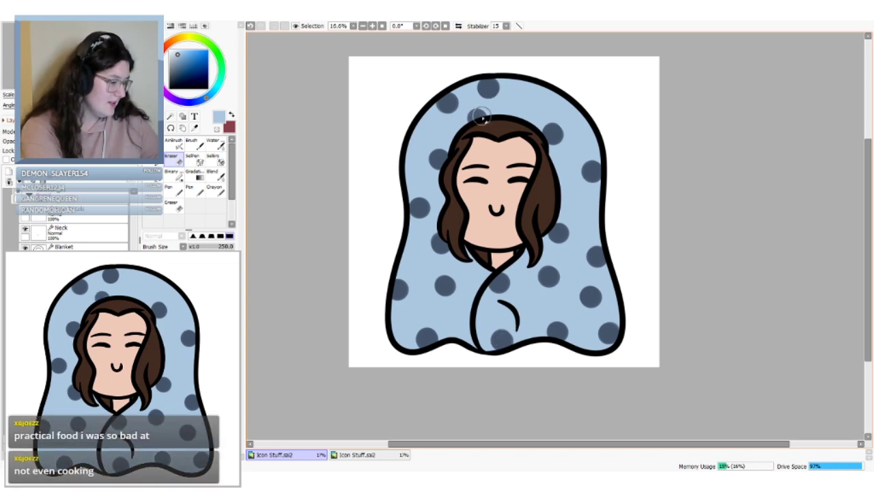
left_click(531, 101)
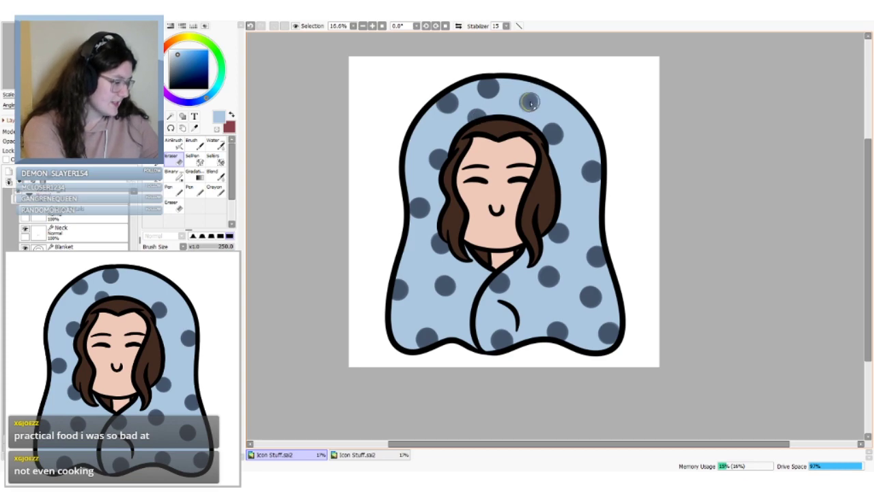
left_click(589, 131)
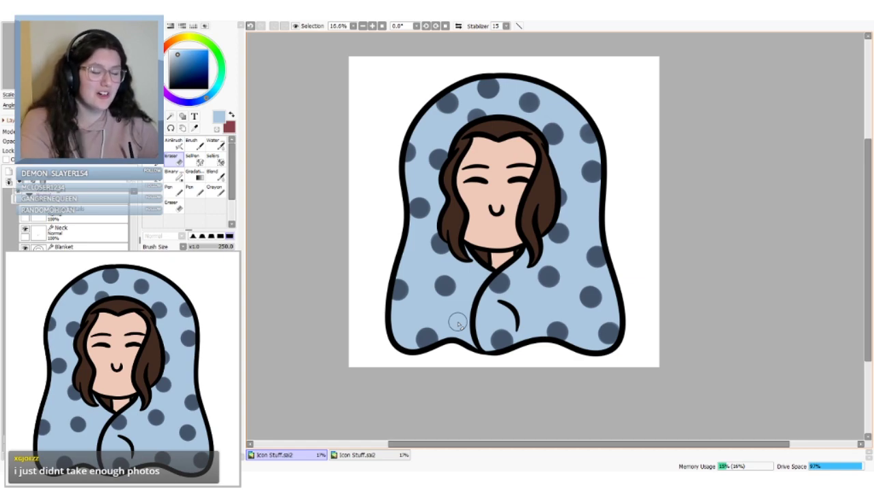
Erase small accent dots beside the large ones across the blanket with the Eraser at size 70, redoing the one under the right hair lock
left_click(198, 389)
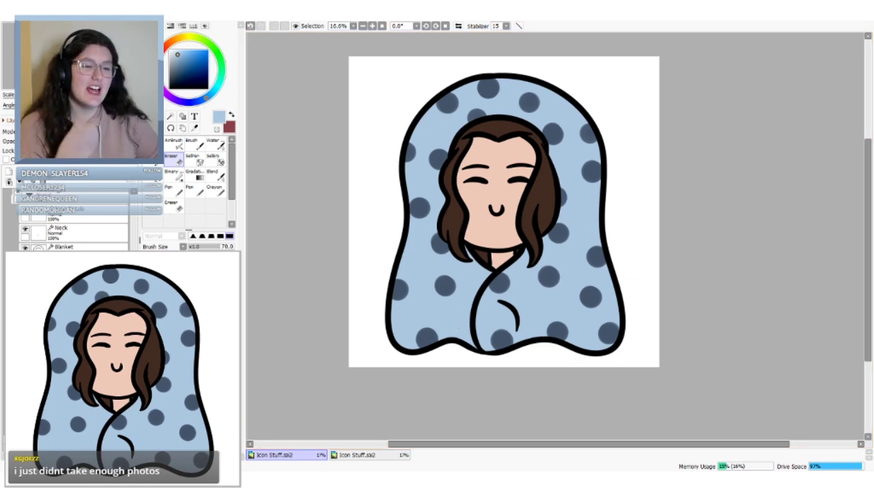
left_click(432, 200)
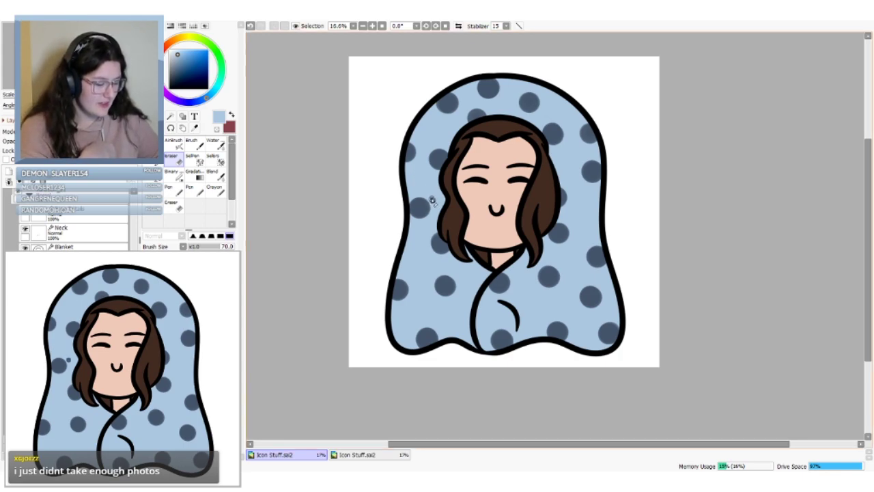
left_click(436, 115)
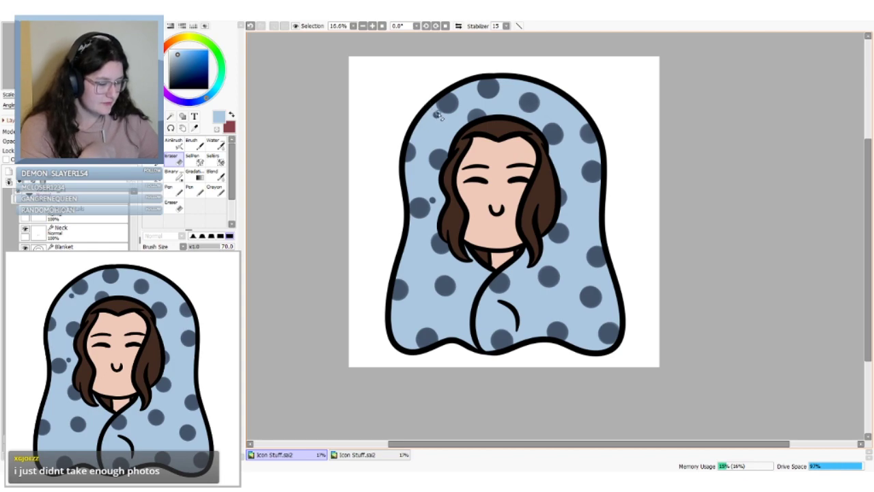
left_click(566, 143)
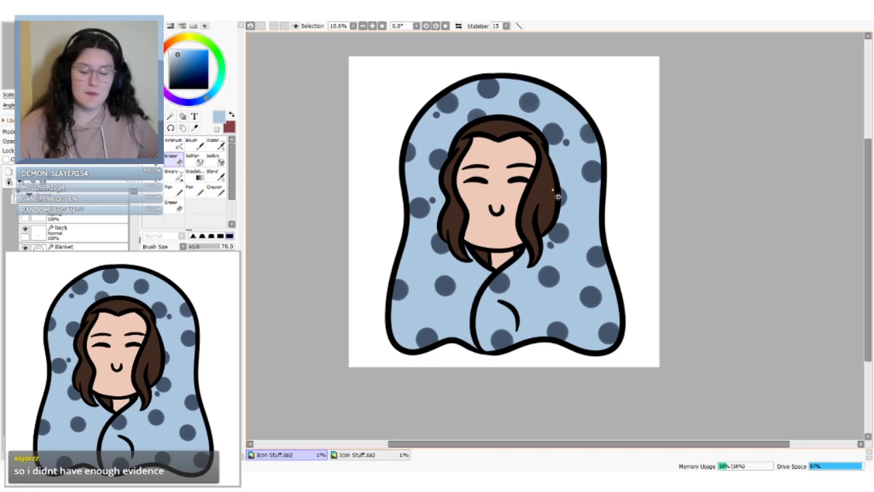
key("ctrl+z")
left_click(548, 247)
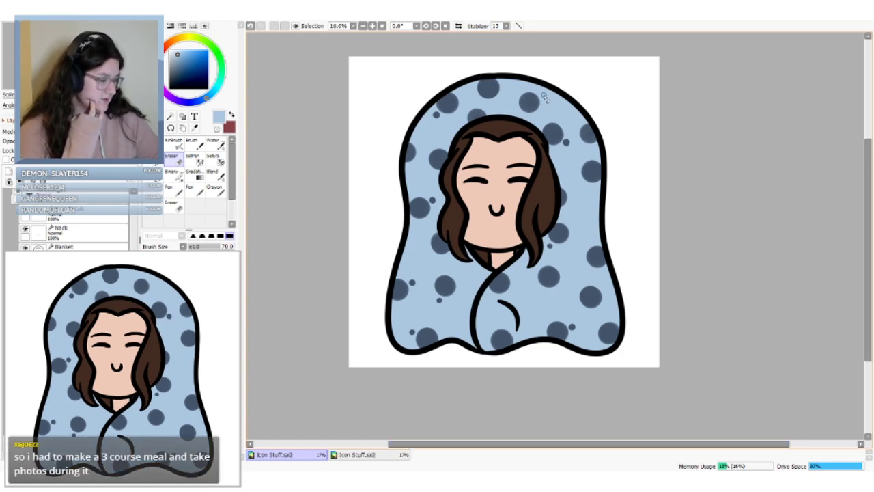
Scatter tiny erased dots in the gaps of the blanket pattern with the Eraser at size 40, redoing misplaced ones
key("[")
key("[")
key("[")
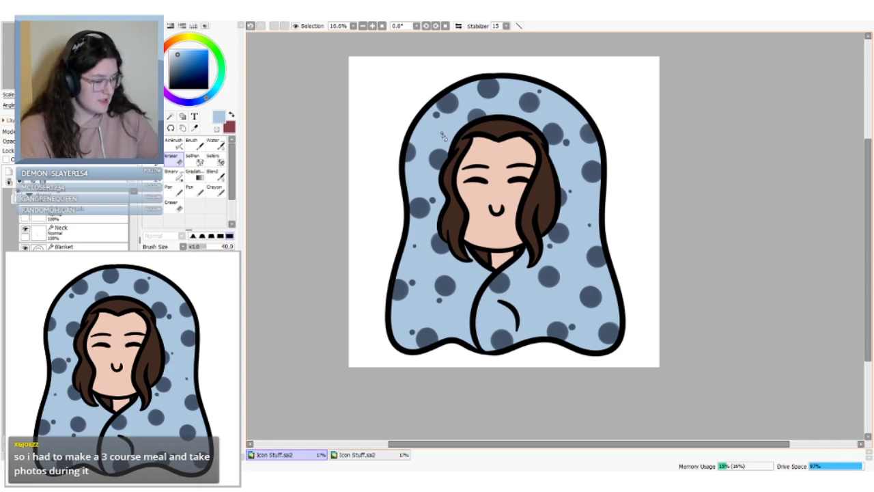
key("ctrl+z")
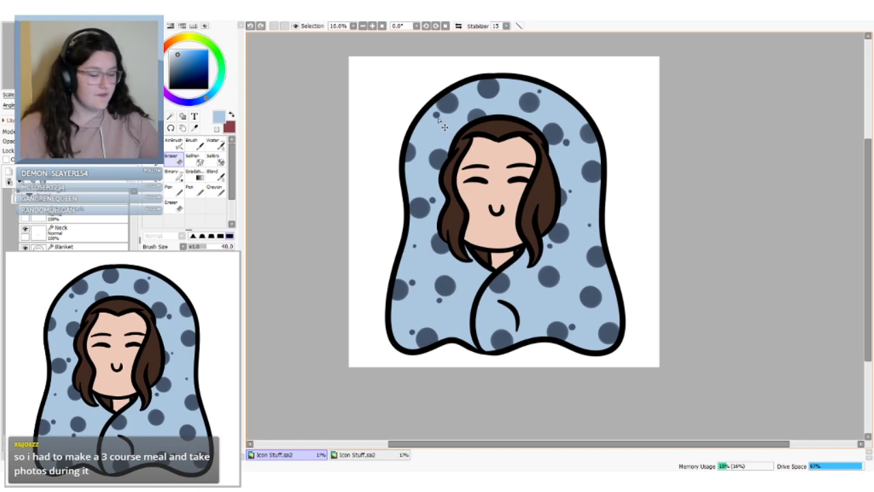
left_click(444, 134)
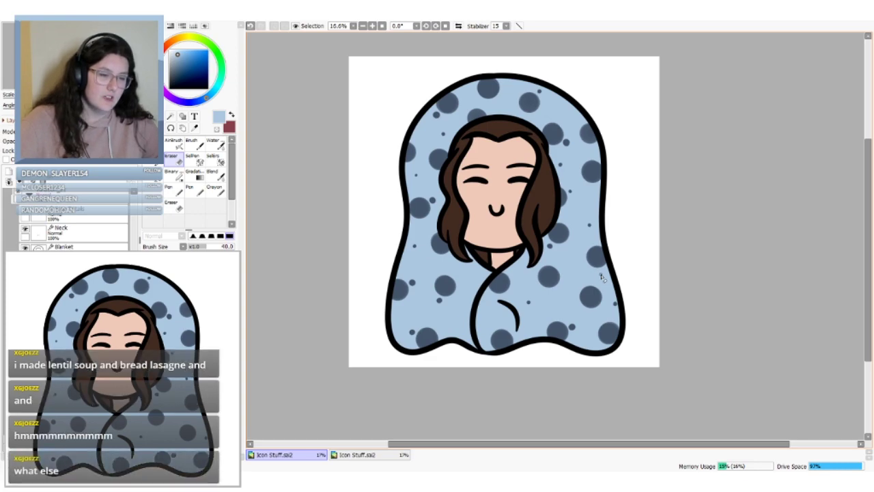
key("ctrl+z")
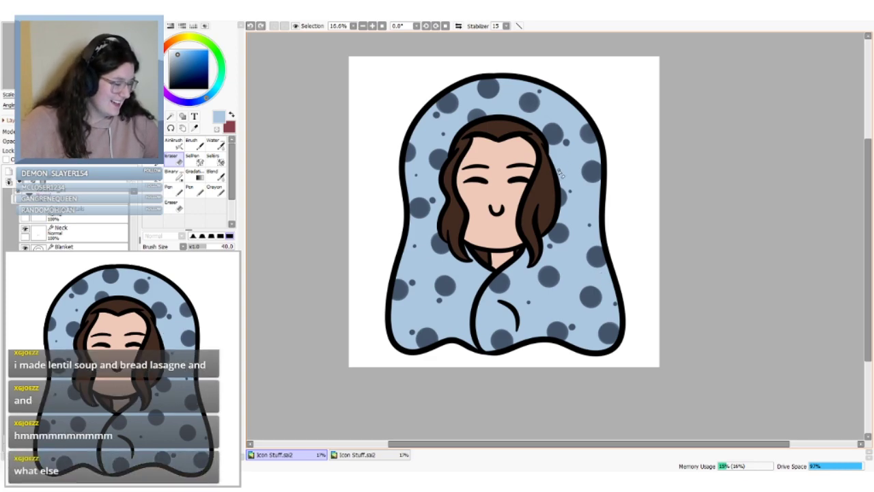
left_click(560, 167)
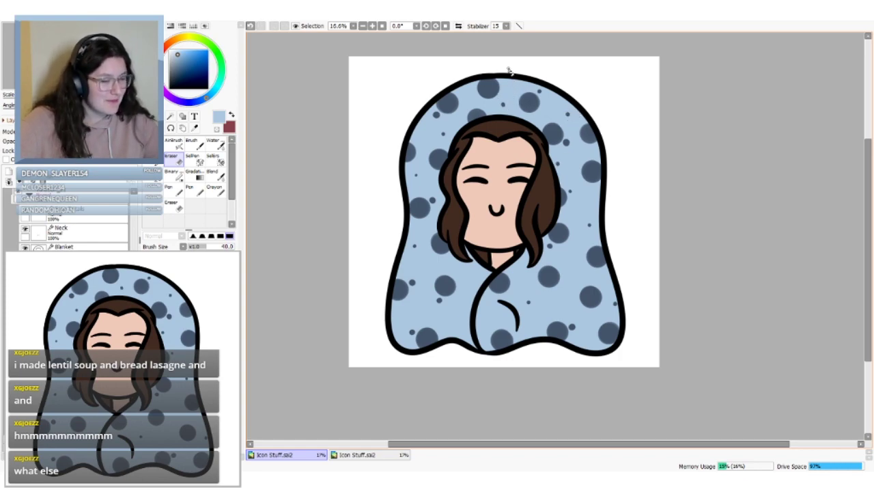
Erase small polka dots into the blanket at the top of the hood and beside the front fold, using brush size 40
key("ctrl+z")
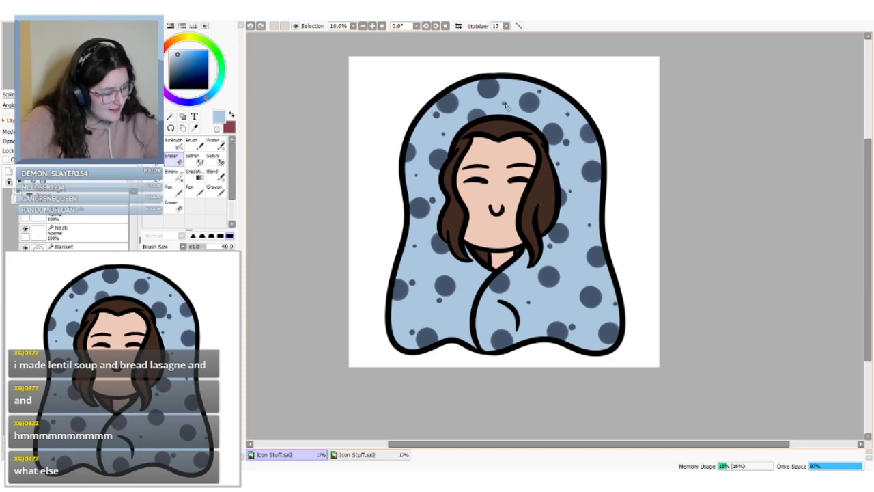
key("ctrl+y")
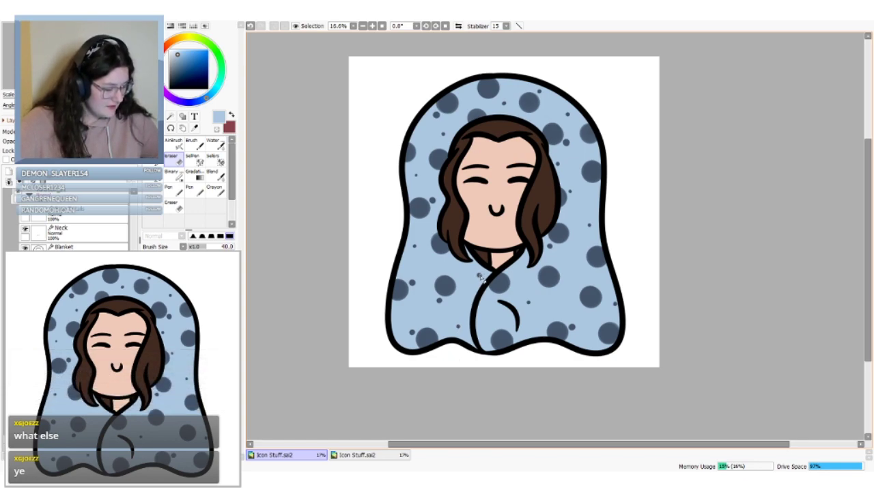
key("ctrl+z")
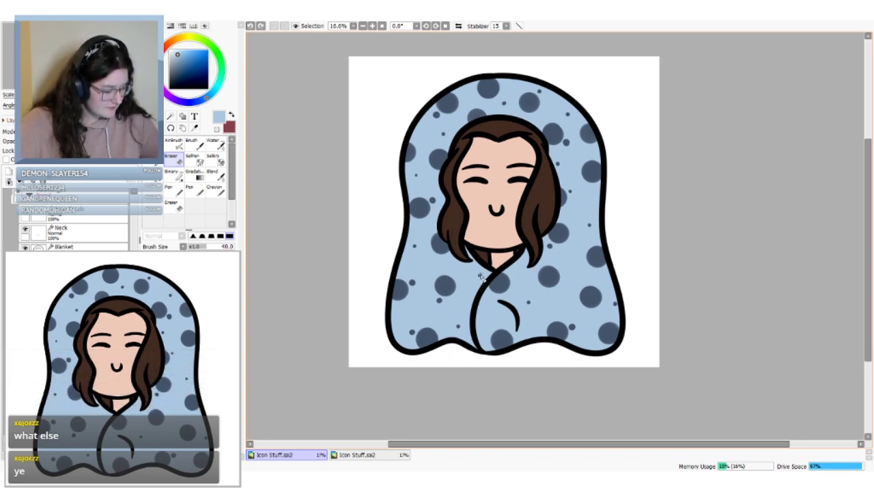
left_click(486, 294)
key("ctrl+z")
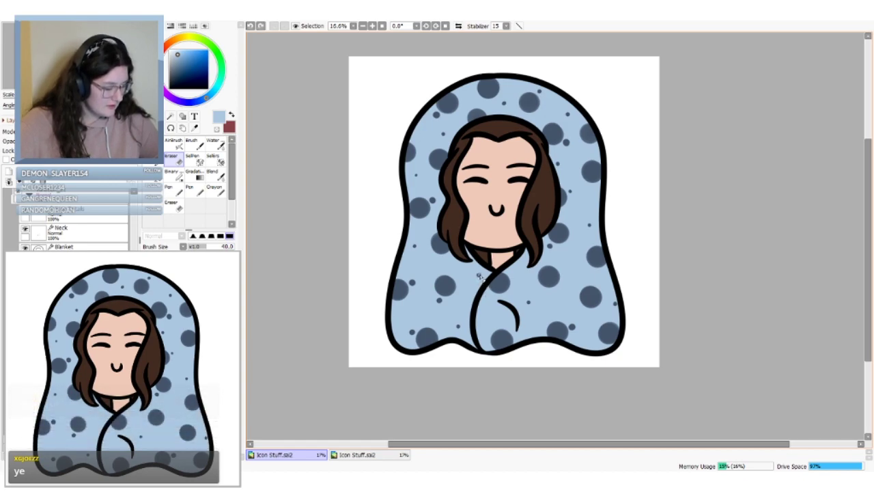
left_click(478, 275)
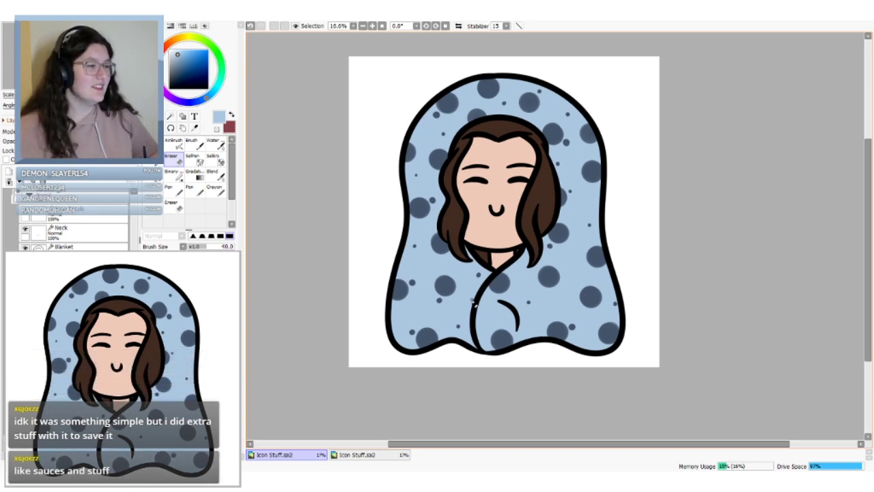
Erase medium polka dots into the open gaps between the large dots on the blanket's right half, using brush size 80
left_click(186, 402)
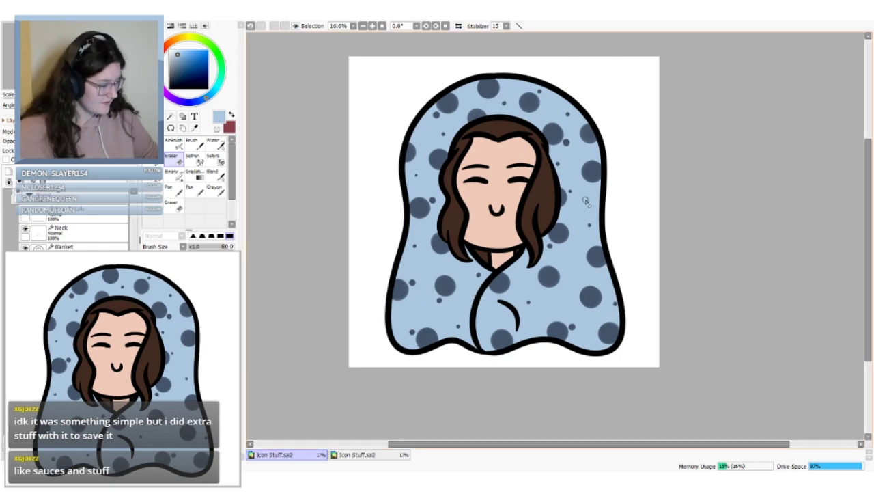
left_click_drag(586, 201, 588, 198)
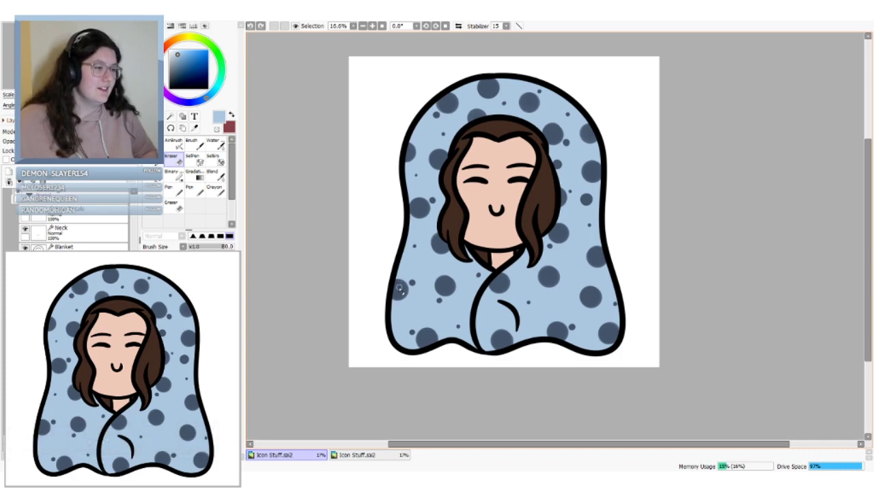
left_click(557, 304)
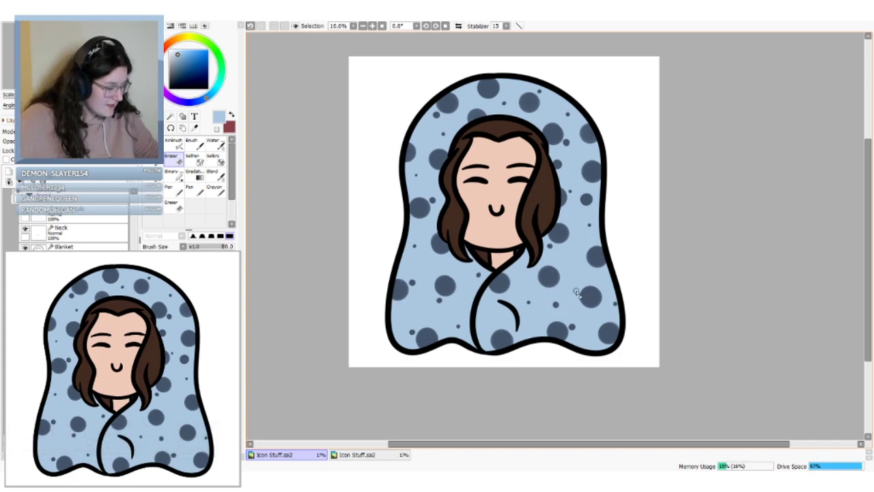
left_click(564, 270)
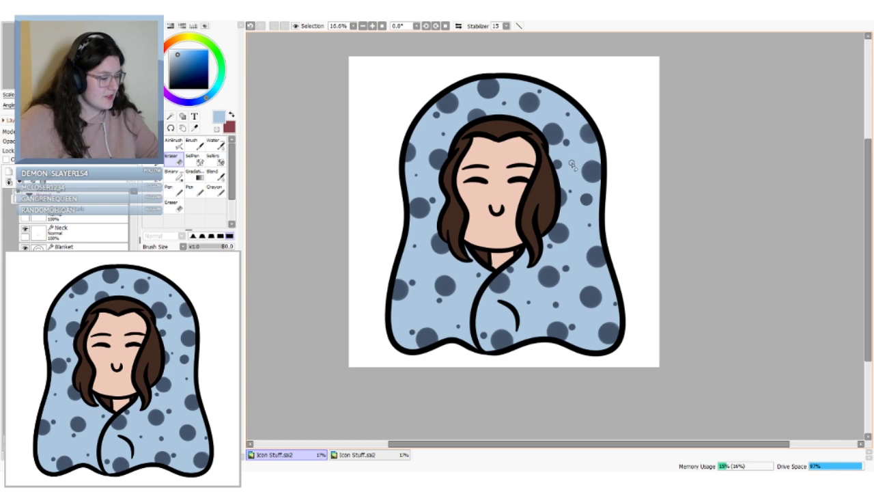
left_click_drag(576, 159, 581, 153)
key("ctrl+z")
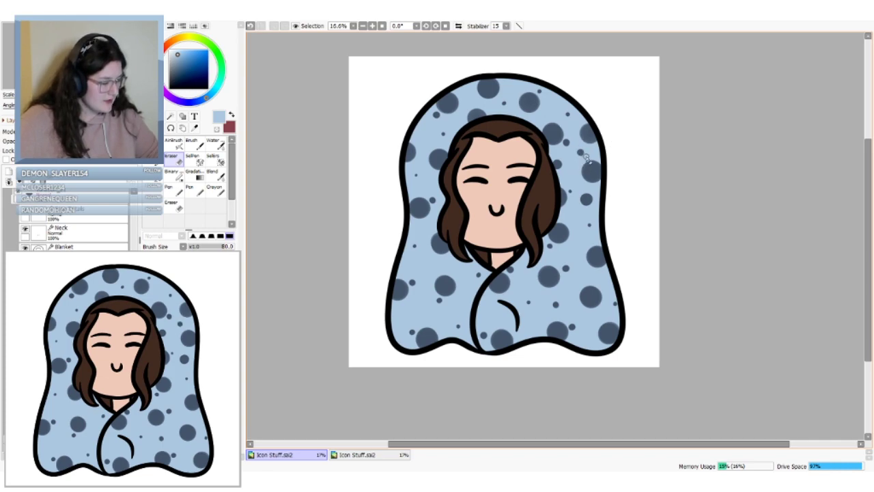
key("ctrl+z")
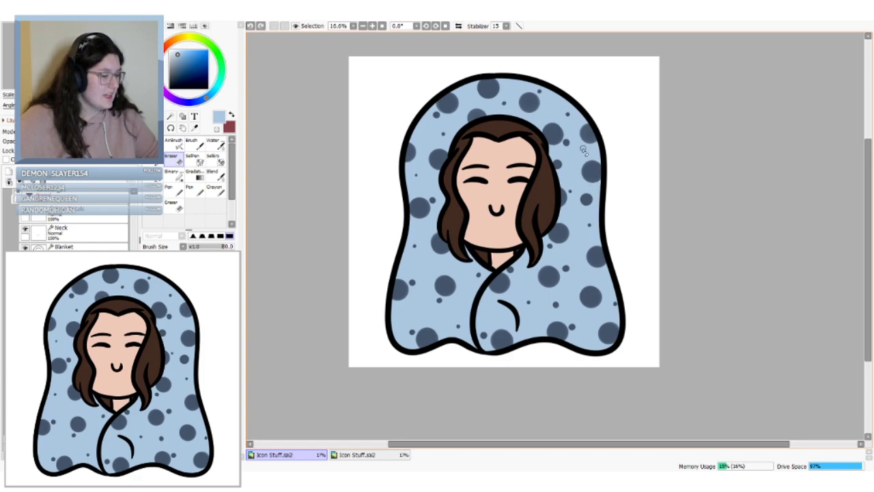
left_click(582, 153)
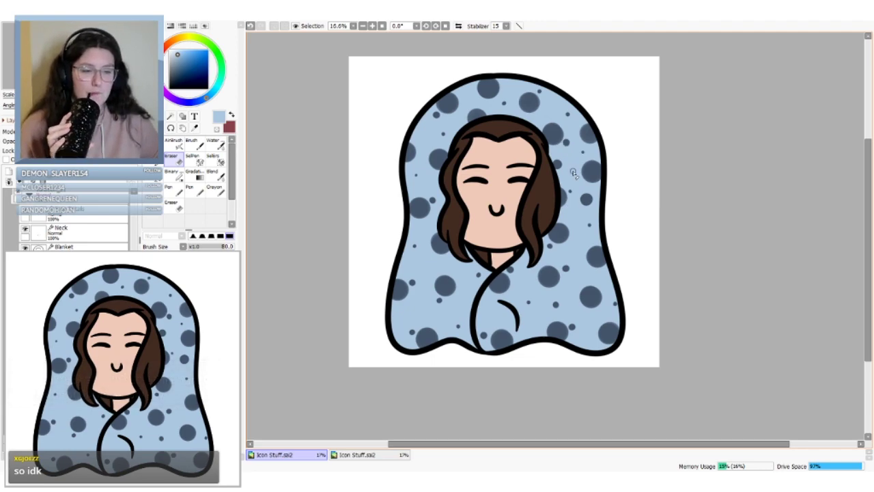
Show the SWATCHES layer, sample the BLUSH colour from it, and hide the layer again
scroll(74, 307, "up", 5)
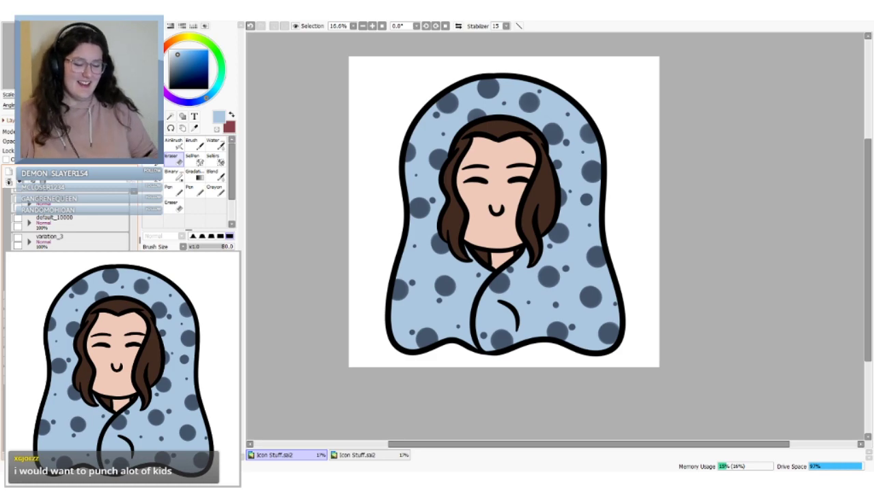
scroll(126, 195, "up", 10)
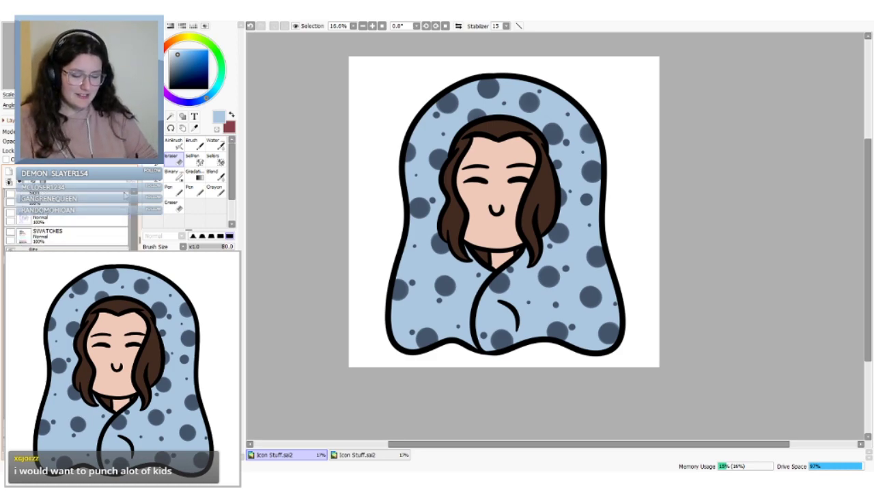
left_click(11, 232)
left_click(64, 236)
left_click(195, 128)
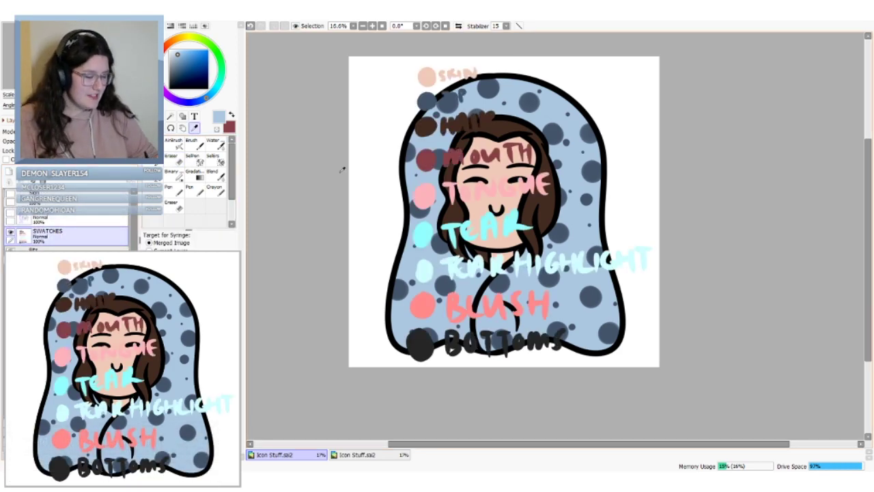
left_click(424, 309)
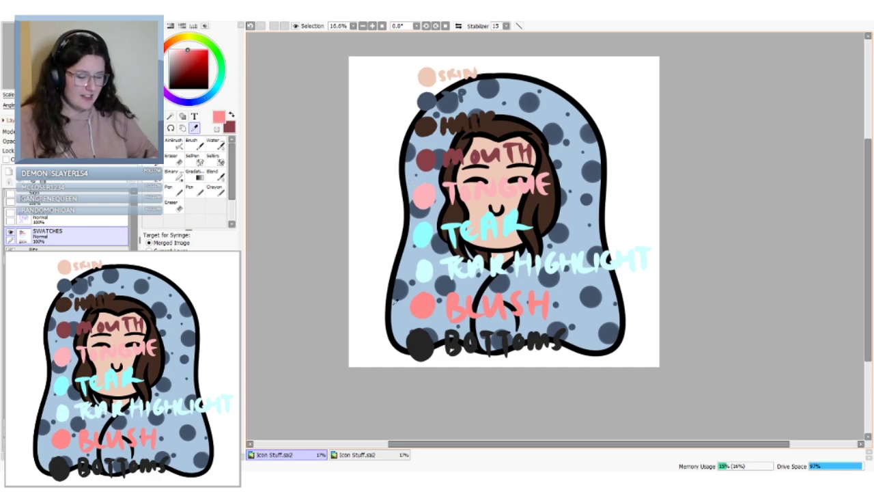
left_click(10, 233)
Return to the variation_21 layers and set up the second Pen with the softest edge shape for blush
scroll(68, 225, "up", 3)
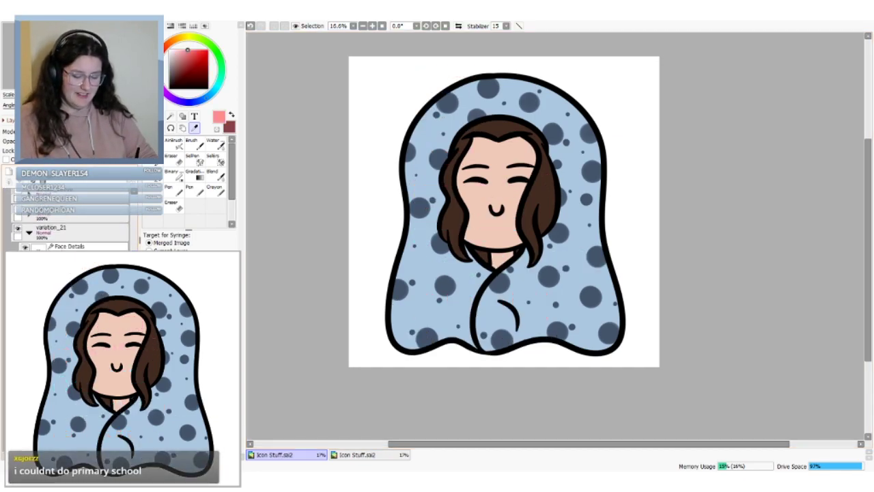
scroll(68, 225, "down", 1)
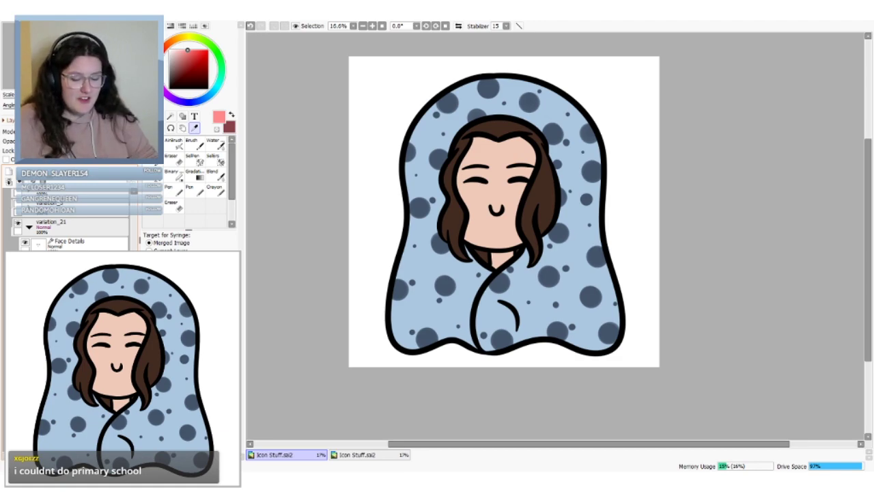
left_click(192, 189)
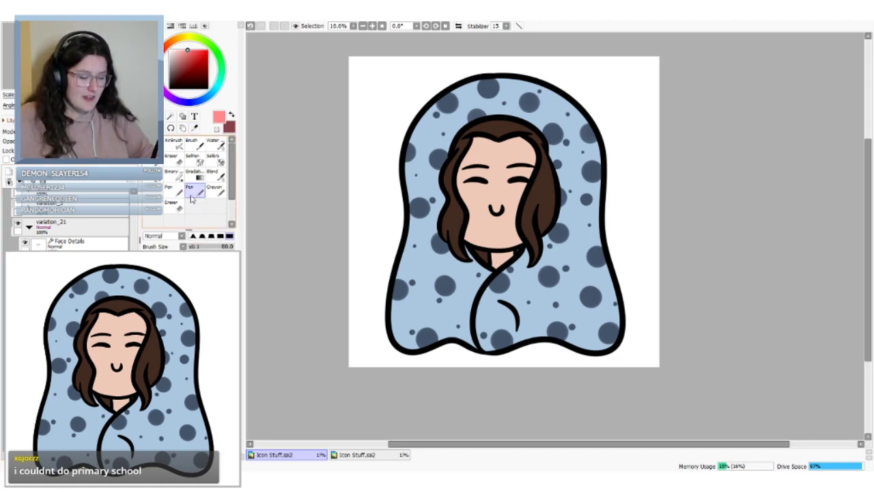
left_click(192, 235)
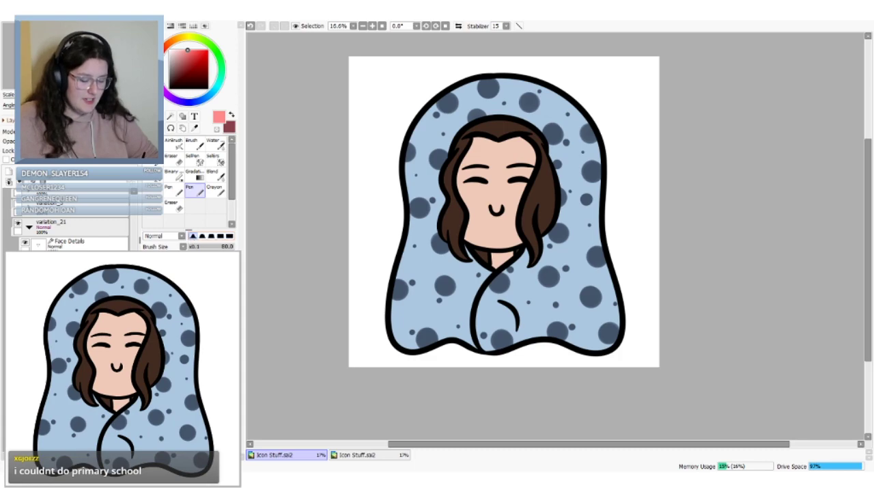
Try a soft blush stroke across both cheeks at brush sizes 500 and 1200, undoing each one
left_click_drag(452, 196, 542, 195)
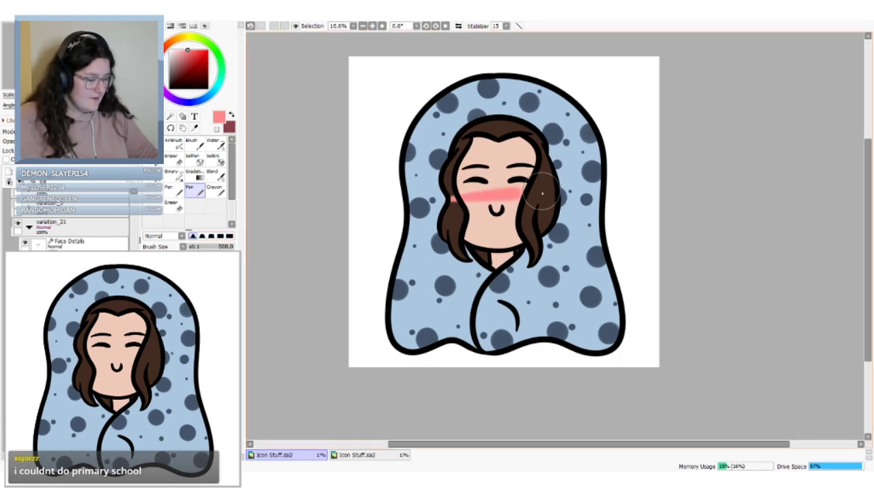
key("ctrl+z")
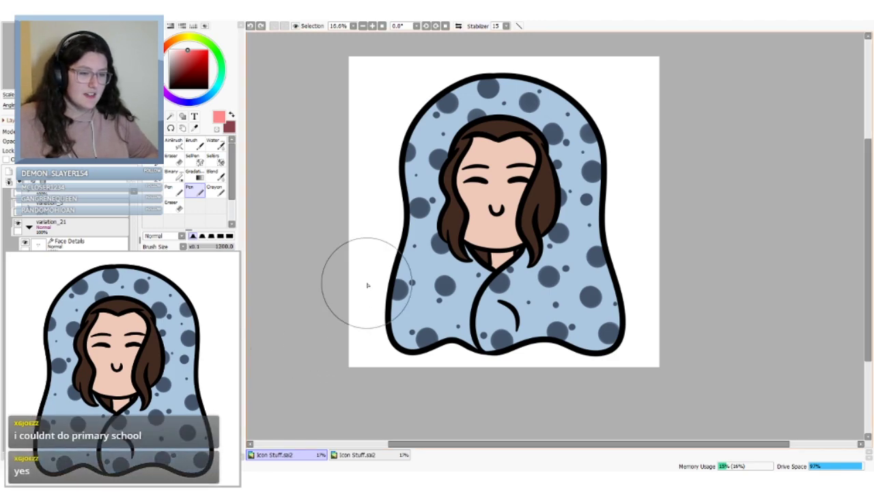
left_click_drag(441, 198, 555, 196)
key("ctrl+z")
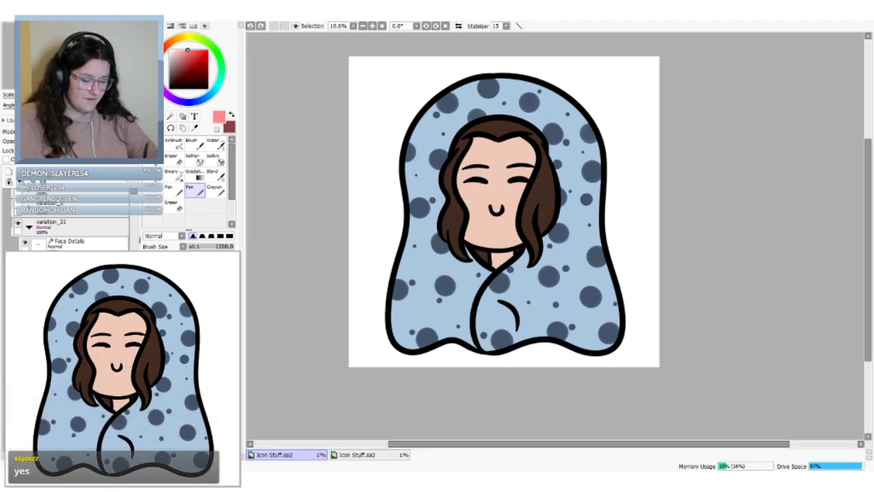
Try a wide blush band across the face within the face selection at brush size 1200, and undo it
key("ctrl+z")
left_click_drag(425, 198, 546, 201)
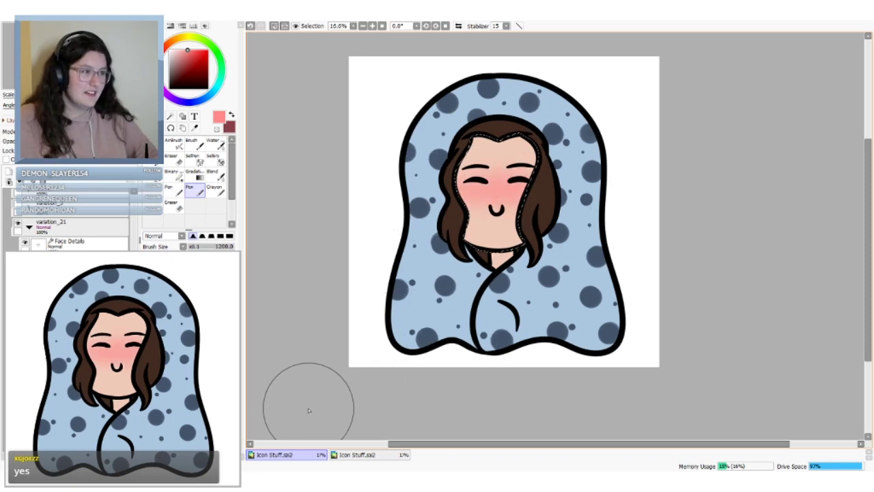
key("ctrl+z")
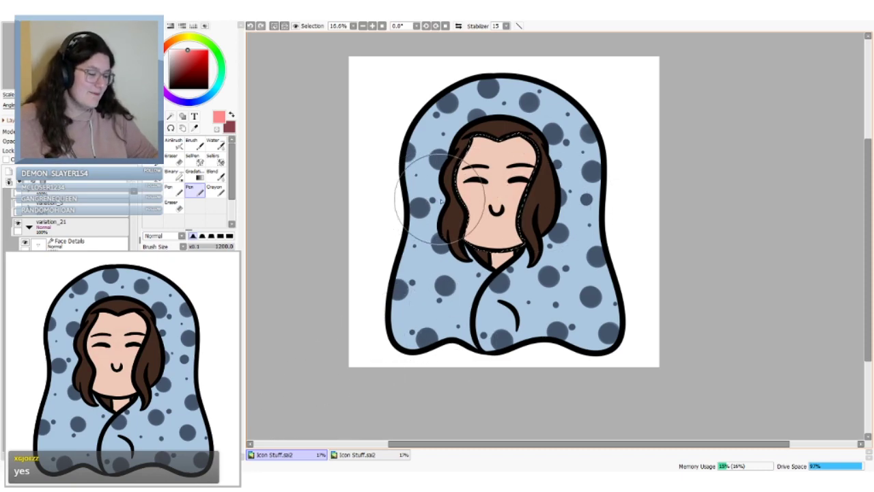
Try separate soft blush dabs on the left and right cheeks inside the face selection, undoing them
key("ctrl+y")
key("ctrl+z")
key("ctrl+y")
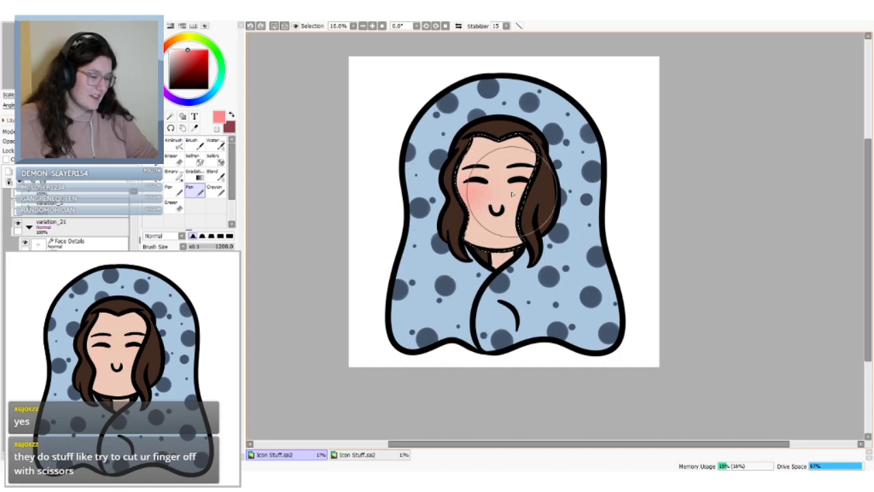
key("ctrl+z")
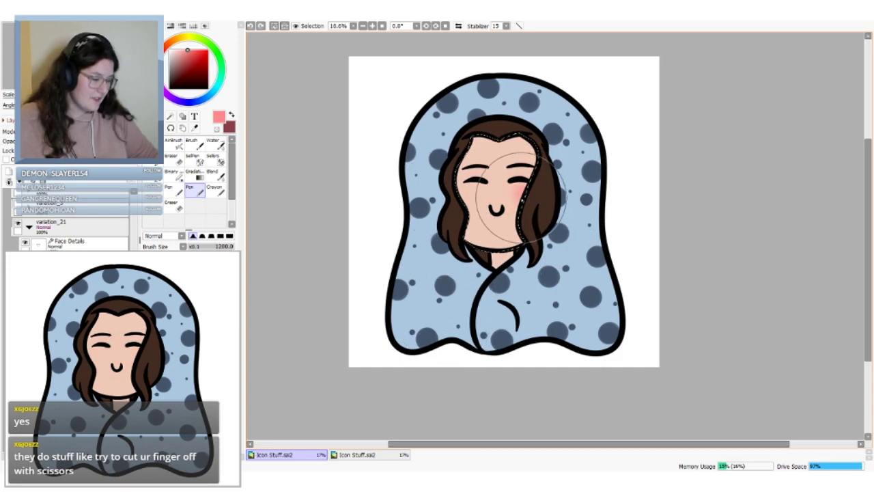
key("ctrl+y")
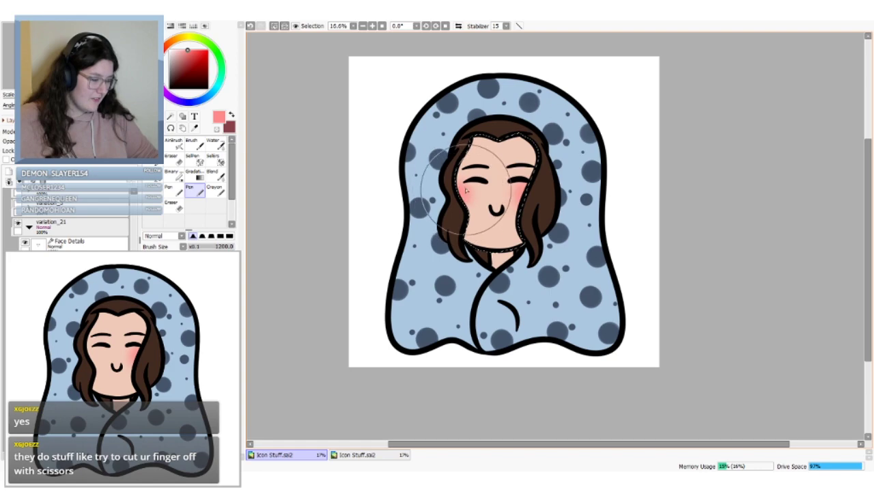
key("ctrl+z")
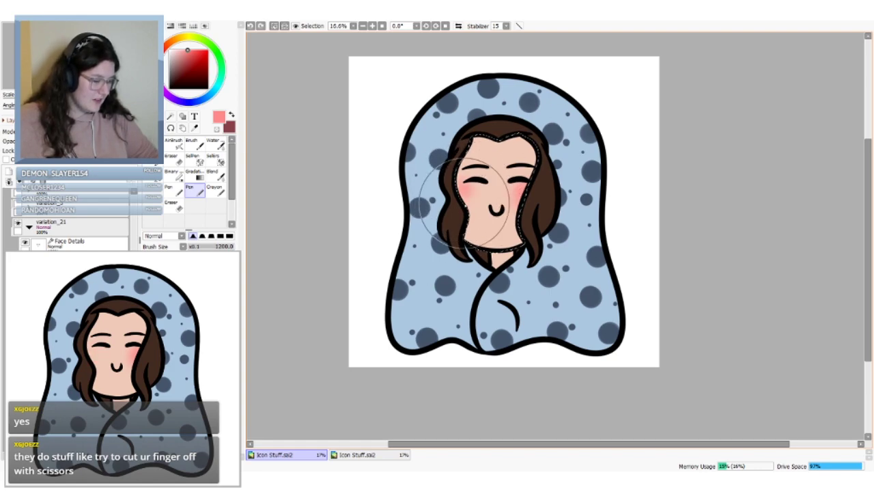
key("ctrl+y")
key("ctrl+z")
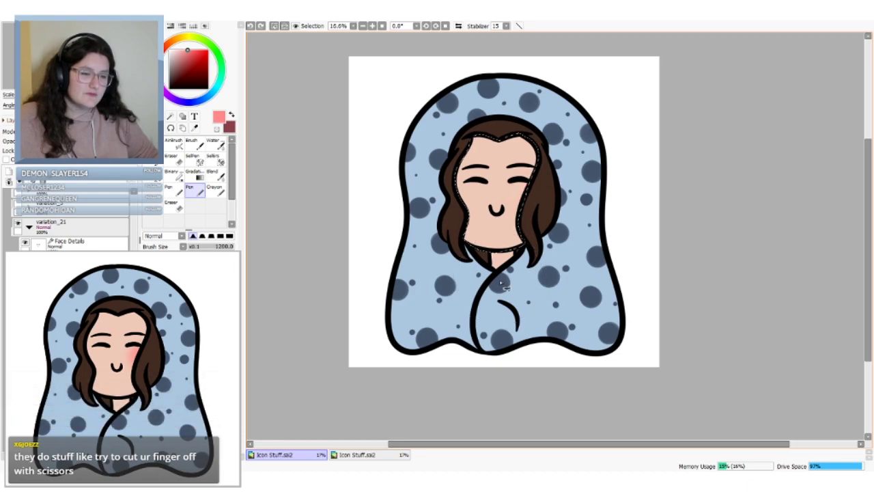
Try single soft blush dabs on one cheek at a time at brush size 1200, undoing each
key("ctrl+z")
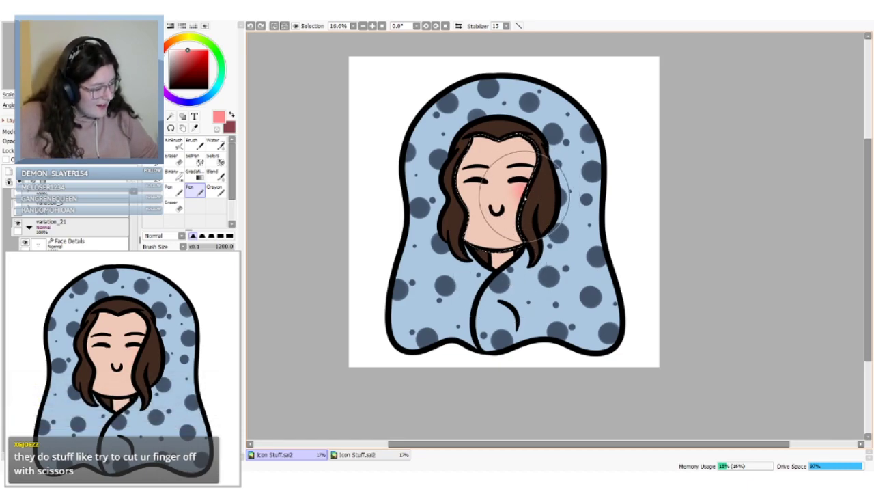
key("ctrl+y")
left_click(467, 186)
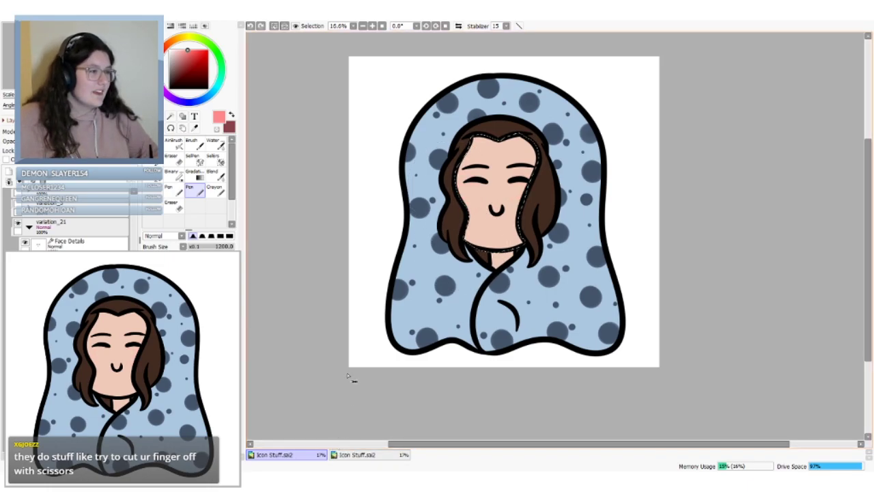
key("ctrl+z")
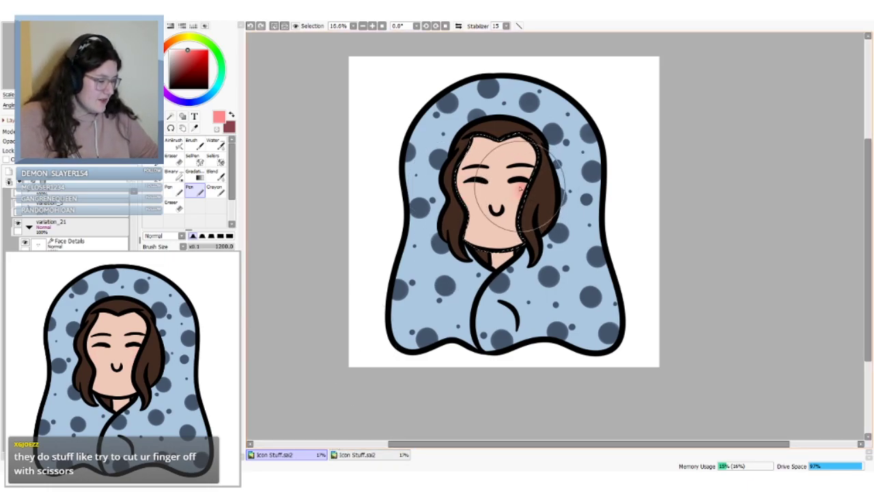
left_click(527, 195)
key("ctrl+z")
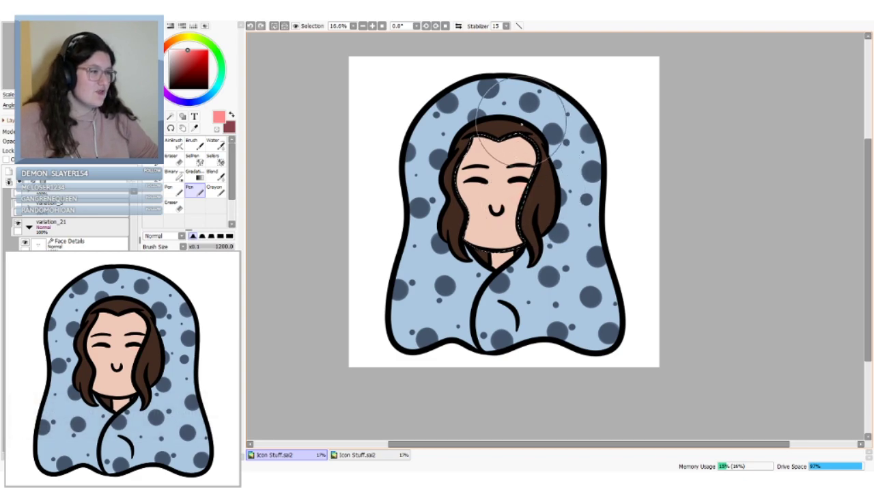
left_click(537, 192)
key("ctrl+z")
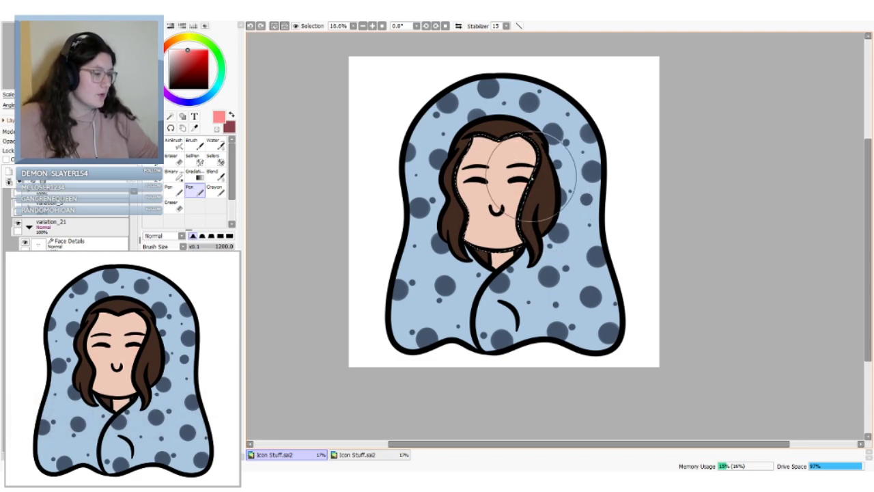
Try a matching pair of blush dabs at the outer edges of both cheeks, and undo both
left_click(541, 192)
left_click(471, 181)
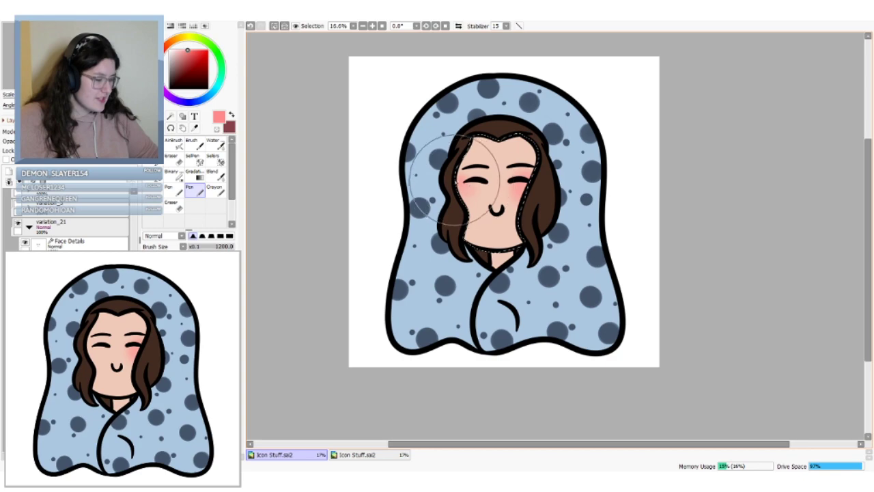
key("ctrl+z")
key("ctrl+z")
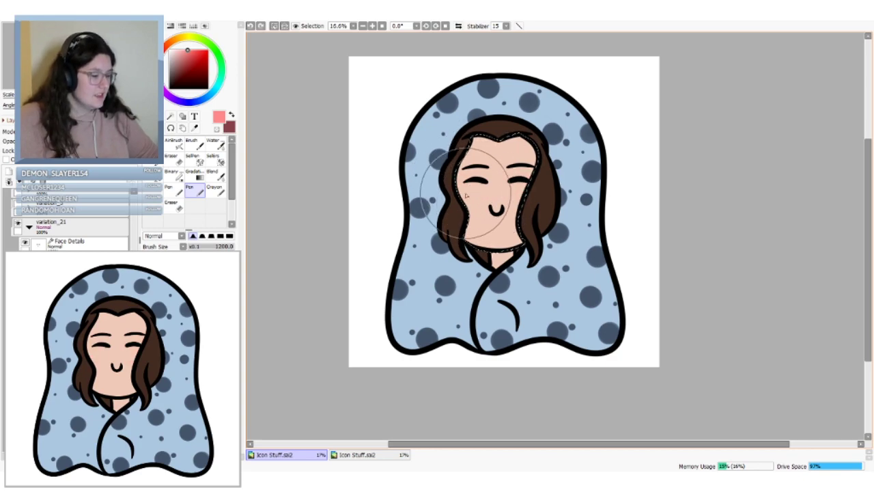
Paint a soft pink blush band across both cheeks and nose within the face selection, compare it with and without, and deselect
left_click_drag(466, 192, 532, 192)
key("ctrl+z")
key("ctrl+z")
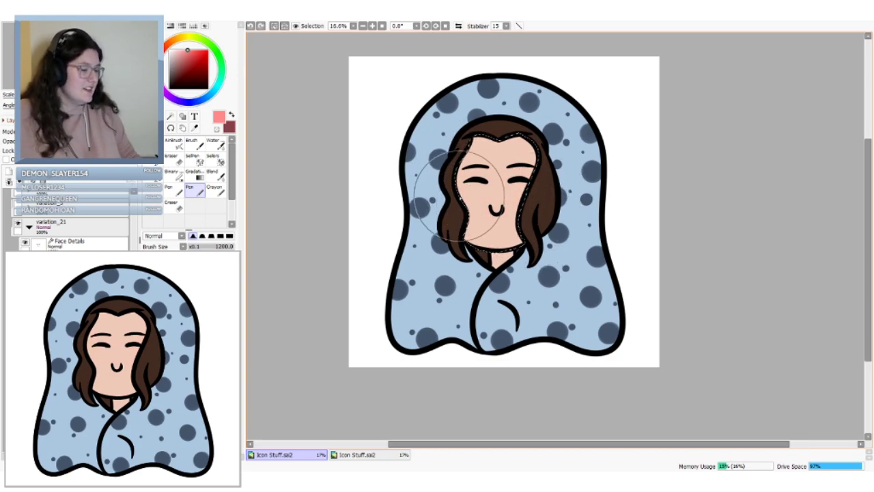
key("ctrl+y")
key("ctrl+y")
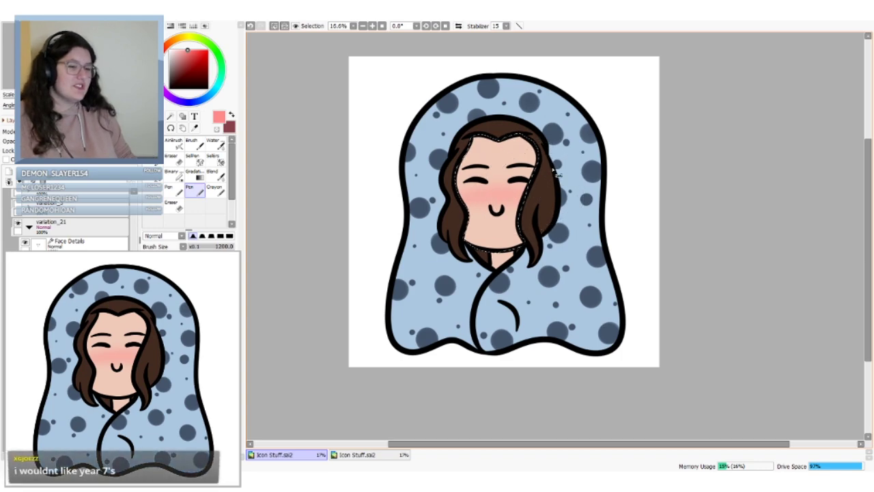
key("ctrl+z")
key("ctrl+z")
key("ctrl+y")
key("ctrl+y")
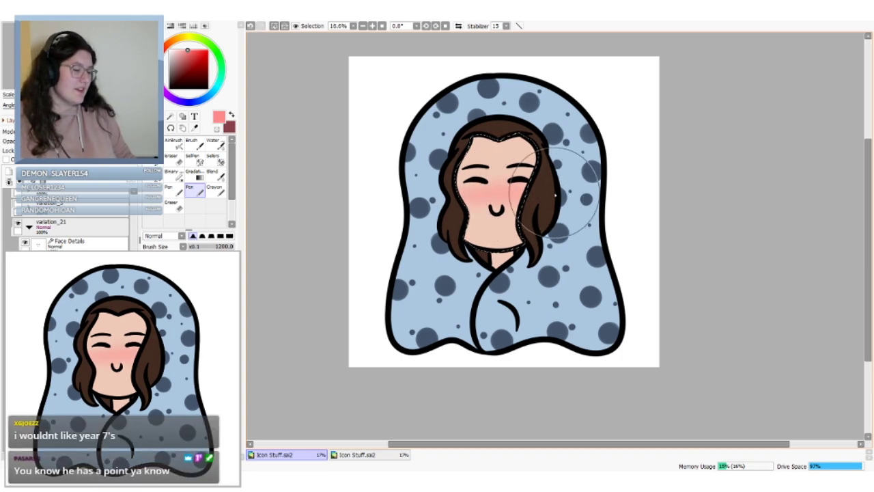
key("ctrl+z")
key("ctrl+z")
key("ctrl+y")
key("ctrl+y")
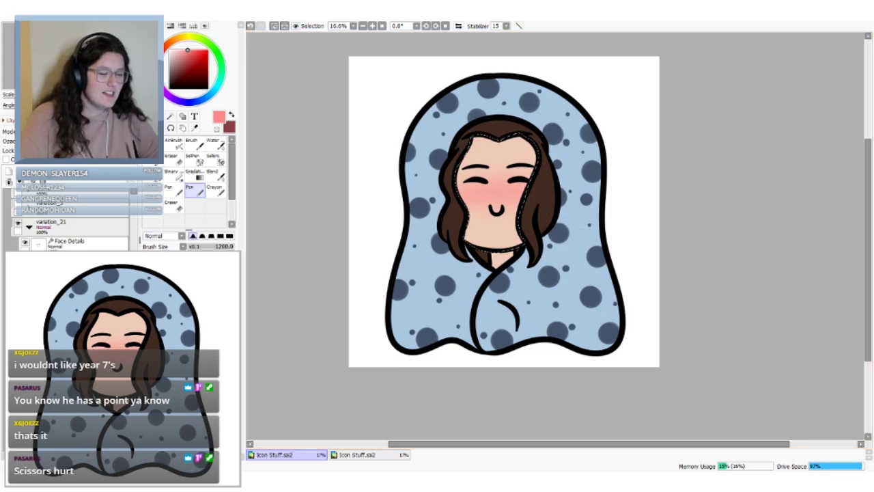
key("ctrl+d")
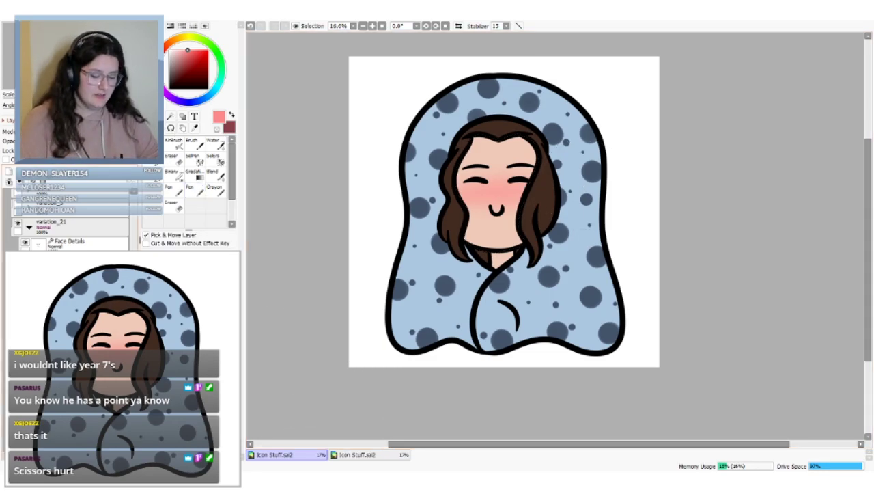
Hide the blanket icon, view the cocktail-glass icon on the canvas for comparison, and bring the blanket icon back
left_click_drag(134, 277, 134, 240)
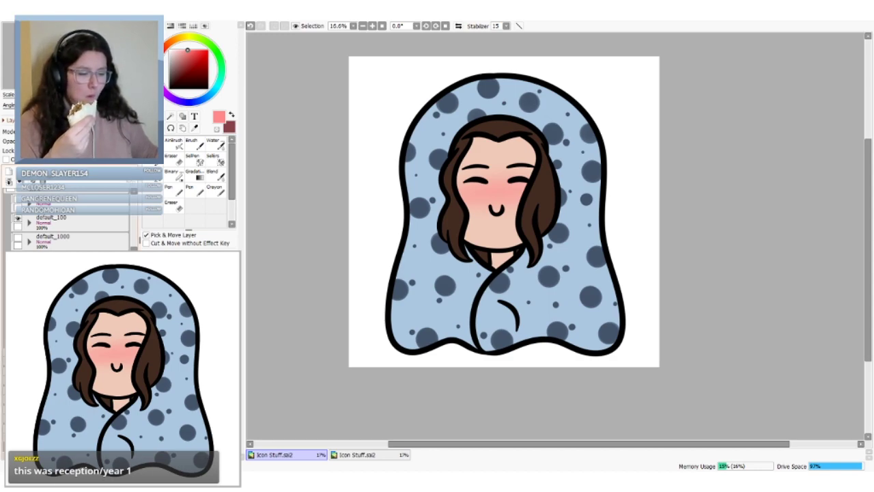
left_click(17, 256)
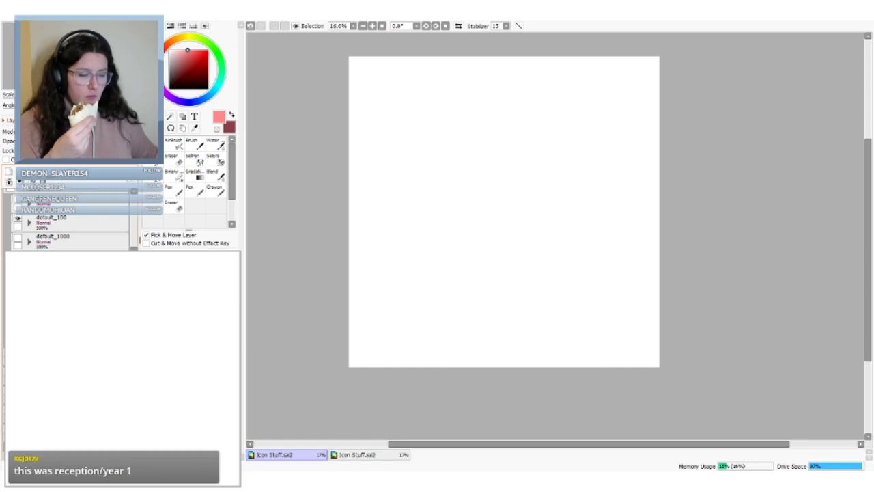
left_click(18, 238)
left_click(17, 238)
left_click(17, 239)
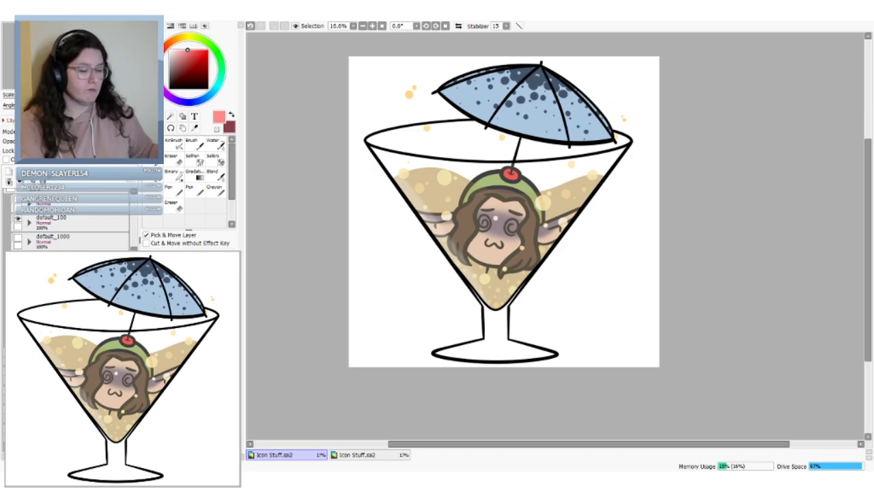
scroll(71, 232, "up", 1)
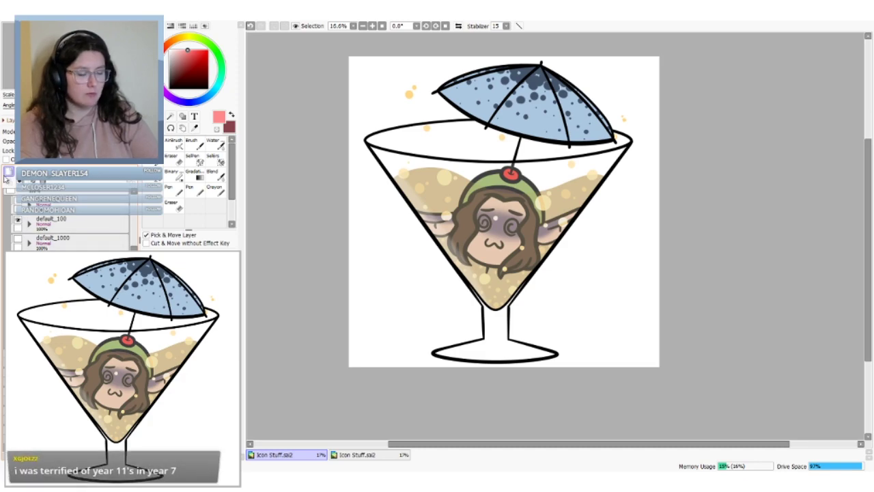
left_click(18, 219)
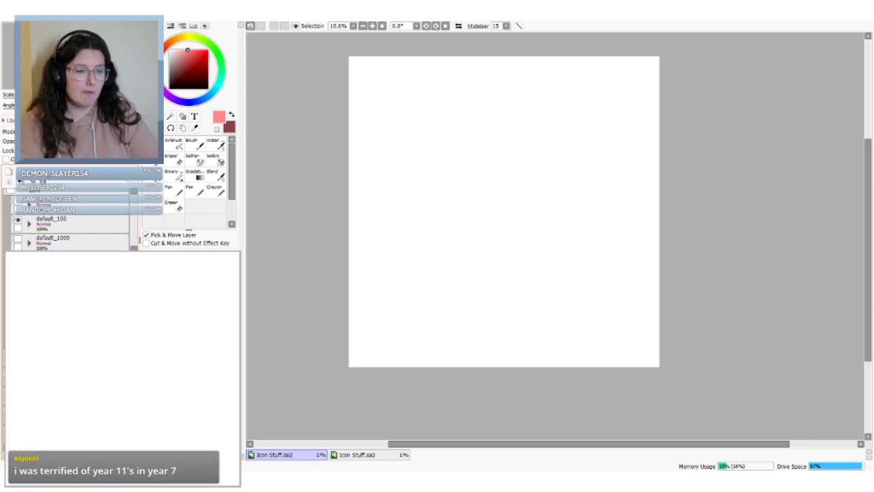
key("ctrl+z")
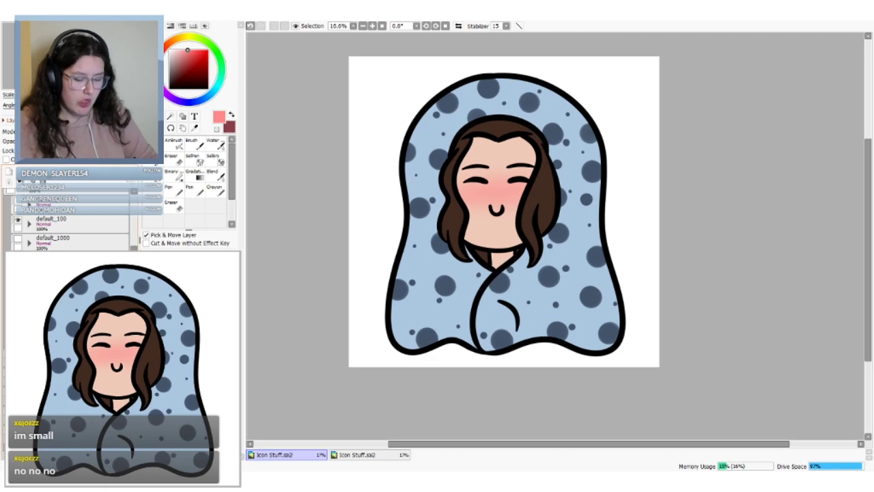
Collapse the variation_21 layer folder and hide the blanket icon to leave the canvas blank
left_click_drag(134, 239, 134, 269)
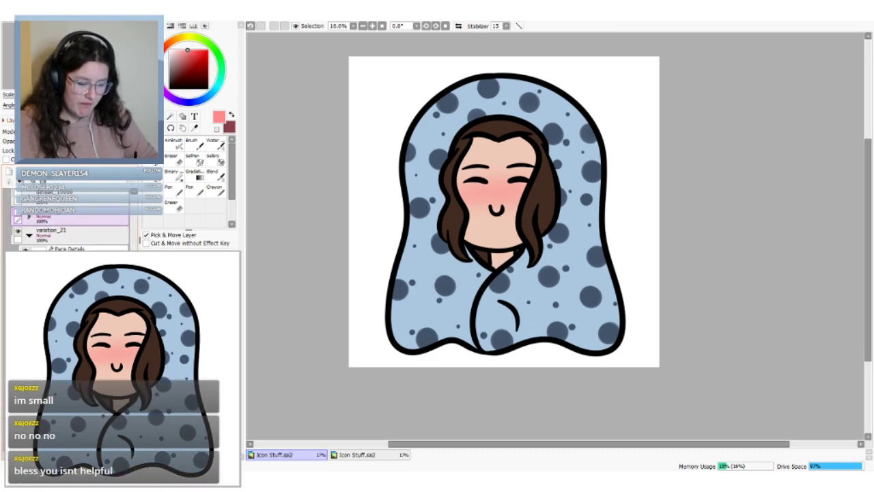
left_click(490, 258, "ctrl+shift")
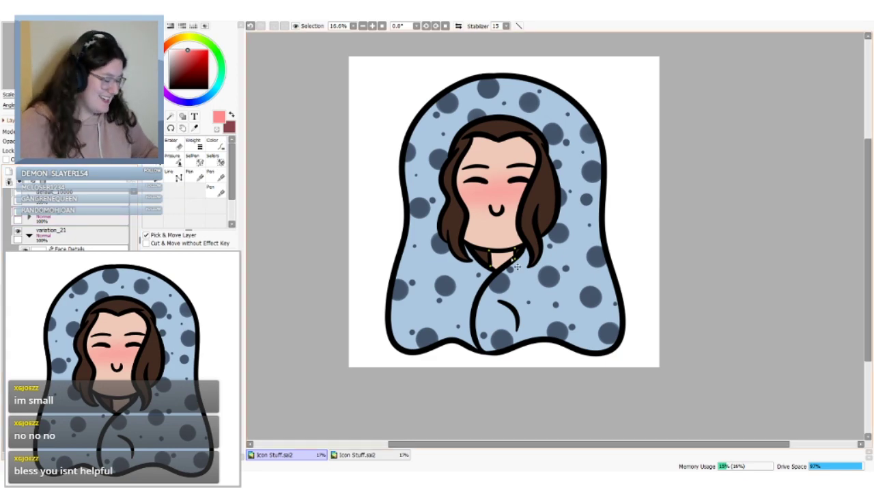
left_click(219, 191)
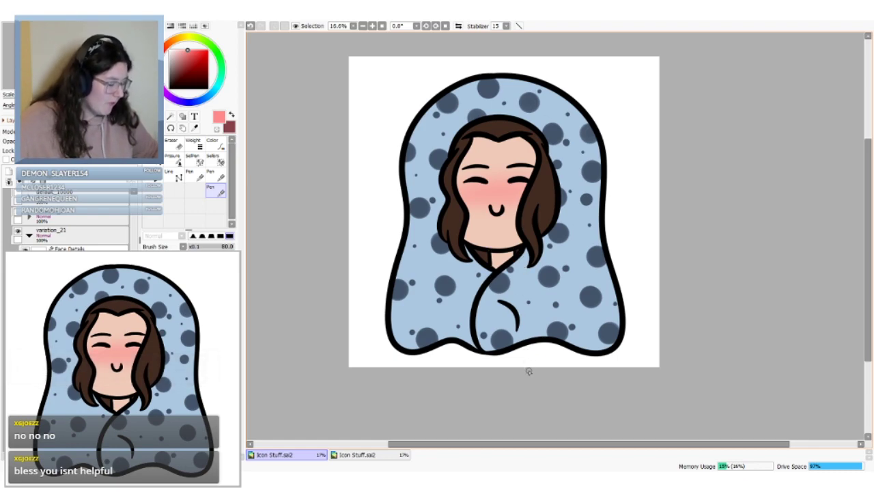
left_click(29, 236)
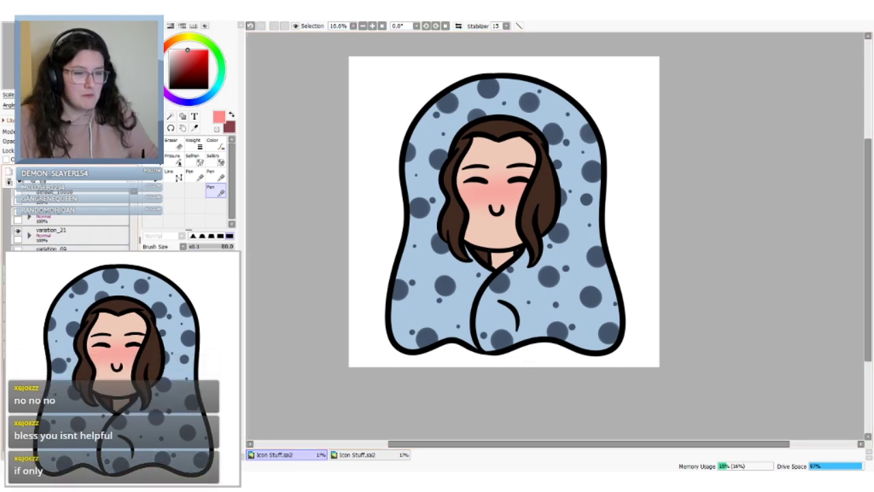
scroll(29, 218, "up", 3)
left_click(17, 192)
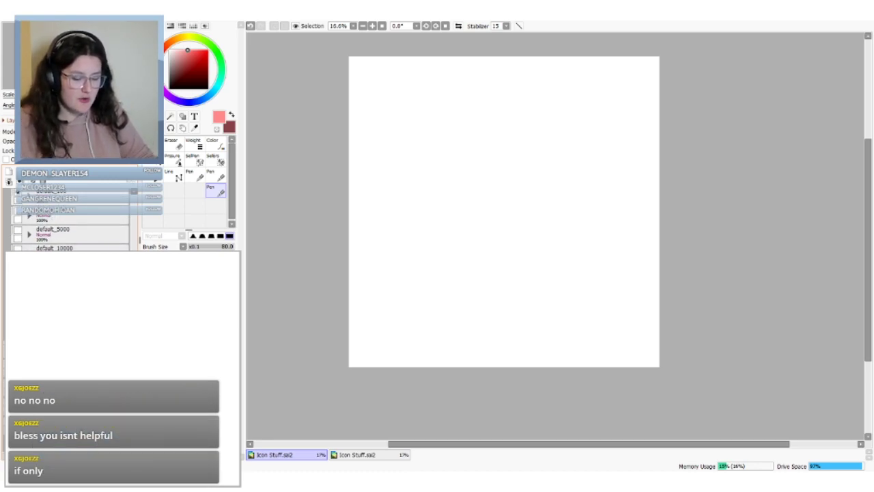
Show the rough character sketch layer above SWATCHES, sample the dark blue from its head outline, and hide the sketch again
scroll(21, 215, "up", 5)
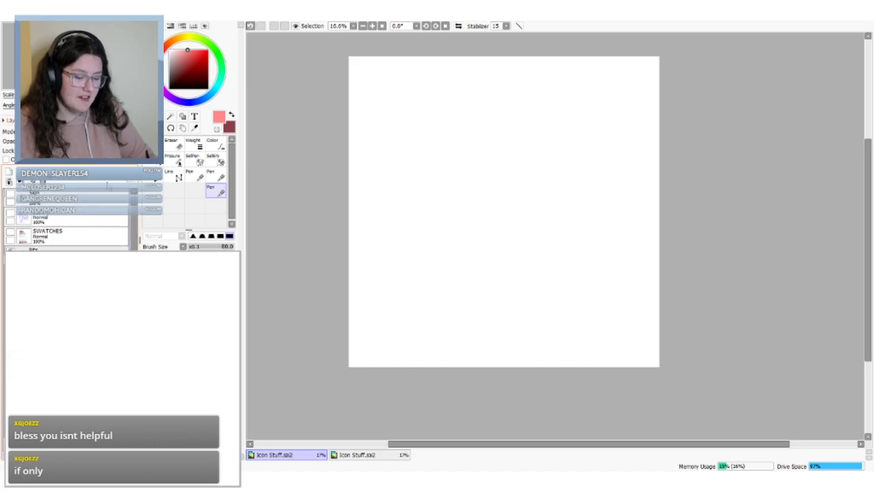
left_click(10, 213)
left_click(195, 128)
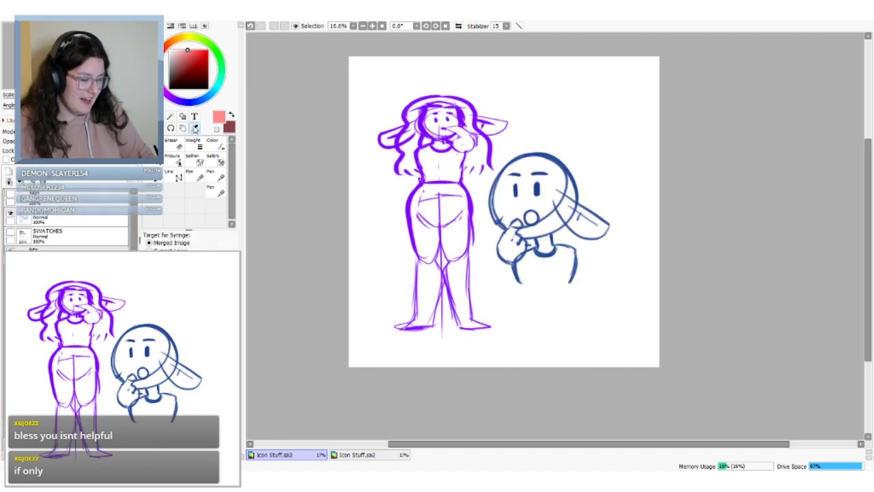
left_click(558, 158)
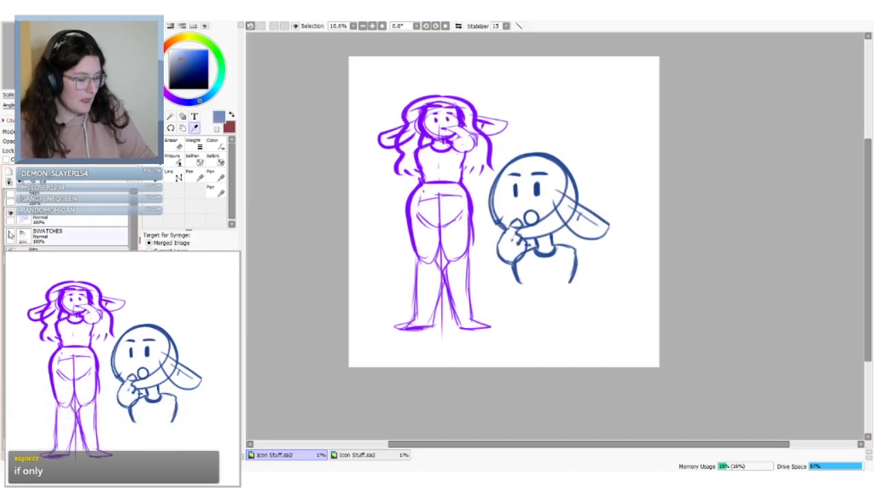
left_click(544, 152)
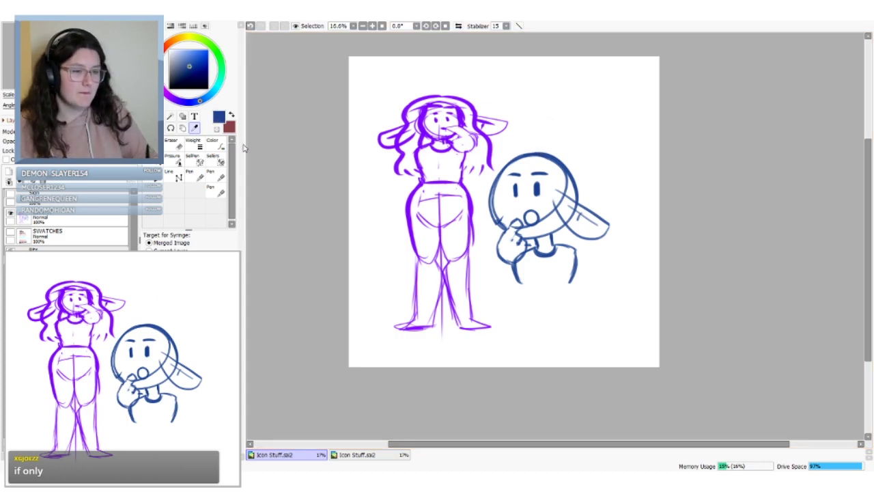
left_click(11, 214)
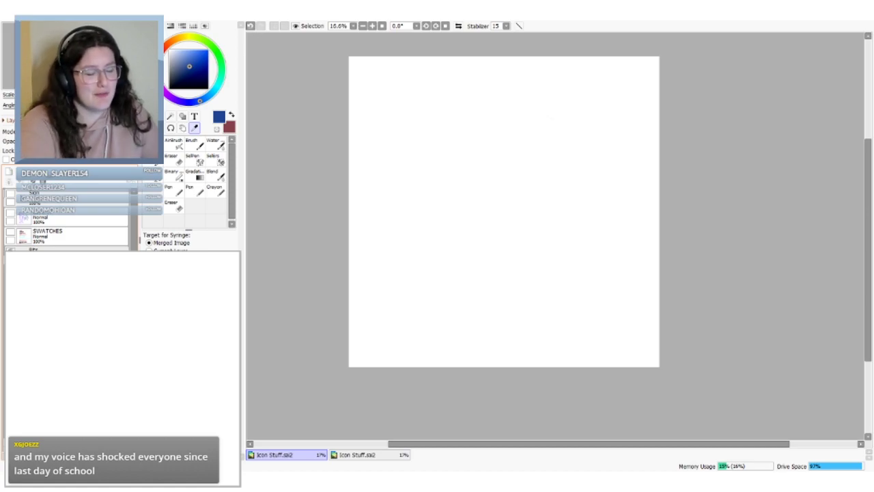
With the Crayon at size 120, sketch a large rough circle mid-canvas with two short vertical lines rising from its upper edge
left_click(214, 190)
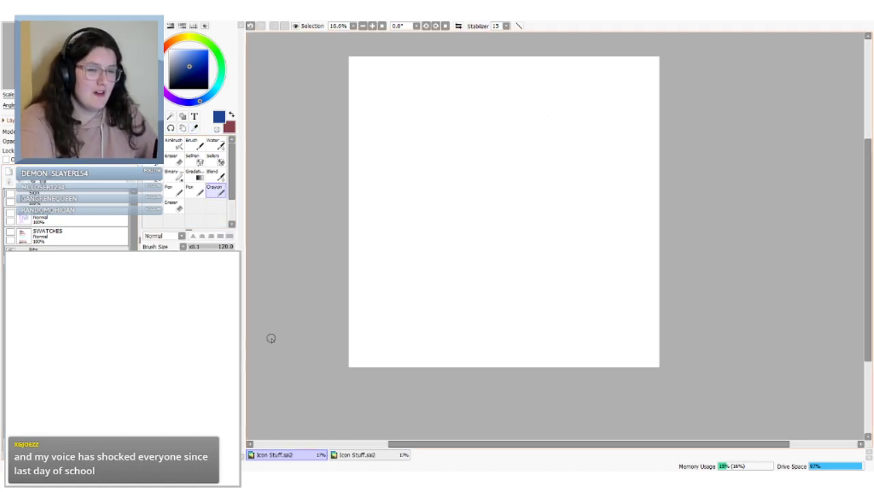
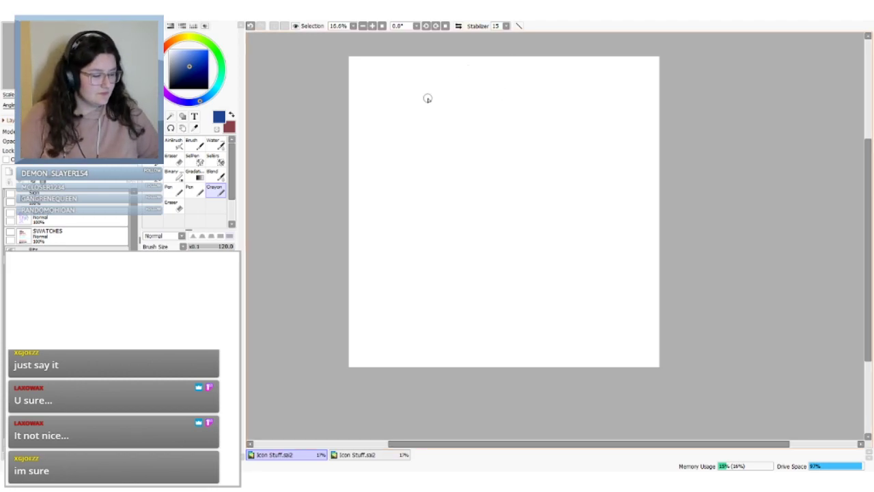
mouse_move(427, 98)
left_mouse_down()
mouse_move(380, 142)
mouse_move(445, 155)
mouse_move(445, 201)
mouse_move(512, 148)
mouse_move(556, 135)
mouse_move(456, 82)
mouse_move(398, 89)
left_mouse_up()
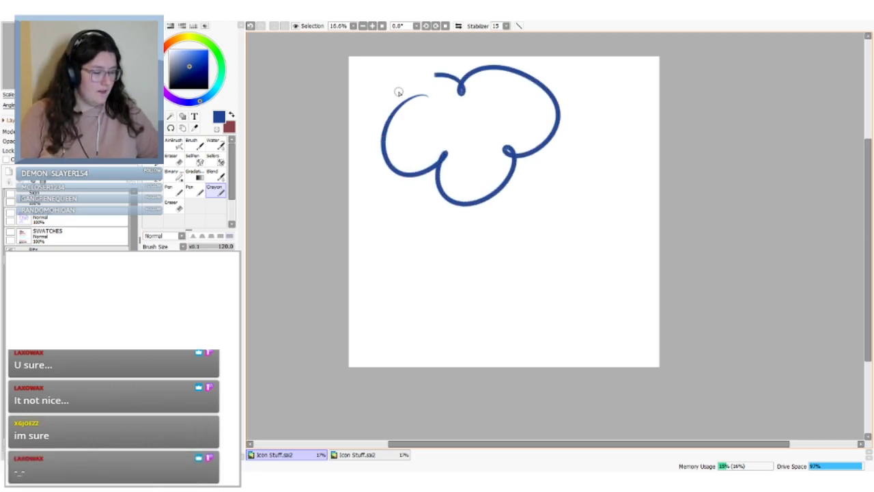
key("ctrl+z")
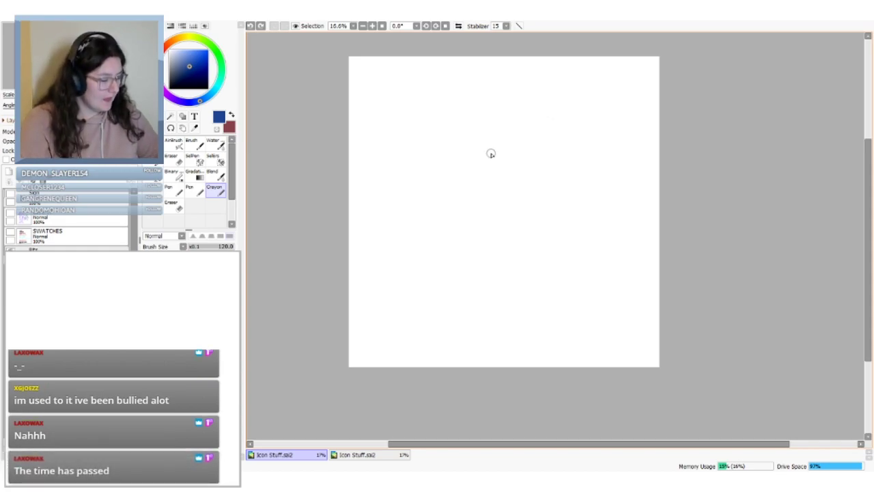
mouse_move(509, 151)
left_mouse_down()
mouse_move(450, 171)
mouse_move(511, 284)
mouse_move(533, 161)
mouse_move(428, 240)
mouse_move(558, 254)
mouse_move(451, 165)
mouse_move(494, 148)
mouse_move(489, 156)
mouse_move(486, 111)
left_mouse_up()
left_click_drag(484, 157, 489, 101)
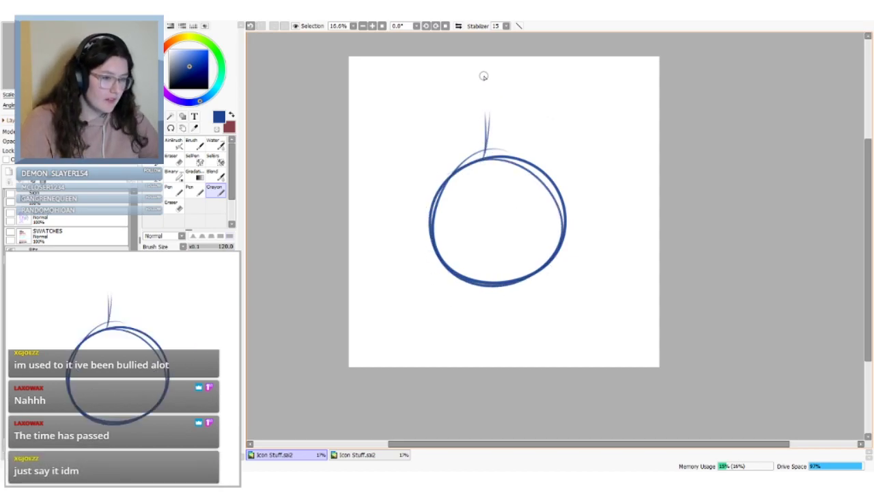
left_click_drag(480, 154, 482, 102)
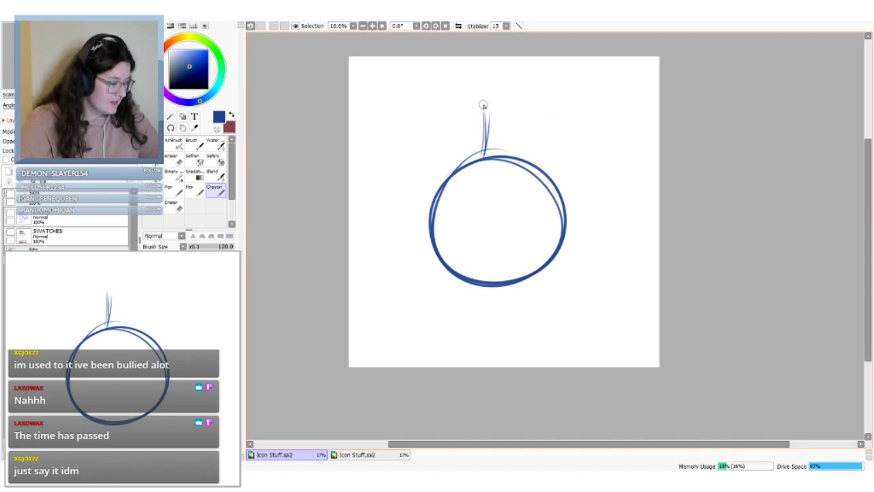
left_click_drag(480, 155, 482, 86)
mouse_move(506, 150)
left_mouse_down()
mouse_move(506, 103)
mouse_move(512, 155)
mouse_move(475, 106)
mouse_move(484, 153)
left_mouse_up()
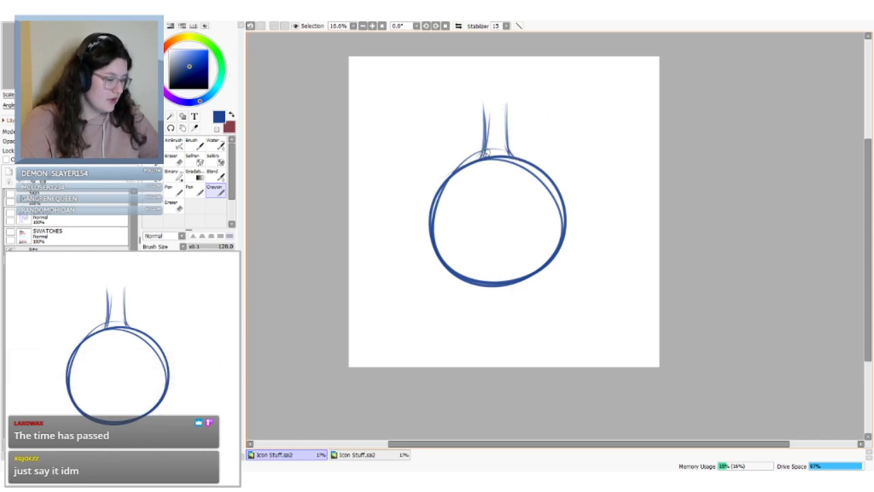
Move the rough circle sketch straight down into the lower half of the canvas, then return to the Crayon
left_click(147, 128)
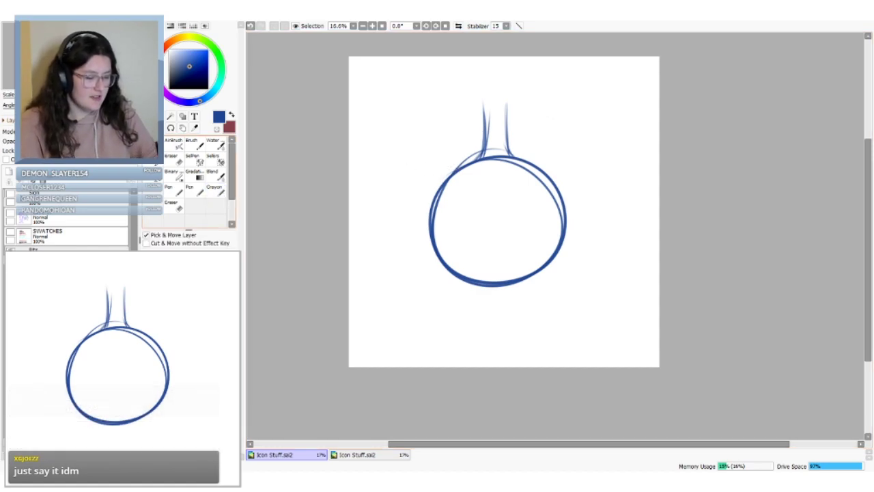
left_click_drag(494, 286, 499, 328)
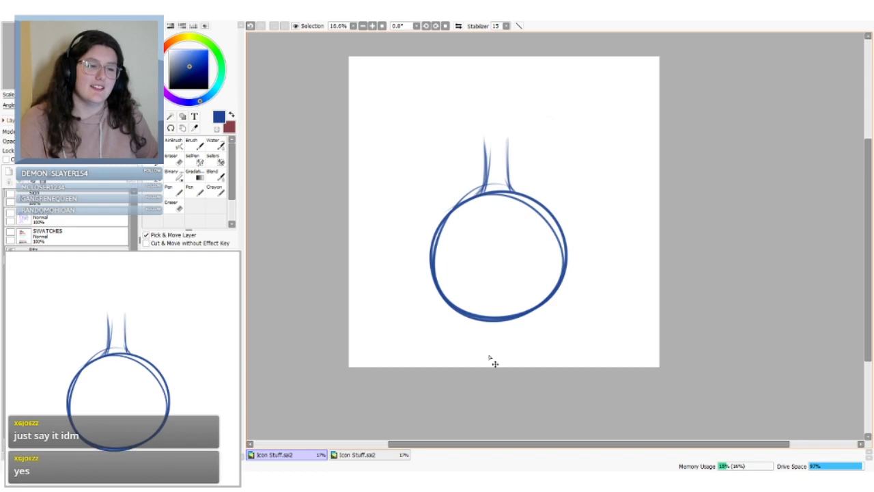
left_click(216, 191)
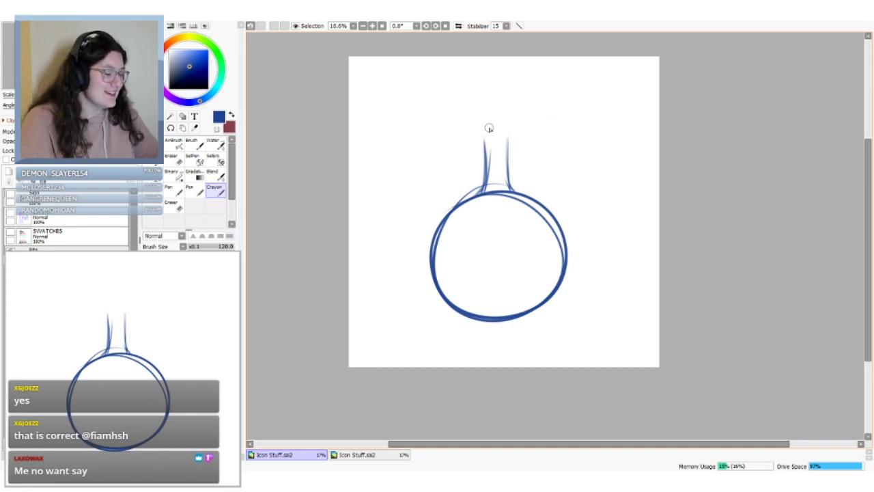
mouse_move(489, 154)
left_mouse_down()
mouse_move(451, 142)
mouse_move(479, 122)
mouse_move(481, 159)
mouse_move(495, 120)
mouse_move(492, 92)
mouse_move(506, 123)
mouse_move(474, 100)
mouse_move(516, 101)
mouse_move(511, 129)
mouse_move(509, 118)
mouse_move(528, 133)
mouse_move(519, 154)
mouse_move(498, 126)
mouse_move(536, 127)
mouse_move(525, 153)
mouse_move(499, 139)
mouse_move(521, 128)
mouse_move(494, 126)
mouse_move(487, 155)
mouse_move(488, 121)
mouse_move(532, 125)
mouse_move(518, 120)
mouse_move(454, 145)
mouse_move(469, 116)
mouse_move(491, 144)
mouse_move(464, 155)
mouse_move(475, 115)
left_mouse_up()
mouse_move(510, 92)
left_mouse_down()
mouse_move(492, 127)
mouse_move(479, 99)
mouse_move(506, 98)
mouse_move(493, 131)
left_mouse_up()
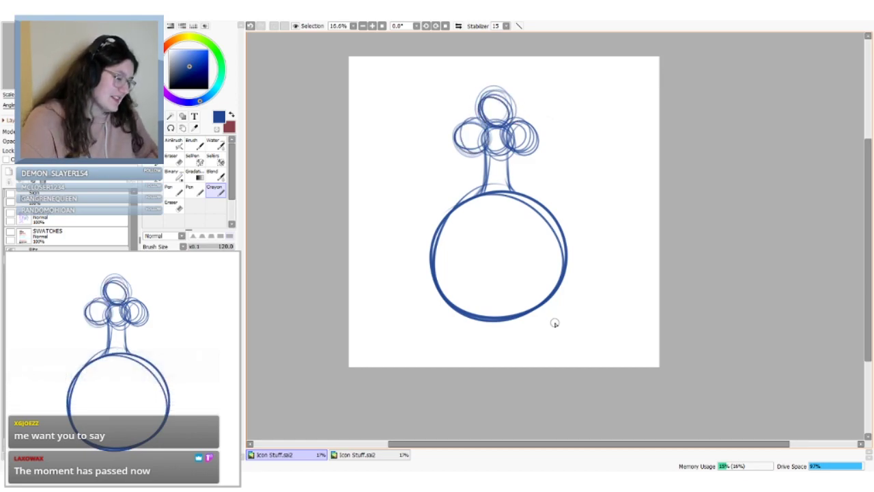
key("ctrl+z")
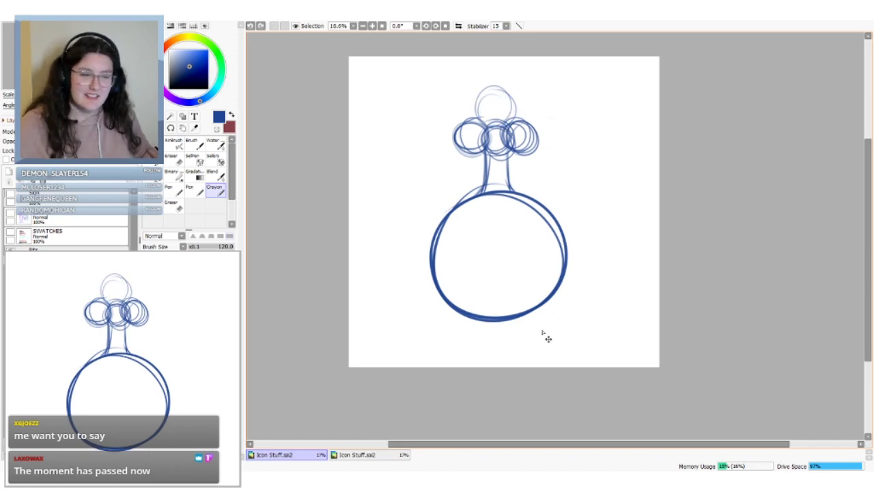
key("ctrl+z")
key("ctrl+z")
key("ctrl+z")
key("ctrl+z")
key("ctrl+z")
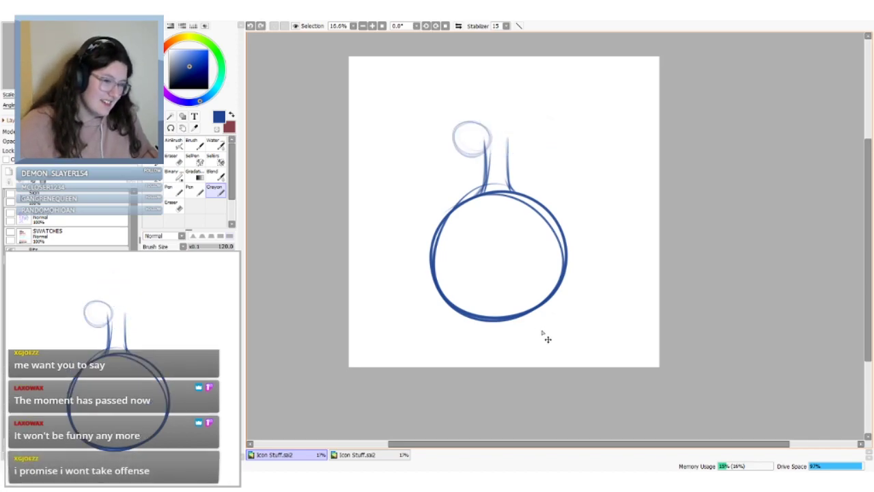
key("ctrl+z")
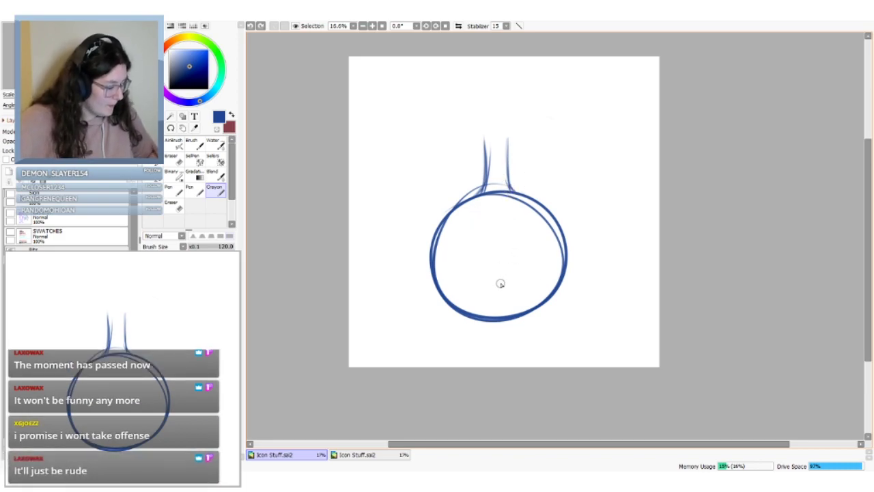
Sketch a small round mouth low inside the large circle and two short vertical eye strokes above it
mouse_move(501, 284)
left_mouse_down()
mouse_move(512, 285)
mouse_move(507, 281)
left_mouse_up()
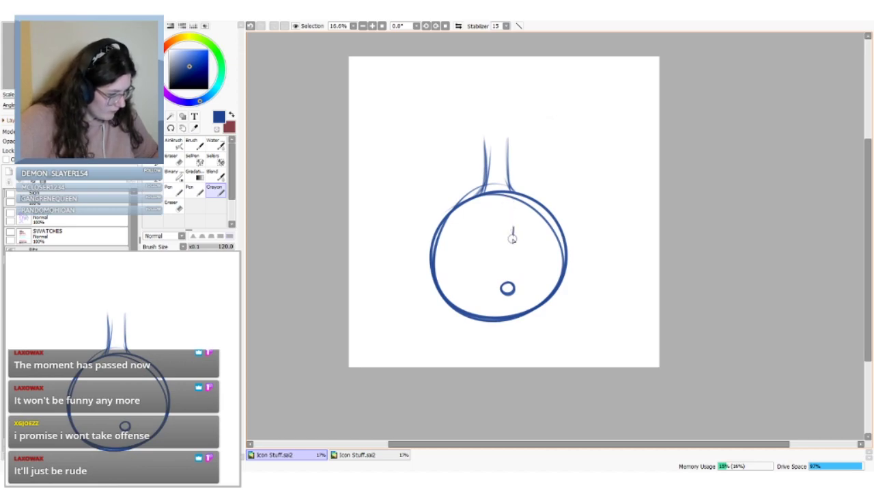
mouse_move(478, 234)
left_mouse_down()
mouse_move(479, 244)
mouse_move(515, 240)
left_mouse_up()
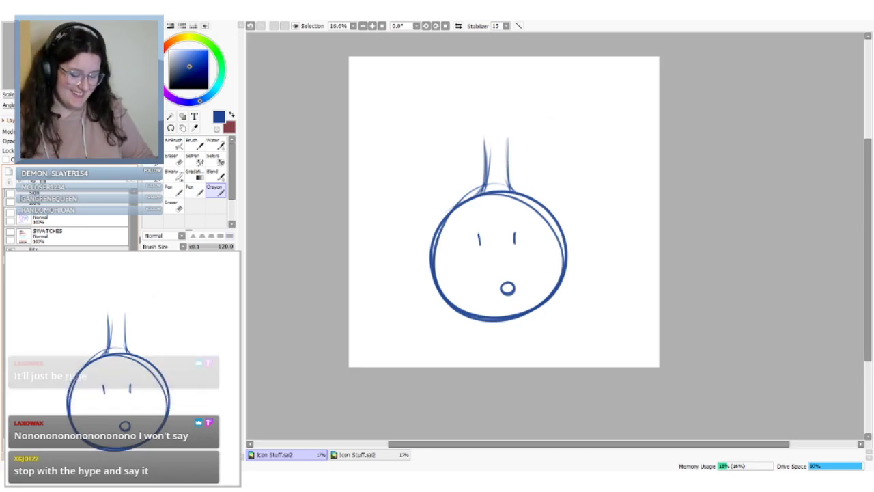
Show the blanket-wrapped character icon and hide the rough round-head sketch
left_click(10, 273)
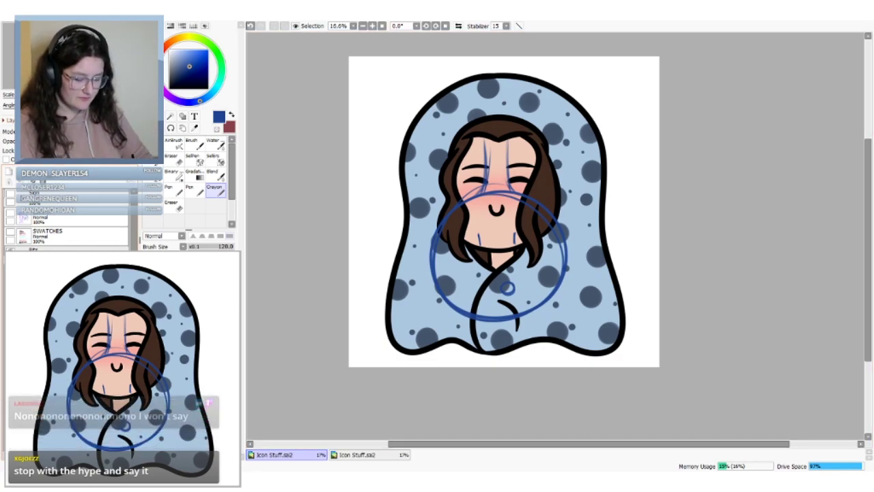
left_click(10, 273)
left_click_drag(133, 222, 134, 273)
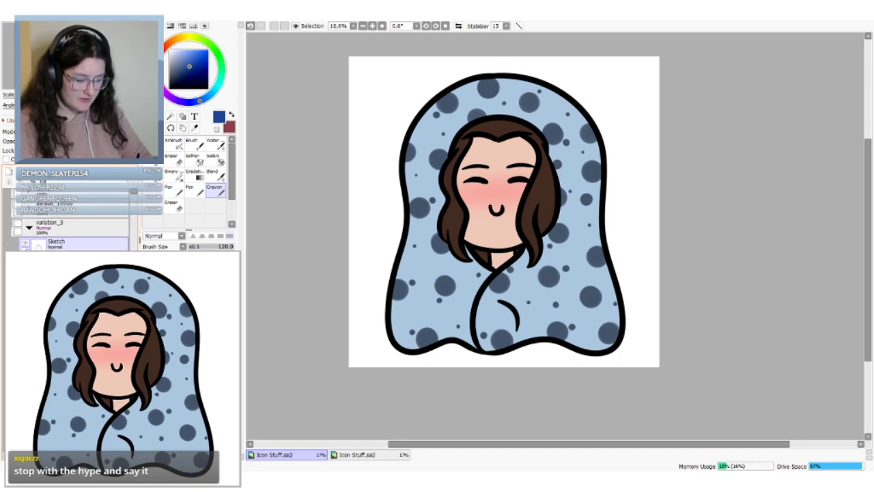
On a linework layer, outline a big black ear extending right from the hair with the size 80 Pen, and raise its lower edge
left_click(65, 264)
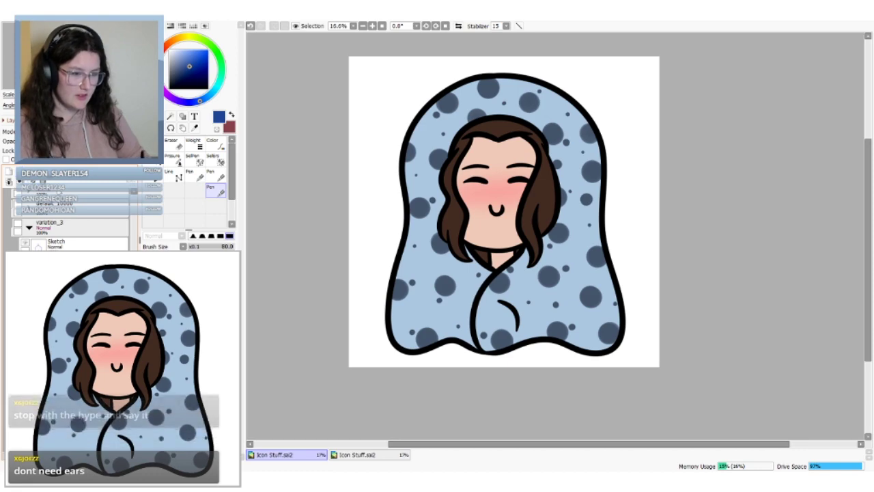
left_click(169, 88)
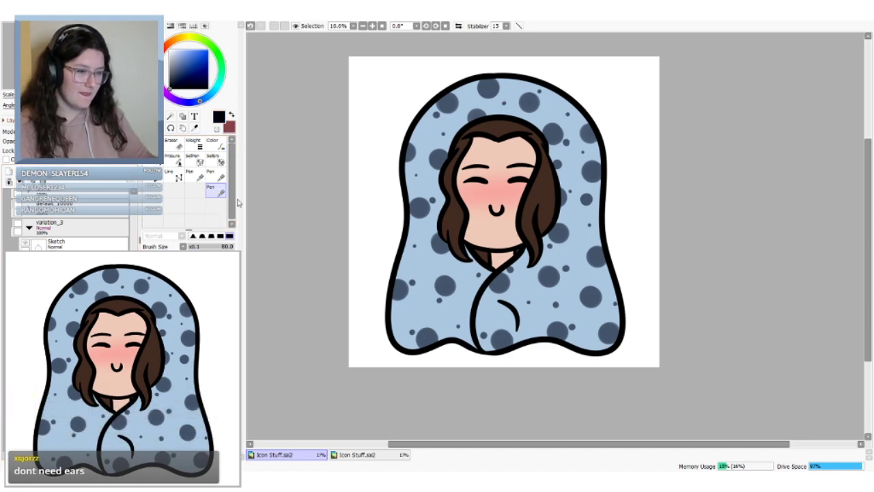
mouse_move(551, 167)
left_mouse_down()
mouse_move(628, 164)
mouse_move(557, 220)
left_mouse_up()
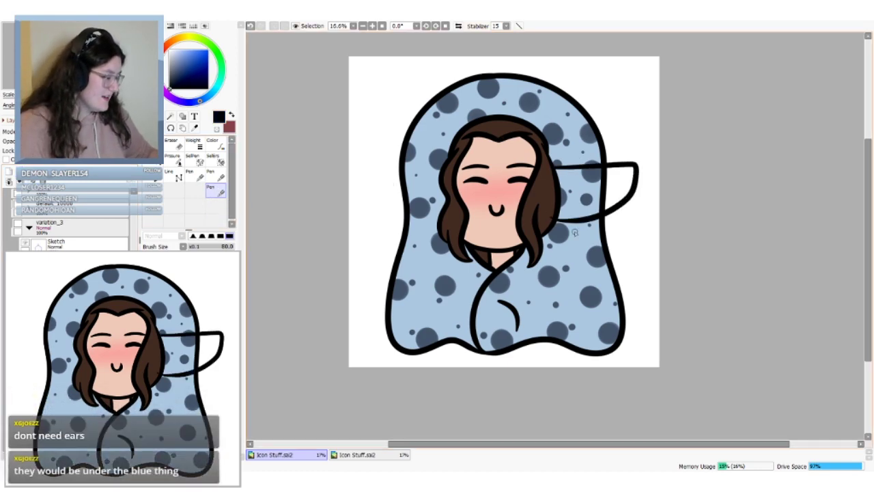
key("ctrl")
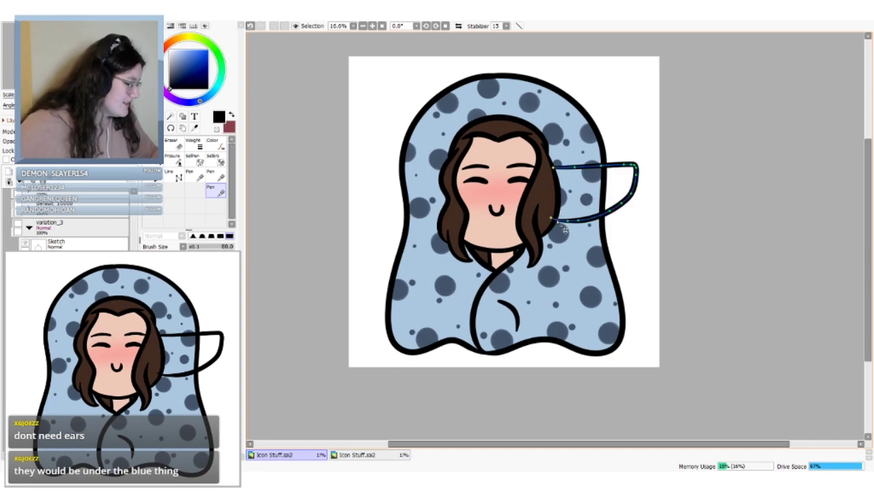
left_click_drag(551, 220, 575, 218)
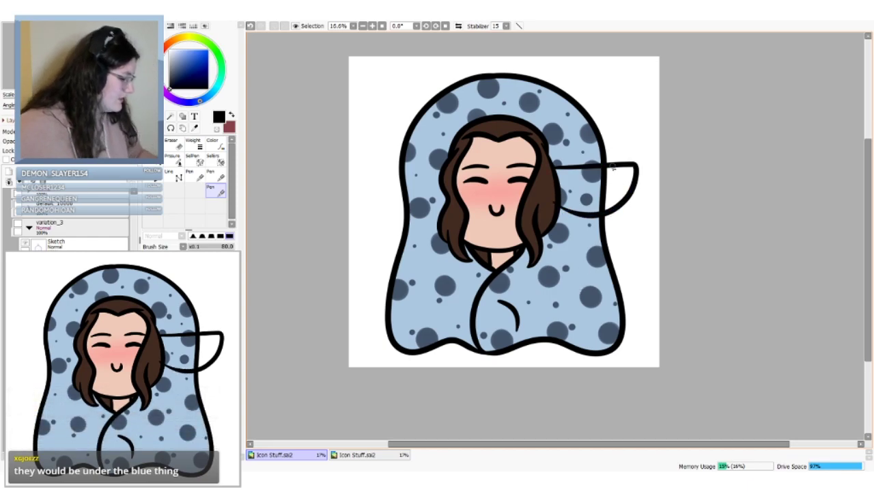
Draw the inner-ear details in black: a long horizontal line below the upper edge and a short vertical stroke under it
left_click_drag(560, 182, 617, 176)
key("ctrl+z")
key("ctrl+z")
key("ctrl+z")
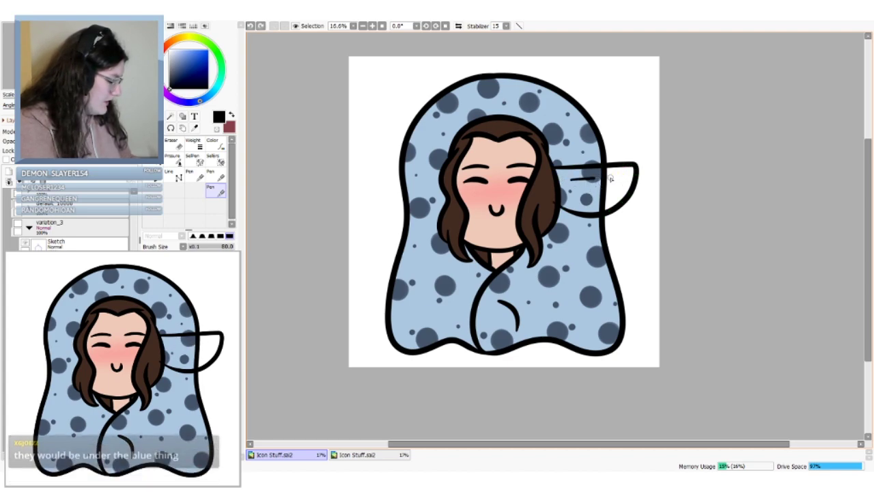
key("ctrl+z")
mouse_move(561, 180)
left_mouse_down()
mouse_move(624, 178)
mouse_move(587, 192)
left_mouse_up()
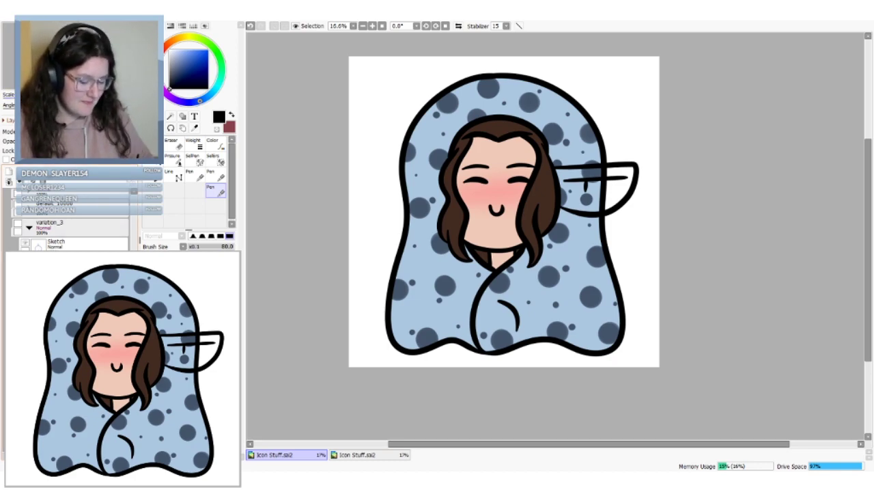
Duplicate the ear linework, mirror it horizontally, and place the copy on the opposite side of the character's head
left_click(114, 215)
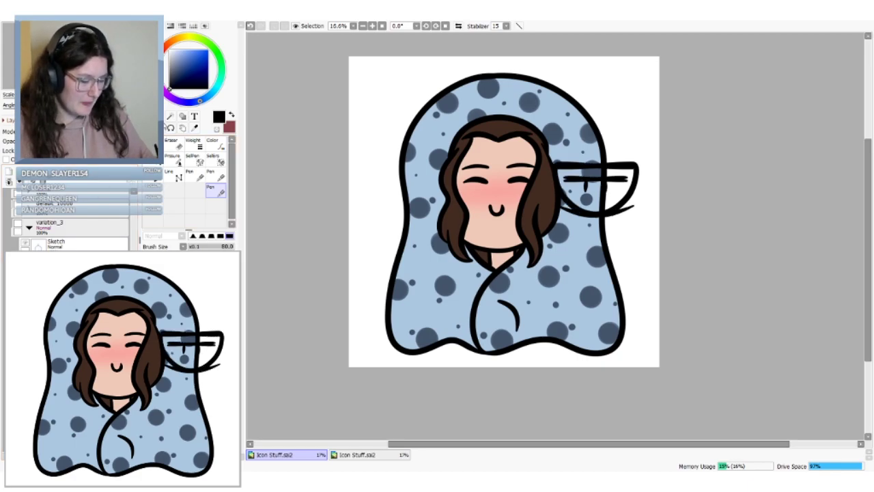
key("ctrl")
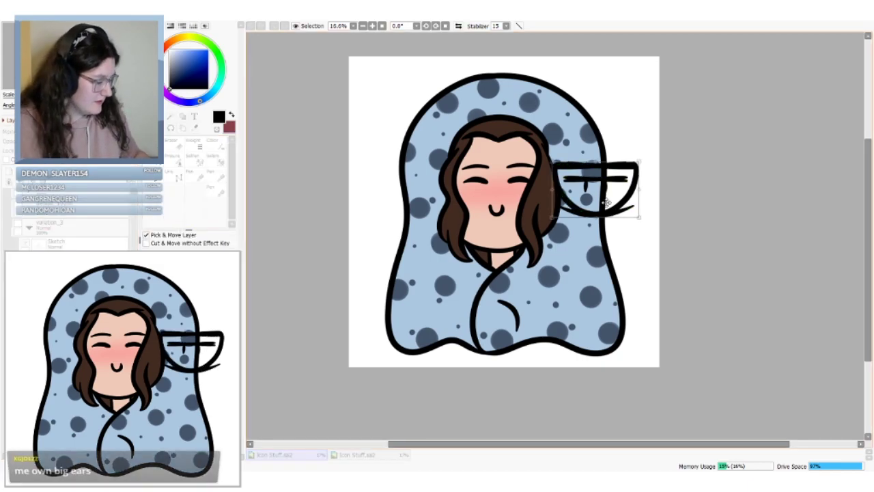
left_click_drag(599, 205, 407, 205)
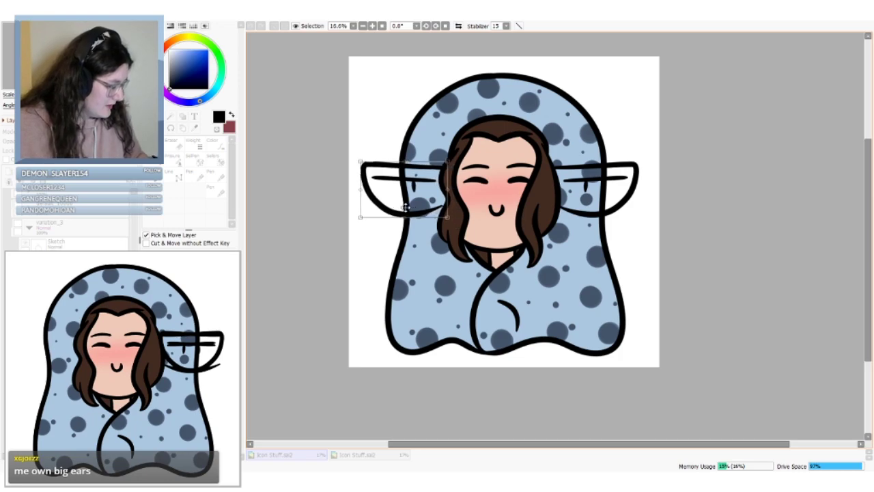
key("Return")
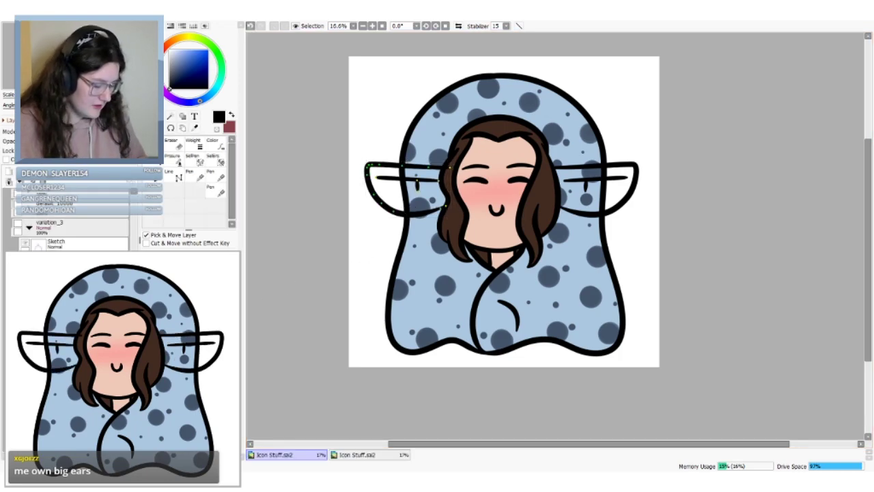
left_click(216, 191)
key("ctrl+d")
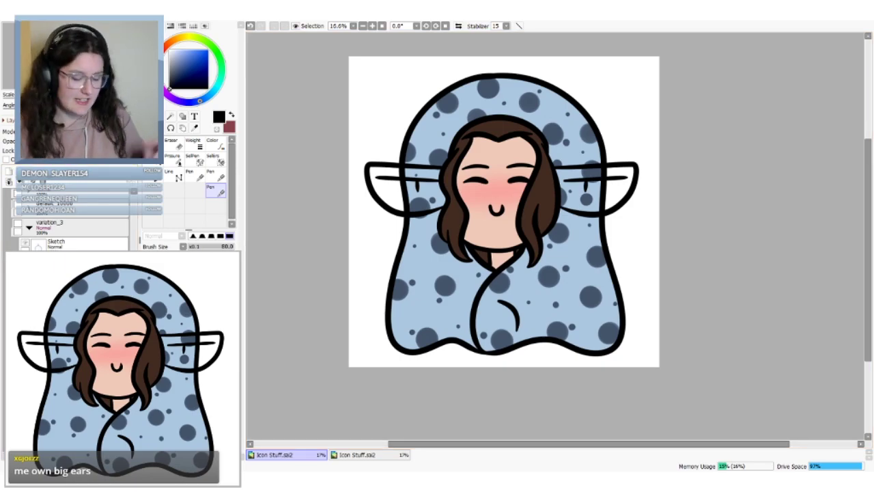
On a new layer, color the ear left of the face with its sampled skin tone, edging with the size 80 Pen and filling inside
left_click(9, 171)
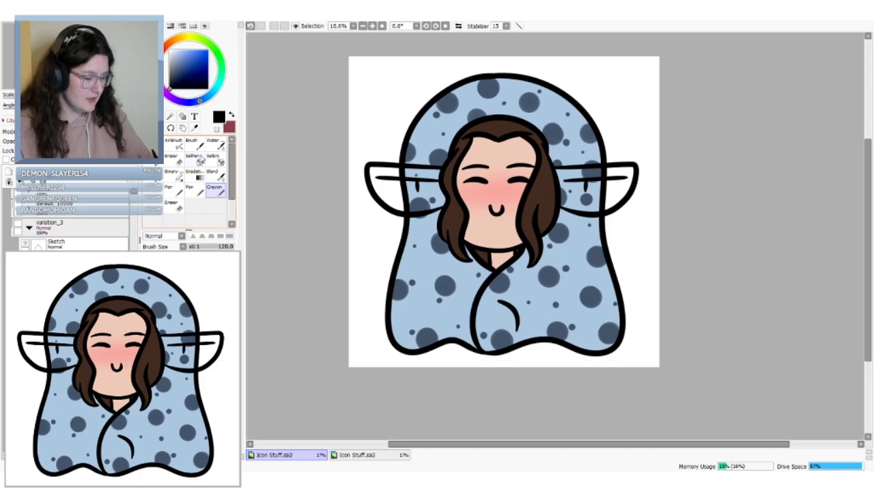
left_click(195, 128)
left_click(487, 142)
left_click(193, 190)
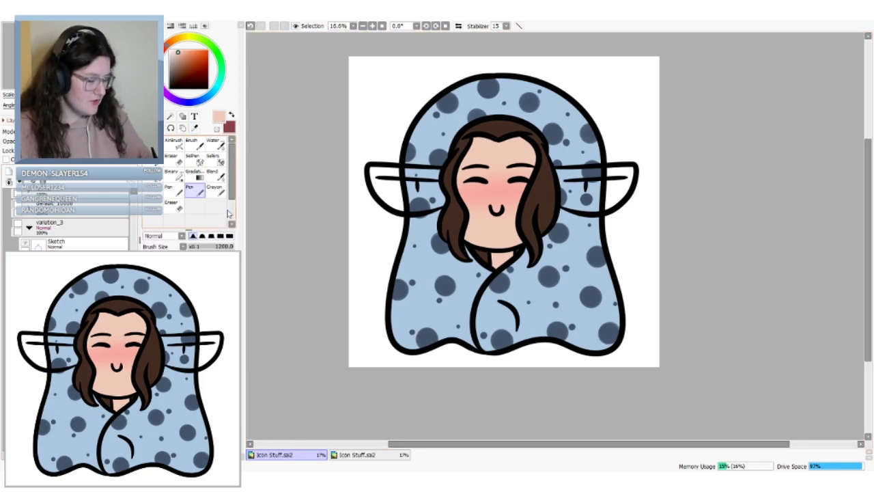
left_click(230, 236)
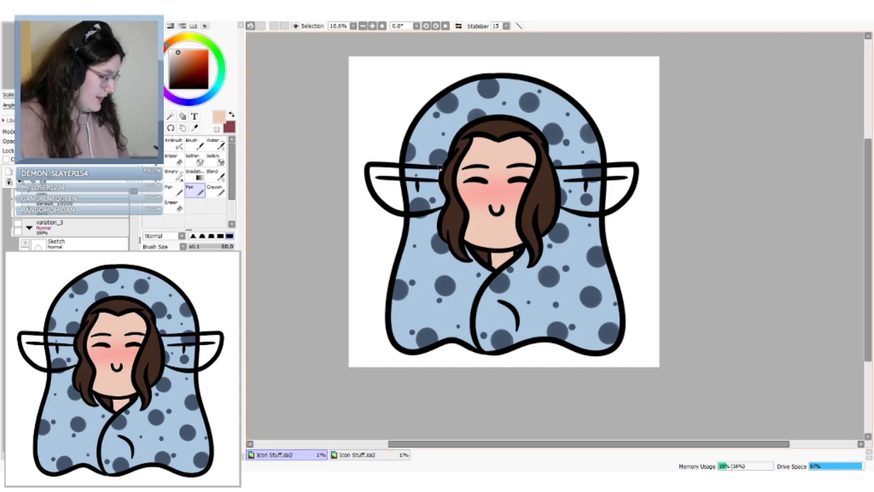
left_click_drag(442, 170, 372, 168)
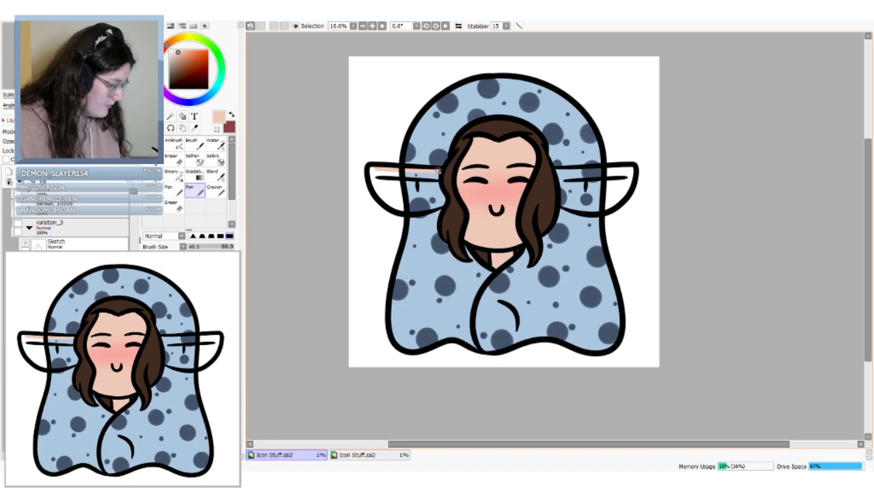
mouse_move(369, 172)
left_mouse_down()
mouse_move(384, 200)
mouse_move(406, 212)
mouse_move(430, 208)
left_mouse_up()
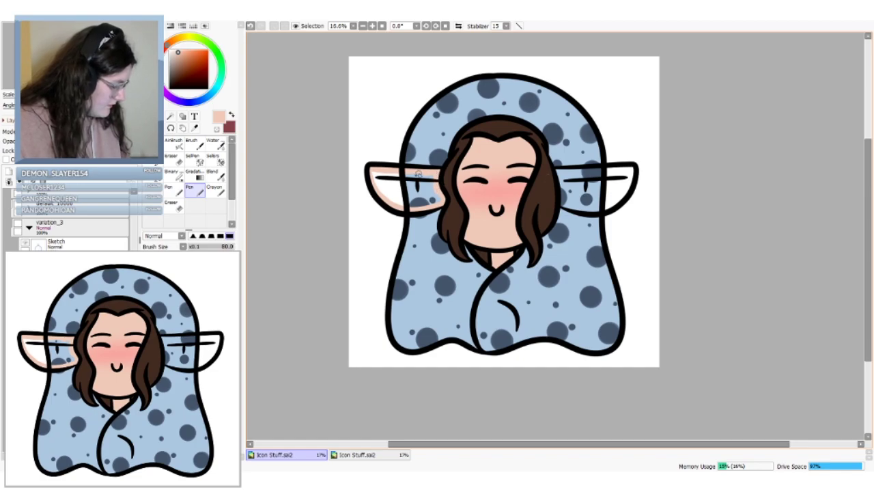
left_click(153, 177)
left_click(396, 182)
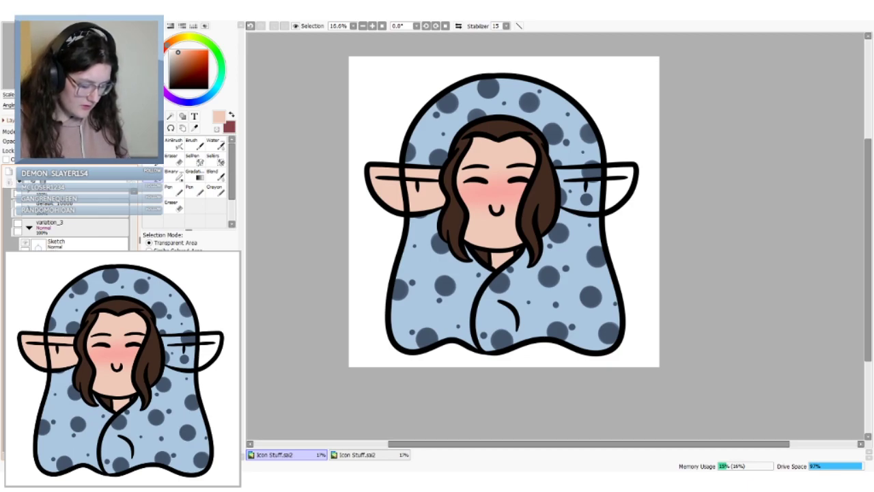
left_click(418, 185)
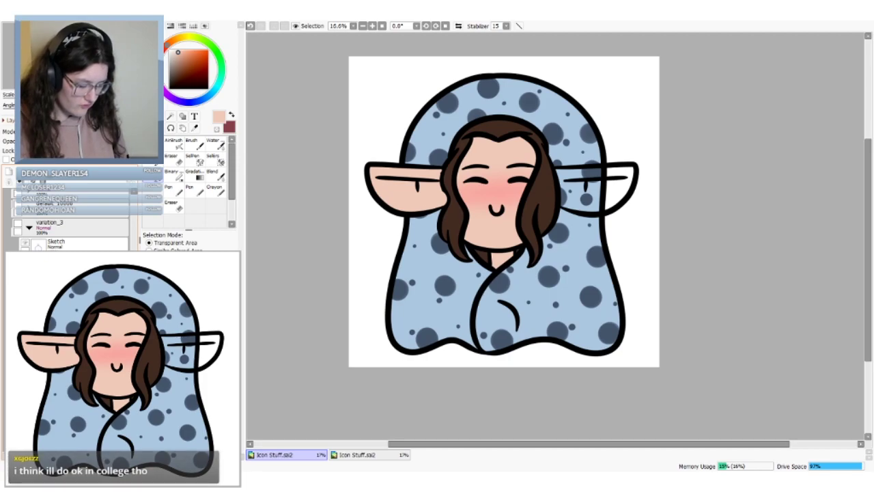
key("ctrl+z")
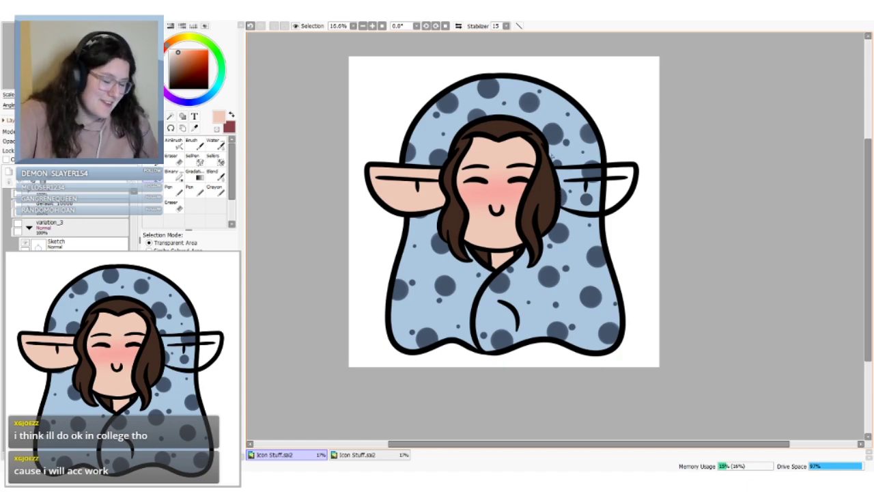
left_click(571, 196)
key("ctrl+z")
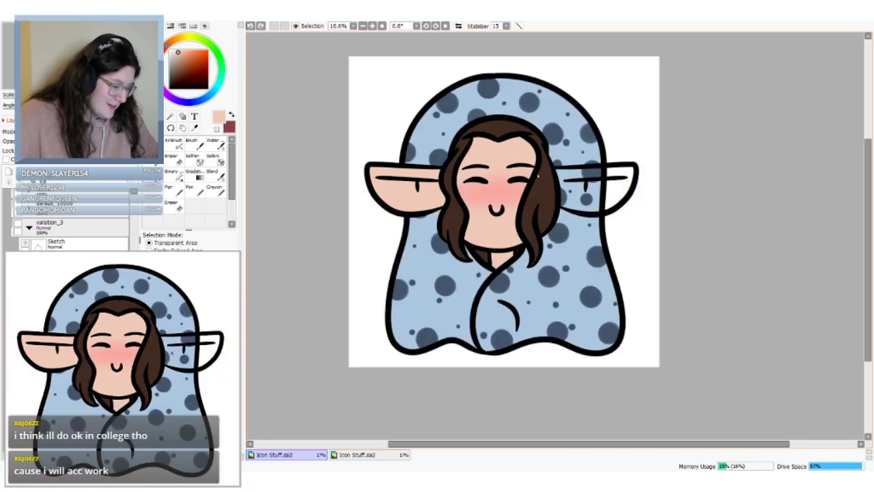
Color the ear right of the face in the same skin tone, painting along its hair edge with the Pen and filling the rest
left_click(198, 194)
left_click_drag(558, 171, 562, 200)
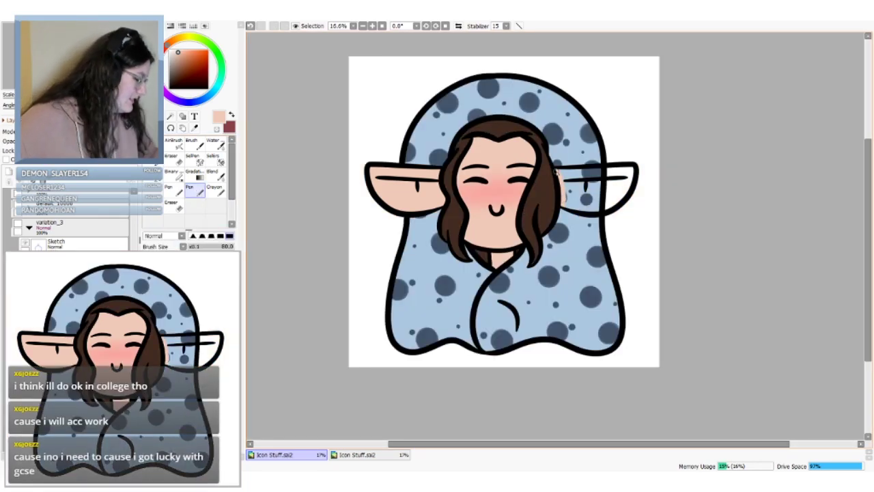
mouse_move(558, 173)
left_mouse_down()
mouse_move(635, 174)
mouse_move(620, 201)
mouse_move(568, 207)
mouse_move(585, 203)
left_mouse_up()
key("g")
left_click(583, 188)
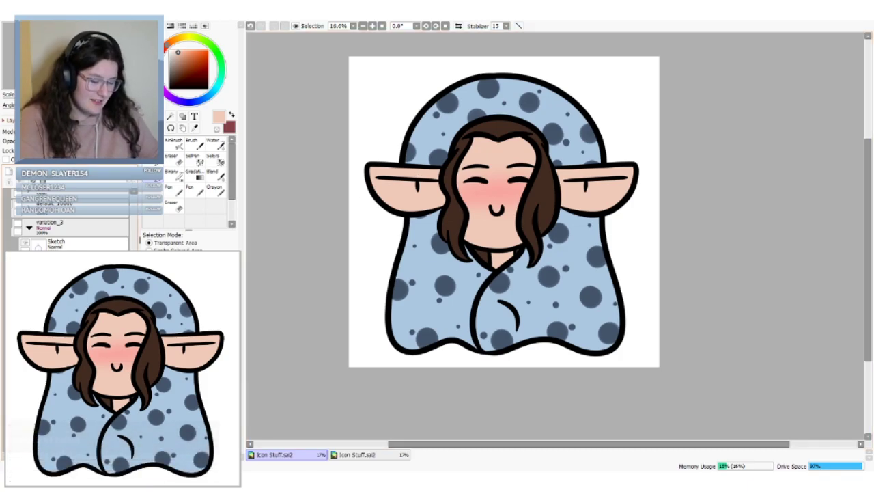
left_click(197, 193)
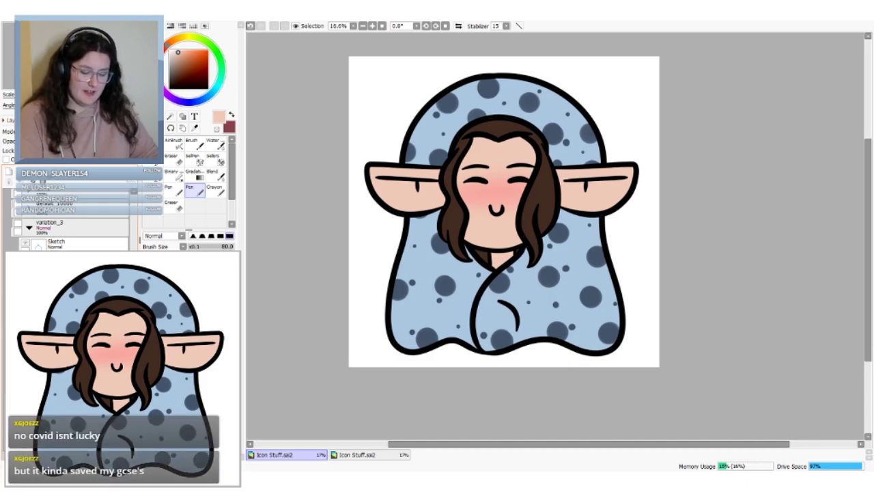
Compare the blanket character with and without its ears, then hide both the ear linework and ear color layers
left_click(25, 300)
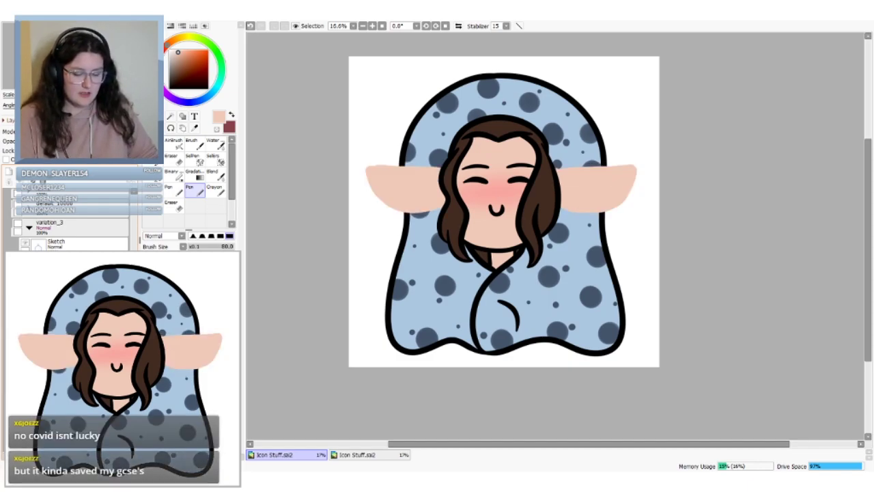
left_click(26, 320)
left_click(26, 319)
left_click(25, 300)
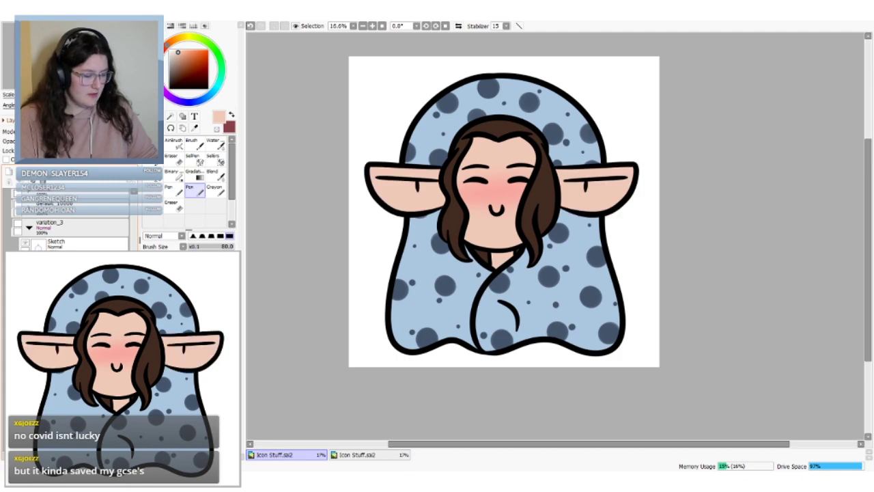
left_click(25, 300)
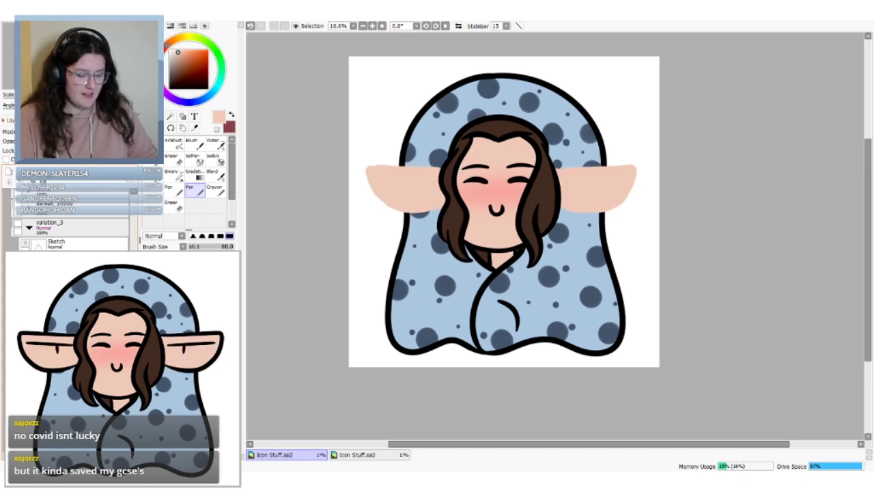
left_click(25, 320)
left_click(65, 300)
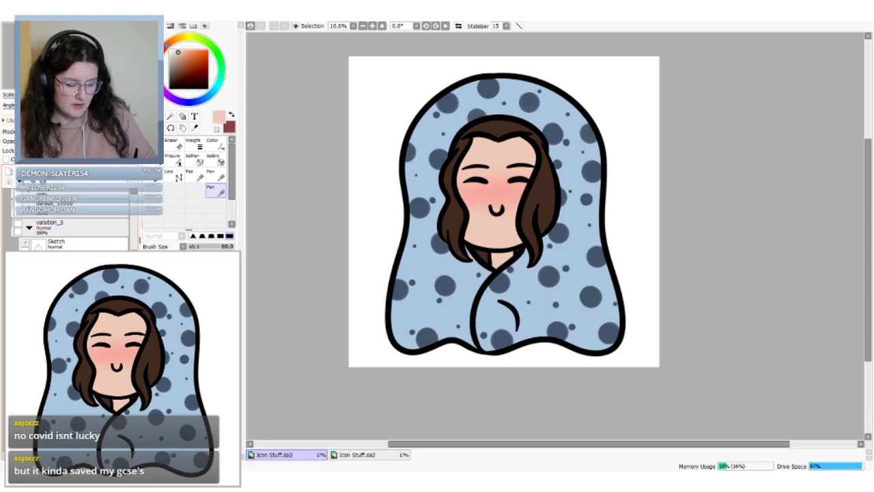
left_click(65, 320)
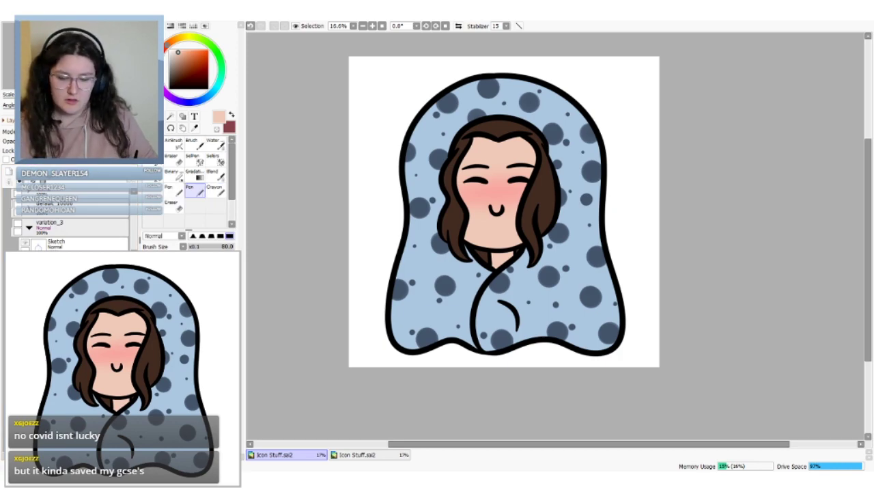
mouse_move(25, 300)
left_mouse_down()
mouse_move(25, 319)
mouse_move(25, 301)
left_mouse_up()
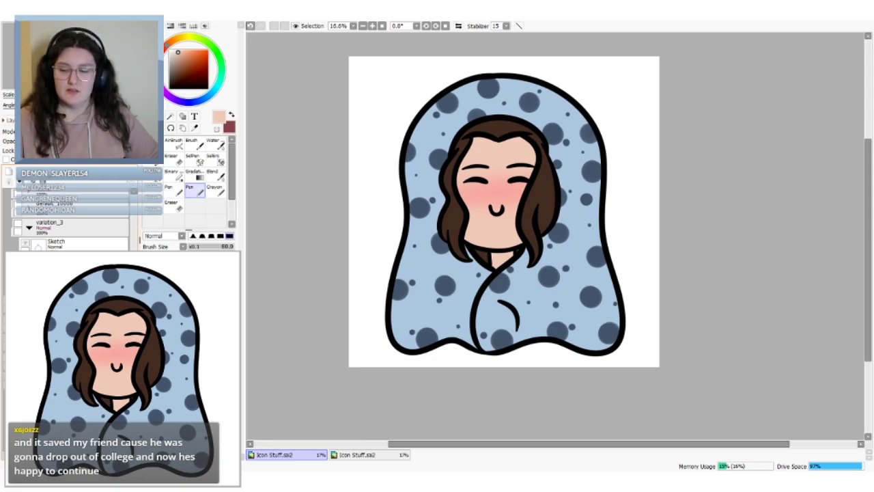
Show the Sketch layer in variation_3, hide the finished blanket character, and sample the sketch's blue for the size 120 Crayon
left_click(61, 245)
left_click(18, 223)
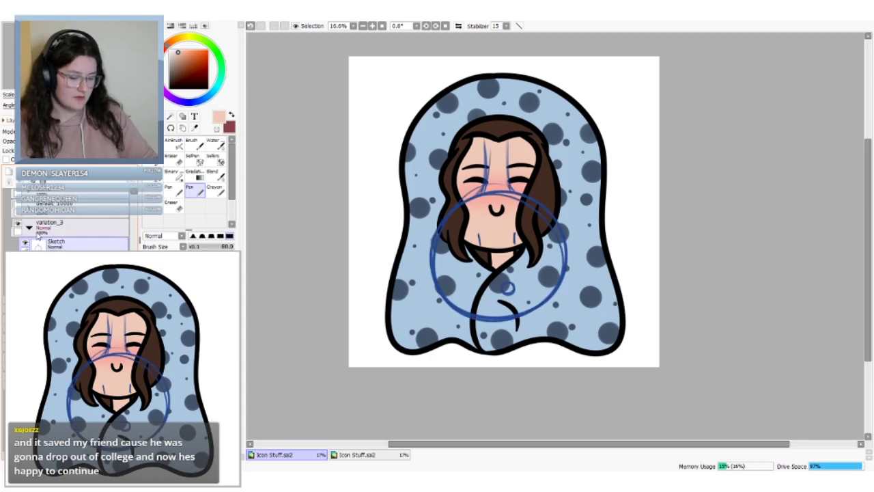
left_click(18, 261)
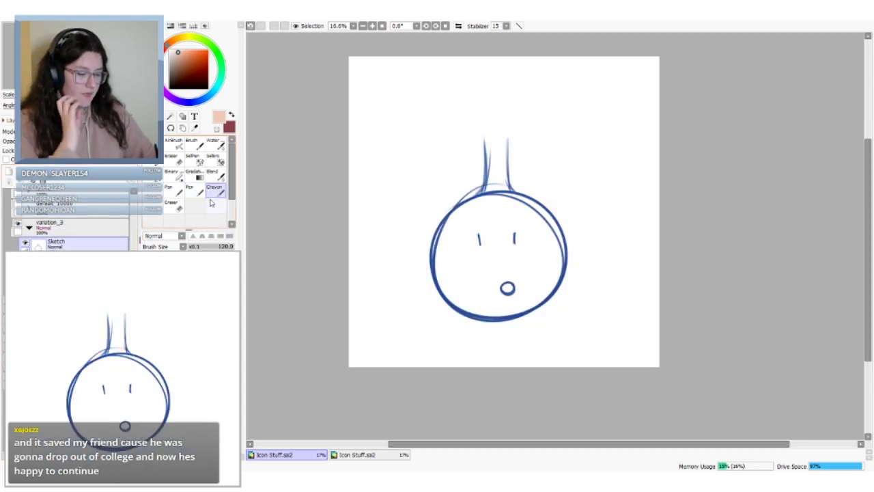
left_click(195, 128)
left_click(478, 194)
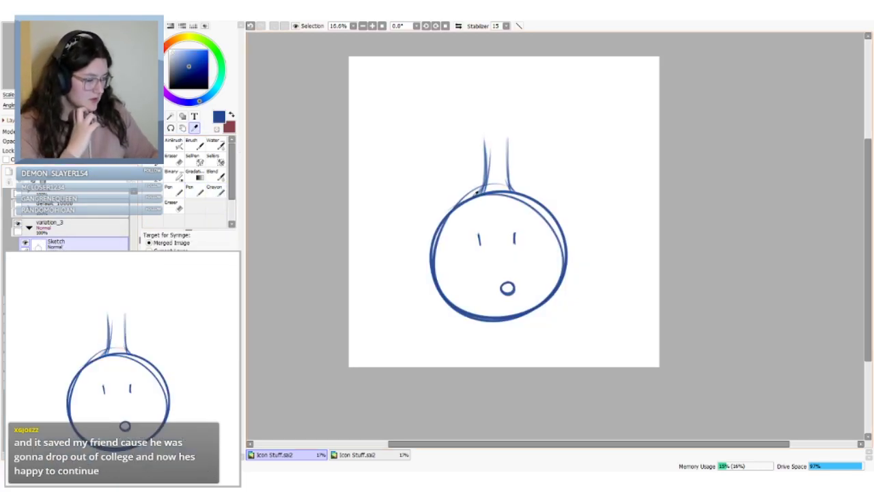
left_click(215, 190)
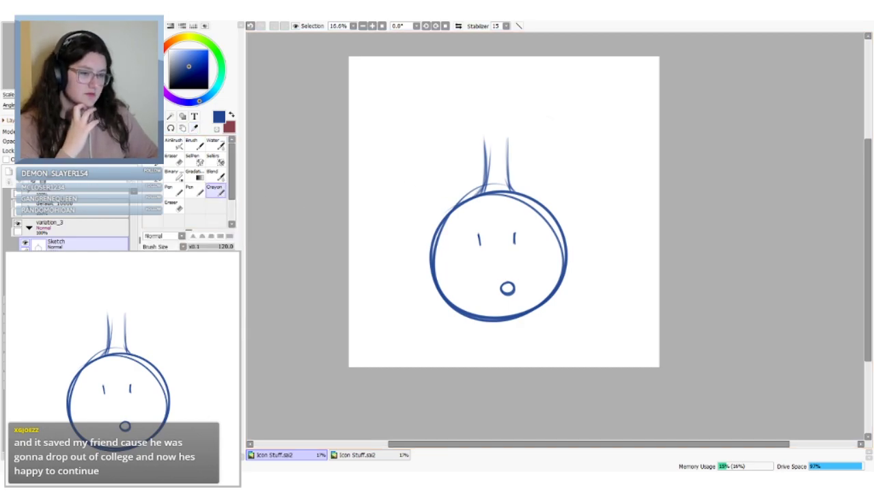
Sketch the neck as two short vertical lines below the round head, redoing the first narrow pair slightly wider
mouse_move(489, 321)
left_mouse_down()
mouse_move(489, 334)
mouse_move(504, 334)
left_mouse_up()
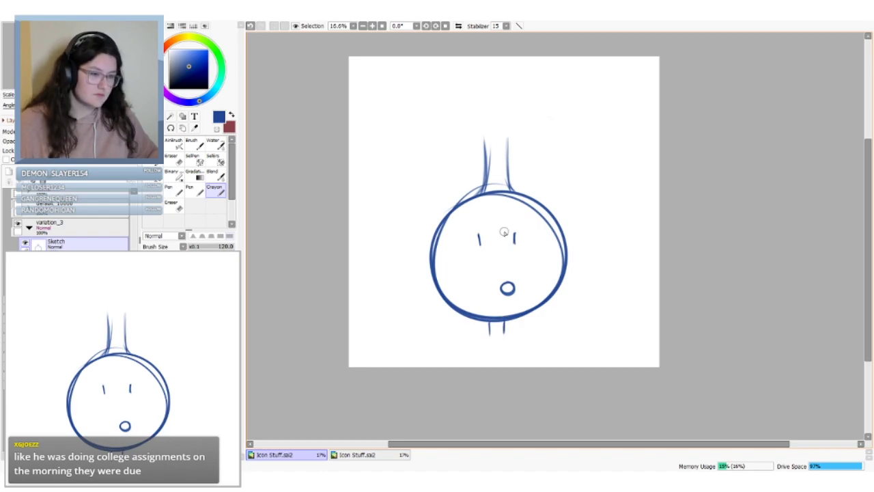
key("ctrl+z")
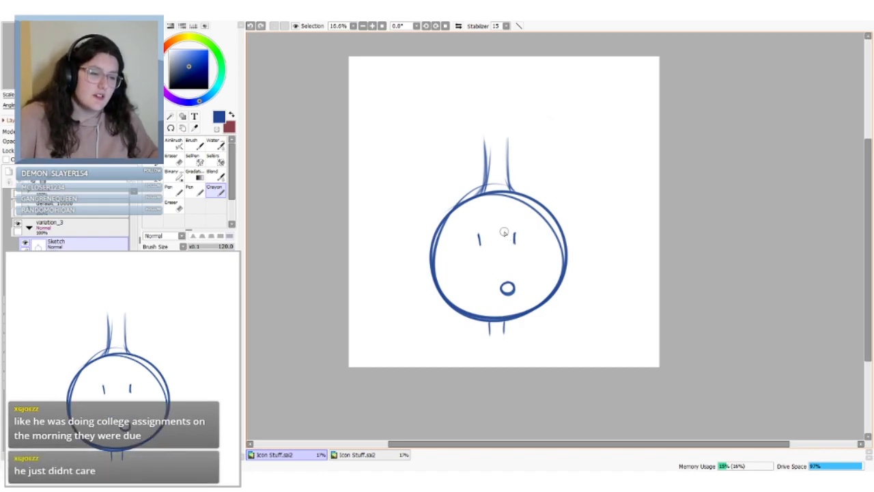
key("ctrl+z")
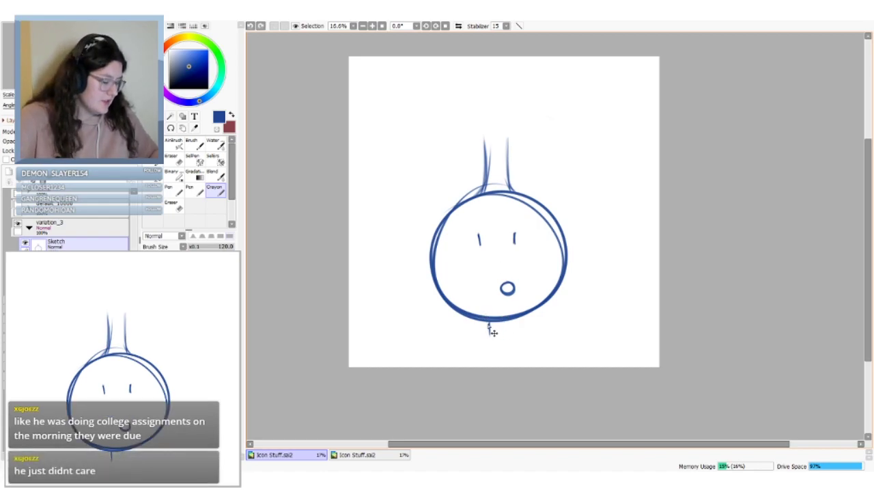
mouse_move(482, 318)
left_mouse_down()
mouse_move(487, 336)
mouse_move(508, 335)
left_mouse_up()
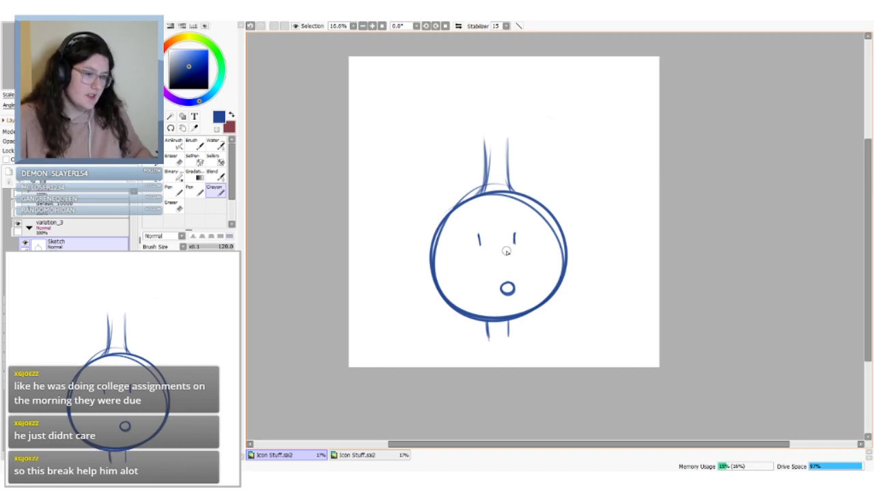
Sketch rounded shoulders curving down from both sides of the neck to the canvas edge, and add a curved neckline between them
left_click_drag(488, 337, 444, 365)
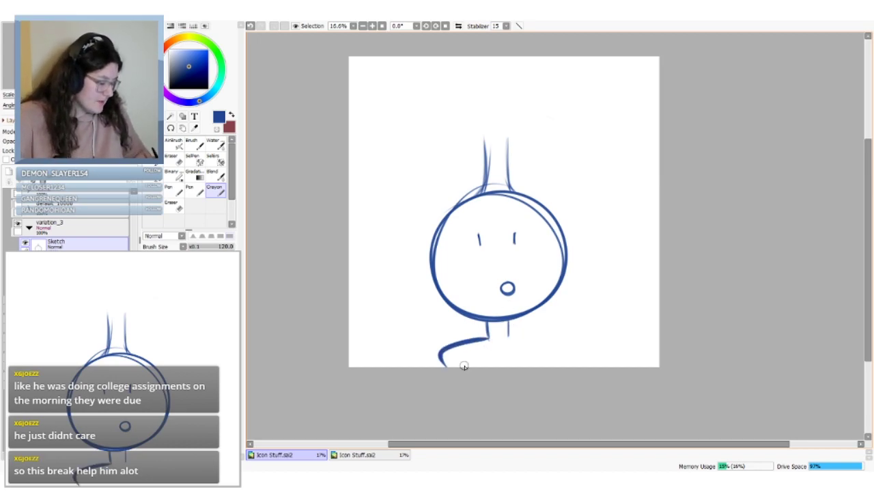
key("ctrl+z")
left_click_drag(488, 333, 445, 365)
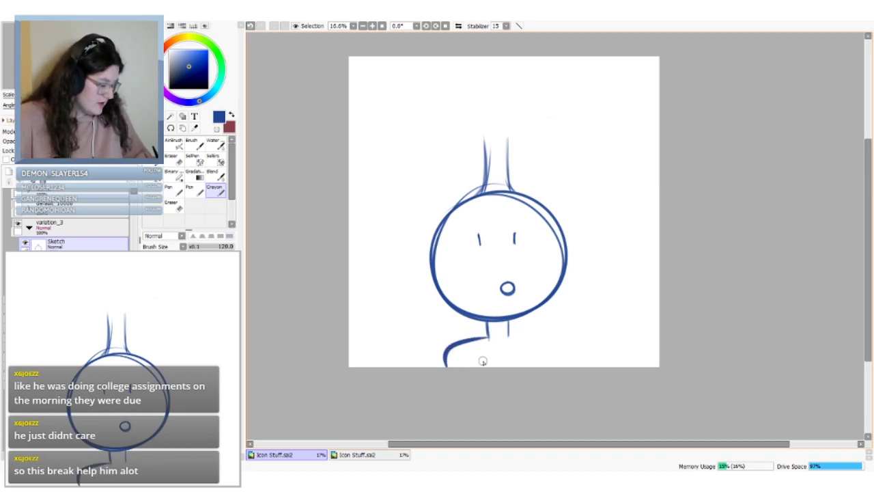
mouse_move(506, 336)
left_mouse_down()
mouse_move(537, 337)
mouse_move(544, 372)
left_mouse_up()
key("ctrl+z")
mouse_move(508, 333)
left_mouse_down()
mouse_move(540, 339)
mouse_move(546, 365)
left_mouse_up()
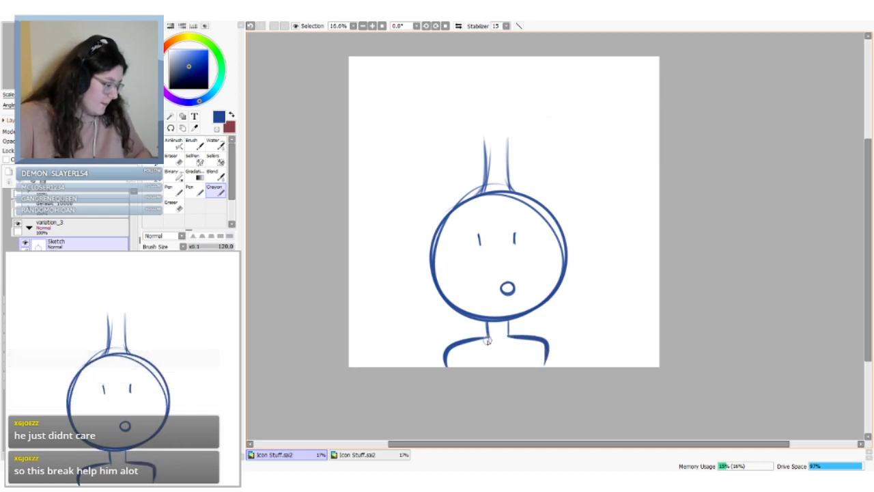
mouse_move(487, 339)
left_mouse_down()
mouse_move(504, 347)
mouse_move(509, 339)
left_mouse_up()
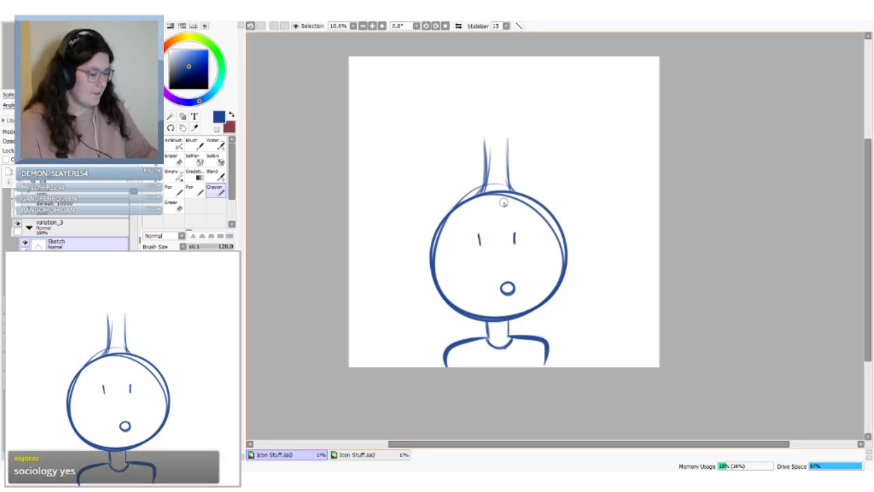
Add arched eyebrows above the eyes and sketch the long wavy hair on the face's right side, closing its ends with jagged strands
left_click_drag(521, 217, 480, 220)
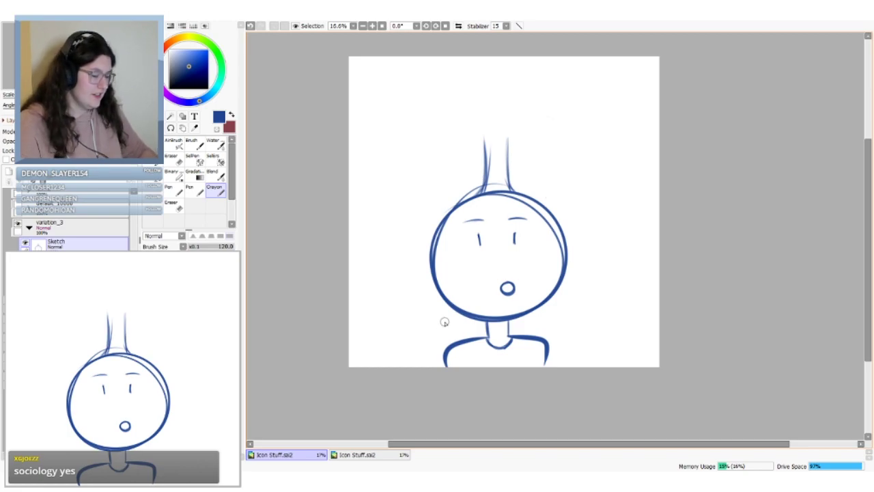
mouse_move(502, 206)
left_mouse_down()
mouse_move(571, 220)
mouse_move(527, 359)
left_mouse_up()
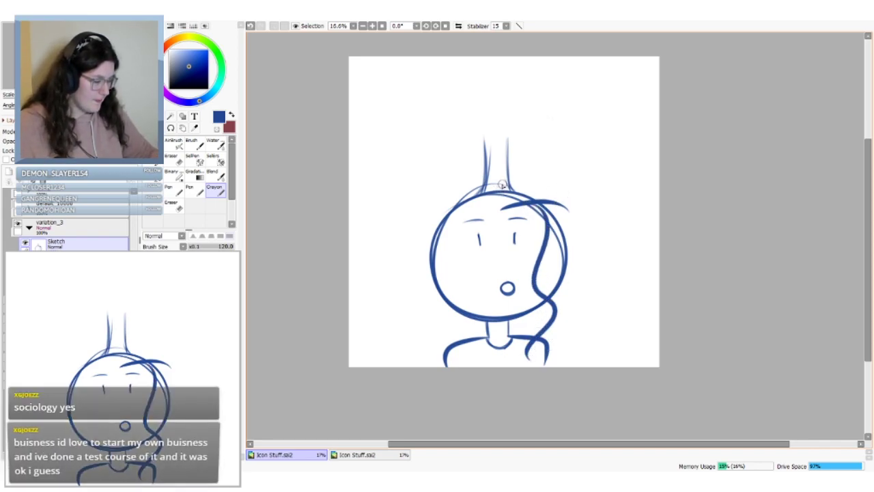
left_click_drag(501, 189, 581, 203)
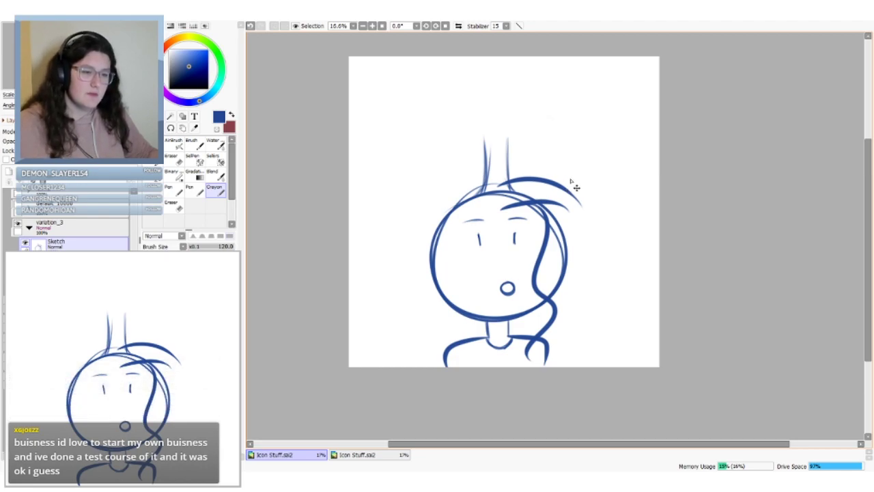
key("ctrl+z")
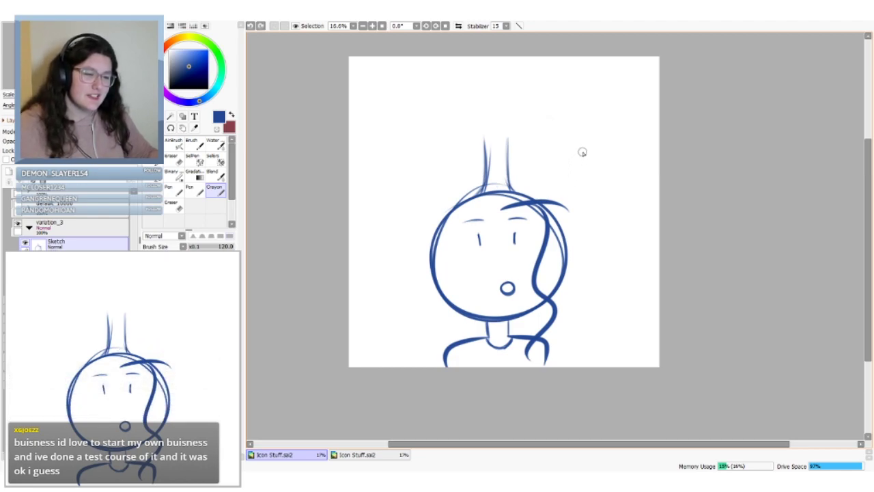
mouse_move(502, 187)
left_mouse_down()
mouse_move(558, 183)
mouse_move(585, 213)
mouse_move(585, 202)
mouse_move(575, 197)
mouse_move(577, 253)
mouse_move(590, 311)
mouse_move(606, 341)
left_mouse_up()
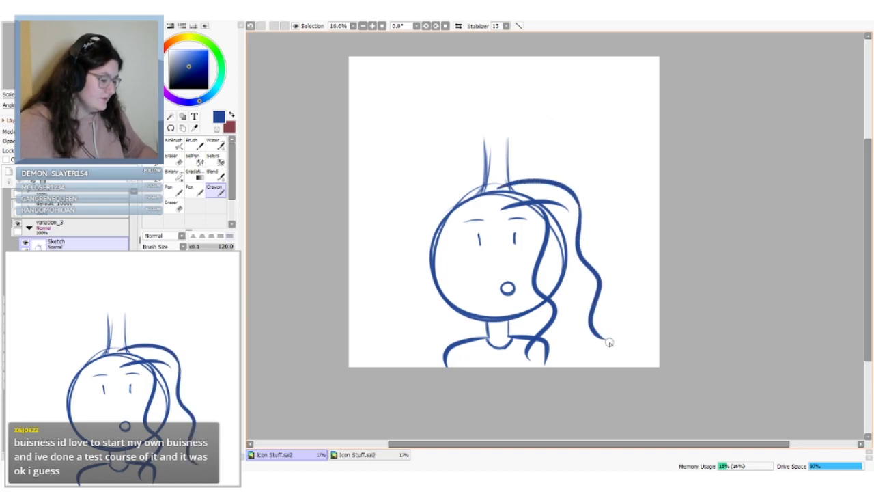
mouse_move(528, 349)
left_mouse_down()
mouse_move(539, 361)
mouse_move(575, 347)
mouse_move(585, 353)
mouse_move(605, 338)
left_mouse_up()
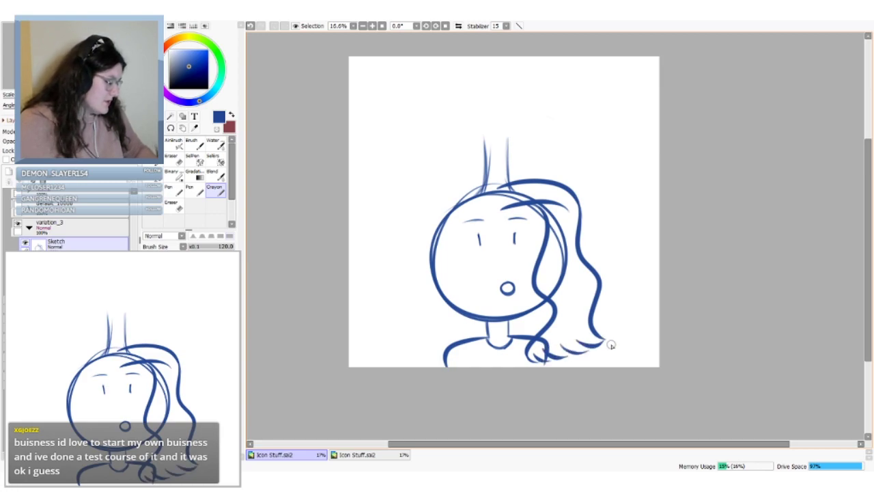
Sketch the hairline curving left from the center parting, and add a wavy inner hair edge down the face's left side to the shoulder
left_click_drag(500, 209, 431, 222)
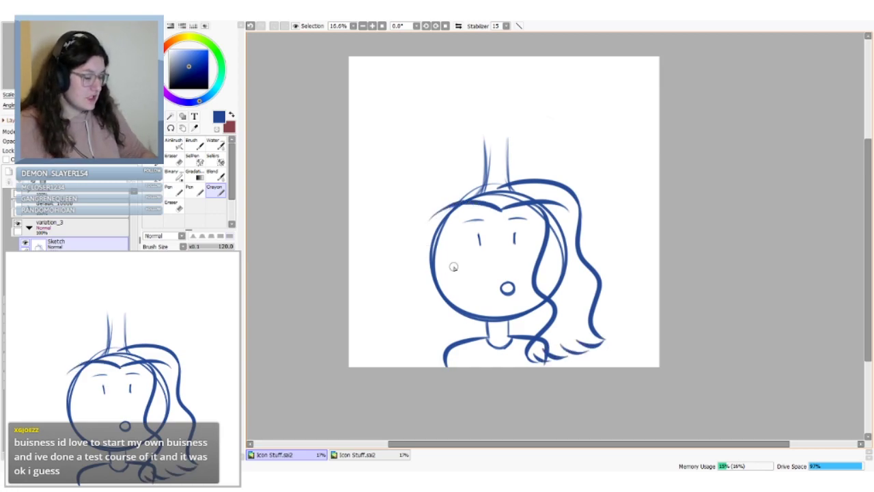
key("ctrl+z")
left_click_drag(499, 209, 429, 226)
key("ctrl+z")
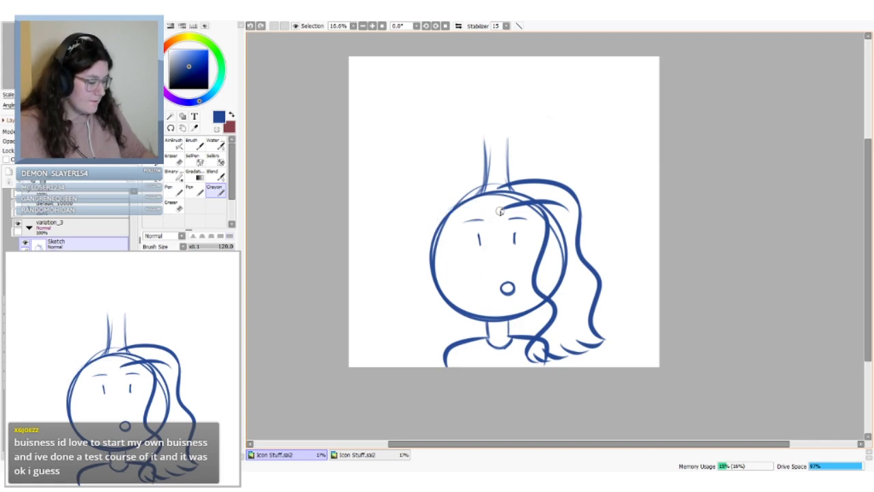
key("ctrl+y")
key("ctrl+z")
key("ctrl+y")
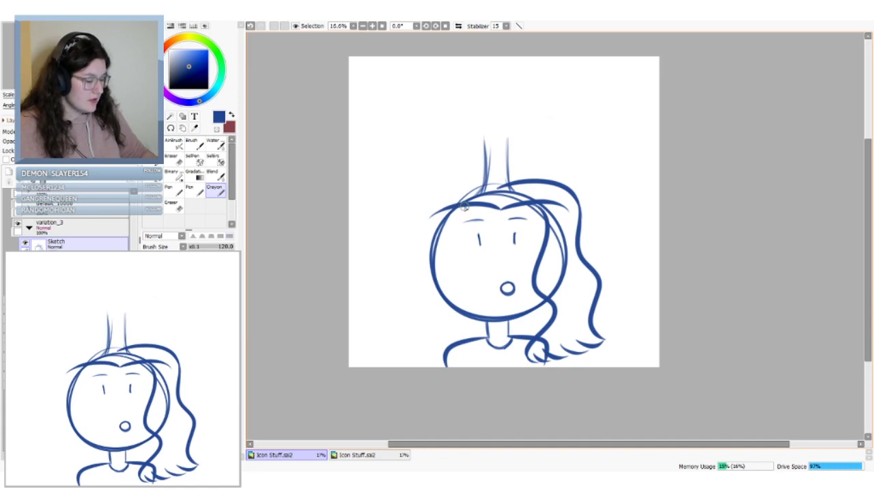
mouse_move(465, 204)
left_mouse_down()
mouse_move(440, 267)
mouse_move(448, 360)
left_mouse_up()
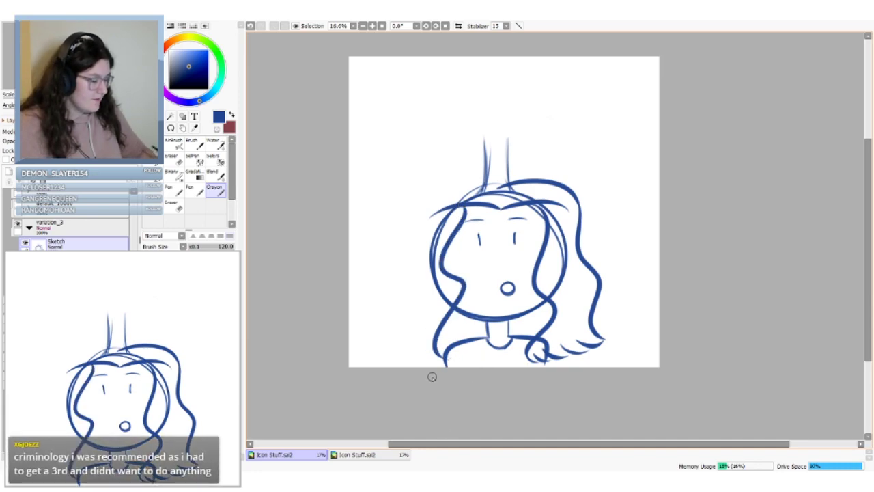
Draw the outer crown of the hair arching from the center parting over the left side of the head, redoing it until it fits
mouse_move(498, 183)
left_mouse_down()
mouse_move(481, 180)
mouse_move(400, 225)
left_mouse_up()
key("ctrl+z")
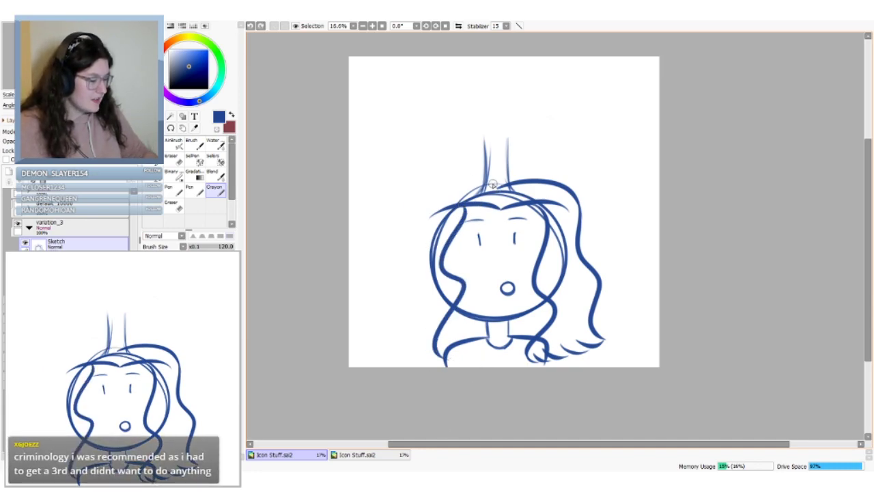
mouse_move(498, 187)
left_mouse_down()
mouse_move(453, 178)
mouse_move(422, 214)
left_mouse_up()
key("ctrl+z")
left_click_drag(497, 187, 407, 220)
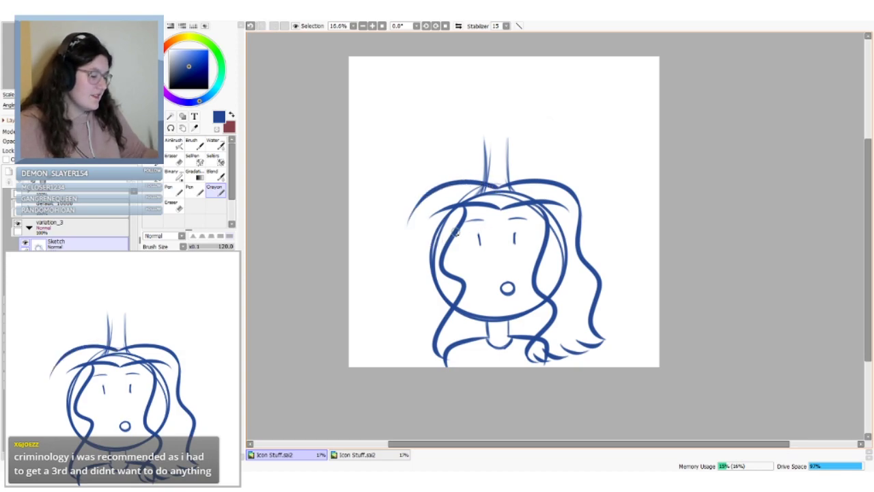
Try to draw the wavy outer hair edge down the left side of the head, undoing each attempt
mouse_move(434, 189)
left_mouse_down()
mouse_move(400, 239)
mouse_move(390, 308)
mouse_move(416, 361)
left_mouse_up()
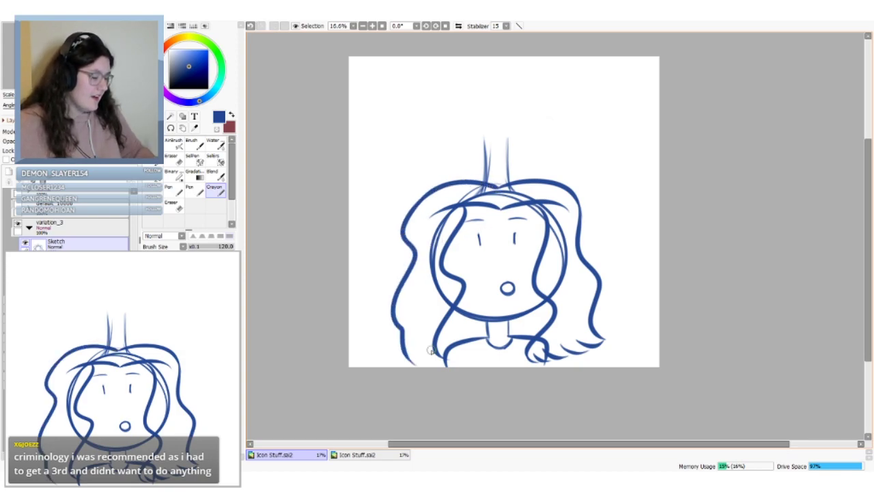
key("ctrl+z")
mouse_move(438, 187)
left_mouse_down()
mouse_move(398, 241)
mouse_move(414, 366)
left_mouse_up()
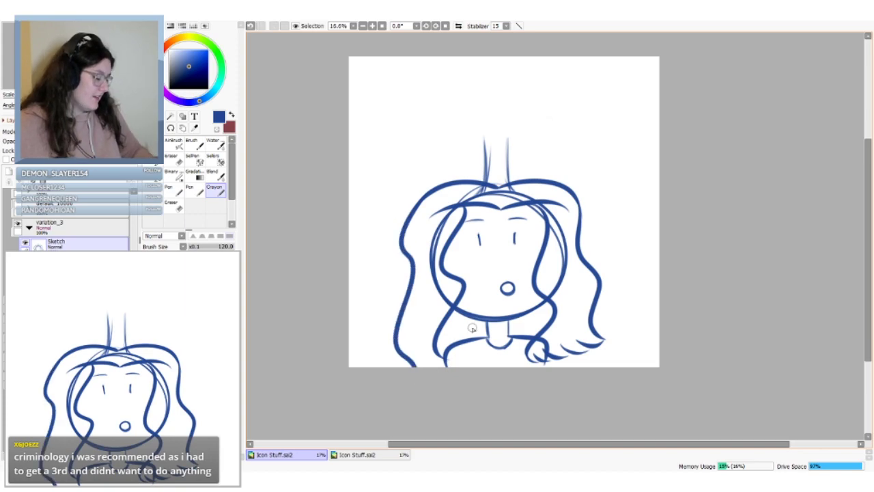
key("ctrl+z")
key("ctrl+z")
mouse_move(429, 191)
left_mouse_down()
mouse_move(401, 254)
mouse_move(391, 328)
mouse_move(422, 350)
left_mouse_up()
left_click_drag(434, 341, 443, 363)
key("ctrl+z")
key("ctrl+z")
key("ctrl+z")
key("ctrl+z")
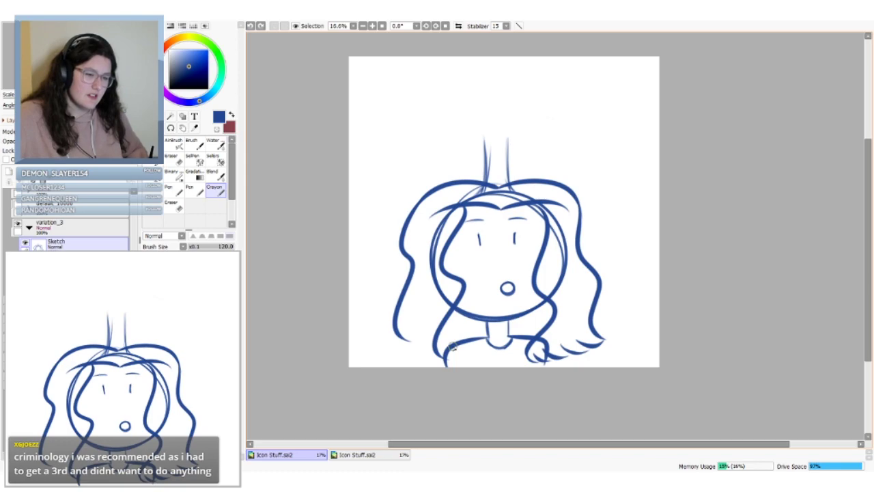
key("ctrl+z")
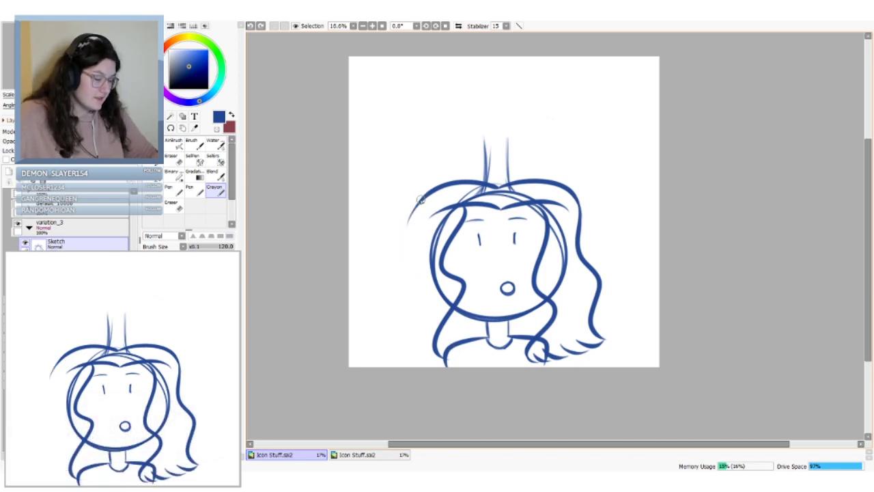
Draw the outer hair edge waving down the left side of the head, redoing it until it fits, and close its end with jagged strands
mouse_move(421, 198)
left_mouse_down()
mouse_move(390, 335)
mouse_move(393, 365)
left_mouse_up()
key("ctrl+z")
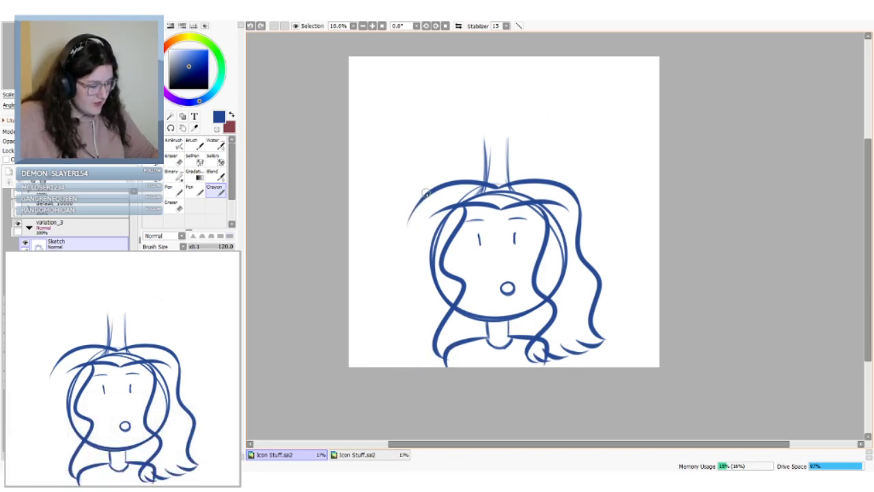
mouse_move(425, 193)
left_mouse_down()
mouse_move(396, 276)
mouse_move(396, 323)
mouse_move(409, 356)
left_mouse_up()
key("ctrl+z")
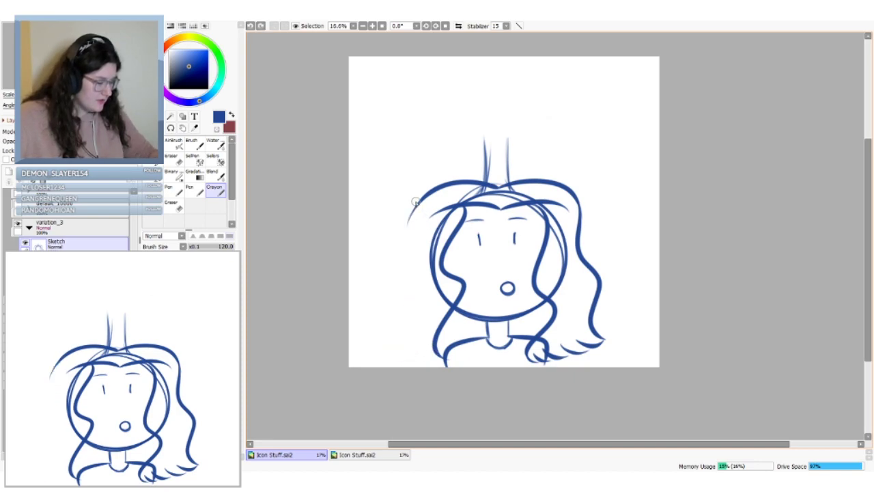
mouse_move(422, 195)
left_mouse_down()
mouse_move(400, 230)
mouse_move(409, 282)
mouse_move(381, 365)
left_mouse_up()
key("ctrl+z")
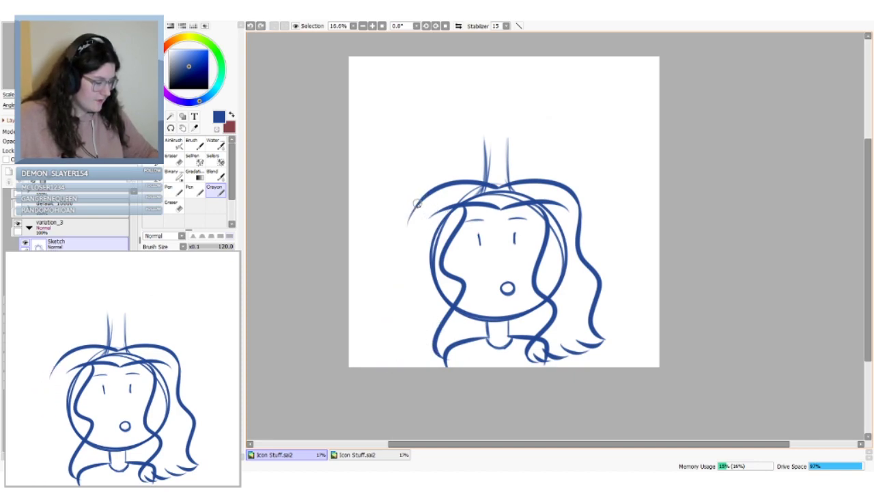
mouse_move(422, 199)
left_mouse_down()
mouse_move(396, 267)
mouse_move(385, 335)
mouse_move(415, 361)
mouse_move(433, 351)
mouse_move(422, 350)
mouse_move(445, 363)
left_mouse_up()
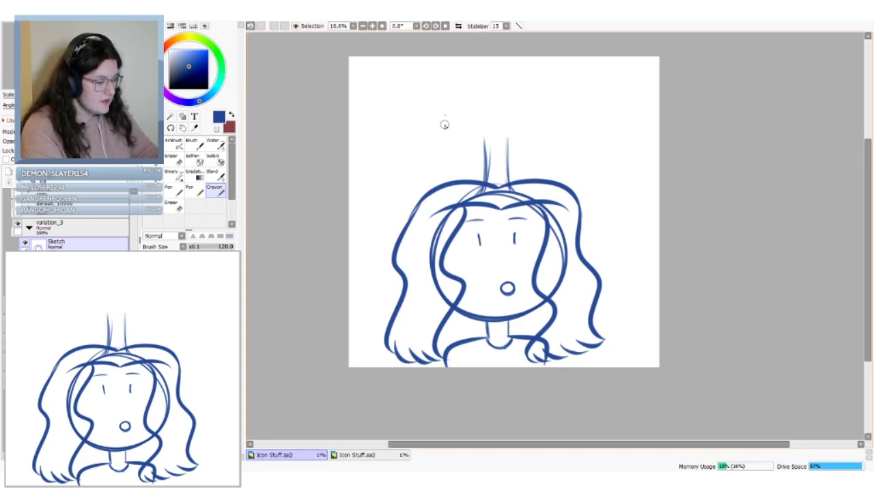
Sketch a puffy mushroom-cloud shape on top of the stalk above the head, adding a rounded lobe at its upper left
mouse_move(445, 114)
left_mouse_down()
mouse_move(452, 136)
mouse_move(514, 142)
mouse_move(529, 118)
mouse_move(519, 101)
mouse_move(458, 104)
mouse_move(480, 107)
mouse_move(478, 95)
mouse_move(447, 111)
mouse_move(498, 107)
left_mouse_up()
mouse_move(508, 103)
left_mouse_down()
mouse_move(528, 121)
mouse_move(546, 106)
mouse_move(538, 127)
mouse_move(510, 133)
mouse_move(445, 124)
mouse_move(522, 141)
mouse_move(503, 137)
mouse_move(531, 112)
left_mouse_up()
mouse_move(456, 108)
left_mouse_down()
mouse_move(445, 115)
mouse_move(479, 85)
mouse_move(512, 77)
mouse_move(540, 110)
mouse_move(539, 133)
left_mouse_up()
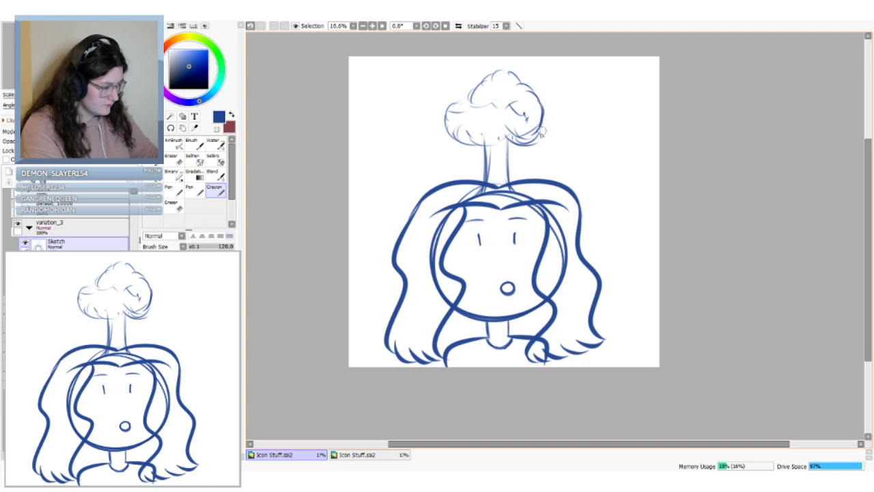
mouse_move(467, 84)
left_mouse_down()
mouse_move(440, 105)
mouse_move(454, 111)
mouse_move(466, 137)
mouse_move(492, 129)
mouse_move(503, 150)
mouse_move(495, 151)
mouse_move(517, 128)
mouse_move(526, 128)
mouse_move(529, 148)
mouse_move(504, 152)
mouse_move(528, 109)
left_mouse_up()
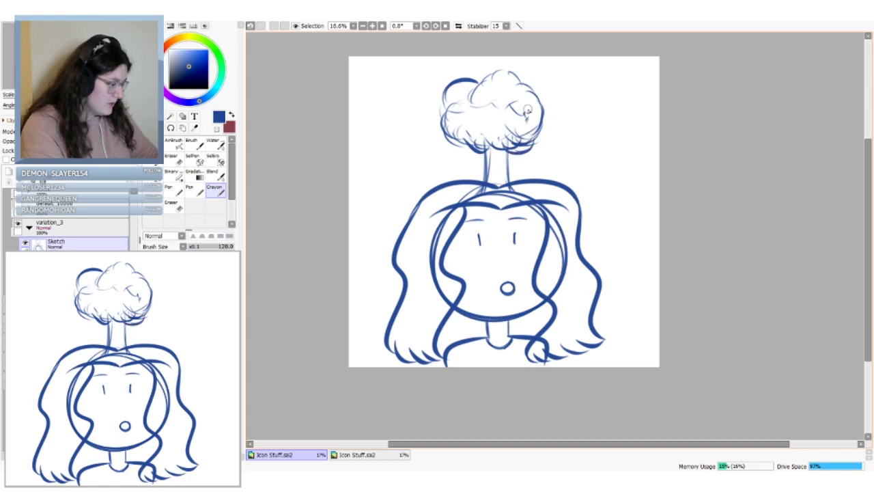
Build up the cloud's top and right side with overlapping curved strokes, and darken its lower left edge
mouse_move(485, 83)
left_mouse_down()
mouse_move(499, 72)
mouse_move(508, 90)
left_mouse_up()
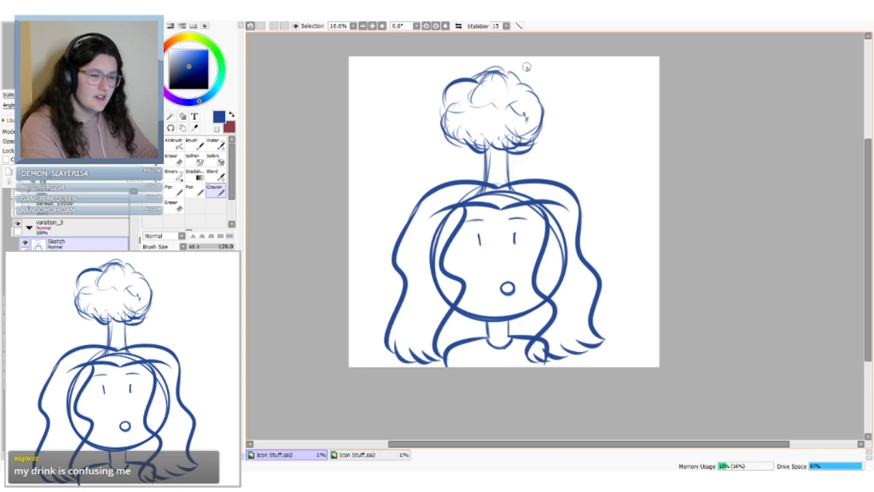
mouse_move(508, 70)
left_mouse_down()
mouse_move(531, 90)
mouse_move(531, 103)
left_mouse_up()
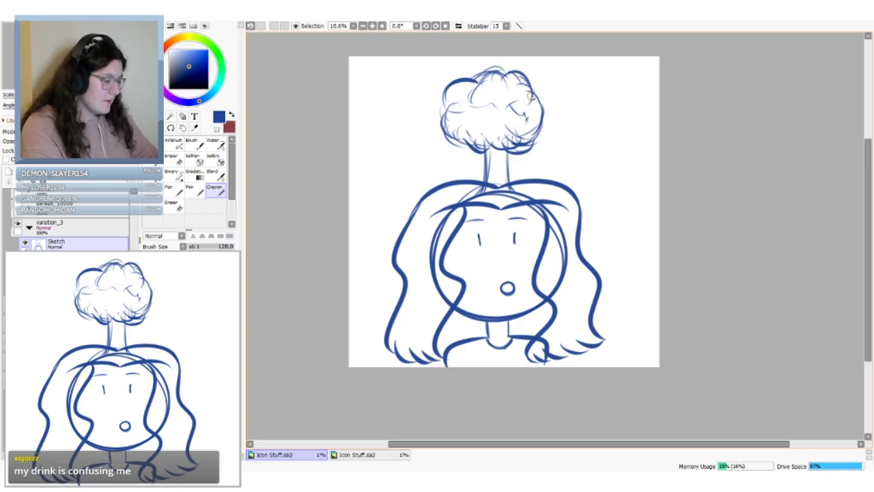
left_click_drag(506, 73, 540, 113)
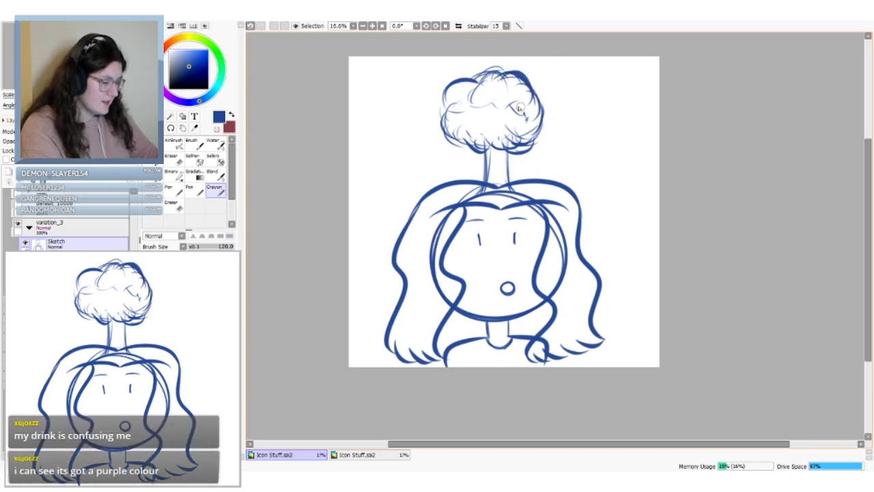
left_click_drag(448, 126, 481, 140)
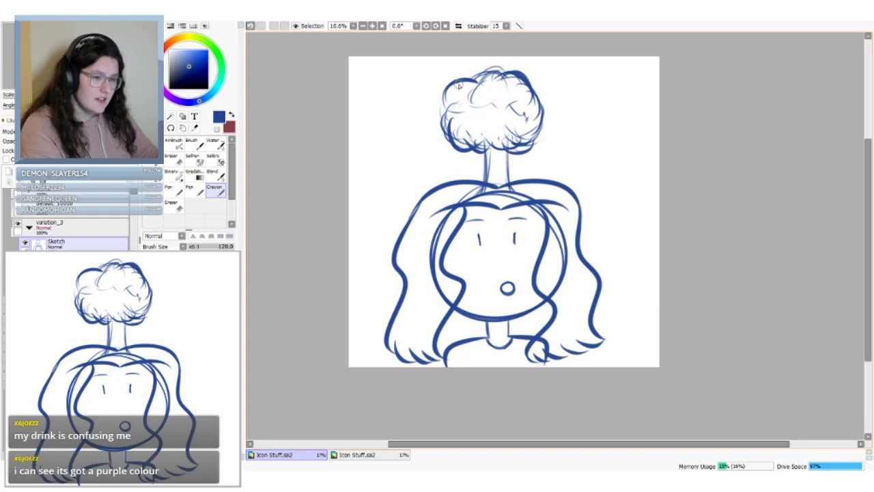
mouse_move(474, 76)
left_mouse_down()
mouse_move(501, 67)
mouse_move(509, 82)
left_mouse_up()
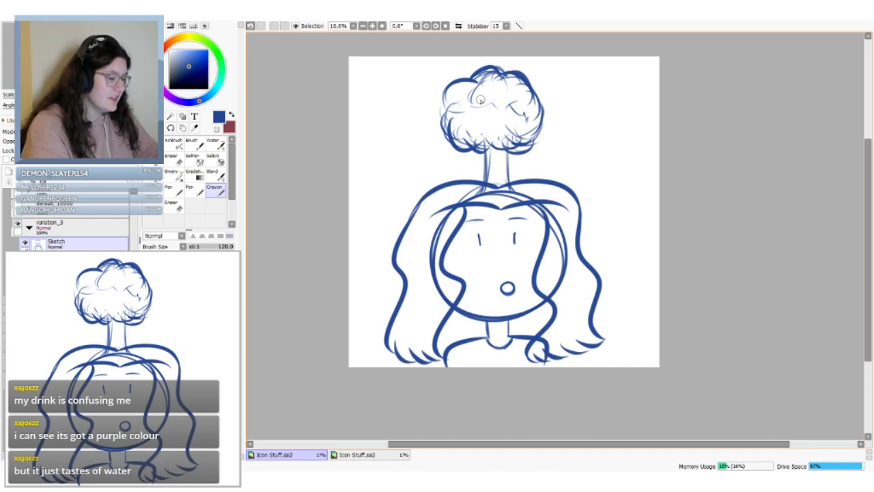
Sample the blue from the hair line again and return to the Crayon brush
key("e")
left_click(220, 192)
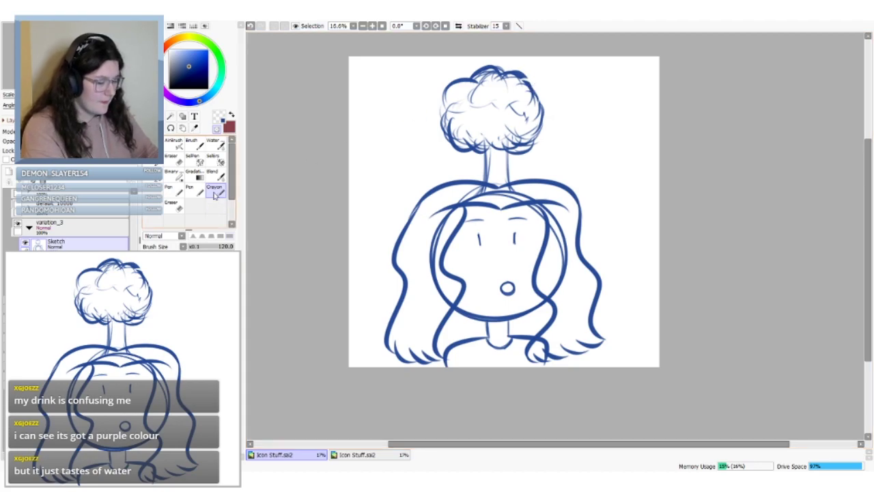
left_click_drag(194, 77, 170, 89)
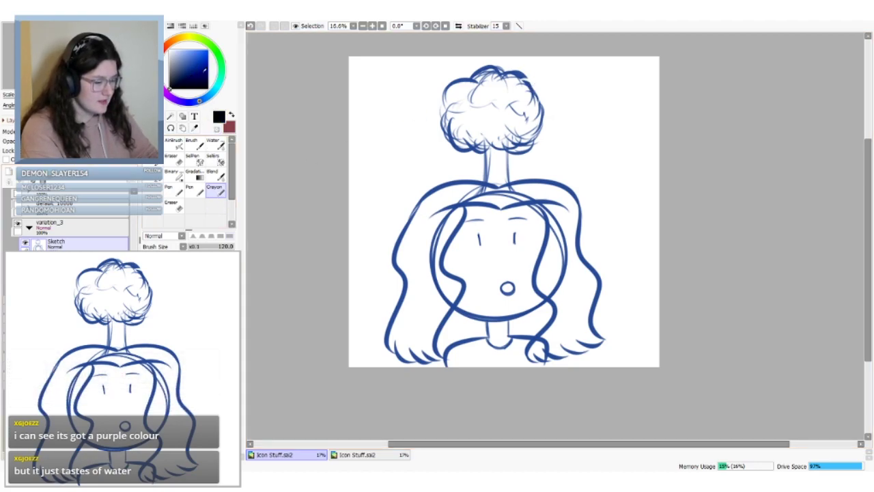
left_click(194, 127)
left_click(518, 180)
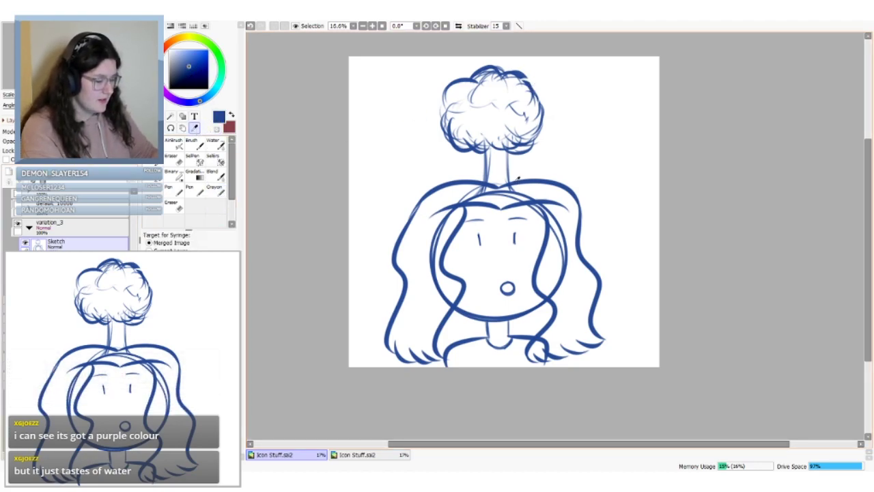
left_click(215, 190)
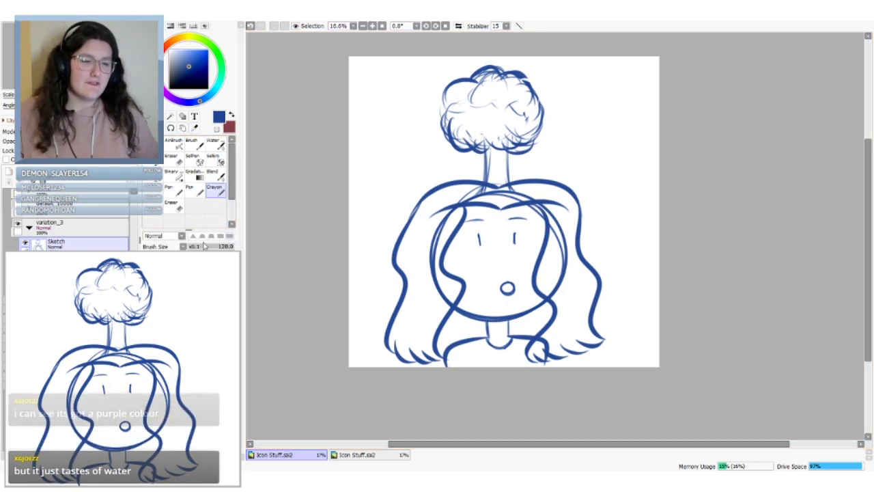
Thicken the cloud's right outline and sketch its underside where it meets the stalk
left_click_drag(522, 75, 538, 101)
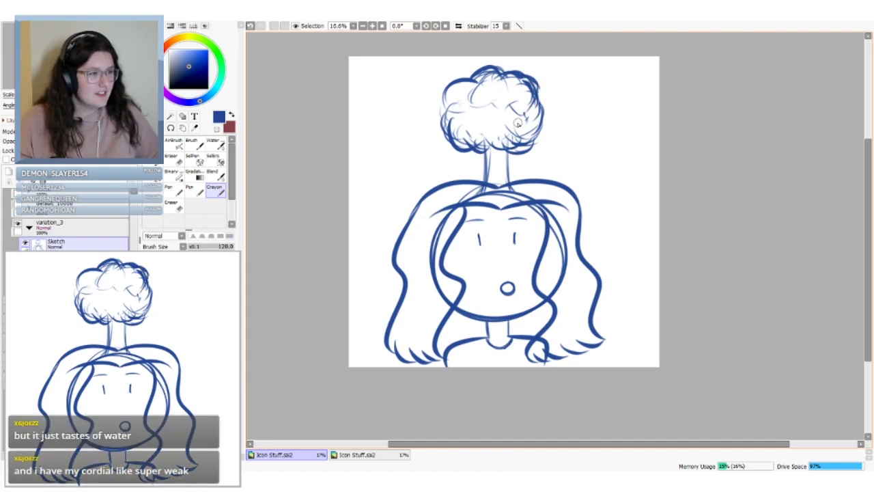
mouse_move(539, 90)
left_mouse_down()
mouse_move(540, 137)
mouse_move(526, 144)
mouse_move(545, 130)
mouse_move(539, 136)
mouse_move(543, 96)
mouse_move(544, 126)
left_mouse_up()
mouse_move(505, 151)
left_mouse_down()
mouse_move(516, 152)
mouse_move(481, 142)
mouse_move(488, 148)
left_mouse_up()
left_click_drag(497, 146, 490, 149)
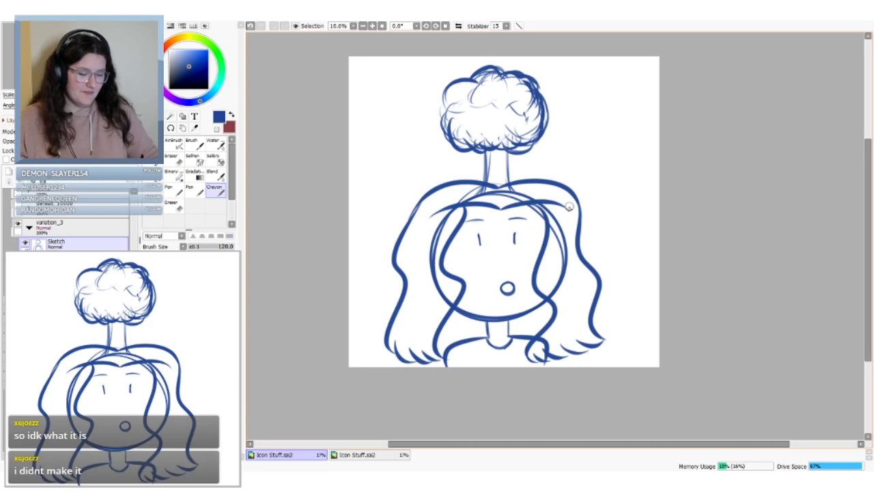
Move the whole sketch slightly upward on the canvas, and close the bottom of the shoulders with a Crayon line
left_click(18, 206)
left_click(18, 206)
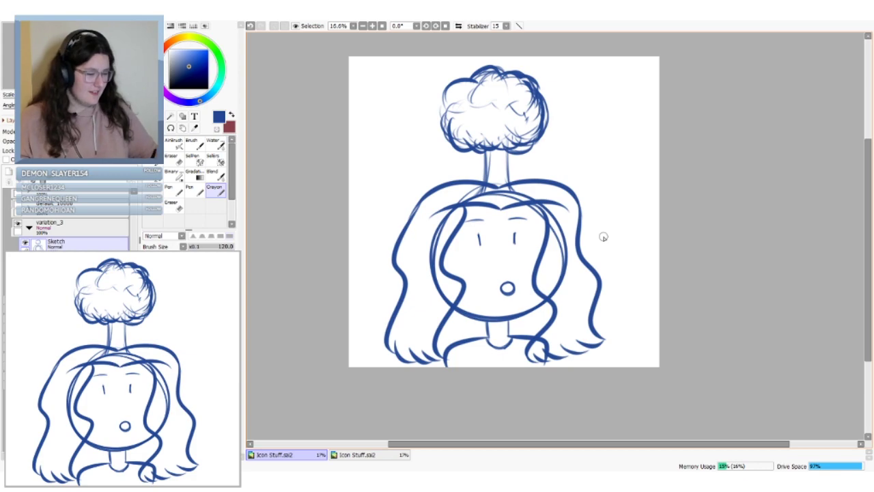
key("ctrl+t")
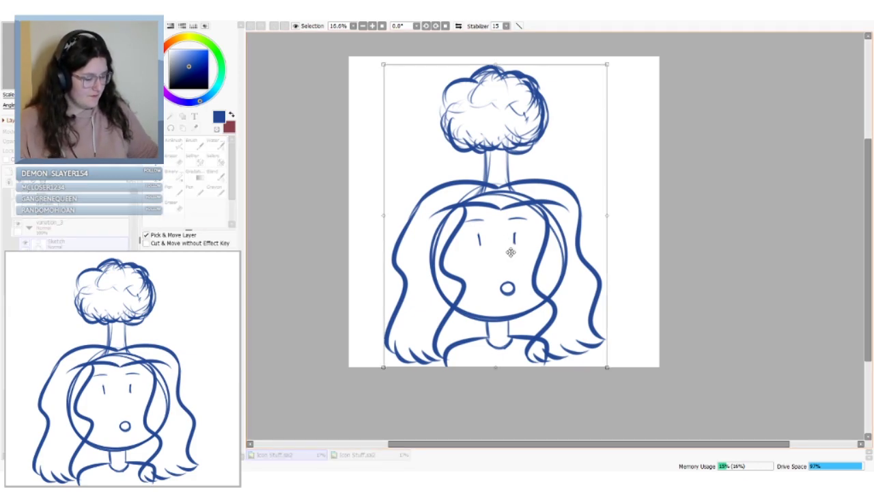
left_click_drag(511, 252, 510, 262)
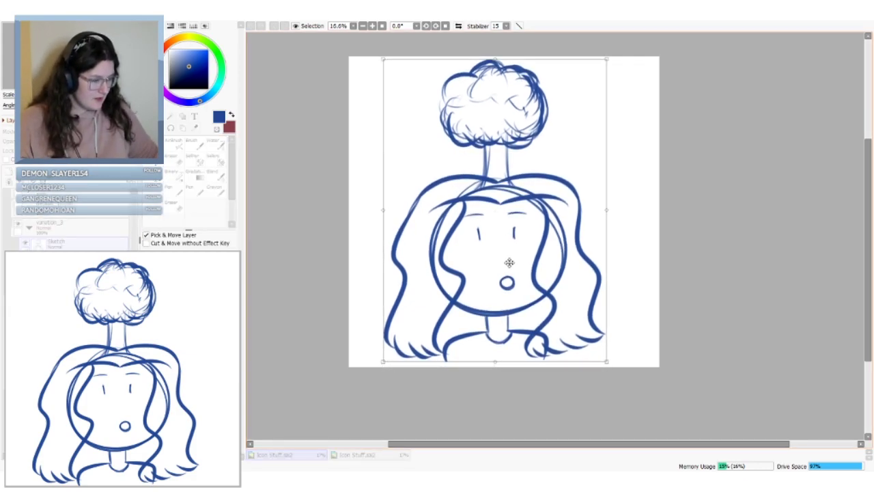
left_click(215, 193)
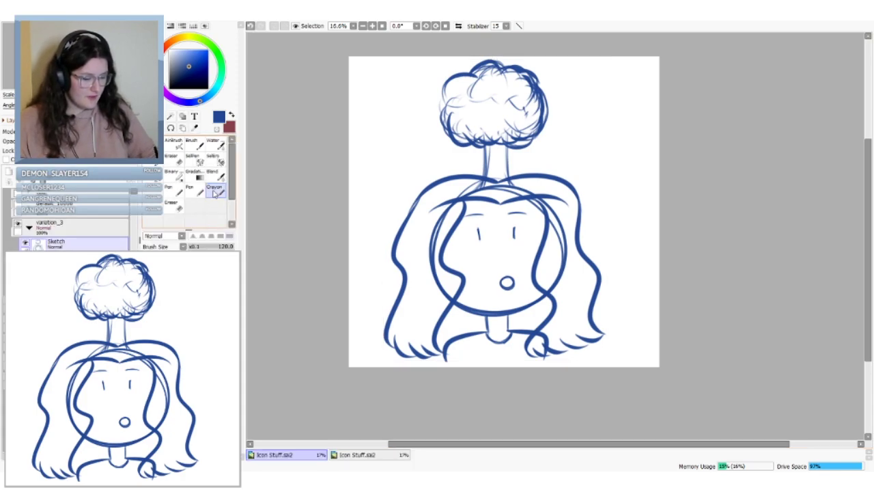
mouse_move(444, 357)
left_mouse_down()
mouse_move(526, 363)
mouse_move(498, 362)
mouse_move(508, 314)
mouse_move(534, 360)
mouse_move(526, 362)
mouse_move(548, 354)
left_mouse_up()
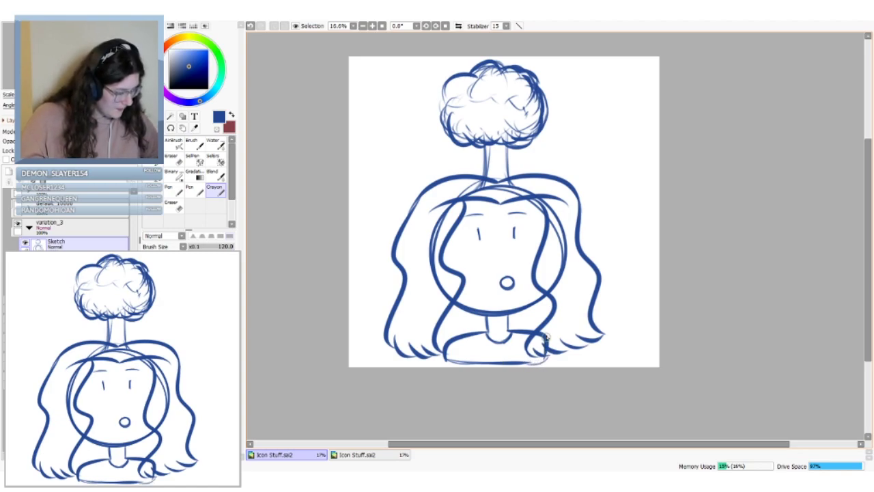
Try sketching a small mitten-like hand with a thumb to the right of the cloud, and undo it
mouse_move(546, 151)
left_mouse_down()
mouse_move(570, 112)
mouse_move(584, 127)
mouse_move(568, 158)
mouse_move(580, 140)
mouse_move(539, 156)
mouse_move(571, 155)
left_mouse_up()
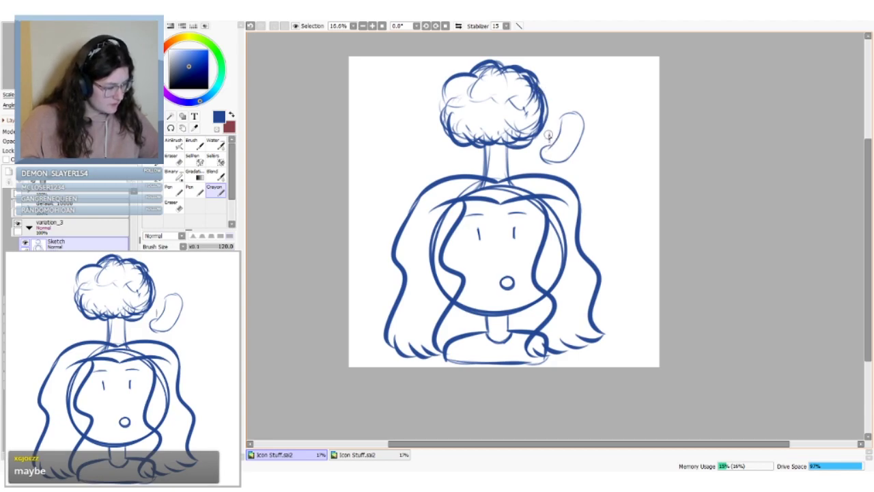
left_click_drag(548, 136, 557, 129)
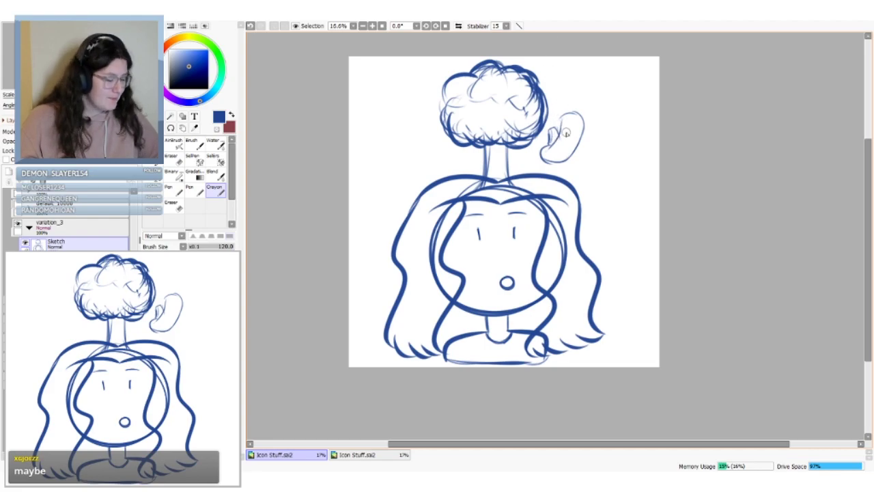
mouse_move(562, 120)
left_mouse_down()
mouse_move(568, 110)
mouse_move(585, 131)
mouse_move(551, 163)
left_mouse_up()
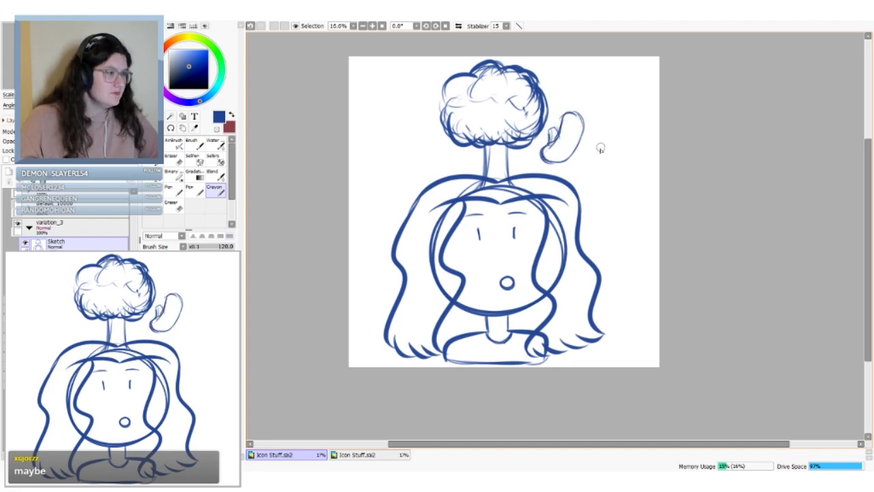
key("ctrl+z")
key("ctrl+z")
key("ctrl+z")
key("ctrl+z")
key("ctrl+z")
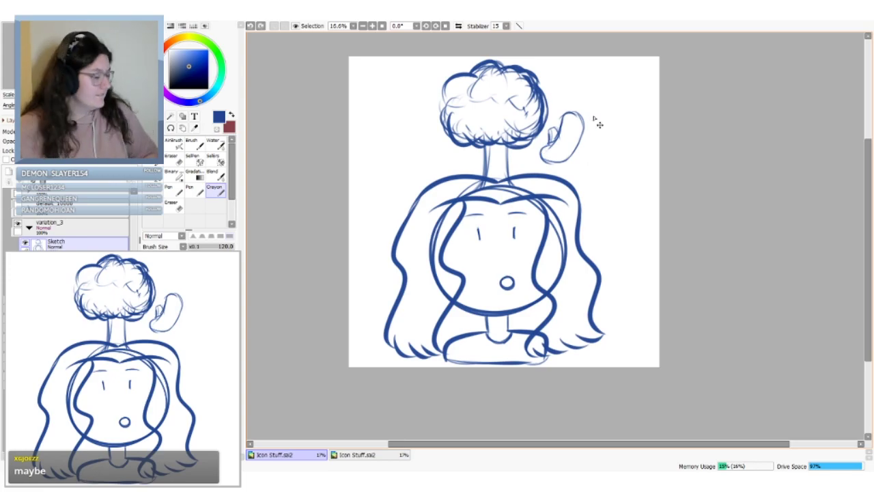
key("ctrl+z")
key("ctrl+z")
key("ctrl+z")
key("ctrl+z")
key("ctrl+z")
key("ctrl+z")
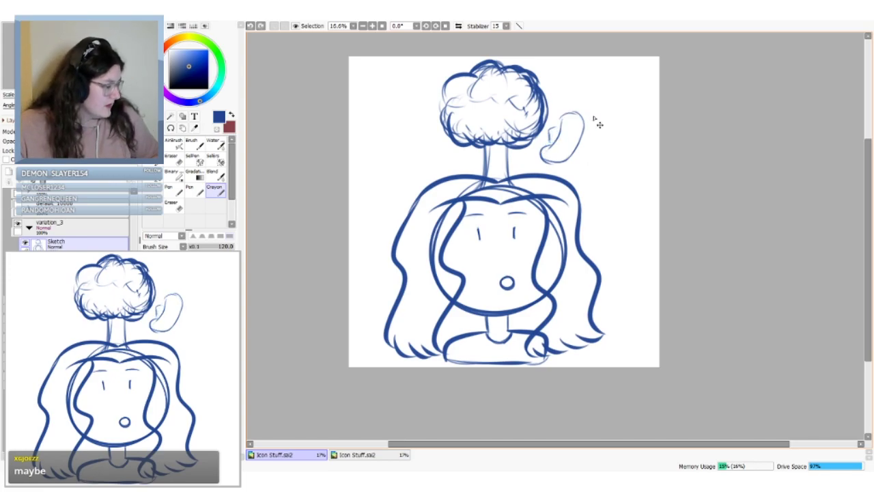
key("ctrl+z")
key("ctrl+z")
key("ctrl+z")
key("ctrl+z")
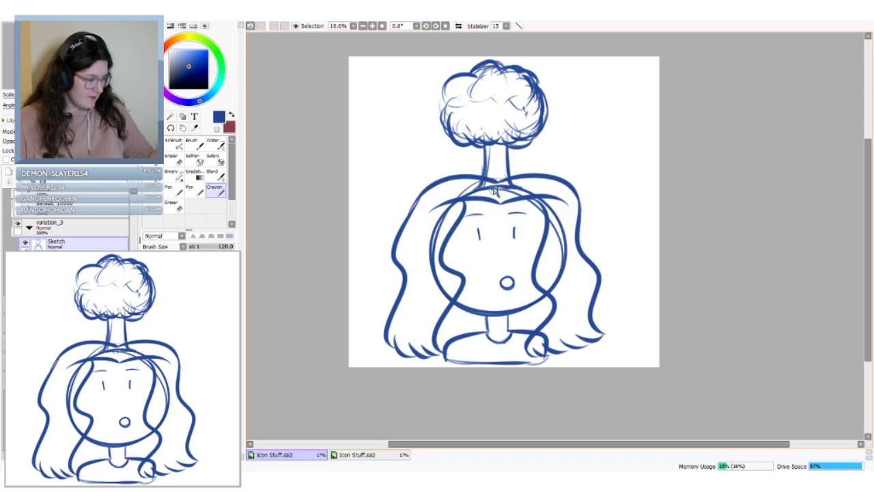
Add a short vertical stroke at the hair's center parting, and create a linework layer for the icon
left_click_drag(494, 187, 497, 196)
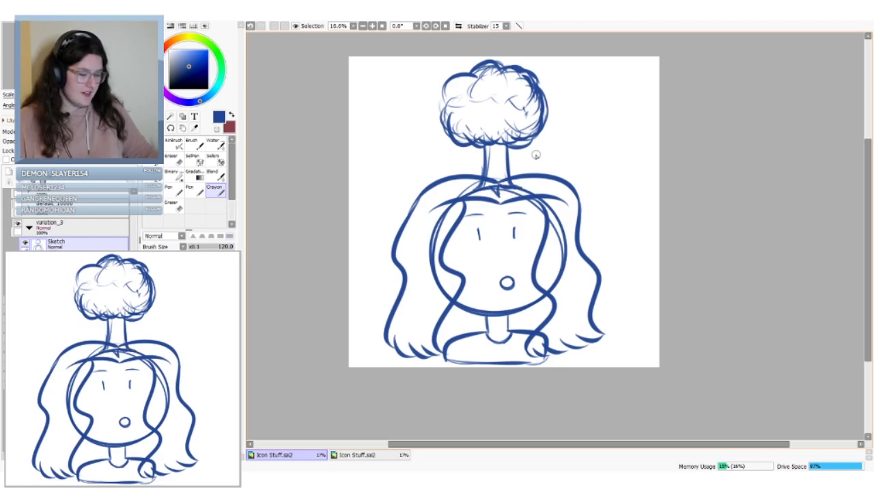
left_click(174, 161)
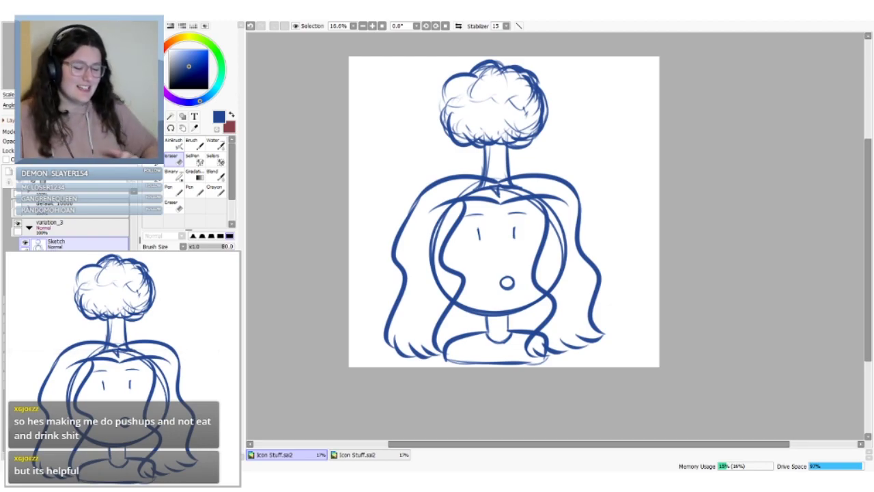
left_click(20, 172)
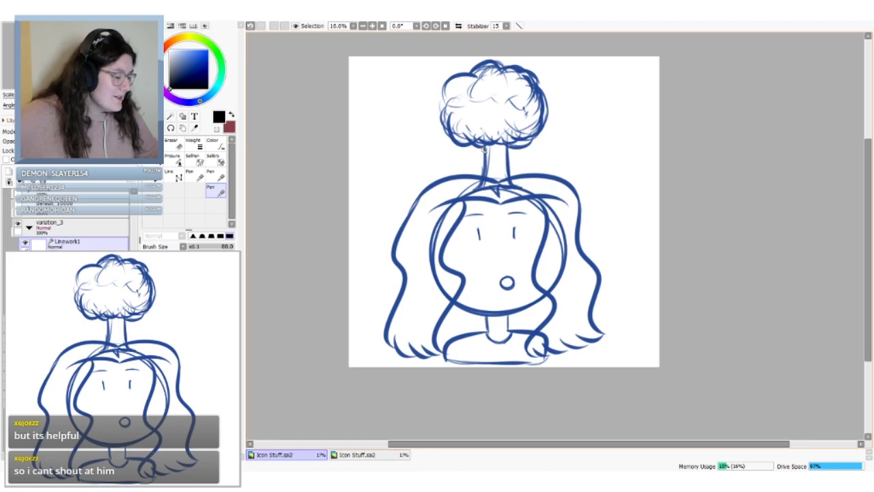
Ink both sides of the mushroom cloud's stalk as black curves flaring outward at the base, redrawing the right side several times
left_click_drag(484, 146, 474, 192)
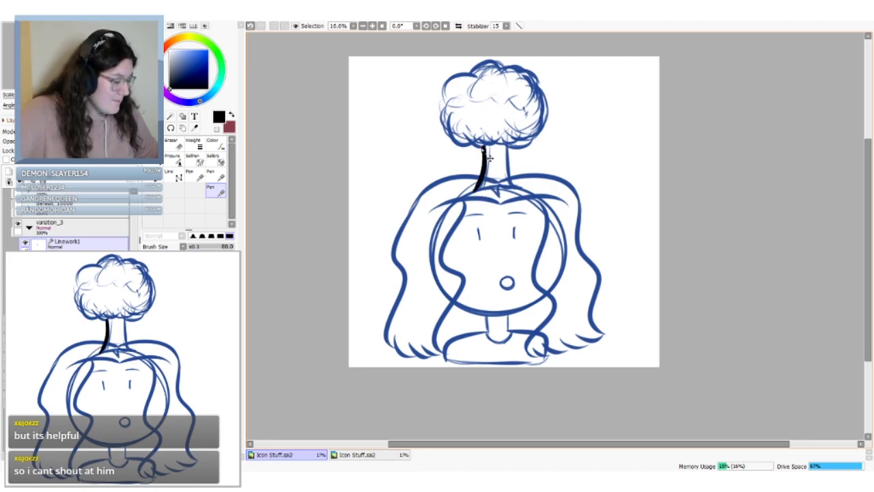
left_click_drag(484, 146, 485, 171)
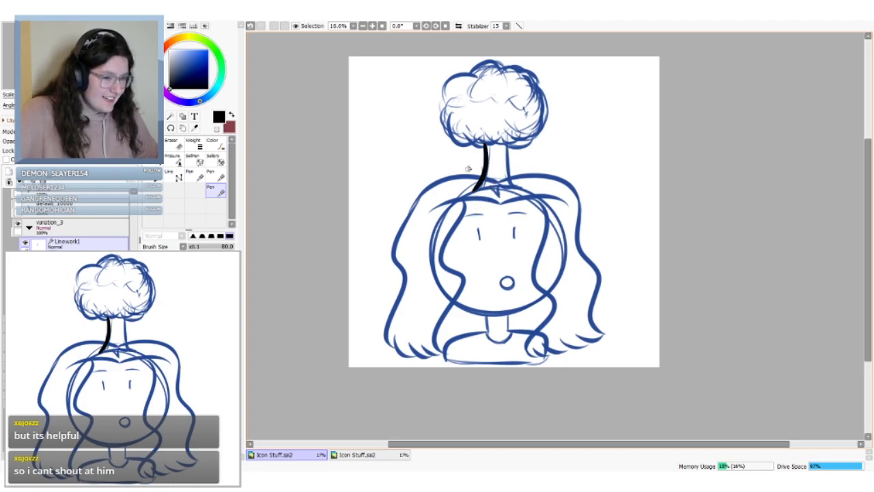
left_click_drag(507, 142, 521, 188)
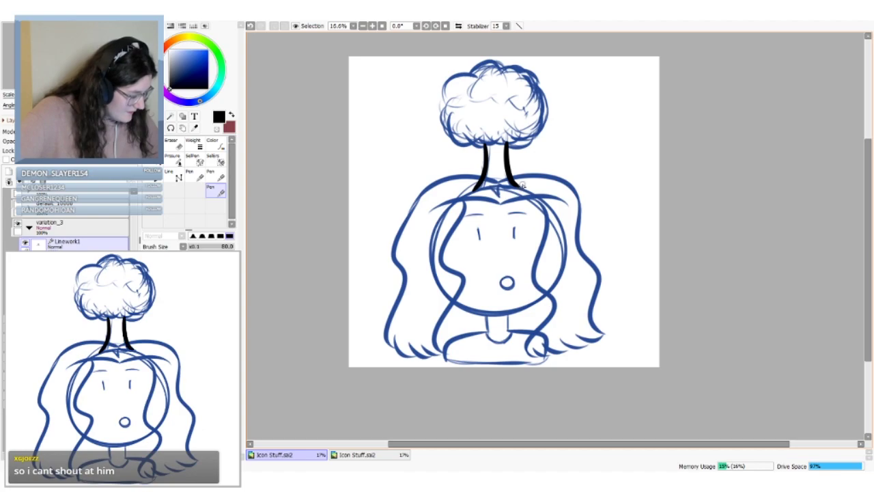
key("ctrl+z")
left_click_drag(507, 142, 520, 188)
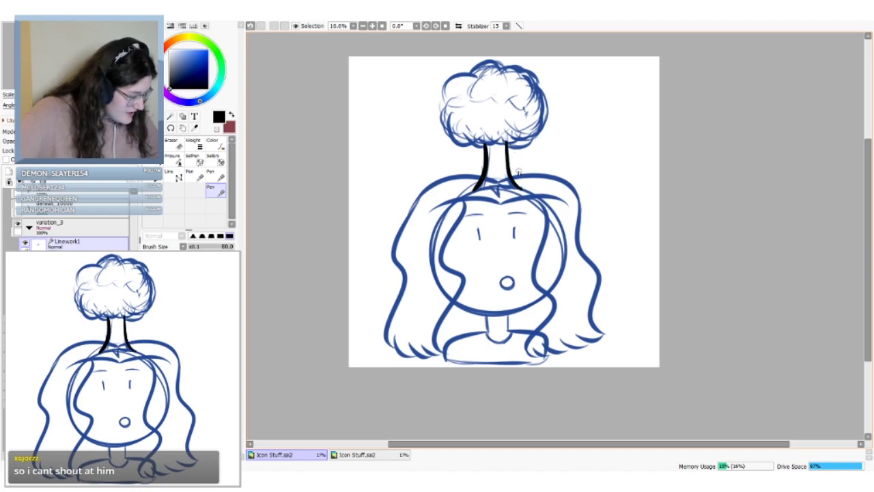
key("ctrl+z")
mouse_move(506, 141)
left_mouse_down()
mouse_move(515, 185)
mouse_move(530, 196)
left_mouse_up()
key("ctrl+z")
key("ctrl+z")
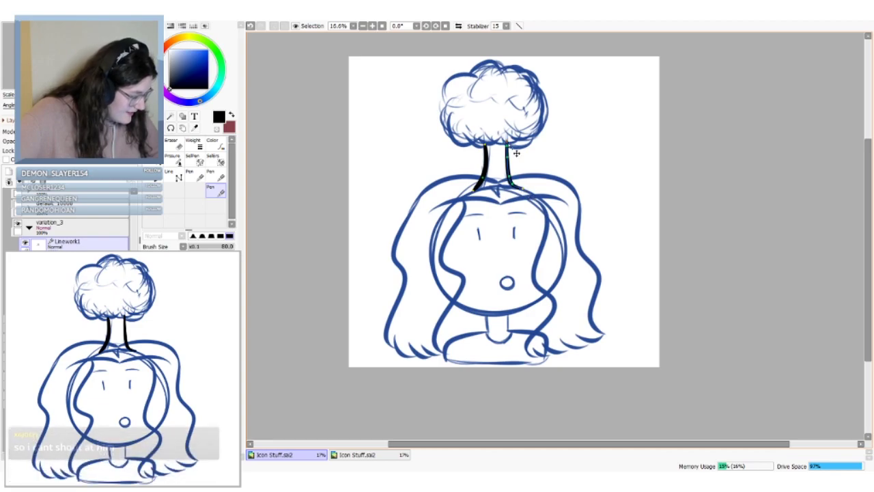
left_click_drag(506, 141, 522, 189)
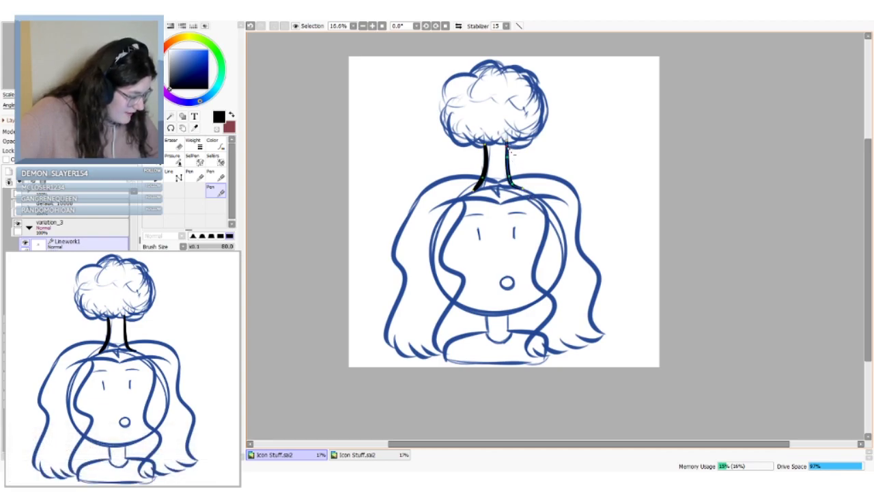
key("ctrl+z")
left_click_drag(506, 141, 522, 189)
key("ctrl+z")
left_click_drag(506, 141, 523, 190)
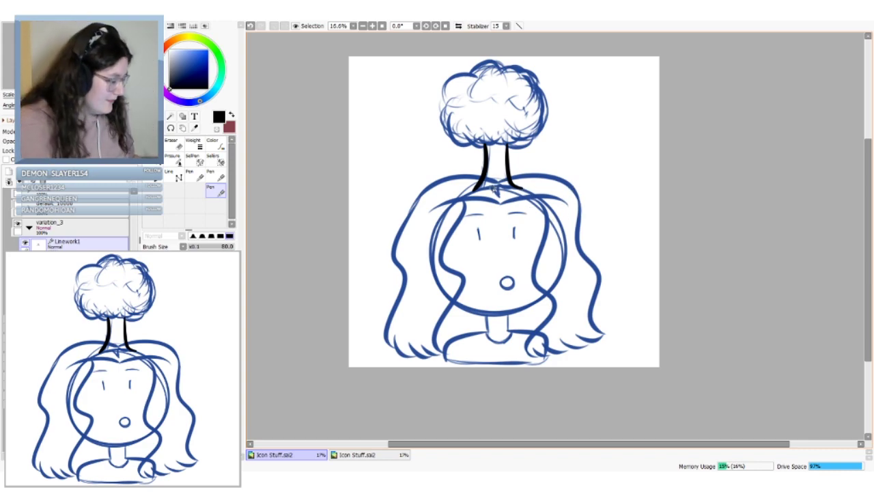
Close the stalk's base with a black zigzag line whose central point reaches down toward the hair parting
mouse_move(474, 191)
left_mouse_down()
mouse_move(521, 188)
mouse_move(488, 185)
mouse_move(495, 182)
left_mouse_up()
key("ctrl+z")
key("ctrl+z")
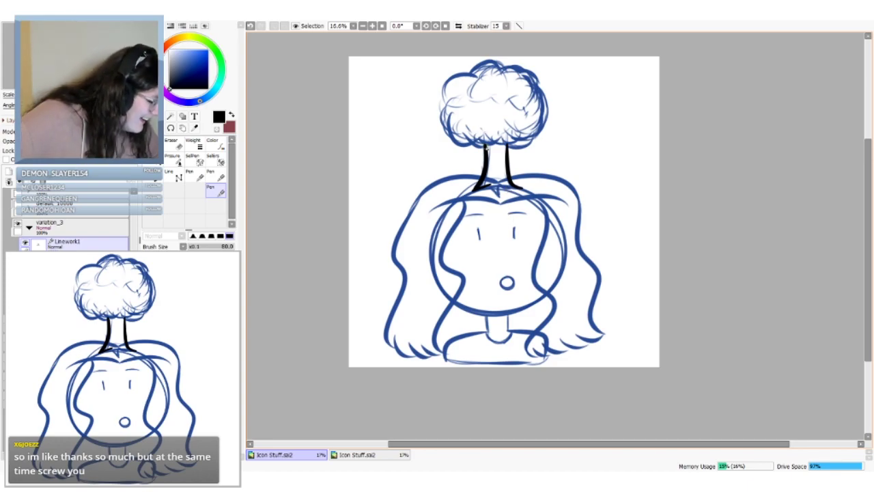
key("minus")
left_click(216, 191)
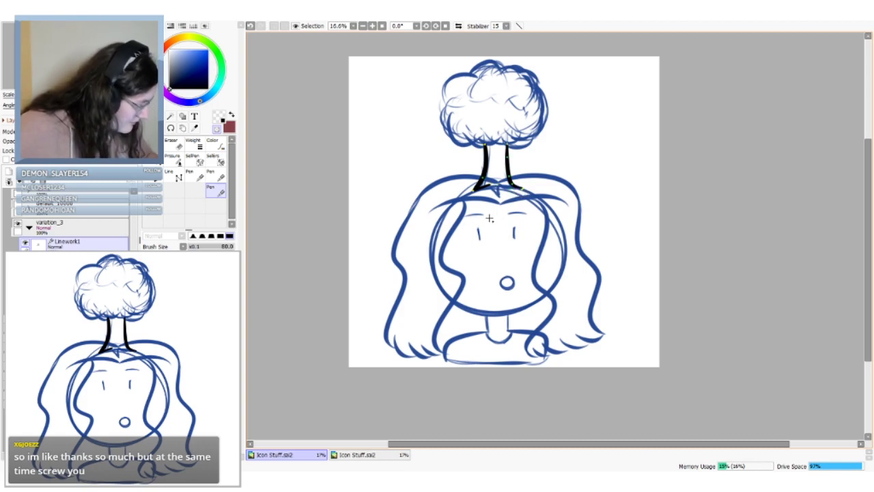
key("ctrl+z")
left_click(217, 129)
mouse_move(507, 164)
left_mouse_down()
mouse_move(503, 184)
mouse_move(522, 191)
mouse_move(500, 196)
left_mouse_up()
key("ctrl+z")
key("ctrl+z")
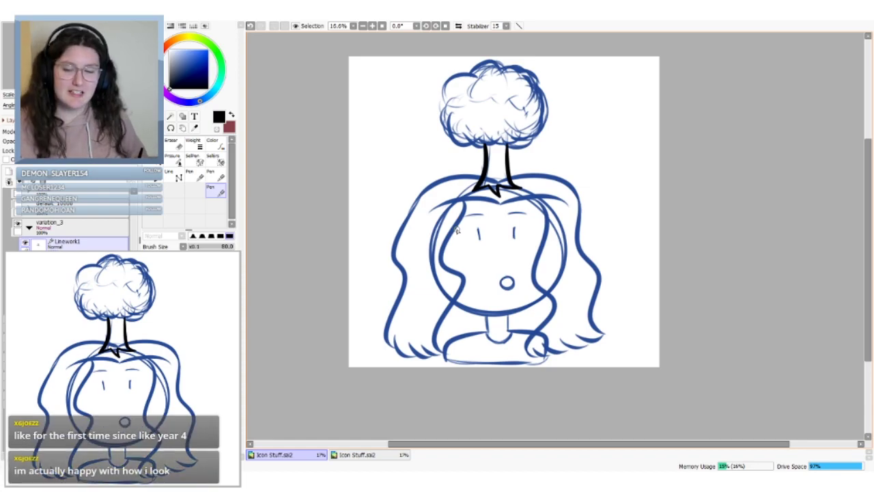
Try the Weight tool on the stalk's line art, raising its size from 50 to 70 and 100
scroll(457, 231, "up", 2)
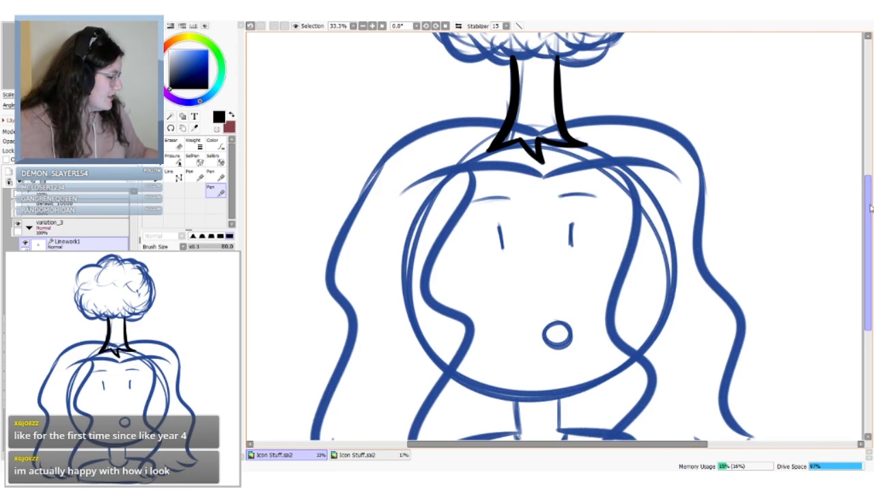
scroll(853, 170, "up", 3)
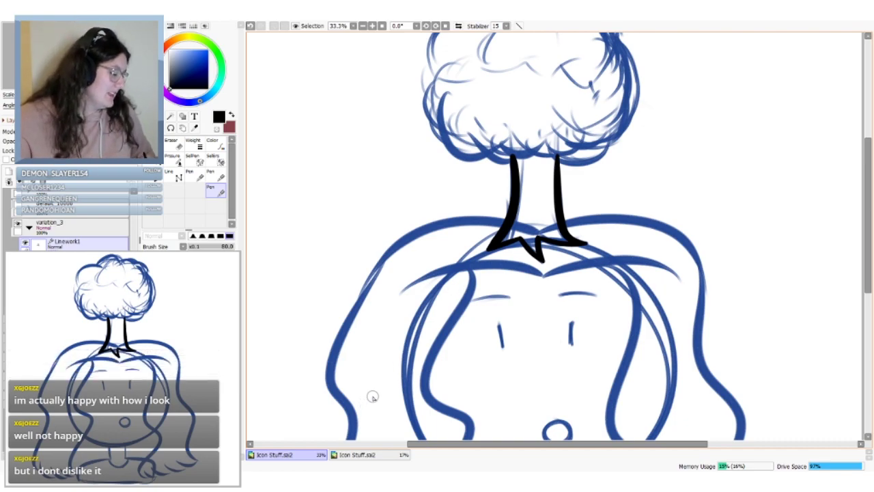
key("ctrl")
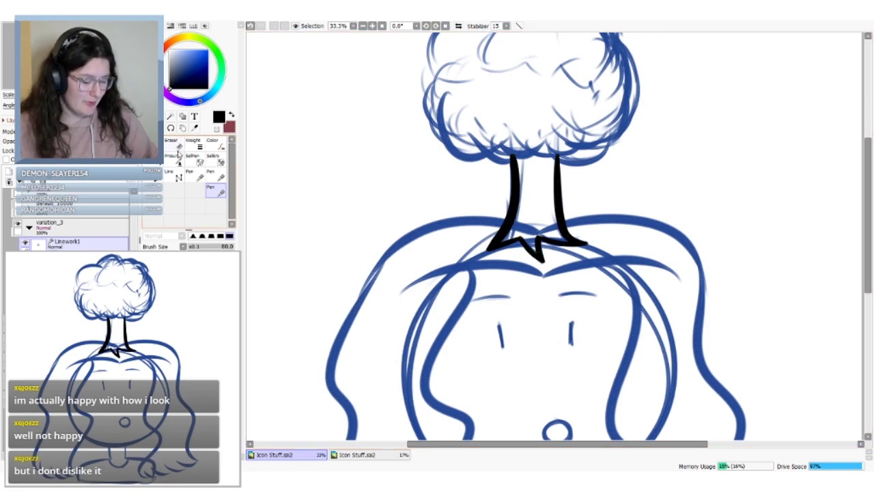
left_click(193, 145)
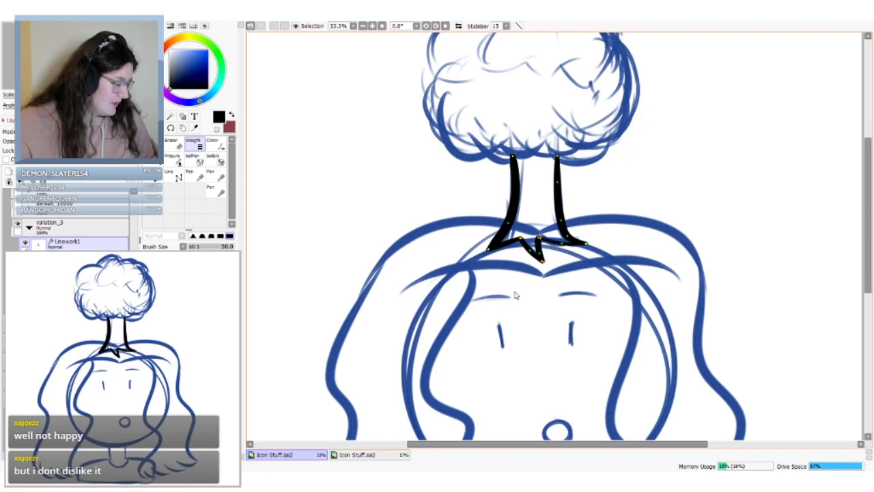
left_click(198, 382)
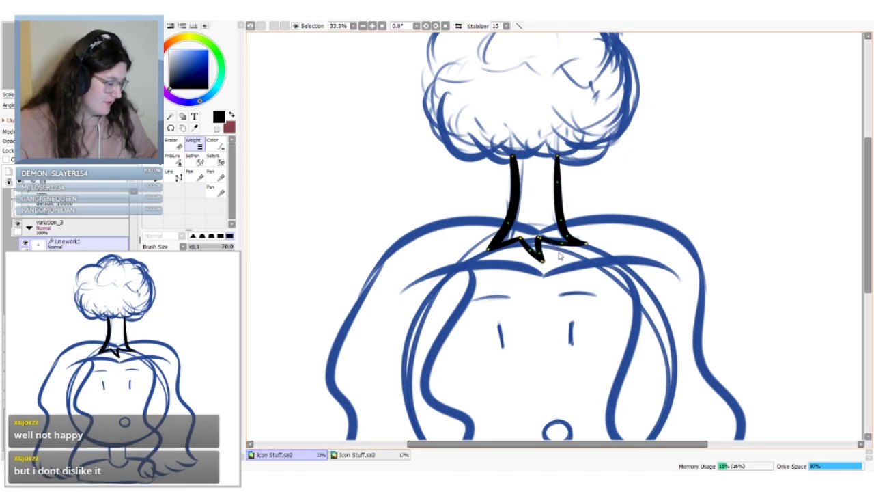
key("bracketright")
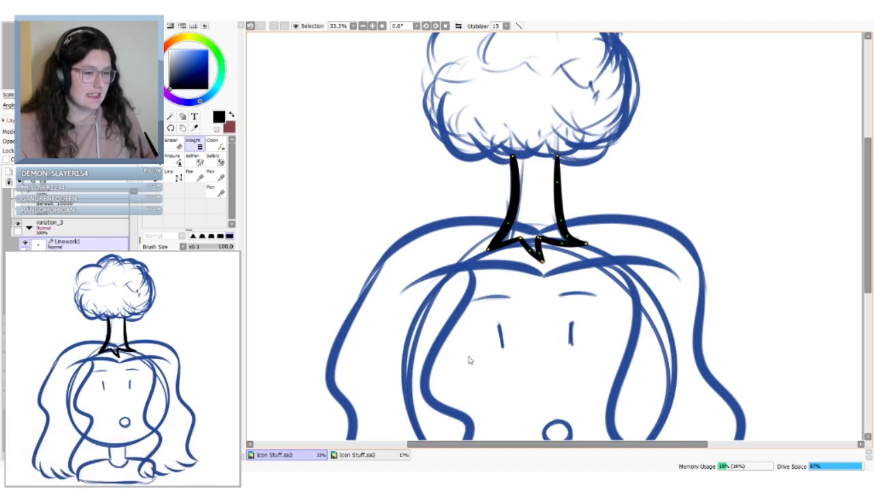
Return to the size 80 Pen and readjust the zigzag line around the central point of the stalk's base
left_click(216, 192)
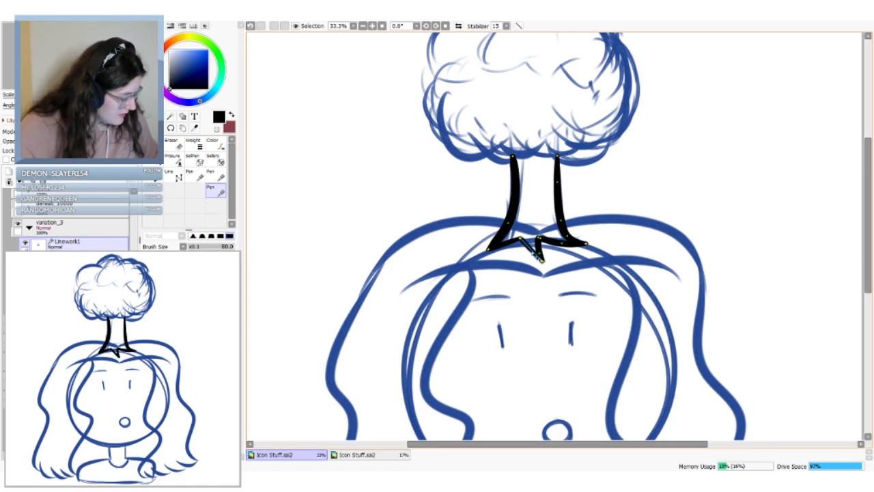
key("ctrl+z")
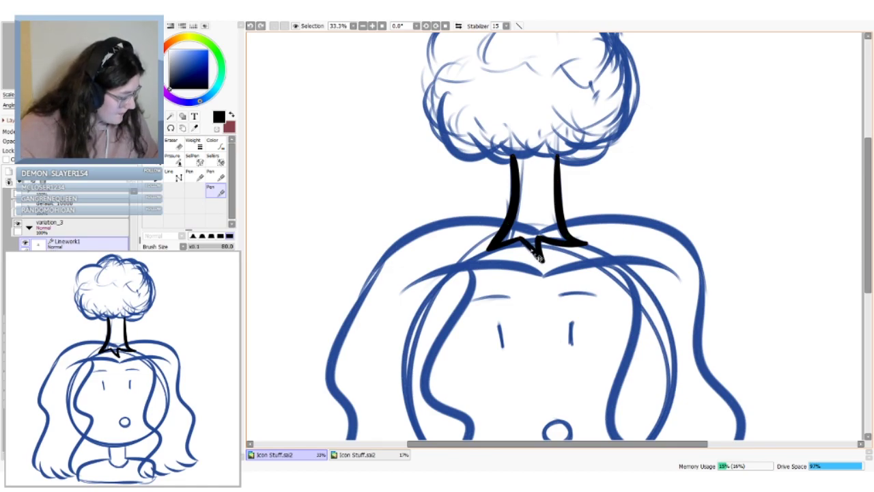
mouse_move(537, 239)
left_mouse_down()
mouse_move(542, 256)
mouse_move(544, 247)
left_mouse_up()
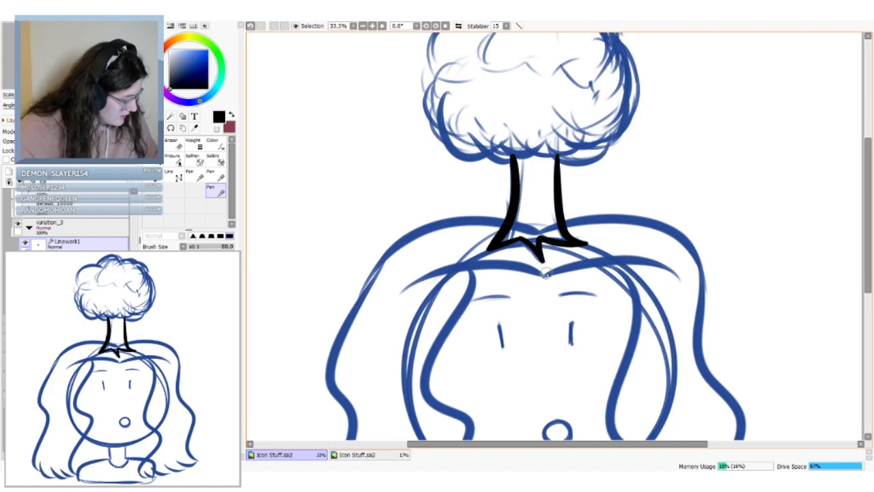
key("ctrl")
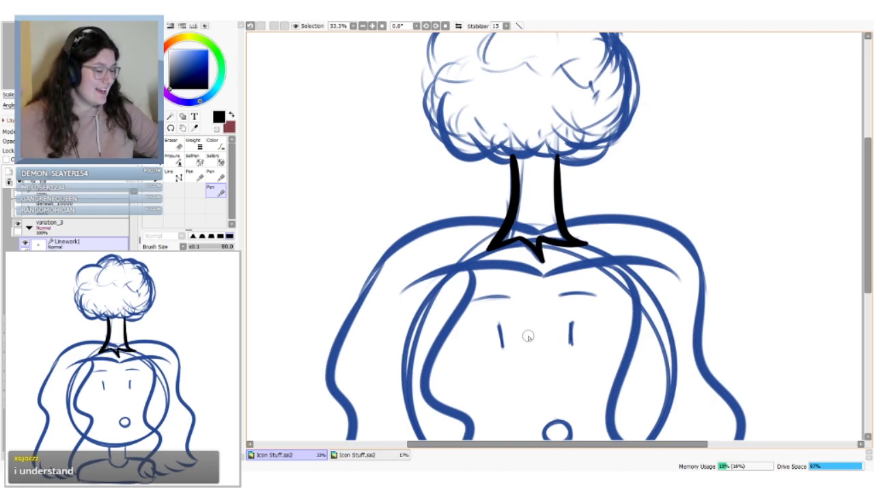
Add a second linework layer to the variation_3 group for the cloud's outline
left_click_drag(858, 176, 858, 166)
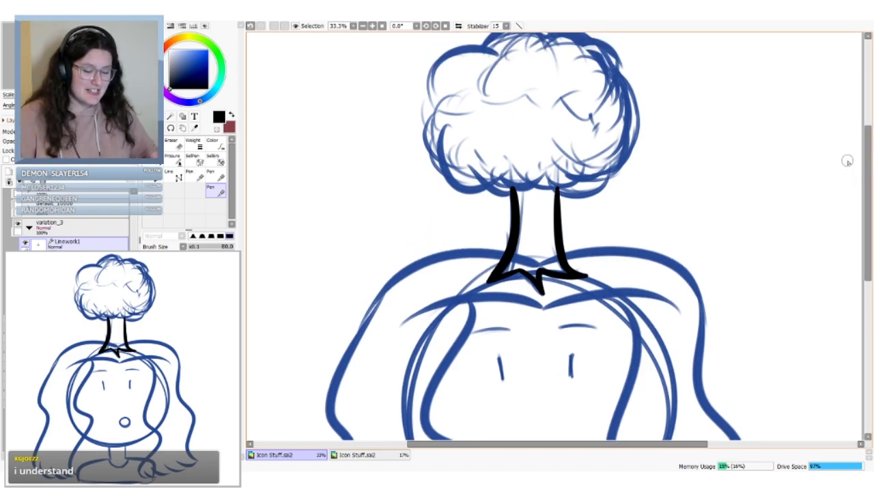
left_click(21, 172)
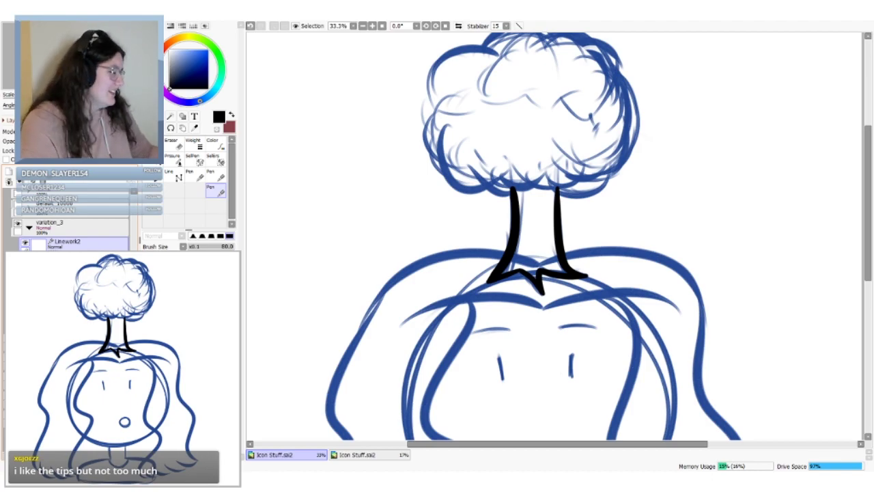
left_click_drag(869, 164, 868, 145)
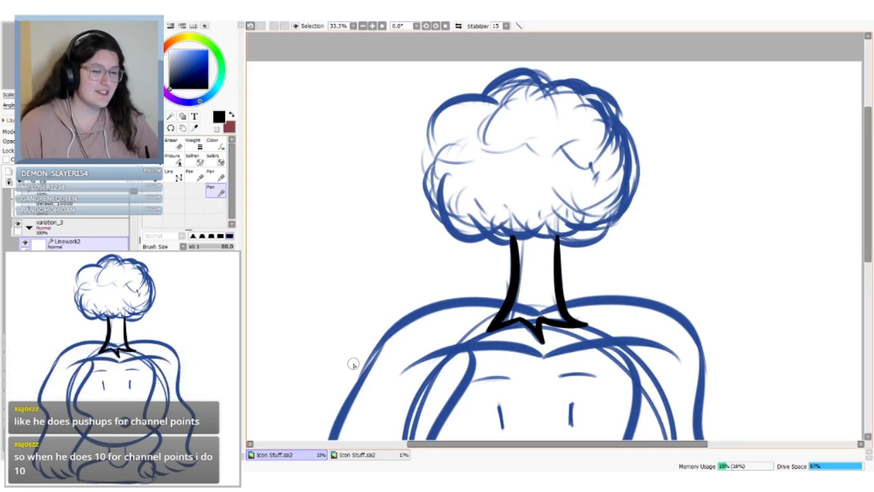
Ink the cloud's middle right, lower right and upper left puffs as thick black arcs, undoing the attempts that miss the shape
left_click_drag(489, 98, 428, 175)
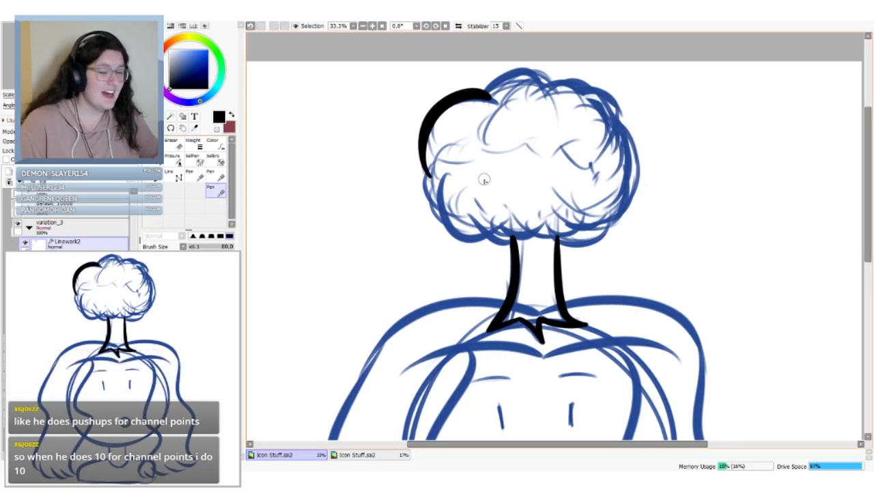
key("ctrl+z")
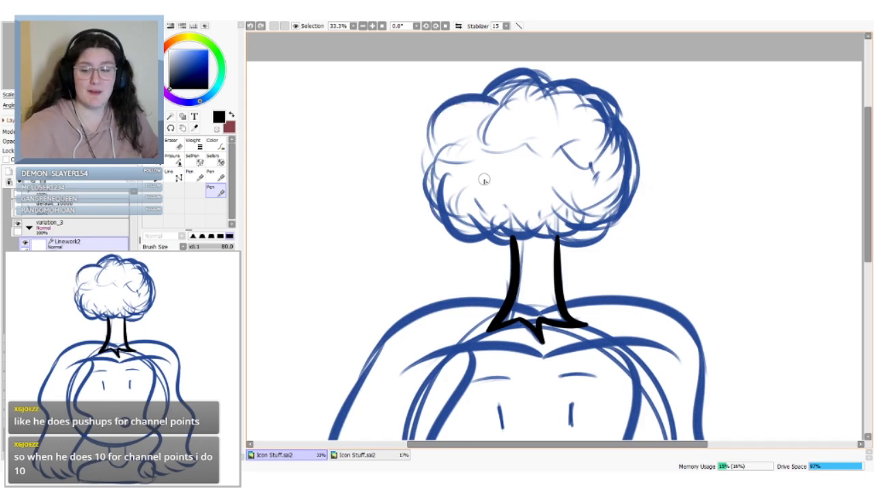
scroll(483, 180, "down", 1)
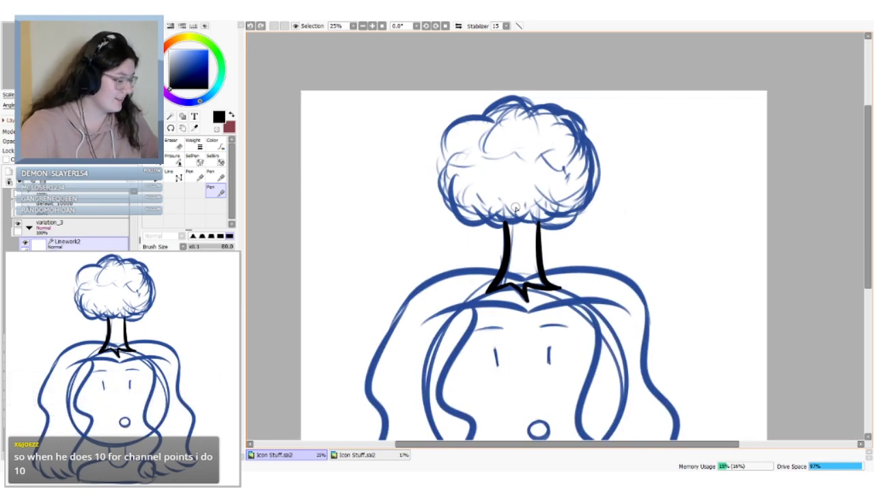
mouse_move(516, 208)
left_mouse_down()
mouse_move(577, 229)
mouse_move(592, 192)
mouse_move(548, 155)
mouse_move(501, 145)
mouse_move(505, 155)
left_mouse_up()
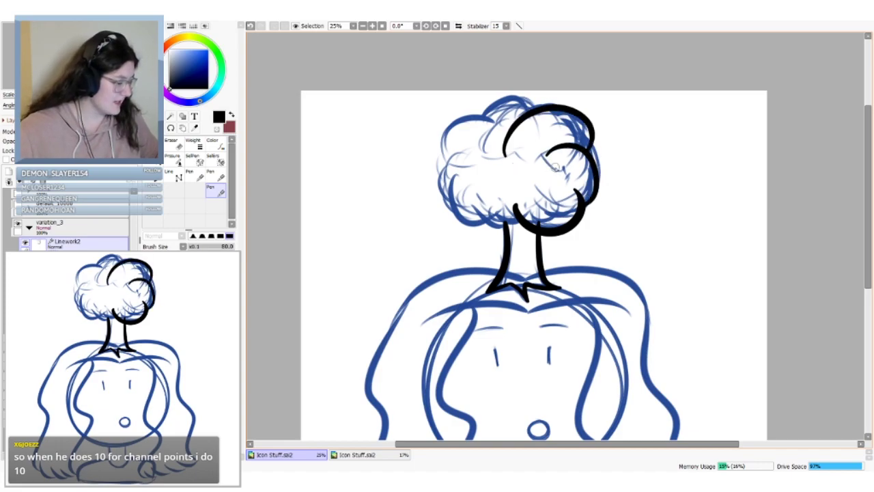
key("ctrl+z")
mouse_move(579, 144)
left_mouse_down()
mouse_move(523, 120)
mouse_move(556, 157)
mouse_move(436, 136)
mouse_move(474, 165)
mouse_move(467, 155)
mouse_move(441, 186)
mouse_move(490, 183)
left_mouse_up()
key("ctrl+z")
key("ctrl+z")
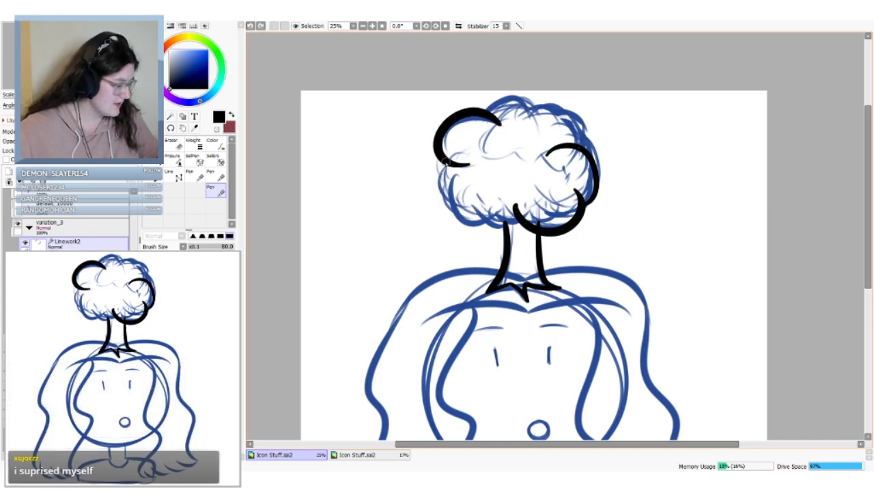
Ink the cloud's lower left puff in black, and try a small puff beneath it beside the stalk
mouse_move(445, 162)
left_mouse_down()
mouse_move(463, 220)
mouse_move(493, 195)
left_mouse_up()
left_click_drag(459, 221, 511, 240)
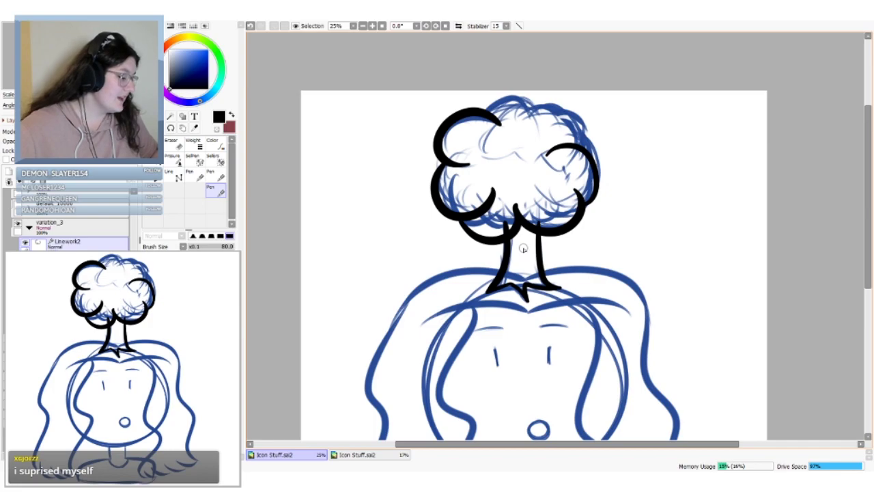
key("ctrl+z")
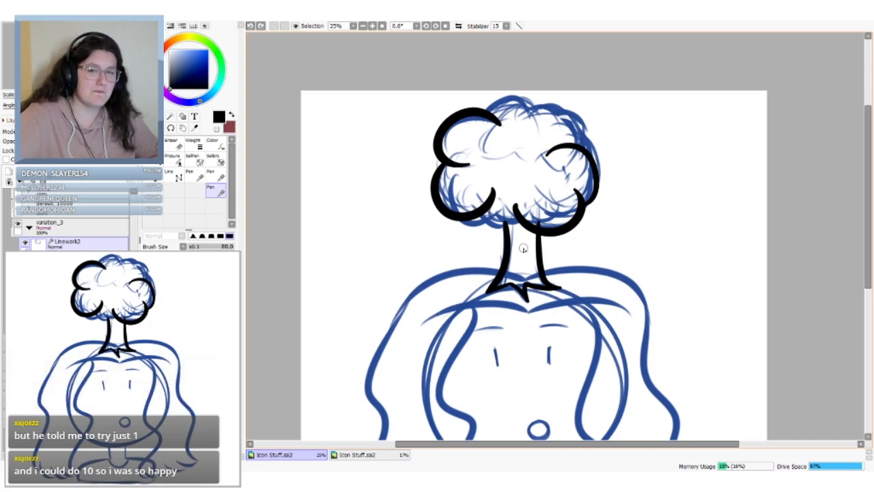
left_click_drag(446, 208, 447, 211)
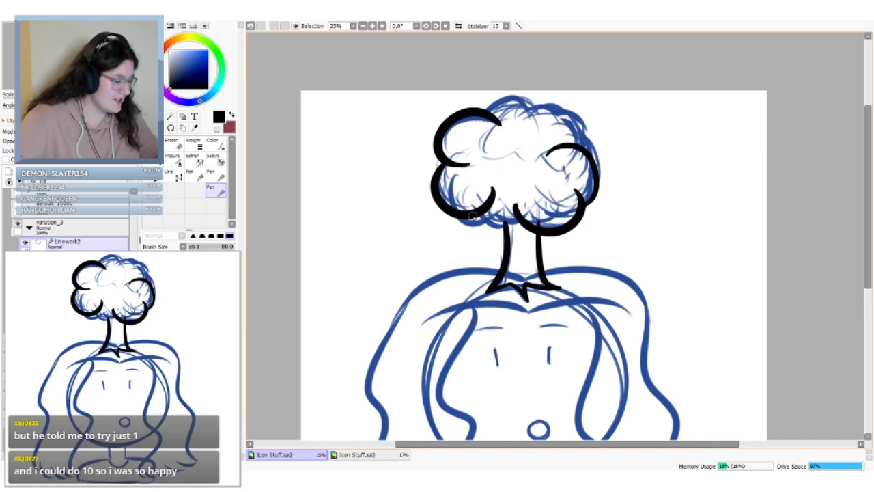
mouse_move(472, 216)
left_mouse_down()
mouse_move(502, 233)
mouse_move(520, 209)
mouse_move(490, 249)
mouse_move(522, 217)
left_mouse_up()
key("ctrl+z")
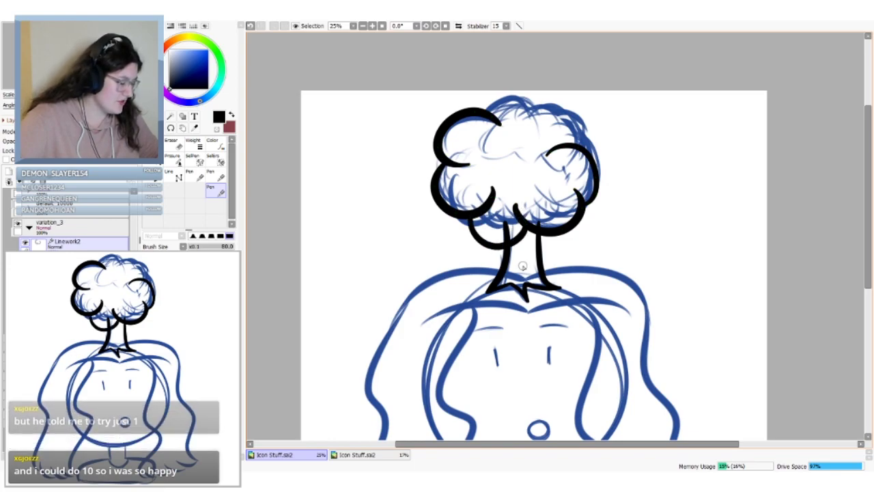
key("ctrl+z")
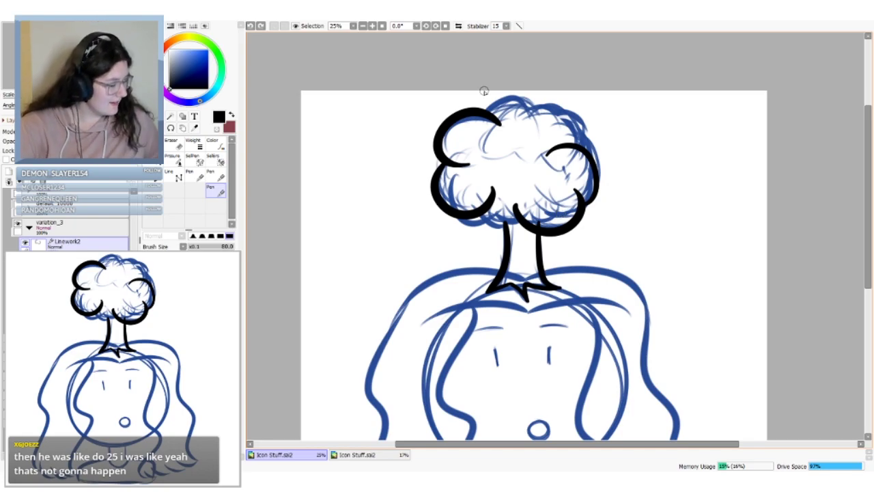
Ink the cloud's large top puff and a small underside puff that meets the left side of the stalk
mouse_move(497, 121)
left_mouse_down()
mouse_move(499, 107)
mouse_move(564, 136)
left_mouse_up()
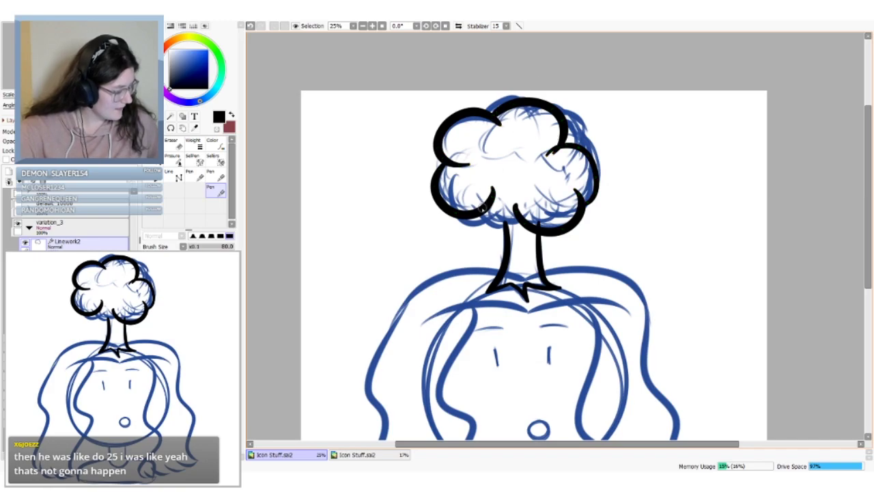
mouse_move(482, 209)
left_mouse_down()
mouse_move(493, 231)
mouse_move(531, 216)
left_mouse_up()
key("ctrl+z")
left_click_drag(477, 217, 519, 218)
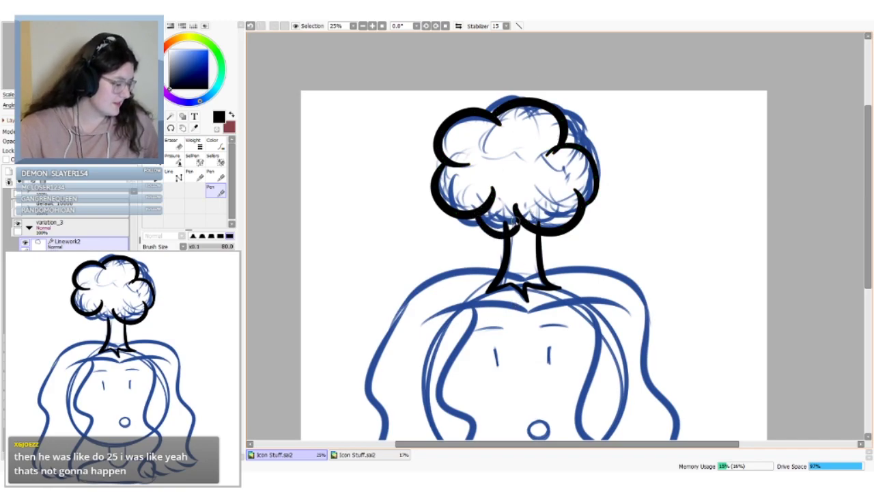
Undo all the inked puffs of the tree crown, along with the retried arcs on its underside
key("ctrl+z")
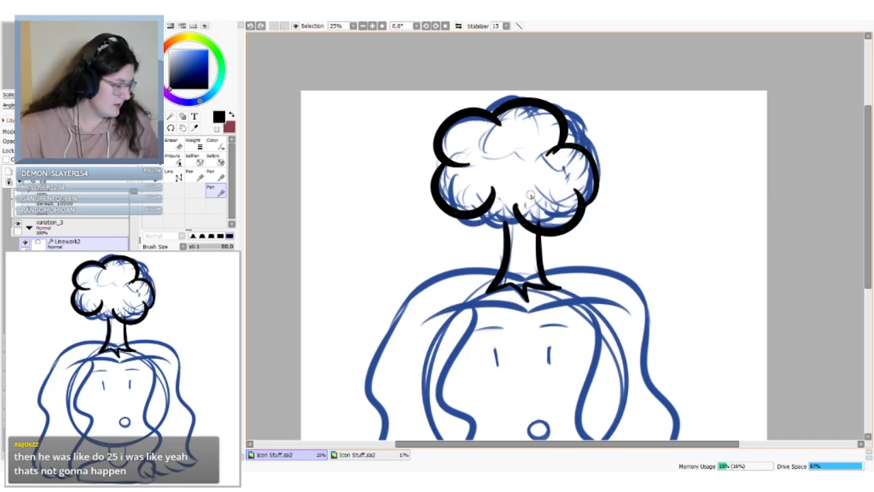
left_click_drag(509, 211, 499, 232)
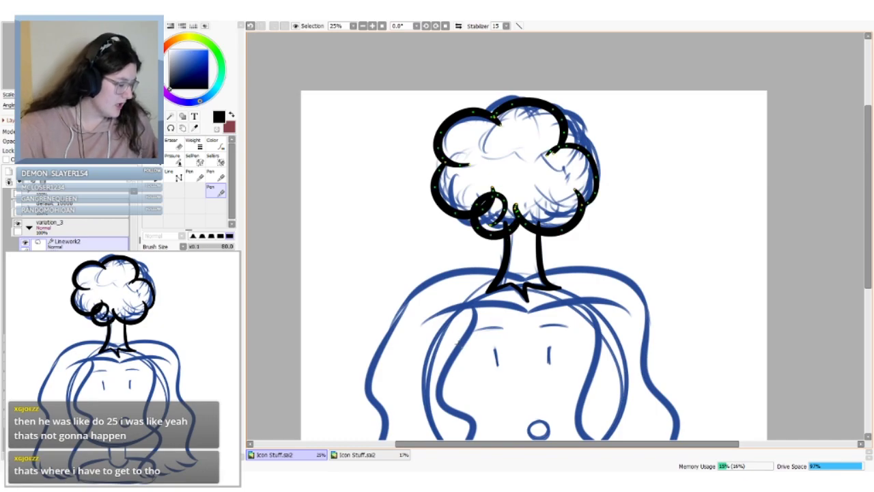
key("ctrl+z")
key("ctrl+z")
key("ctrl+z")
key("ctrl+z")
key("ctrl+z")
key("ctrl+z")
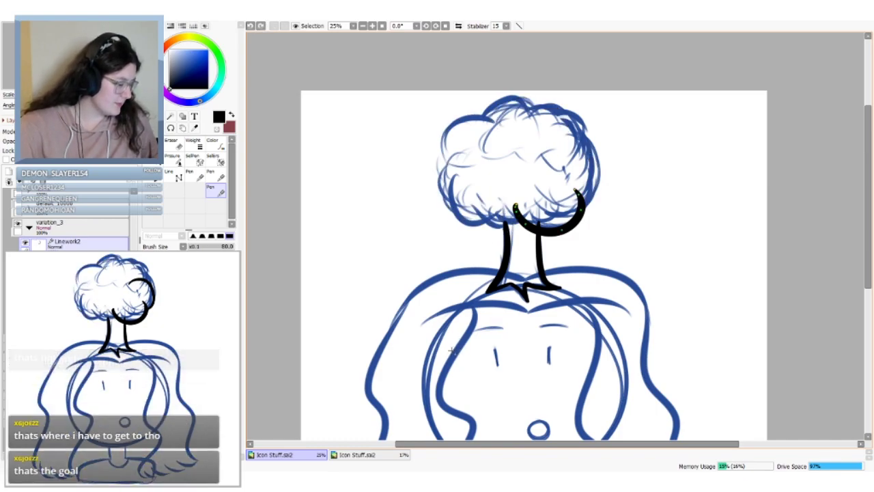
mouse_move(508, 218)
left_mouse_down()
mouse_move(563, 215)
mouse_move(591, 171)
mouse_move(566, 121)
mouse_move(553, 132)
mouse_move(497, 108)
mouse_move(448, 125)
mouse_move(460, 199)
mouse_move(448, 216)
mouse_move(483, 230)
mouse_move(536, 229)
left_mouse_up()
key("ctrl+z")
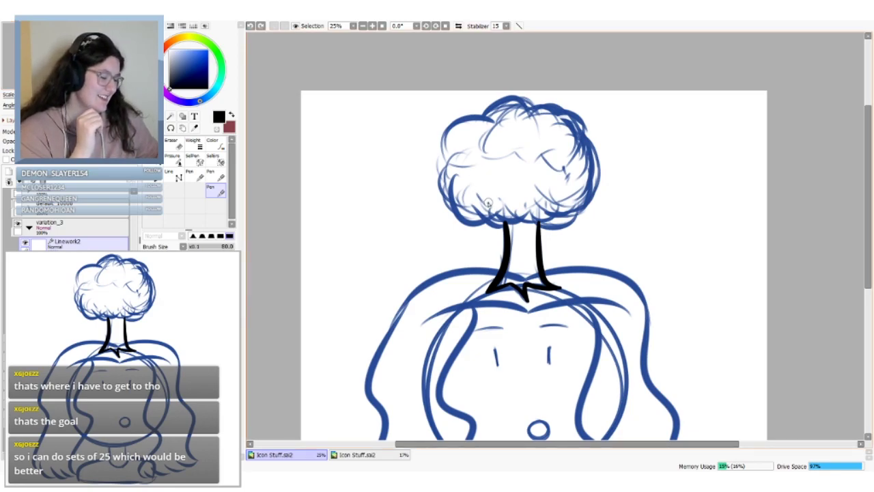
Ink the crown's right side in black from the trunk up to the upper right as one line with an inward curl
mouse_move(483, 200)
left_mouse_down()
mouse_move(498, 243)
mouse_move(529, 205)
left_mouse_up()
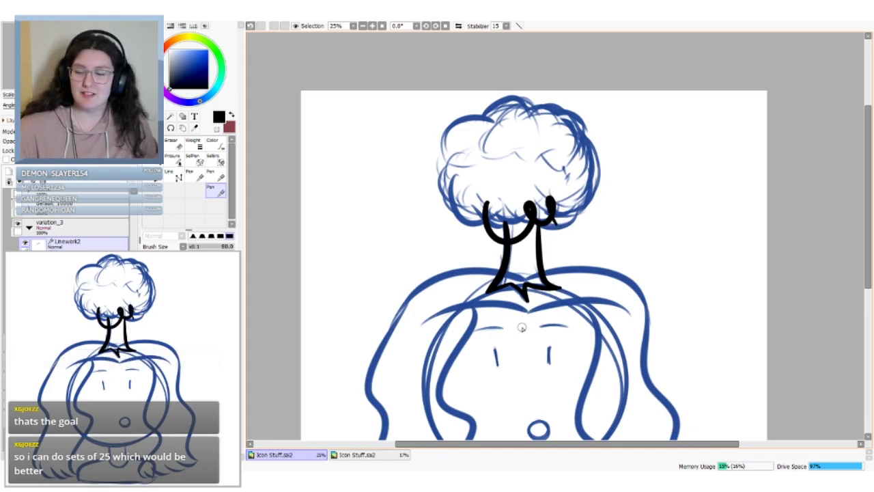
key("ctrl+z")
mouse_move(522, 224)
left_mouse_down()
mouse_move(577, 180)
mouse_move(565, 183)
mouse_move(548, 125)
left_mouse_up()
key("ctrl+z")
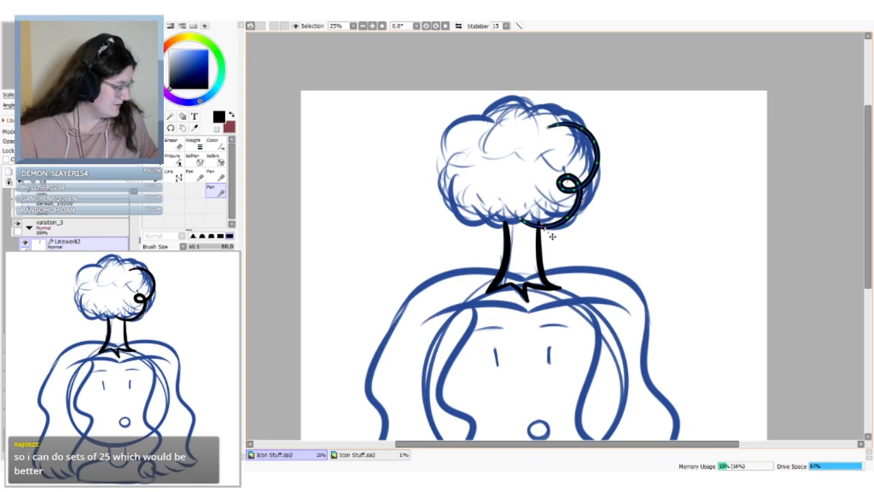
key("ctrl+y")
key("ctrl+z")
key("ctrl+y")
key("ctrl+z")
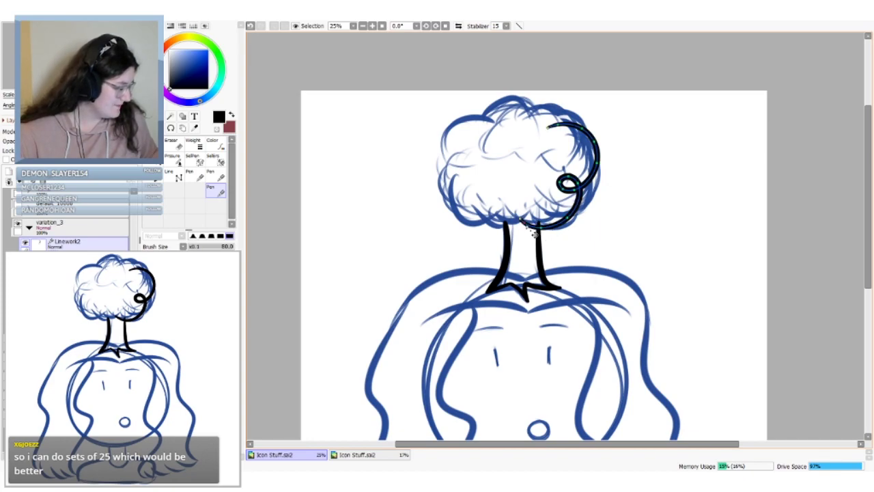
key("ctrl+y")
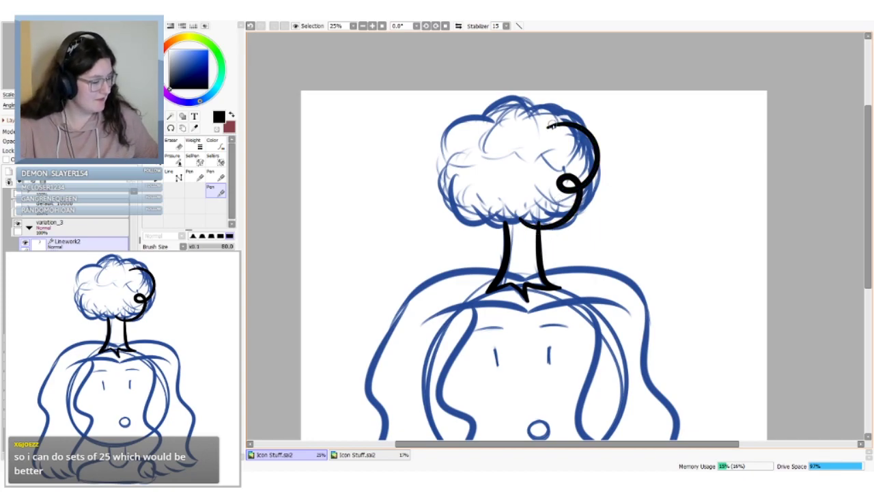
Ink the crown's top, left side and underside with curls at the upper left and above the trunk, closing the outline
mouse_move(550, 122)
left_mouse_down()
mouse_move(529, 132)
mouse_move(541, 114)
mouse_move(461, 145)
left_mouse_up()
key("ctrl+z")
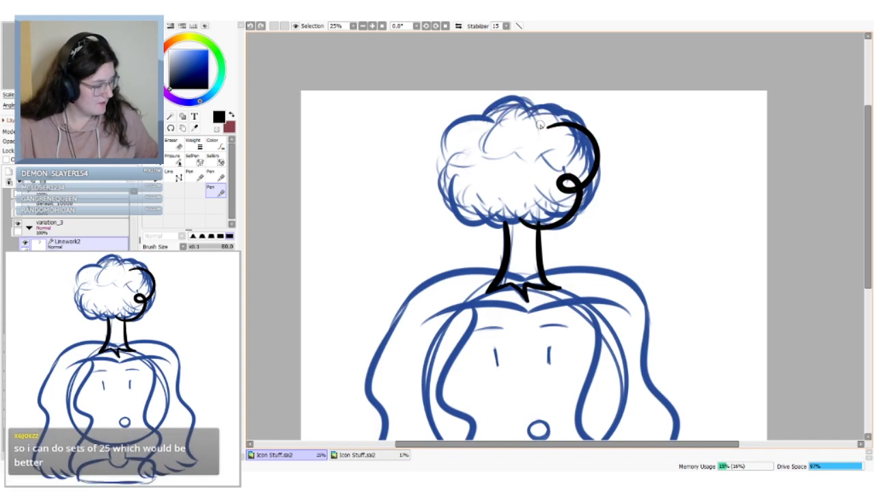
mouse_move(550, 125)
left_mouse_down()
mouse_move(495, 108)
mouse_move(438, 155)
mouse_move(448, 183)
left_mouse_up()
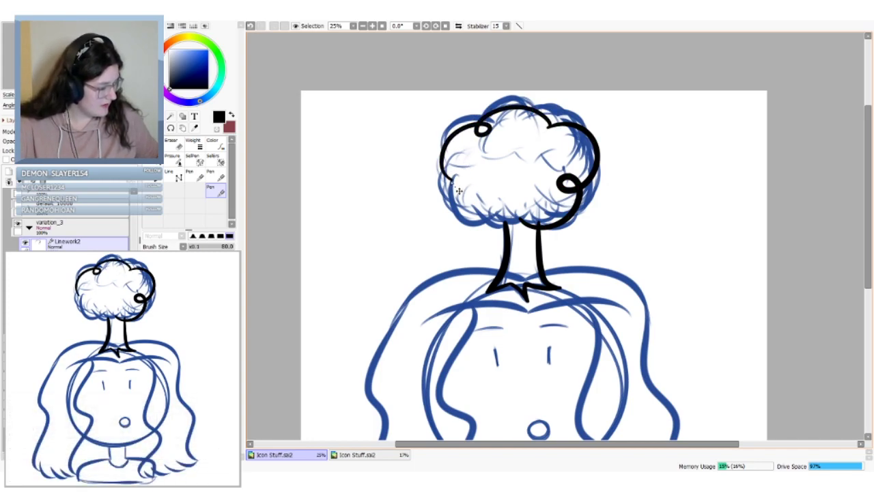
mouse_move(449, 177)
left_mouse_down()
mouse_move(439, 202)
mouse_move(487, 202)
mouse_move(545, 230)
left_mouse_up()
key("ctrl+z")
mouse_move(450, 179)
left_mouse_down()
mouse_move(445, 214)
mouse_move(522, 202)
mouse_move(535, 227)
left_mouse_up()
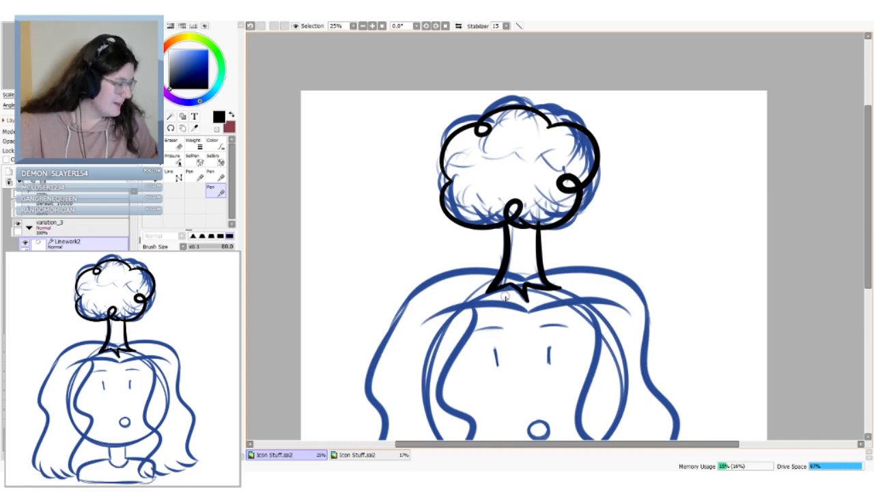
Hide the blue sketch and transform the crown's outline, shifting it slightly right and up over the trunk
left_click(25, 261)
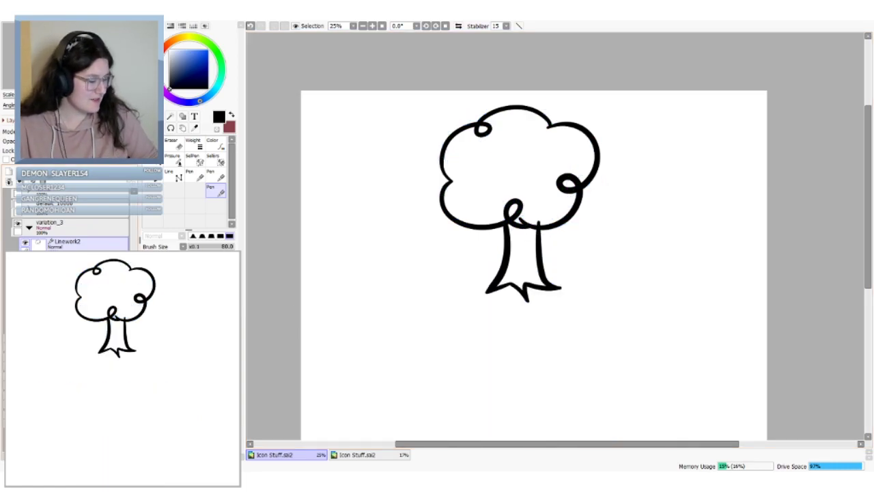
key("ctrl")
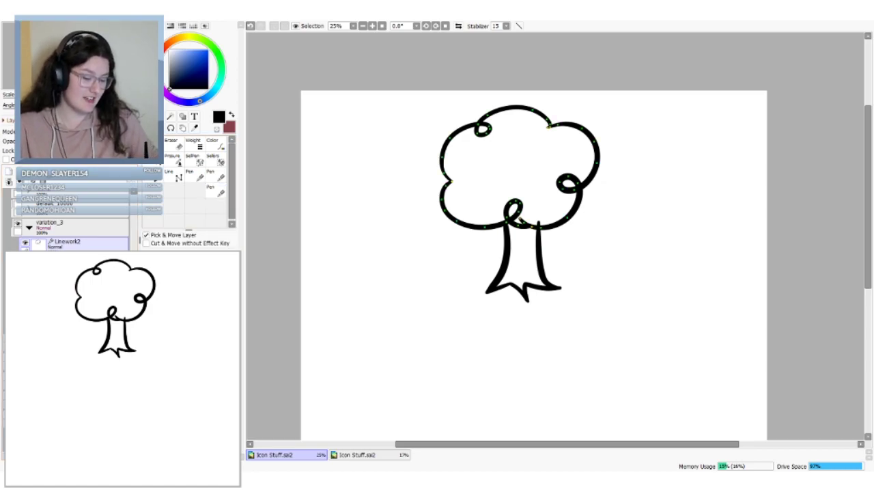
key("ctrl+t")
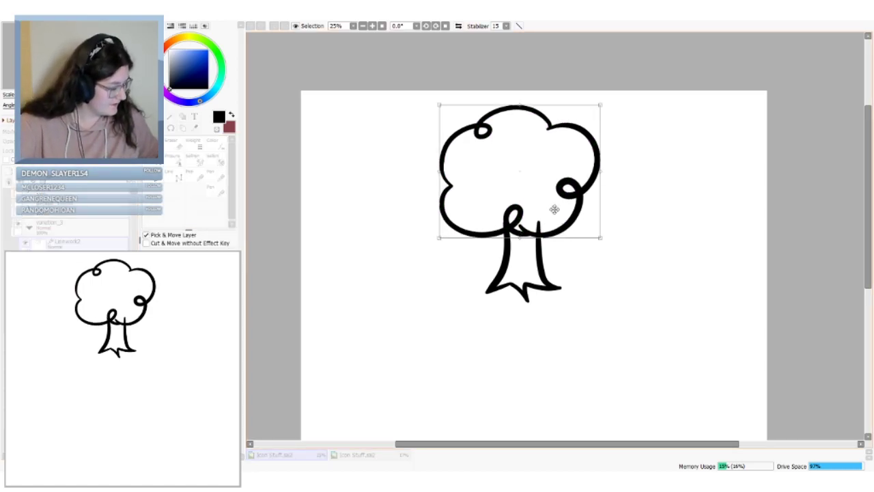
left_click_drag(554, 208, 563, 206)
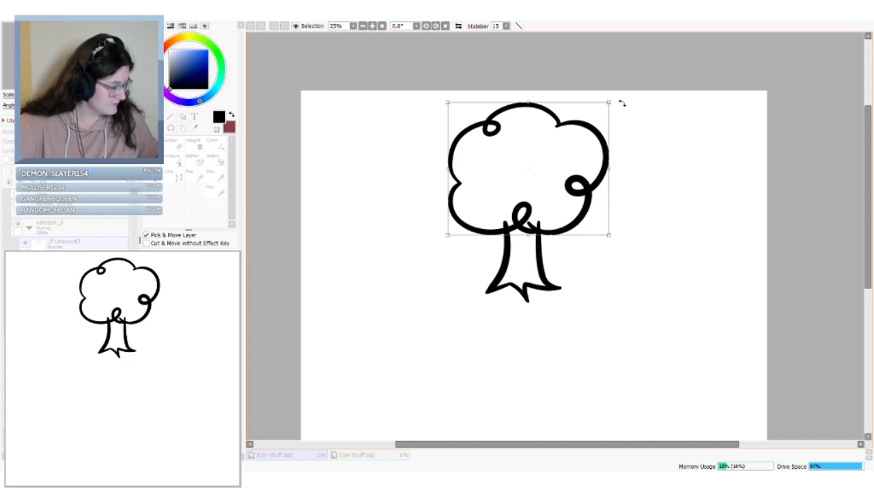
left_click_drag(628, 100, 570, 205)
key("Return")
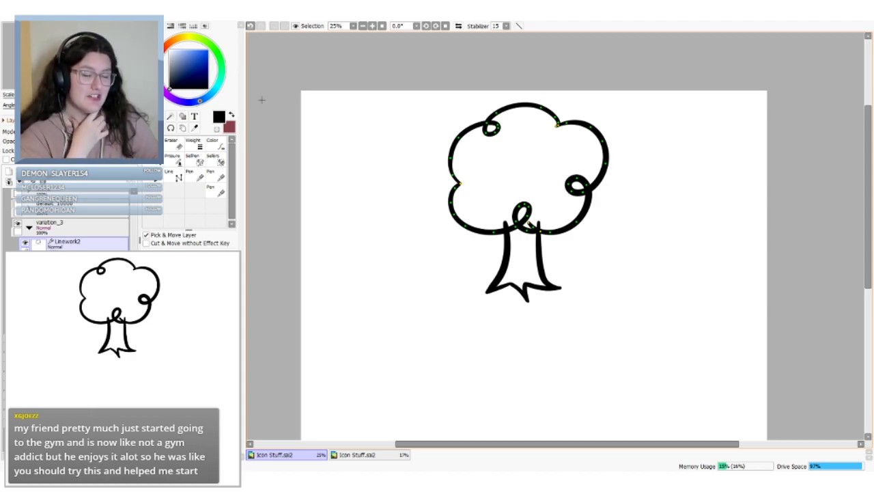
Lower the upper ends of the trunk's two side lines so they meet the crown's lower edge
left_click(74, 260)
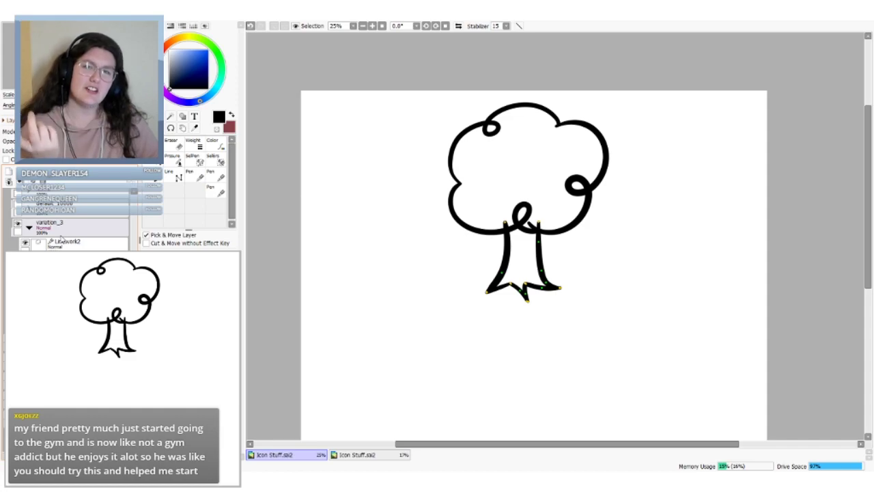
left_click(213, 189)
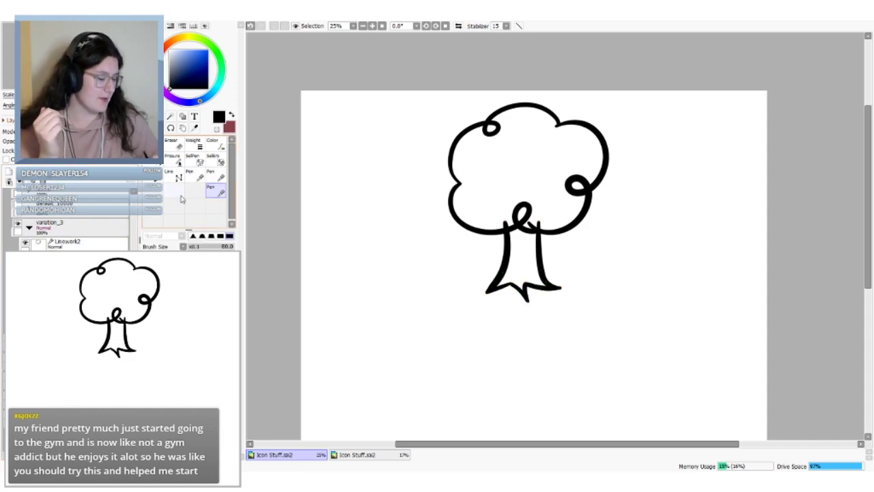
left_click_drag(506, 224, 540, 234)
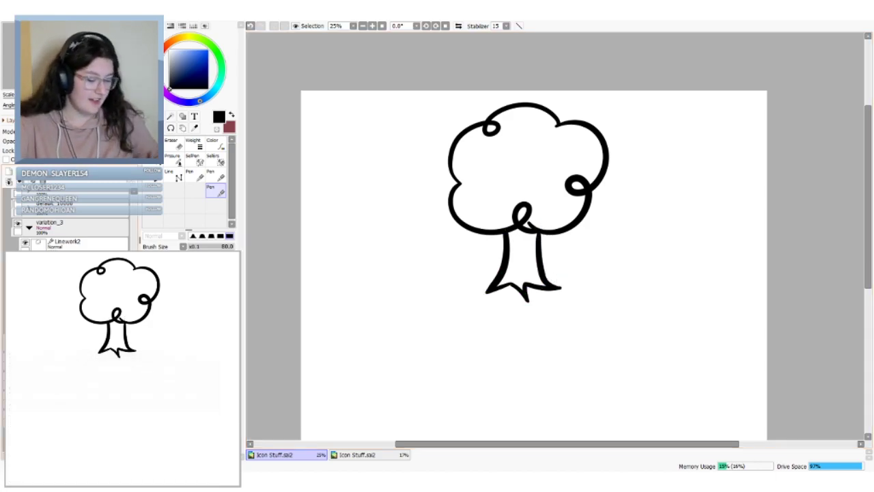
Merge the crown's Linework2 layer into the trunk's linework layer and rename the merged layer Tree
left_click(106, 241)
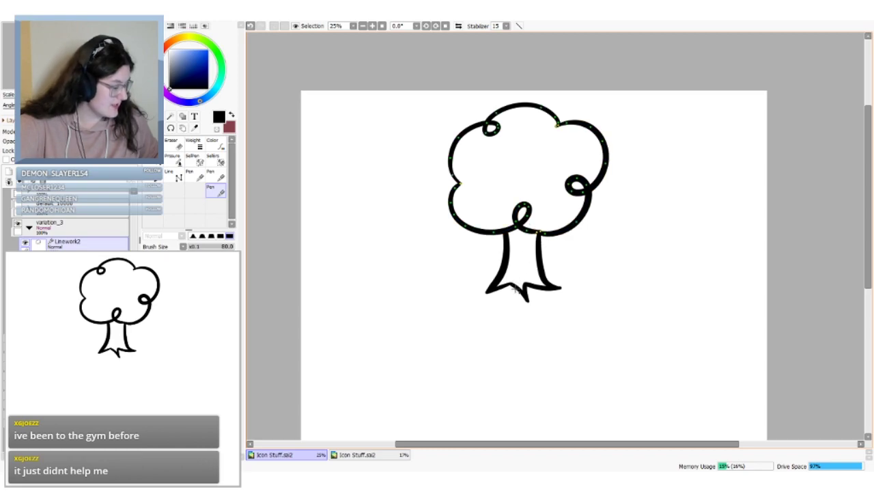
key("ctrl+z")
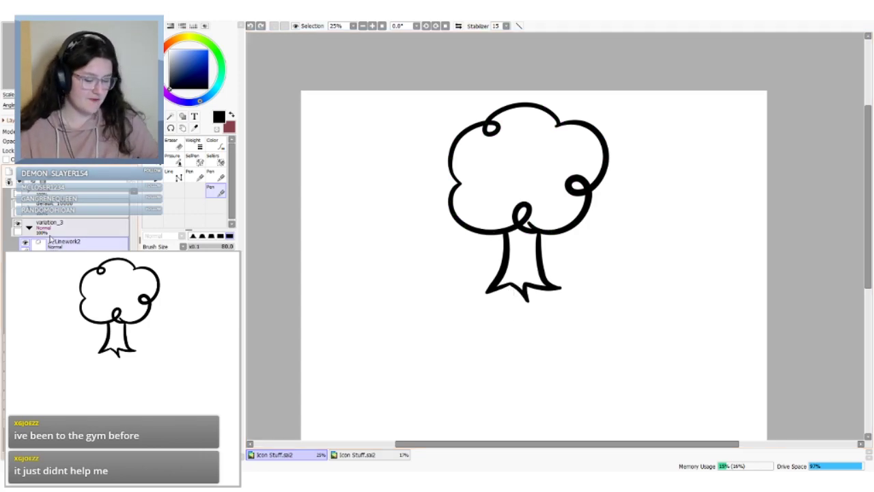
left_click(20, 180)
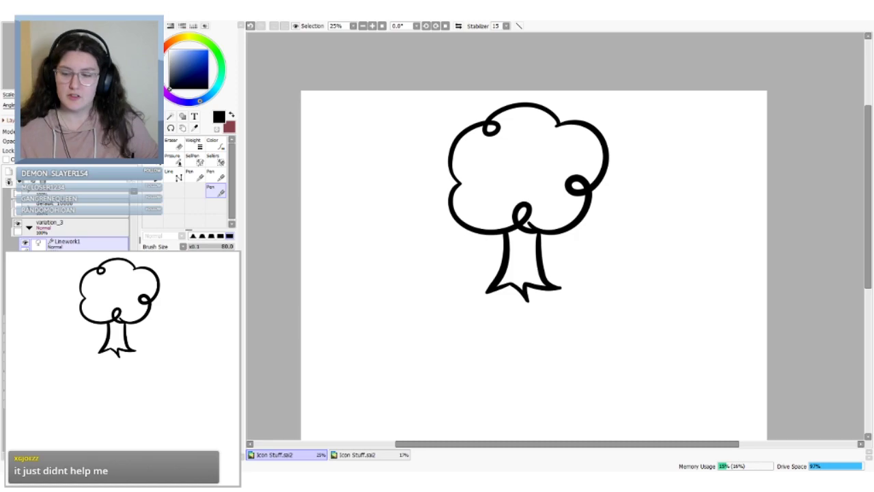
type("Tree")
key("Return")
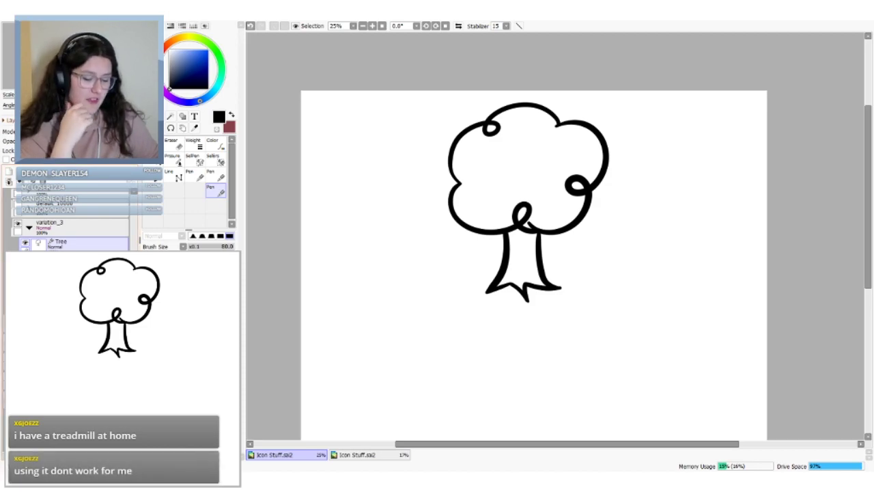
Show the blue sketch again and switch to the linework Pen on a layer below Tree
left_click(68, 265)
left_click(25, 262)
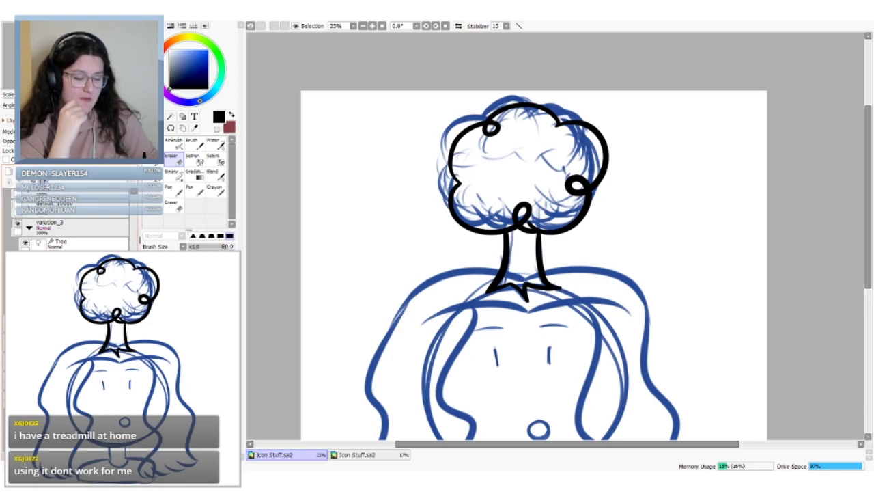
key("n")
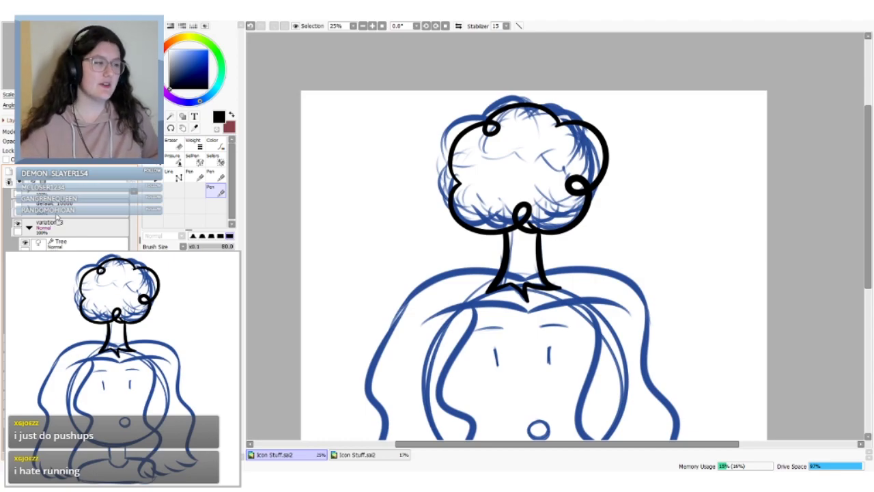
Ink the fringe's right arc in black from the centre parting, and adjust its thickness and end points
left_click_drag(869, 187, 871, 244)
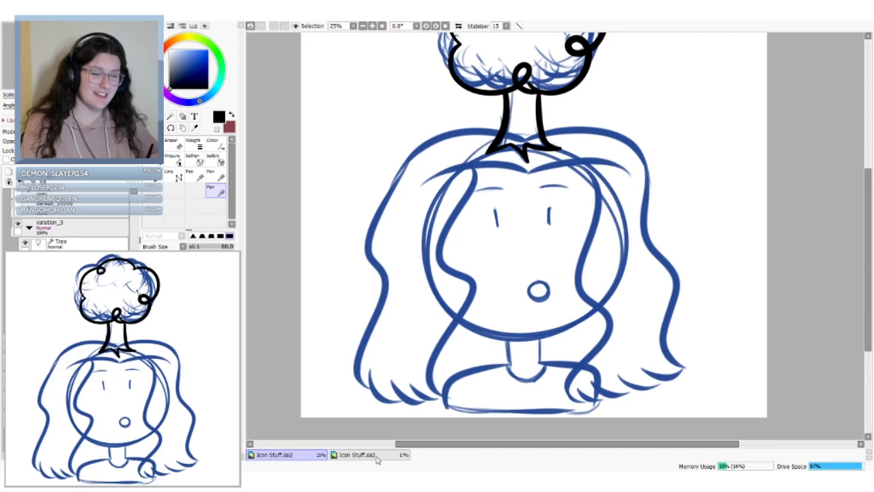
left_click_drag(527, 175, 620, 163)
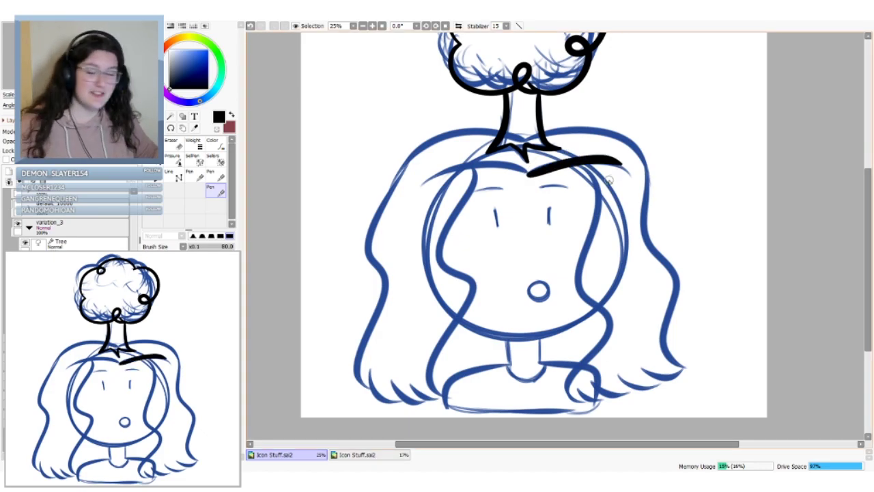
key("ctrl+z")
left_click_drag(529, 176, 607, 163)
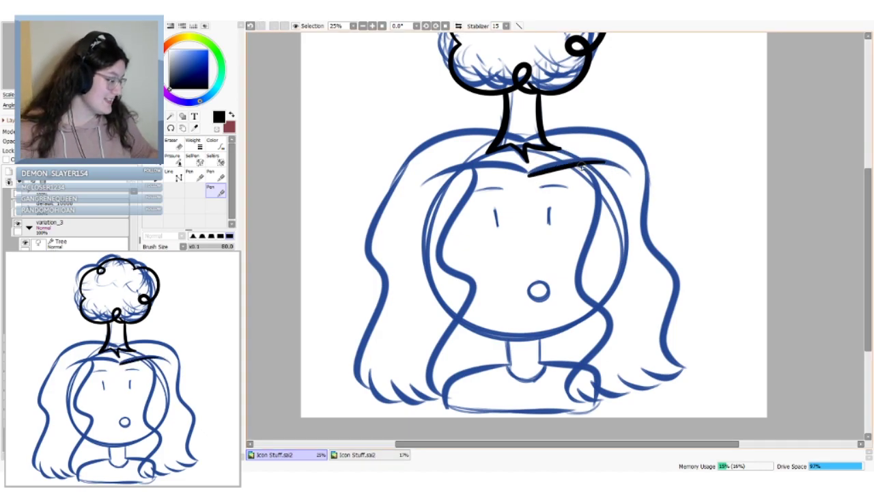
key("ctrl+z")
mouse_move(529, 177)
left_mouse_down()
mouse_move(619, 166)
mouse_move(602, 163)
left_mouse_up()
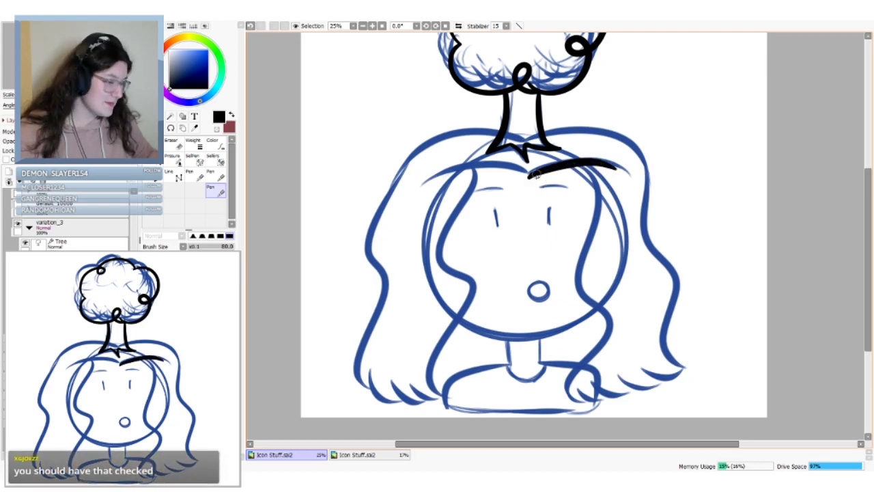
mouse_move(528, 176)
left_mouse_down()
mouse_move(617, 164)
mouse_move(574, 161)
left_mouse_up()
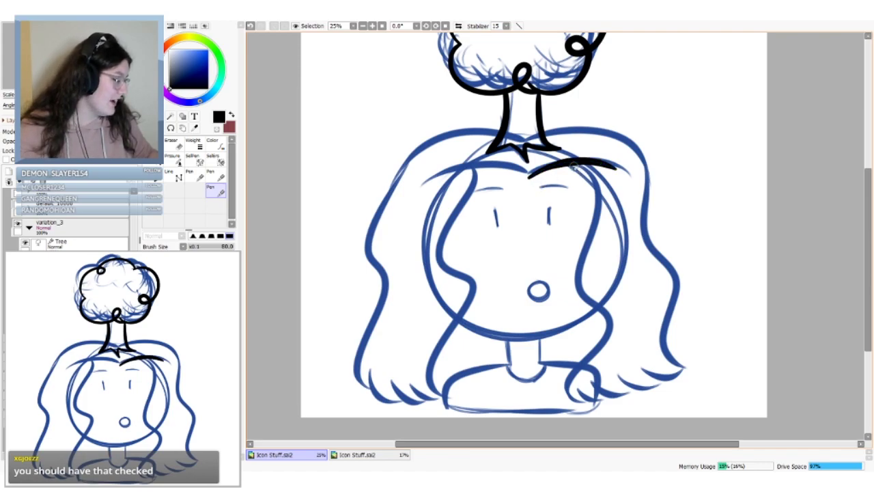
left_click_drag(528, 177, 541, 170, "ctrl")
left_click_drag(610, 165, 609, 172, "ctrl")
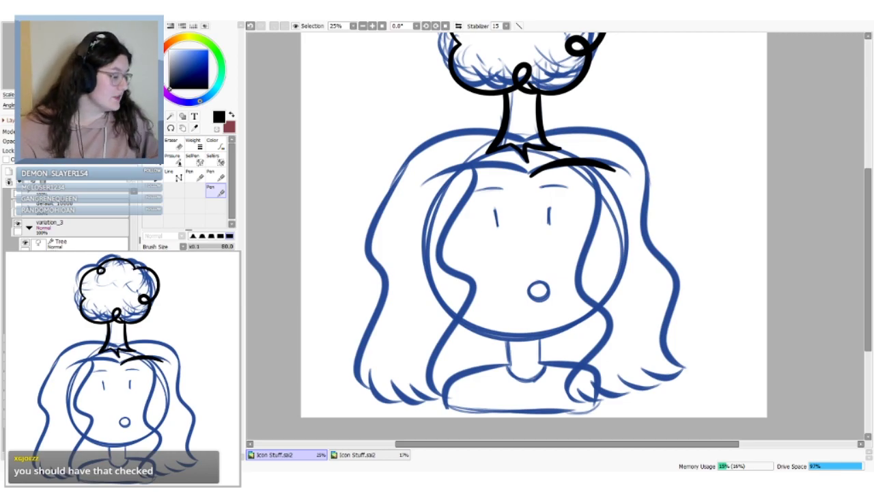
left_click_drag(531, 176, 529, 176)
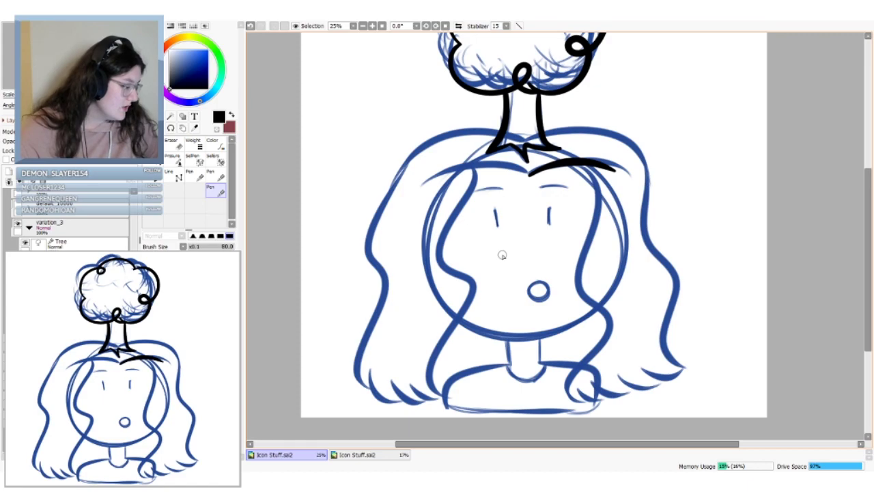
Ink the fringe's left arc from the centre parting outward, undoing the attempts that miss the sketched curve
left_click_drag(538, 171, 441, 176)
key("ctrl+z")
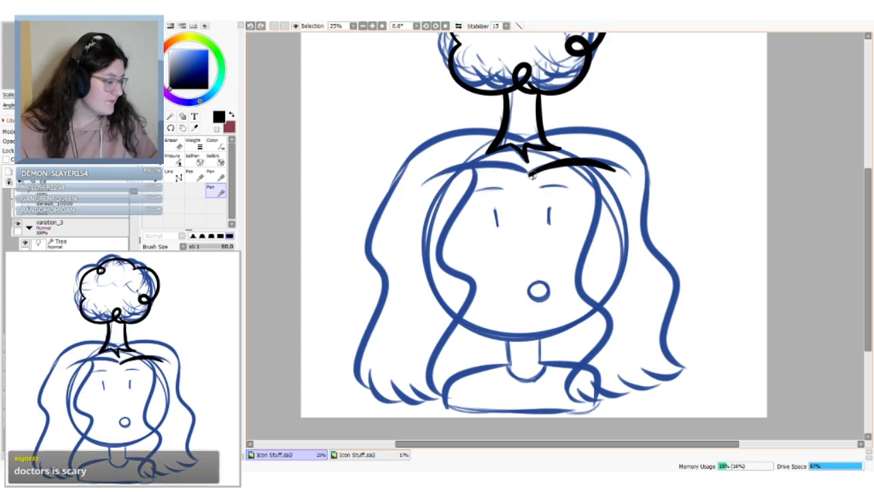
key("ctrl+y")
mouse_move(529, 175)
left_mouse_down()
mouse_move(445, 175)
mouse_move(428, 184)
left_mouse_up()
key("ctrl+z")
left_click_drag(529, 176, 437, 170)
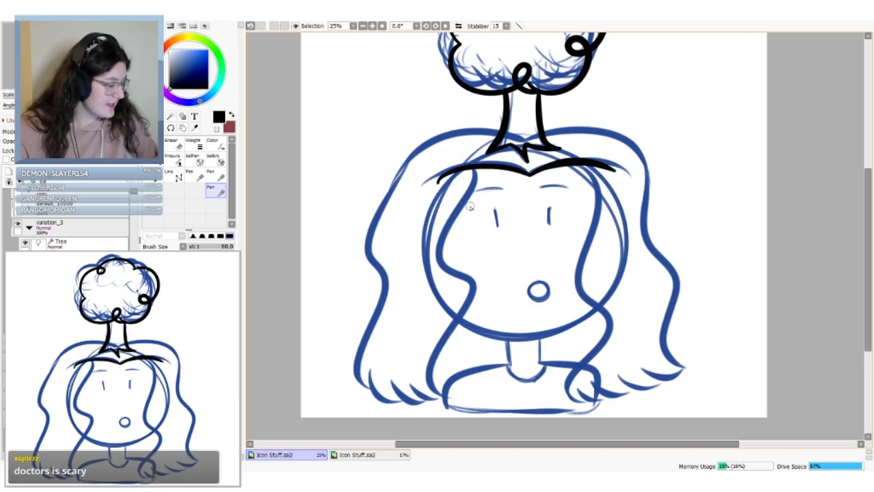
key("ctrl+z")
mouse_move(532, 178)
left_mouse_down()
mouse_move(473, 164)
mouse_move(433, 179)
left_mouse_up()
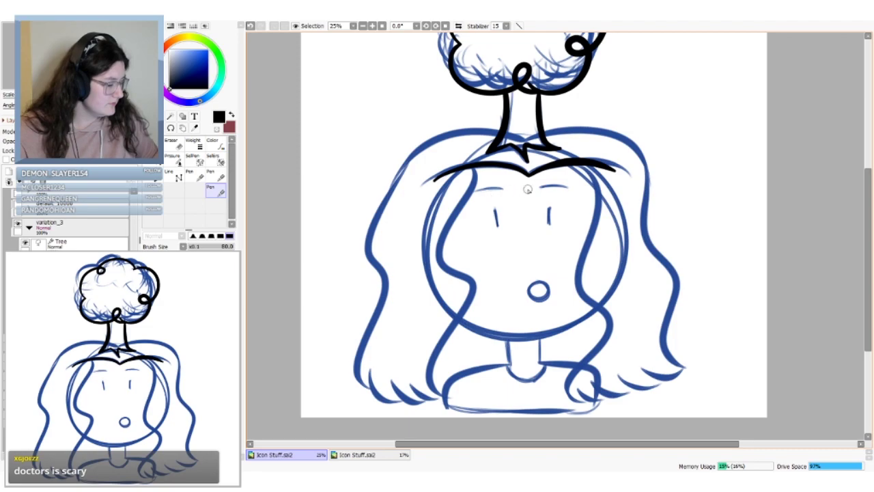
Try to reshape the outer end of the fringe's left arc, and undo back until the whole arc is removed
key("ctrl+z")
key("ctrl+y")
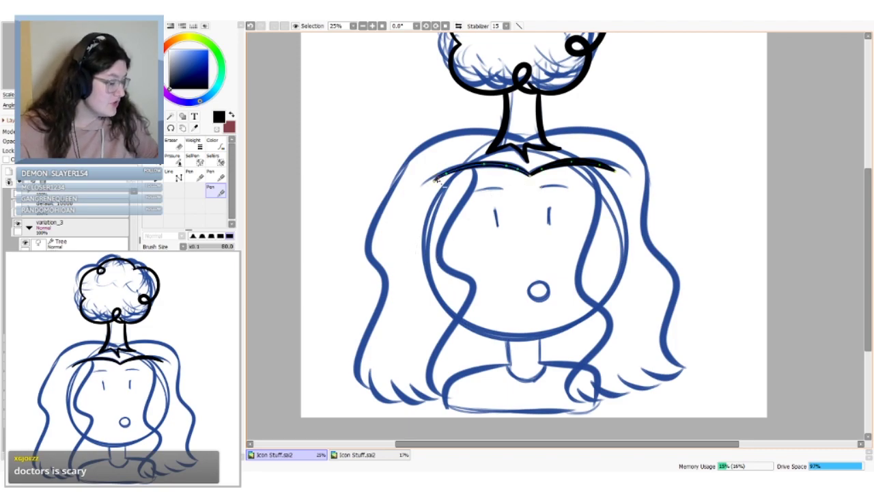
left_click_drag(445, 175, 488, 164)
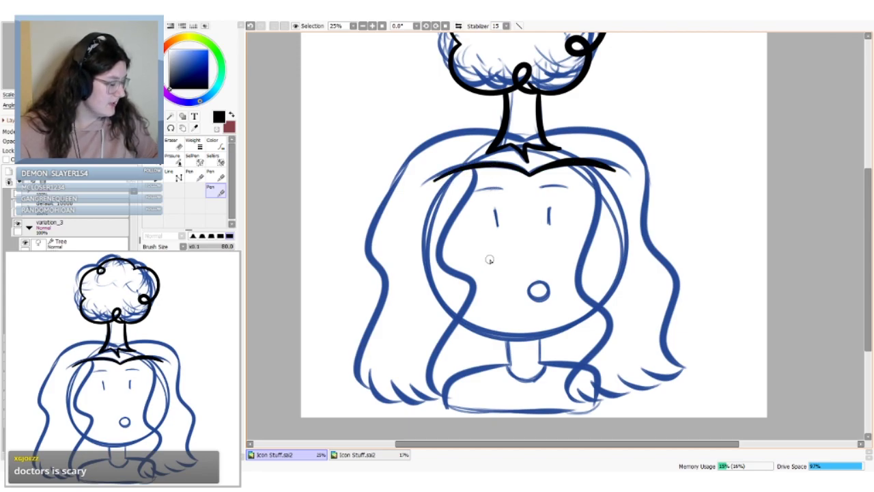
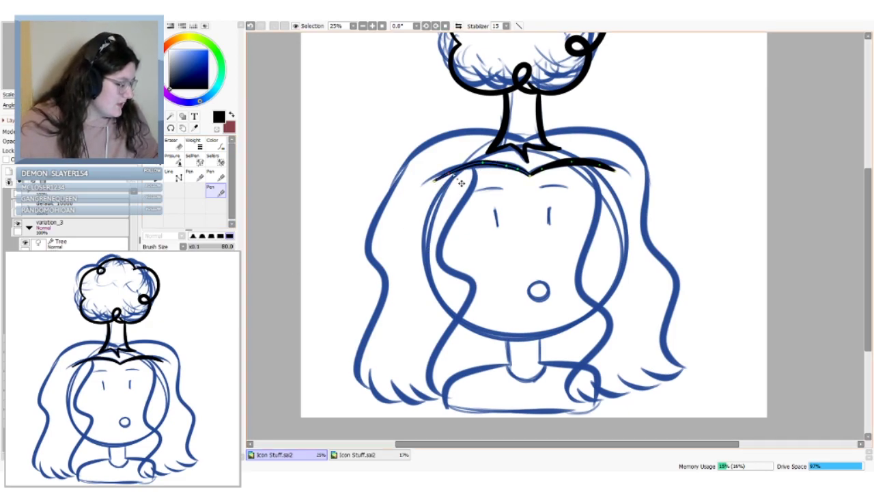
key("ctrl+z")
left_click_drag(529, 173, 444, 178)
key("ctrl+z")
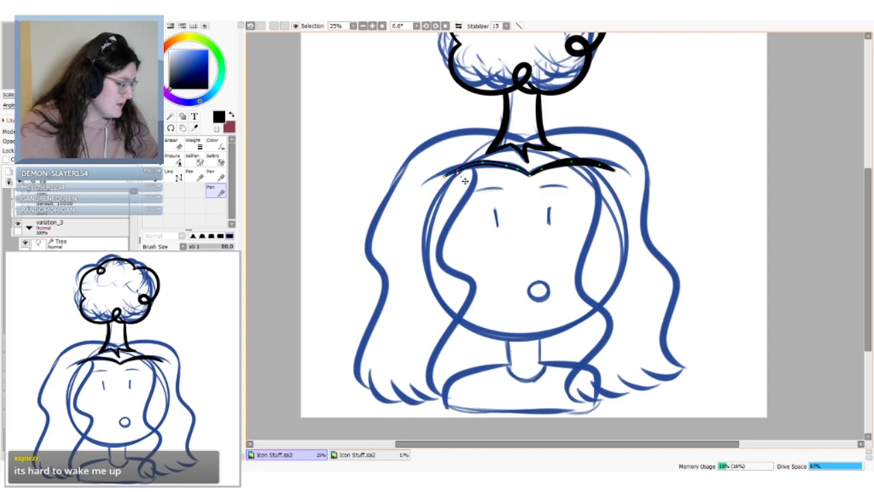
left_click_drag(529, 173, 444, 176)
key("ctrl+z")
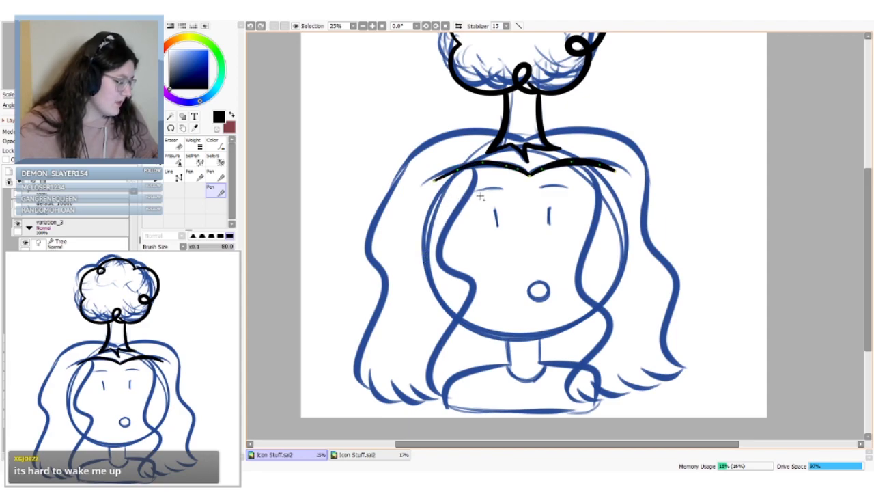
key("ctrl+z")
key("ctrl+z")
key("ctrl+z")
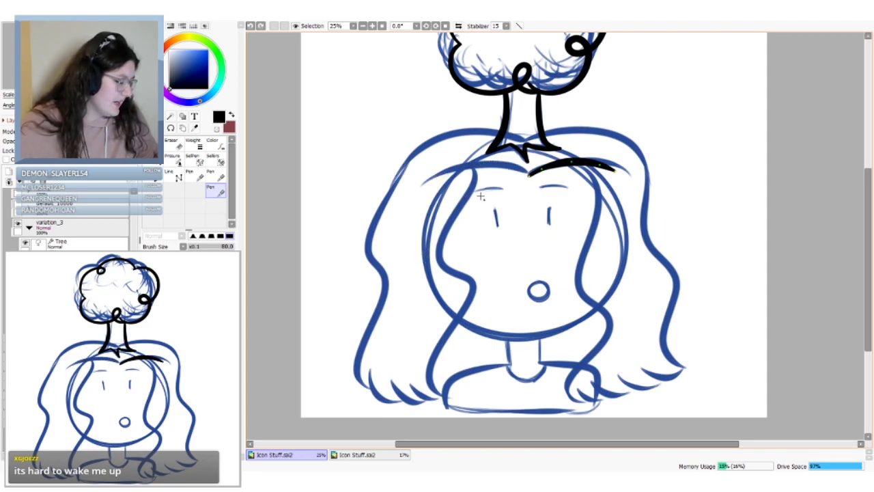
key("ctrl+z")
key("ctrl+y")
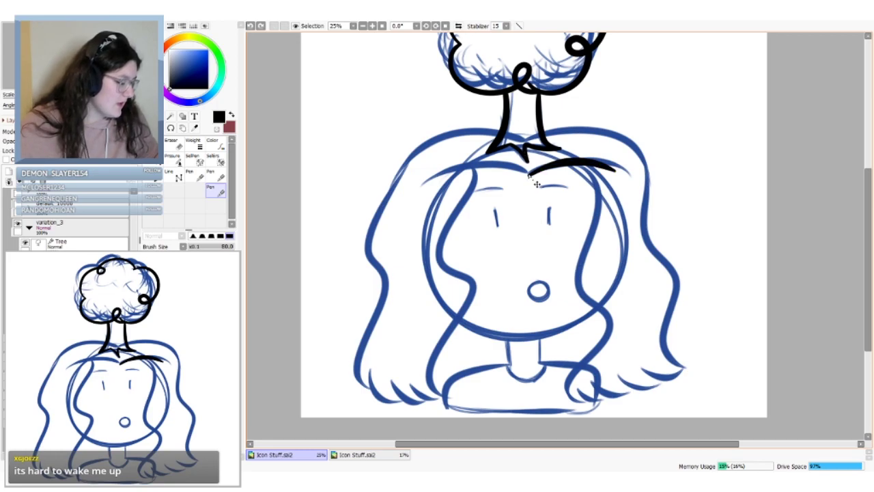
Ink the fringe's left arc again in black from the centre parting outward, undoing the strokes that miss the sketched curve
left_click(527, 174)
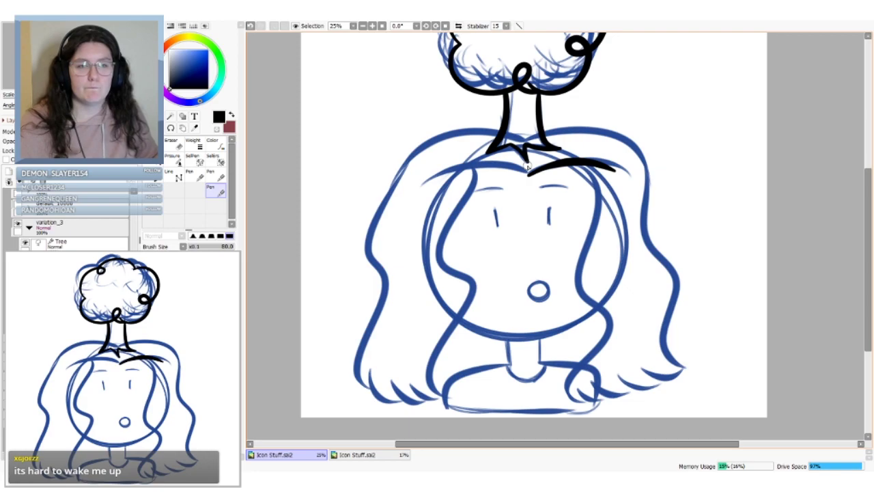
mouse_move(527, 169)
left_mouse_down()
mouse_move(490, 168)
mouse_move(458, 199)
mouse_move(452, 179)
left_mouse_up()
key("ctrl+z")
left_click_drag(529, 175, 445, 178)
key("ctrl+z")
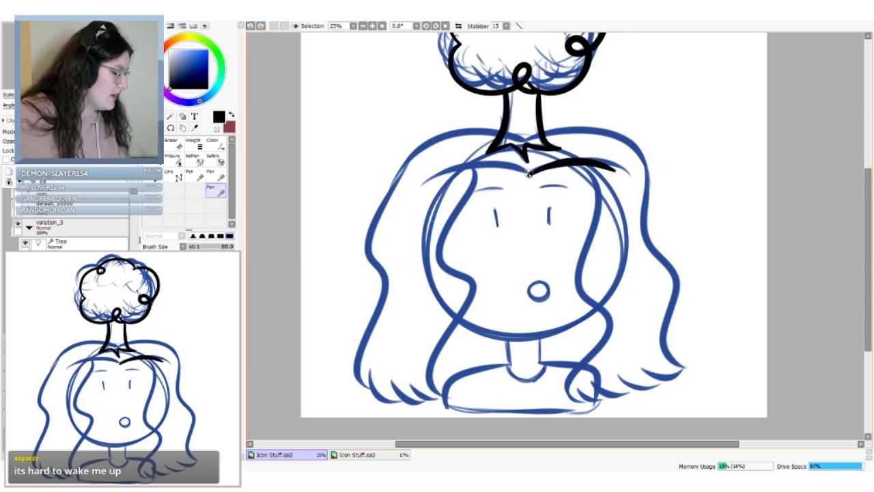
mouse_move(529, 175)
left_mouse_down()
mouse_move(466, 169)
mouse_move(447, 178)
left_mouse_up()
key("ctrl+z")
left_click_drag(529, 175, 427, 183)
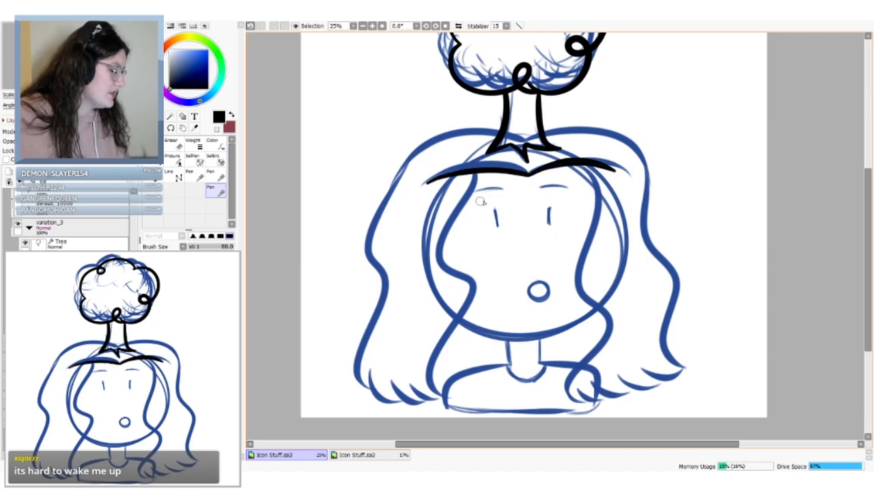
key("ctrl+z")
left_click_drag(528, 176, 427, 183)
key("ctrl+z")
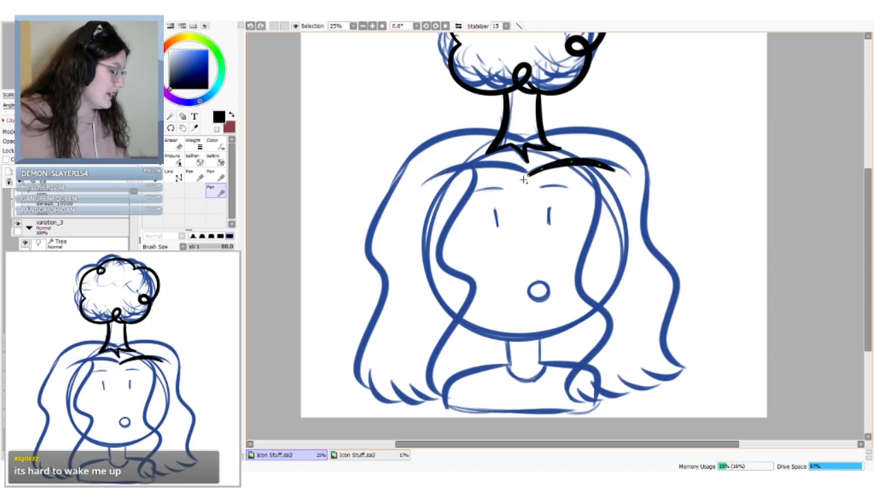
left_click_drag(532, 171, 446, 178)
key("ctrl+z")
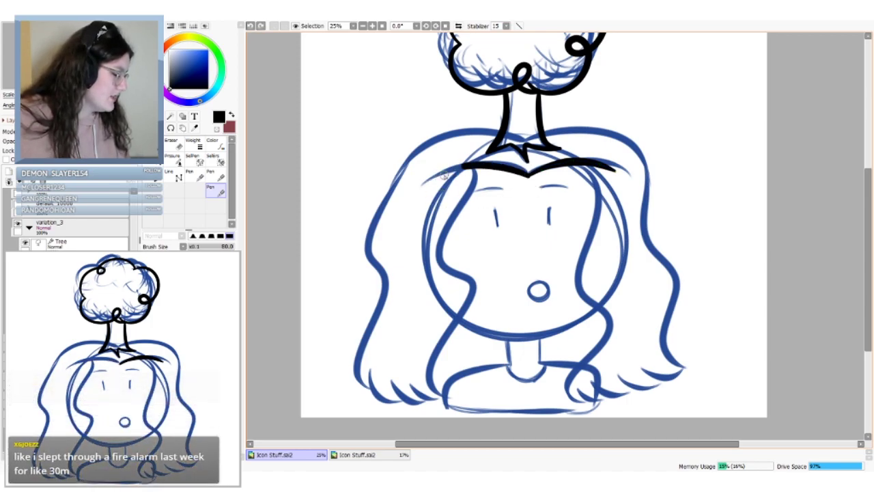
left_click_drag(530, 170, 443, 179)
key("ctrl+z")
left_click_drag(527, 174, 434, 170)
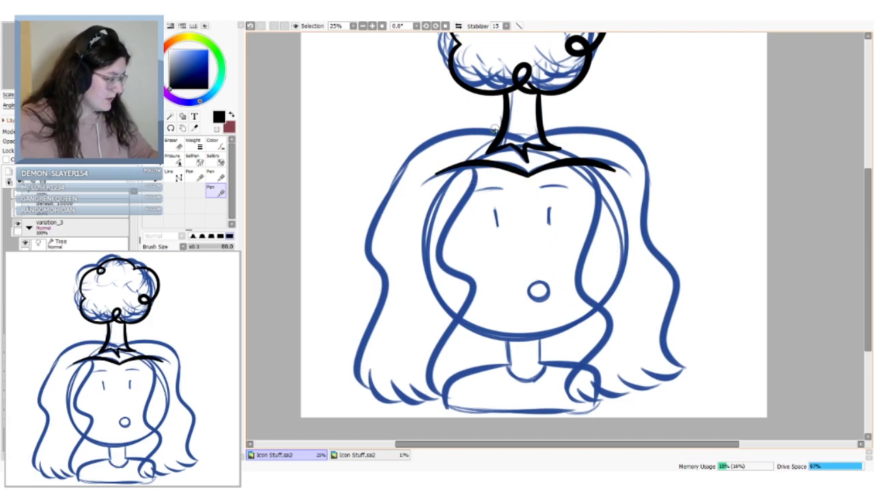
Ink the left hair's wavy outer contour from the trunk down to the tips, and shift its upper points onto the sketch
mouse_move(490, 128)
left_mouse_down()
mouse_move(387, 284)
mouse_move(372, 379)
left_mouse_up()
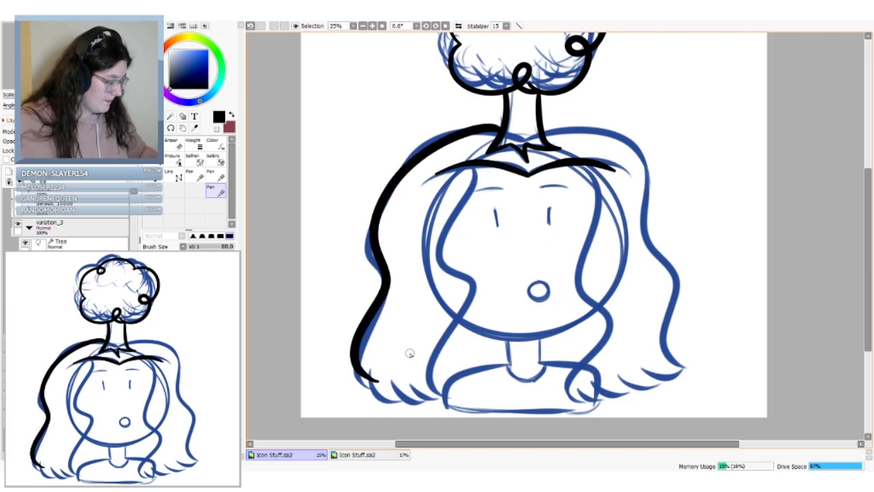
key("ctrl")
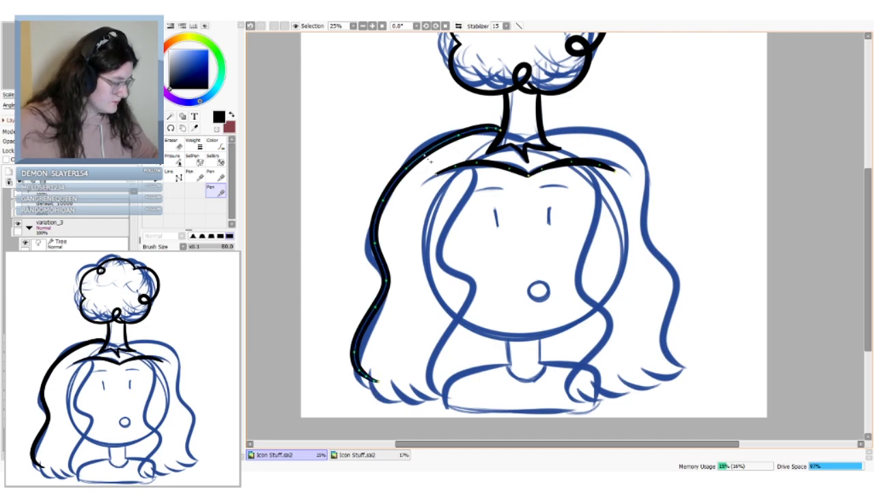
left_click_drag(406, 168, 403, 157)
left_click_drag(458, 135, 448, 132)
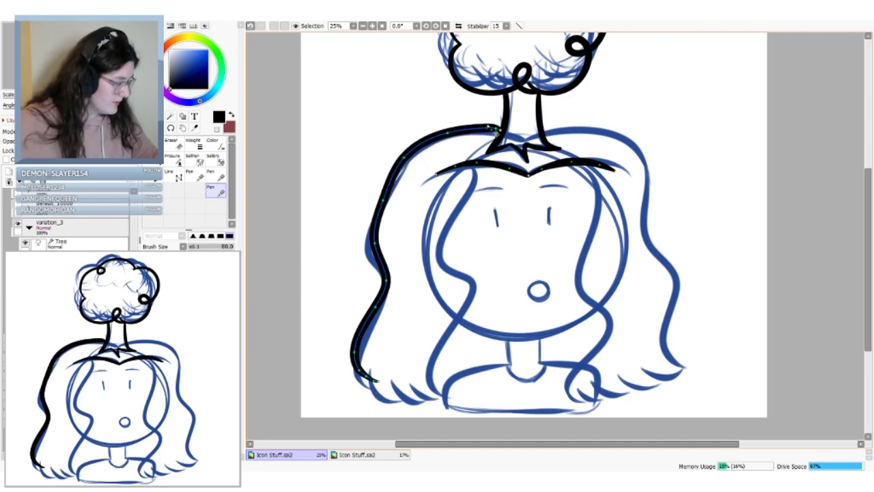
mouse_move(500, 131)
left_mouse_down()
mouse_move(508, 141)
mouse_move(487, 131)
left_mouse_up()
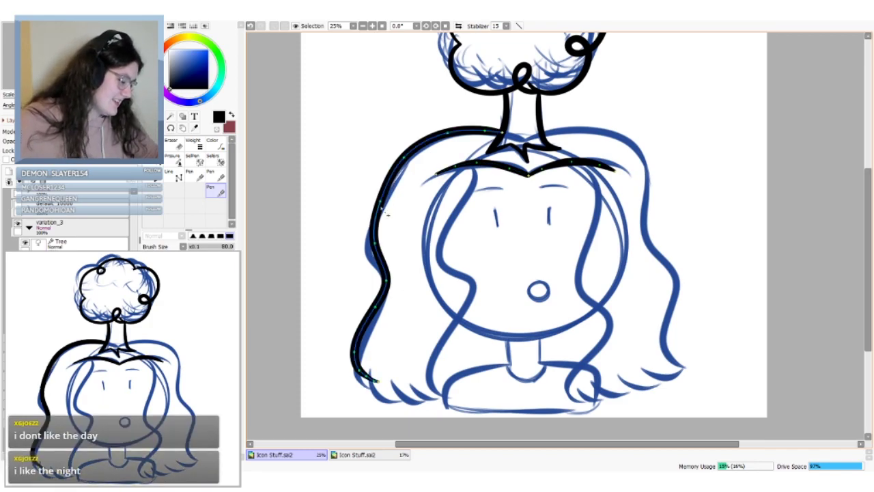
Ink the left hair's wavy inner contour from the fringe down to the shoulder, redrawing it once
mouse_move(475, 170)
left_mouse_down()
mouse_move(443, 242)
mouse_move(468, 289)
mouse_move(444, 389)
left_mouse_up()
key("ctrl+z")
mouse_move(471, 169)
left_mouse_down()
mouse_move(441, 272)
mouse_move(451, 376)
left_mouse_up()
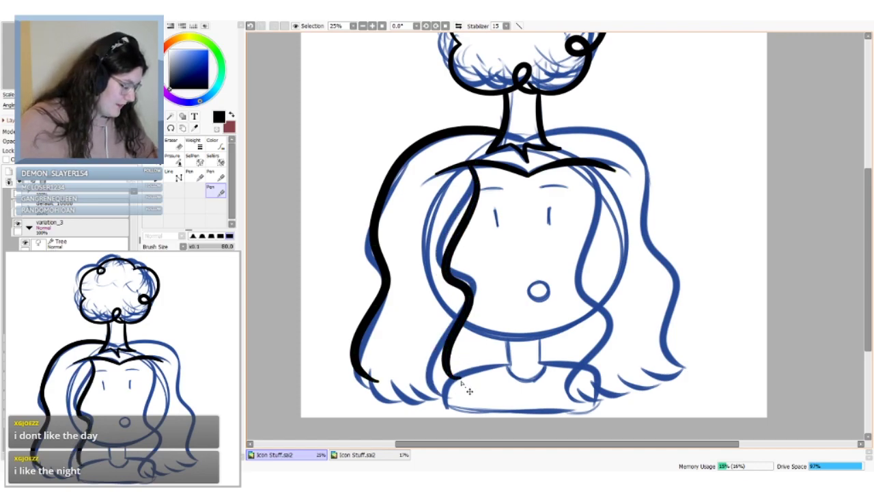
key("ctrl+z")
key("ctrl+y")
key("ctrl+z")
key("ctrl+y")
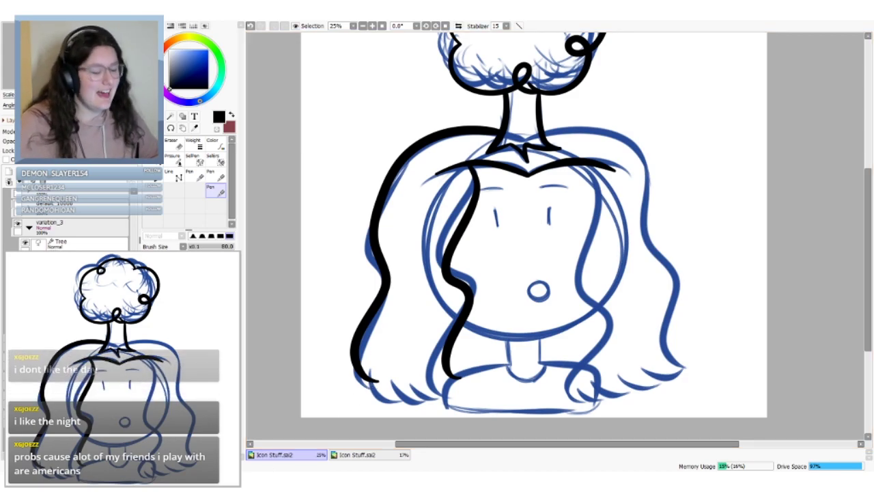
Ink a short curved hair tip beside the lower end of the left hair's outer contour, redrawing it until it fits
left_click_drag(369, 355, 396, 387)
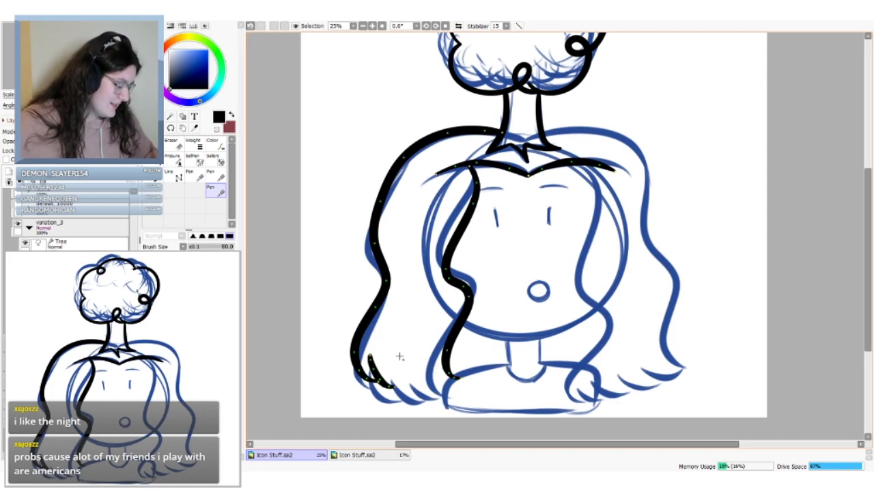
key("ctrl")
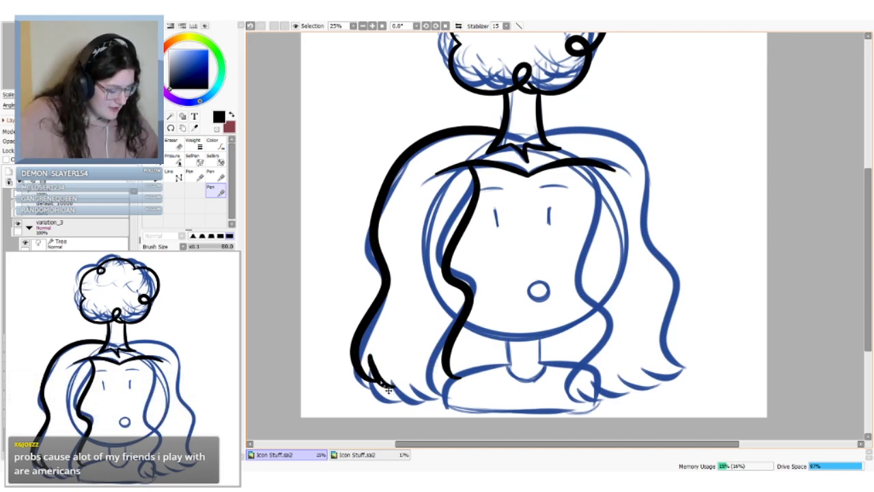
key("ctrl+z")
key("ctrl+z")
left_click_drag(370, 355, 394, 388)
key("ctrl+z")
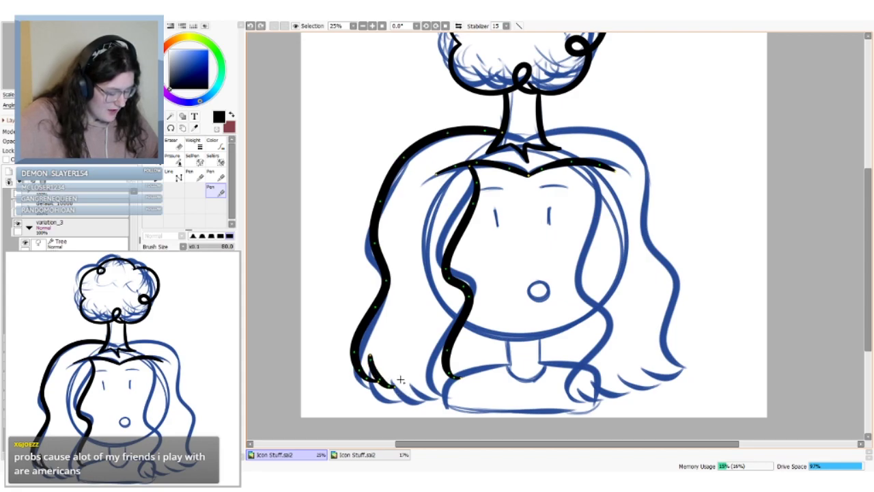
left_click_drag(370, 356, 393, 387)
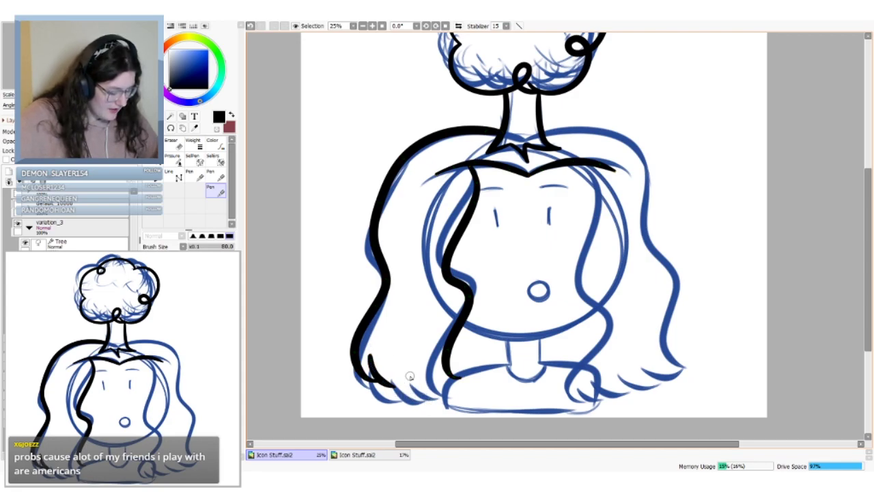
Ink a curved hair tip joining the lower end of the left hair's inner contour, undoing the misplaced strokes
mouse_move(457, 381)
left_mouse_down()
mouse_move(417, 382)
mouse_move(452, 385)
left_mouse_up()
key("ctrl+z")
key("ctrl+z")
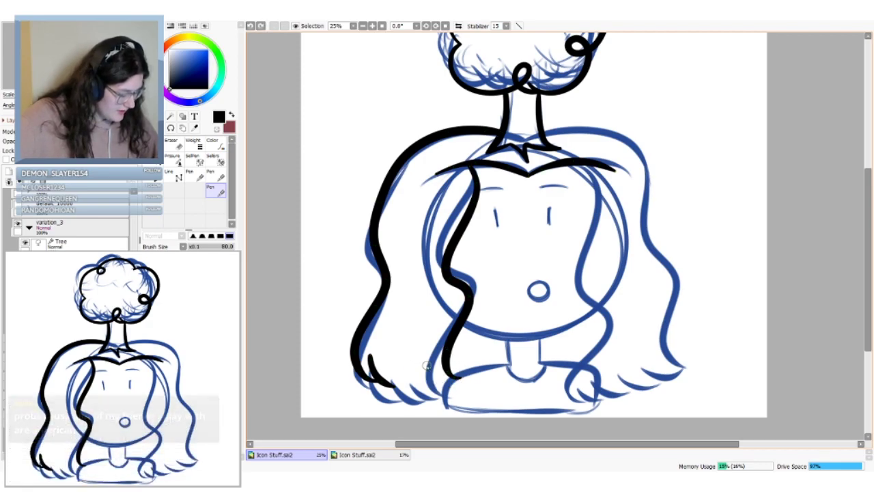
mouse_move(419, 354)
left_mouse_down()
mouse_move(435, 381)
mouse_move(454, 386)
mouse_move(426, 373)
mouse_move(435, 380)
left_mouse_up()
key("ctrl+z")
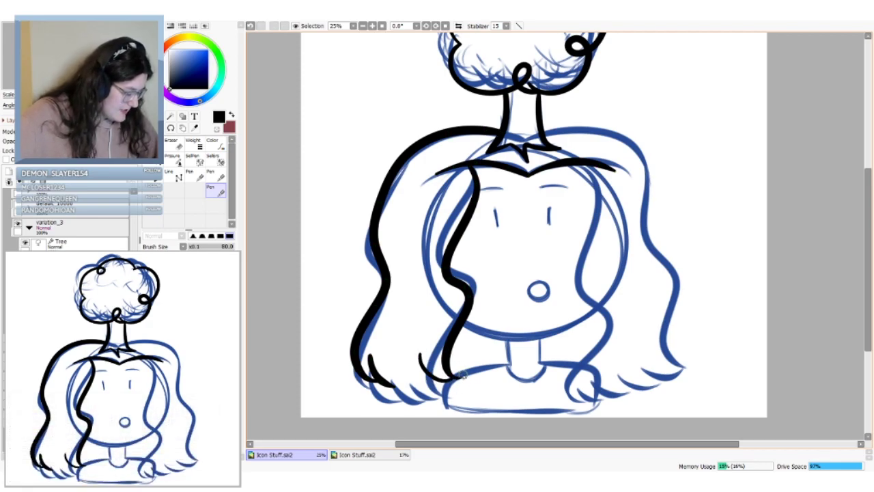
key("ctrl+z")
mouse_move(418, 341)
left_mouse_down()
mouse_move(427, 376)
mouse_move(458, 380)
left_mouse_up()
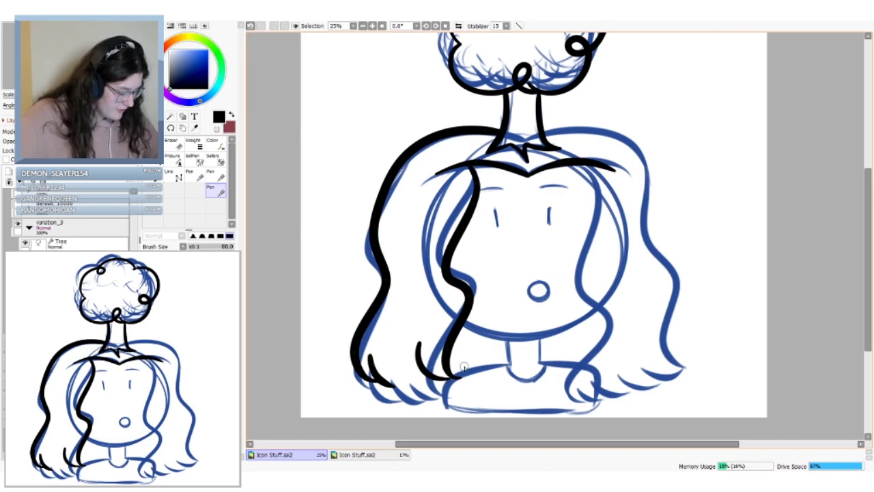
key("ctrl+z")
left_click_drag(418, 343, 460, 381)
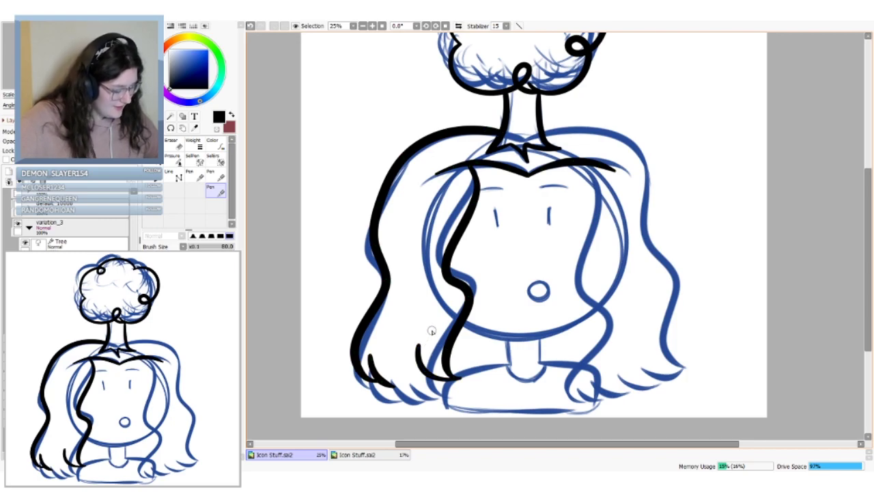
Ink the middle hair tip between the two outer ones on the left hair, and adjust the tips so they connect
mouse_move(386, 350)
left_mouse_down()
mouse_move(402, 373)
mouse_move(413, 353)
mouse_move(427, 378)
left_mouse_up()
key("ctrl+z")
key("ctrl+z")
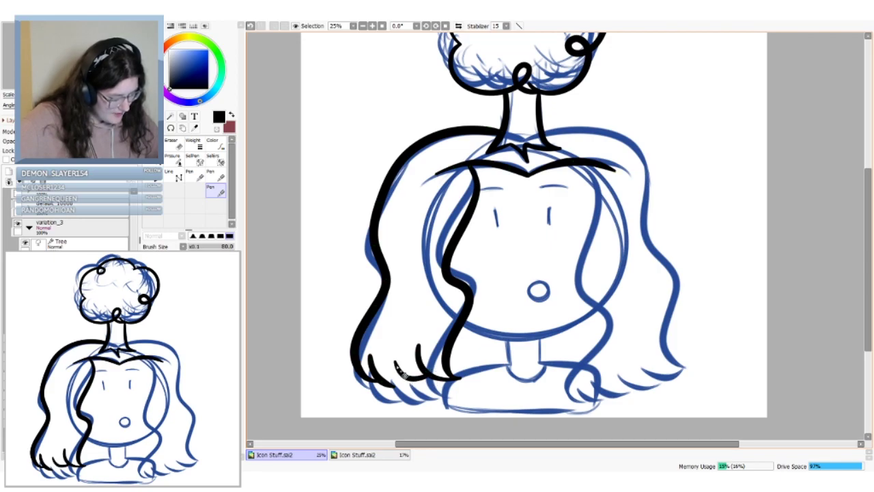
key("ctrl+z")
mouse_move(402, 364)
left_mouse_down()
mouse_move(408, 375)
mouse_move(396, 379)
mouse_move(376, 374)
left_mouse_up()
key("ctrl+z")
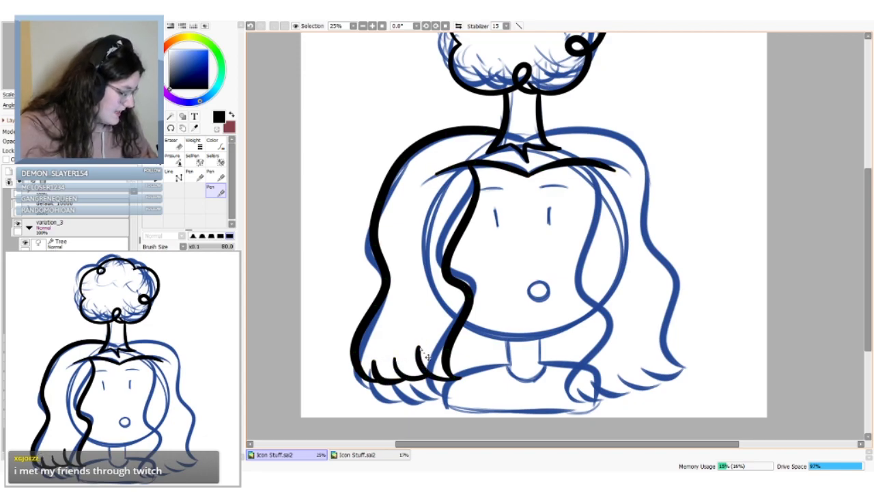
left_click_drag(422, 359, 424, 367)
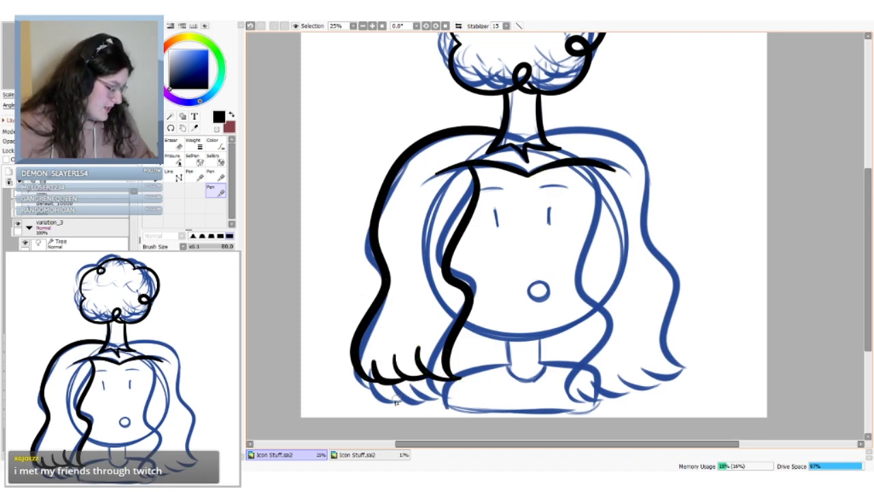
key("ctrl")
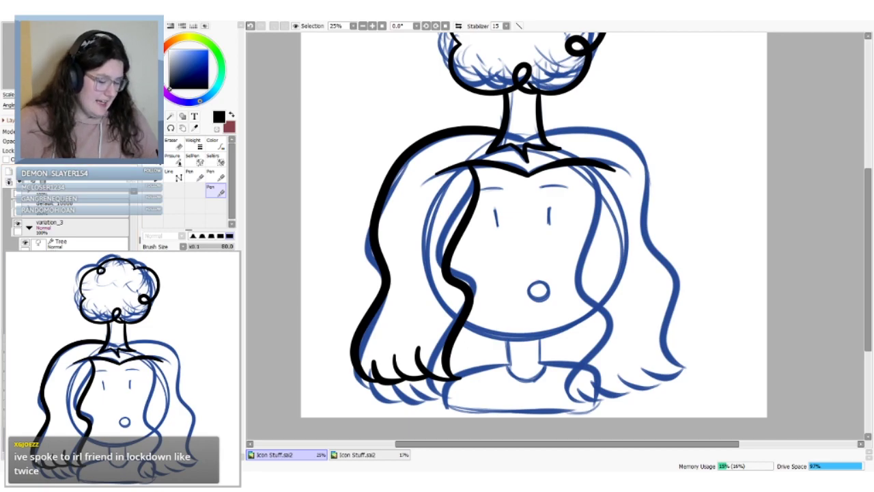
Select the control points at the left hair's lower end and stretch that part downward to fit the sketch
left_click(153, 162)
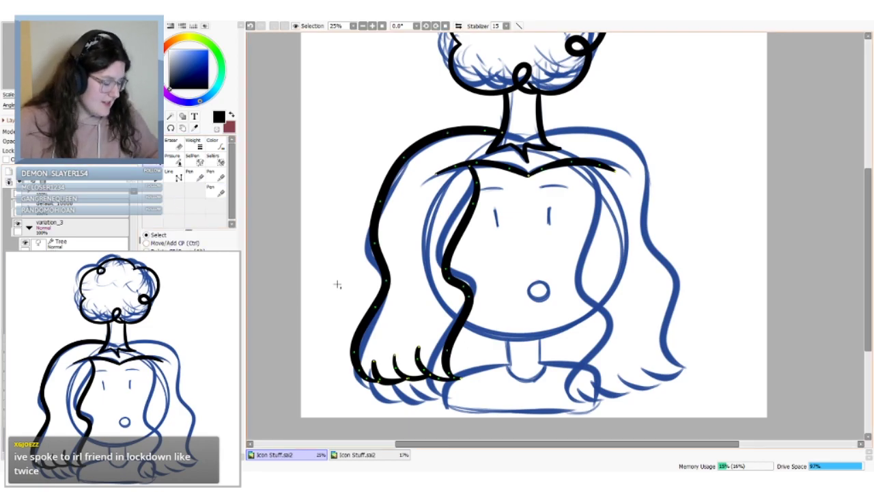
left_click_drag(338, 301, 490, 387)
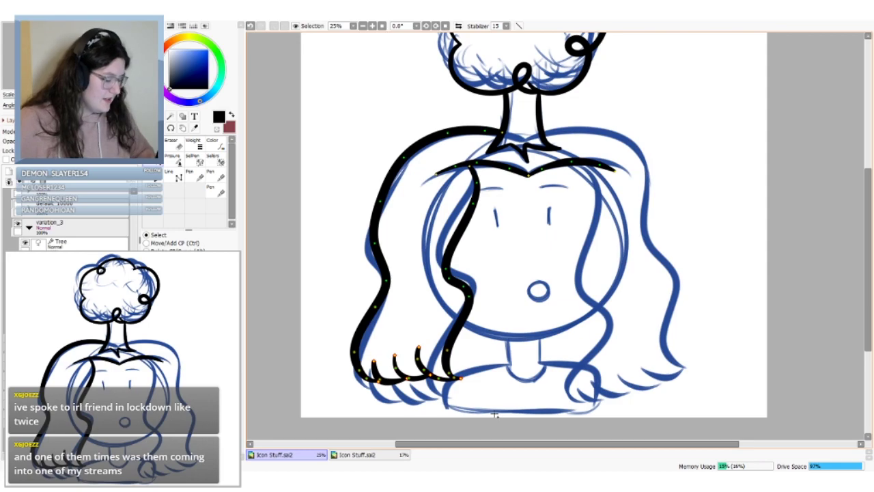
key("ctrl+t")
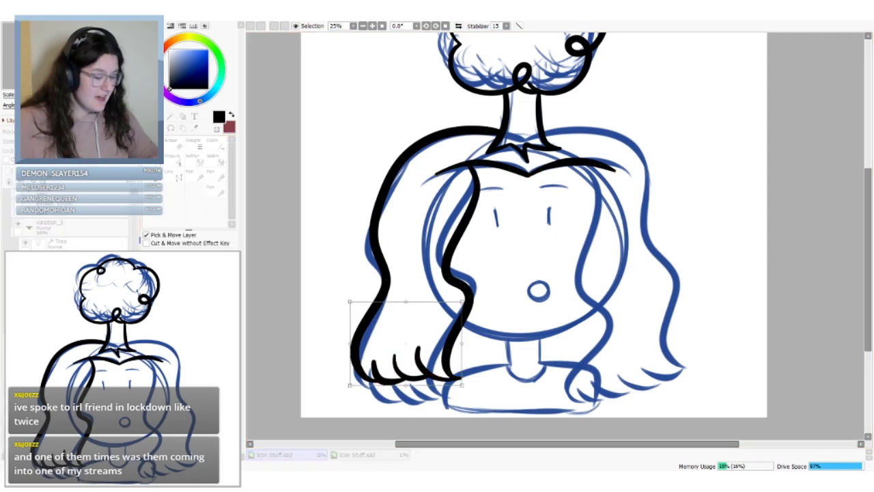
left_click_drag(402, 387, 407, 397)
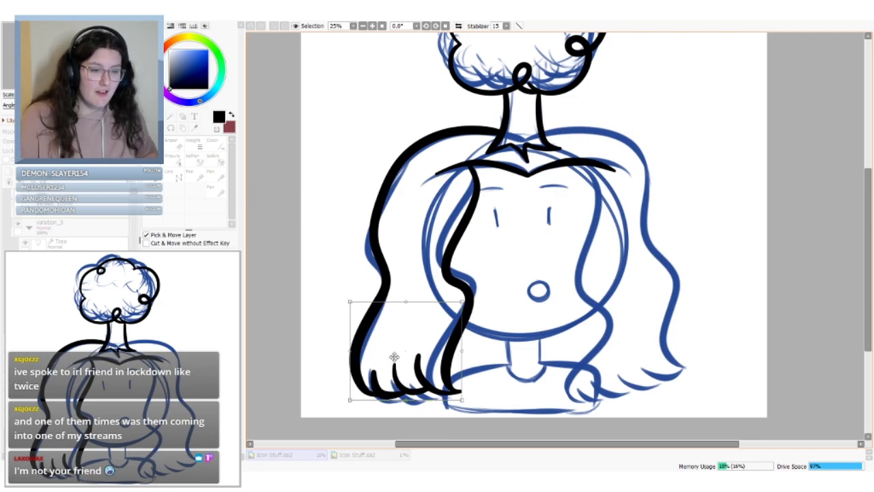
left_click_drag(409, 396, 412, 400)
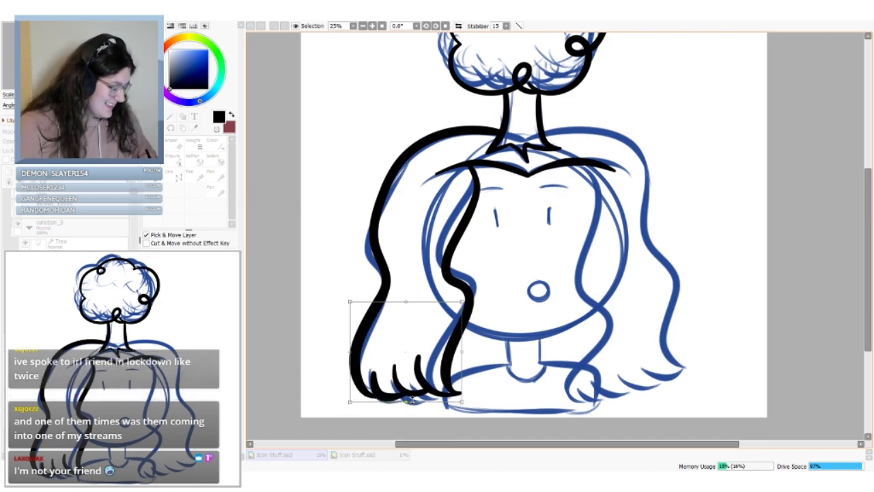
key("Return")
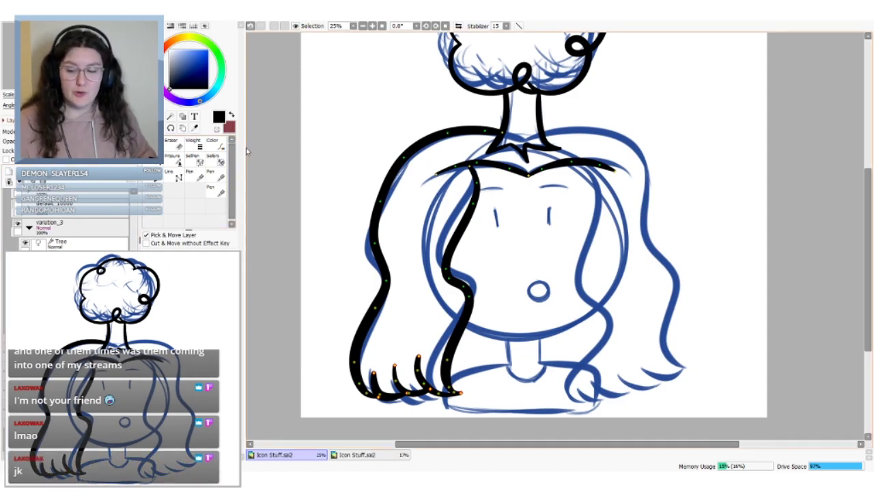
mouse_move(502, 333)
left_mouse_down()
mouse_move(330, 390)
mouse_move(318, 404)
left_mouse_up()
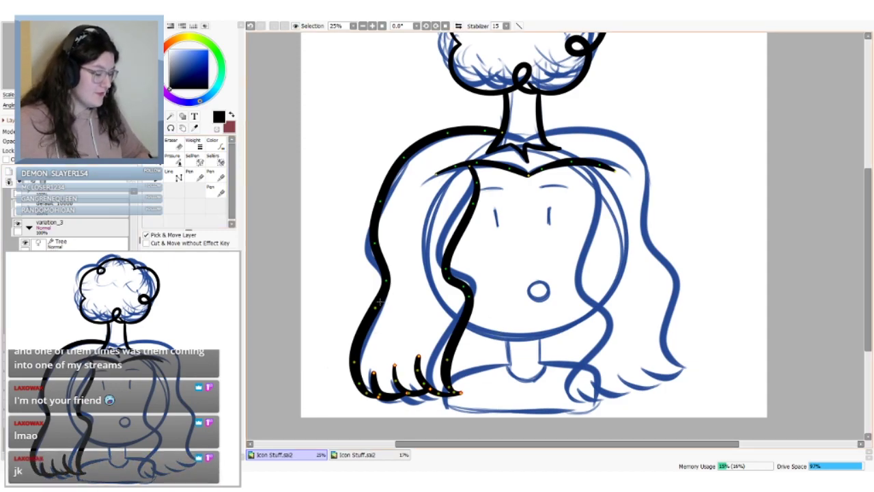
left_click(153, 161)
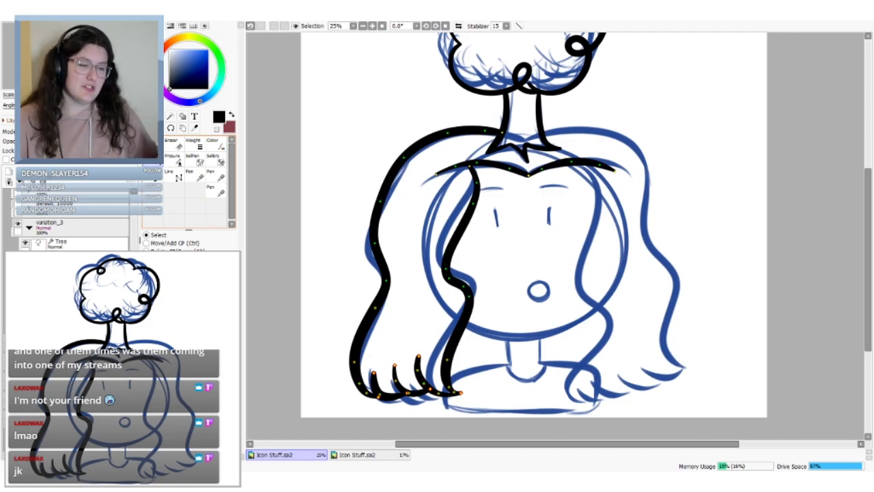
left_click_drag(474, 342, 324, 420)
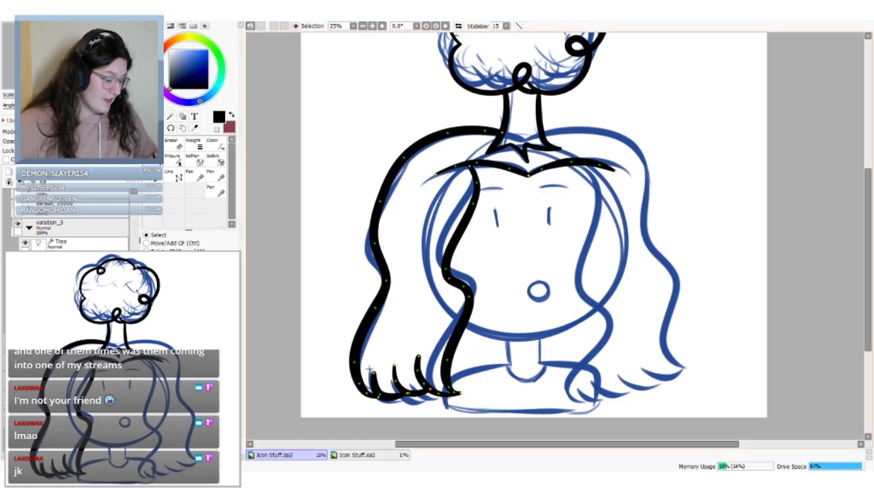
left_click(215, 191)
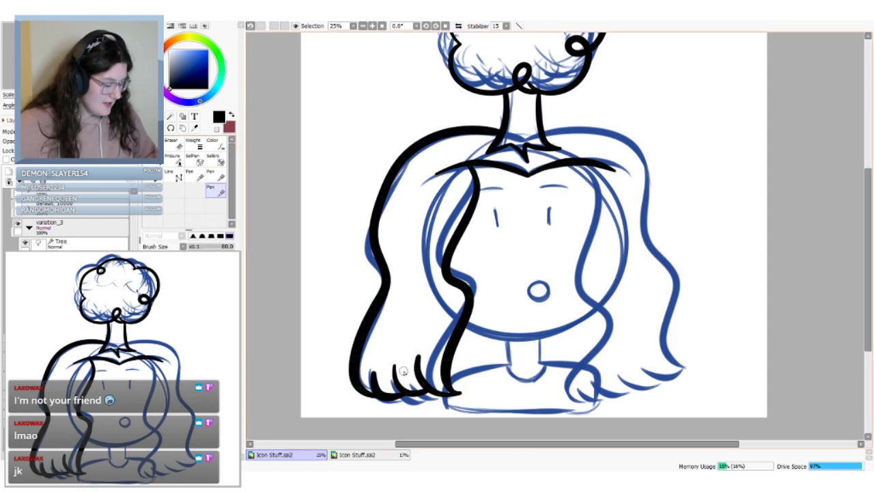
Set the Weight tool's size to 80 over the left hair tips, and return to the Pen
key("ctrl")
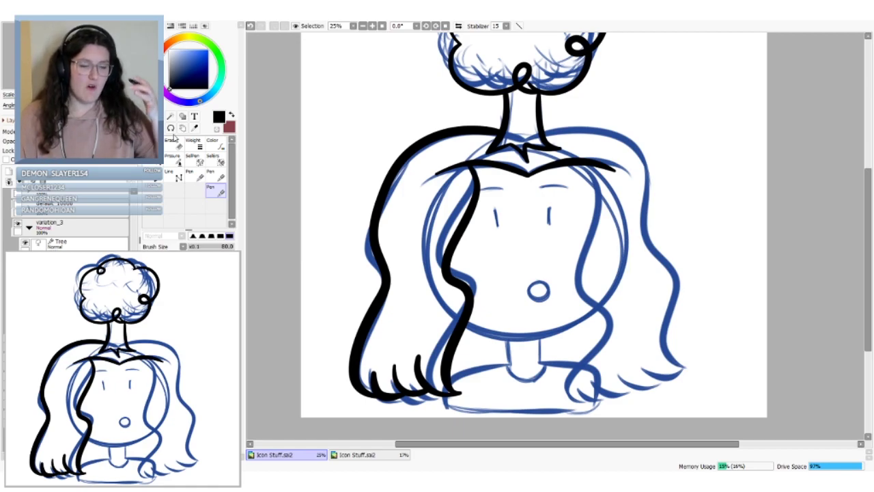
left_click(200, 147)
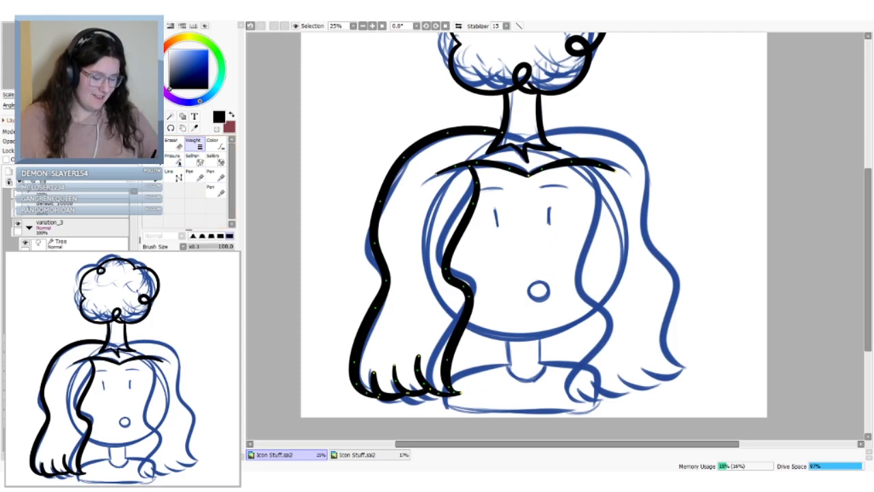
key("]")
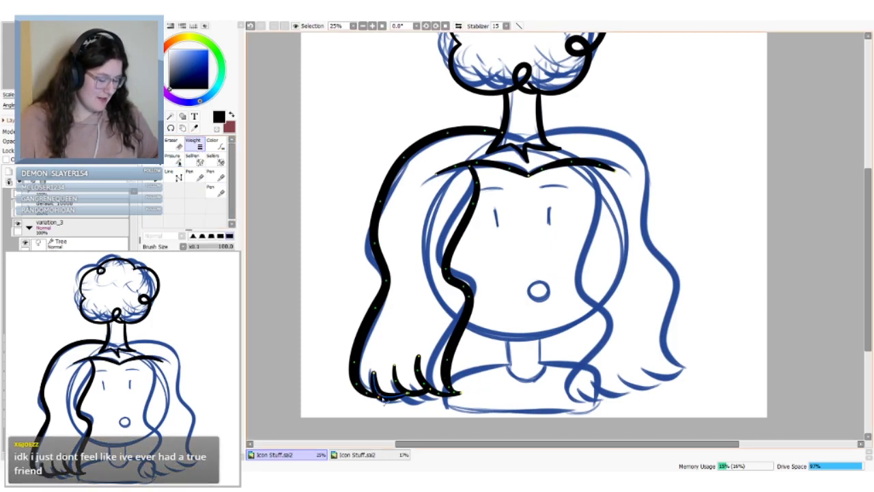
key("bracketleft")
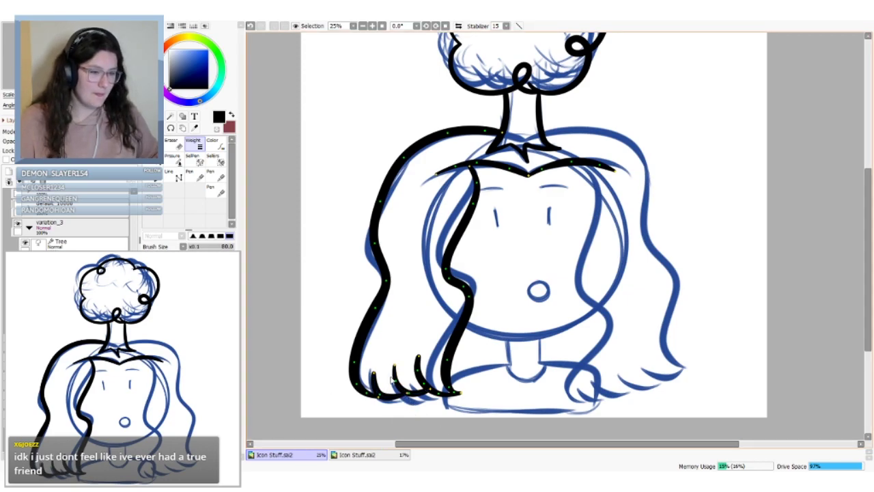
left_click(214, 193)
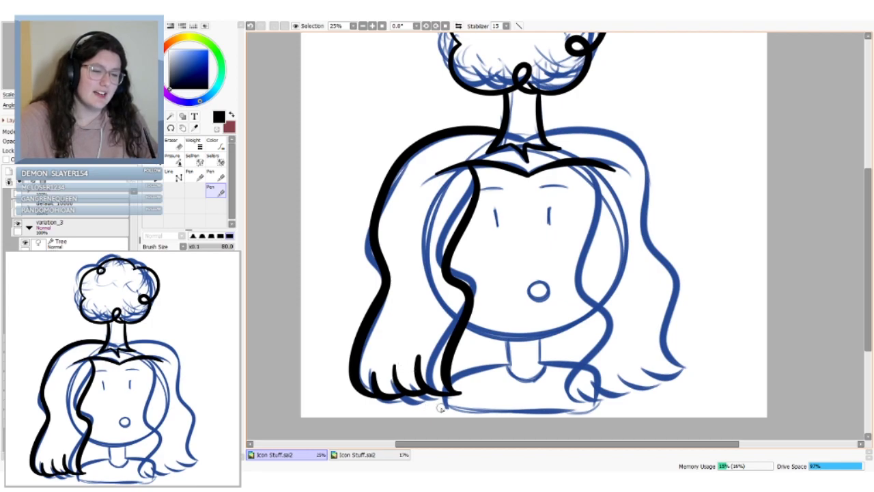
Ink the right hair's wavy inner contour from the fringe down to the shoulder
left_click_drag(452, 444, 493, 444)
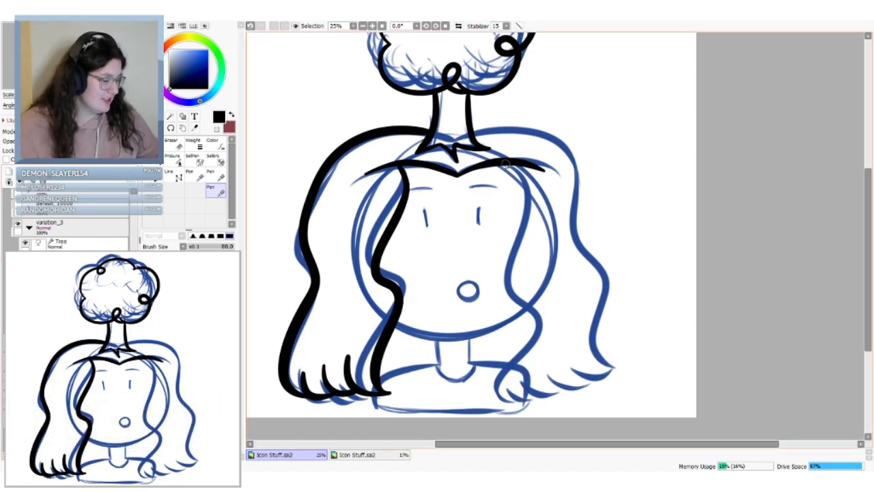
mouse_move(513, 165)
left_mouse_down()
mouse_move(504, 285)
mouse_move(512, 401)
left_mouse_up()
mouse_move(530, 327)
left_mouse_down()
mouse_move(538, 331)
mouse_move(531, 314)
left_mouse_up()
Adjust the lower and upper ends of the right hair's inner contour to fit the sketch and meet the fringe
key("ctrl+z")
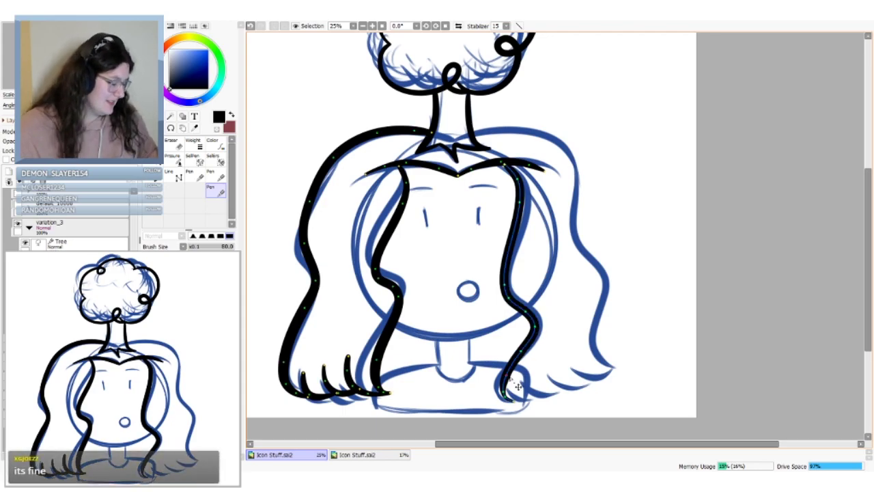
key("ctrl+y")
key("ctrl+z")
key("ctrl+y")
key("ctrl+z")
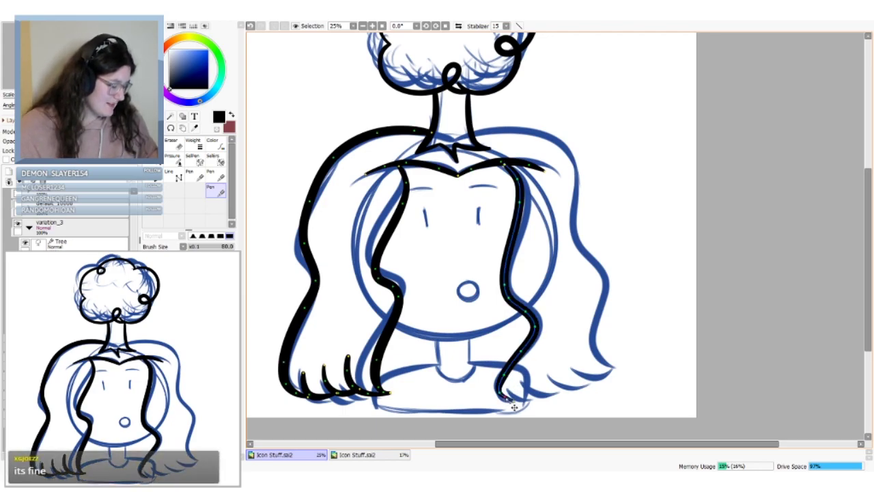
key("ctrl+y")
key("ctrl+z")
key("ctrl+y")
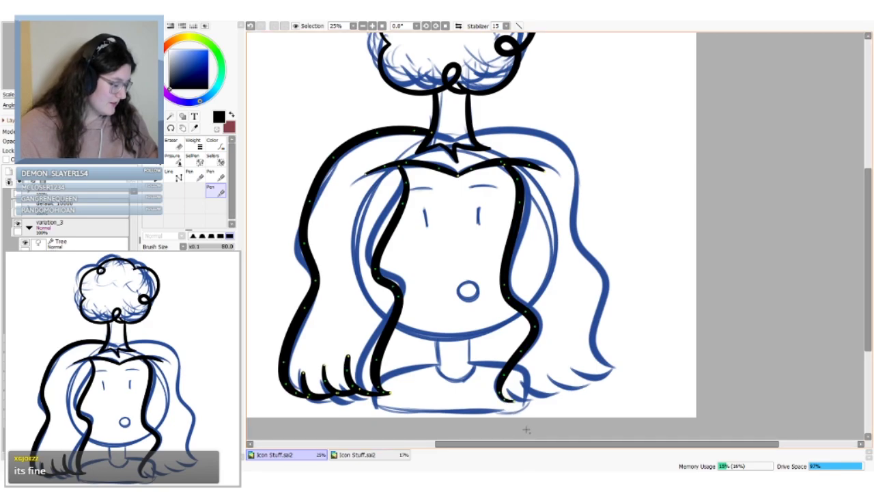
key("ctrl+z")
key("ctrl+y")
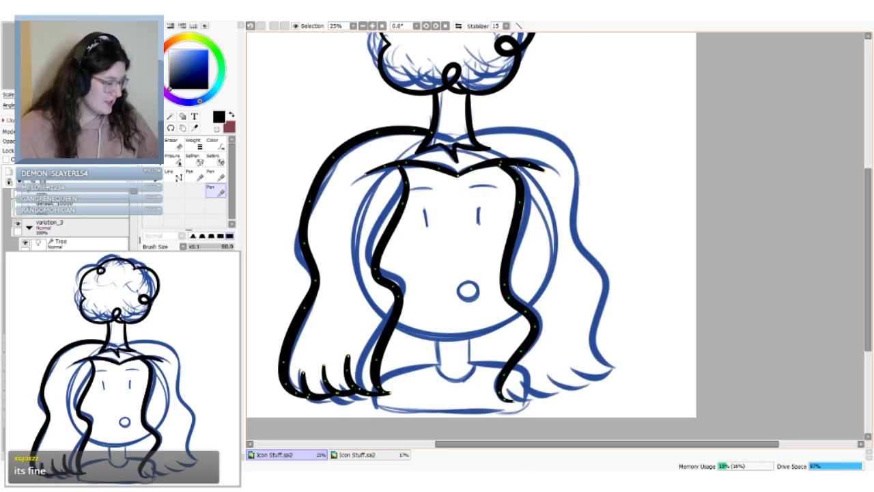
key("ctrl+z")
key("ctrl+y")
left_click_drag(519, 182, 523, 181)
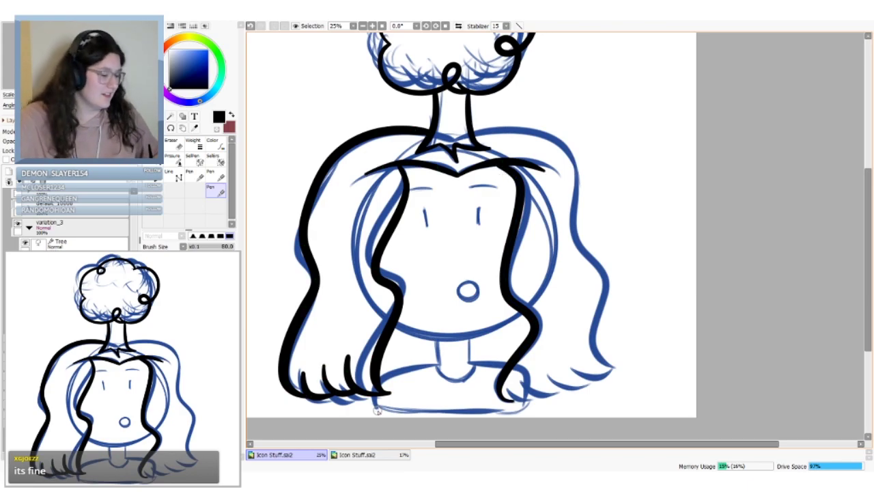
Ink the right hair's wavy outer contour from the tree trunk down to its lower tip, undoing the misplaced tip stroke
mouse_move(477, 129)
left_mouse_down()
mouse_move(577, 268)
mouse_move(609, 365)
left_mouse_up()
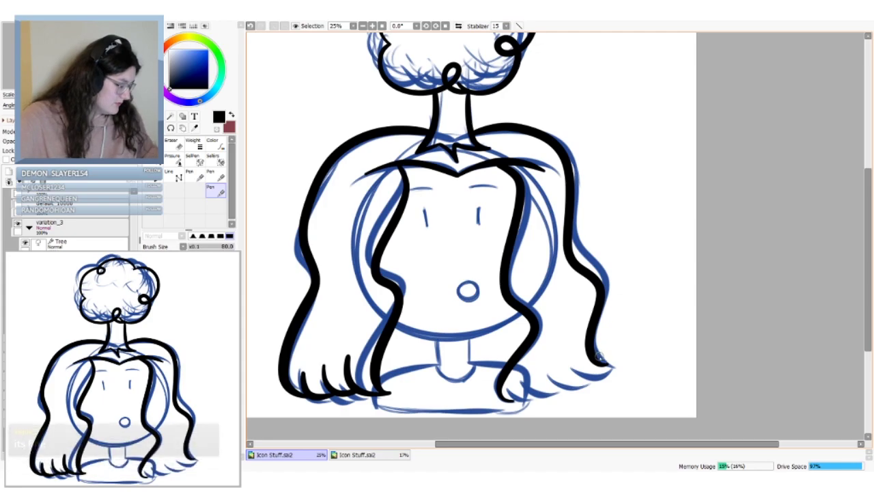
left_click_drag(607, 365, 561, 371)
key("ctrl+z")
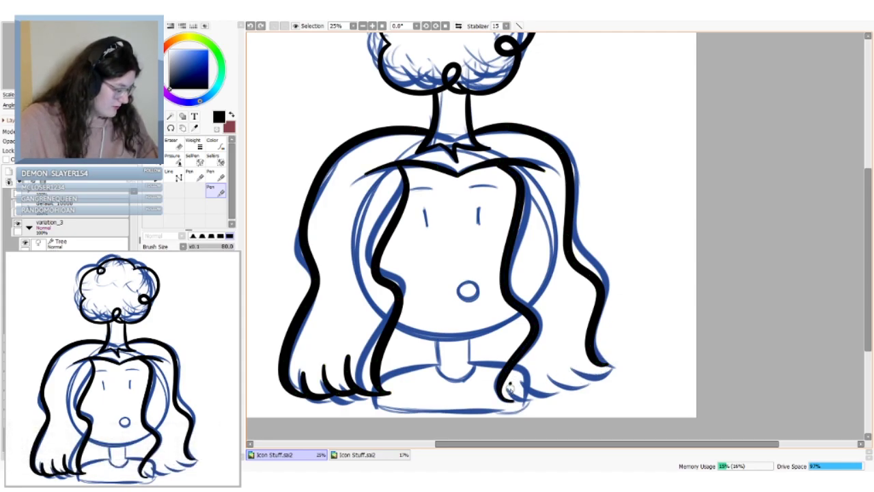
Ink a short curved hair tip at the lower end of the right hair's inner contour and adjust it to connect
left_click_drag(508, 385, 528, 406)
key("ctrl+z")
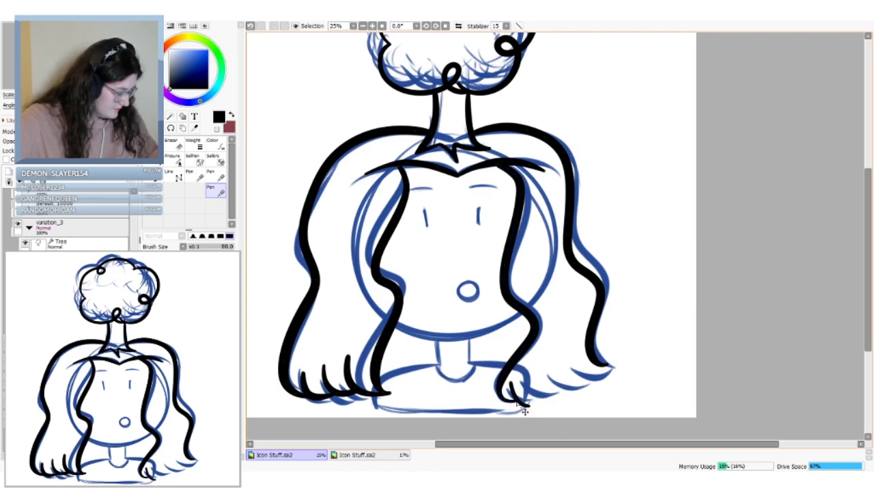
key("ctrl")
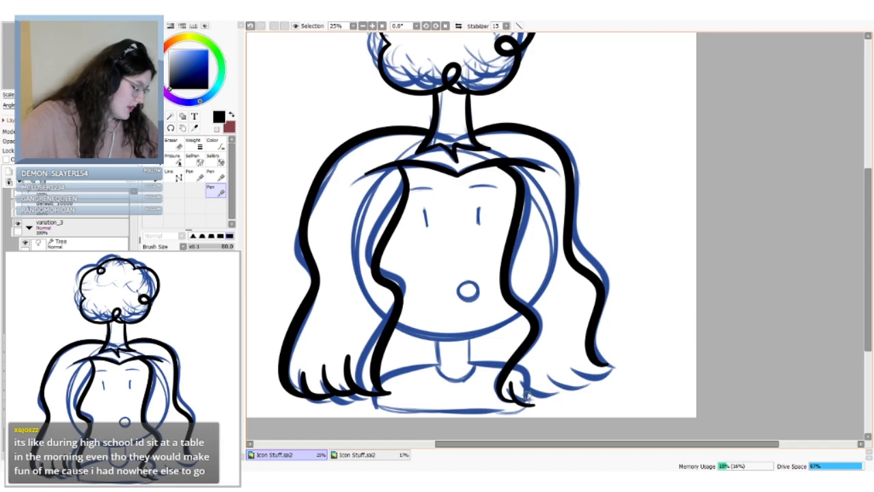
mouse_move(524, 385)
left_mouse_down()
mouse_move(539, 408)
mouse_move(524, 375)
left_mouse_up()
key("ctrl+z")
key("ctrl+z")
mouse_move(534, 405)
left_mouse_down()
mouse_move(525, 383)
mouse_move(533, 374)
left_mouse_up()
key("ctrl+z")
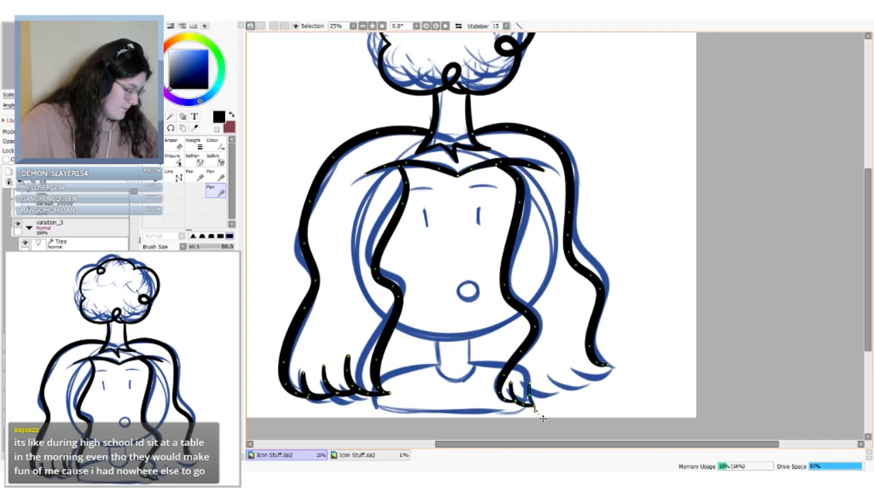
key("ctrl")
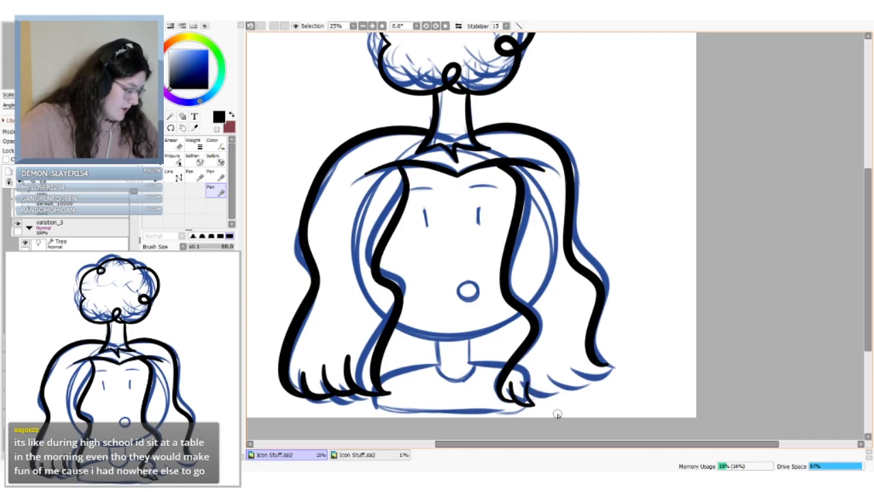
key("ctrl")
key("ctrl+z")
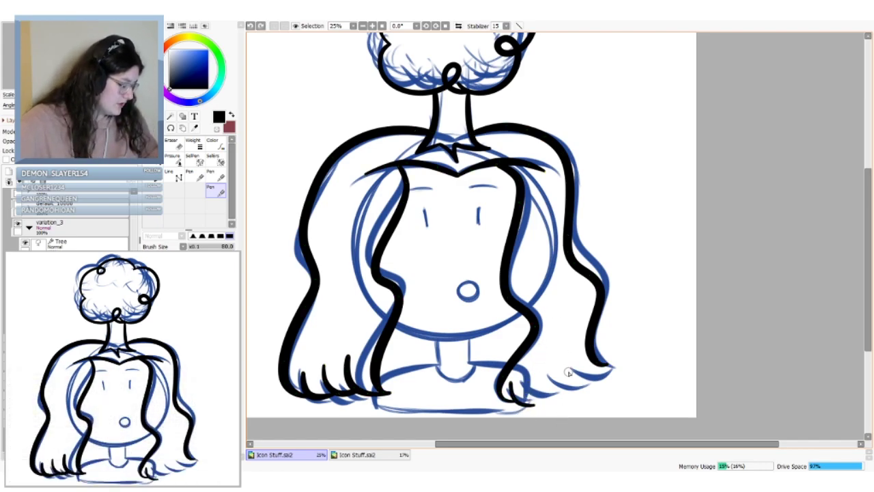
Ink the row of curved hair tips from the right hair's outer contour to its inner tips, redrawing misplaced strokes
mouse_move(606, 367)
left_mouse_down()
mouse_move(564, 365)
mouse_move(588, 375)
mouse_move(579, 376)
left_mouse_up()
key("ctrl+z")
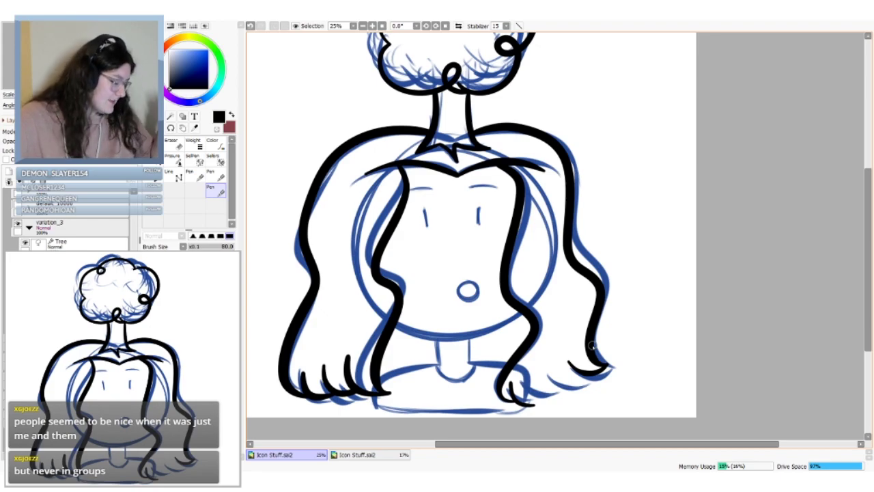
left_click_drag(61, 105, 84, 106)
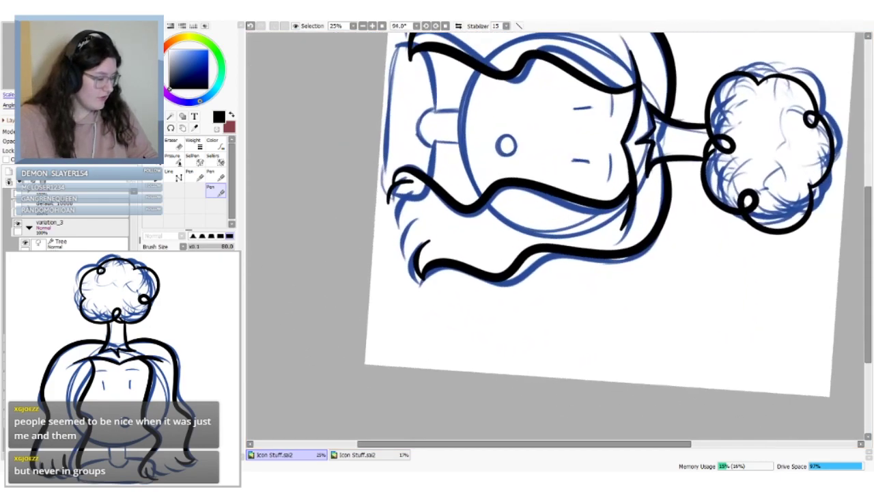
left_click_drag(416, 260, 414, 221)
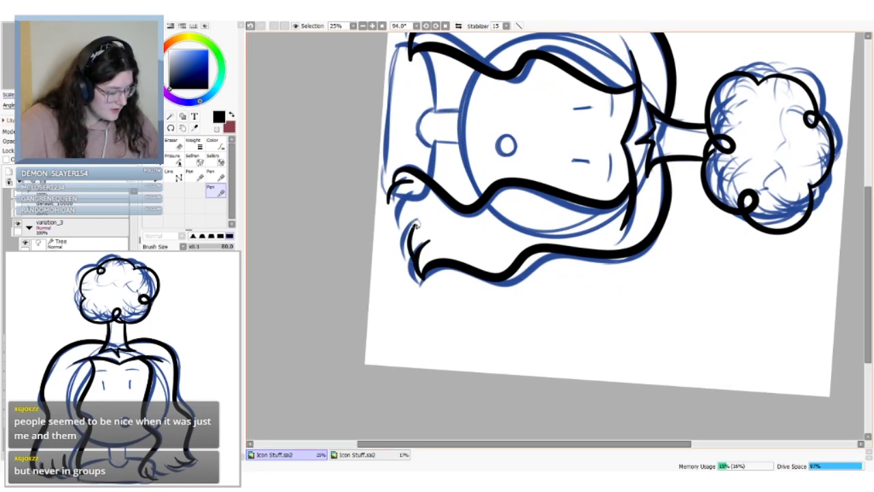
key("ctrl+z")
left_click_drag(416, 257, 411, 198)
key("ctrl+z")
mouse_move(409, 237)
left_mouse_down()
mouse_move(408, 199)
mouse_move(400, 216)
mouse_move(389, 198)
mouse_move(410, 193)
mouse_move(399, 196)
mouse_move(398, 218)
left_mouse_up()
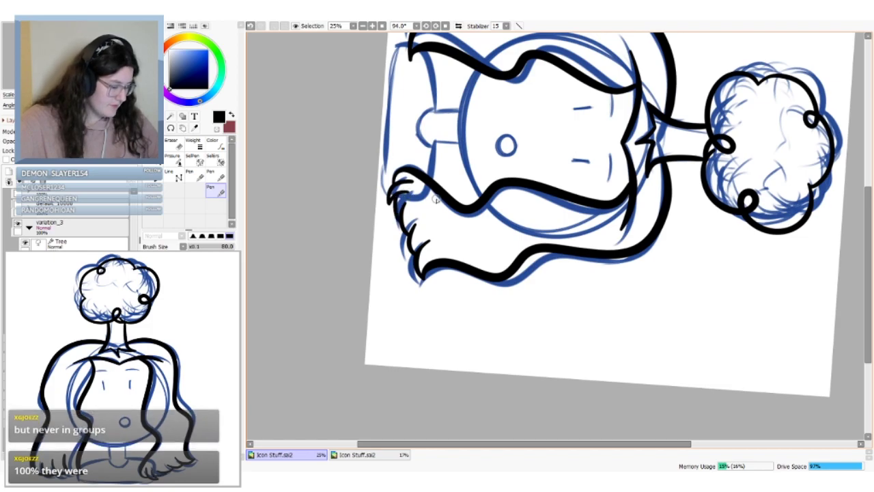
Review the whole icon and compare the right hair tips with and without the last strokes
key("Home")
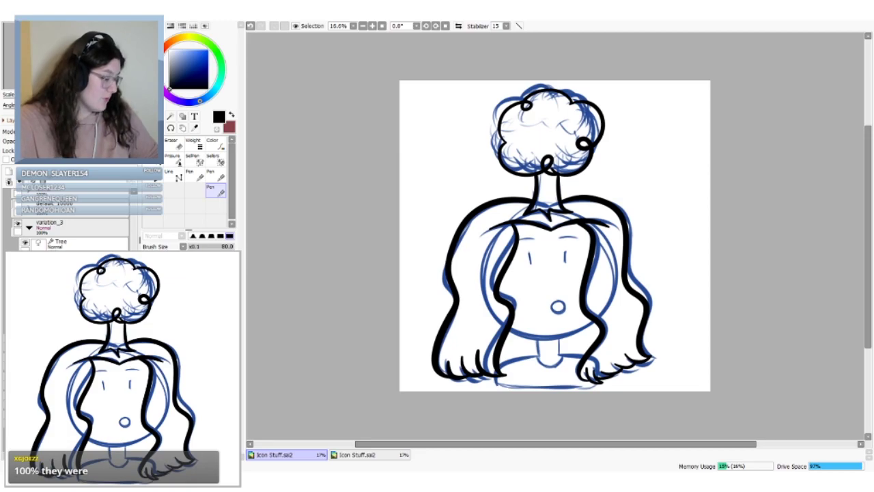
key("ctrl+z")
key("ctrl+z")
key("ctrl+z")
key("ctrl+y")
key("ctrl+y")
key("ctrl+y")
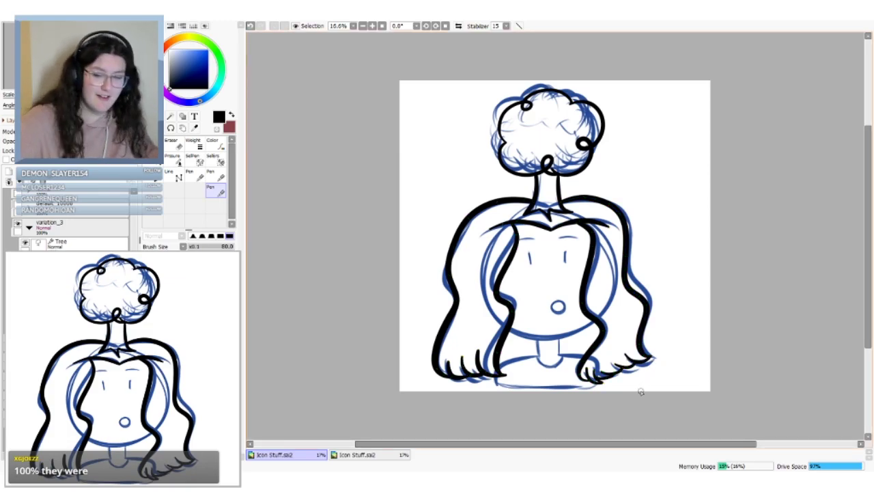
key("Page_Up")
key("Page_Up")
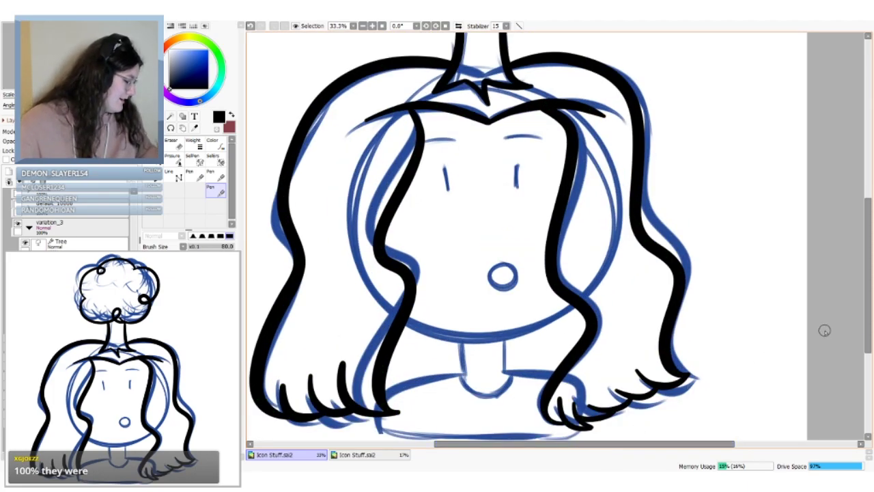
Reshape the right hair's outer tip strokes, then select them and transform them lower and wider toward the inner tips
scroll(823, 330, "down", 3)
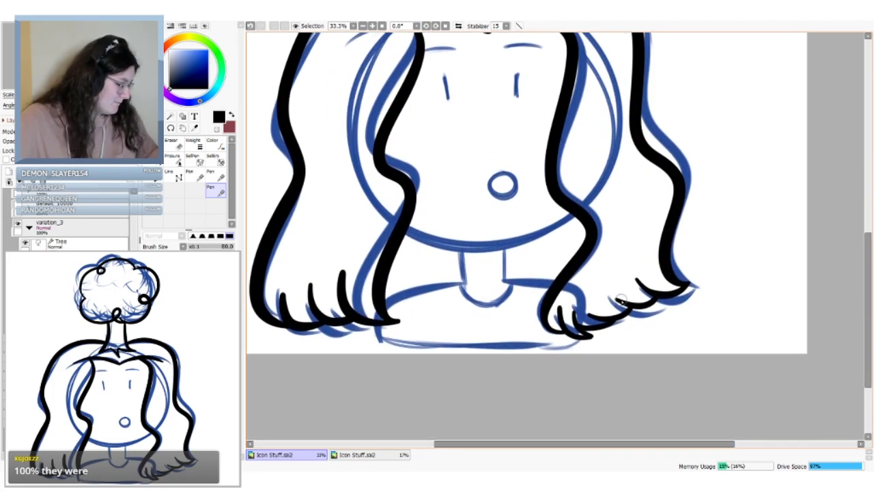
mouse_move(632, 310)
left_mouse_down()
mouse_move(605, 324)
mouse_move(618, 293)
mouse_move(639, 275)
left_mouse_up()
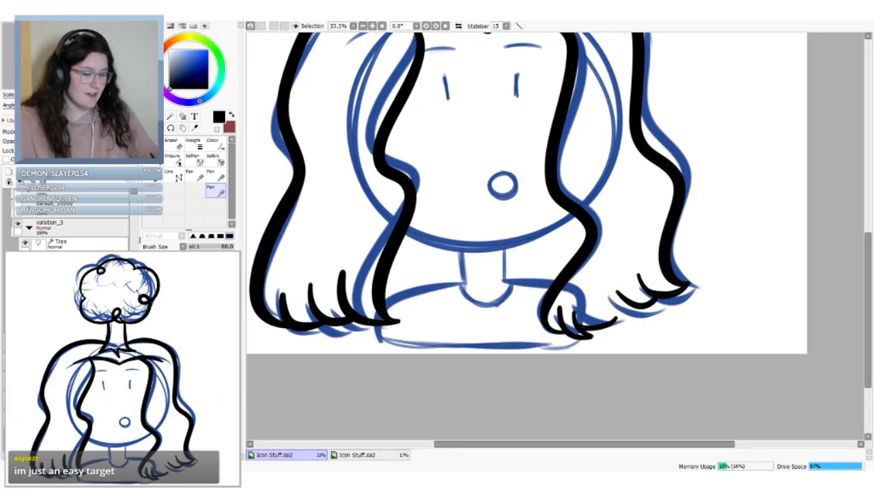
key("l")
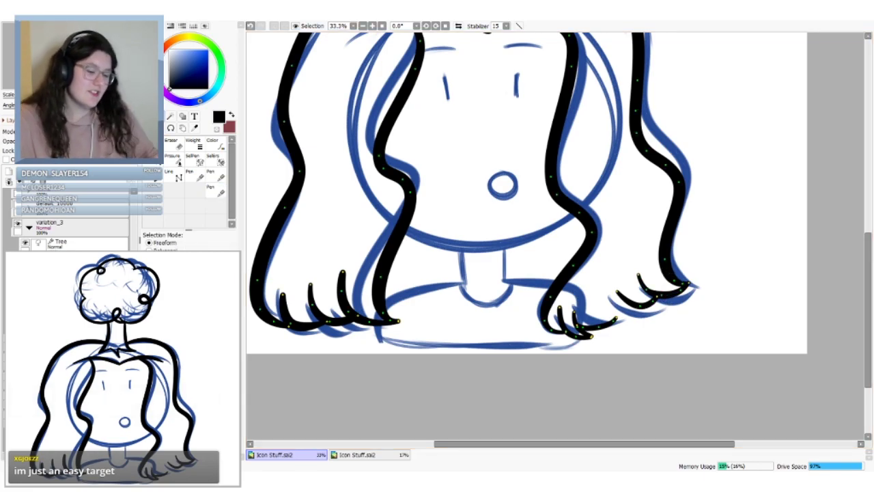
left_click(147, 128)
left_click(153, 158)
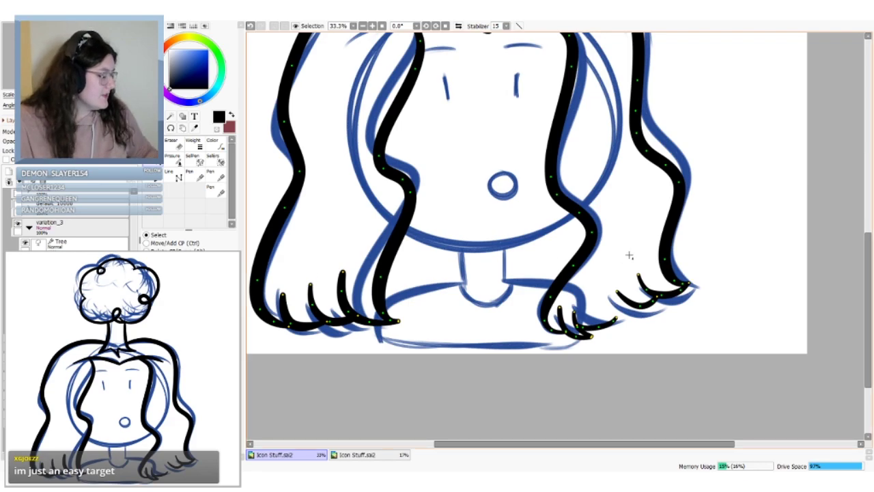
left_click_drag(712, 242, 613, 310)
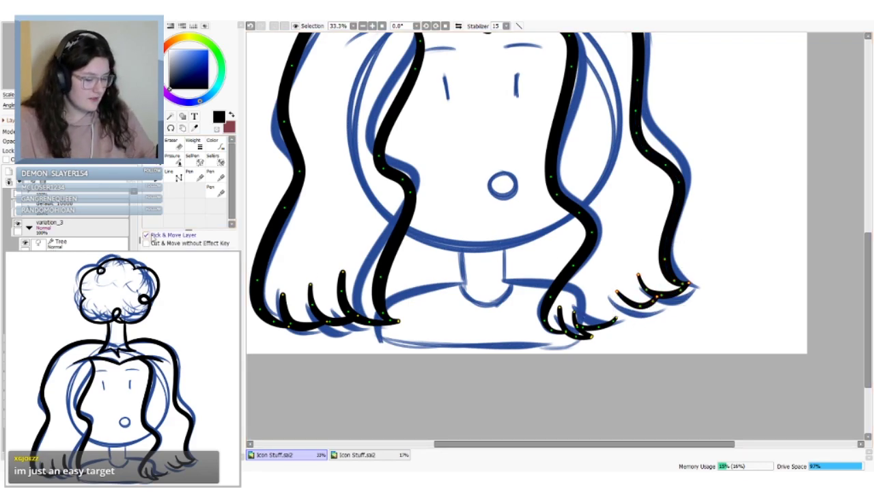
key("ctrl+t")
left_click_drag(653, 311, 652, 333)
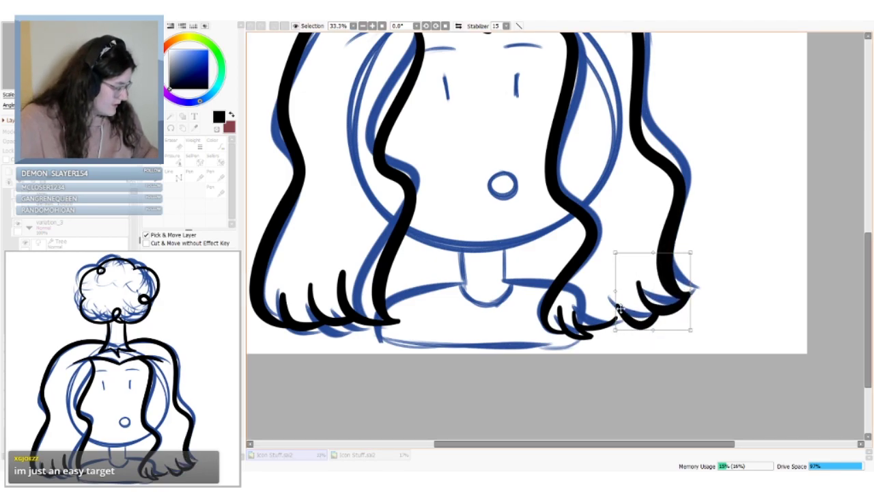
left_click_drag(615, 299, 596, 299)
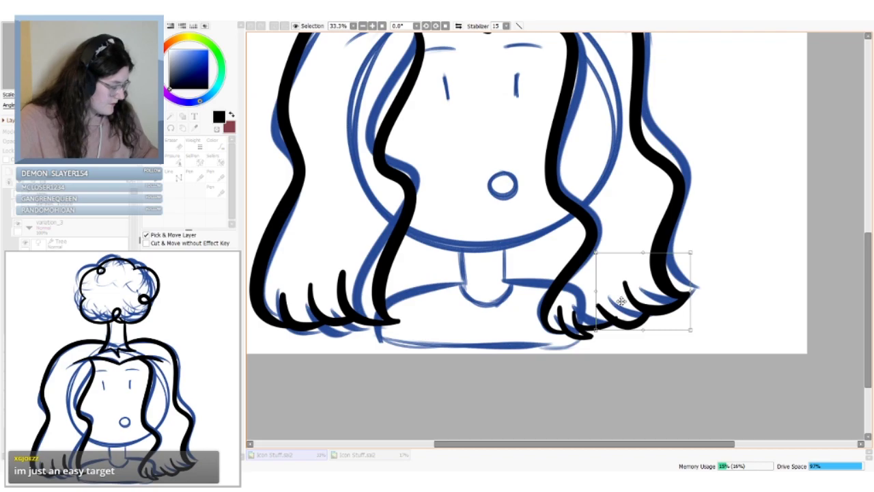
key("Return")
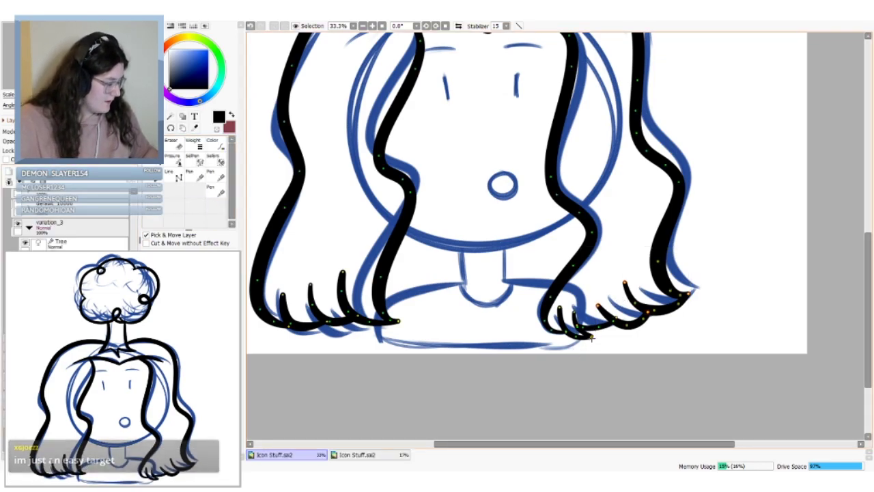
Deselect the transformed tips, remove the stroke joining them to the inner tips, and refine the ends of the two outer tips
left_click_drag(701, 250, 588, 327)
left_click(153, 160)
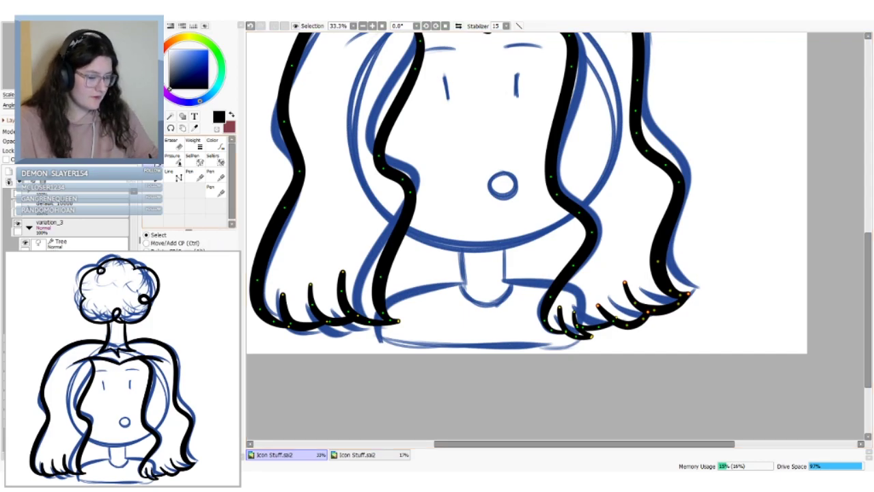
left_click_drag(705, 250, 598, 325)
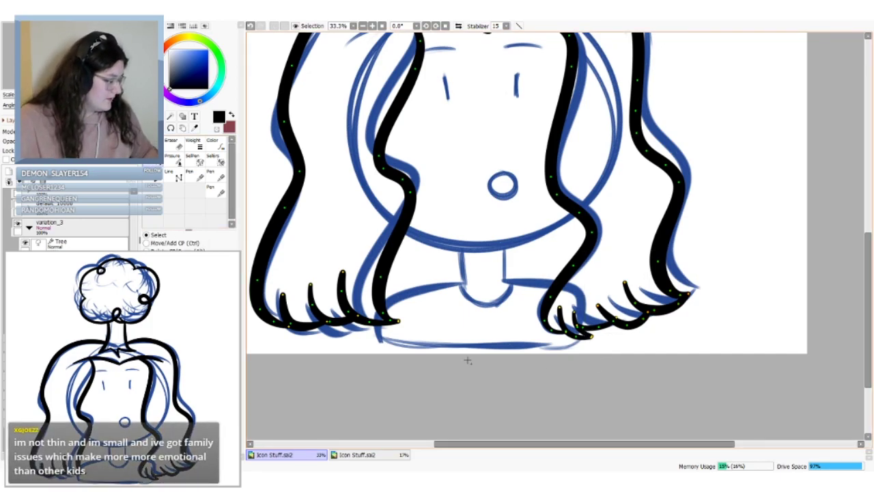
key("n")
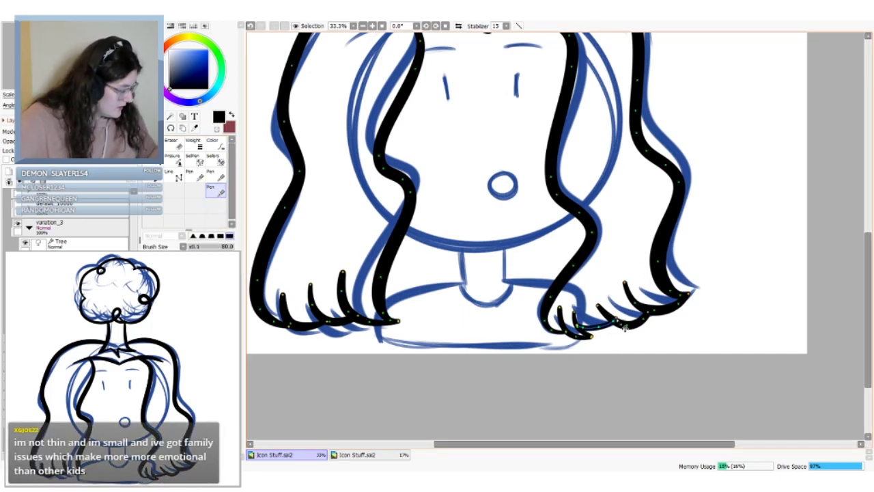
mouse_move(616, 320)
left_mouse_down()
mouse_move(610, 325)
mouse_move(617, 322)
left_mouse_up()
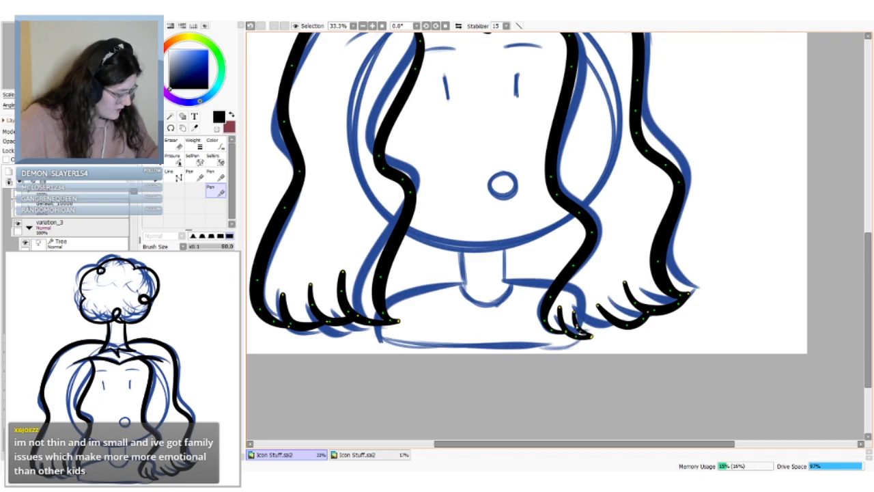
mouse_move(598, 306)
left_mouse_down()
mouse_move(603, 300)
mouse_move(614, 326)
left_mouse_up()
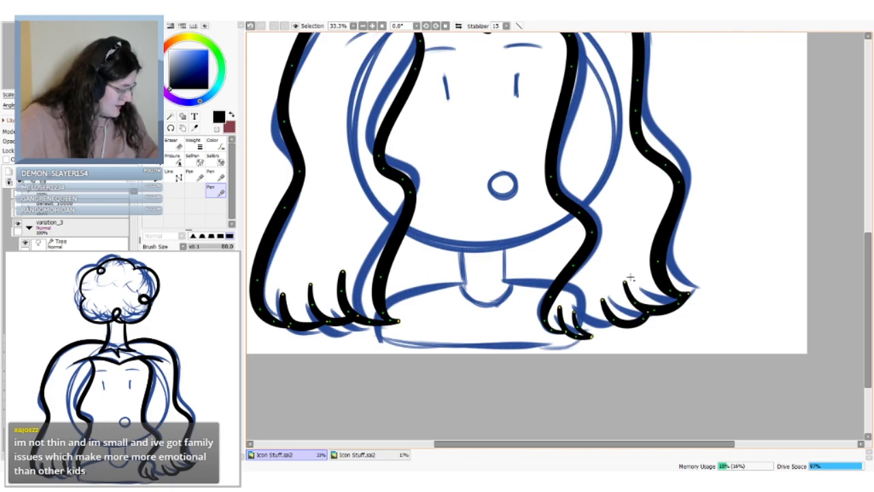
left_click_drag(624, 282, 626, 282)
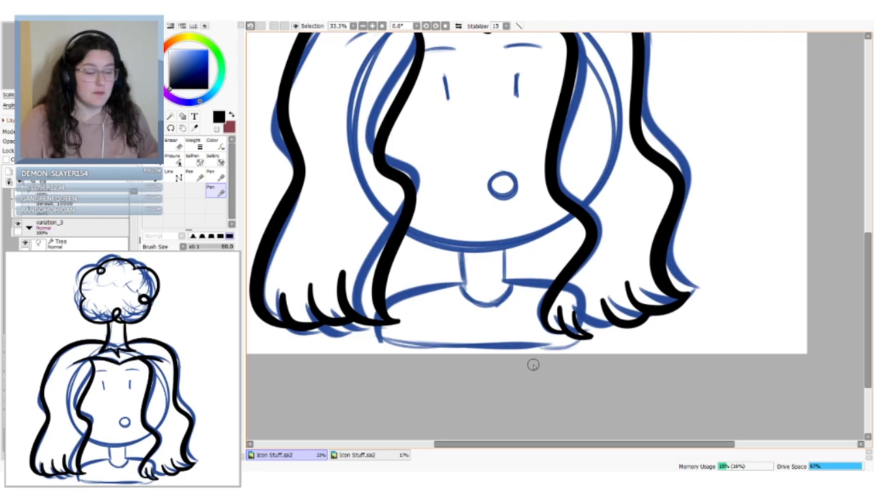
Pull the lower bend of the right hair's inner contour inward and shorten its small tips
left_click_drag(595, 233, 585, 235)
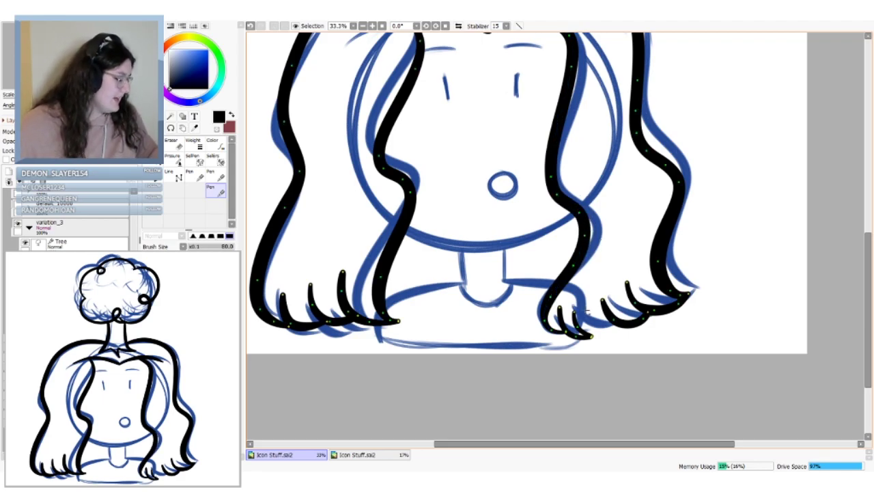
left_click_drag(574, 313, 564, 315)
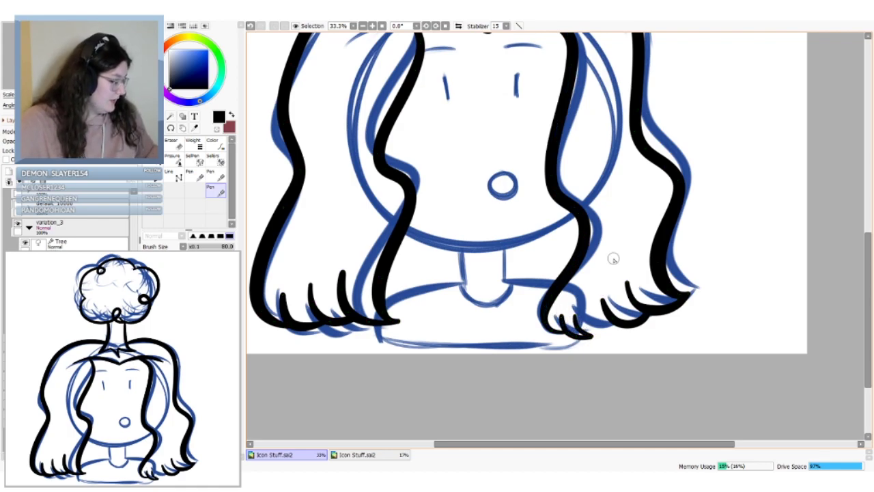
mouse_move(593, 342)
left_mouse_down()
mouse_move(624, 319)
mouse_move(593, 344)
left_mouse_up()
key("ctrl+z")
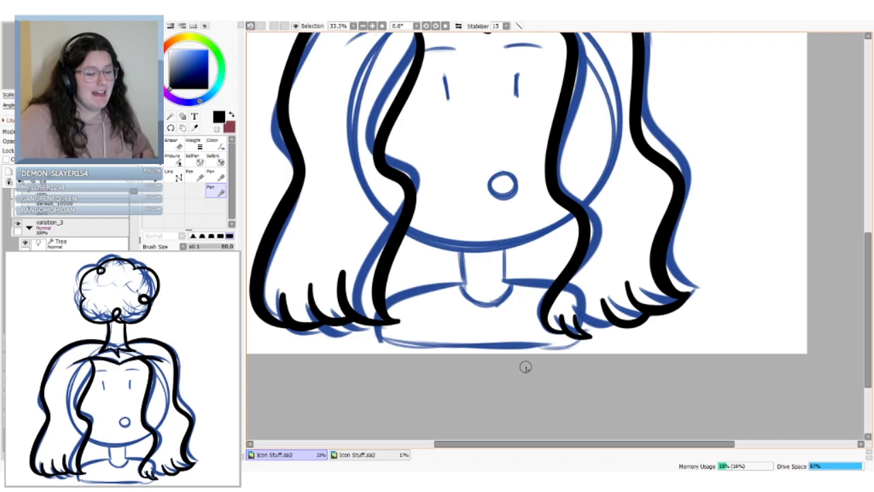
Hide the blue sketch and examine the whole icon's line art with and without the inked hair
left_click(25, 279)
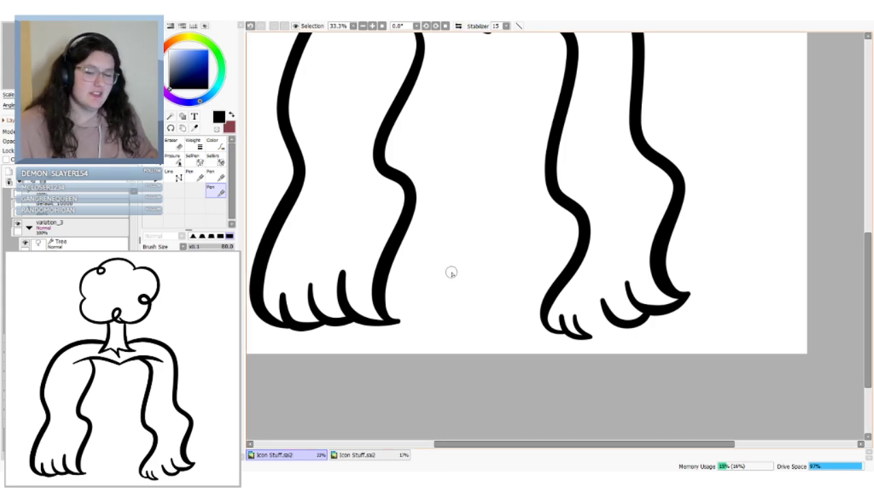
scroll(447, 277, "down", 2)
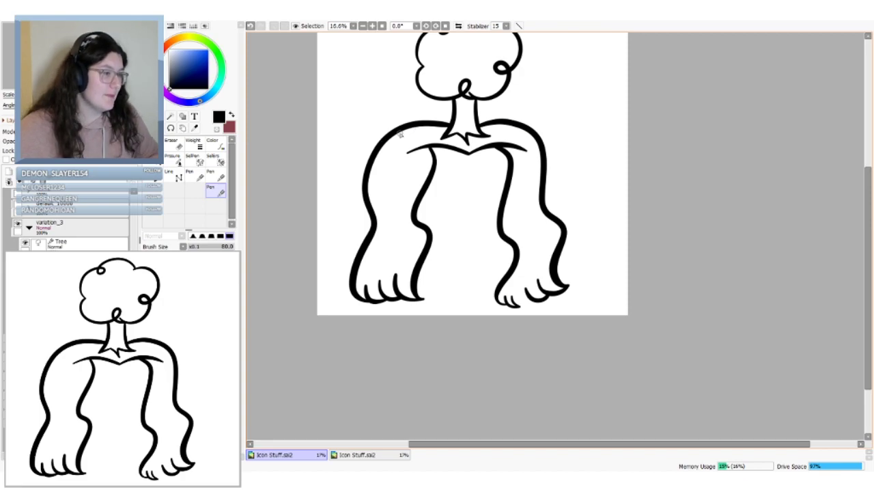
left_click(71, 182)
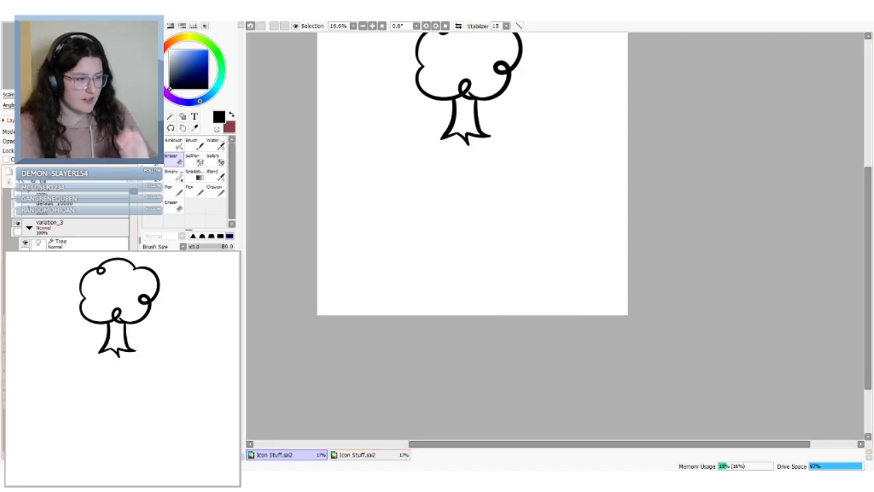
key("ctrl+z")
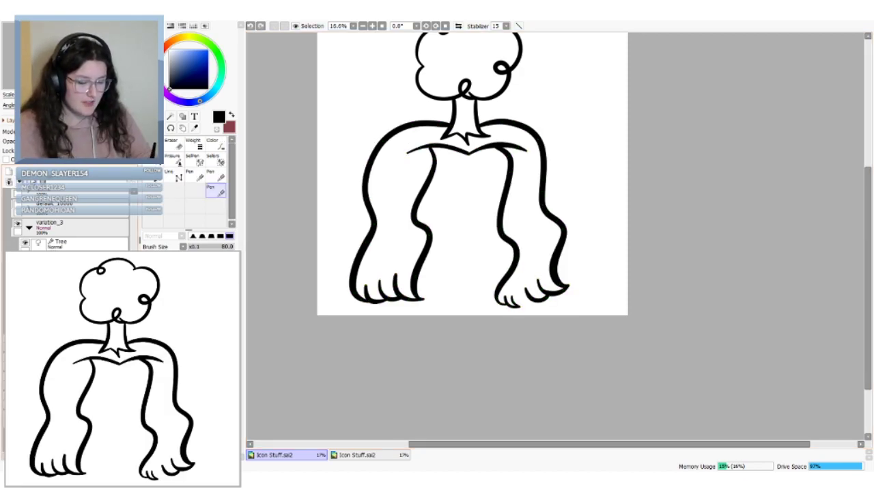
Clear the inked hair from view, show the blue sketch again, and ink the lower curve of the face
left_click(18, 180)
left_click(25, 261)
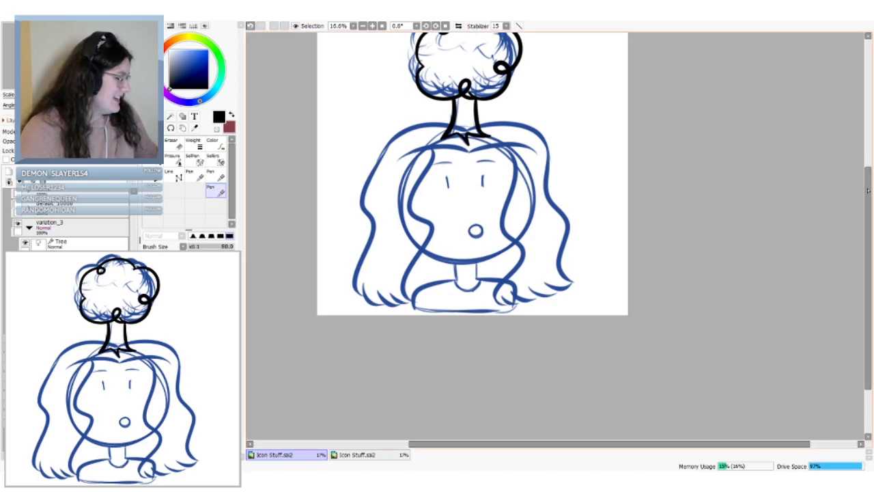
left_click_drag(869, 188, 870, 168)
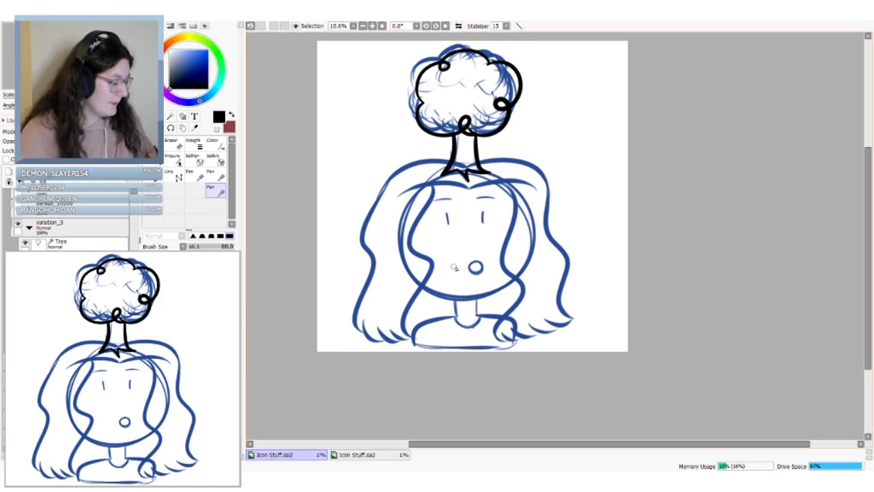
left_click_drag(421, 293, 515, 281)
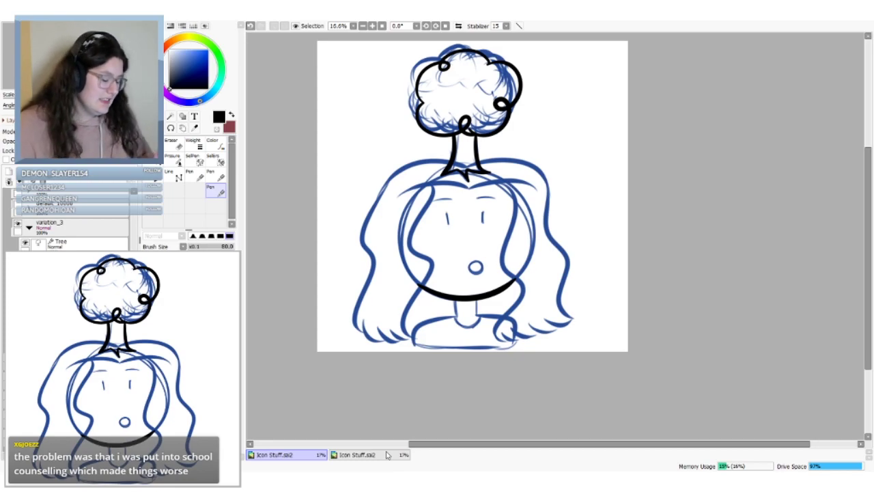
Ink the left fringe stroke from the centre parting outward, redrawing it until it follows the sketch
left_click_drag(468, 186, 419, 196)
key("ctrl+z")
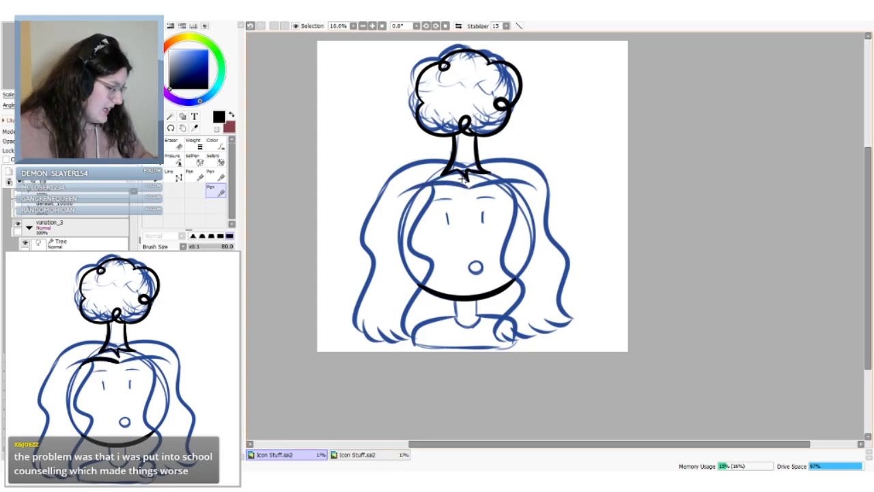
mouse_move(470, 186)
left_mouse_down()
mouse_move(422, 200)
mouse_move(456, 185)
mouse_move(413, 193)
left_mouse_up()
key("ctrl+z")
key("ctrl+z")
mouse_move(469, 187)
left_mouse_down()
mouse_move(418, 190)
mouse_move(468, 196)
left_mouse_up()
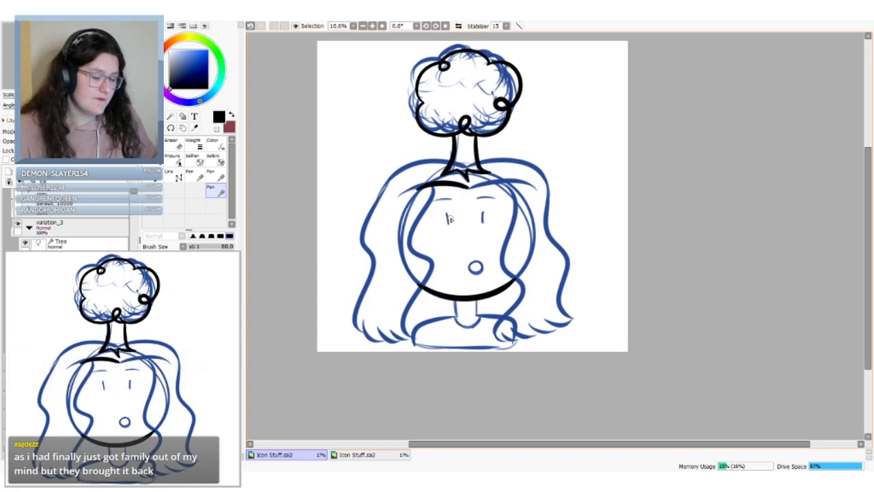
Ink the left hair's wavy inner contour from the fringe down to its curved lower tip, undoing misplaced strokes
mouse_move(431, 184)
left_mouse_down()
mouse_move(412, 244)
mouse_move(426, 341)
mouse_move(410, 333)
mouse_move(429, 342)
left_mouse_up()
key("ctrl+z")
key("ctrl+z")
key("ctrl+y")
key("ctrl+z")
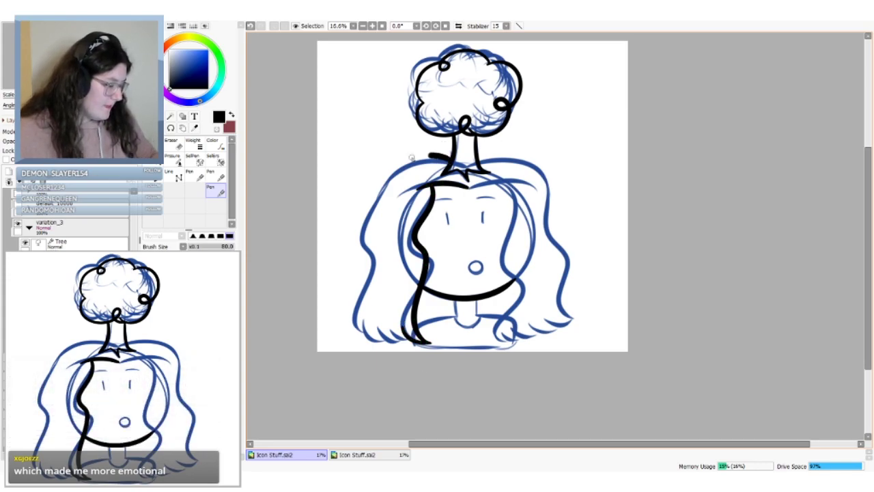
Ink the upper arc of the left hair's outer contour from the tree trunk, undoing the trial strokes that continue downward
left_click_drag(451, 157, 368, 238)
key("ctrl+z")
mouse_move(447, 158)
left_mouse_down()
mouse_move(374, 208)
mouse_move(372, 197)
mouse_move(354, 335)
left_mouse_up()
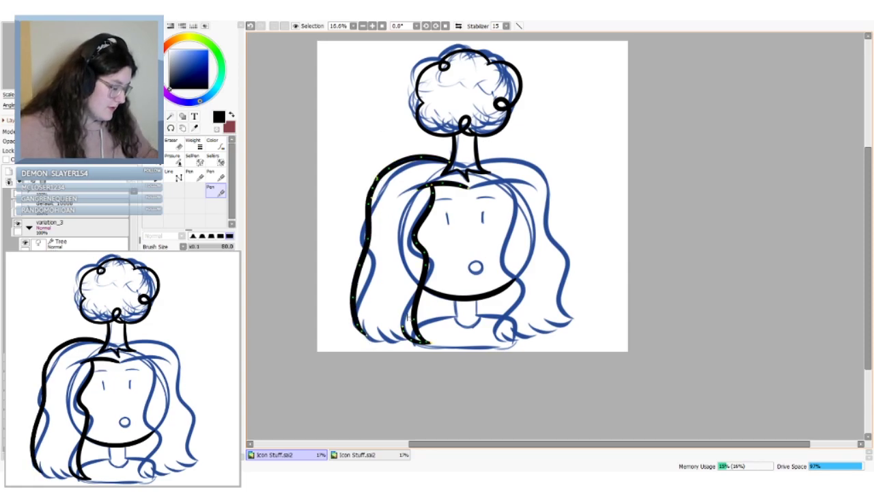
key("ctrl+z")
left_click_drag(376, 179, 372, 326)
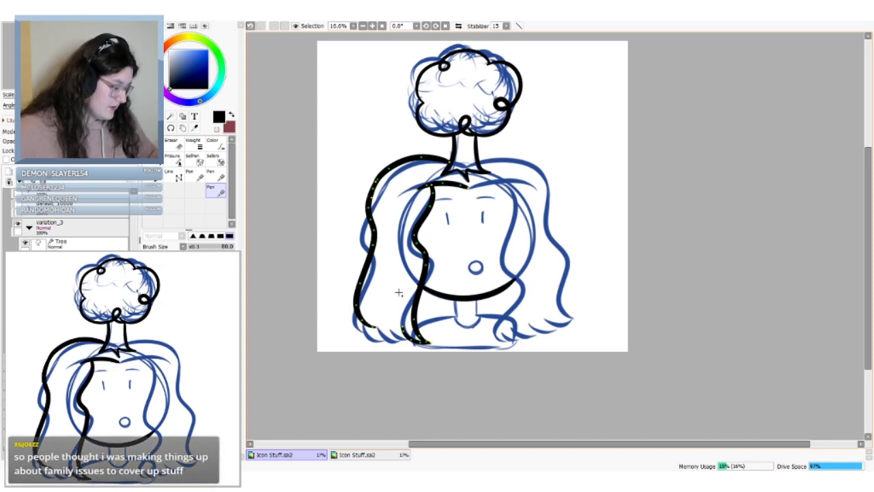
key("ctrl+z")
mouse_move(375, 174)
left_mouse_down()
mouse_move(368, 263)
mouse_move(370, 333)
left_mouse_up()
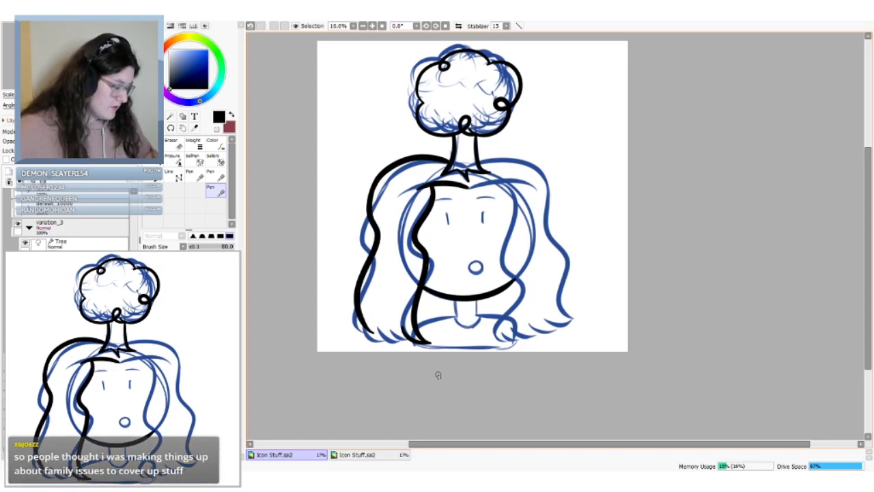
key("ctrl+z")
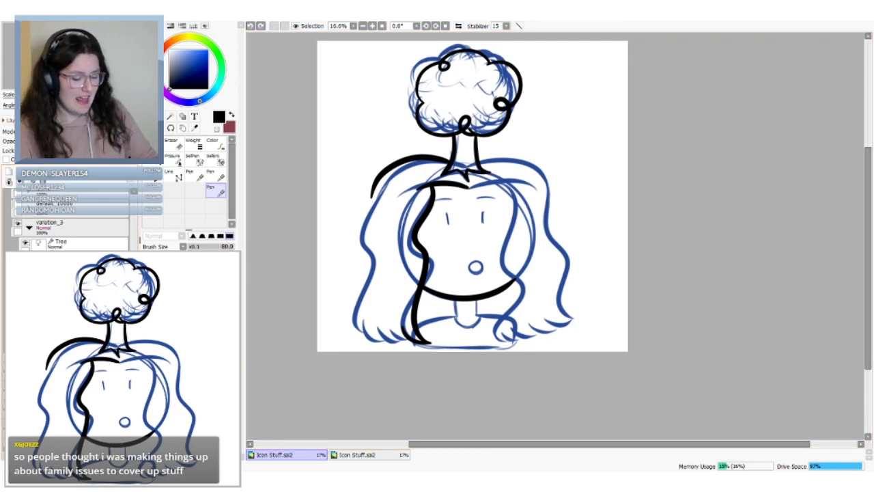
Hide the blue sketch and adjust the left end of the chin curve to meet the hair's inner contour
left_click(26, 341)
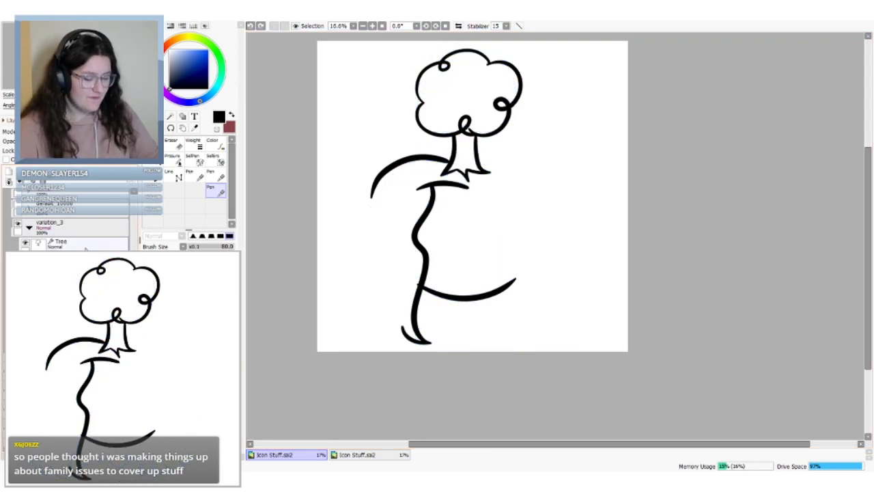
left_click_drag(419, 286, 423, 288)
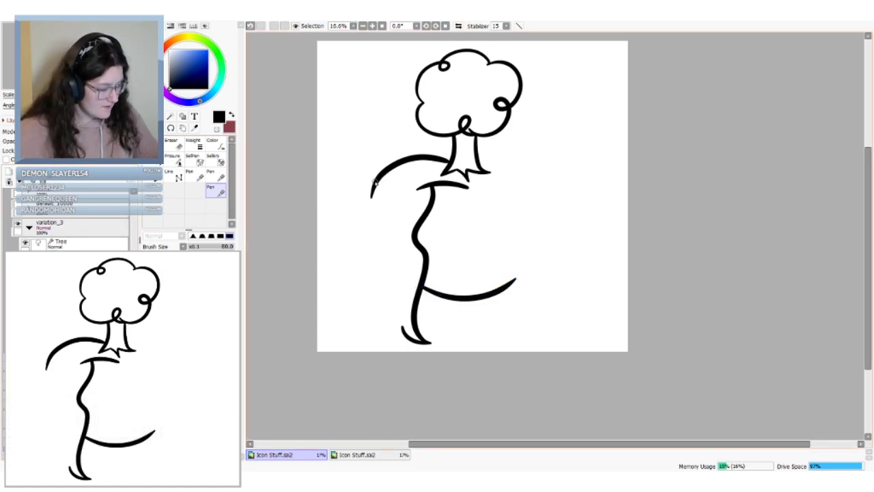
Ink the left hair's wavy outer contour from the upper arc down to its curved lower tip, undoing trial strokes and smoothing the join
mouse_move(375, 179)
left_mouse_down()
mouse_move(362, 287)
mouse_move(381, 328)
left_mouse_up()
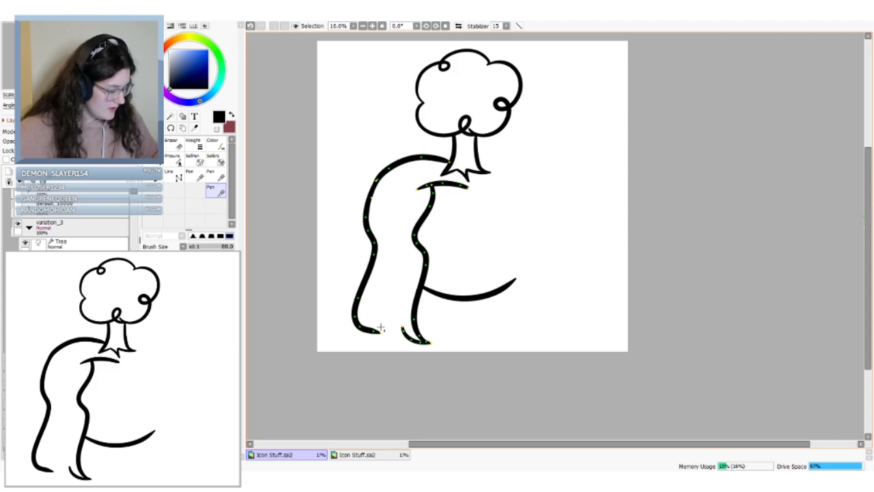
key("ctrl+z")
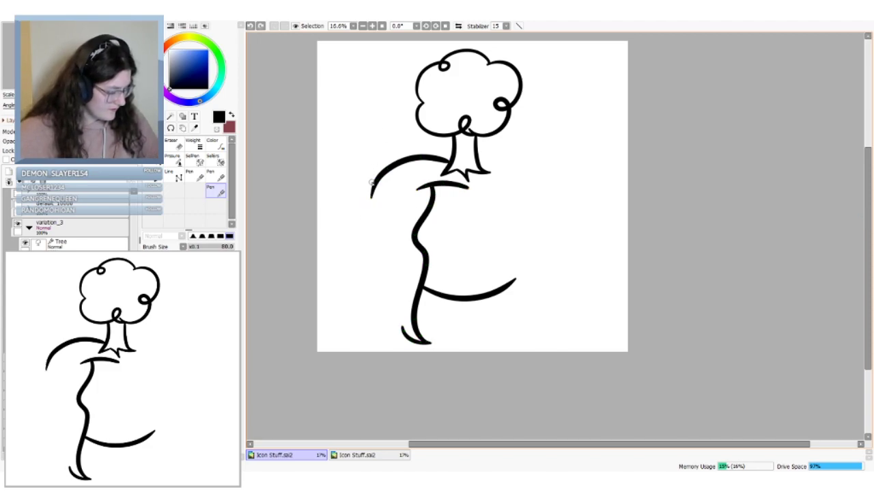
mouse_move(374, 179)
left_mouse_down()
mouse_move(351, 262)
mouse_move(362, 352)
left_mouse_up()
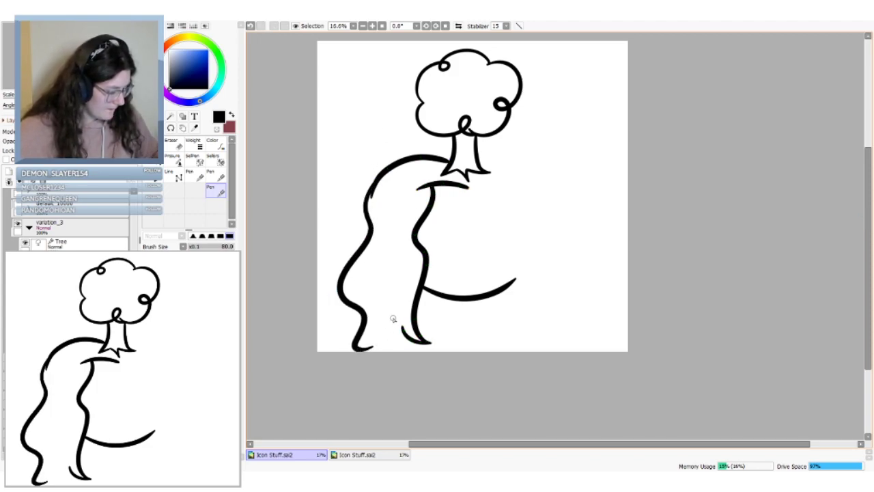
key("ctrl+z")
mouse_move(366, 207)
left_mouse_down()
mouse_move(381, 251)
mouse_move(376, 325)
left_mouse_up()
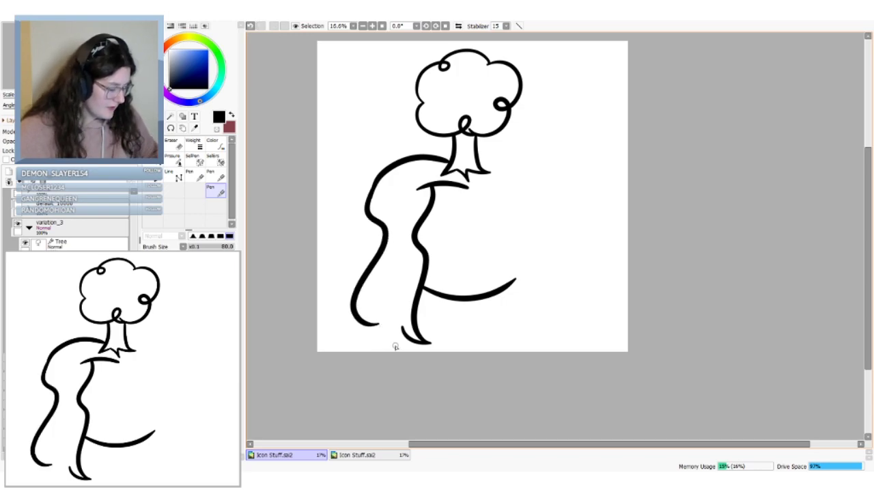
key("ctrl")
left_click_drag(371, 200, 369, 203)
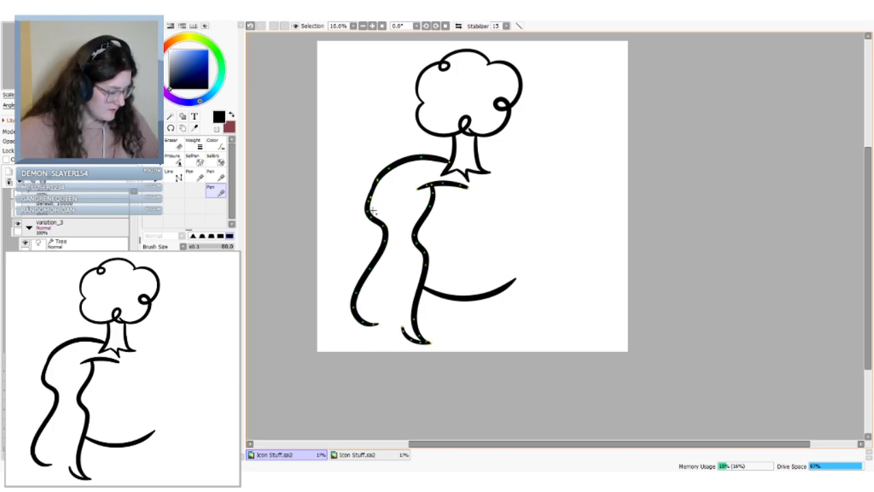
Ink the curved lock strokes along the left hair's lower edge between the outer and inner tips, redrawing the connecting stroke
mouse_move(374, 300)
left_mouse_down()
mouse_move(375, 322)
mouse_move(407, 339)
left_mouse_up()
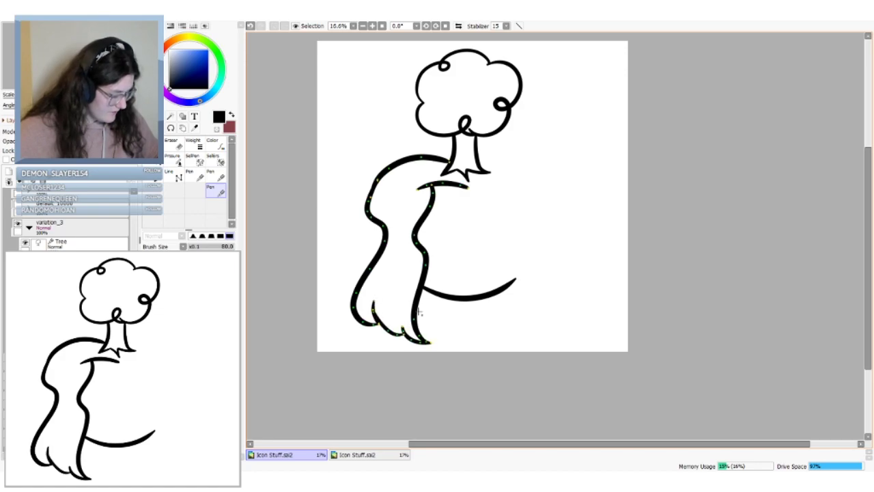
key("ctrl+z")
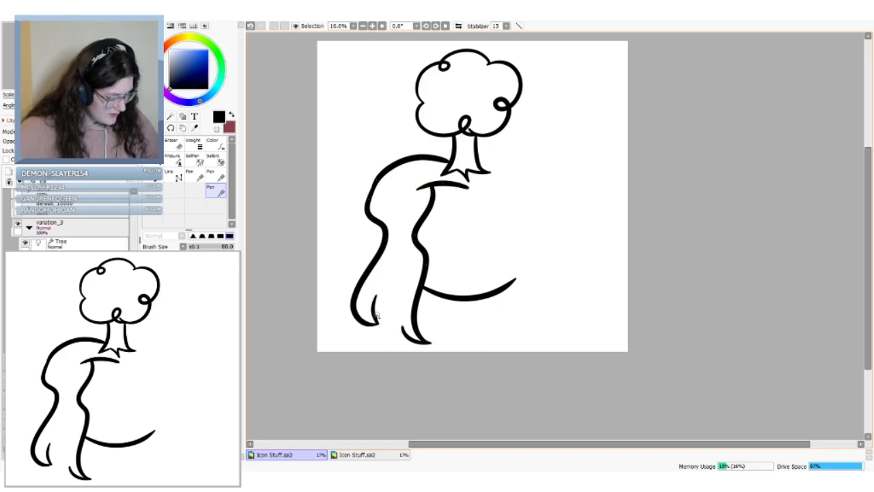
mouse_move(379, 322)
left_mouse_down()
mouse_move(413, 326)
mouse_move(382, 330)
mouse_move(390, 337)
left_mouse_up()
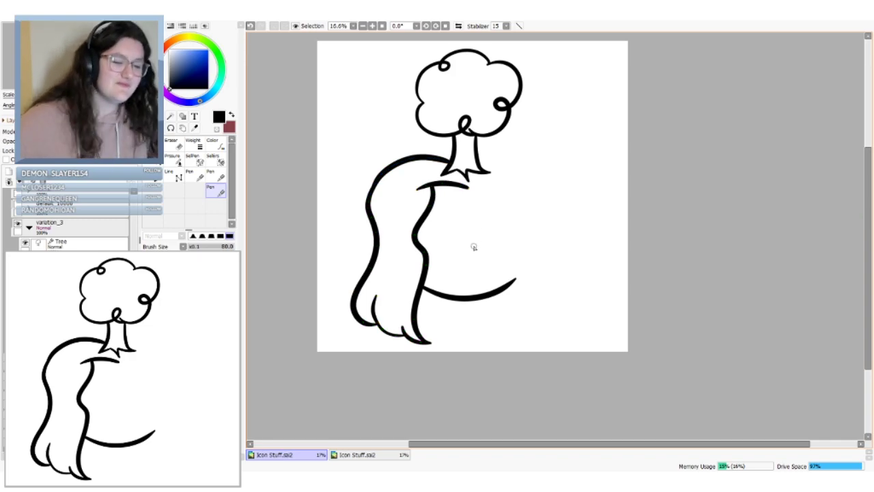
Show the blue sketch again and ink the right fringe stroke from the centre parting outward, undoing the misplaced attempts
left_click(25, 341)
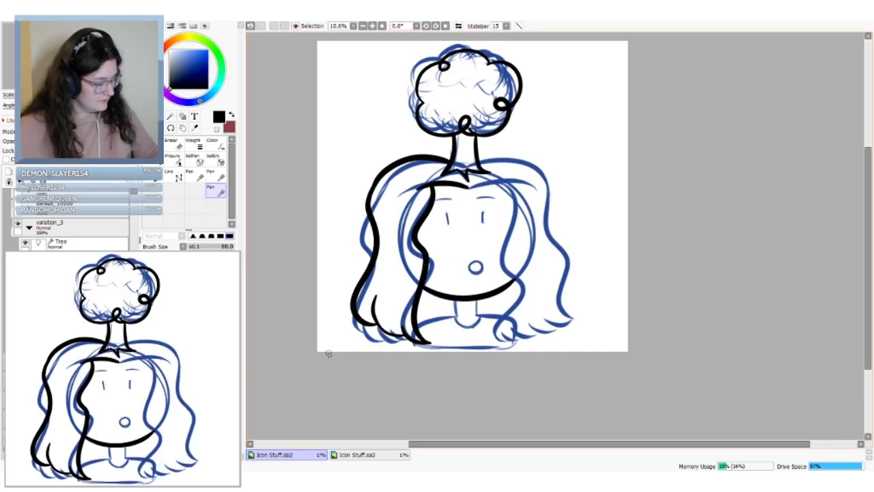
left_click_drag(469, 186, 523, 194)
key("ctrl+z")
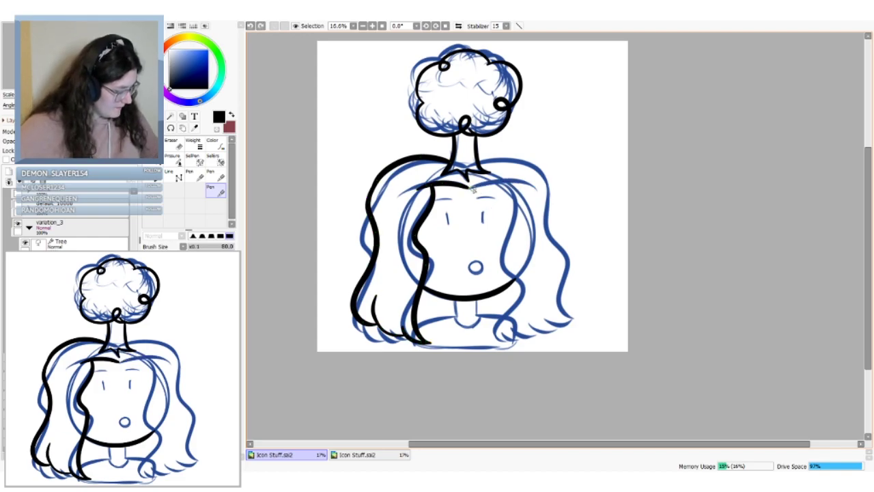
left_click_drag(468, 186, 522, 191)
key("ctrl+z")
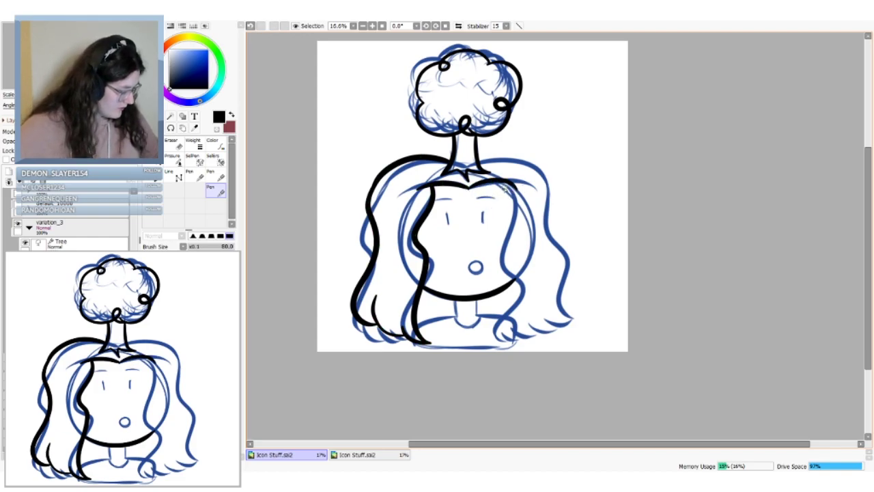
key("ctrl+z")
left_click_drag(468, 187, 521, 192)
key("ctrl+z")
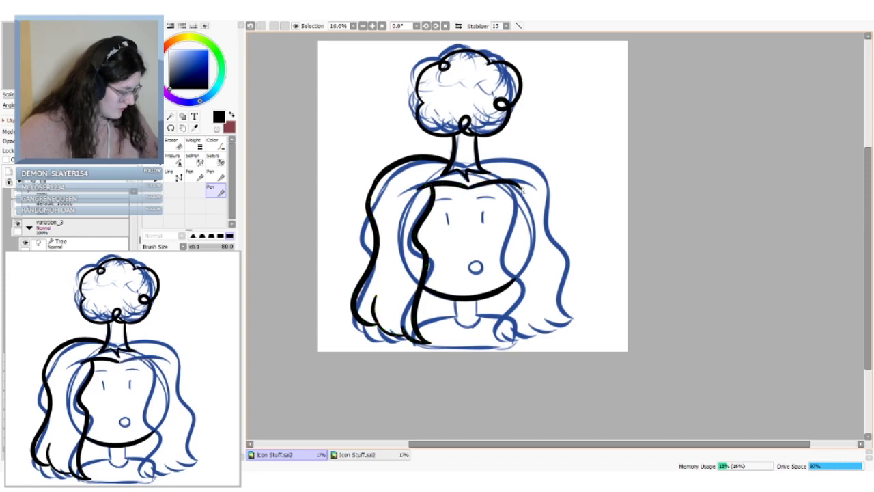
key("ctrl+z")
mouse_move(468, 186)
left_mouse_down()
mouse_move(509, 181)
mouse_move(497, 183)
mouse_move(512, 195)
mouse_move(505, 263)
mouse_move(511, 316)
mouse_move(502, 336)
left_mouse_up()
key("ctrl+z")
key("ctrl+z")
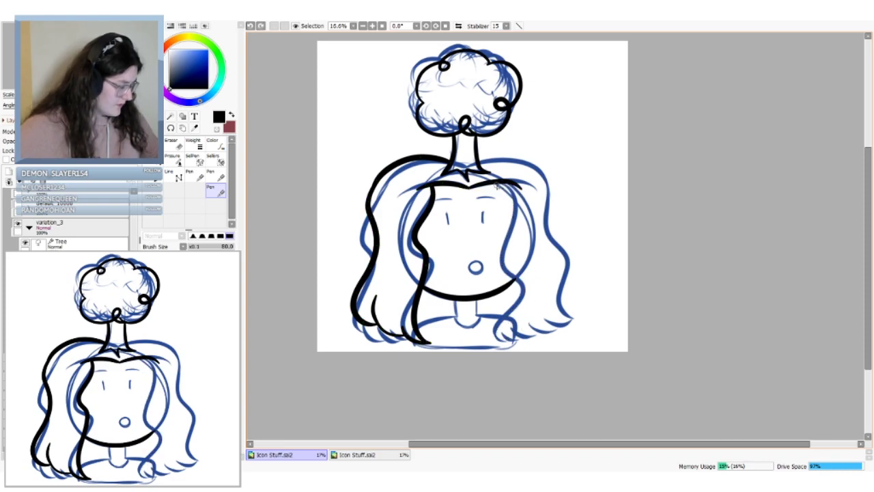
left_click_drag(502, 186, 505, 334)
key("ctrl+z")
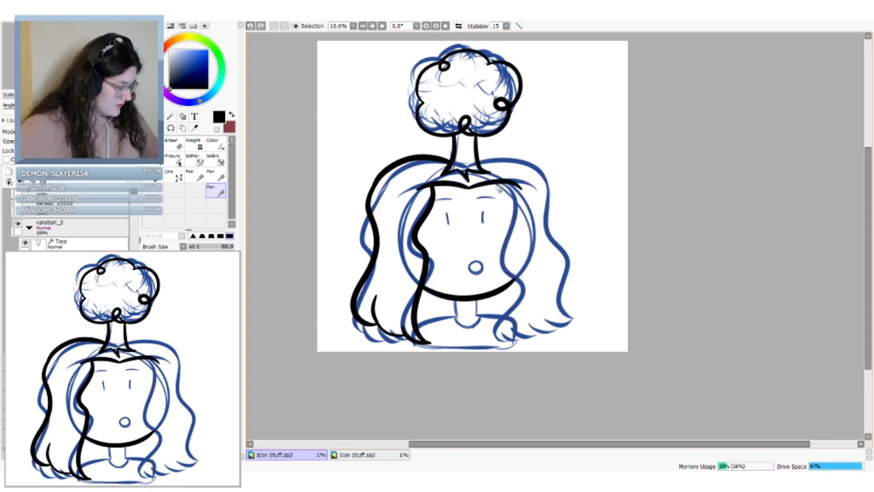
mouse_move(506, 185)
left_mouse_down()
mouse_move(514, 248)
mouse_move(503, 303)
mouse_move(509, 341)
left_mouse_up()
key("ctrl+z")
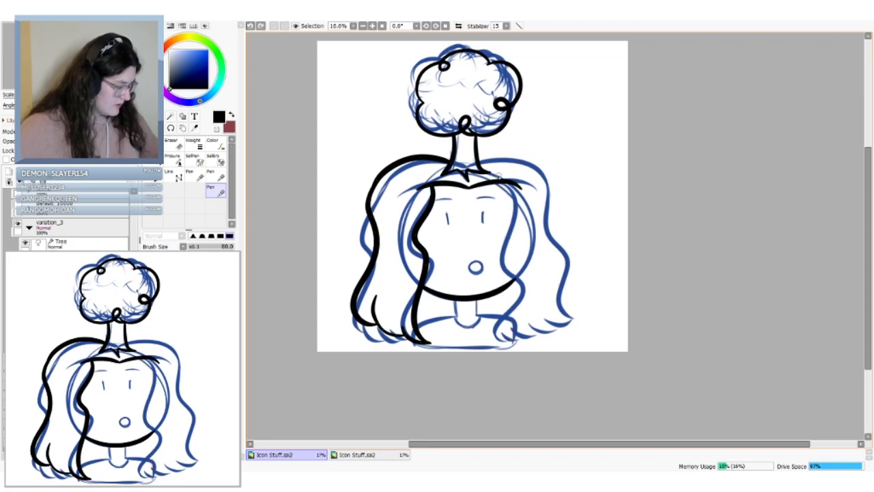
Adjust the curve points along the inner hair strand on the left side of the face
left_click_drag(419, 236, 415, 239)
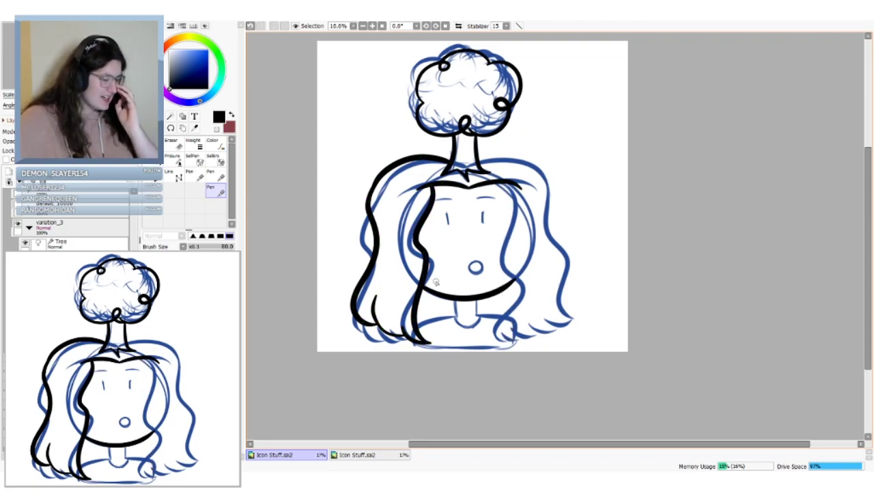
key("ctrl+z")
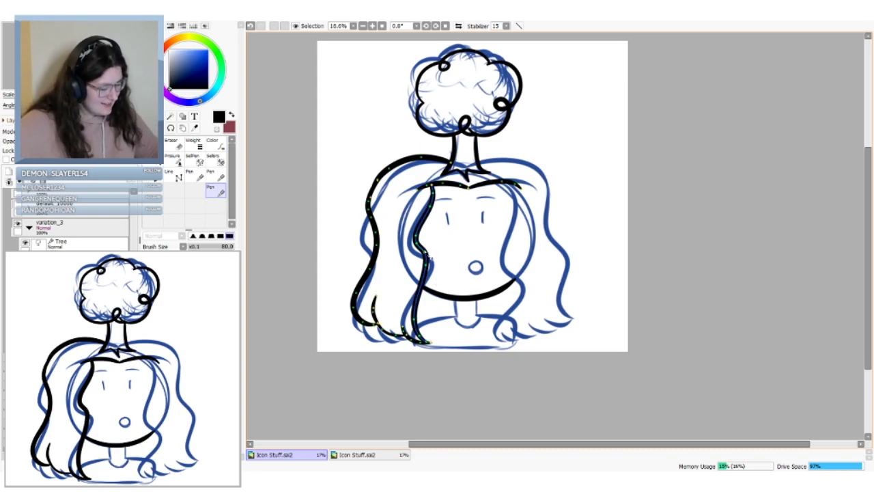
key("ctrl+y")
left_click_drag(421, 292, 424, 302)
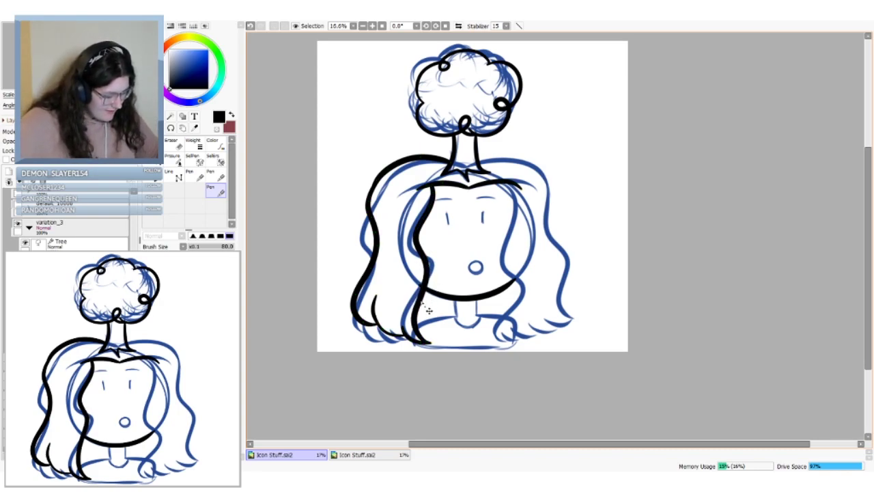
left_click_drag(429, 266, 430, 281)
key("ctrl+z")
key("ctrl+y")
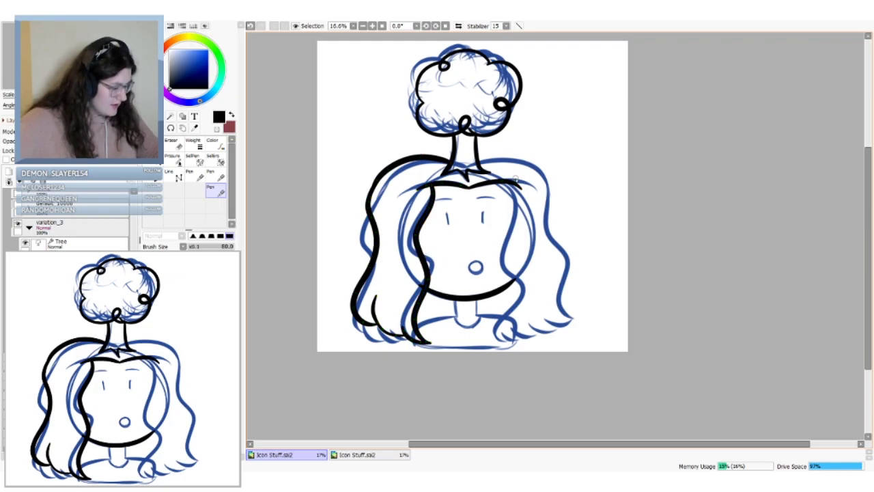
Ink the wavy inner hair strand on the right side of the face, from the fringe down to the shoulder
mouse_move(505, 183)
left_mouse_down()
mouse_move(504, 232)
mouse_move(519, 265)
mouse_move(517, 321)
left_mouse_up()
key("ctrl+z")
mouse_move(505, 181)
left_mouse_down()
mouse_move(514, 345)
mouse_move(502, 322)
left_mouse_up()
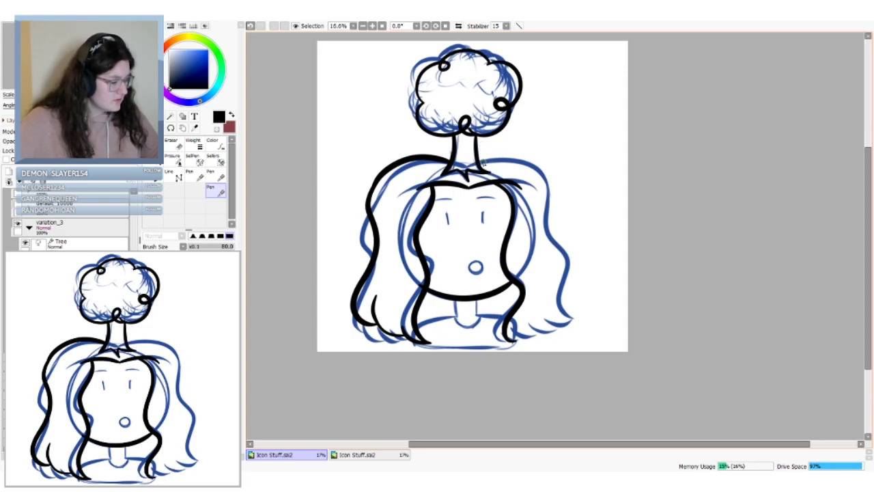
Ink the outer right hair contour from the trunk base down to the hair tip and adjust its curve points
mouse_move(481, 161)
left_mouse_down()
mouse_move(537, 160)
mouse_move(570, 259)
mouse_move(572, 329)
mouse_move(499, 159)
mouse_move(546, 205)
mouse_move(577, 315)
left_mouse_up()
key("ctrl+z")
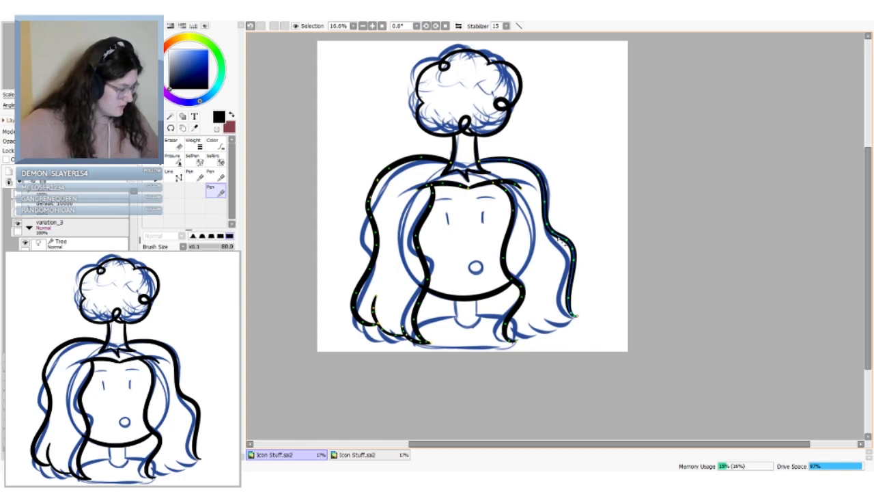
left_click_drag(558, 234, 555, 239)
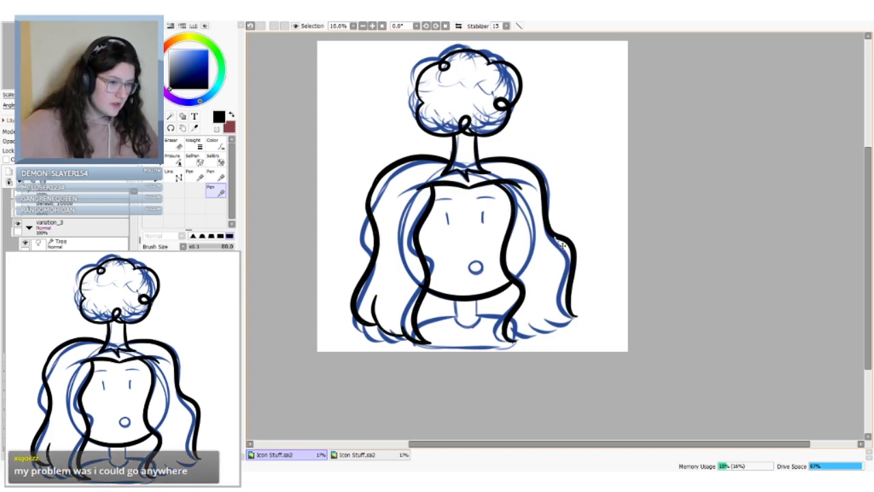
key("ctrl+z")
key("ctrl+y")
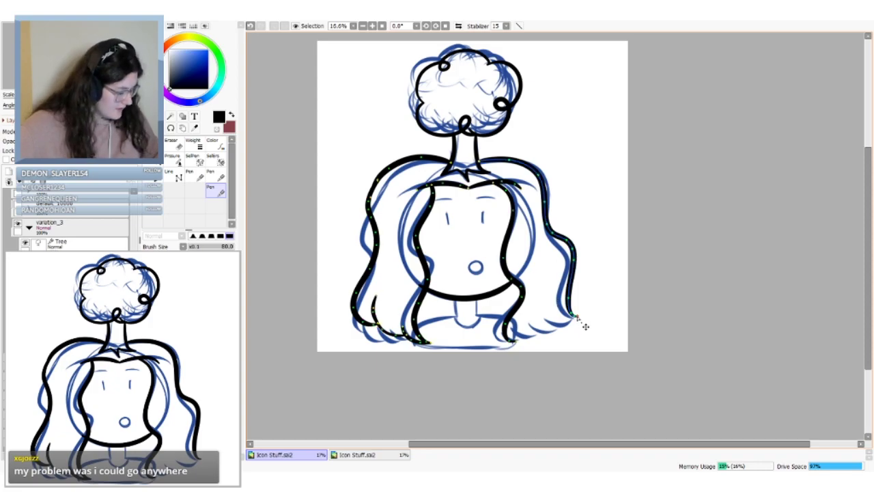
left_click_drag(576, 318, 568, 325)
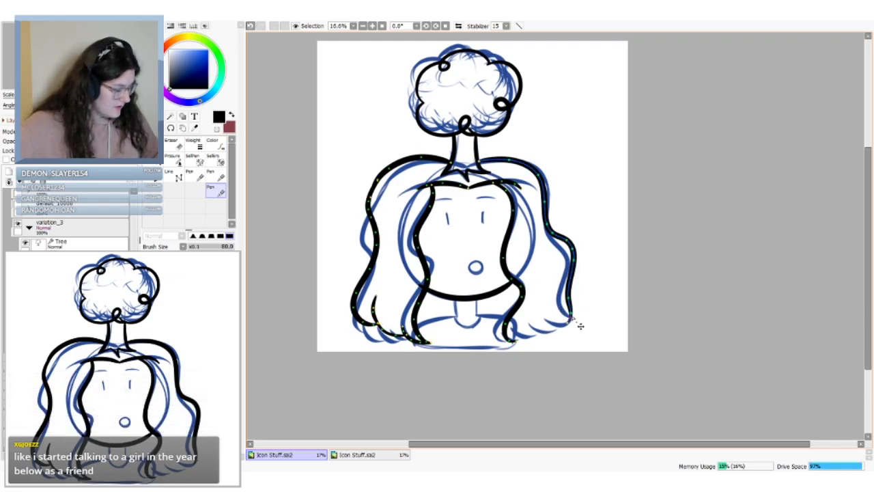
key("ctrl+z")
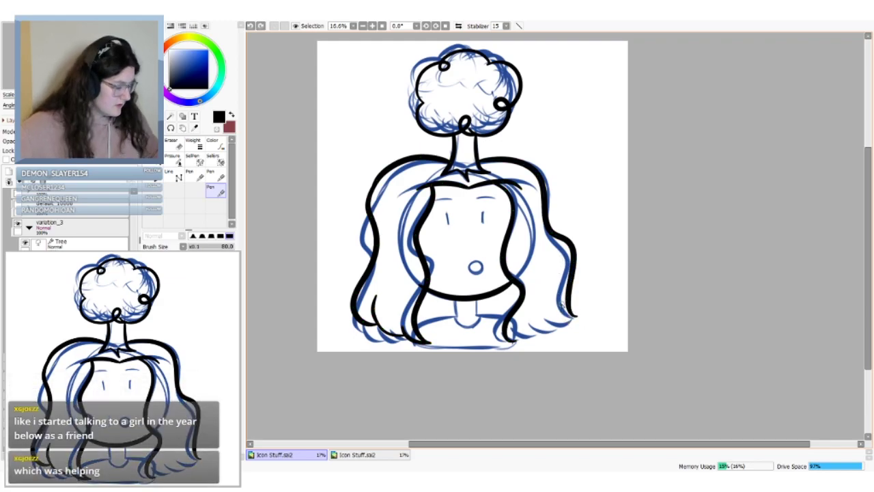
Try inking a short curved stroke inward from the tip of the outer right hair contour
left_click_drag(553, 312, 575, 321)
key("ctrl+z")
key("ctrl+z")
key("ctrl+y")
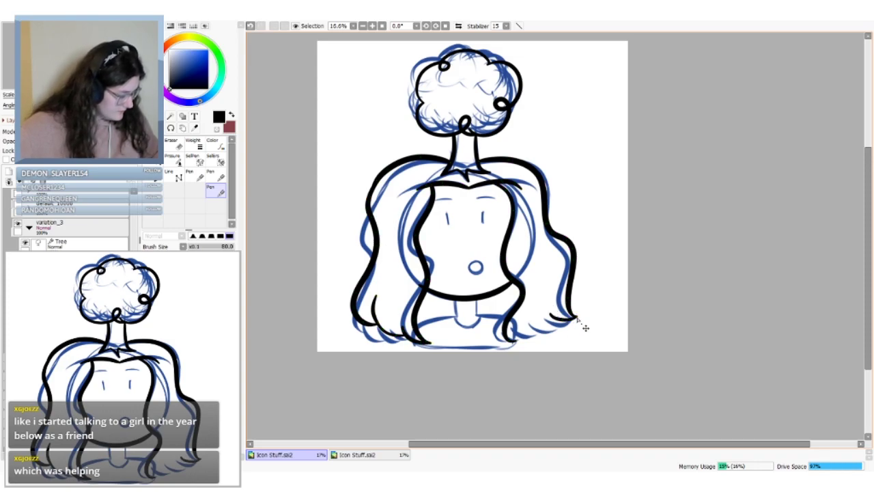
key("ctrl+z")
key("ctrl+y")
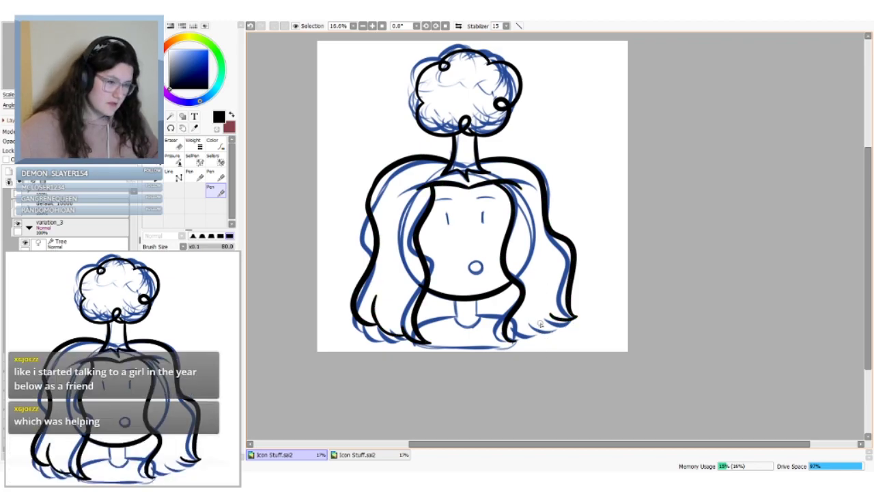
Try inking the tufted hair ends along the bottom of the right hair section between its inner and outer strands
mouse_move(529, 319)
left_mouse_down()
mouse_move(557, 322)
mouse_move(540, 322)
mouse_move(534, 339)
mouse_move(558, 324)
left_mouse_up()
key("ctrl+z")
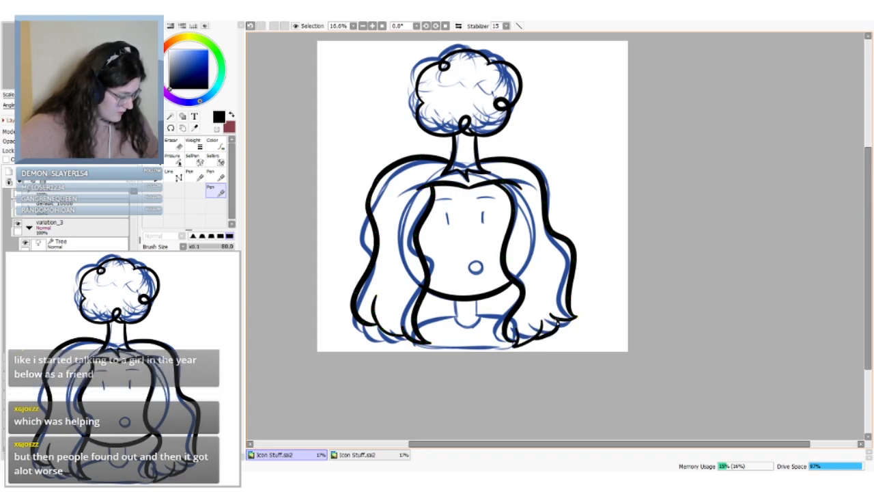
key("ctrl+z")
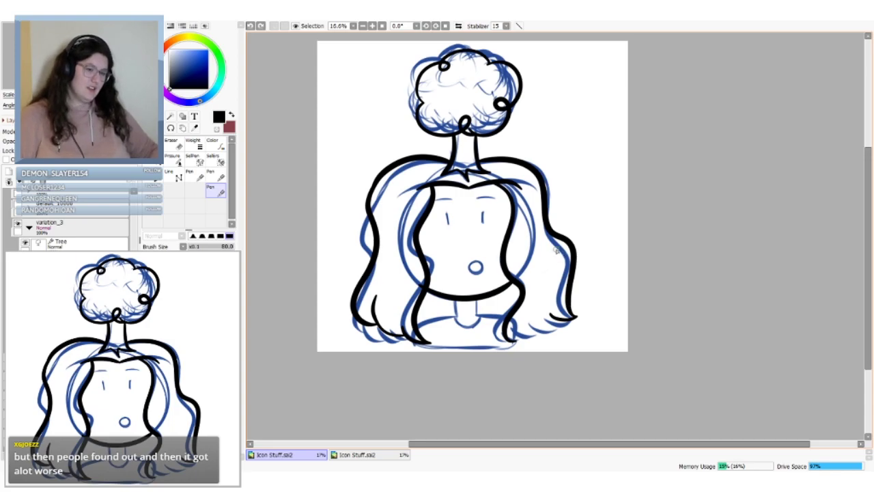
mouse_move(530, 326)
left_mouse_down()
mouse_move(552, 329)
mouse_move(567, 318)
left_mouse_up()
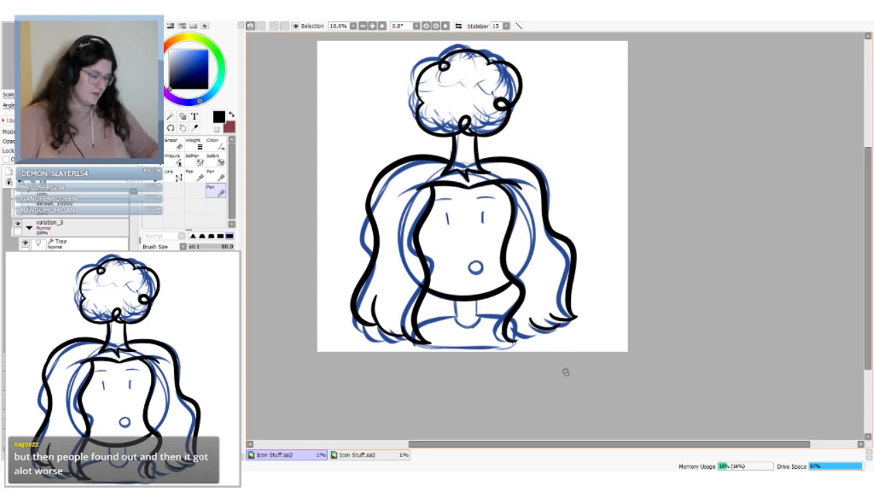
key("ctrl+z")
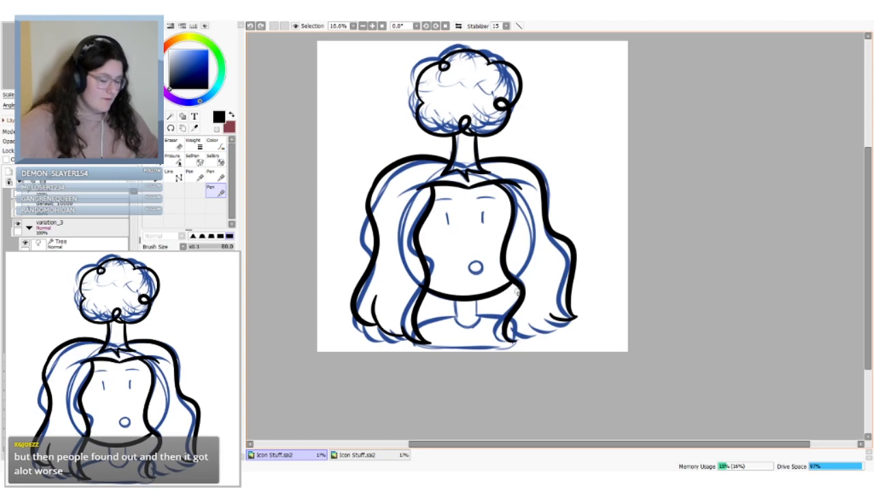
mouse_move(540, 344)
left_mouse_down()
mouse_move(551, 344)
mouse_move(560, 325)
mouse_move(566, 332)
left_mouse_up()
key("ctrl+z")
key("ctrl+z")
key("ctrl+z")
key("ctrl+z")
key("ctrl+z")
key("ctrl+z")
mouse_move(511, 330)
left_mouse_down()
mouse_move(547, 347)
mouse_move(531, 339)
left_mouse_up()
key("ctrl+z")
key("ctrl+z")
key("ctrl+z")
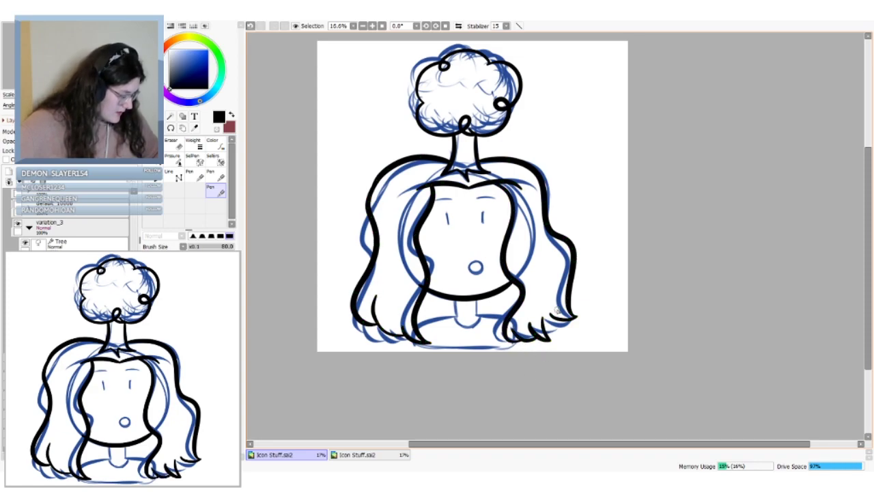
Try reshaping the right hair's tufted ends, then undo all of those bottom strokes
key("ctrl")
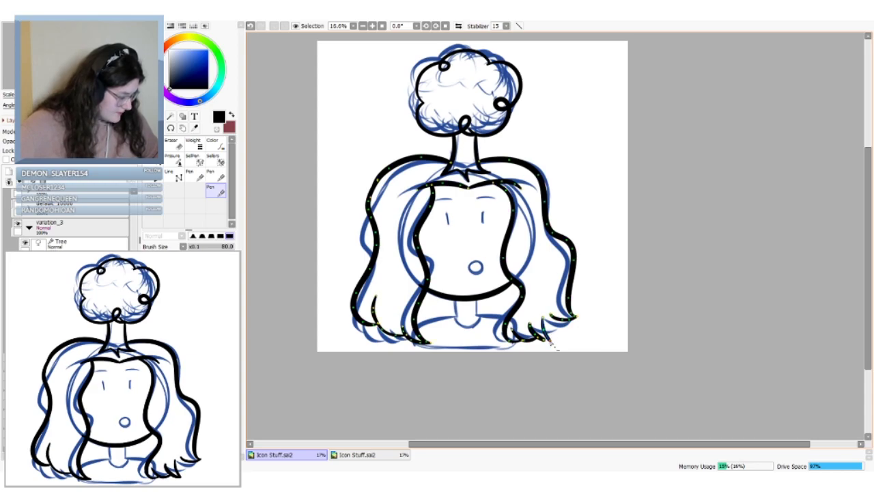
key("ctrl+z")
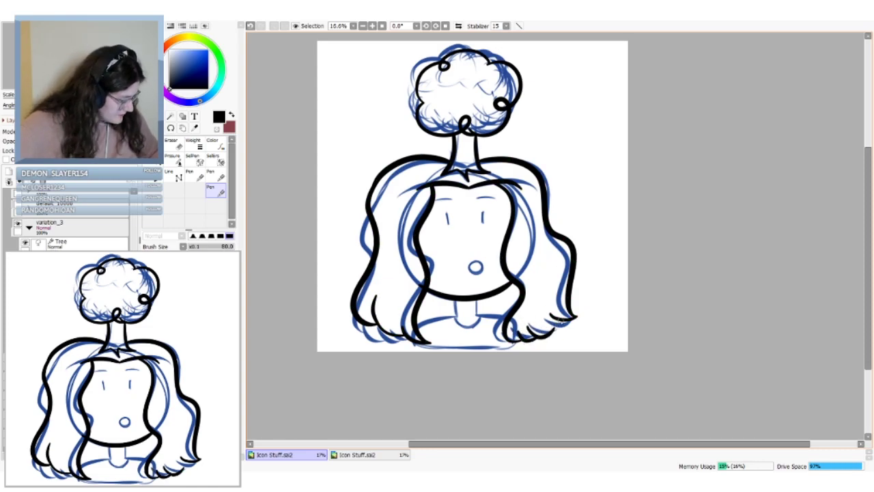
key("ctrl+z")
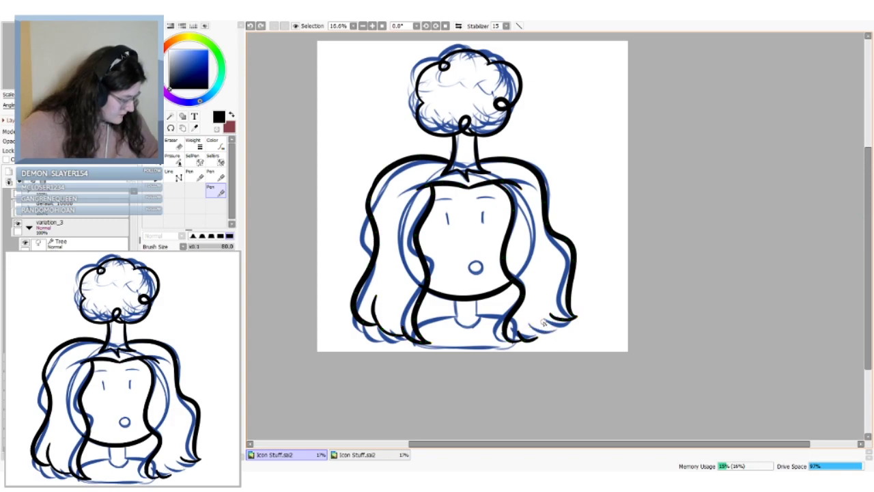
mouse_move(545, 328)
left_mouse_down()
mouse_move(564, 317)
mouse_move(549, 327)
left_mouse_up()
key("ctrl+z")
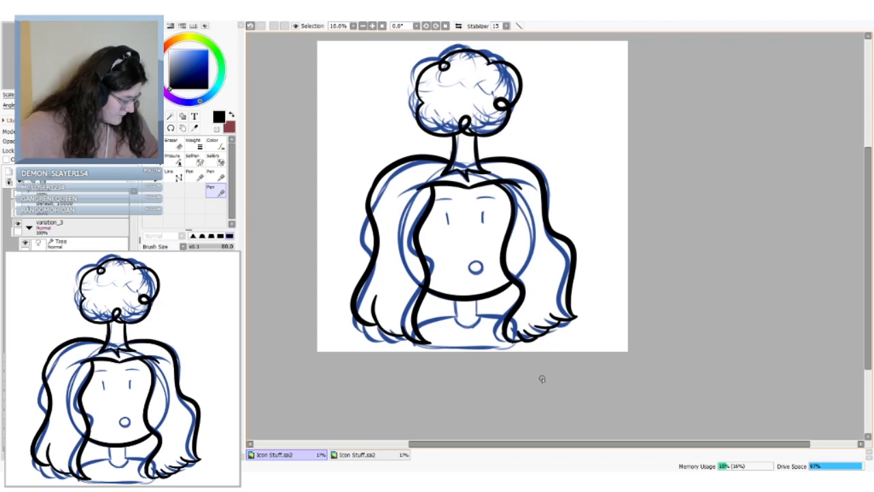
key("ctrl+z")
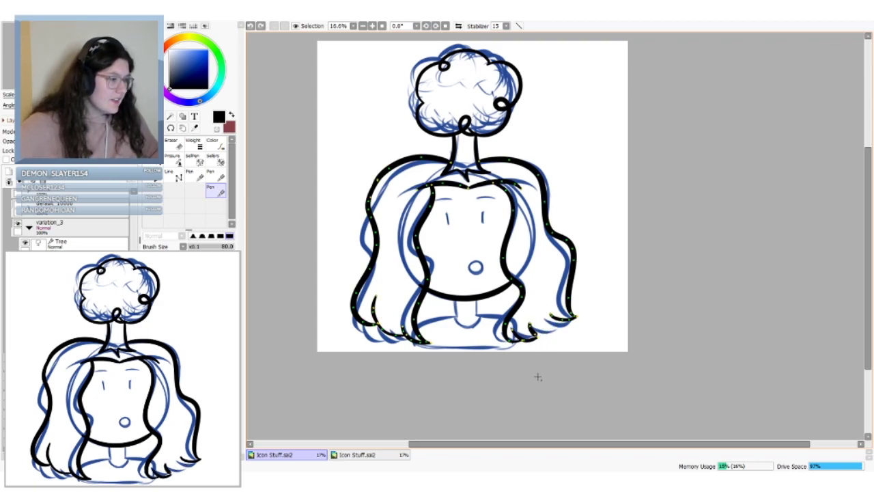
key("ctrl+y")
key("ctrl+y")
key("ctrl+z")
key("ctrl+z")
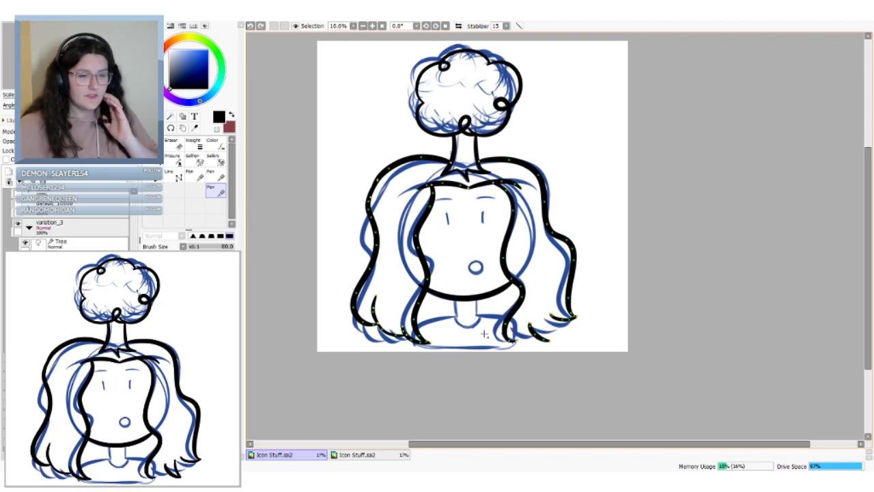
key("ctrl+z")
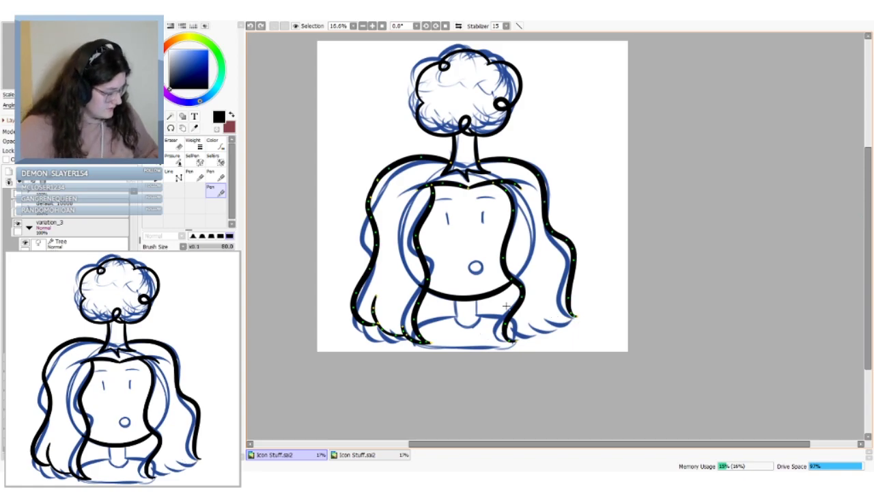
Reposition the lower ends of the inner and outer right hair strands to follow the blue sketch
mouse_move(516, 341)
left_mouse_down()
mouse_move(512, 351)
mouse_move(500, 342)
left_mouse_up()
mouse_move(506, 333)
left_mouse_down()
mouse_move(492, 333)
mouse_move(501, 329)
left_mouse_up()
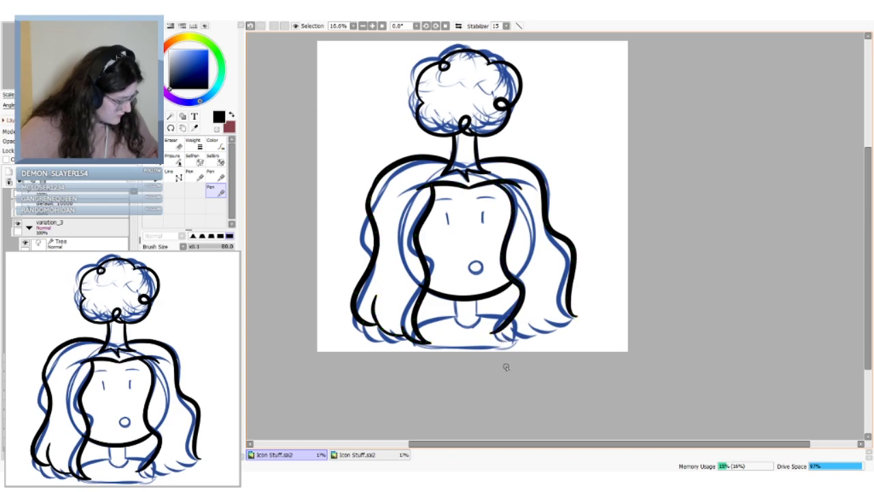
left_click_drag(576, 317, 571, 321)
key("ctrl+z")
key("ctrl+y")
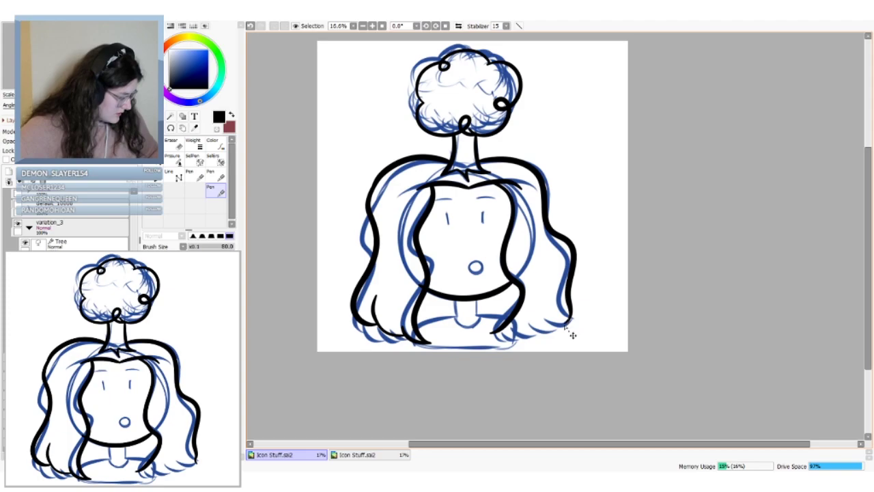
key("ctrl+z")
key("ctrl+y")
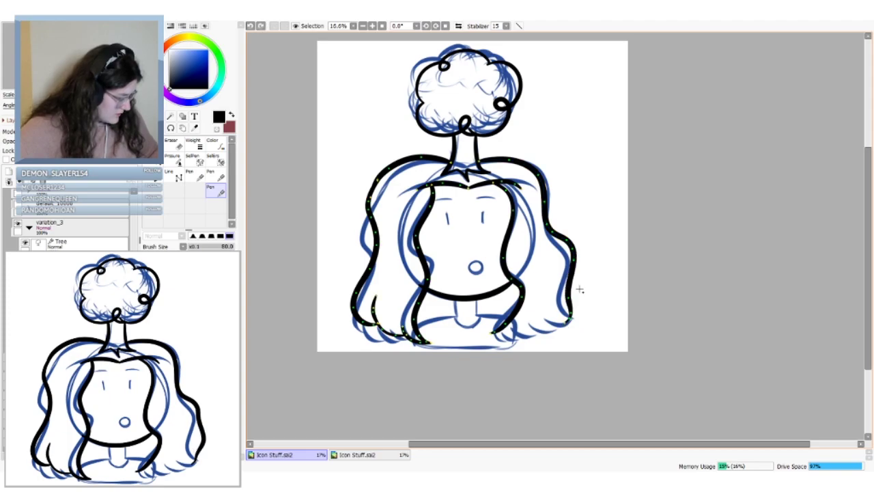
key("ctrl+z")
key("ctrl+y")
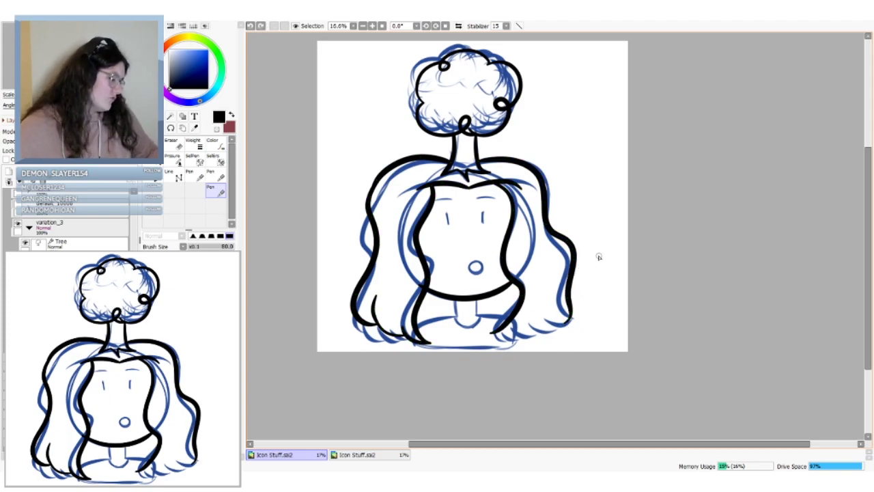
key("ctrl+z")
key("ctrl+y")
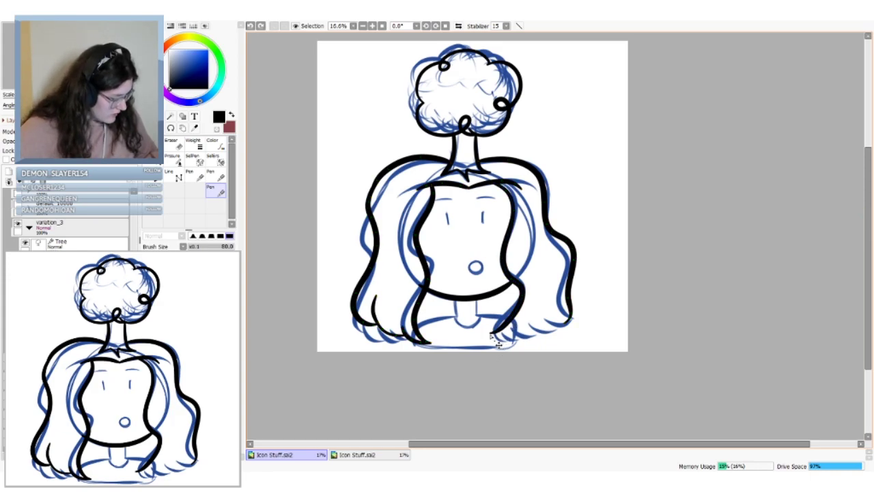
Refine the lower curve of the inner right hair strand and extend its end down toward the base of the shoulder sketch
key("ctrl+z")
key("ctrl+y")
key("ctrl+z")
key("ctrl+y")
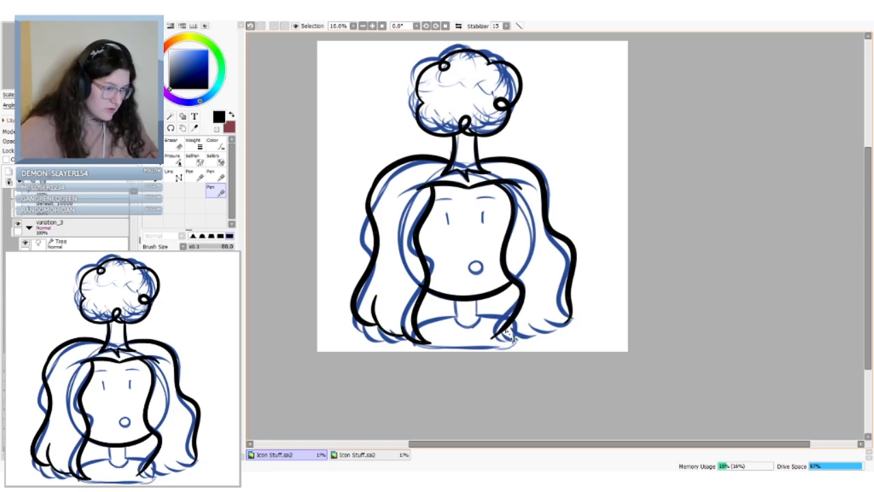
key("ctrl+z")
key("ctrl+y")
key("ctrl+z")
key("ctrl+y")
key("ctrl+z")
key("ctrl+y")
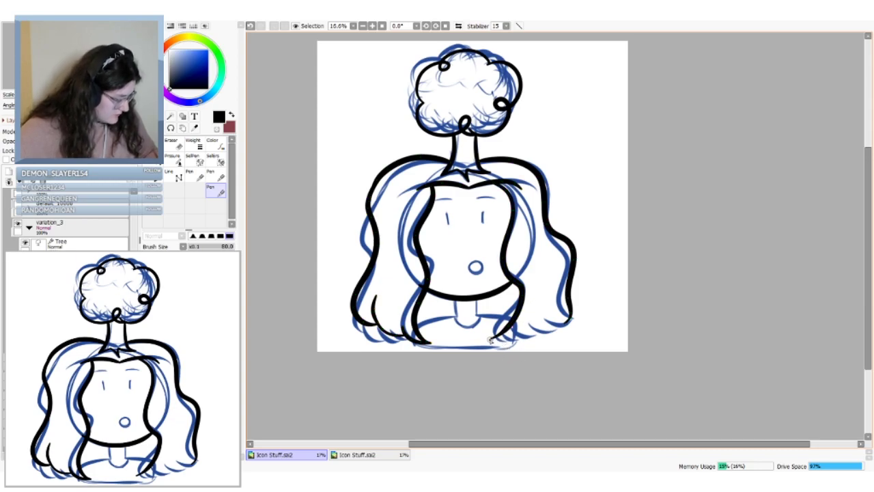
key("ctrl+z")
key("ctrl+y")
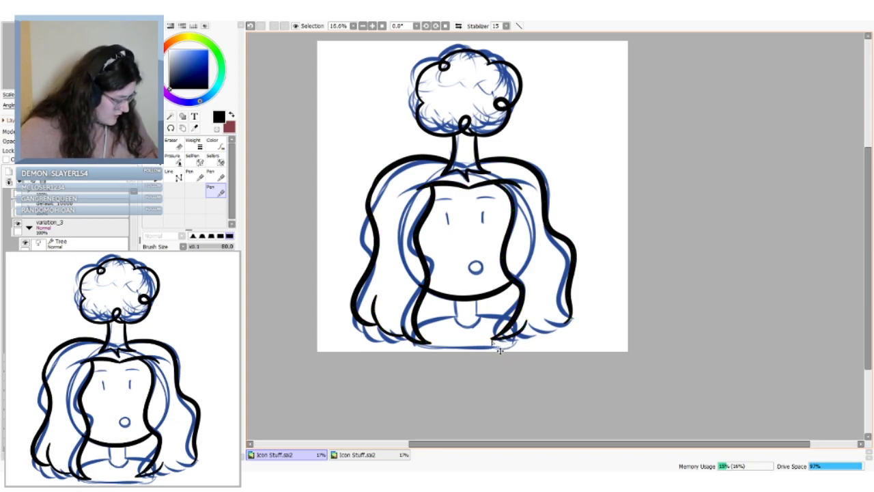
Join the tufted ends of the right hair section to the tips of its outer and inner strands
key("ctrl+z")
key("ctrl+y")
mouse_move(528, 322)
left_mouse_down()
mouse_move(493, 339)
mouse_move(555, 315)
left_mouse_up()
key("ctrl+z")
key("ctrl+z")
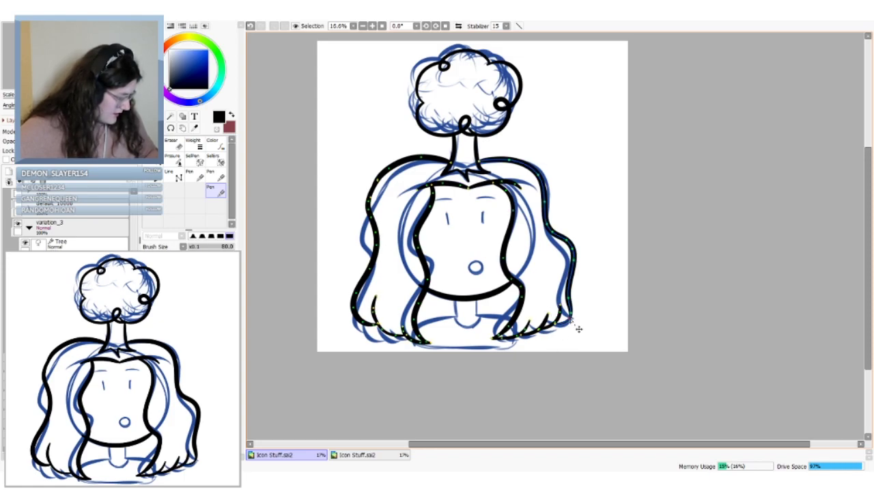
left_click_drag(570, 320, 571, 316)
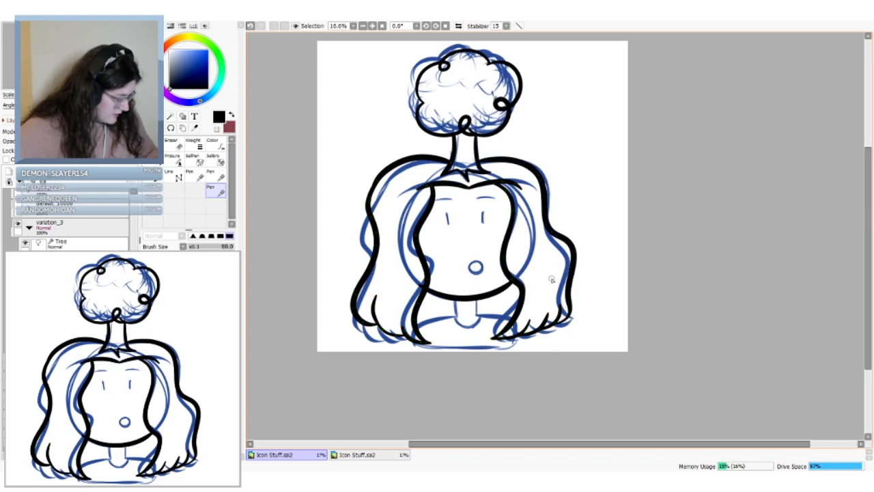
key("ctrl")
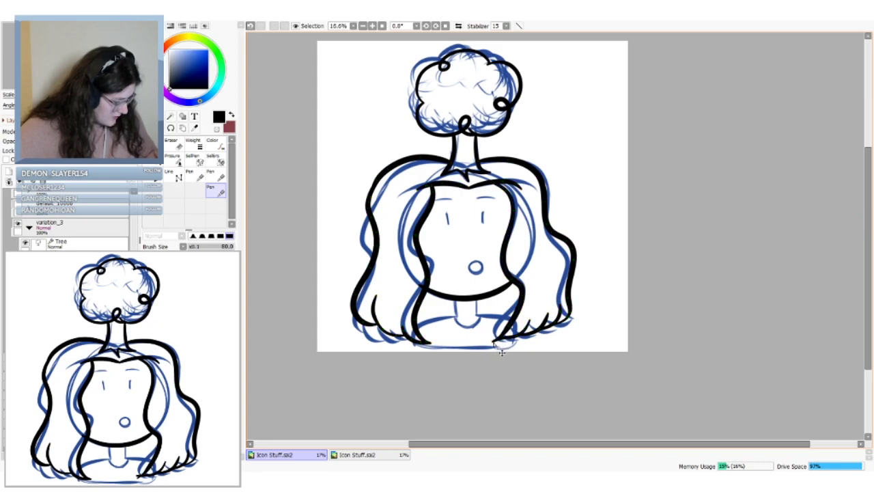
left_click_drag(493, 342, 504, 342)
key("ctrl+z")
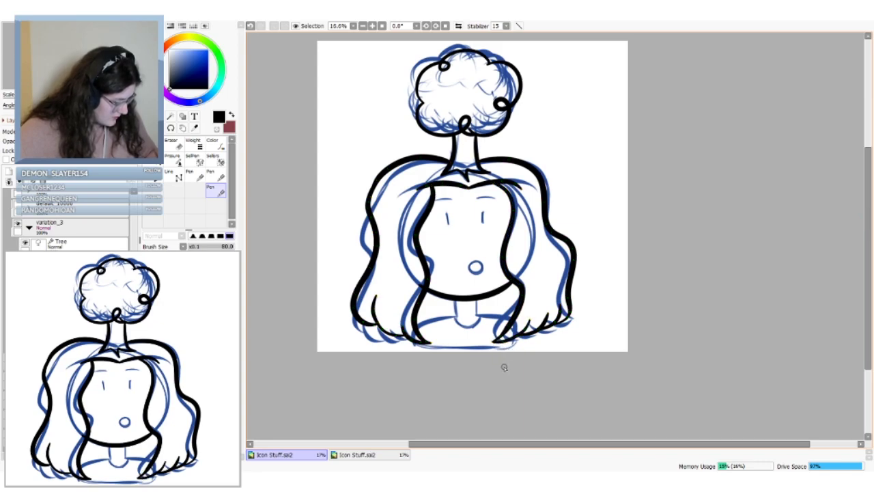
left_click_drag(572, 325, 575, 330)
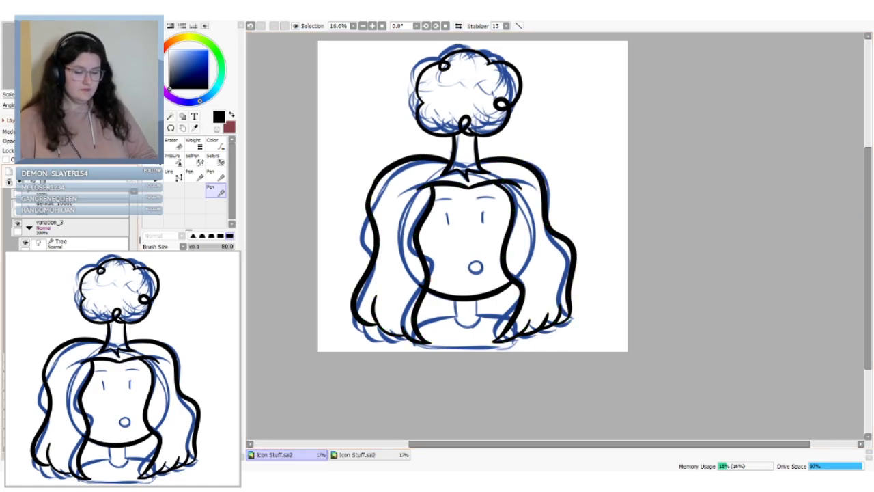
Hide the blue sketch and erase the whole right hair section from the line art
left_click(26, 321)
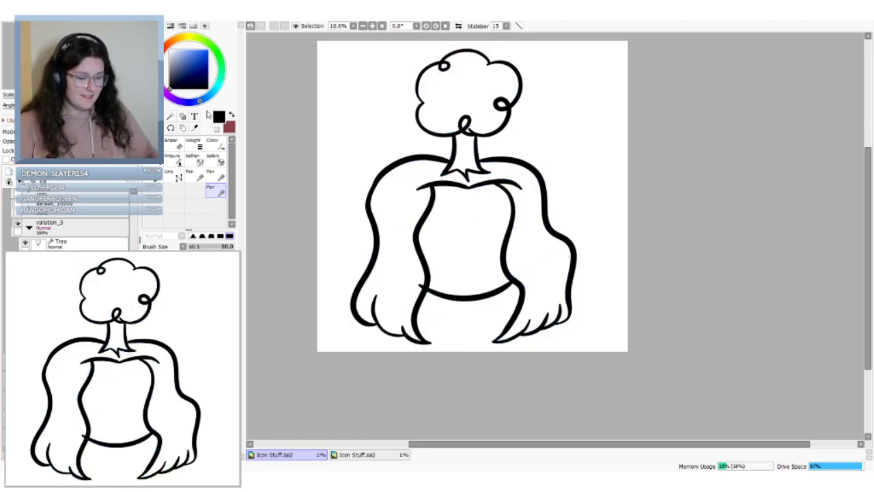
left_click(174, 145)
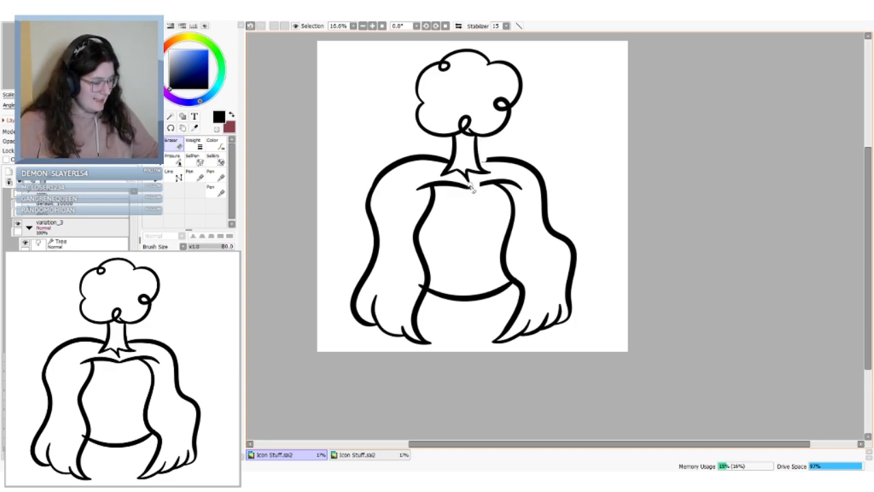
mouse_move(496, 160)
left_mouse_down()
mouse_move(533, 160)
mouse_move(541, 198)
mouse_move(528, 301)
mouse_move(536, 317)
mouse_move(544, 271)
mouse_move(553, 322)
left_mouse_up()
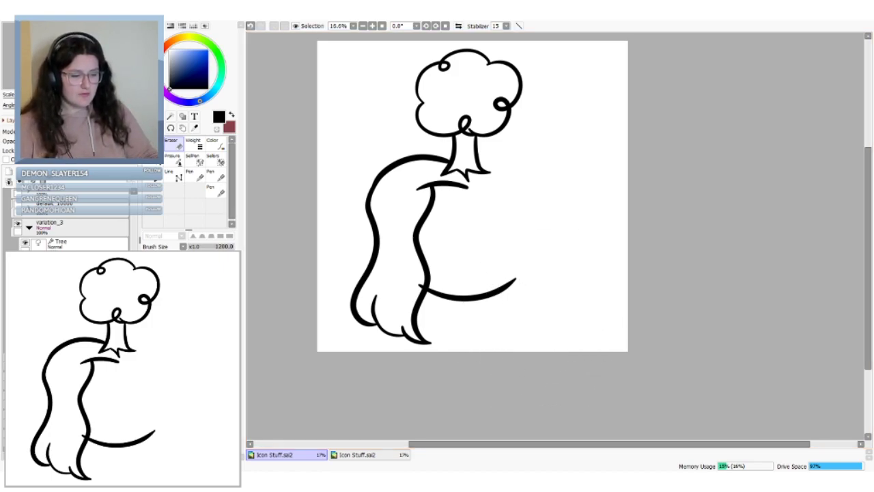
Place a mirrored copy of the left hair section on the right side, narrowed to meet the neckline and torso curve
left_click_drag(353, 215, 355, 226)
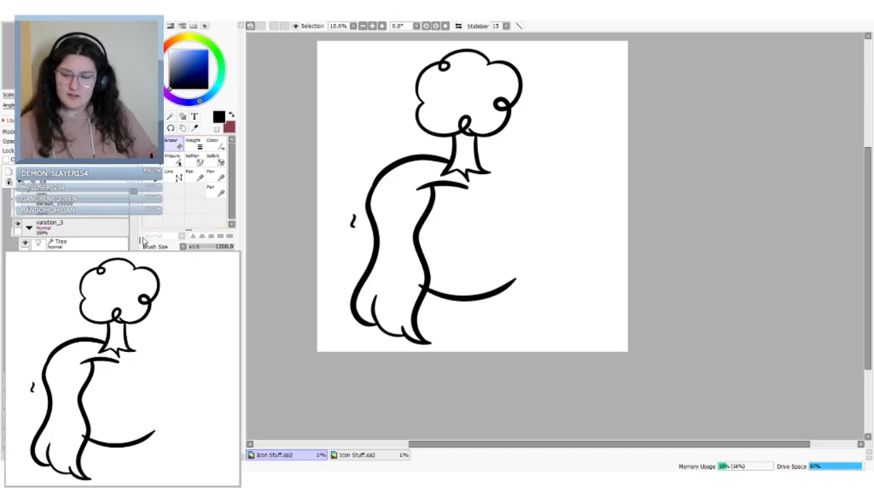
key("ctrl+z")
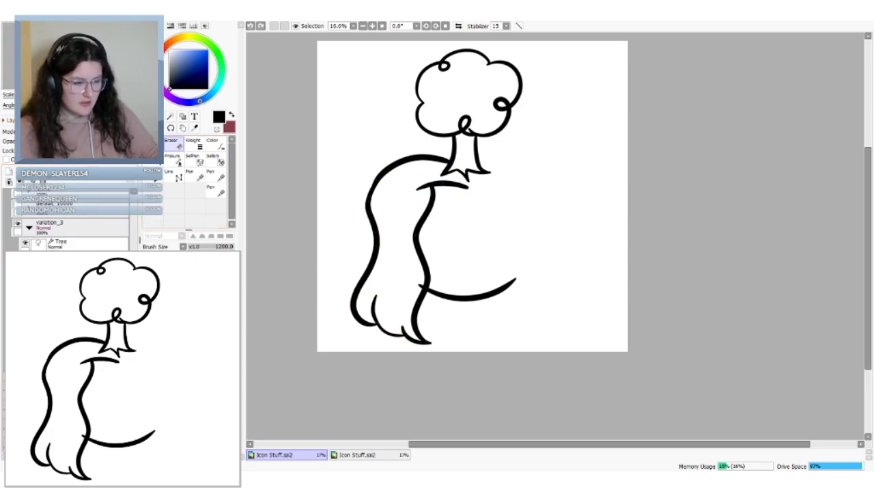
key("ctrl+y")
key("ctrl")
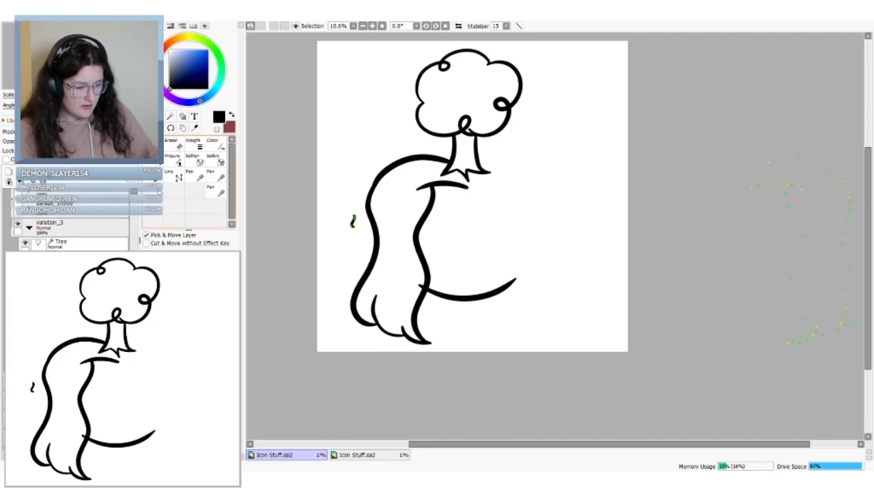
key("ctrl+t")
left_click_drag(620, 249, 400, 263)
left_click_drag(566, 263, 497, 260)
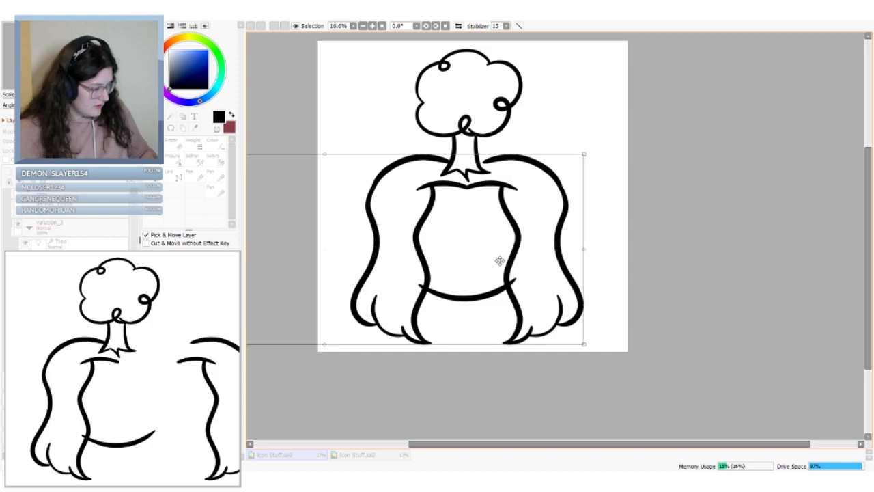
mouse_move(537, 246)
left_mouse_down()
mouse_move(527, 248)
mouse_move(537, 250)
mouse_move(538, 268)
mouse_move(548, 263)
left_mouse_up()
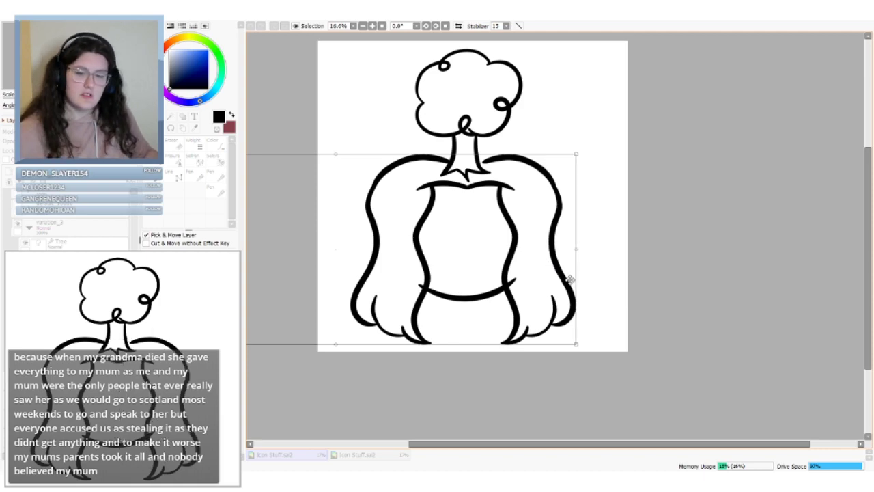
key("Return")
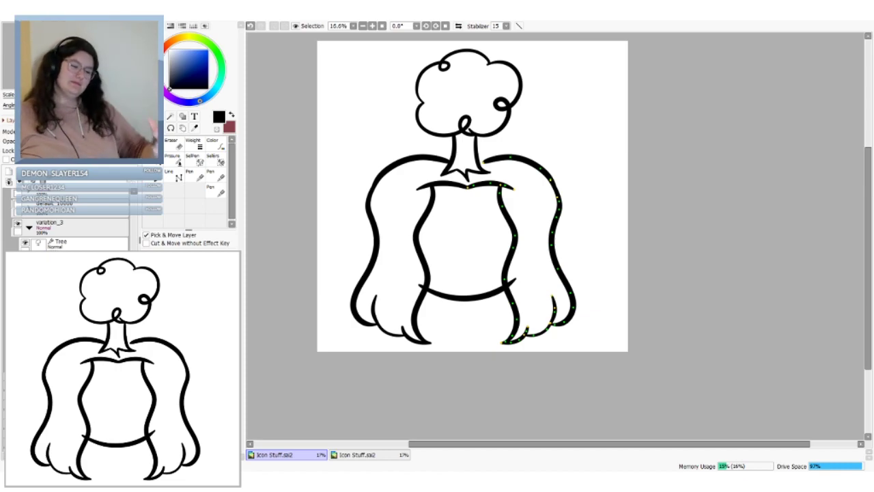
Raise the left shoulder's hair curve and adjust the outer tuft at the bottom of the right hair section
left_click(216, 192)
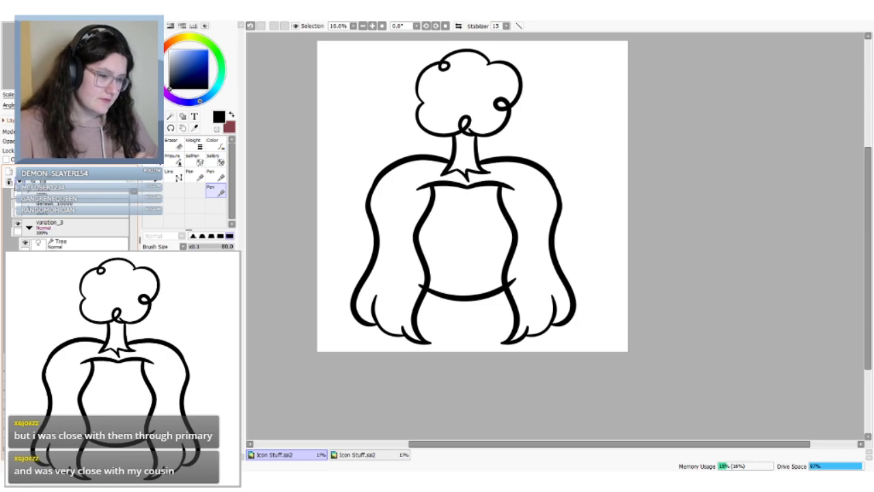
key("ctrl")
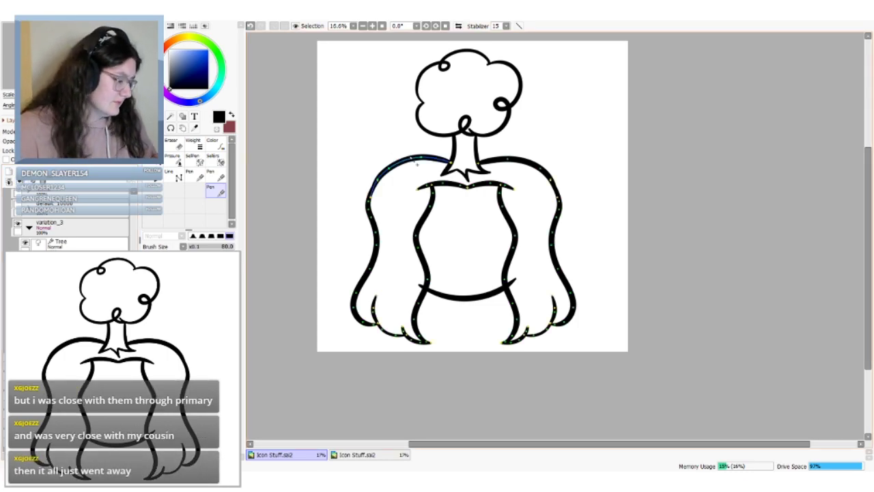
mouse_move(412, 158)
left_mouse_down()
mouse_move(425, 168)
mouse_move(416, 158)
left_mouse_up()
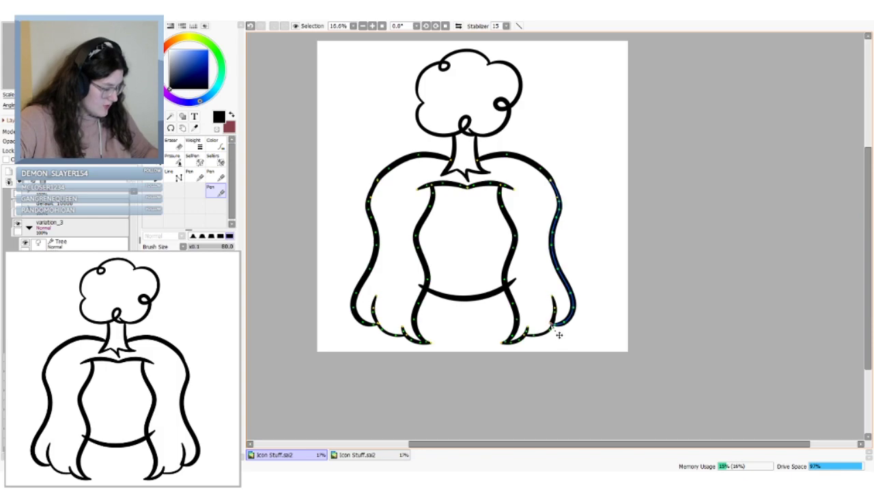
key("ctrl+z")
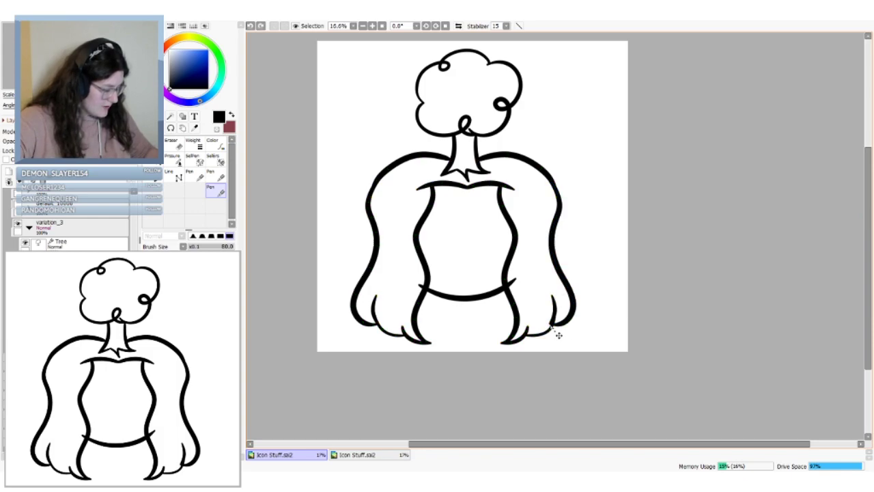
left_click_drag(553, 328, 554, 327)
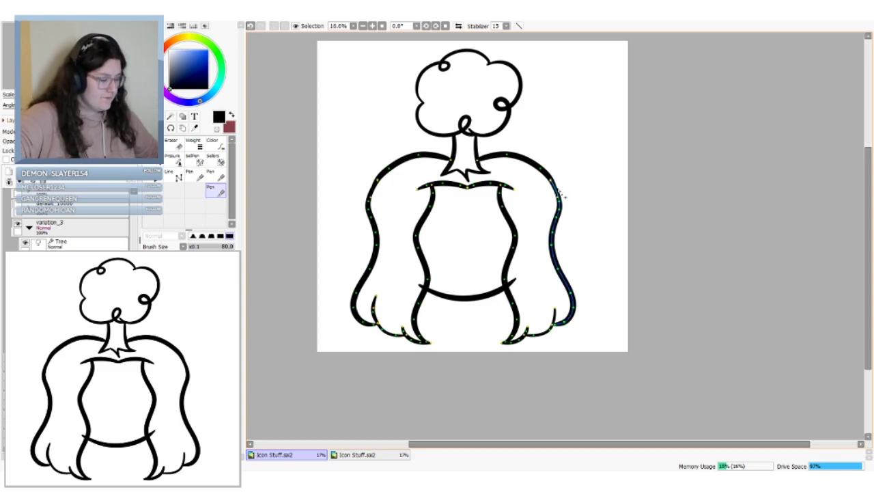
Pull the right outer strand's upper bend inward and add a small outward wave at its middle
mouse_move(563, 195)
left_mouse_down()
mouse_move(569, 212)
mouse_move(555, 211)
mouse_move(554, 230)
mouse_move(557, 210)
left_mouse_up()
key("ctrl")
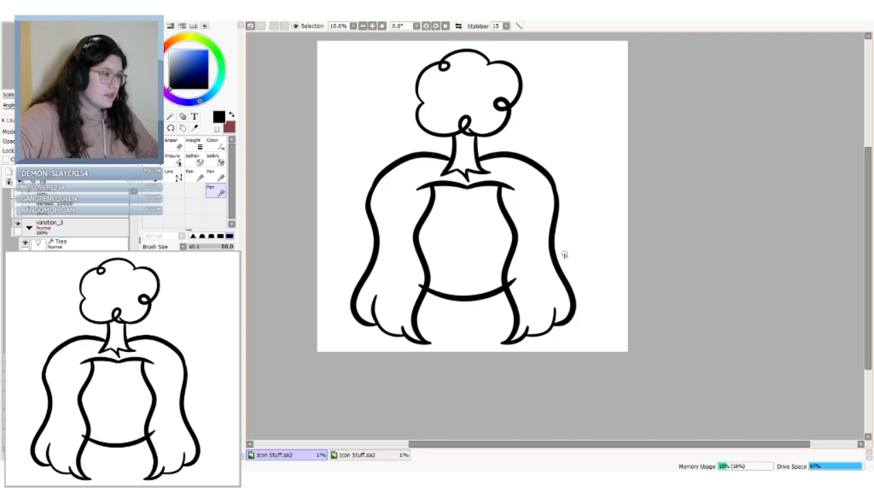
key("ctrl")
mouse_move(557, 240)
left_mouse_down()
mouse_move(570, 256)
mouse_move(561, 241)
left_mouse_up()
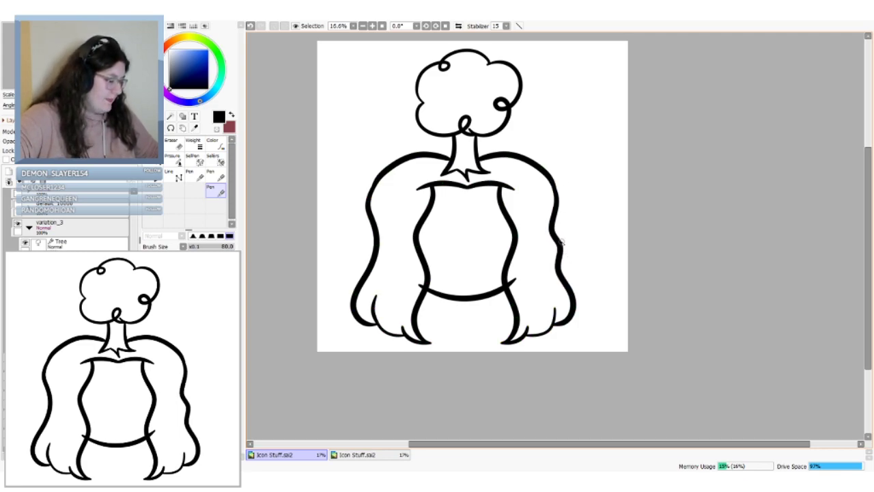
Shift the left outer strand's upper bend slightly inward to match the right side
mouse_move(375, 250)
left_mouse_down()
mouse_move(382, 257)
mouse_move(372, 261)
left_mouse_up()
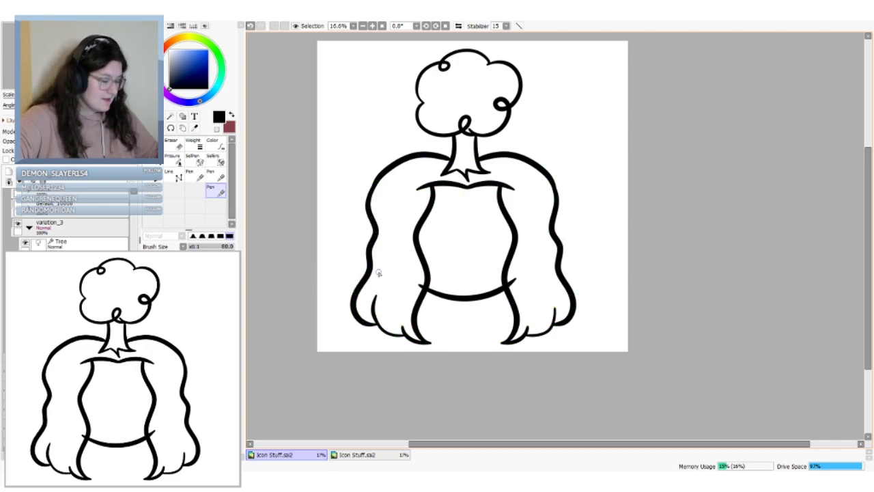
key("ctrl+z")
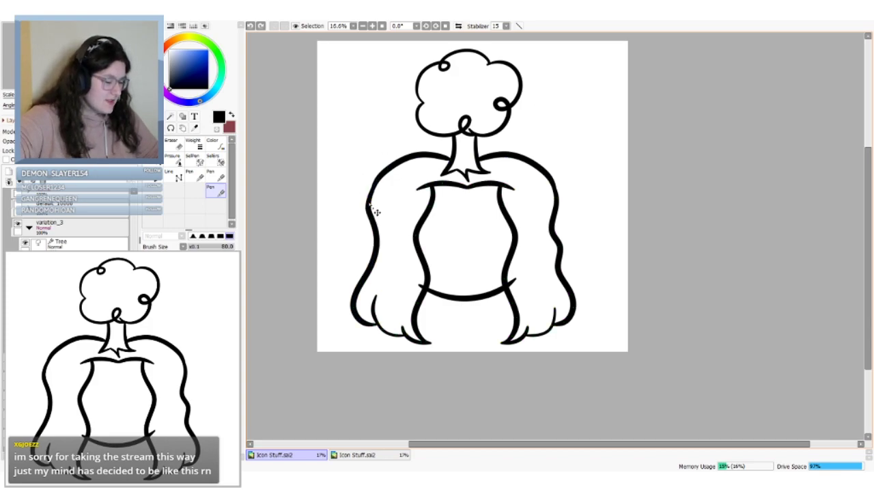
left_click_drag(370, 205, 370, 212)
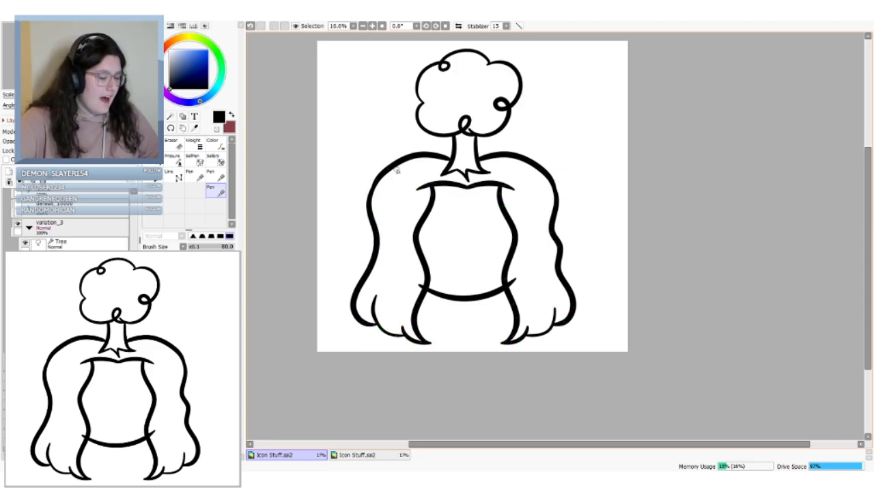
left_click_drag(372, 205, 379, 183)
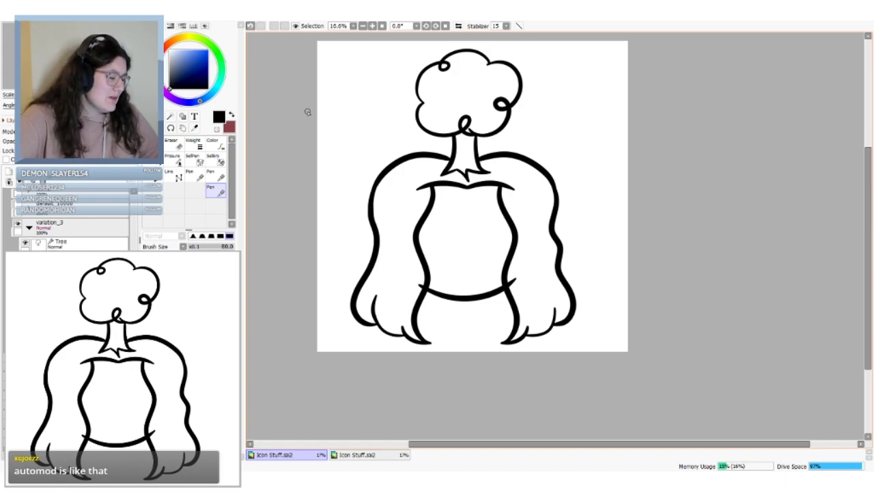
Try bending the left inner strand outward beside the torso's lower curve, and undo each attempt
key("ctrl")
key("ctrl")
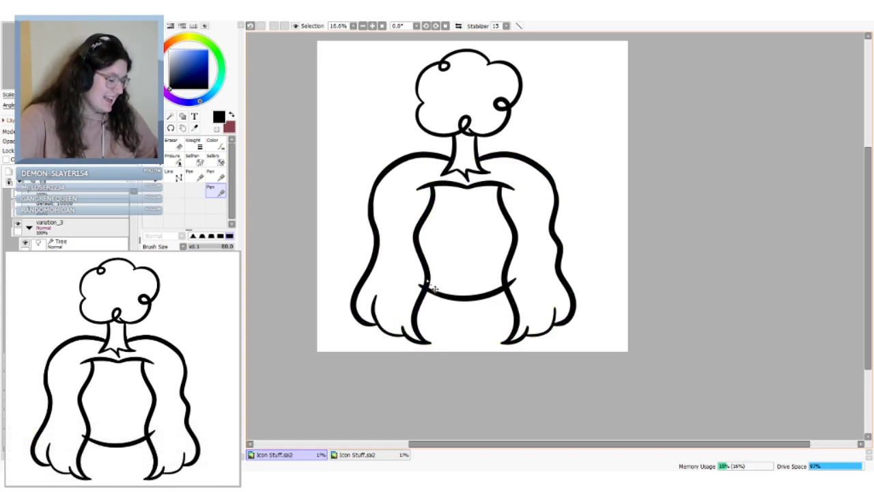
left_click_drag(429, 283, 417, 281)
key("ctrl+z")
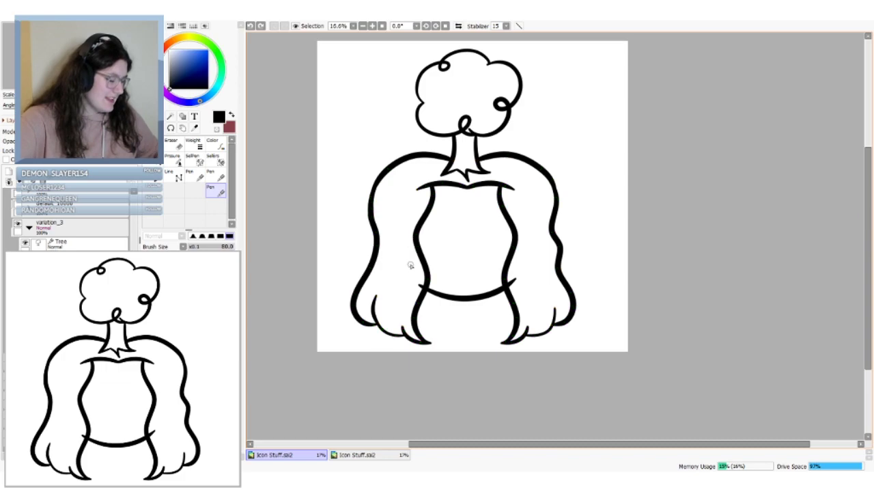
left_click_drag(428, 282, 411, 285)
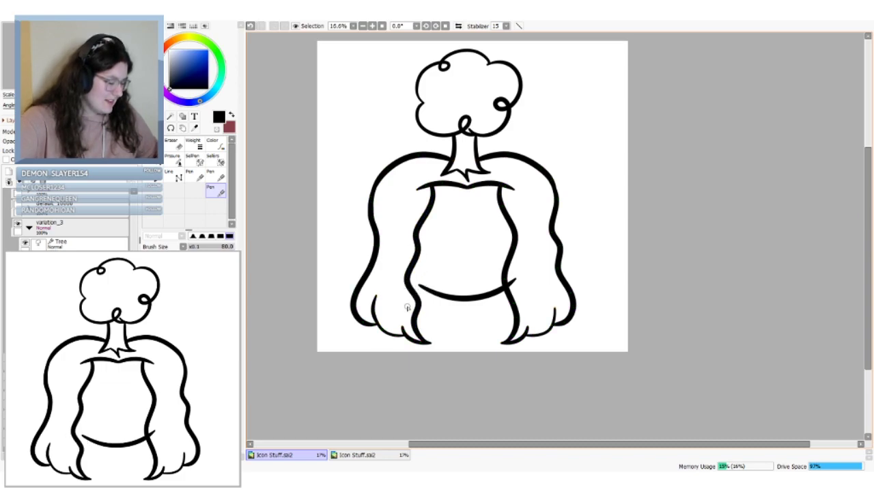
key("ctrl+z")
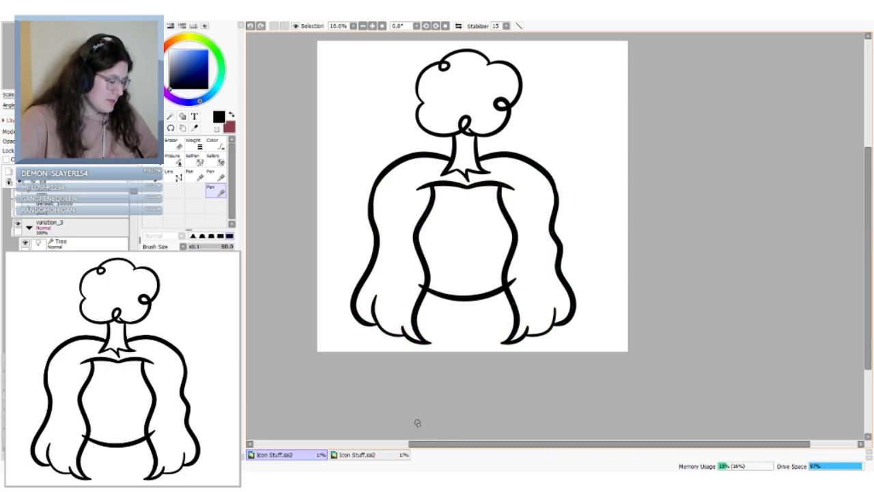
Add a small wave to the middle of the left outer strand to mirror the right one
left_click_drag(380, 258, 373, 257)
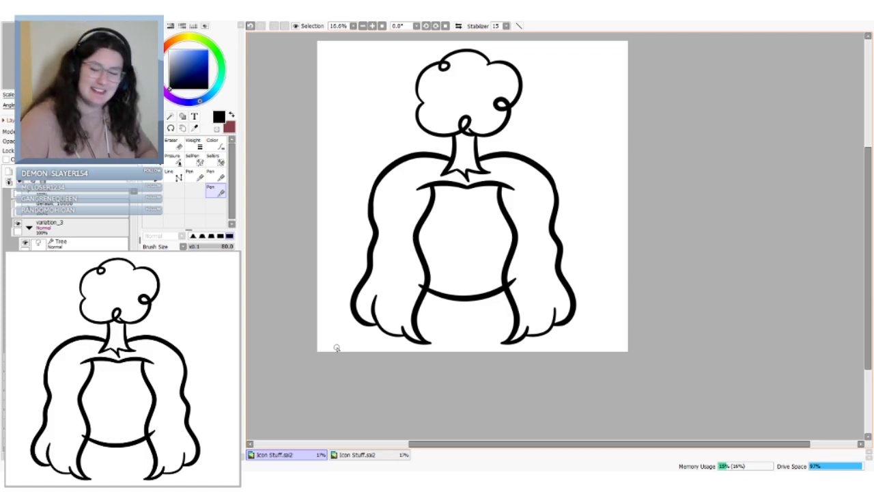
key("ctrl+z")
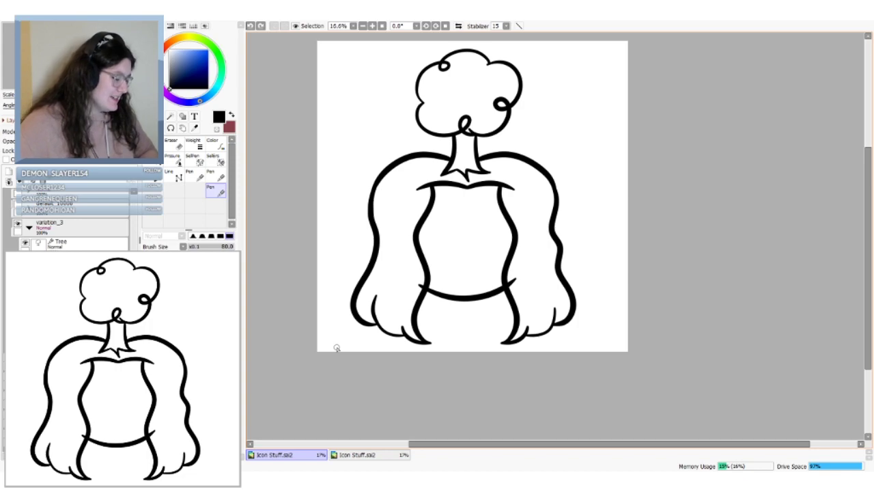
left_click_drag(377, 252, 373, 253)
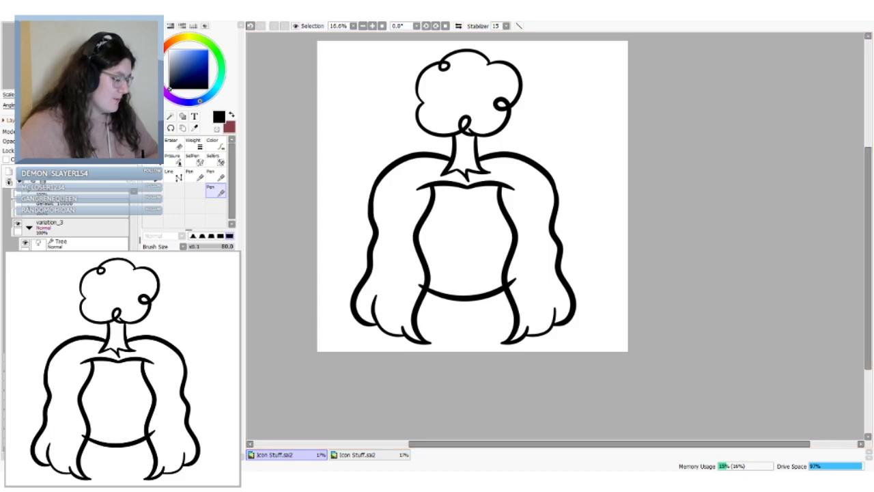
Try bending the middle of the right inner strand toward the torso, and undo the change
mouse_move(516, 241)
left_mouse_down()
mouse_move(505, 241)
mouse_move(506, 231)
left_mouse_up()
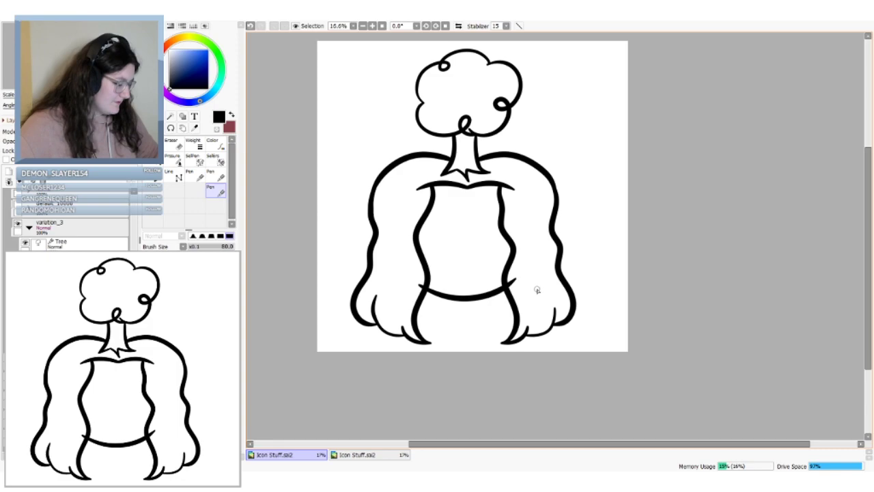
key("ctrl")
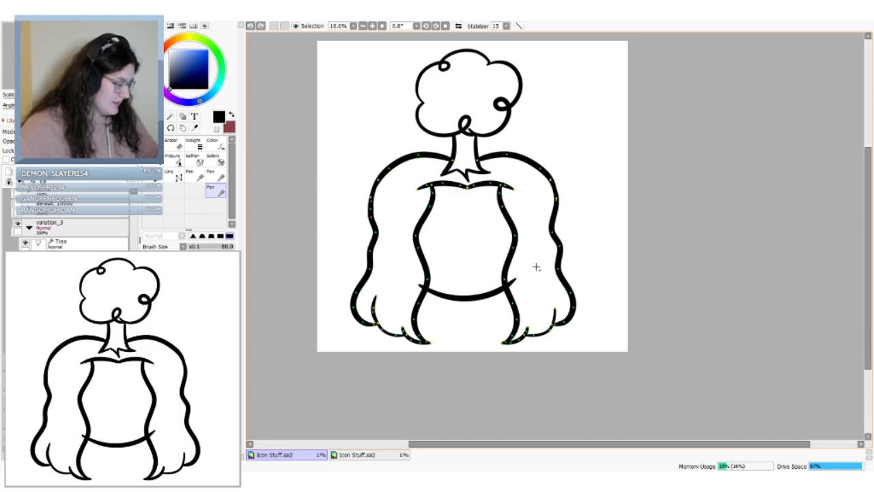
key("ctrl+z")
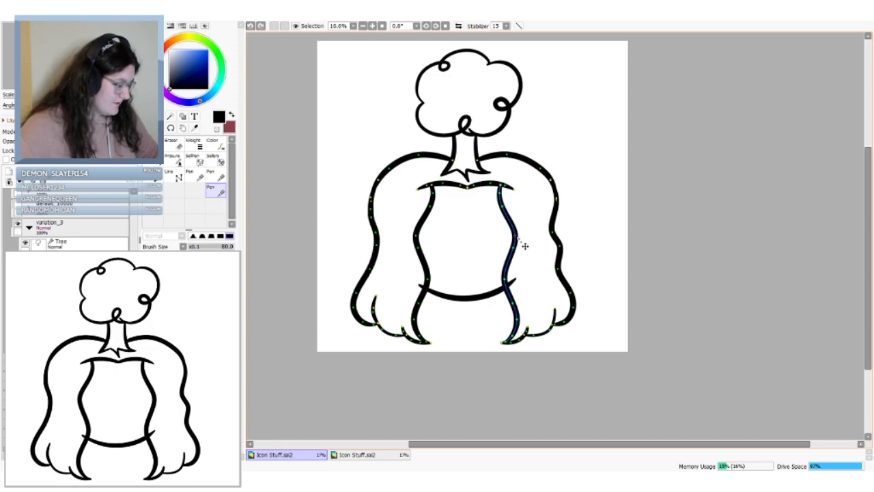
Add a wave to the middle of the right inner strand and smooth the left outer strand's upper bend
left_click_drag(523, 244, 510, 237)
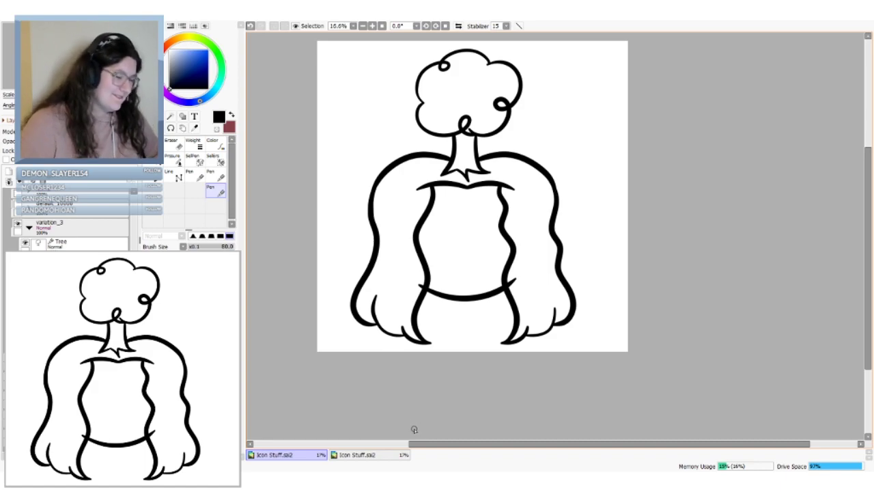
key("ctrl")
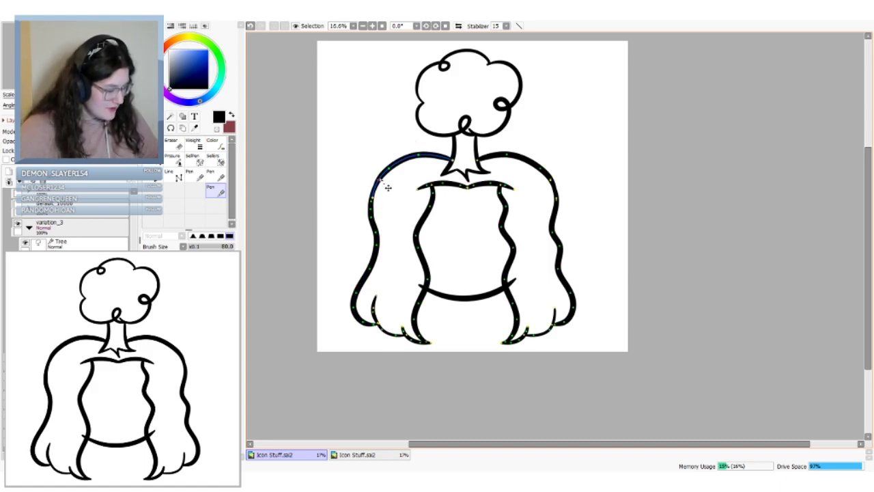
left_click_drag(380, 180, 372, 203)
left_click_drag(372, 210, 374, 216)
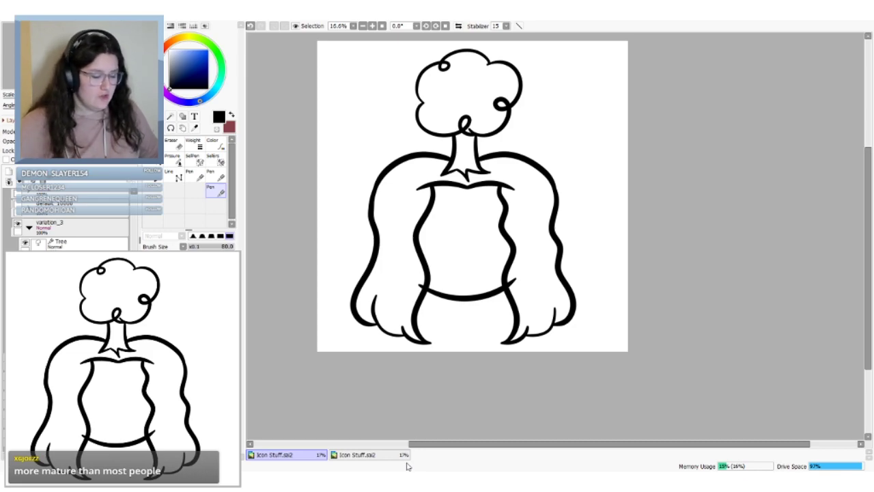
left_click_drag(373, 216, 379, 227)
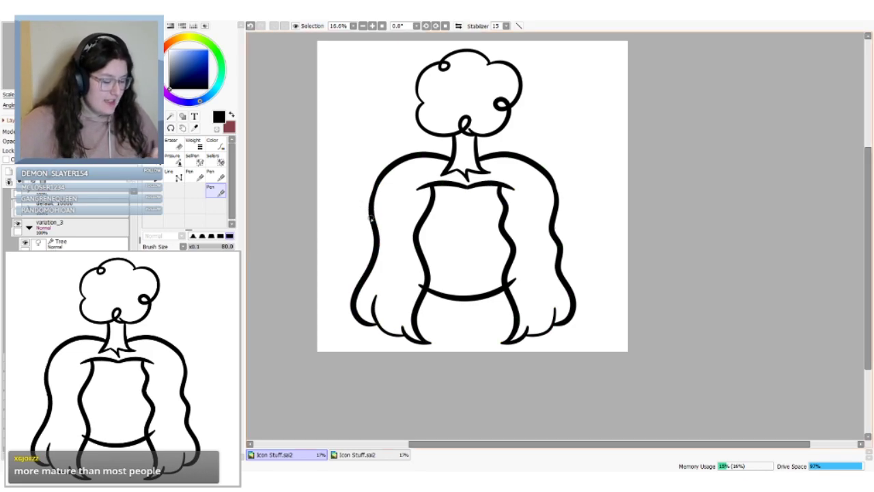
scroll(370, 217, "down", 1)
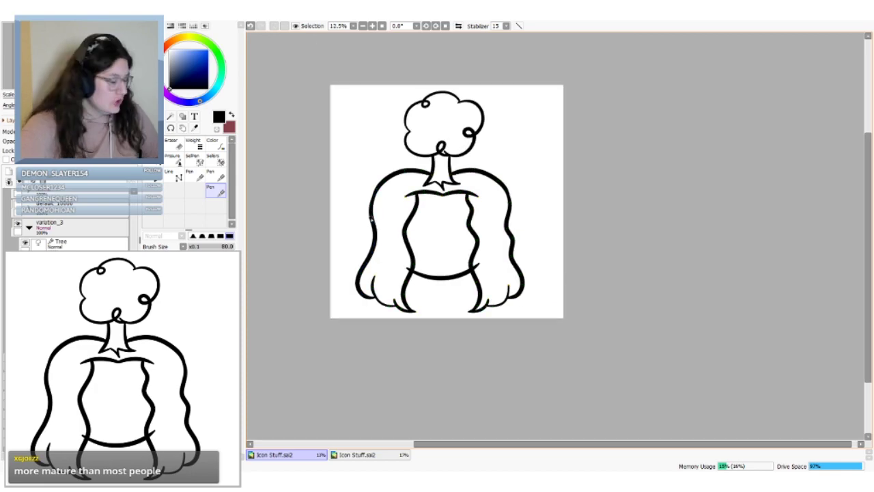
scroll(369, 217, "up", 3)
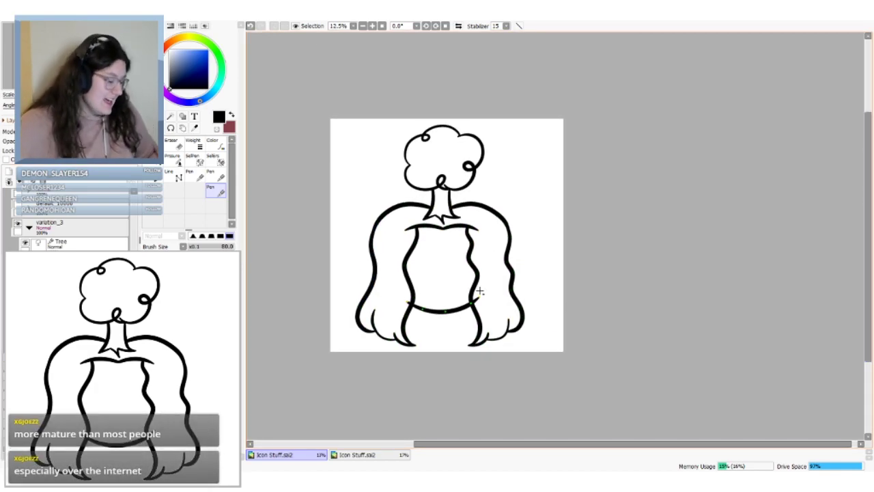
Pull both ends of the curve under the face in to the inner strands and even out its left part
left_click_drag(479, 298, 473, 304)
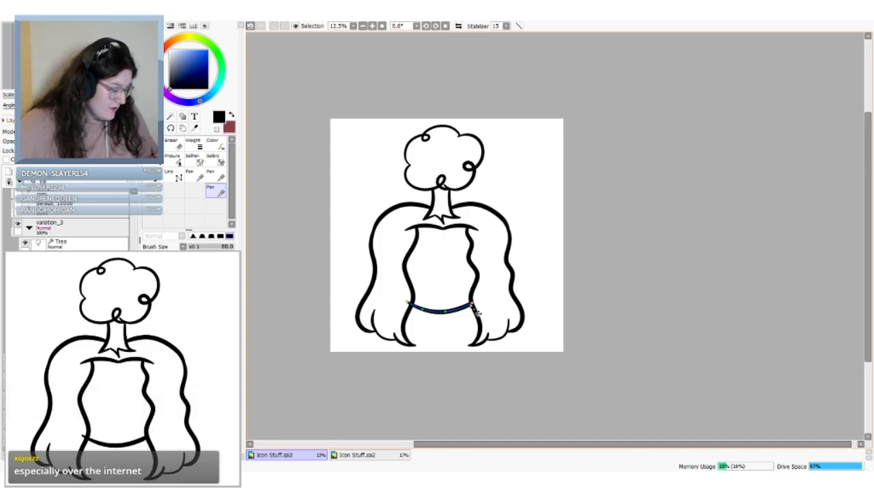
left_click_drag(408, 302, 412, 304)
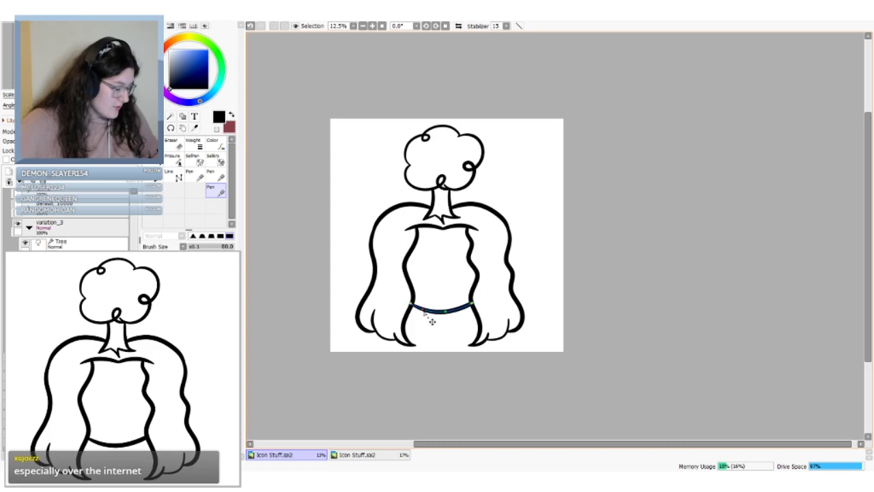
left_click_drag(422, 310, 423, 312)
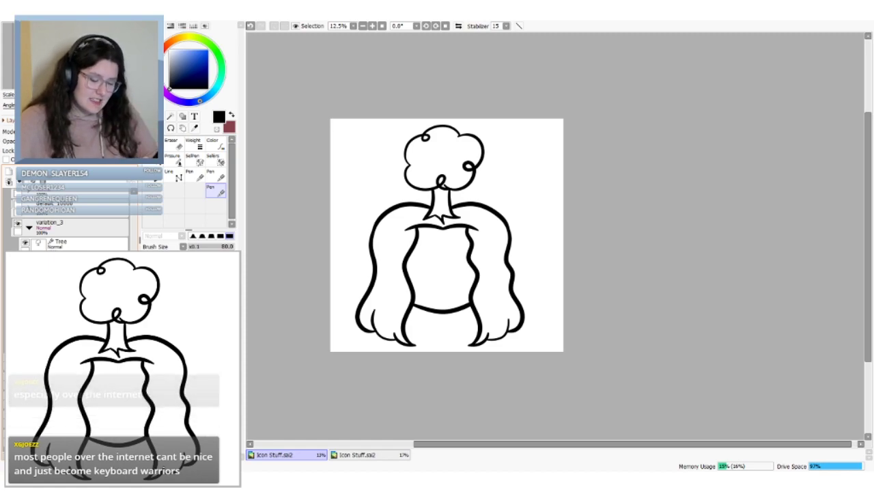
Show the blue sketch and ink the two short vertical neck lines below the face, redrawing strokes as needed
left_click(26, 262)
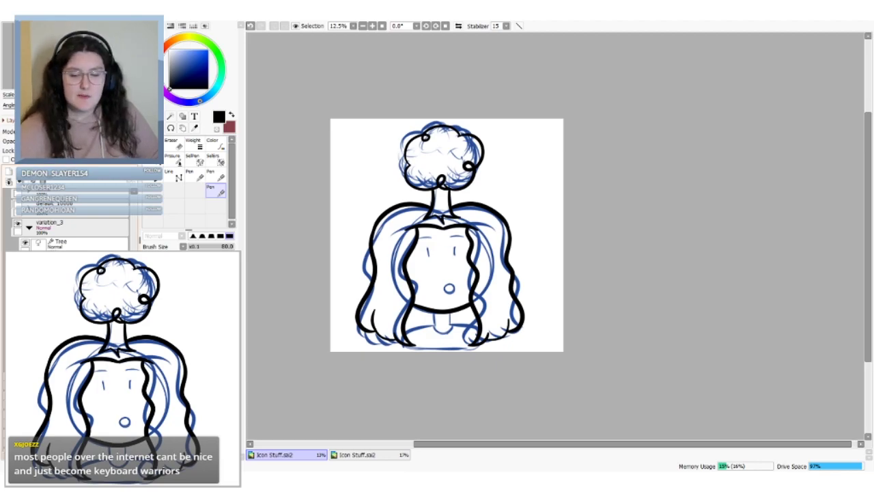
key("Page_Up")
key("Page_Up")
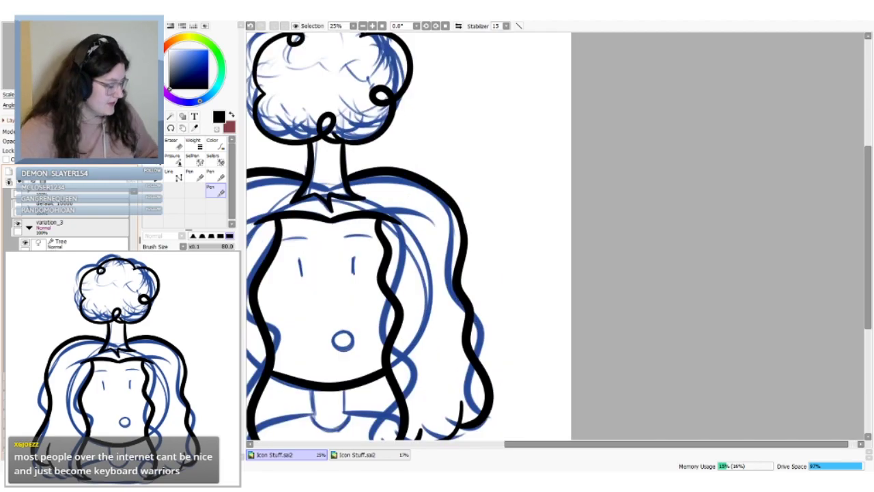
left_click_drag(867, 202, 868, 207)
scroll(870, 210, "down", 3)
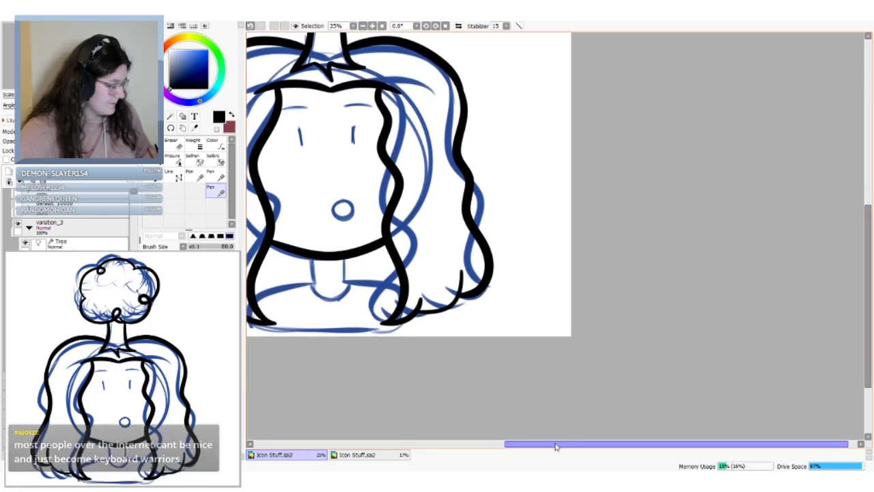
scroll(556, 446, "left", 3)
left_click_drag(415, 257, 418, 282)
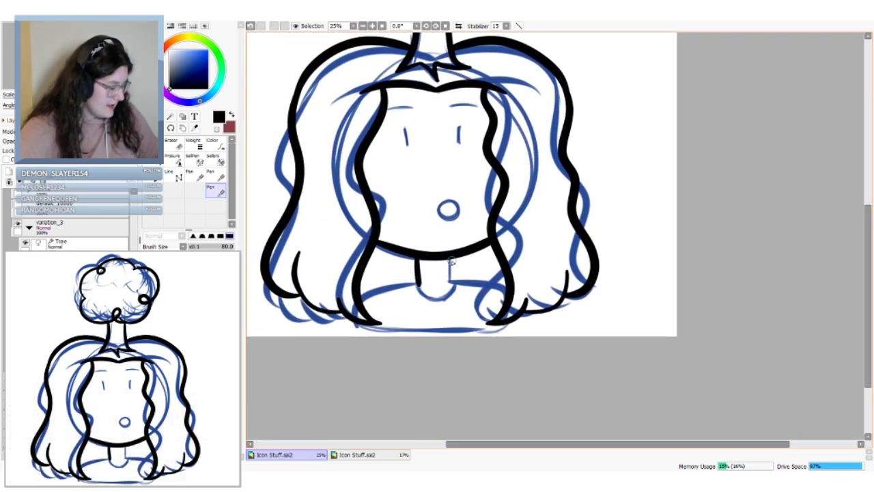
key("ctrl+z")
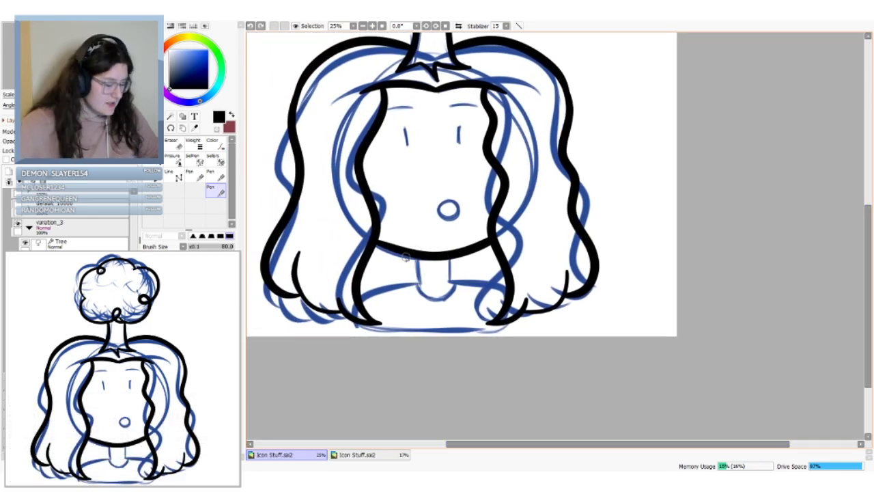
mouse_move(417, 258)
left_mouse_down()
mouse_move(418, 280)
mouse_move(448, 258)
mouse_move(449, 281)
left_mouse_up()
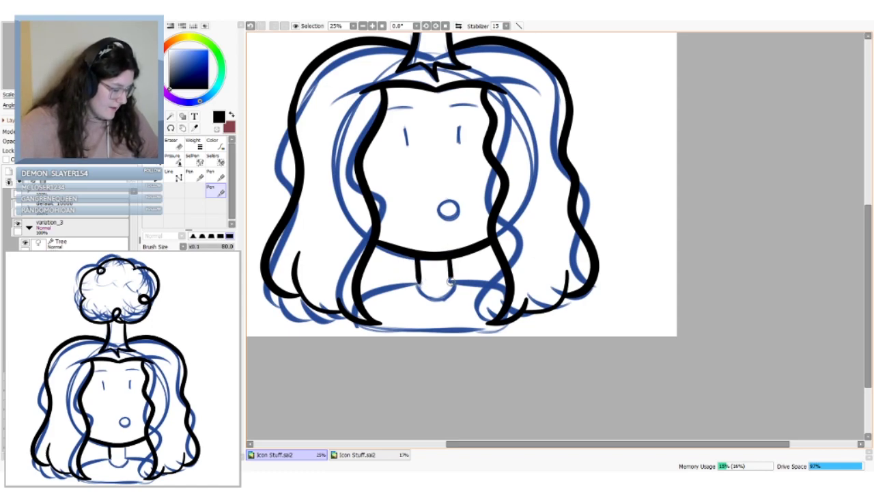
key("ctrl+z")
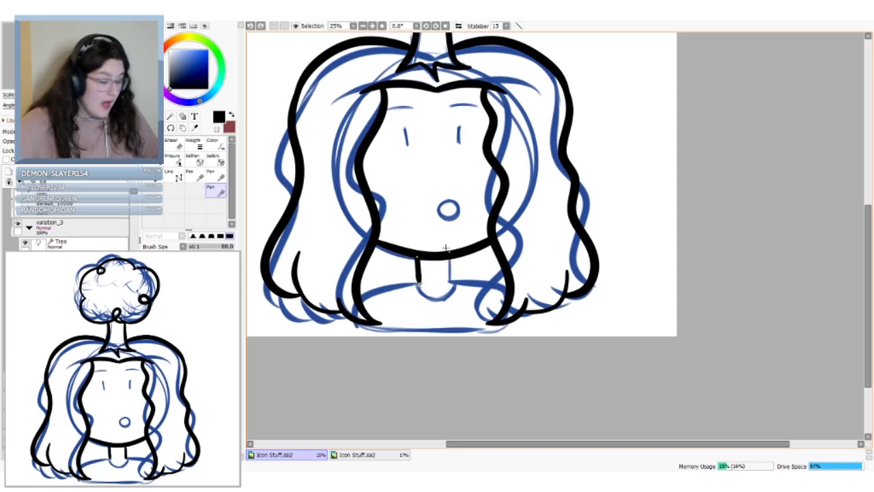
mouse_move(450, 259)
left_mouse_down()
mouse_move(450, 281)
mouse_move(419, 284)
left_mouse_up()
key("ctrl+z")
key("ctrl+z")
key("ctrl+z")
key("ctrl+z")
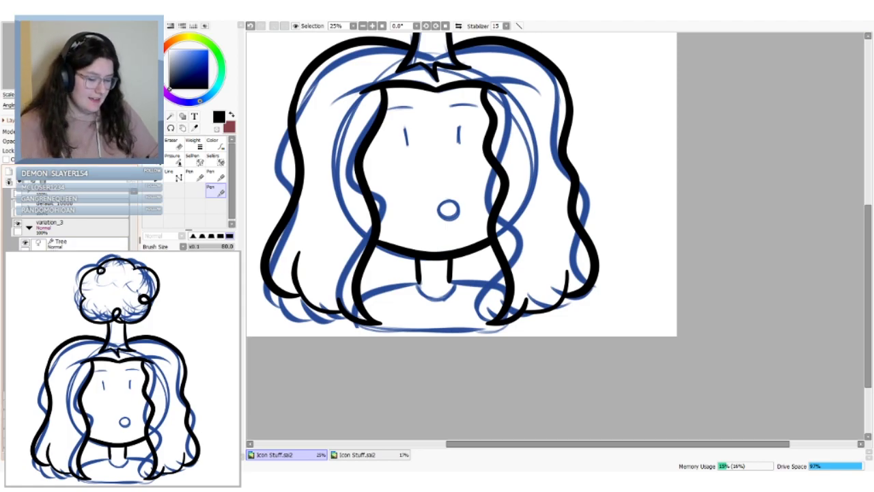
Rotate the canvas to -28° and ink the left shoulder curve from the neck's base to the left inner strand
key("Delete")
key("Delete")
key("Delete")
key("Delete")
key("Delete")
key("Delete")
key("Delete")
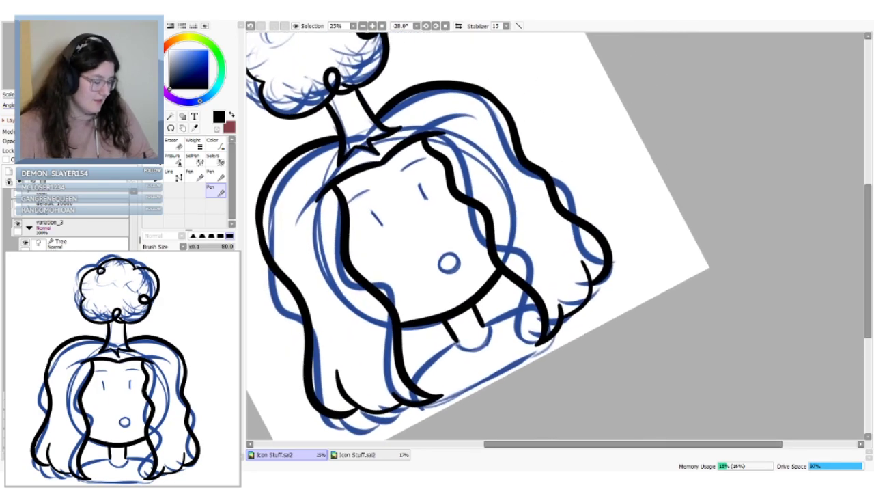
left_click_drag(868, 226, 867, 240)
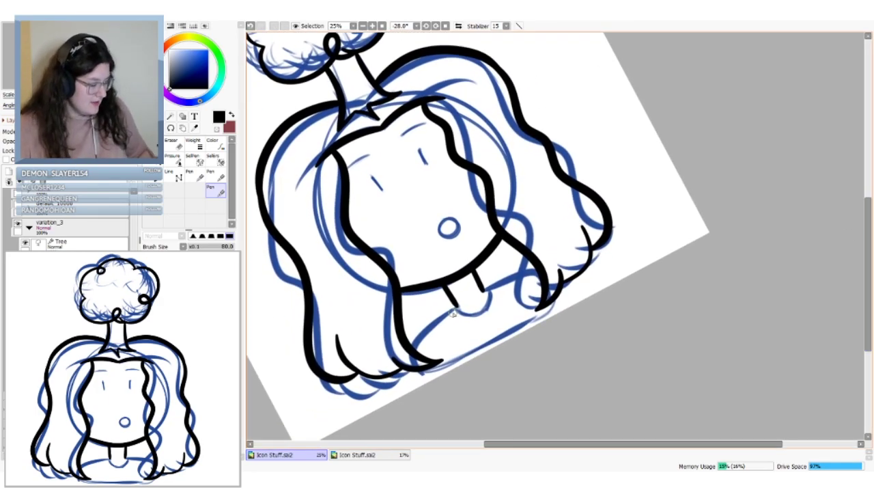
left_click_drag(455, 307, 413, 349)
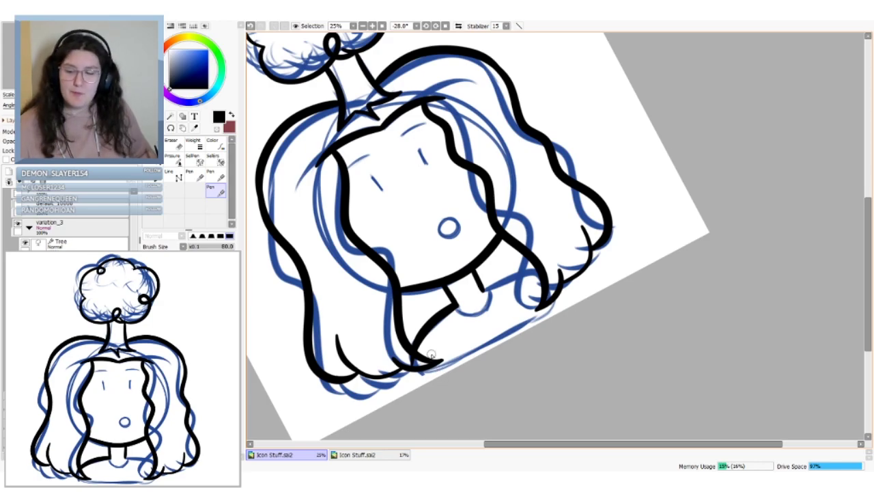
key("ctrl+z")
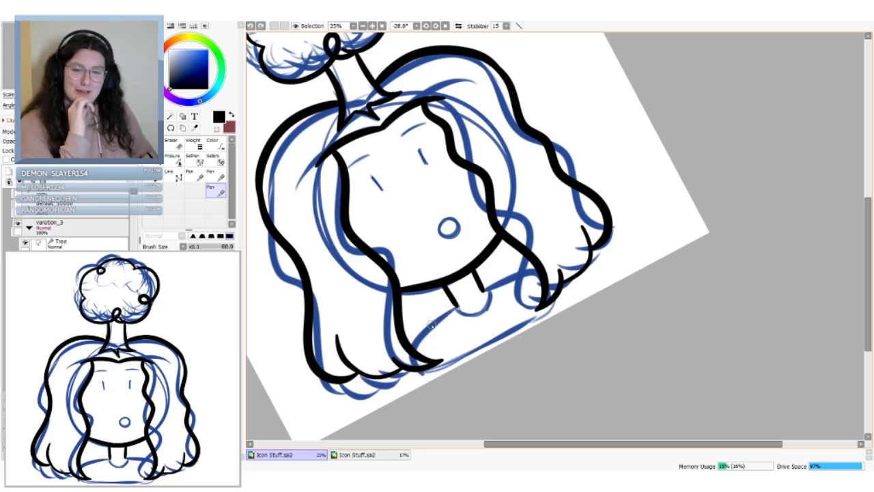
left_click_drag(456, 308, 414, 348)
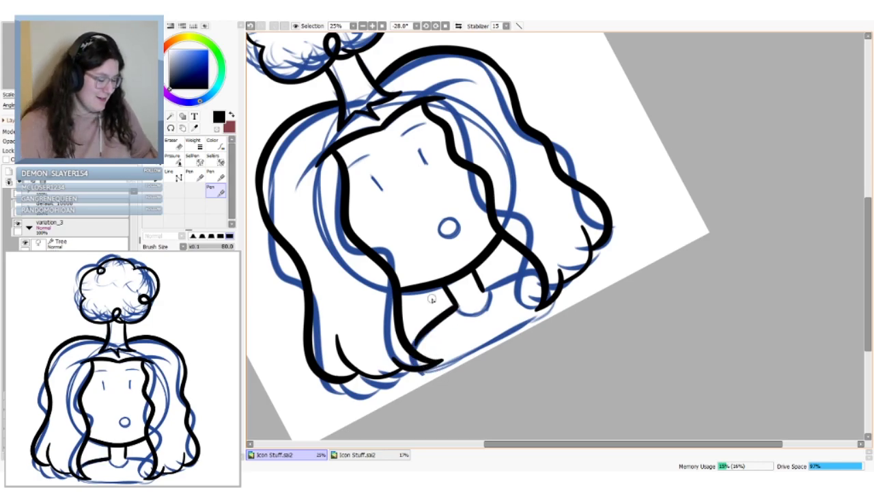
key("ctrl+z")
key("ctrl+y")
key("ctrl+z")
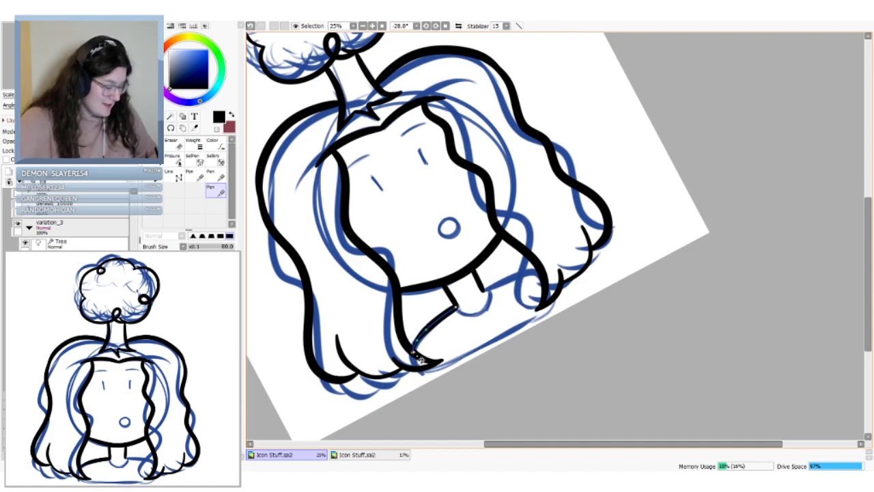
key("ctrl+y")
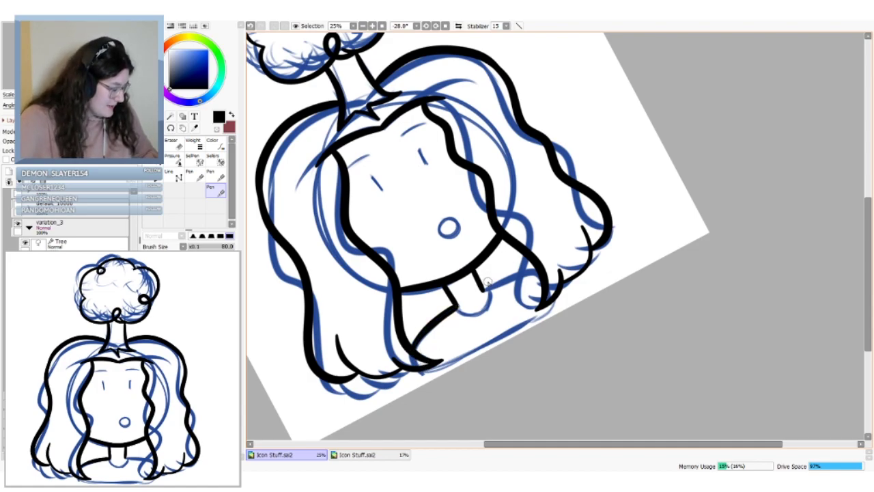
Ink the right shoulder curve from the neck's base to the right inner strand, following the sketch
left_click_drag(484, 291, 537, 272)
key("ctrl+z")
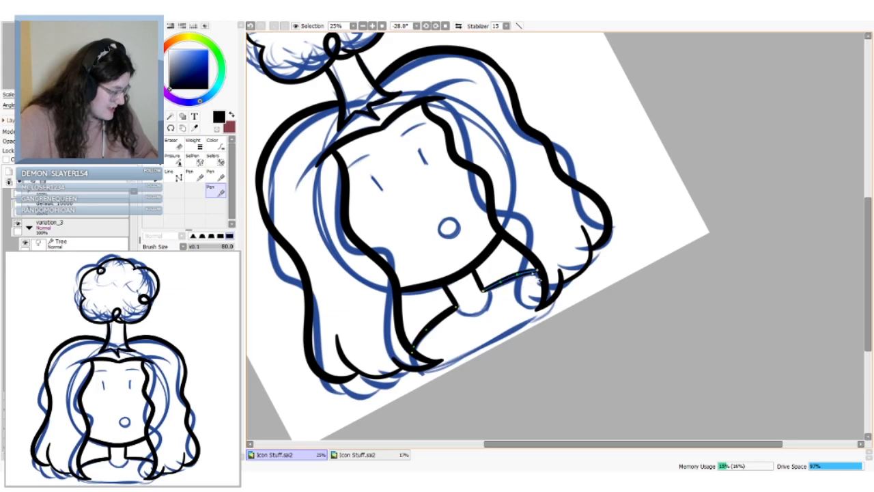
key("ctrl+y")
key("ctrl+z")
key("ctrl+y")
key("ctrl+z")
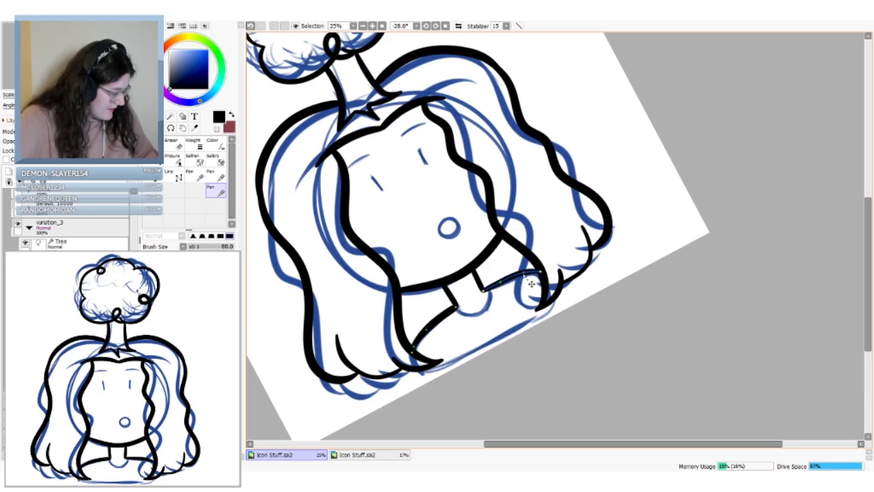
key("ctrl+y")
Ink the rounded collar curve joining the lower ends of the two neck lines
mouse_move(455, 310)
left_mouse_down()
mouse_move(489, 292)
mouse_move(456, 311)
mouse_move(462, 319)
left_mouse_up()
key("ctrl+z")
key("ctrl+y")
key("ctrl+z")
key("ctrl+y")
key("ctrl+z")
key("ctrl+z")
key("ctrl+y")
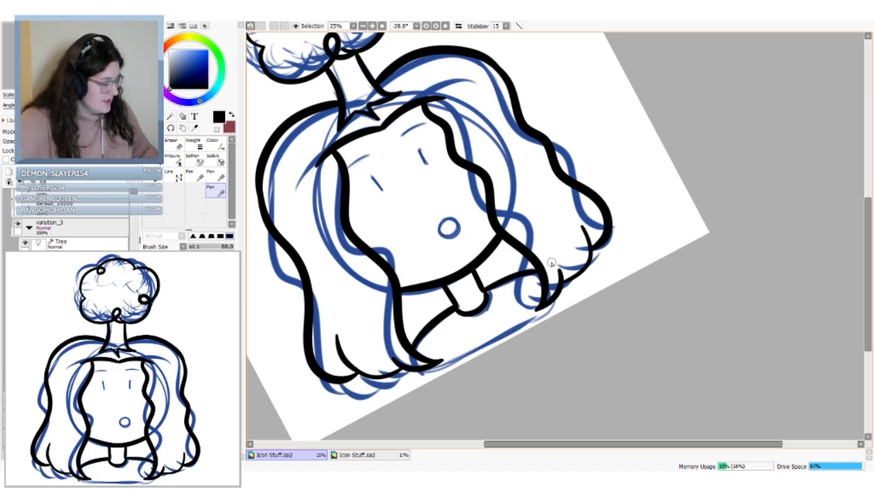
Try inking the torso's bottom edge between the two inner strands, and undo each attempt
left_click_drag(551, 301, 524, 330)
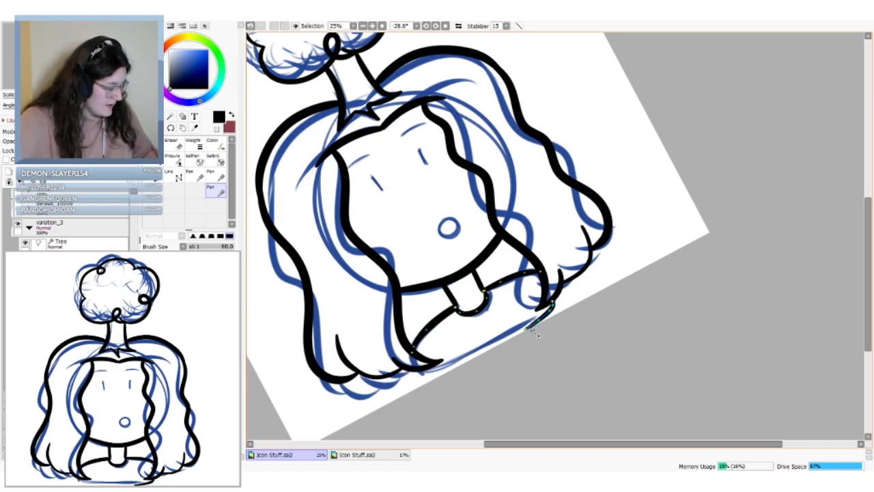
key("ctrl+z")
left_click_drag(551, 302, 550, 313)
key("ctrl+z")
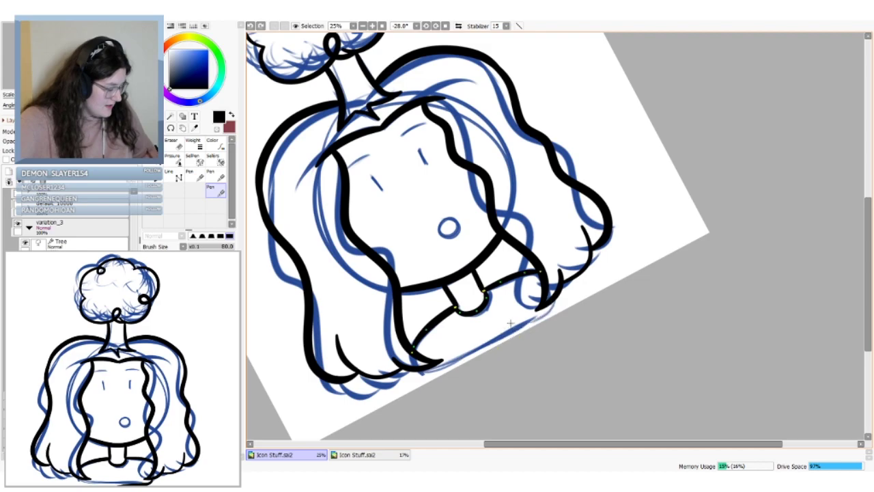
mouse_move(551, 302)
left_mouse_down()
mouse_move(436, 375)
mouse_move(546, 299)
left_mouse_up()
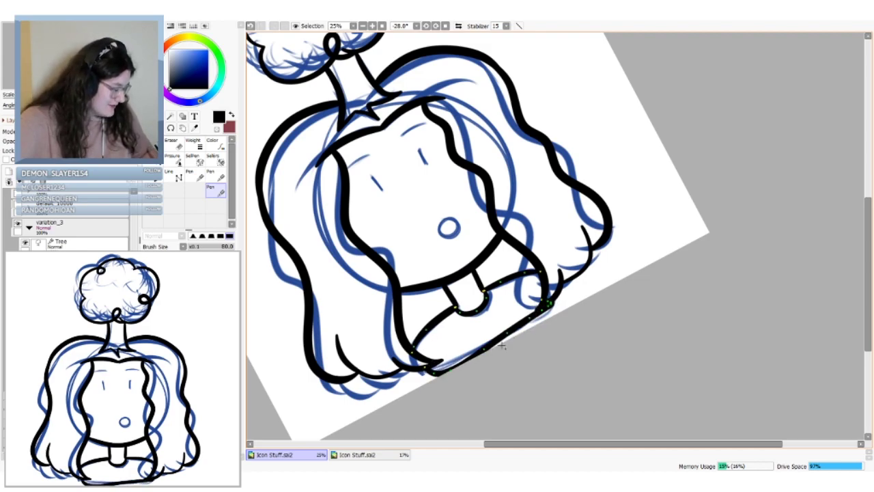
scroll(482, 355, "up", 1)
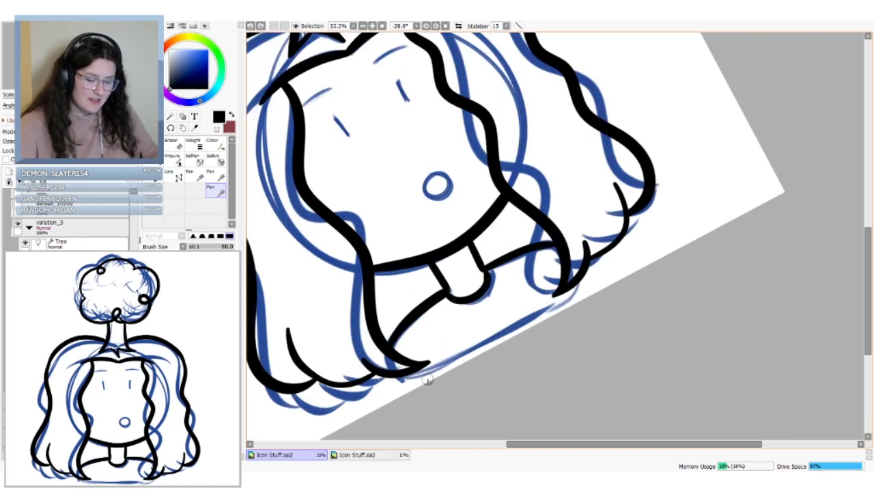
Create a new layer folder above the Tree layer inside variation_3 and name it Complete
left_click(80, 244)
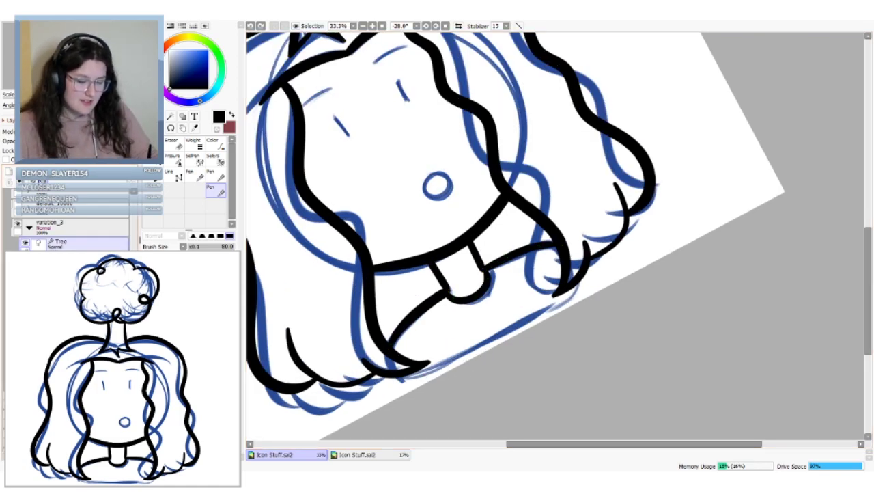
left_click(32, 172)
left_click(58, 247)
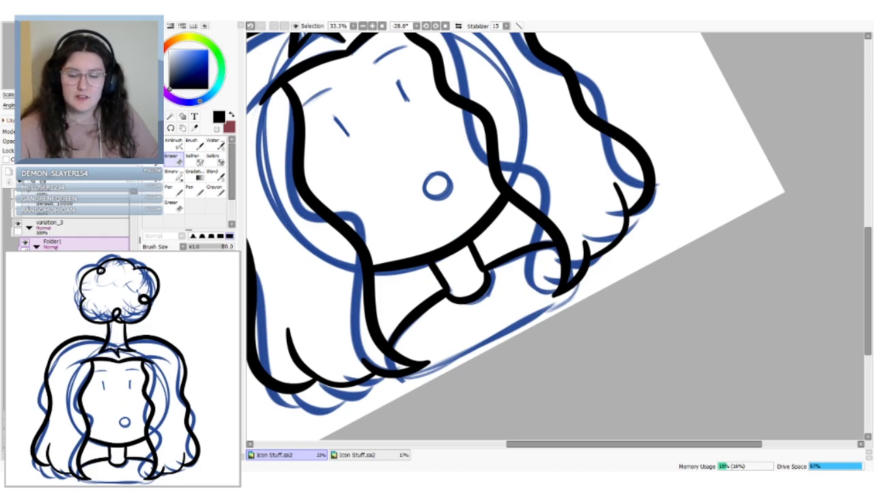
type("Complete")
key("Return")
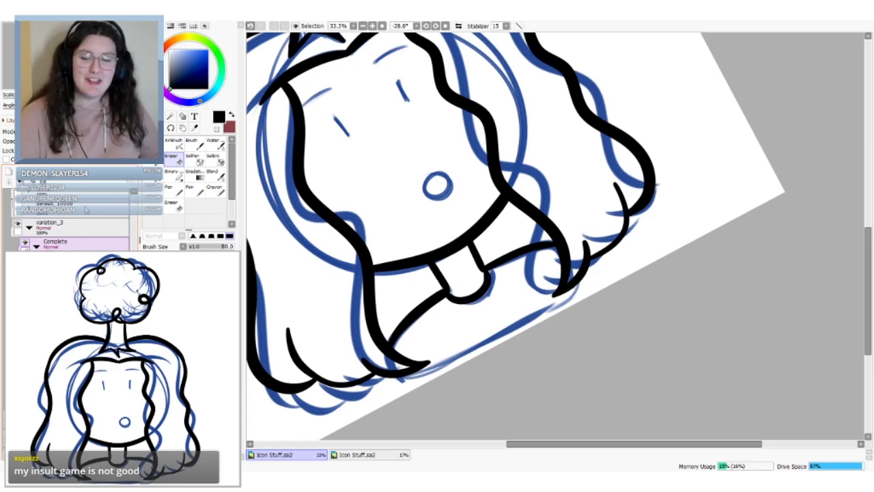
key("Page_Down")
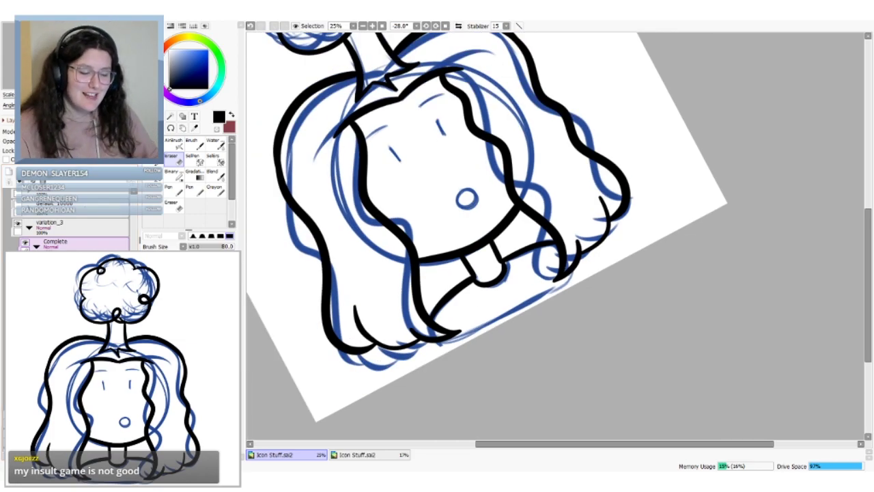
Nudge the Complete folder's inked line art very slightly upward over the blue sketch
key("Home")
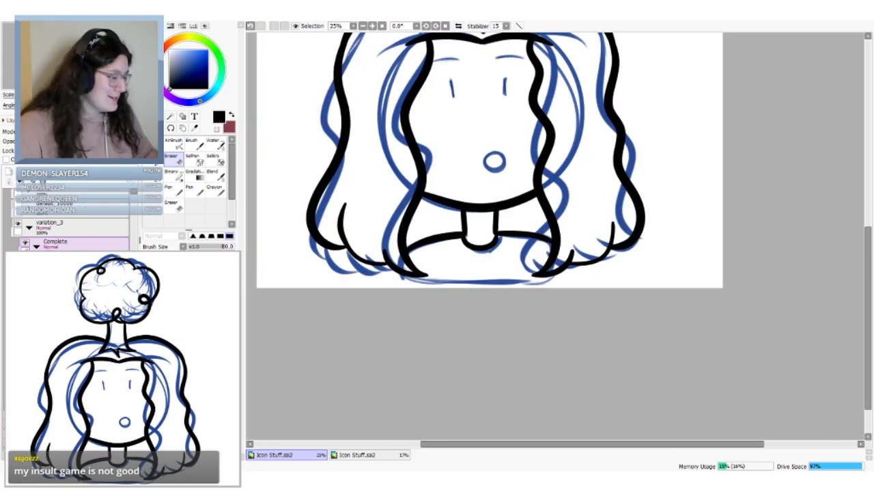
key("ctrl+minus")
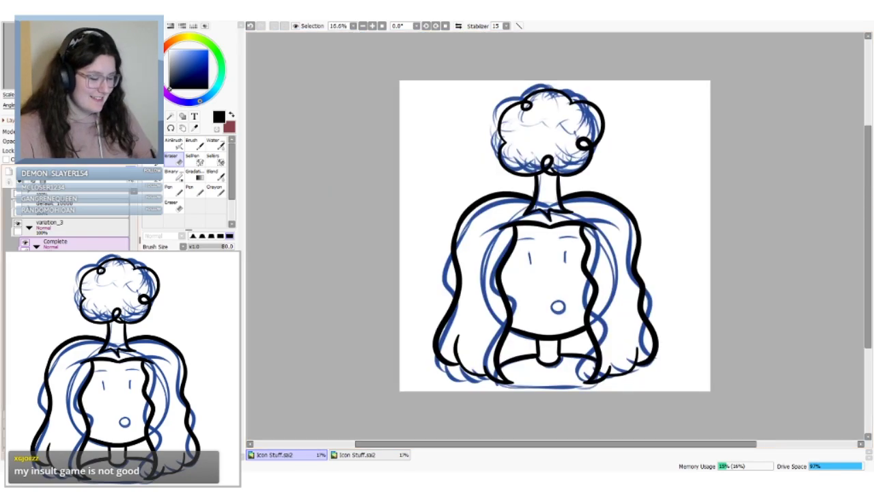
key("ctrl")
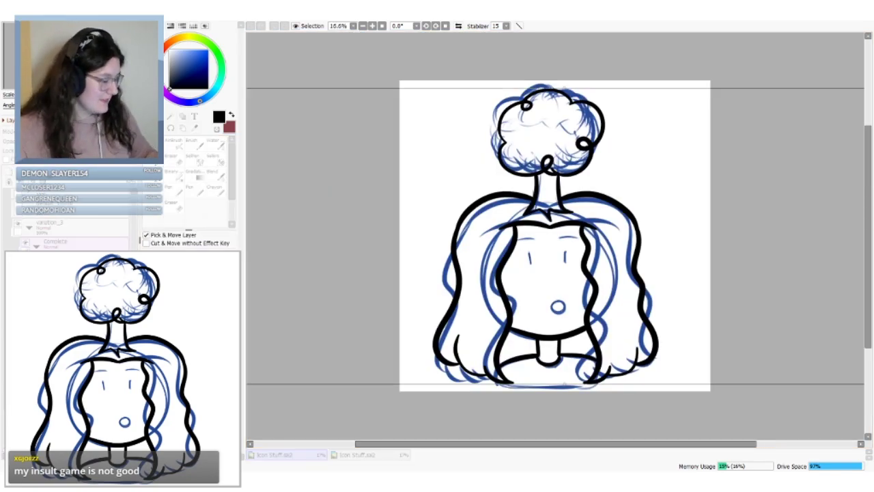
left_click_drag(570, 267, 570, 263)
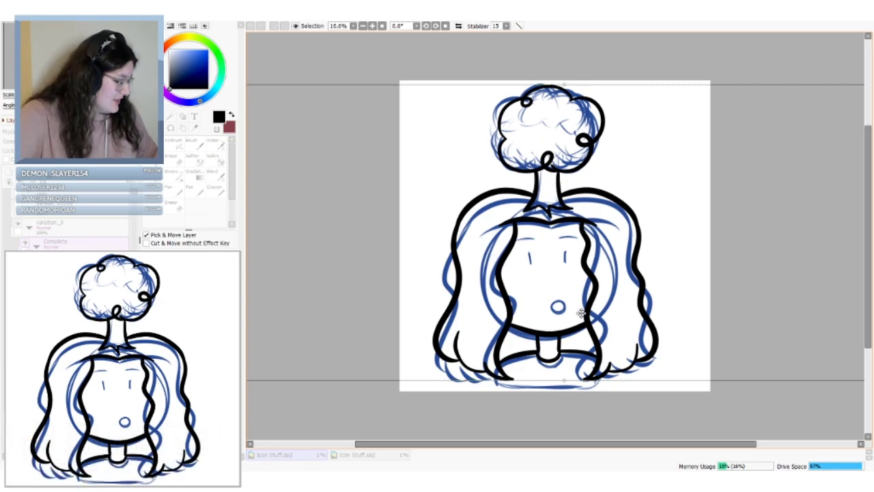
left_click_drag(580, 222, 590, 250)
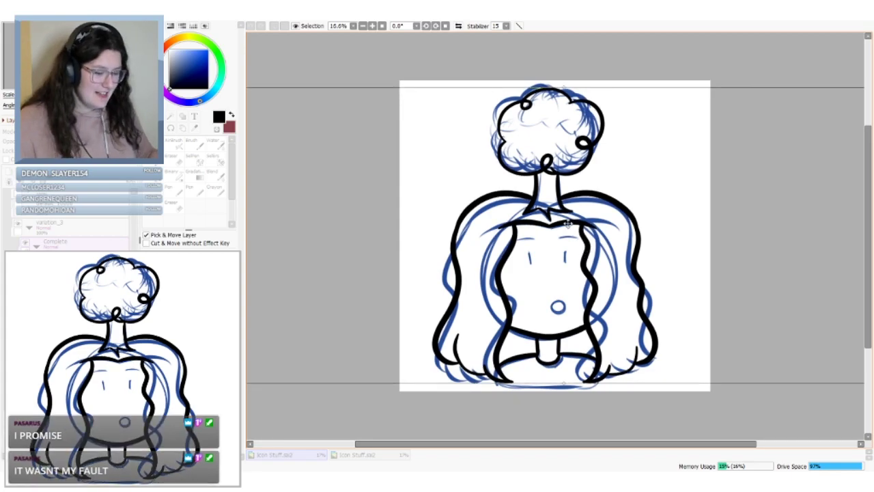
key("Return")
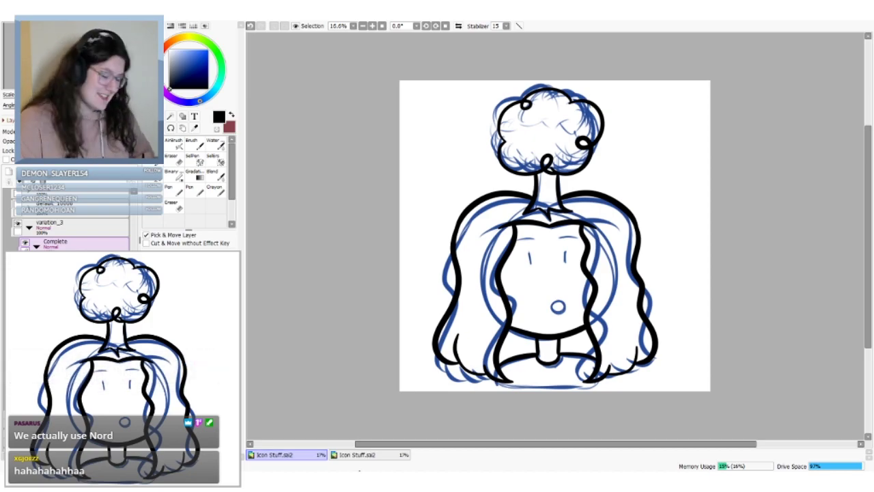
Activate the neck and shoulder line-art layer and its Pen, with the canvas rotated to 108° for inking the torso's bottom edge
left_click(75, 268)
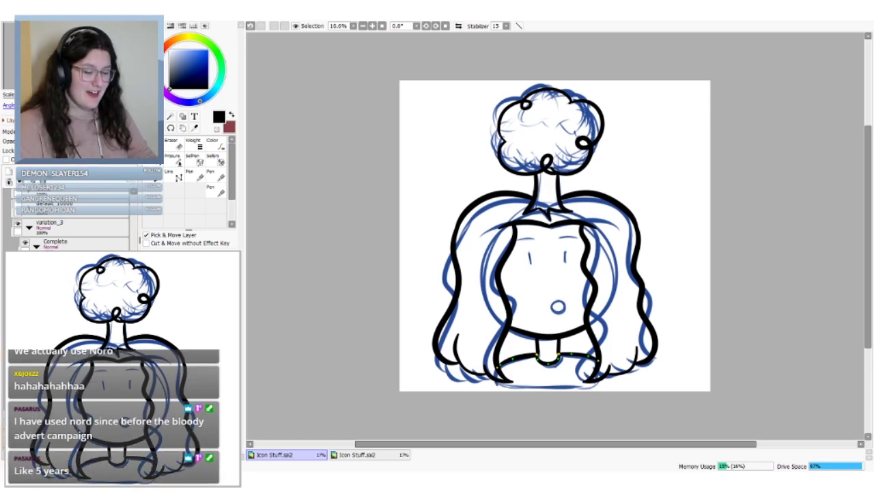
key("End")
key("End")
key("End")
key("End")
key("End")
key("End")
key("End")
key("End")
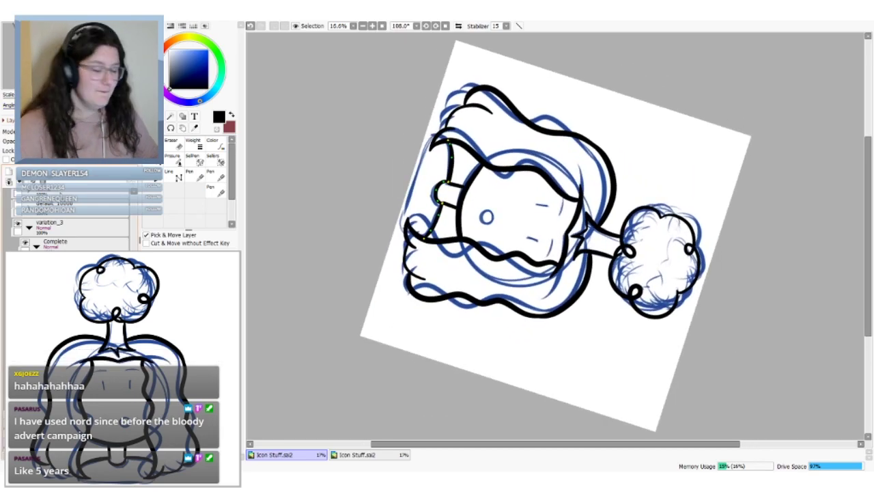
key("Page_Up")
left_click_drag(868, 210, 868, 185)
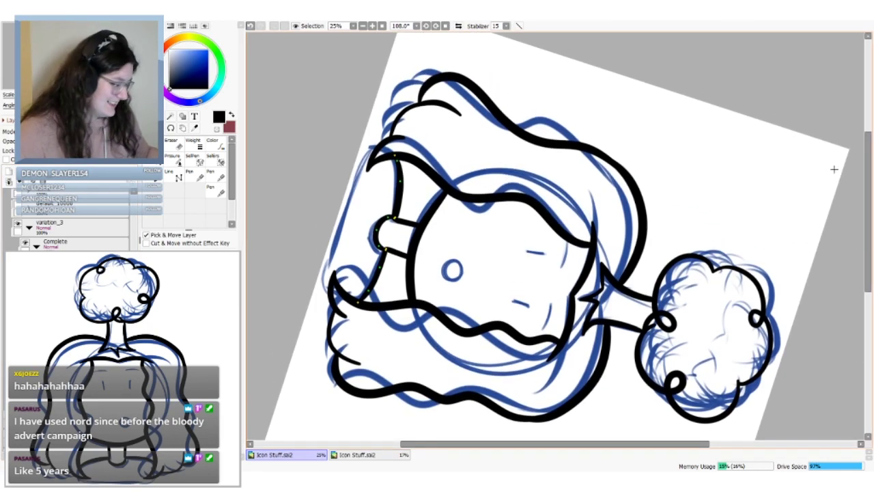
left_click(216, 190)
Try inking the torso's bottom edge with strokes starting at the right inner strand, and undo each attempt
mouse_move(376, 146)
left_mouse_down()
mouse_move(355, 170)
mouse_move(332, 251)
mouse_move(331, 292)
left_mouse_up()
key("ctrl+z")
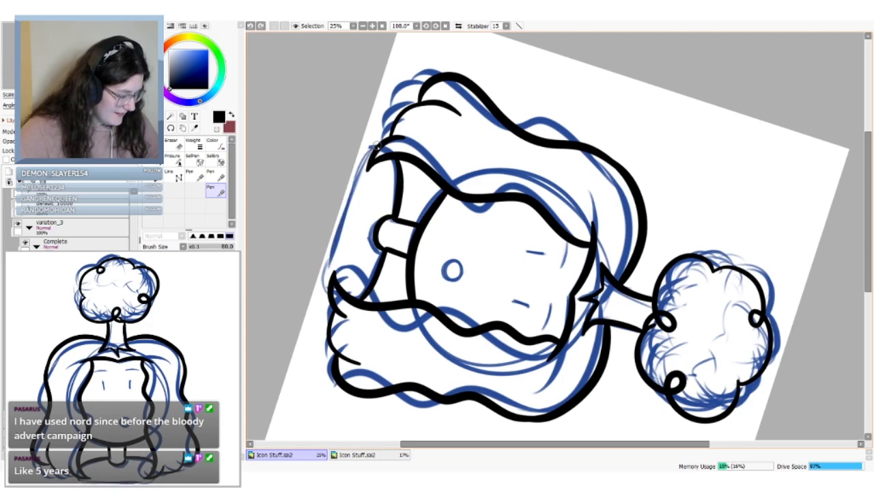
mouse_move(374, 143)
left_mouse_down()
mouse_move(332, 271)
mouse_move(329, 244)
left_mouse_up()
key("ctrl+z")
key("ctrl+z")
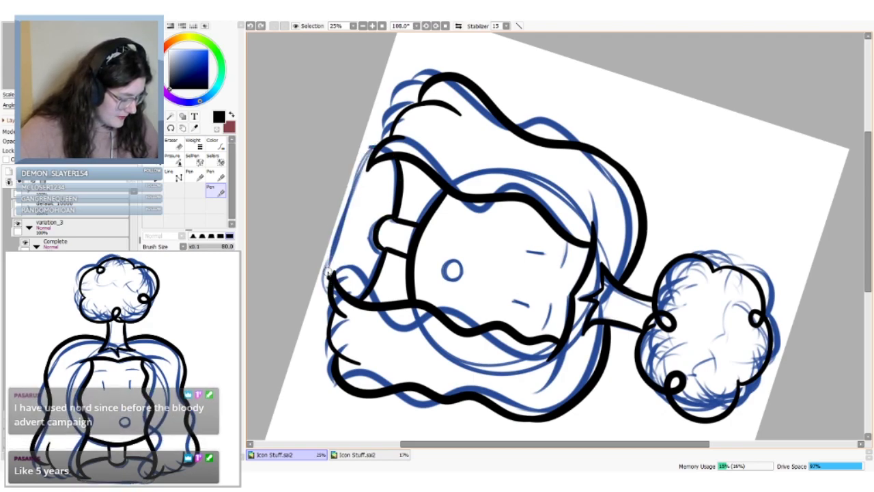
Ink the torso's bottom edge from the left inner strand to the right one, and adjust its curve points to the sketch
mouse_move(330, 277)
left_mouse_down()
mouse_move(338, 216)
mouse_move(375, 146)
left_mouse_up()
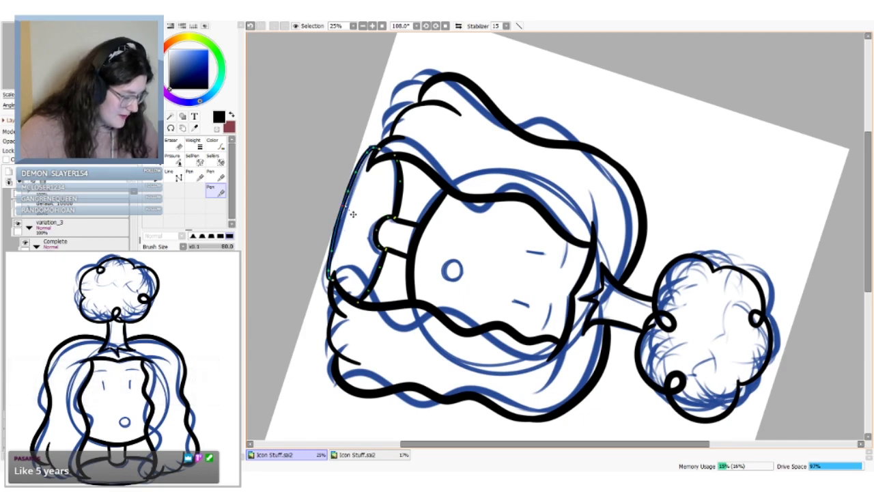
mouse_move(344, 207)
left_mouse_down()
mouse_move(353, 174)
mouse_move(349, 208)
left_mouse_up()
left_click_drag(363, 157, 363, 159)
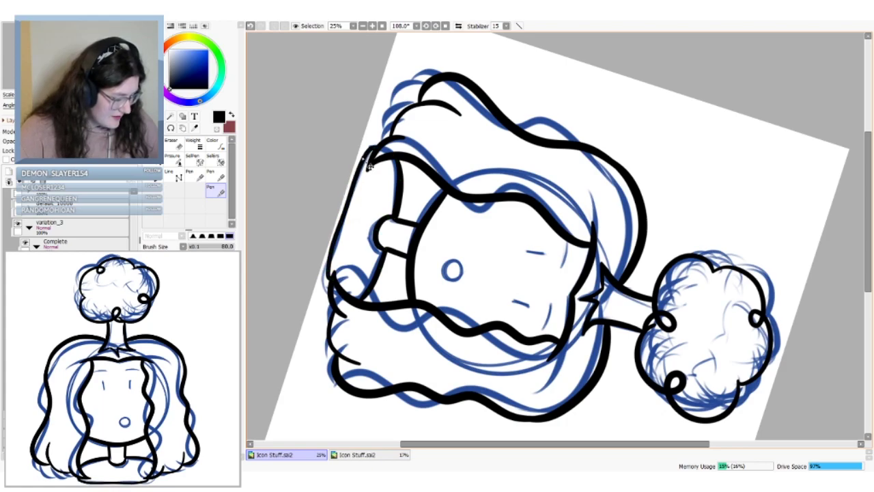
key("ctrl+z")
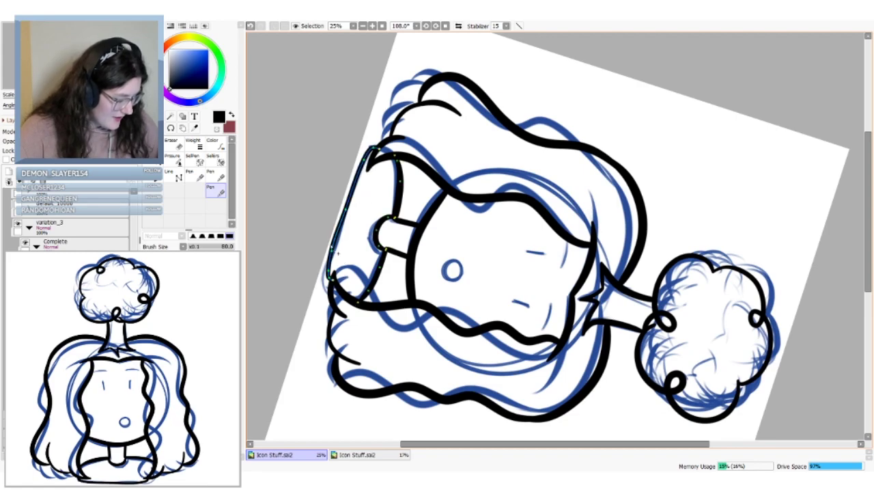
key("ctrl+y")
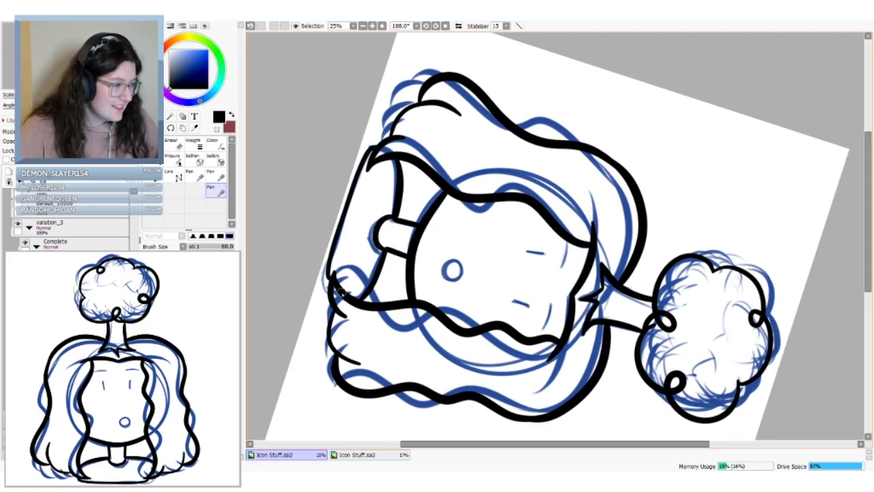
key("ctrl+z")
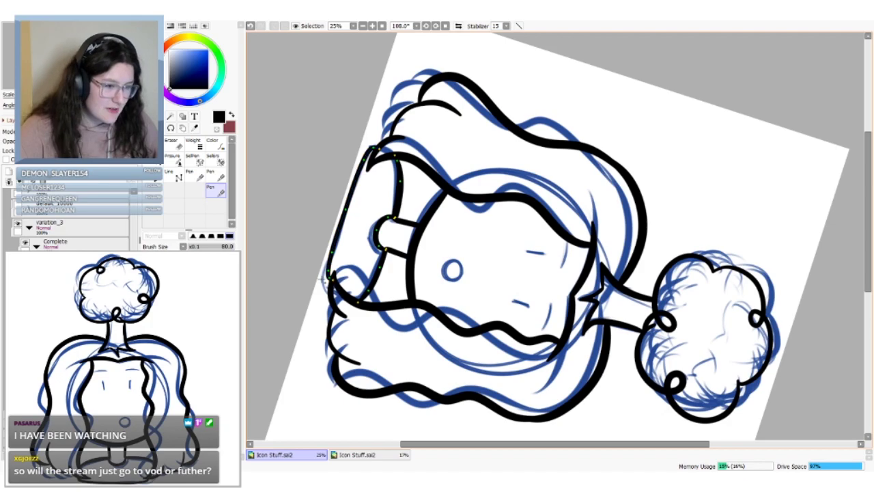
key("ctrl+y")
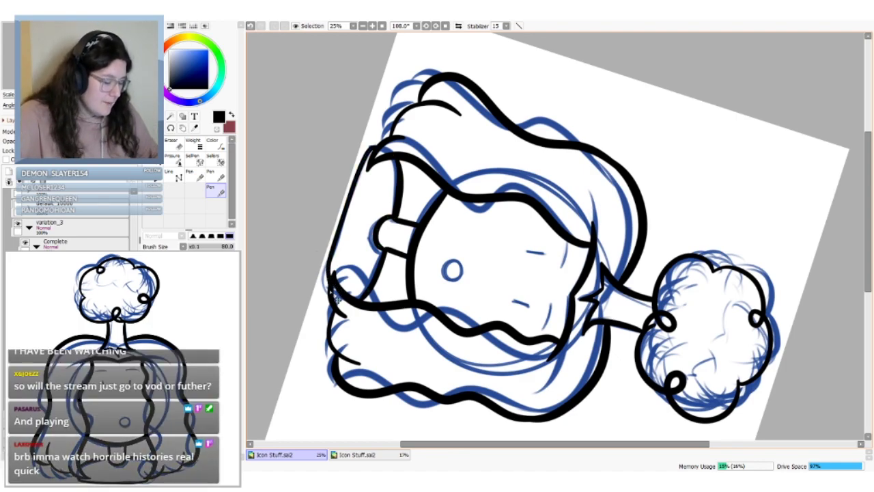
left_click_drag(328, 271, 325, 270)
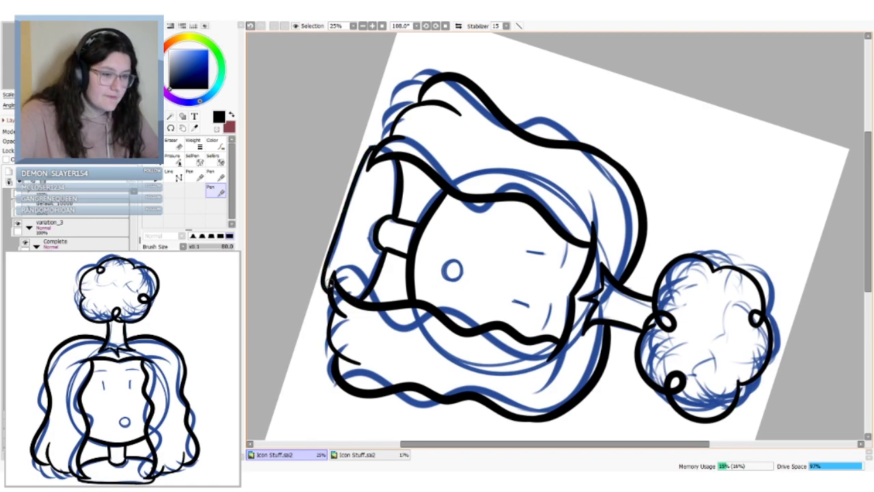
Refine the torso's bottom edge by shifting the curve points at both corners and along the base
key("Home")
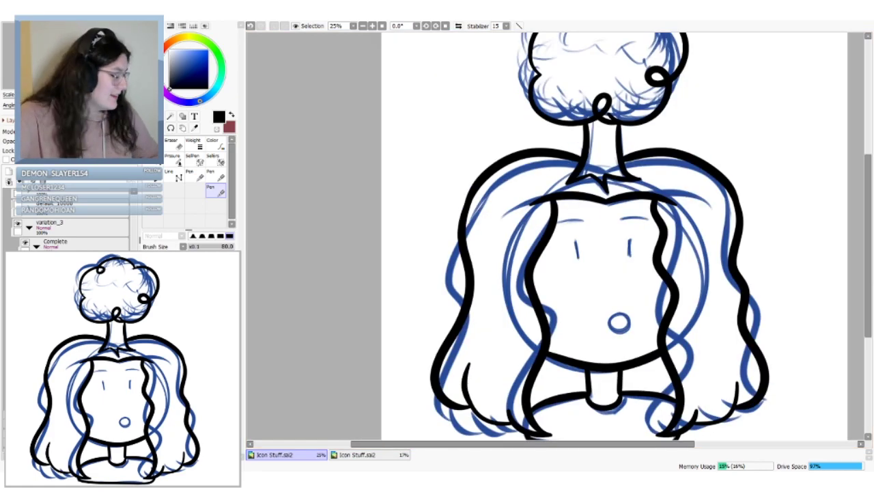
key("Page_Down")
key("Page_Down")
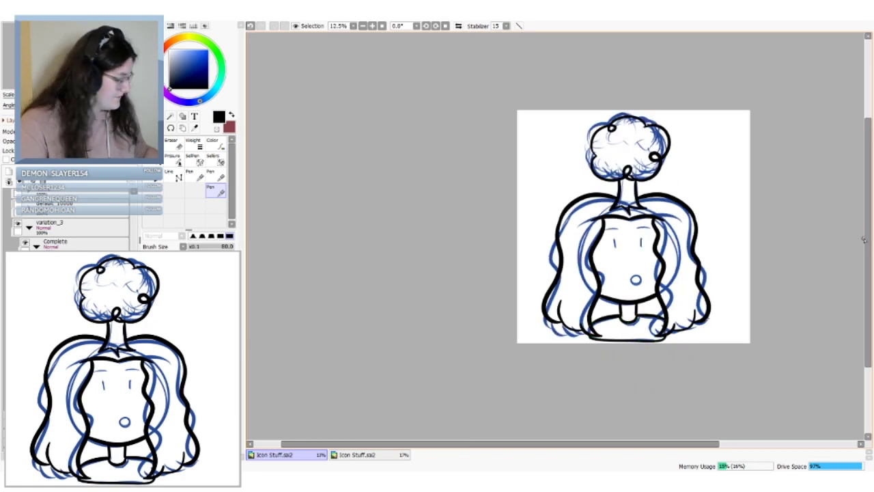
left_click_drag(491, 444, 575, 448)
key("Page_Up")
scroll(588, 426, "up", 1)
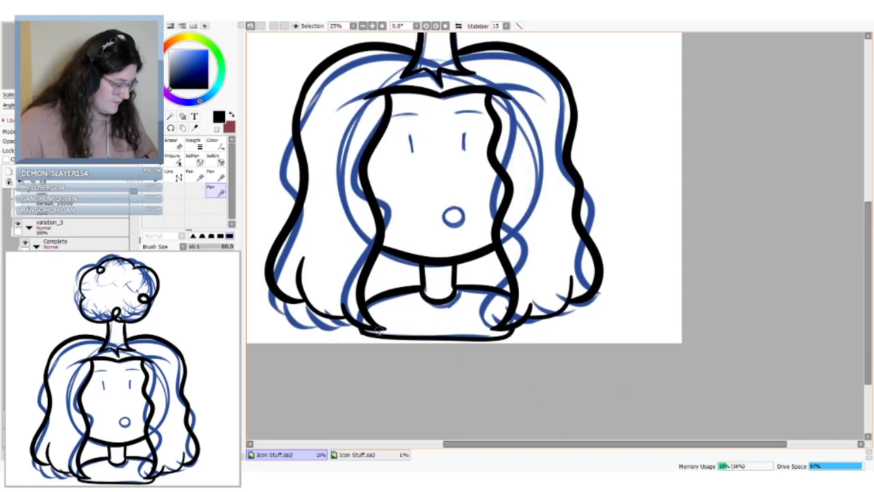
left_click_drag(375, 340, 361, 336)
mouse_move(464, 340)
left_mouse_down()
mouse_move(473, 341)
mouse_move(456, 340)
mouse_move(492, 341)
left_mouse_up()
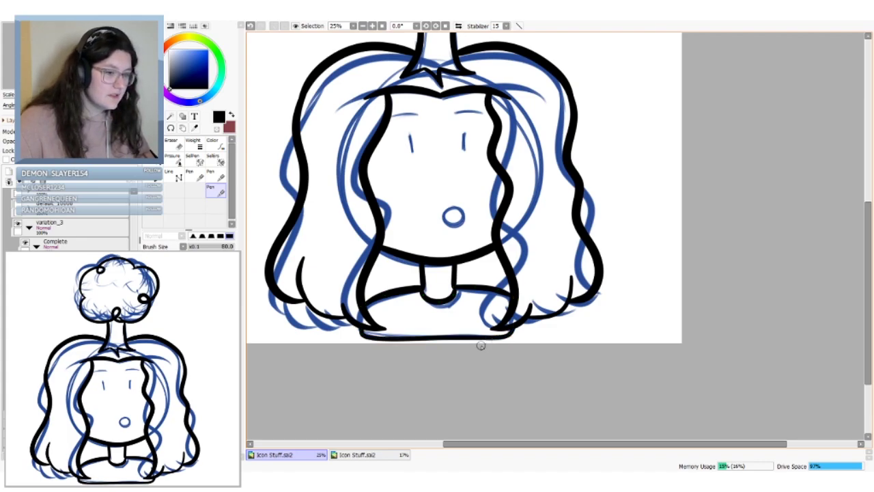
left_click_drag(511, 335, 513, 336)
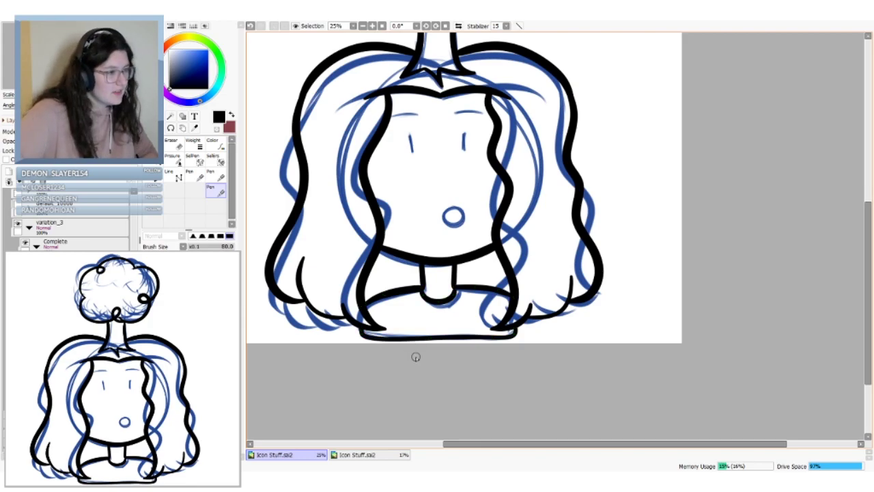
Hide the blue sketch to review the whole inked character, and show it again
left_click(32, 294)
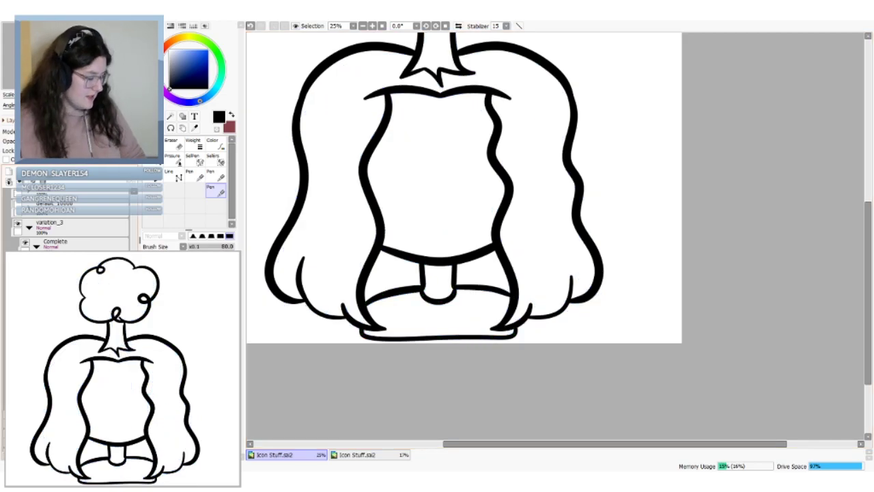
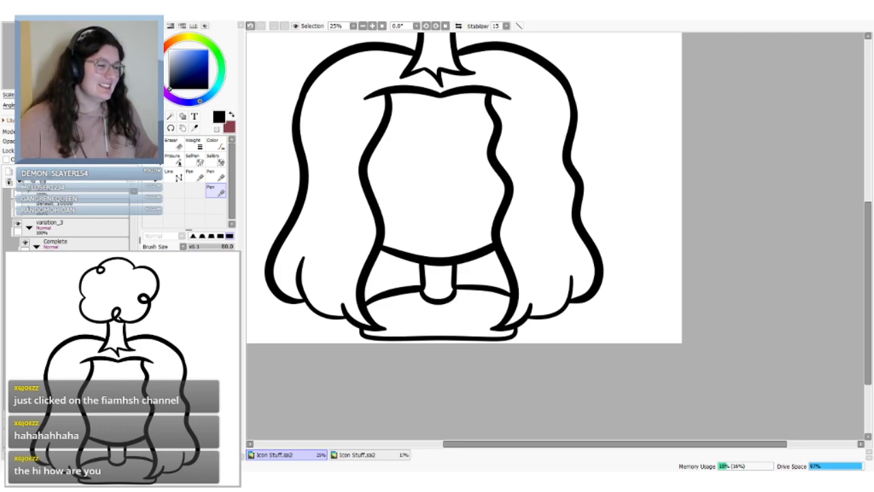
scroll(474, 336, "up", 1)
scroll(474, 337, "down", 4)
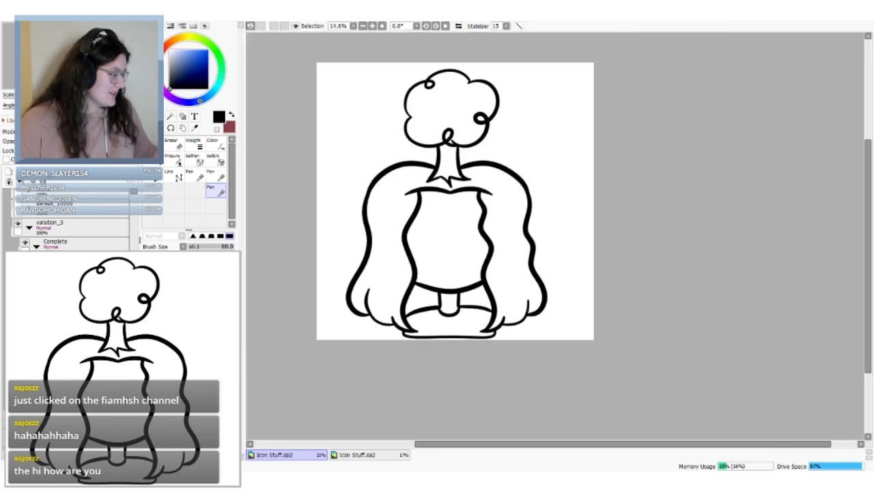
left_click_drag(862, 164, 863, 149)
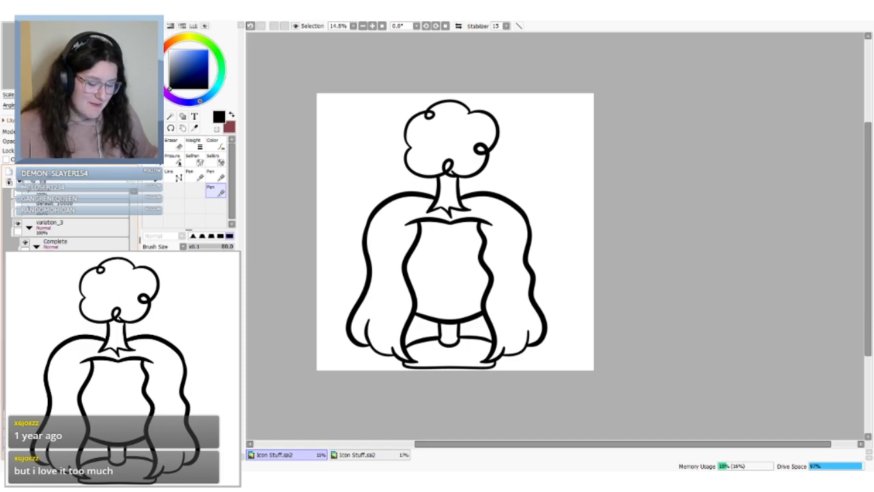
left_click(26, 307)
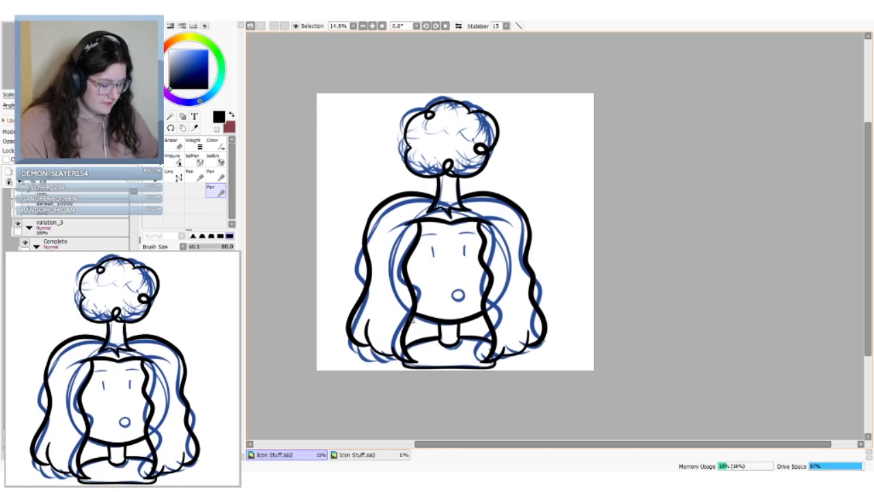
Try inking the right eye over its sketched mark, and undo each attempt
left_click_drag(463, 248, 464, 260)
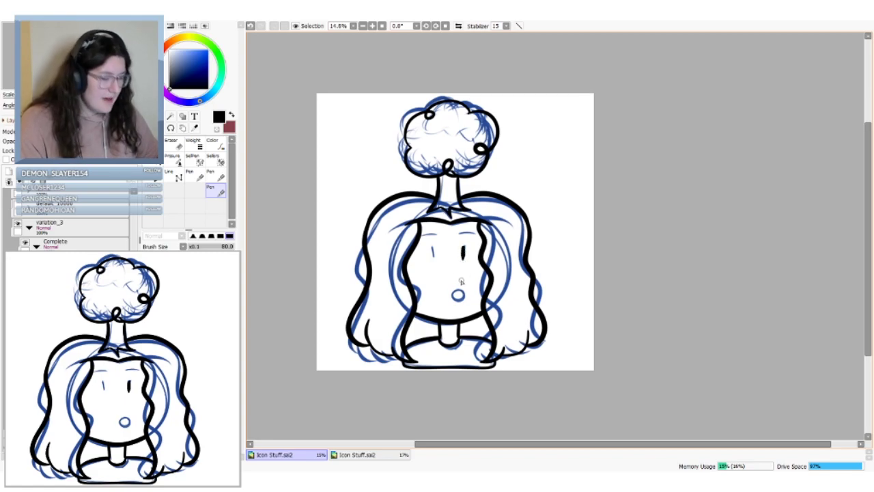
key("ctrl+z")
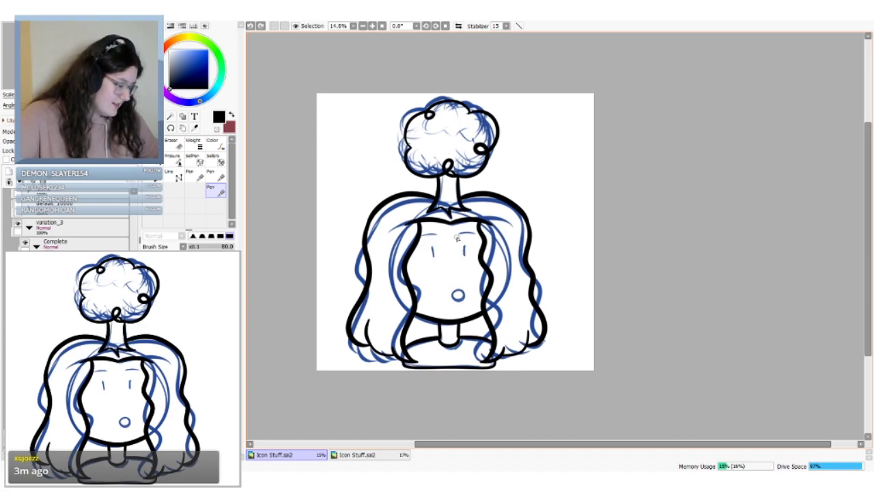
left_click_drag(463, 247, 465, 261)
key("ctrl+z")
key("ctrl+z")
key("ctrl+z")
key("ctrl+z")
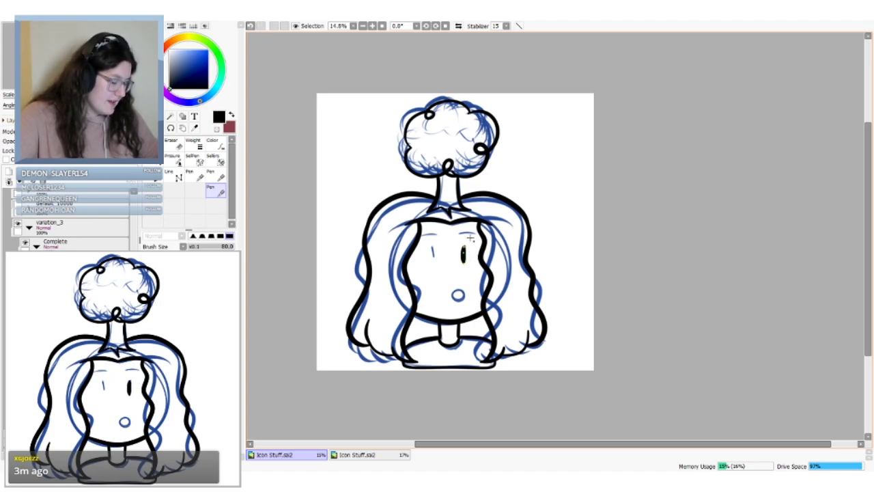
key("ctrl+z")
Ink the small round mouth and both narrow eyes, placing the eyes slightly lower than their sketched marks
mouse_move(457, 290)
left_mouse_down()
mouse_move(452, 300)
mouse_move(462, 293)
left_mouse_up()
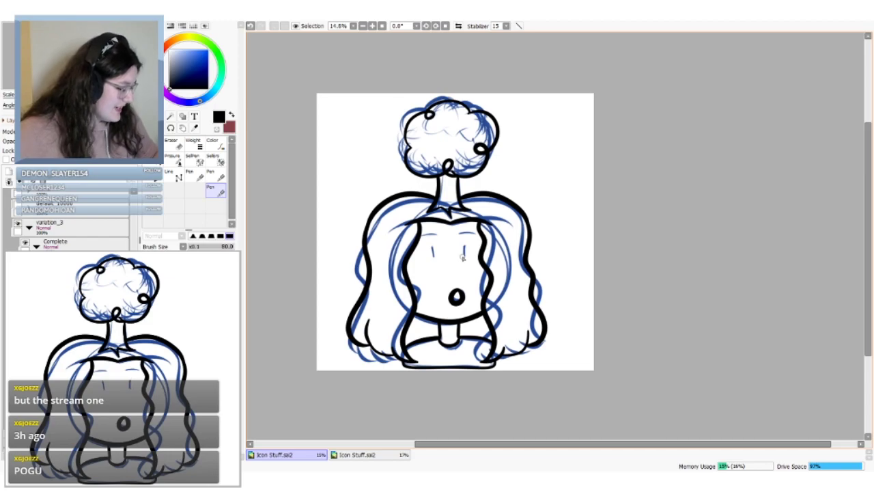
mouse_move(462, 250)
left_mouse_down()
mouse_move(464, 266)
mouse_move(434, 265)
mouse_move(463, 260)
mouse_move(463, 269)
mouse_move(436, 271)
mouse_move(436, 260)
mouse_move(437, 270)
left_mouse_up()
key("ctrl+z")
key("ctrl+z")
key("ctrl+z")
key("ctrl+z")
key("ctrl+z")
key("ctrl+z")
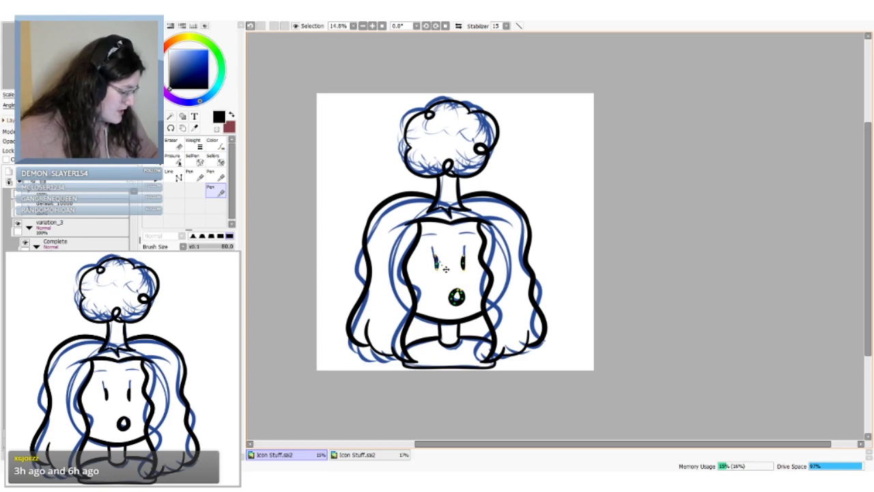
Redraw the left eye as a narrow oval matching the right one, and ink both short eyebrows over the sketch
key("ctrl+z")
left_click_drag(434, 255, 436, 271)
key("ctrl+z")
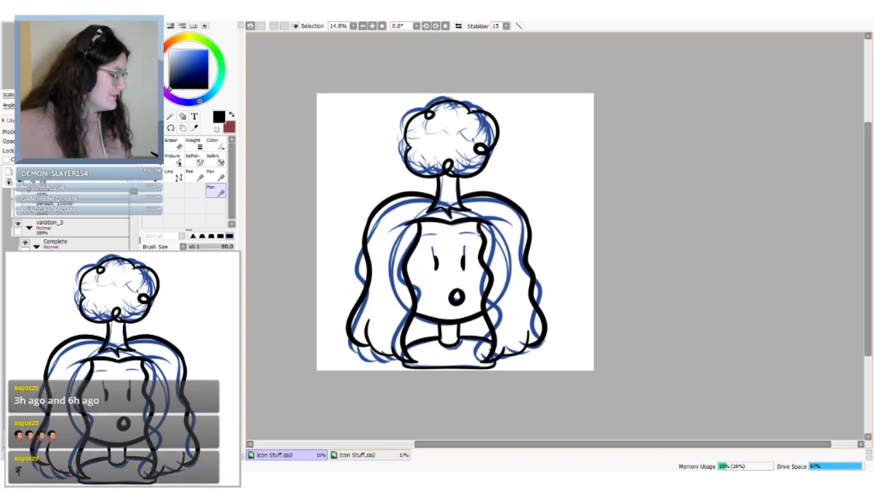
mouse_move(456, 236)
left_mouse_down()
mouse_move(473, 232)
mouse_move(422, 235)
left_mouse_up()
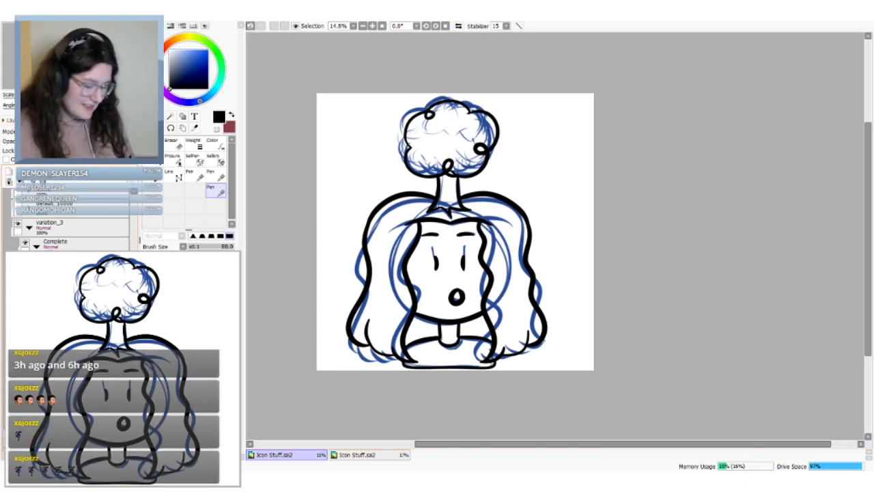
Hide the blue sketch and undo the stray stroke above the right eye
left_click(33, 281)
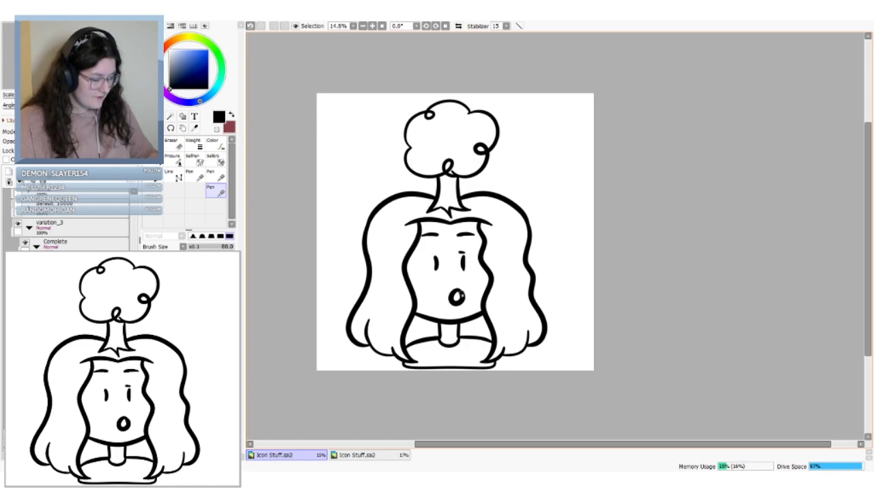
key("ctrl+z")
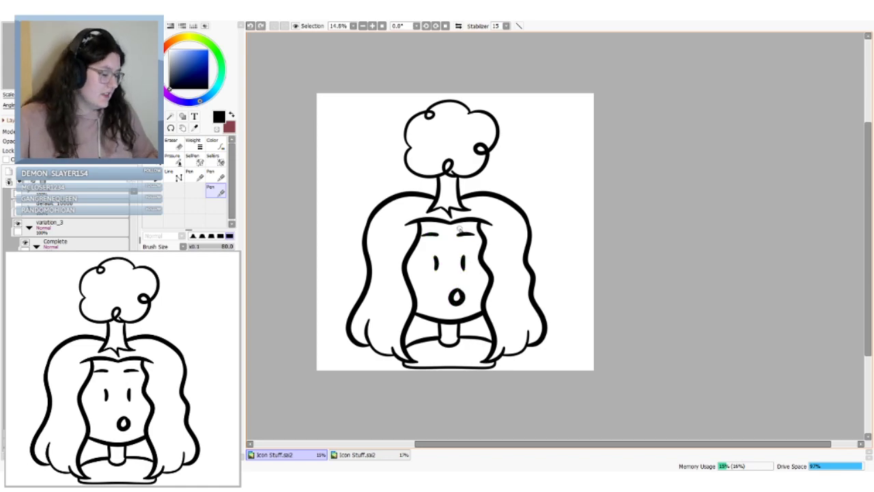
Try reshaping both eyes into shorter curved marks, and undo the changes to restore the narrow ovals
mouse_move(459, 254)
left_mouse_down()
mouse_move(460, 262)
mouse_move(439, 264)
mouse_move(468, 257)
left_mouse_up()
key("ctrl+z")
key("ctrl+z")
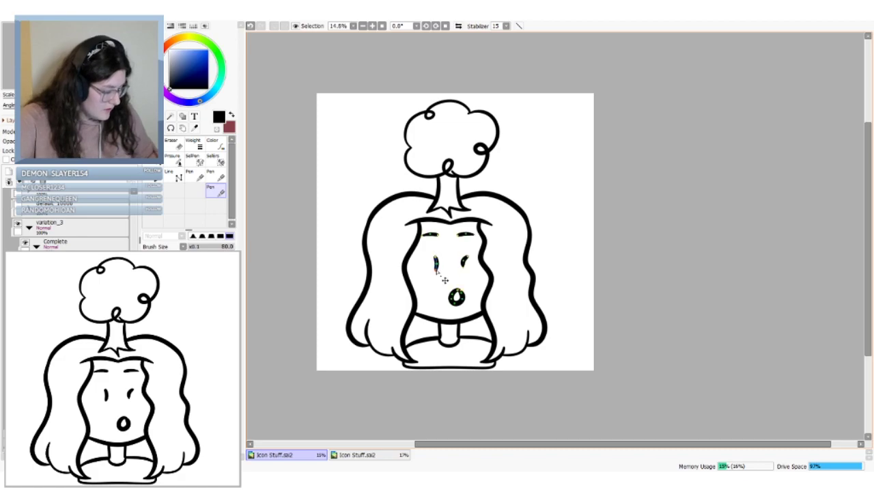
mouse_move(437, 269)
left_mouse_down()
mouse_move(435, 257)
mouse_move(434, 270)
left_mouse_up()
key("ctrl+z")
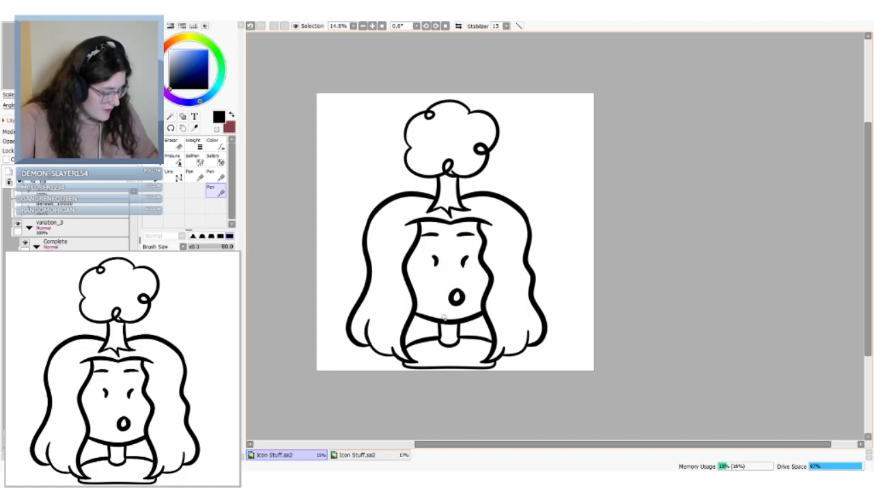
key("ctrl+z")
key("ctrl+z")
key("ctrl+z")
key("ctrl+z")
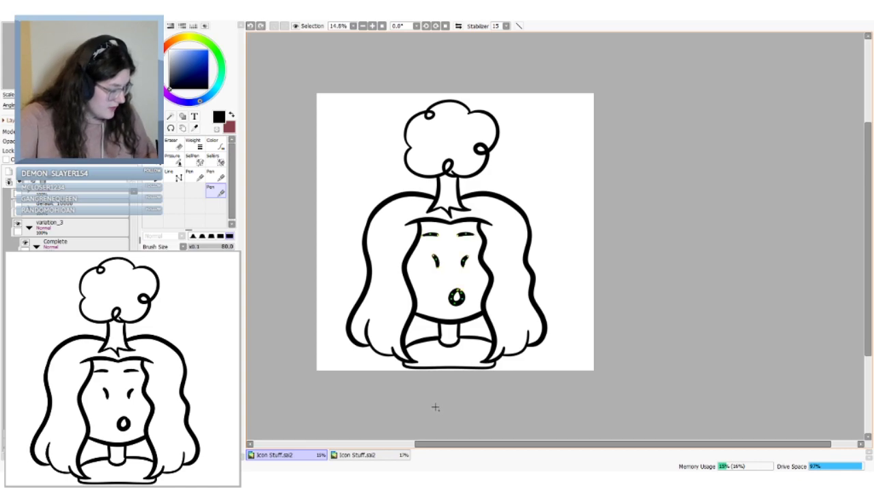
key("ctrl+z")
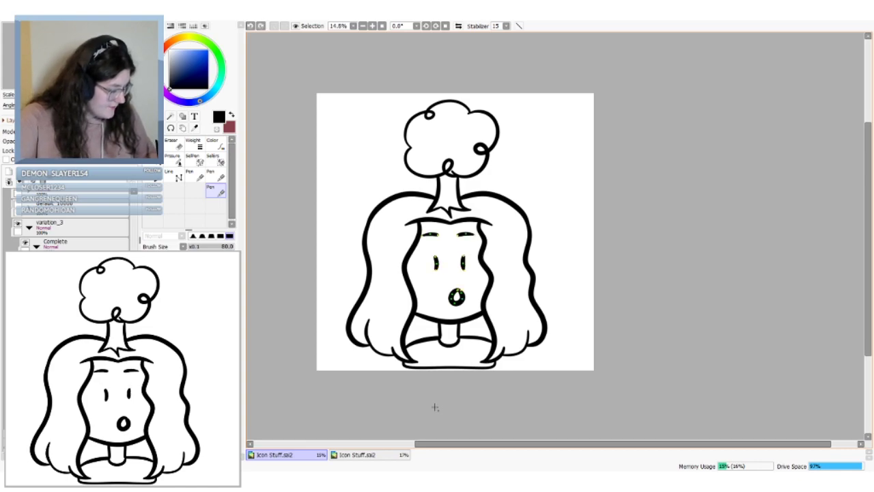
key("ctrl+d")
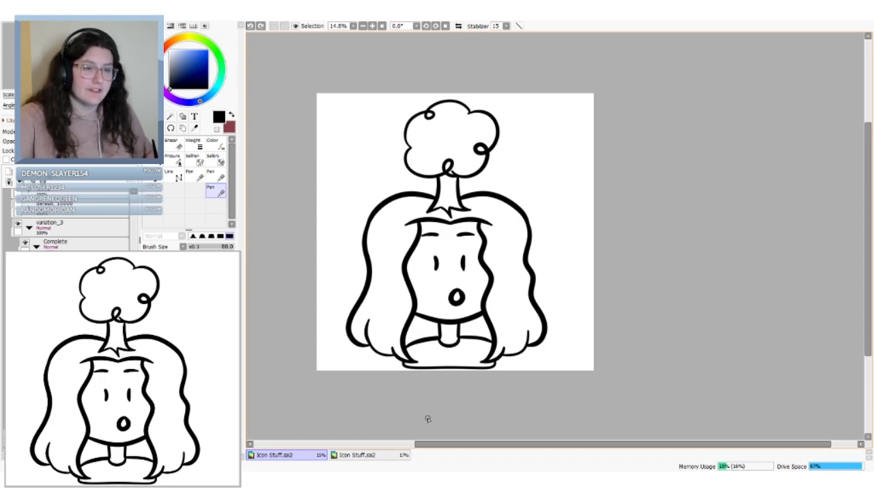
Try adding extra strokes around the right eye, and undo each attempt
left_click_drag(461, 256, 462, 267)
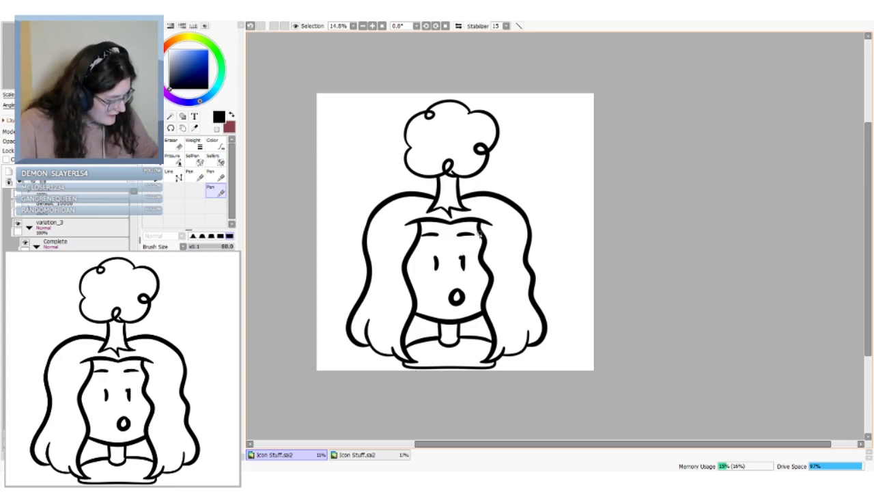
key("ctrl+z")
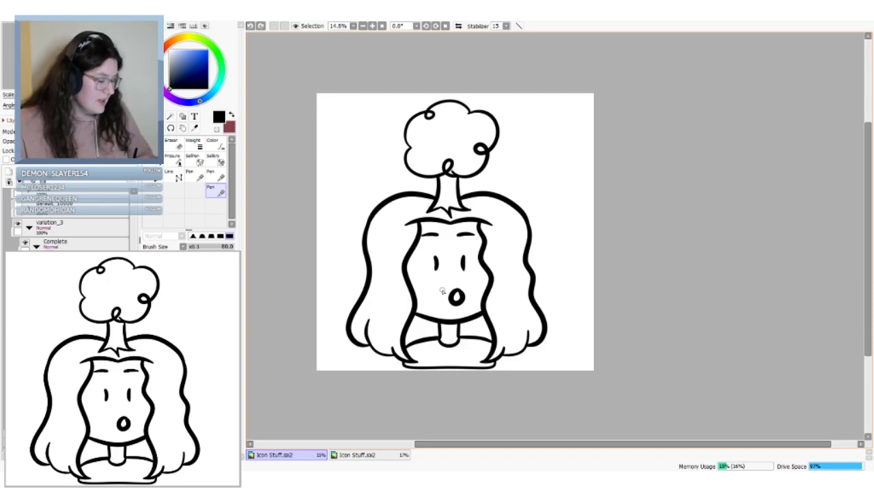
mouse_move(455, 248)
left_mouse_down()
mouse_move(470, 263)
mouse_move(418, 253)
left_mouse_up()
key("ctrl+z")
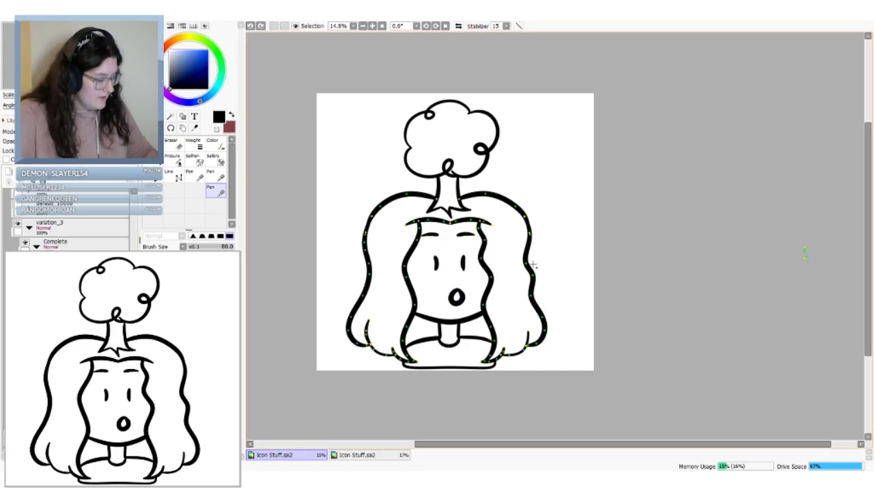
Adjust the curve of the right outer hair outline along its lower half
left_click_drag(533, 274, 539, 308)
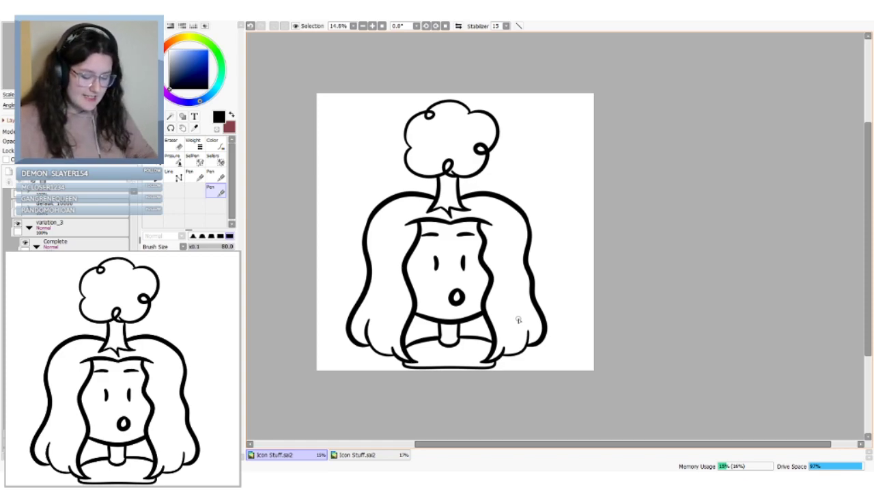
Show the finished singing character's layer group, sample its dark brown hair colour, and hide the group again
key("e")
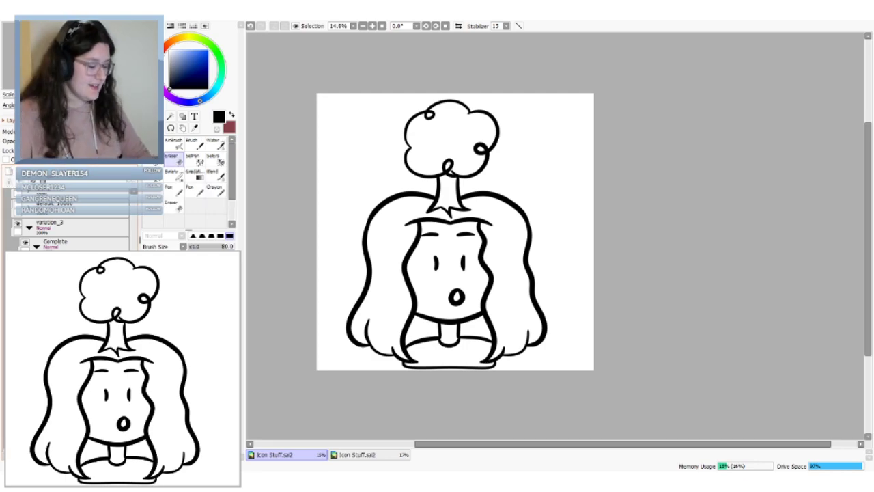
left_click(195, 129)
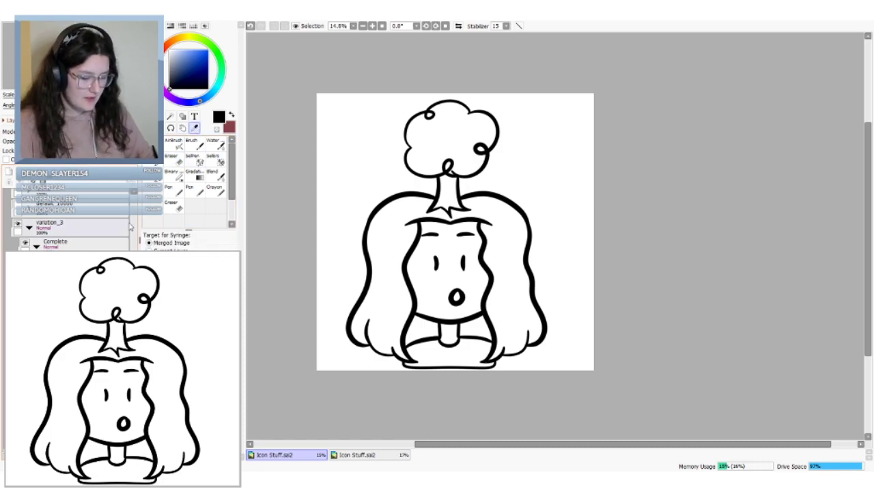
scroll(102, 235, "up", 1)
left_click(18, 232)
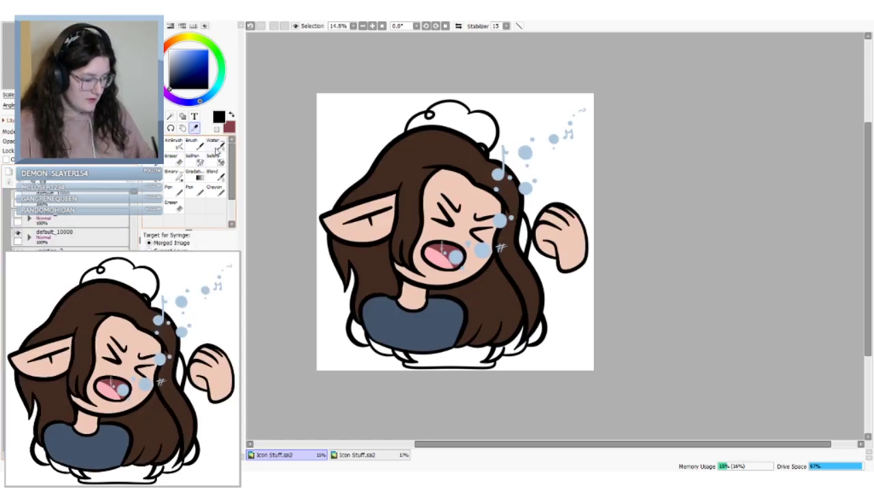
left_click(19, 233)
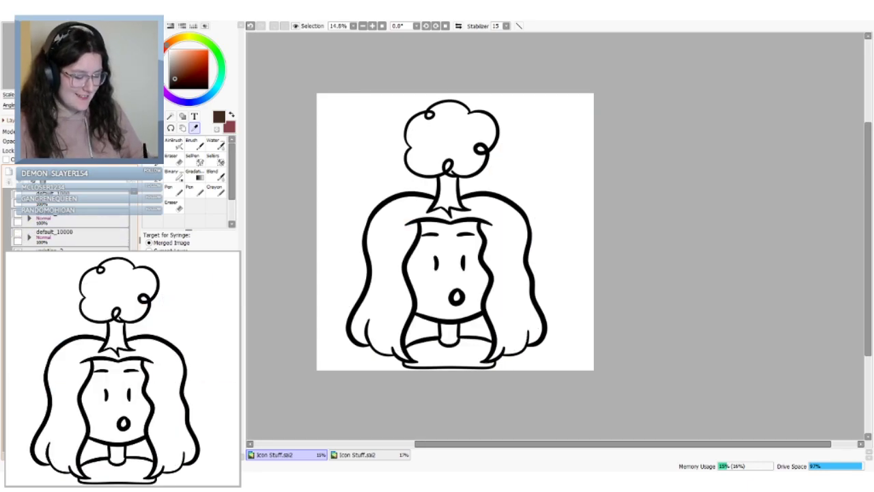
Trace the inside of the hair's line art with the brown Pen, including the crown and the gaps beside the neck
left_click(29, 236)
left_click(192, 193)
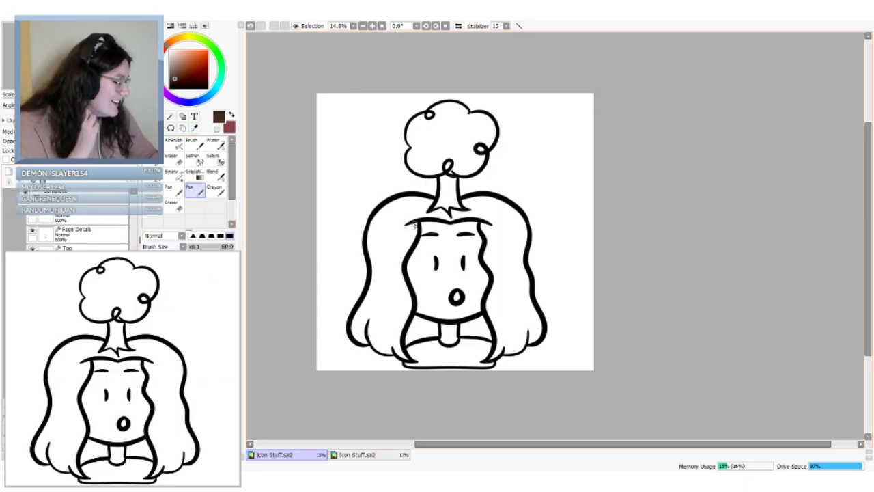
mouse_move(415, 224)
left_mouse_down()
mouse_move(406, 282)
mouse_move(413, 237)
mouse_move(400, 262)
mouse_move(405, 320)
mouse_move(411, 303)
mouse_move(399, 340)
mouse_move(413, 258)
mouse_move(418, 304)
mouse_move(403, 353)
left_mouse_up()
mouse_move(414, 320)
left_mouse_down()
mouse_move(406, 347)
mouse_move(433, 335)
mouse_move(427, 319)
mouse_move(404, 327)
left_mouse_up()
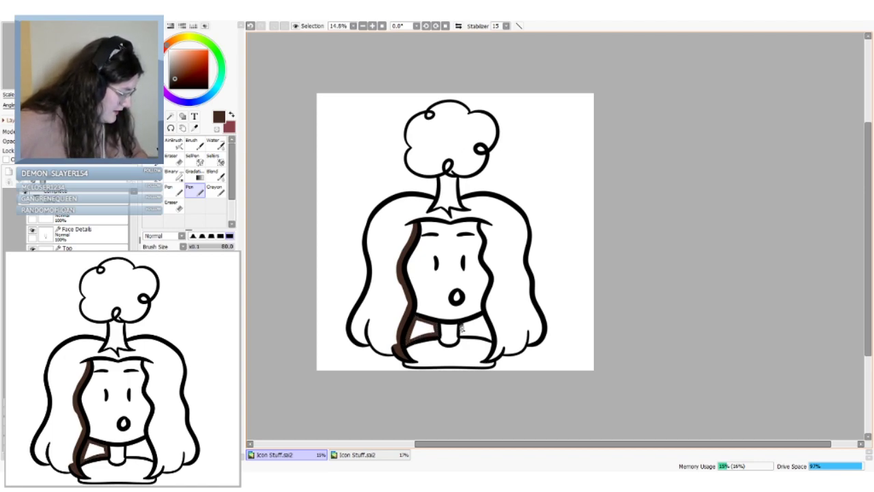
mouse_move(461, 329)
left_mouse_down()
mouse_move(492, 340)
mouse_move(478, 318)
left_mouse_up()
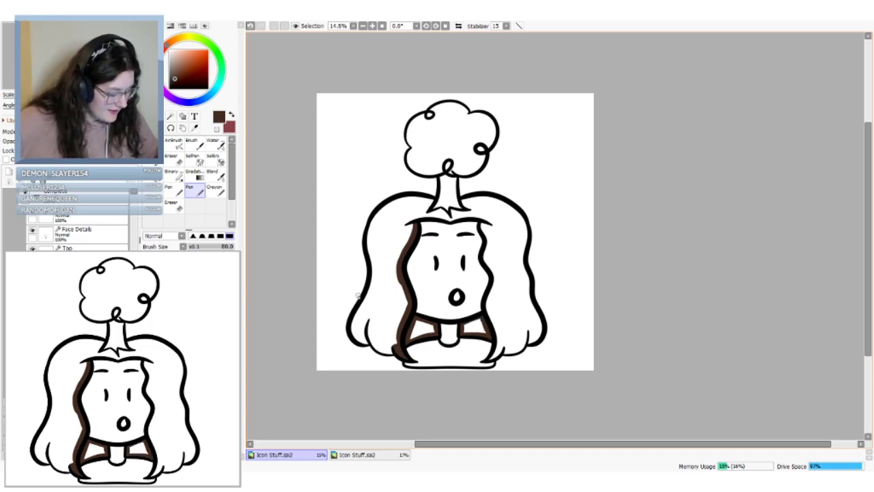
mouse_move(369, 285)
left_mouse_down()
mouse_move(352, 334)
mouse_move(369, 344)
mouse_move(352, 319)
mouse_move(395, 350)
left_mouse_up()
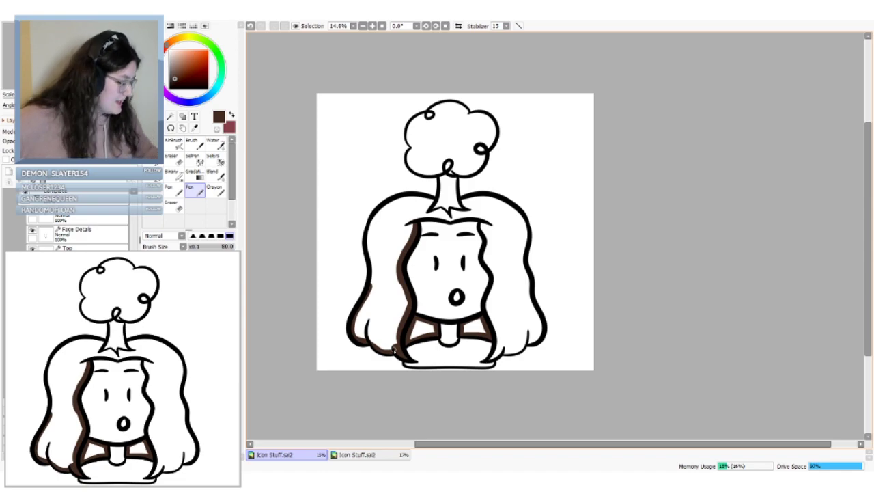
mouse_move(370, 293)
left_mouse_down()
mouse_move(369, 228)
mouse_move(394, 201)
mouse_move(432, 198)
left_mouse_up()
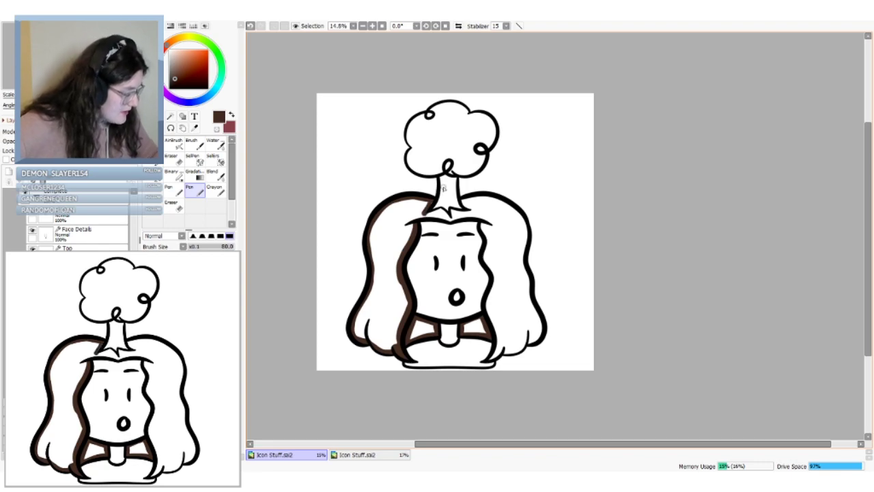
mouse_move(422, 217)
left_mouse_down()
mouse_move(448, 217)
mouse_move(433, 215)
mouse_move(490, 213)
mouse_move(462, 202)
mouse_move(487, 216)
mouse_move(490, 321)
mouse_move(516, 351)
mouse_move(542, 322)
left_mouse_up()
mouse_move(461, 201)
left_mouse_down()
mouse_move(507, 199)
mouse_move(525, 225)
mouse_move(539, 325)
mouse_move(526, 336)
left_mouse_up()
Fill both sides of the hair and the two gaps beside the neck with dark brown
left_click(153, 176)
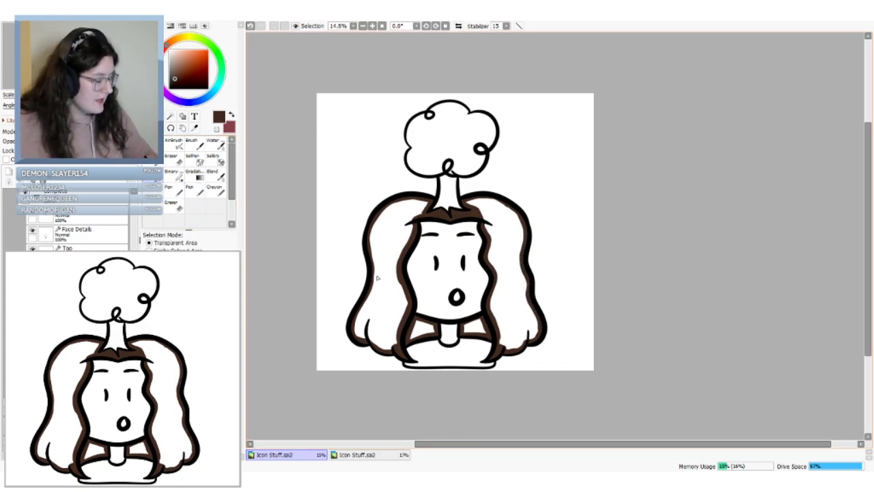
left_click(377, 278)
left_click(500, 282)
left_click(422, 330)
left_click(474, 327)
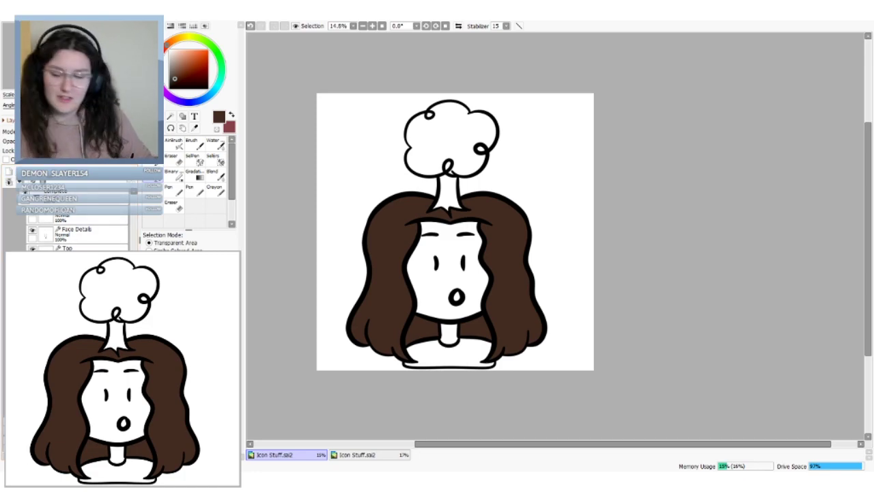
Show the finished singing character again, sample the peach skin colour from its forehead, and hide it
left_click(69, 417)
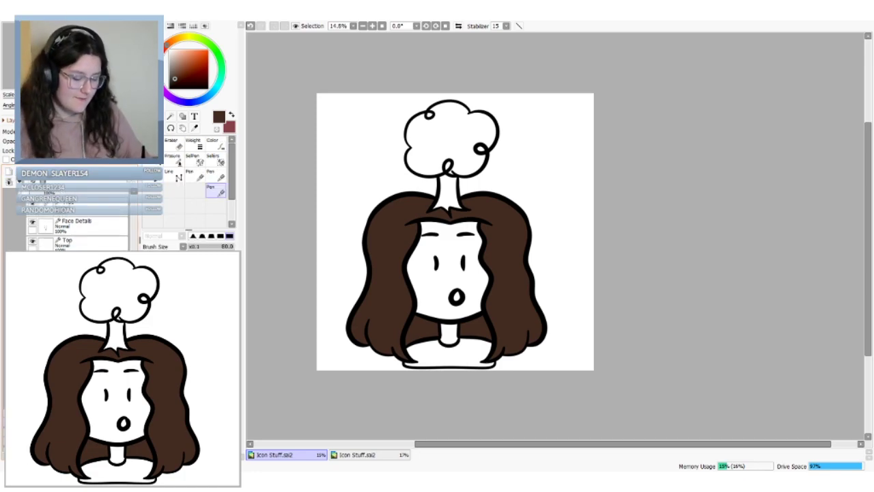
scroll(68, 307, "up", 5)
left_click(18, 246)
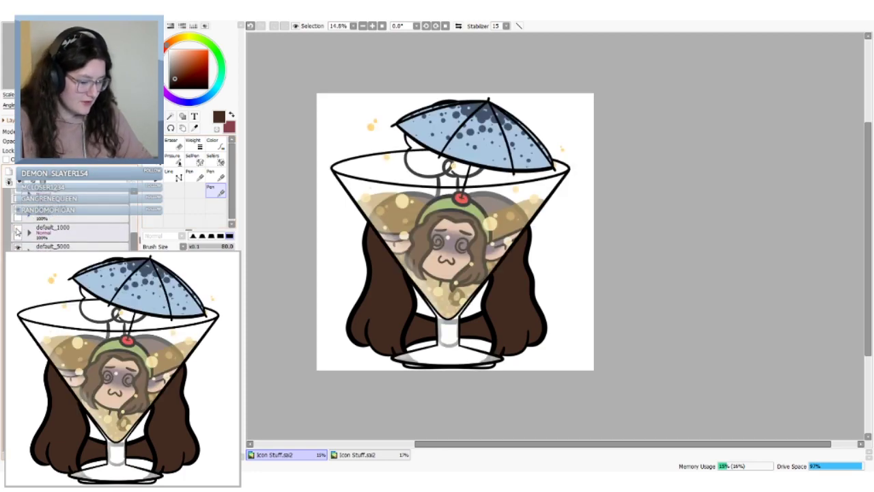
left_click(18, 246)
left_click(18, 210)
left_click(195, 127)
left_click(450, 181)
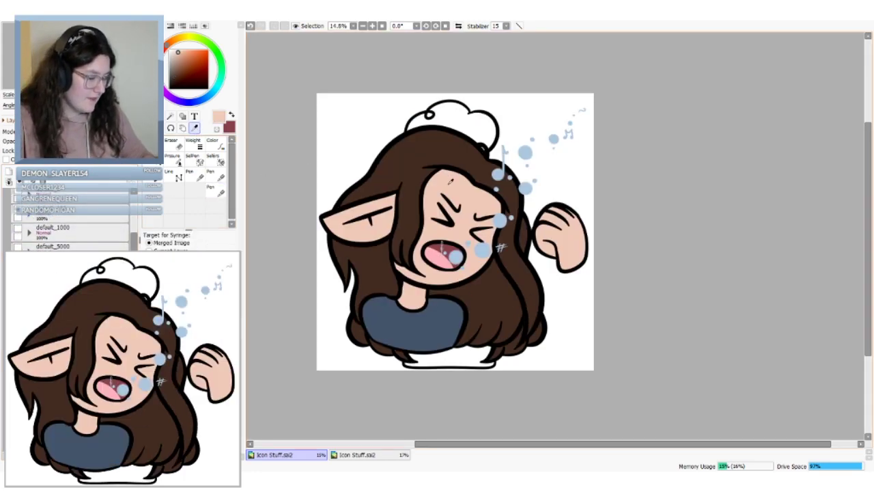
left_click(18, 210)
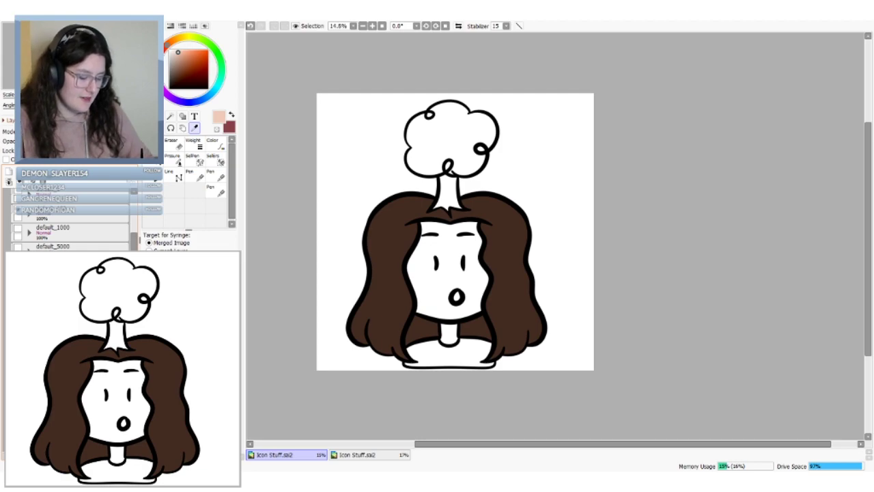
Trace the inside edge of the face with the skin colour and fill the face
scroll(68, 307, "down", 5)
left_click(68, 341)
left_click(194, 190)
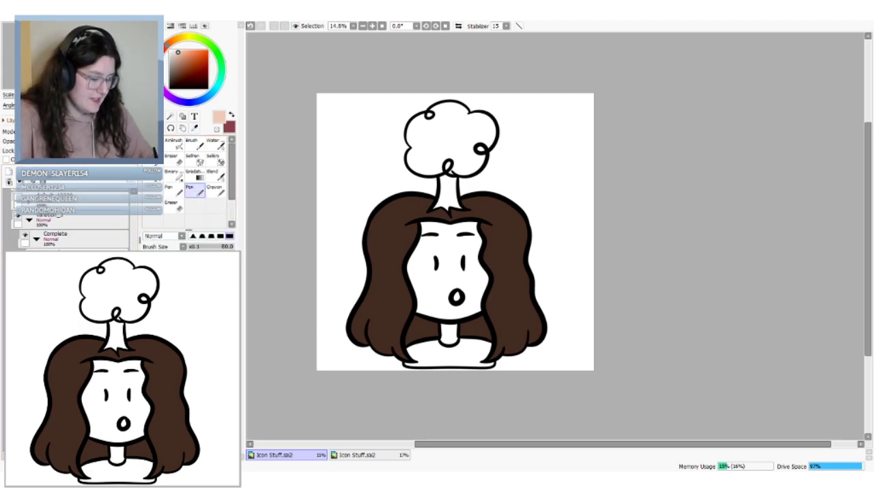
mouse_move(421, 221)
left_mouse_down()
mouse_move(408, 268)
mouse_move(417, 312)
mouse_move(422, 282)
mouse_move(417, 311)
mouse_move(434, 315)
mouse_move(424, 315)
mouse_move(461, 319)
mouse_move(480, 310)
mouse_move(487, 277)
mouse_move(475, 223)
mouse_move(461, 224)
mouse_move(476, 222)
mouse_move(423, 223)
left_mouse_up()
key("g")
left_click(447, 259)
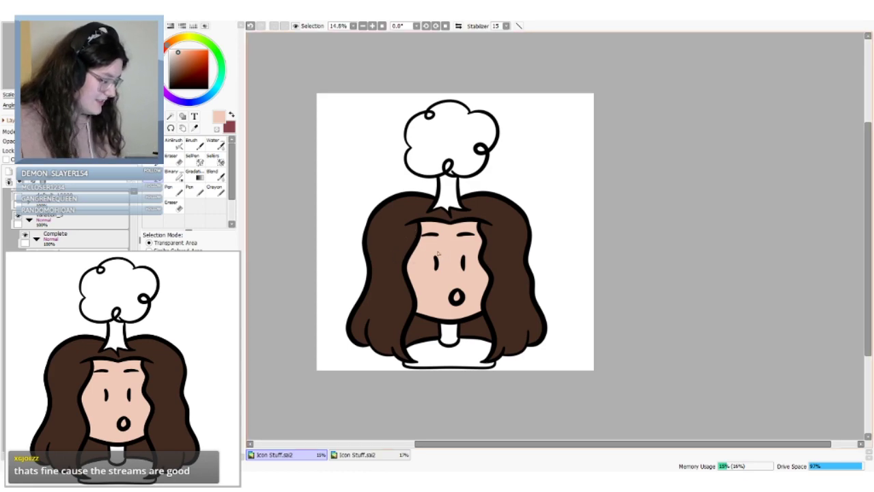
Outline the inside of the neck with the skin colour and fill it
key("n")
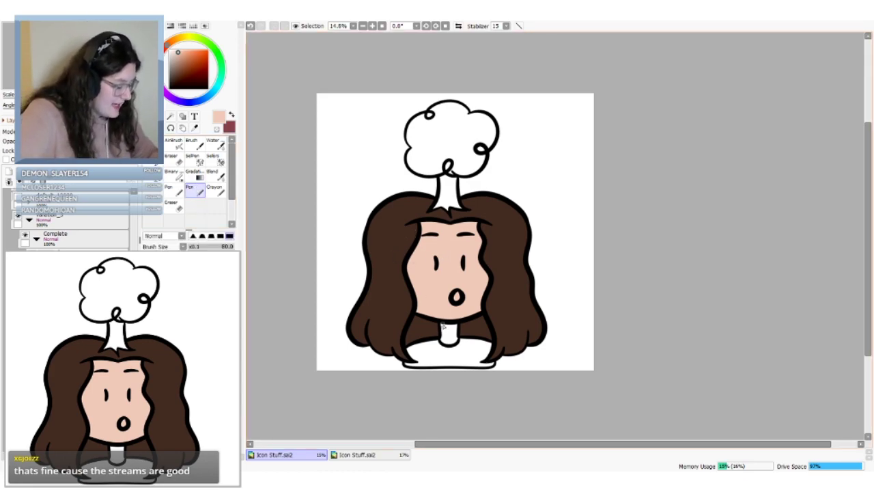
mouse_move(444, 342)
left_mouse_down()
mouse_move(454, 341)
mouse_move(455, 325)
left_mouse_up()
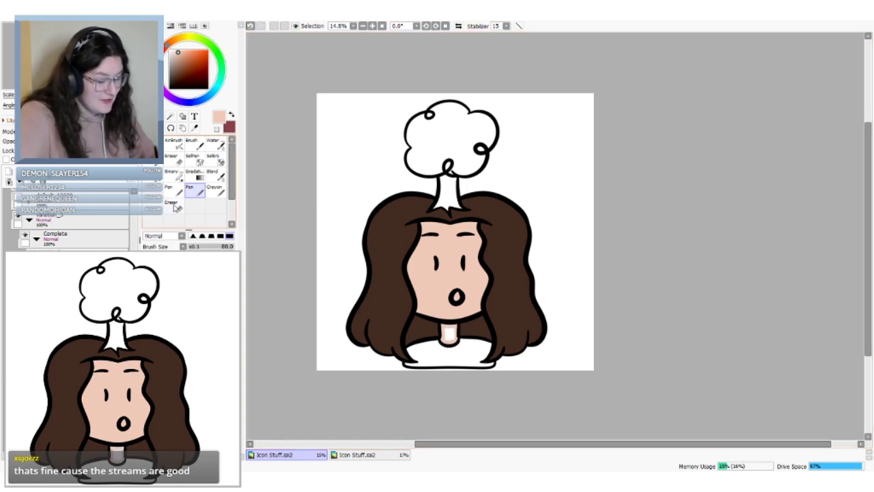
left_click(154, 176)
left_click(452, 335)
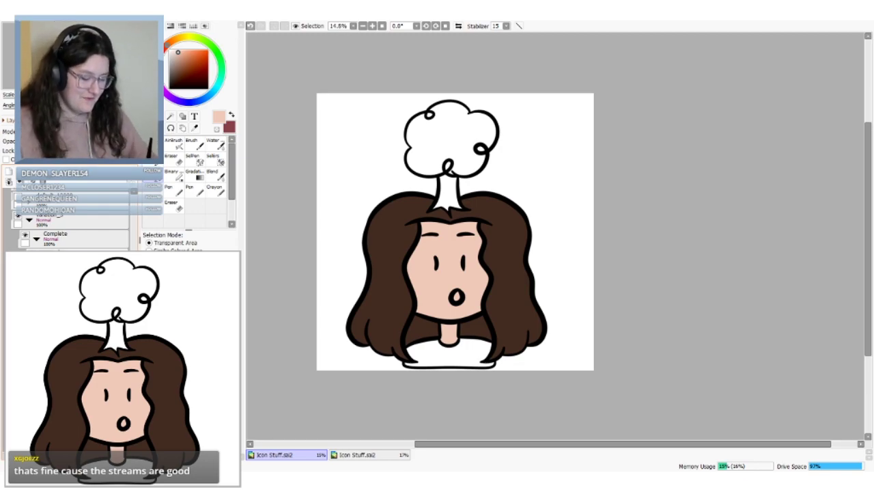
Show the swatches layer, sample the blue swatch labelled TOP, and hide the swatches again
scroll(124, 196, "down", 2)
scroll(75, 218, "up", 3)
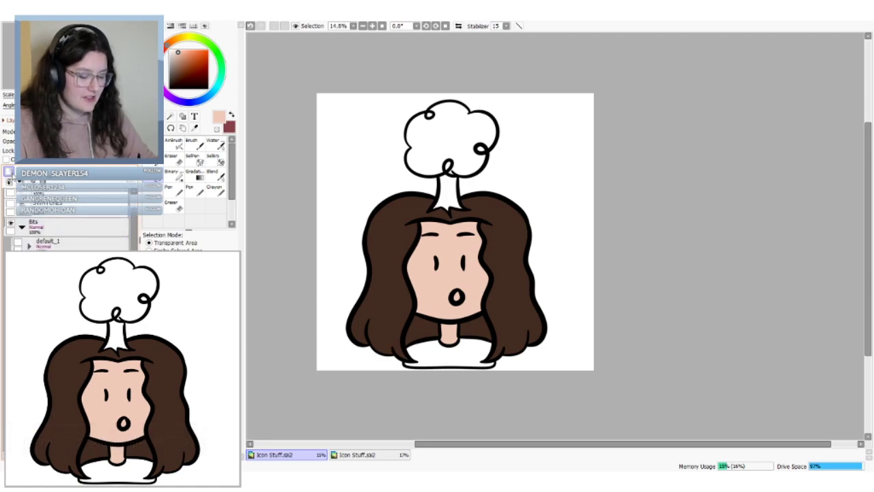
left_click(9, 204)
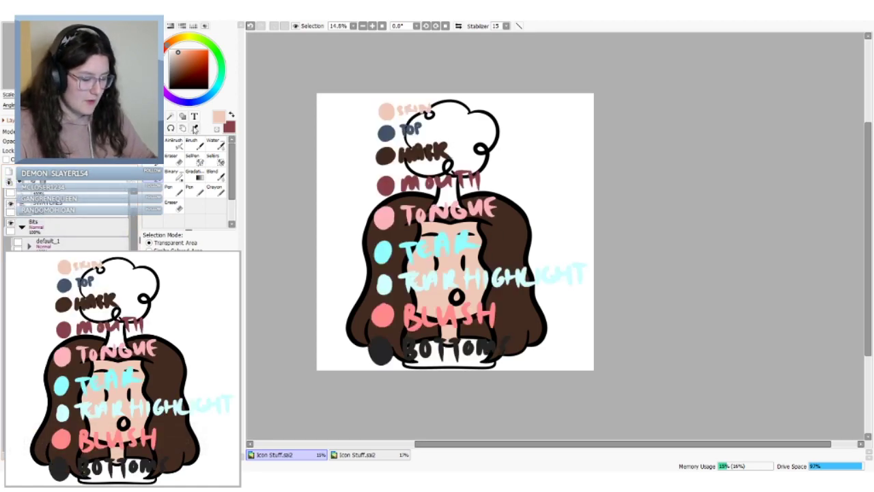
left_click(195, 128)
left_click(387, 133)
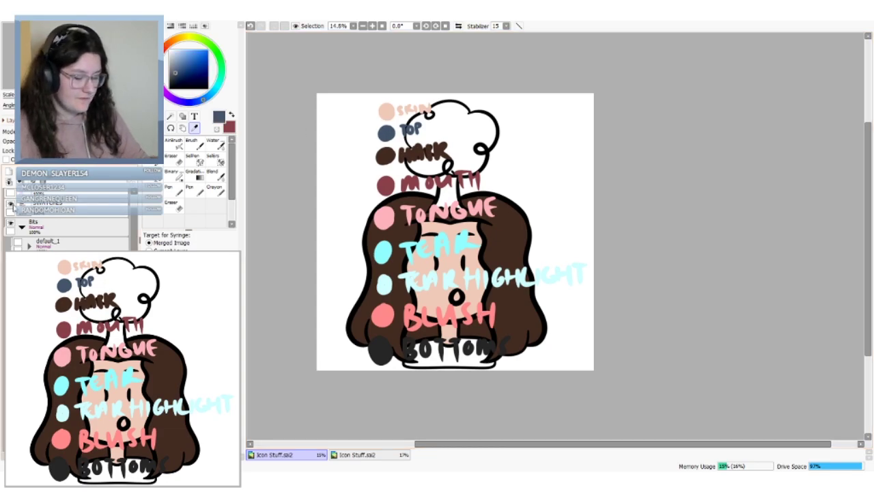
left_click(10, 203)
left_click_drag(134, 218, 134, 236)
scroll(75, 232, "up", 2)
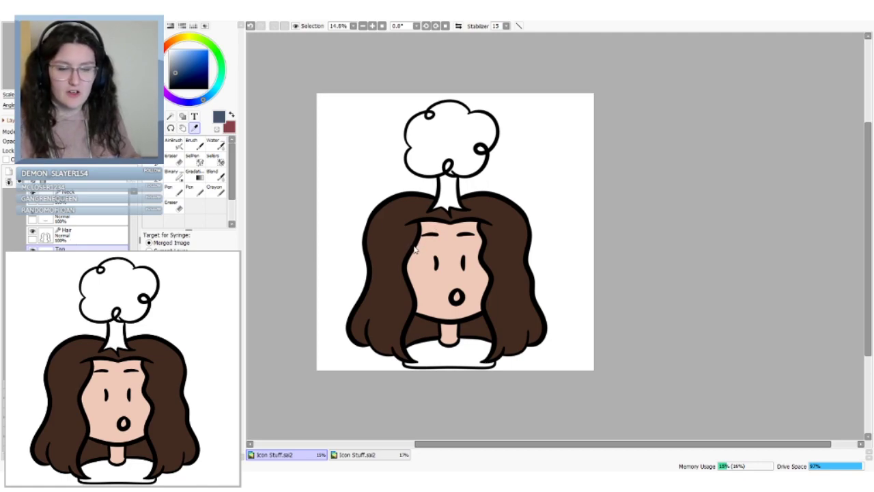
Trace the inside edge of the top with the blue colour and fill the top
left_click(196, 191)
mouse_move(437, 341)
left_mouse_down()
mouse_move(408, 348)
mouse_move(420, 362)
mouse_move(407, 365)
mouse_move(496, 365)
mouse_move(475, 364)
mouse_move(492, 364)
mouse_move(478, 363)
mouse_move(486, 343)
mouse_move(435, 342)
mouse_move(458, 349)
left_mouse_up()
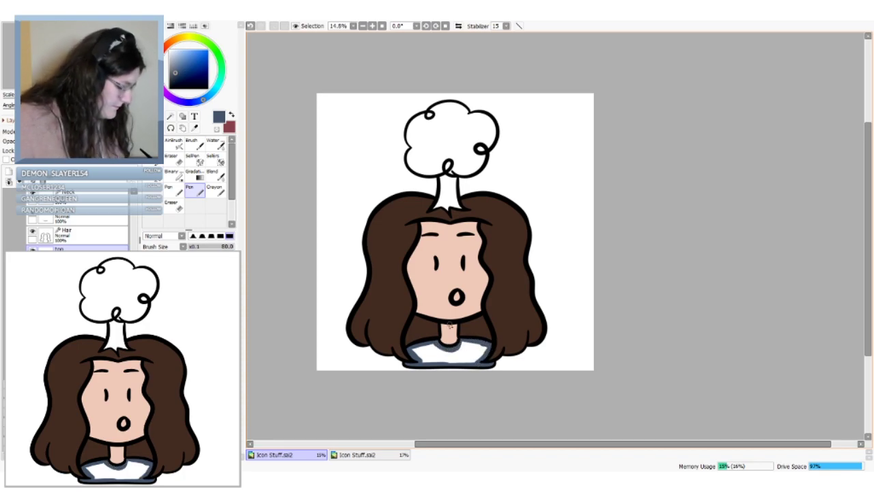
left_click(155, 175)
left_click(443, 359)
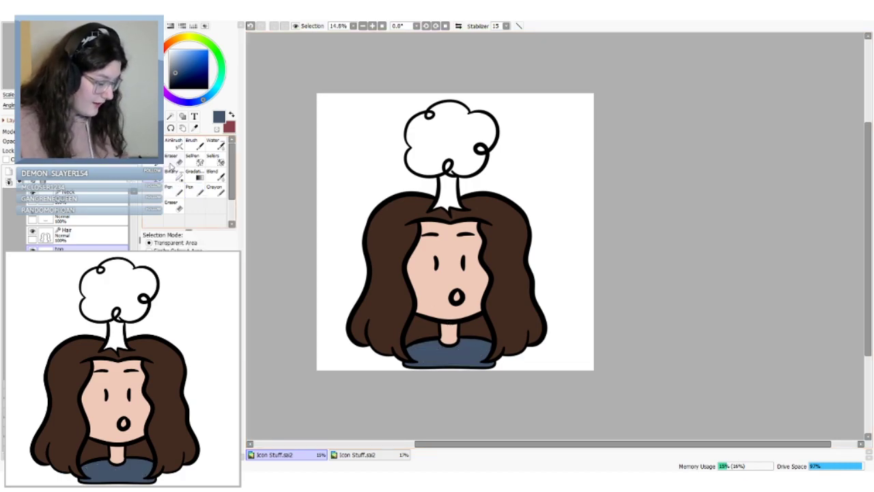
key("e")
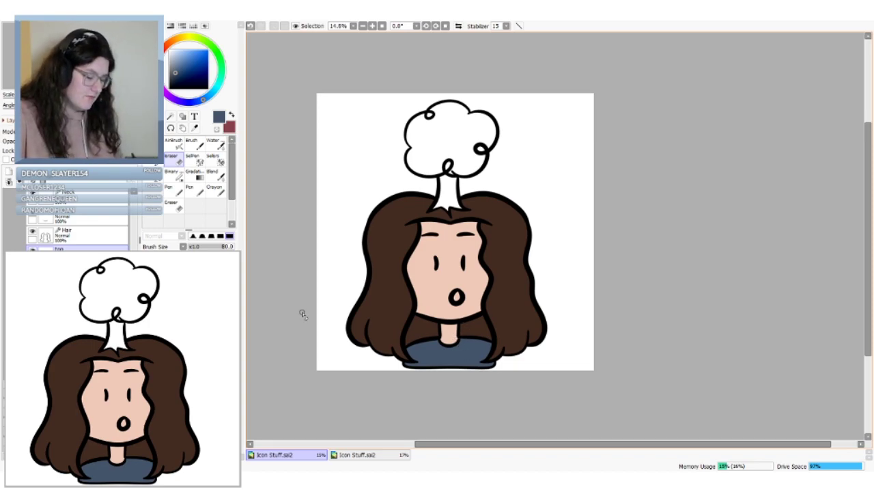
Show the swatches layer, sample the dark red swatch labelled MOUTH, and hide the swatches again
scroll(76, 229, "up", 4)
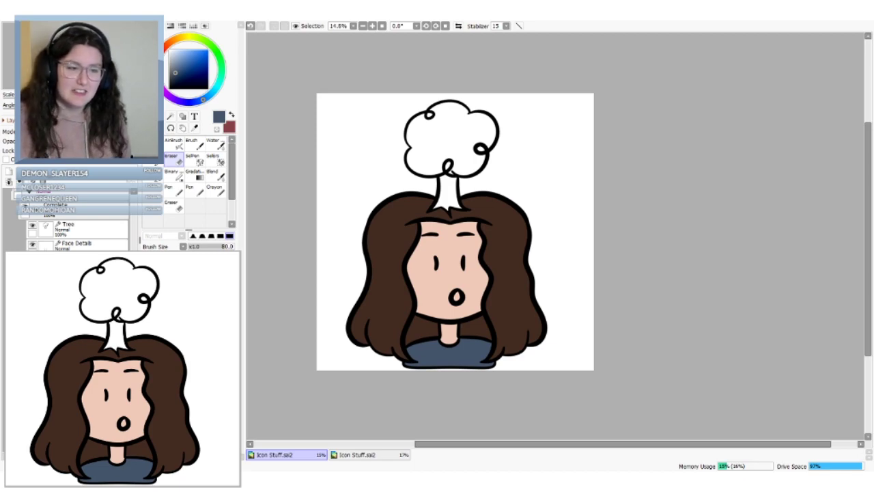
scroll(103, 220, "up", 3)
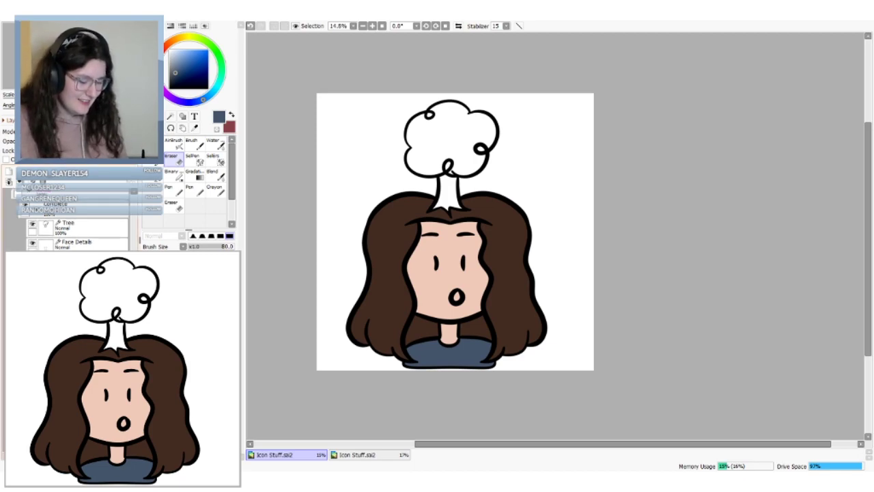
scroll(17, 245, "down", 2)
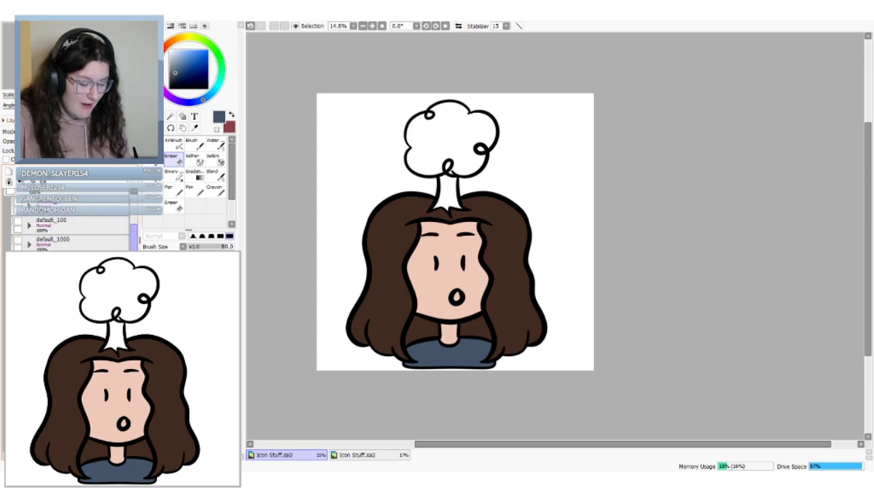
left_click(10, 233)
left_click(195, 128)
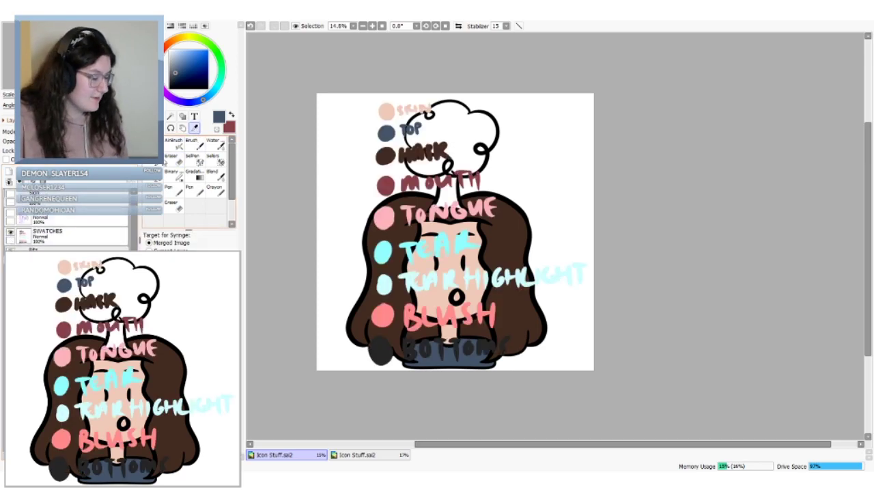
left_click(384, 185)
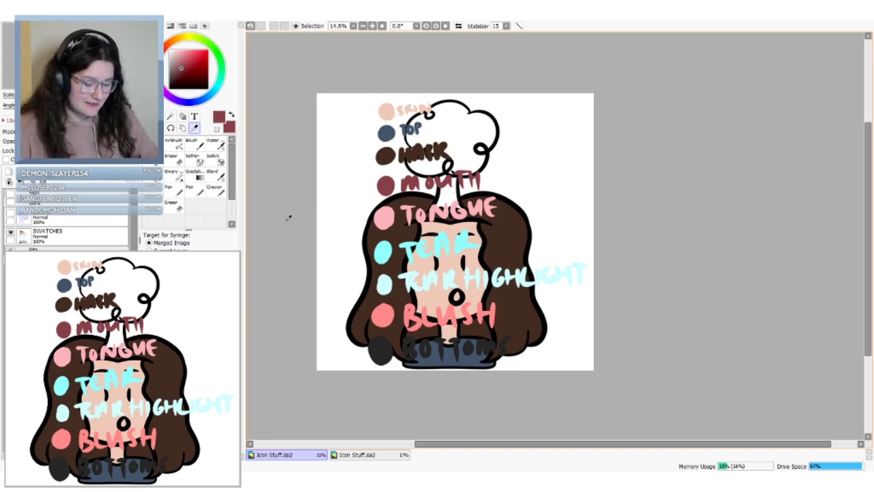
scroll(75, 232, "down", 3)
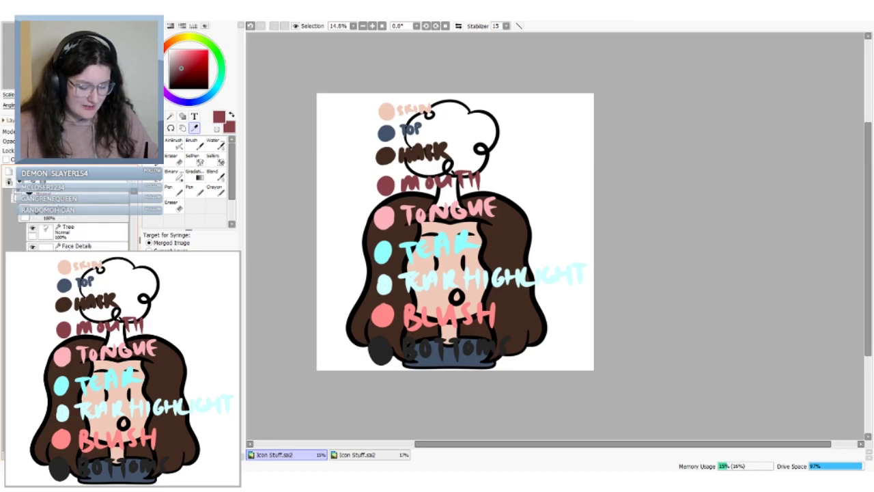
mouse_move(133, 217)
left_mouse_down()
mouse_move(134, 239)
mouse_move(134, 213)
left_mouse_up()
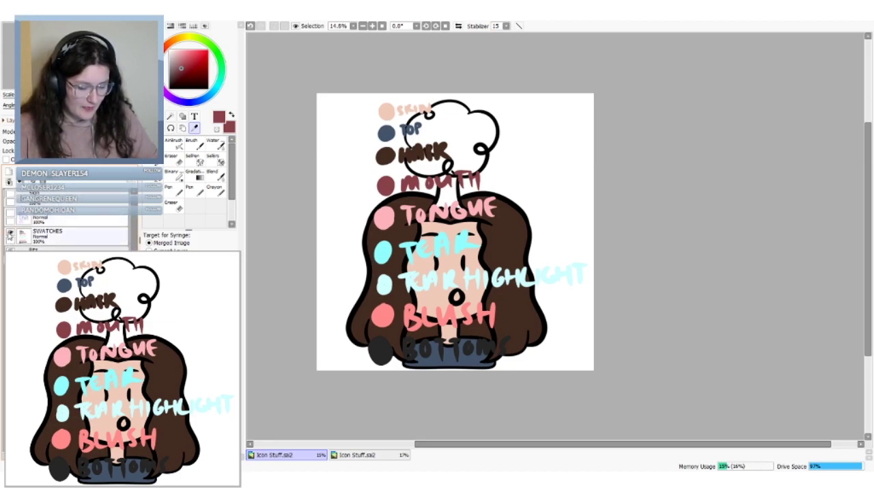
left_click(10, 234)
Paint the inside of the open mouth with the dark red mouth colour
scroll(75, 226, "down", 2)
left_click(195, 190)
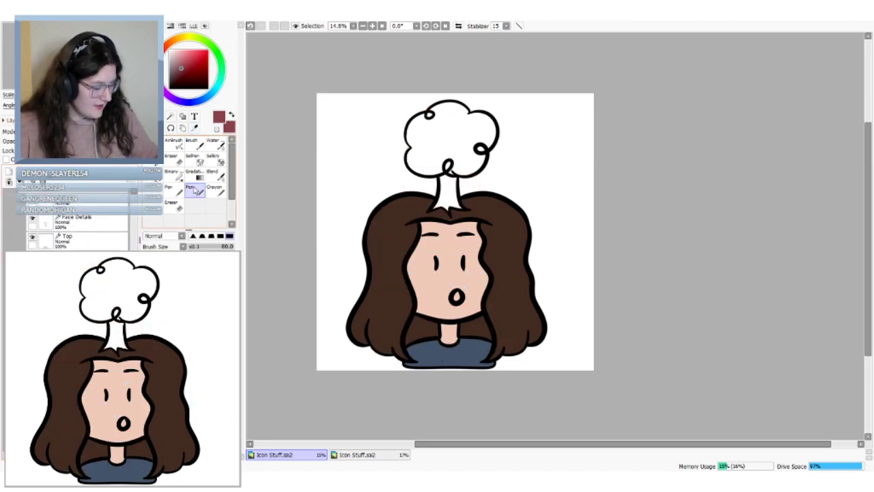
left_click_drag(452, 294, 456, 296)
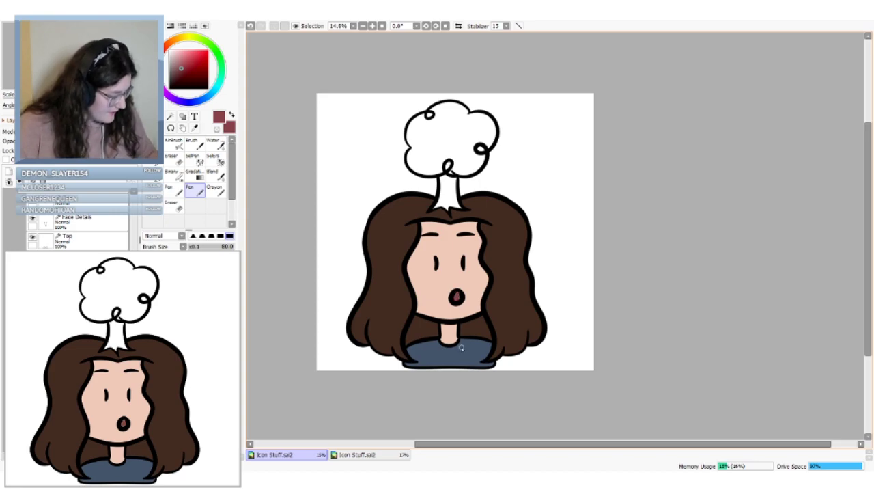
Show the swatches again, sample the pink swatch labelled TONGUE, and hide the layer
scroll(30, 225, "down", 2)
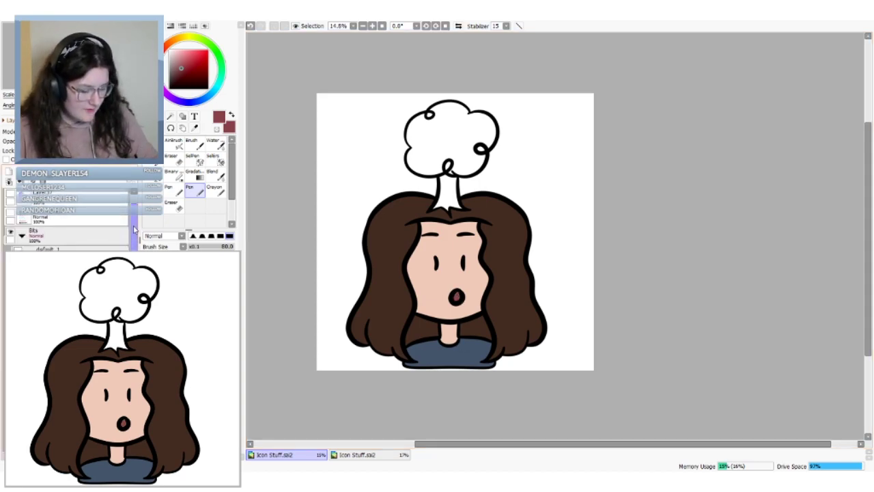
left_click(10, 213)
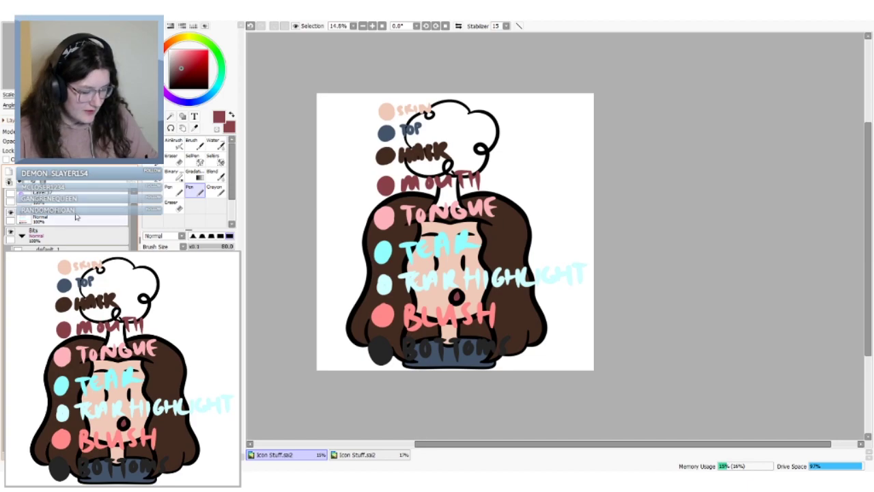
left_click(75, 218)
left_click(384, 213, "alt")
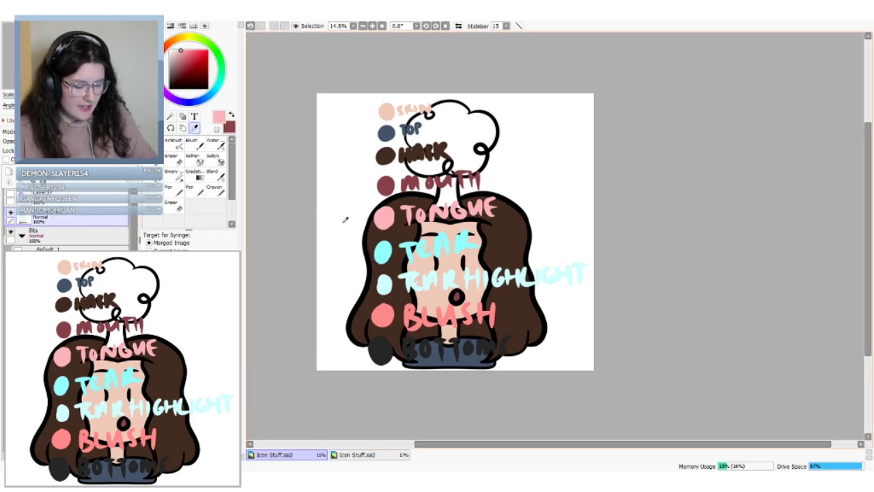
left_click(10, 213)
Paint a small pink tongue in the lower part of the open mouth
left_click_drag(133, 232, 134, 247)
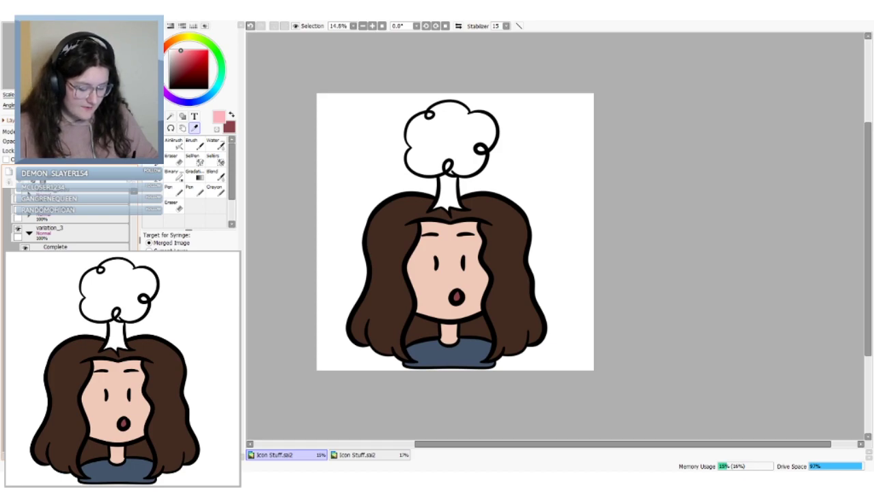
left_click(194, 191)
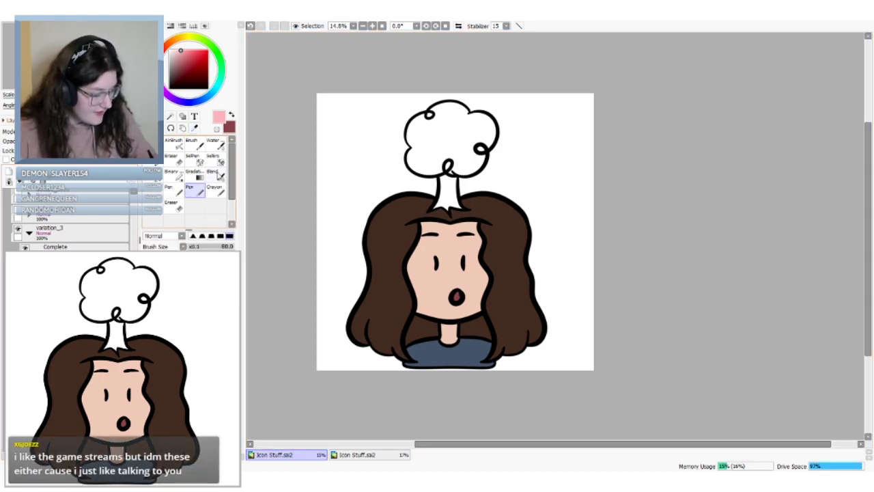
left_click_drag(453, 301, 462, 300)
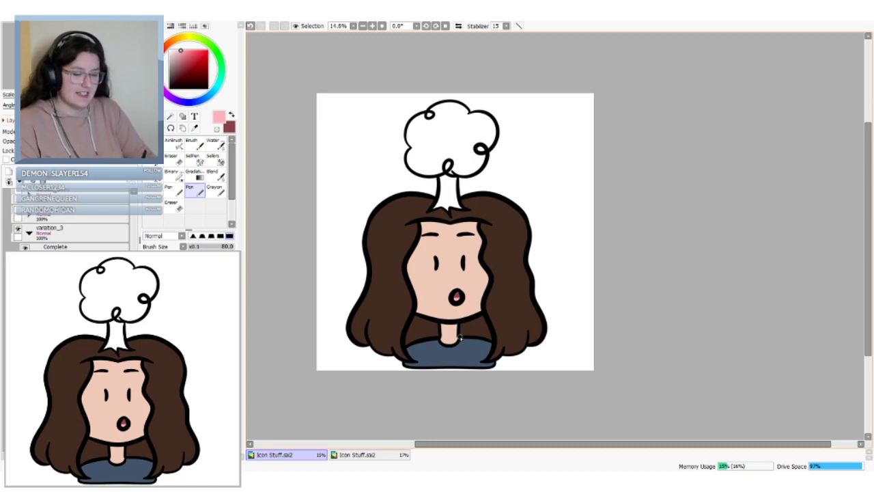
On a linework layer, draw a black slanted line and a curve hanging from its outer tip, overlapping the hair beside the face
left_click(69, 301)
left_click(169, 89)
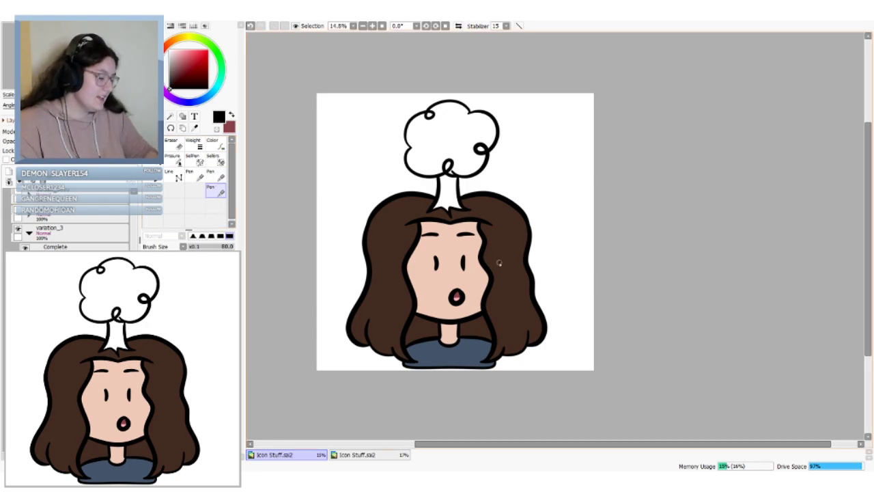
mouse_move(499, 262)
left_mouse_down()
mouse_move(559, 239)
mouse_move(511, 283)
left_mouse_up()
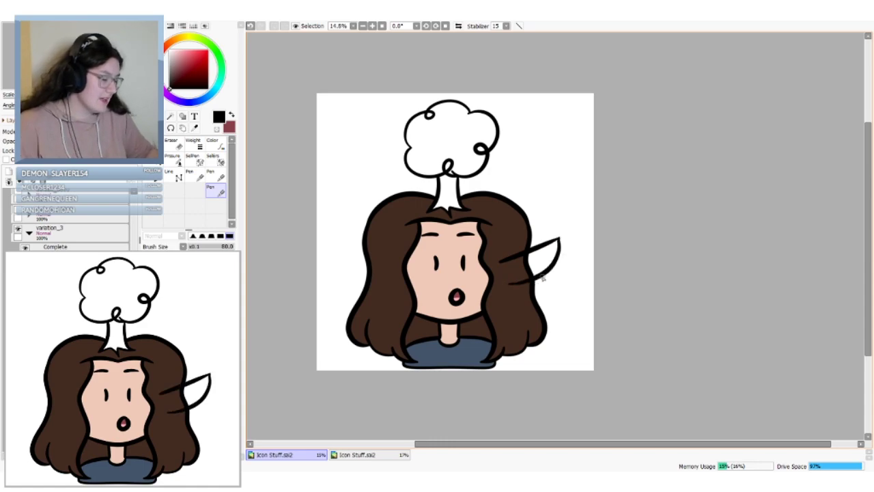
key("ctrl")
left_click_drag(559, 239, 558, 254)
left_click(559, 257, "alt")
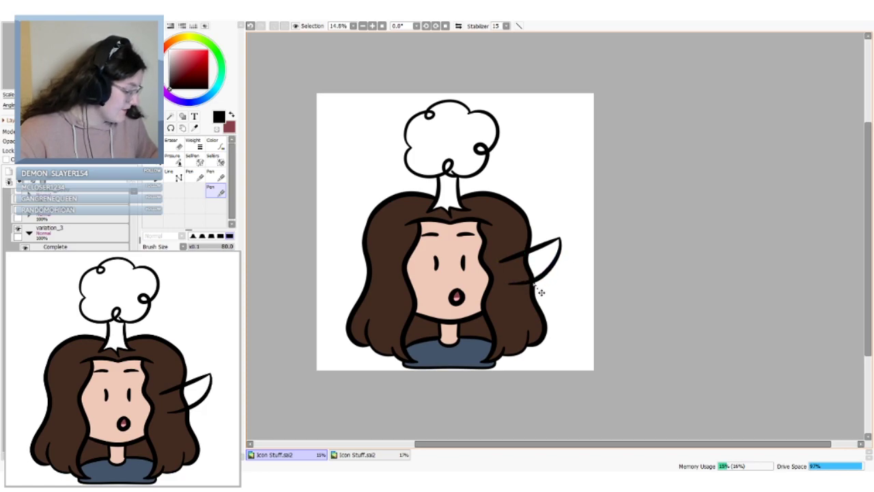
Reshape the lower curve and extend it to the slanted line's inner end, closing a rounded half-moon shape
mouse_move(533, 282)
left_mouse_down()
mouse_move(552, 271)
mouse_move(531, 282)
left_mouse_up()
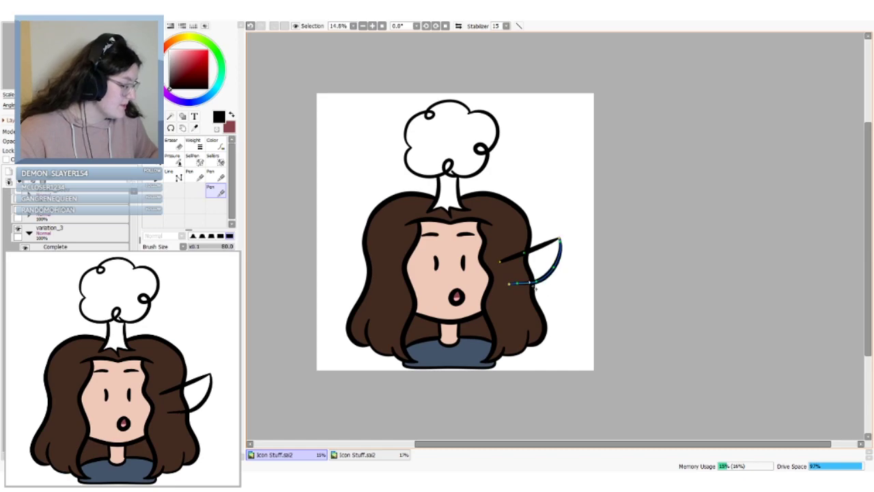
key("ctrl+z")
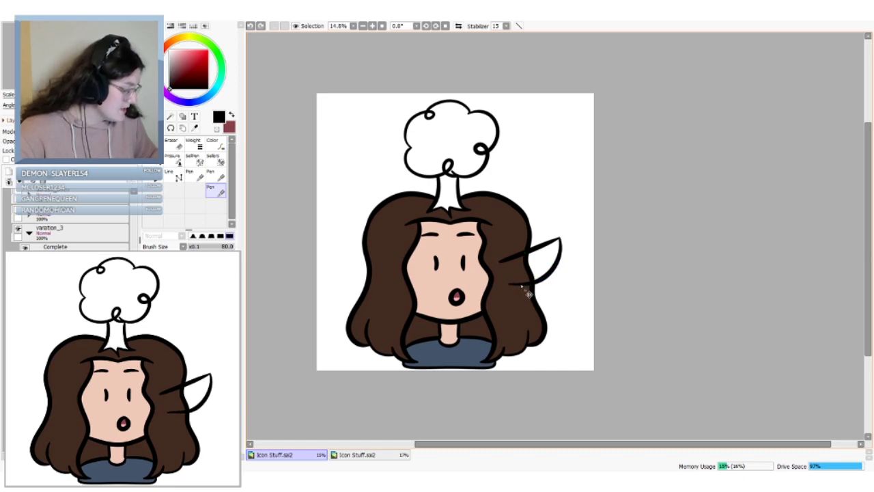
key("ctrl+y")
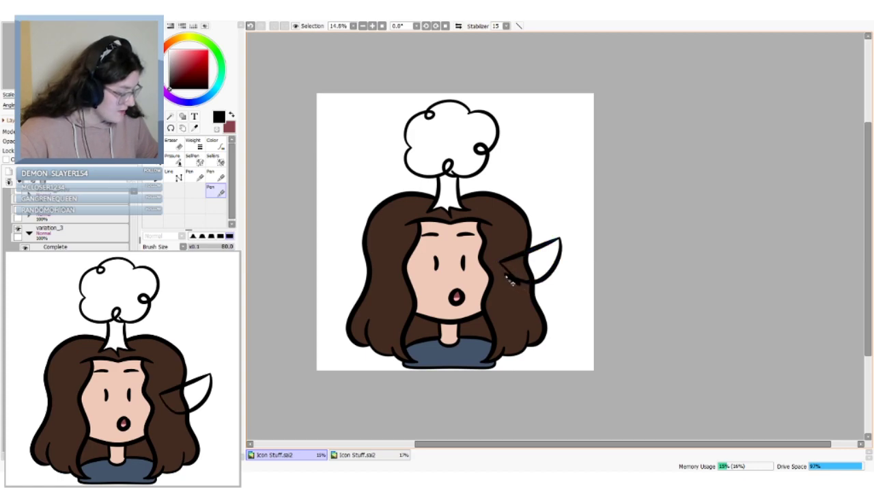
key("ctrl+z")
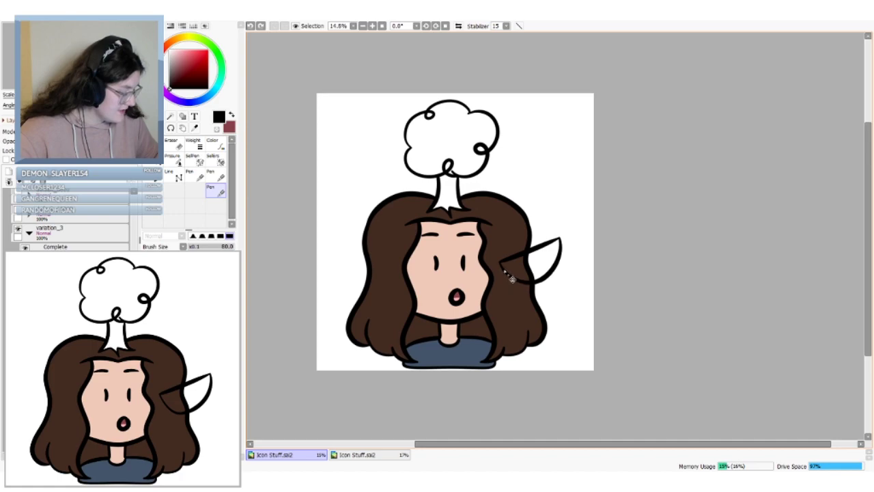
left_click_drag(512, 278, 522, 283)
key("ctrl+z")
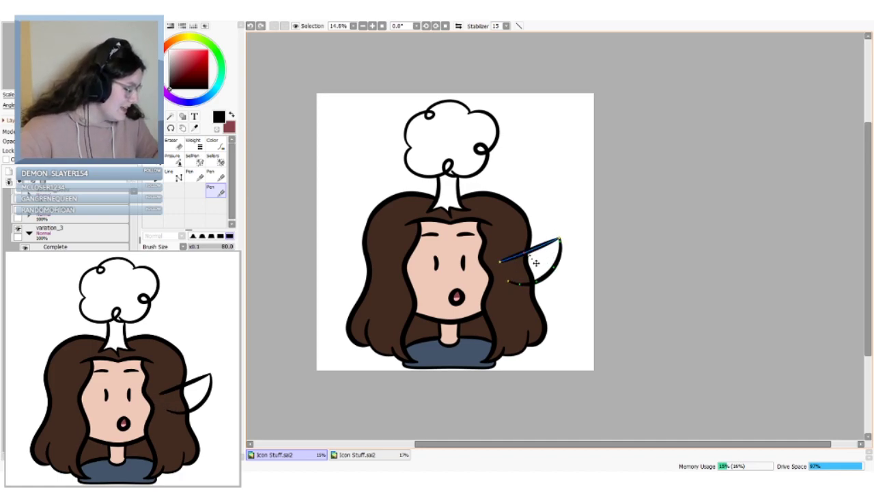
left_click_drag(553, 270, 553, 278)
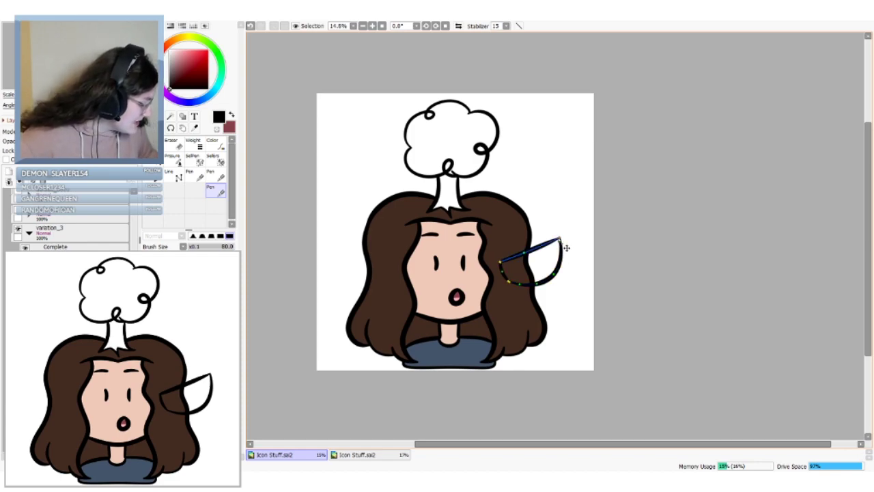
Draw a shorter slanted line inside the half-moon shape, with a small stroke below its middle
mouse_move(522, 264)
left_mouse_down()
mouse_move(548, 251)
mouse_move(535, 286)
mouse_move(548, 255)
left_mouse_up()
key("ctrl+z")
key("ctrl+z")
key("ctrl+z")
key("ctrl")
key("ctrl+z")
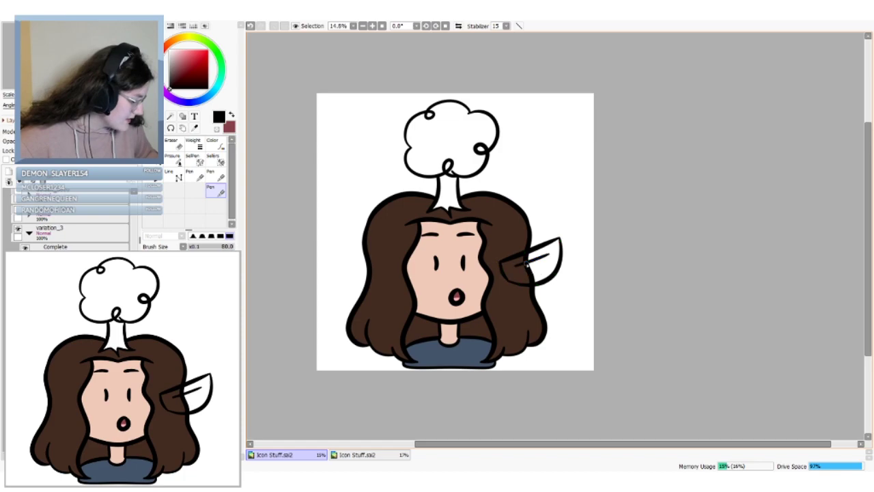
key("ctrl+z")
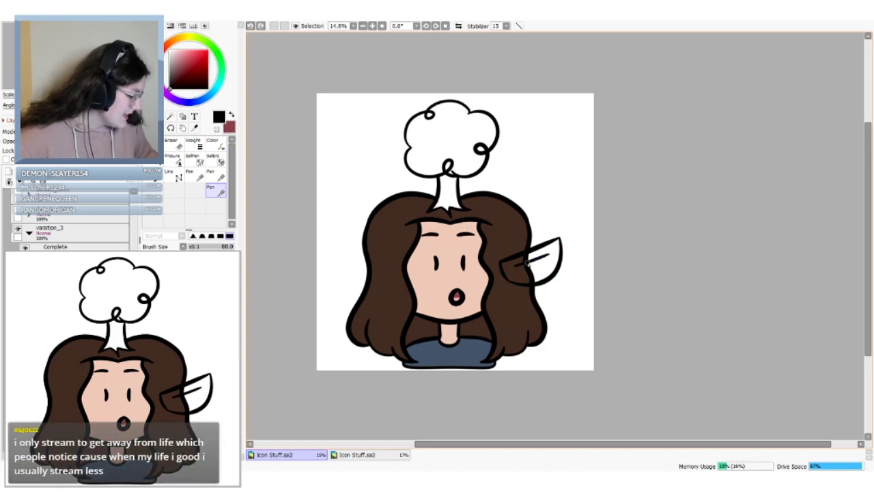
left_click_drag(528, 262, 532, 278)
key("ctrl+z")
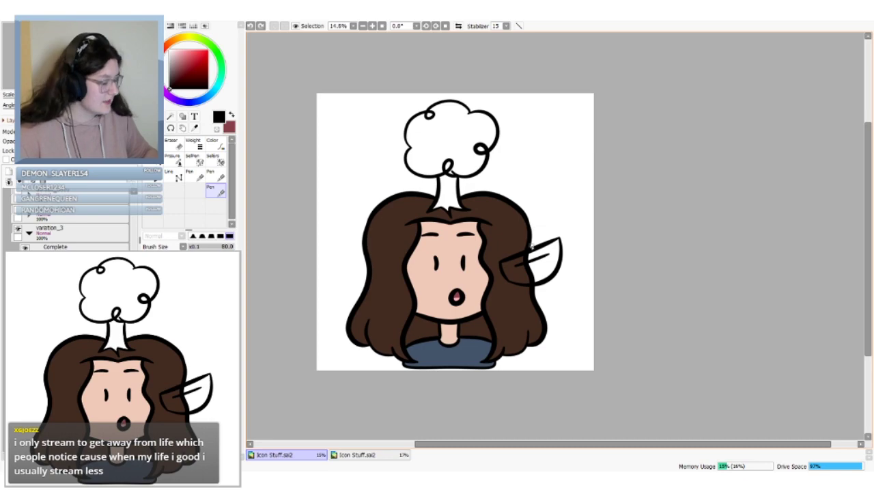
key("ctrl+y")
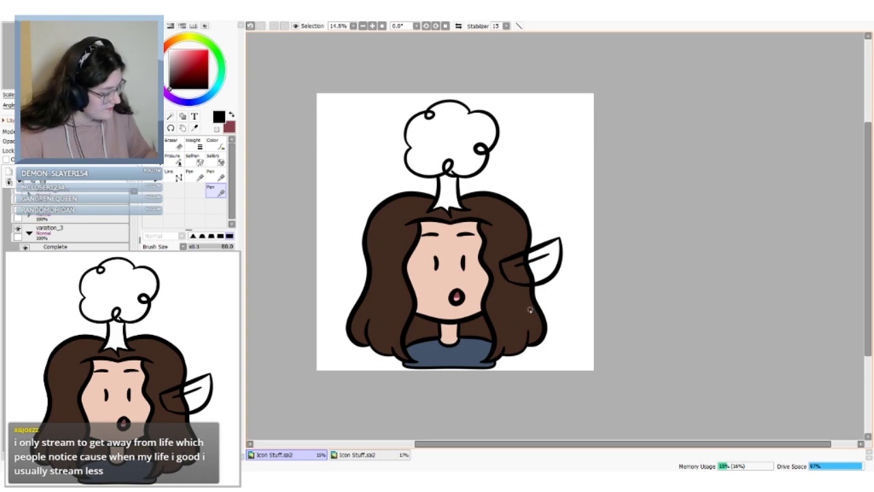
Rotate the half-moon shape slightly clockwise, reposition it beside the face, and overlay a horizontally mirrored copy
key("ctrl+t")
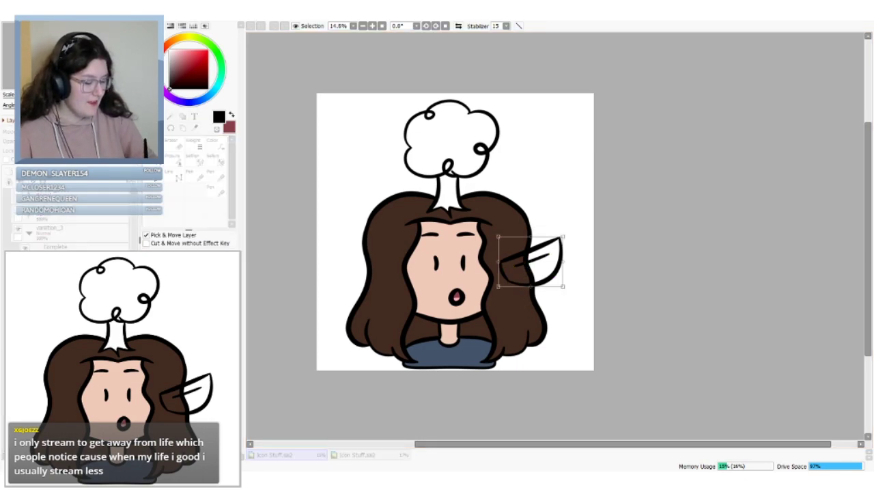
left_click_drag(538, 257, 536, 249)
left_click_drag(568, 226, 585, 228)
left_click_drag(536, 254, 540, 262)
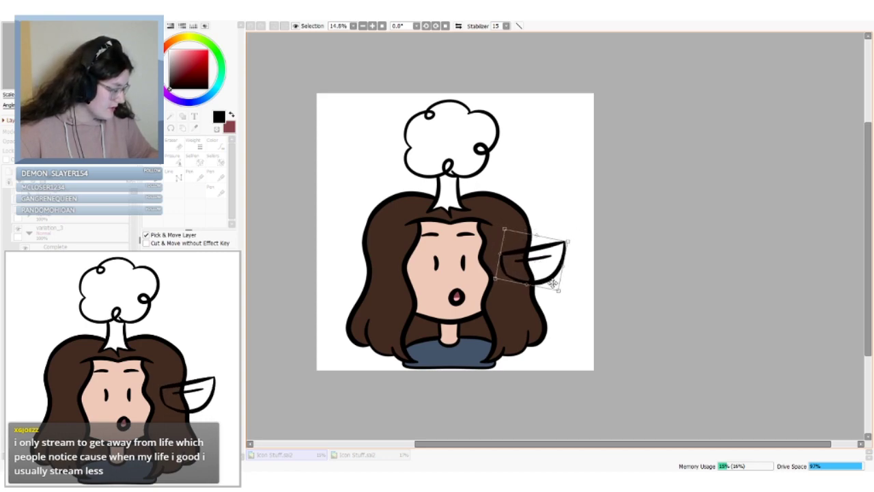
key("Return")
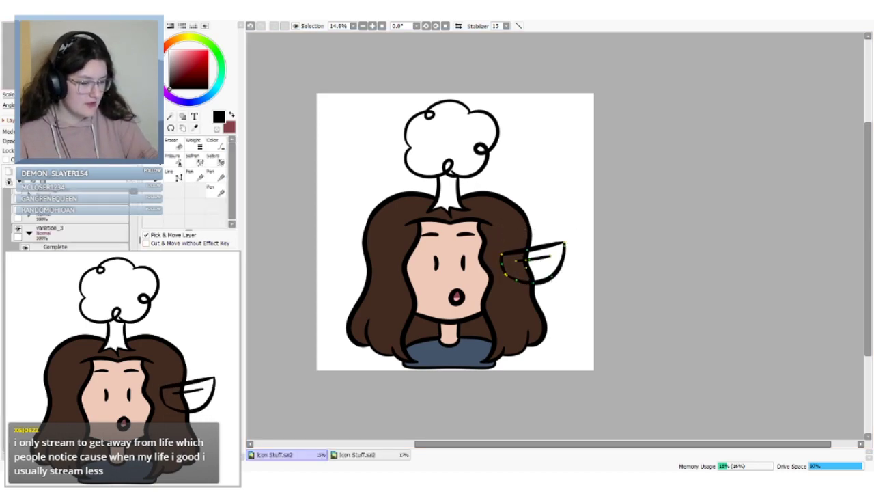
left_click(126, 215)
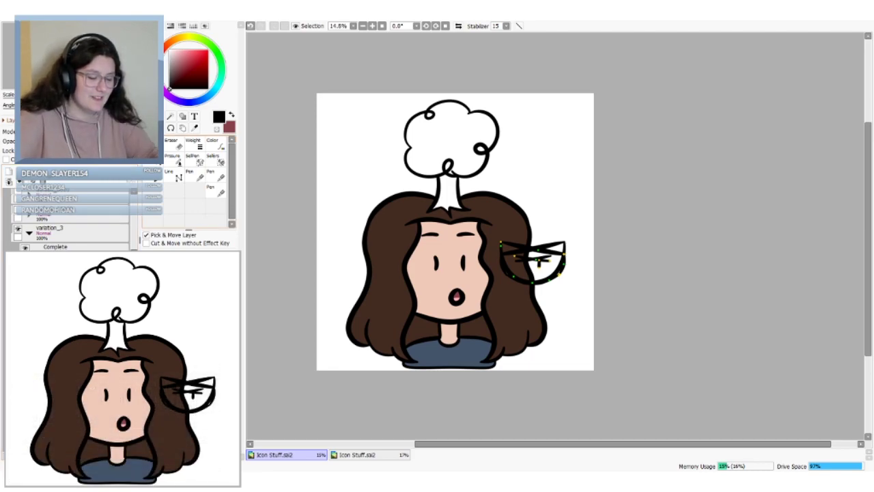
Move one half-moon ear to the opposite side of the head, nudge the other into symmetry, and merge their layers
key("ctrl+t")
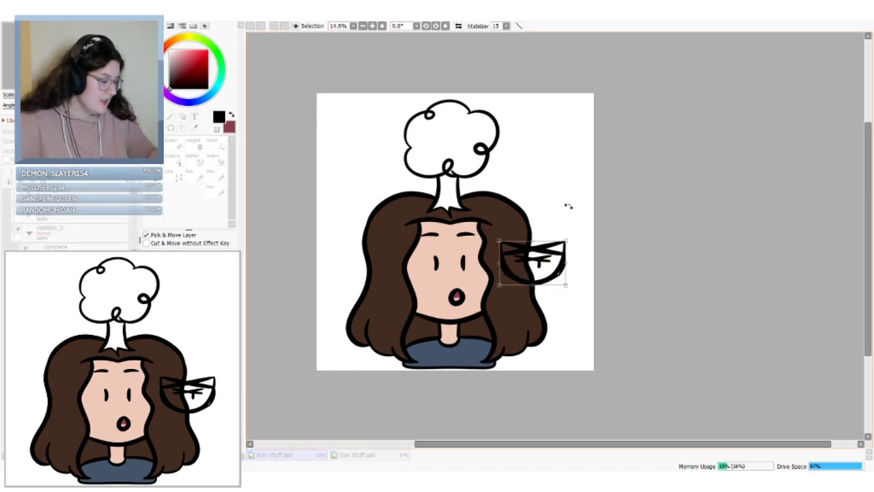
left_click_drag(539, 268, 368, 278)
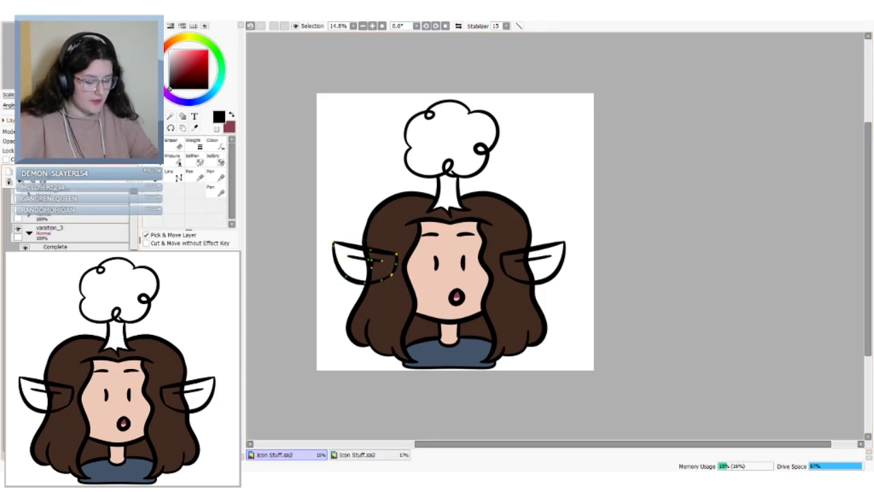
key("ctrl+t")
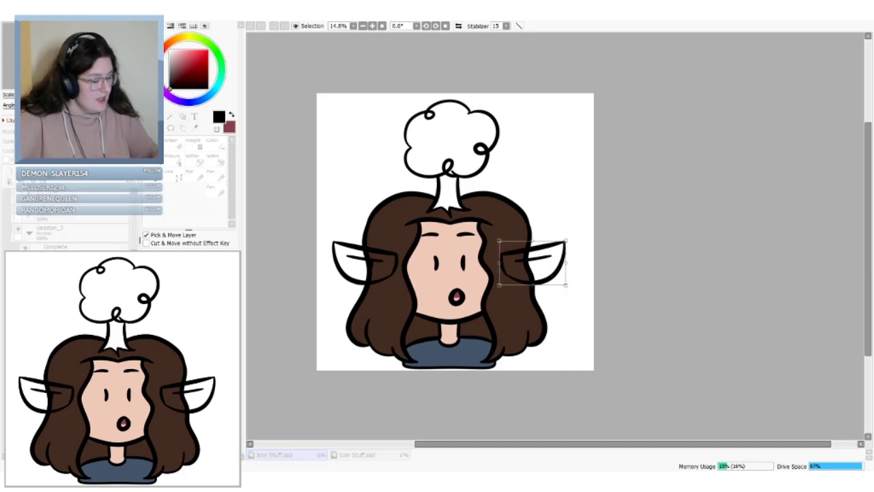
left_click_drag(536, 263, 538, 262)
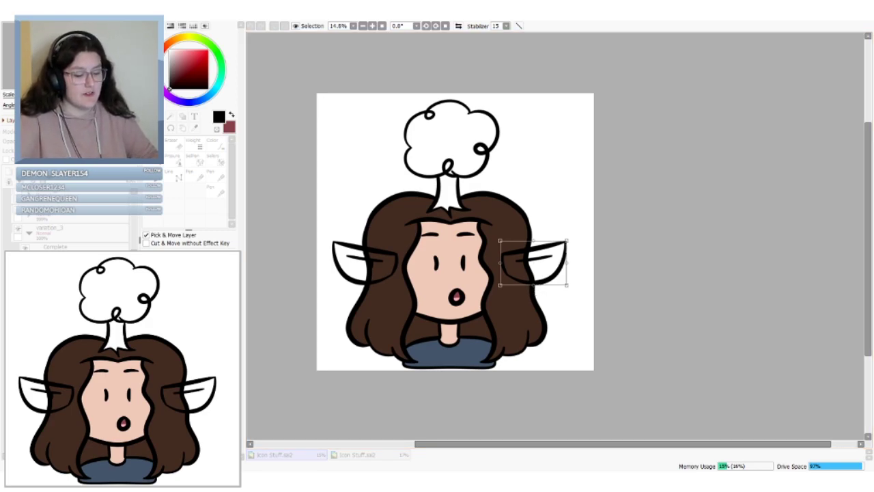
key("Return")
key("ctrl+e")
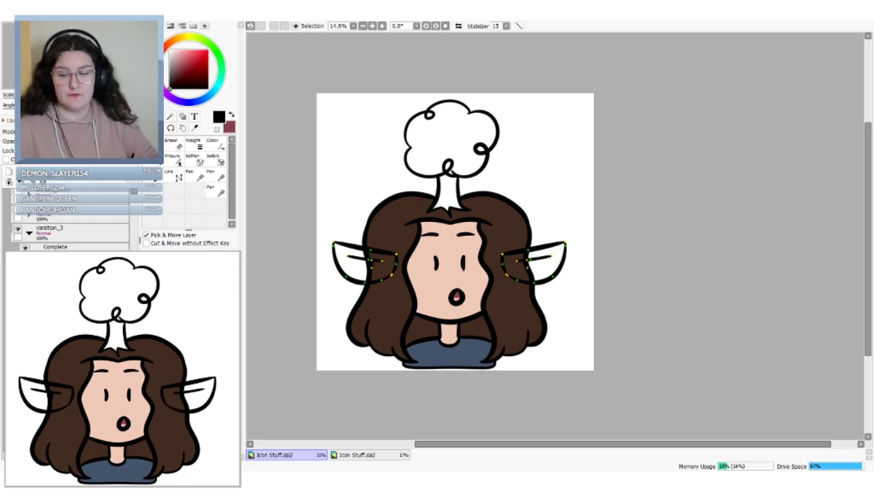
key("ctrl+d")
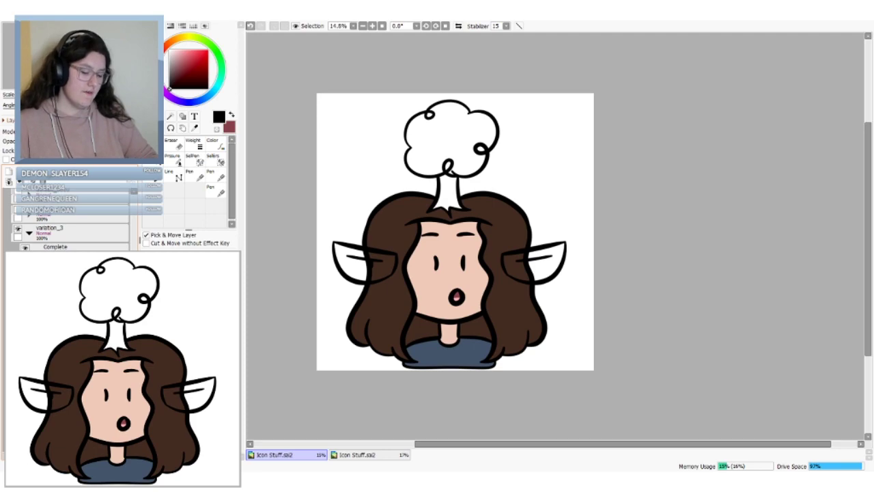
On a new layer, colour both ears with the skin tone sampled from the face, lining their inner edges and filling the interiors
left_click(9, 172)
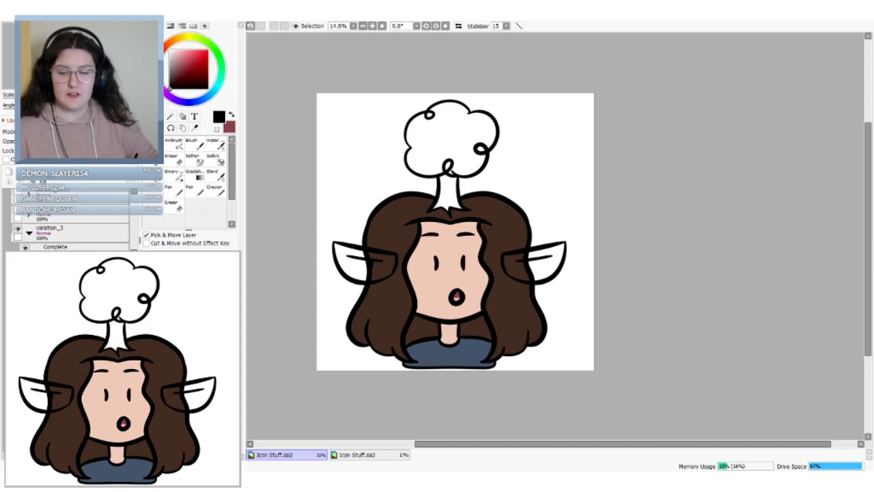
left_click(194, 127)
left_click(430, 290)
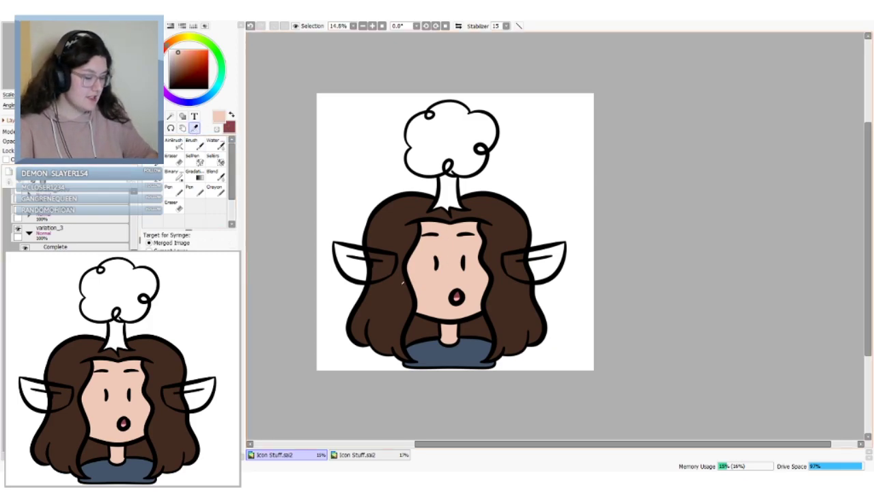
left_click(194, 190)
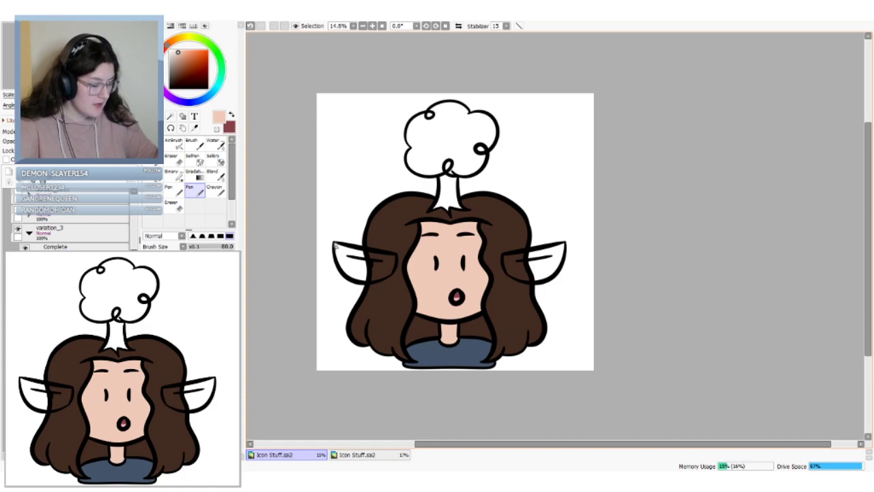
mouse_move(335, 246)
left_mouse_down()
mouse_move(355, 280)
mouse_move(333, 246)
mouse_move(387, 256)
mouse_move(394, 266)
mouse_move(384, 275)
mouse_move(347, 272)
mouse_move(367, 278)
mouse_move(399, 260)
left_mouse_up()
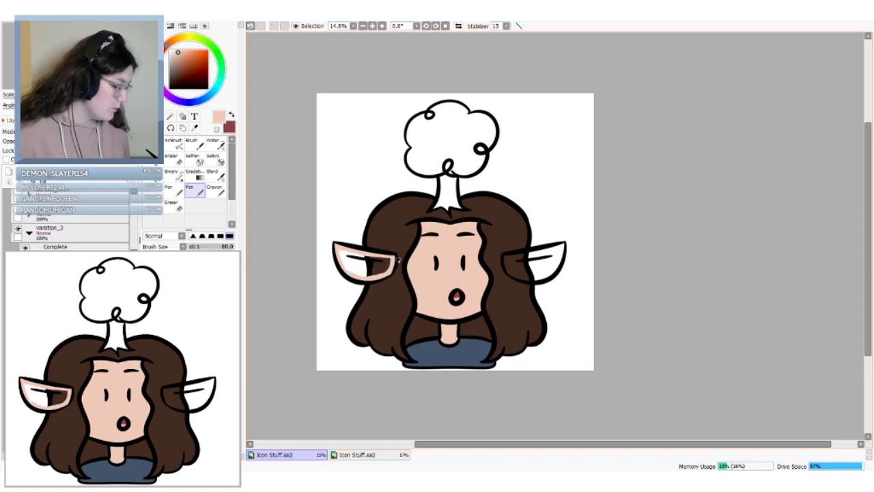
mouse_move(506, 258)
left_mouse_down()
mouse_move(561, 247)
mouse_move(546, 280)
mouse_move(505, 259)
mouse_move(509, 271)
mouse_move(538, 280)
left_mouse_up()
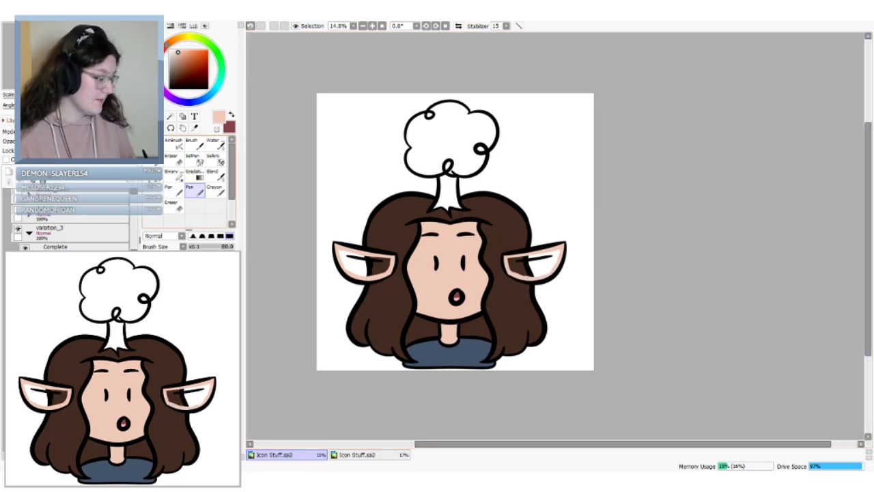
left_click(153, 175)
left_click(539, 267)
left_click(356, 267)
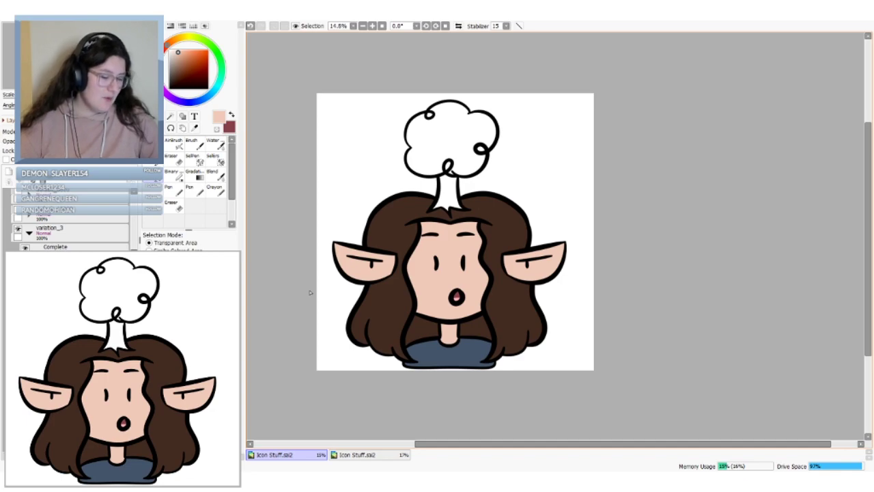
Show the cocktail-glass icon, find its olive green layer, and place a copy of that layer outside the icon's group
left_click(211, 179)
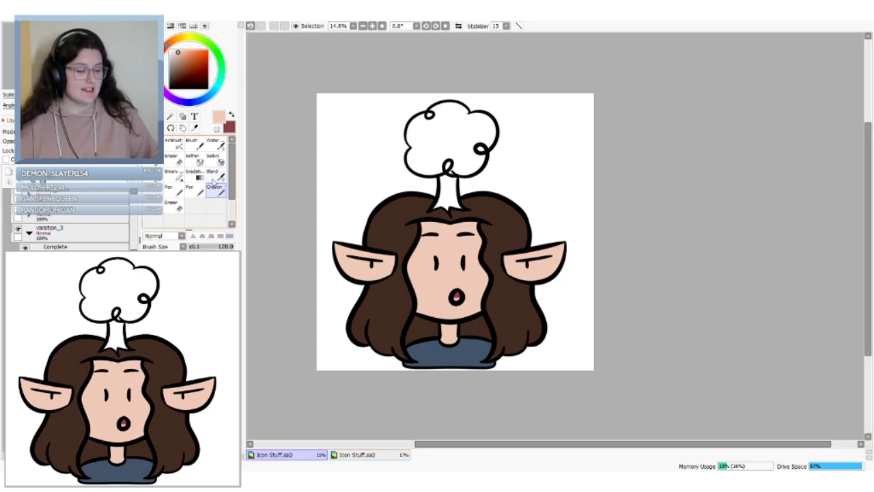
left_click(196, 182)
left_click(169, 89)
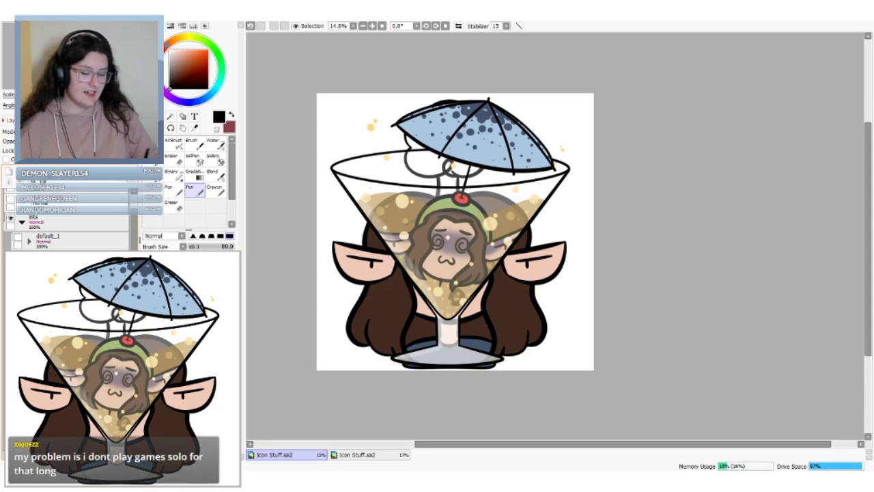
left_click_drag(134, 229, 134, 258)
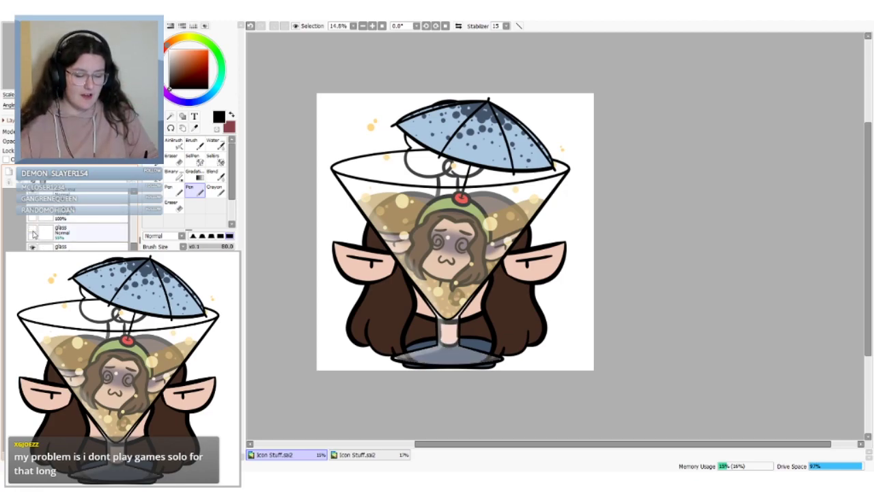
scroll(51, 222, "down", 3)
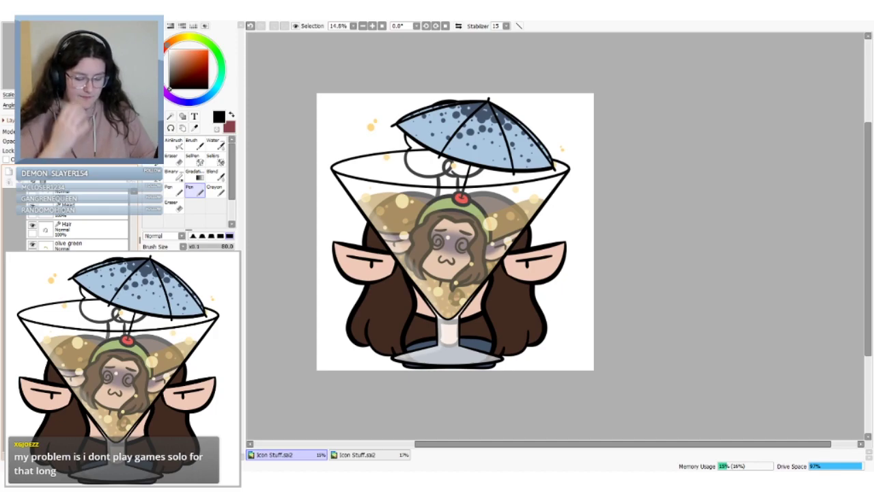
scroll(75, 233, "down", 3)
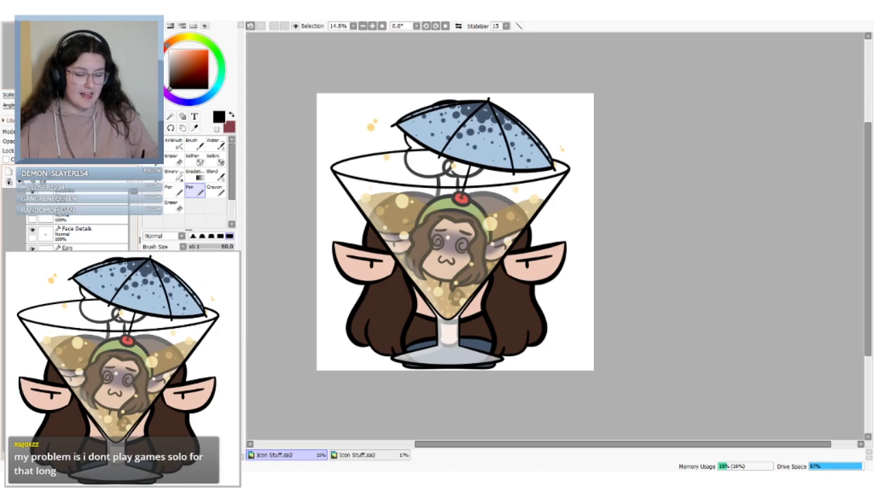
scroll(77, 229, "up", 5)
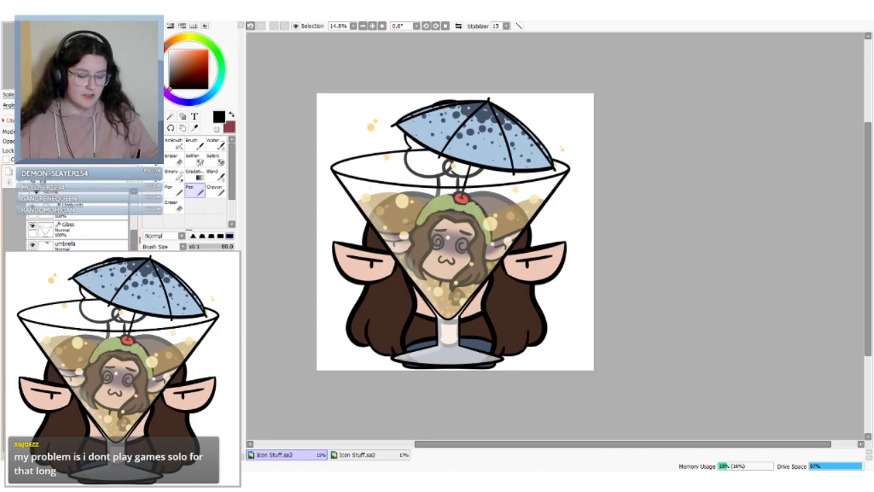
scroll(75, 229, "up", 5)
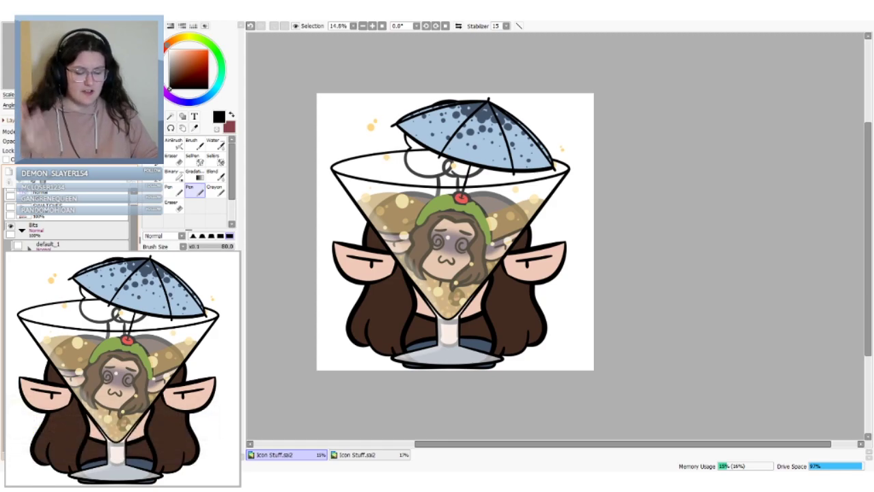
Hide the cocktail-glass icon group and sample the olive green from the copied layer
left_click(18, 244)
left_click_drag(134, 208, 134, 244)
left_click(195, 128)
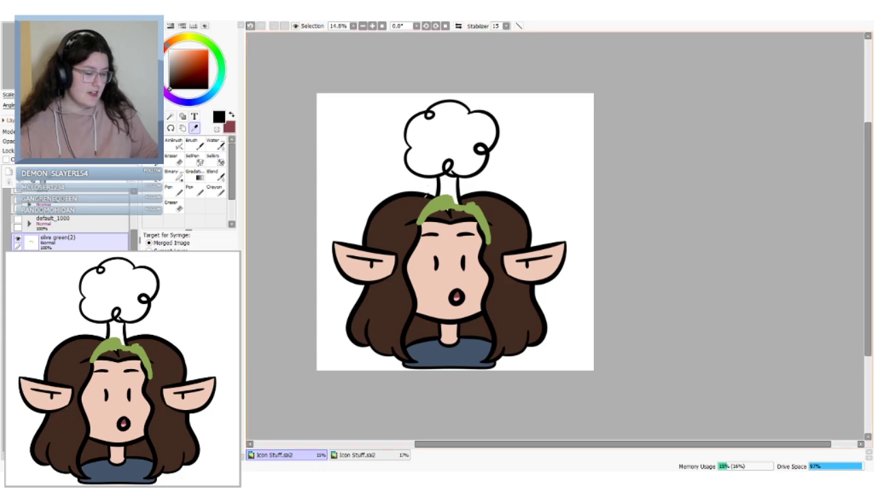
left_click(441, 199)
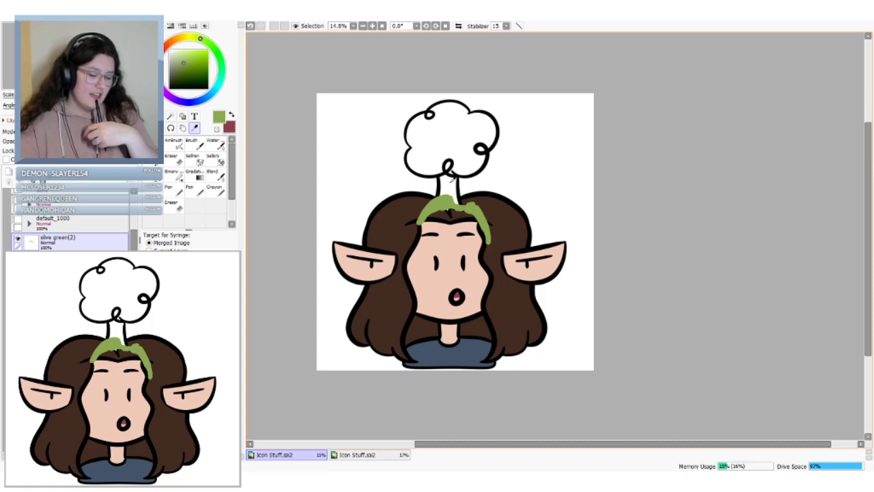
On a new layer, line the inside edge of the treetop with the olive green and fill the interior
left_click(69, 262)
left_click(9, 171)
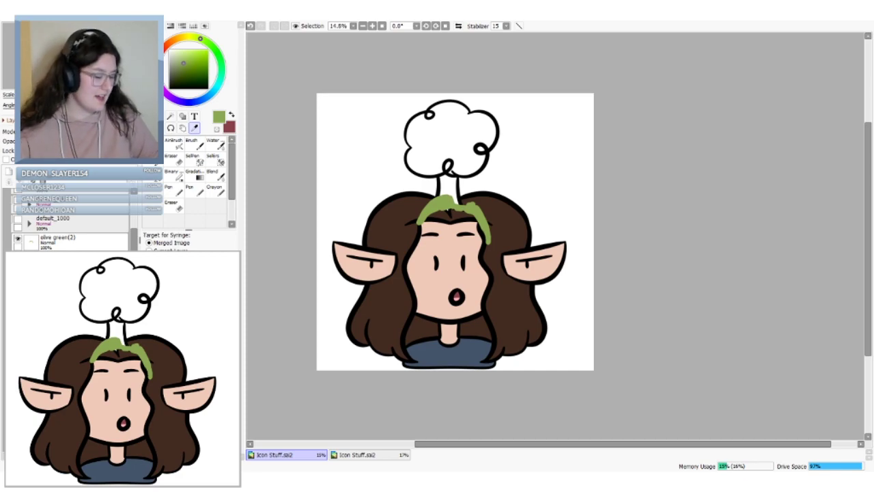
left_click(195, 192)
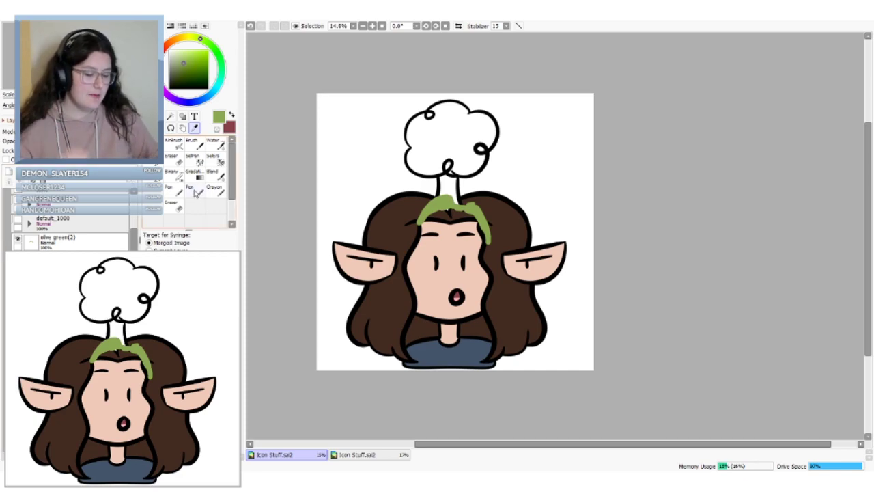
mouse_move(430, 115)
left_mouse_down()
mouse_move(409, 132)
mouse_move(418, 124)
mouse_move(410, 136)
mouse_move(415, 146)
mouse_move(421, 135)
mouse_move(413, 169)
mouse_move(417, 148)
mouse_move(416, 170)
mouse_move(419, 161)
mouse_move(420, 173)
mouse_move(436, 172)
mouse_move(420, 173)
mouse_move(451, 167)
left_mouse_up()
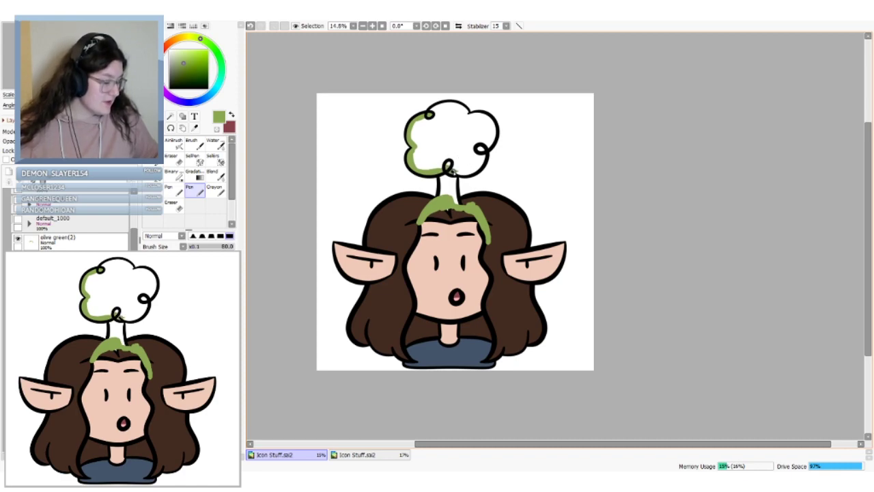
mouse_move(455, 172)
left_mouse_down()
mouse_move(484, 156)
mouse_move(482, 129)
mouse_move(485, 145)
mouse_move(495, 127)
mouse_move(467, 104)
mouse_move(430, 114)
mouse_move(467, 113)
left_mouse_up()
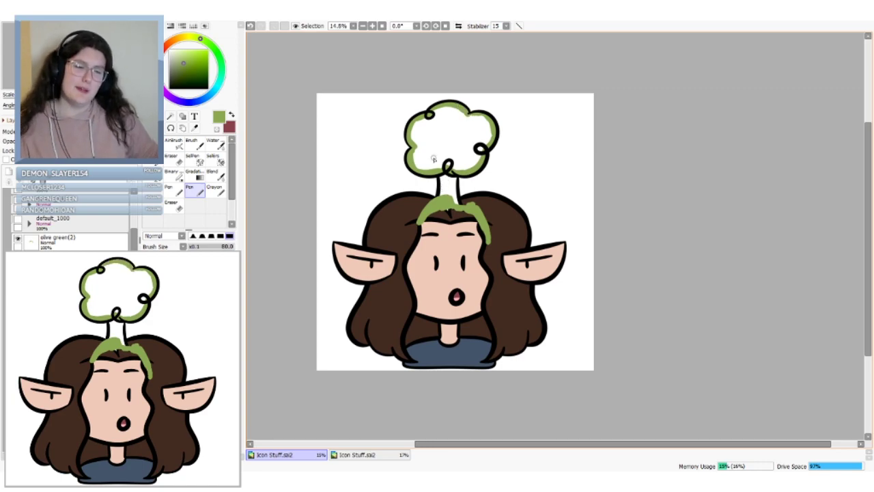
left_click(148, 128)
left_click(153, 159)
left_click(154, 175)
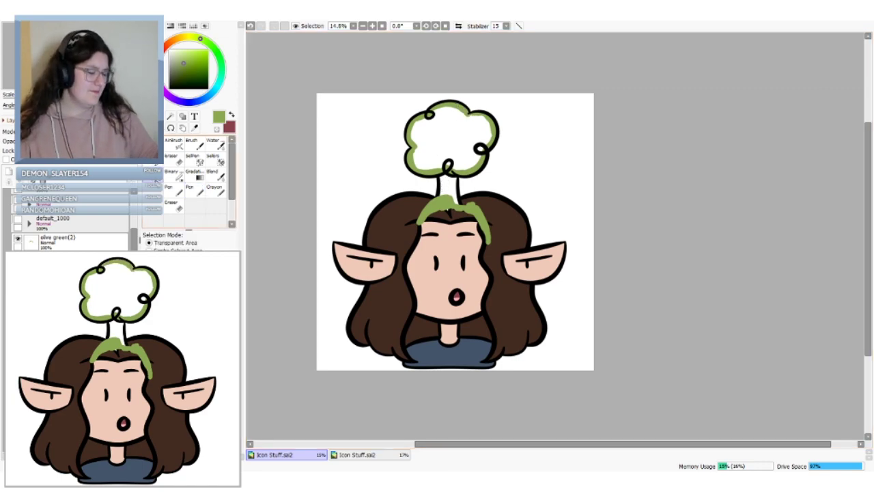
left_click(451, 140)
Clear and delete the copied "olive green(2)" layer
left_click(71, 239)
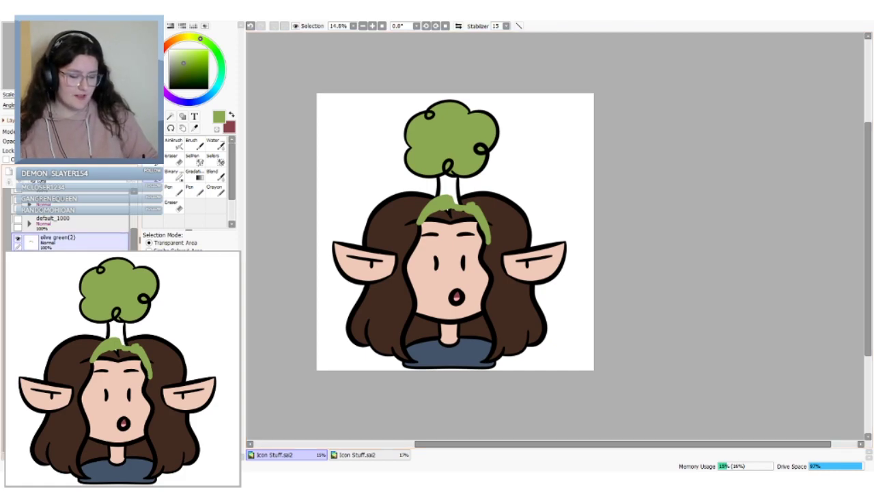
left_click(31, 183)
left_click(43, 185)
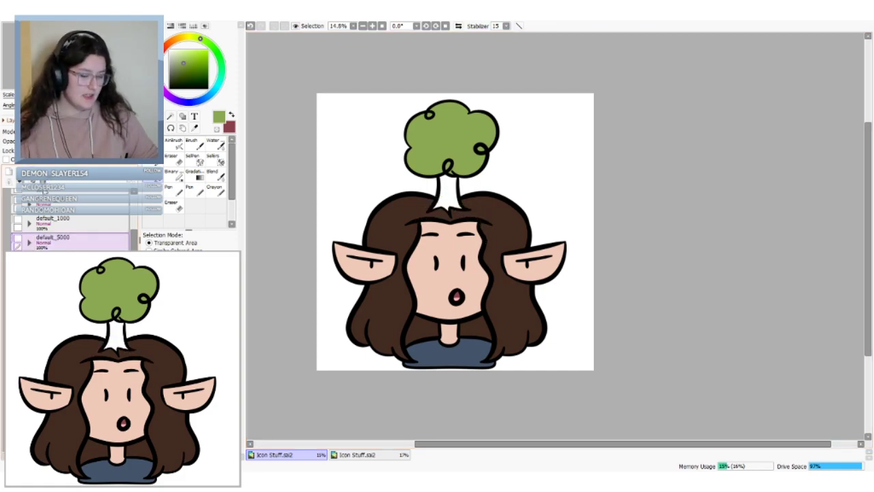
key("ctrl+z")
key("ctrl+y")
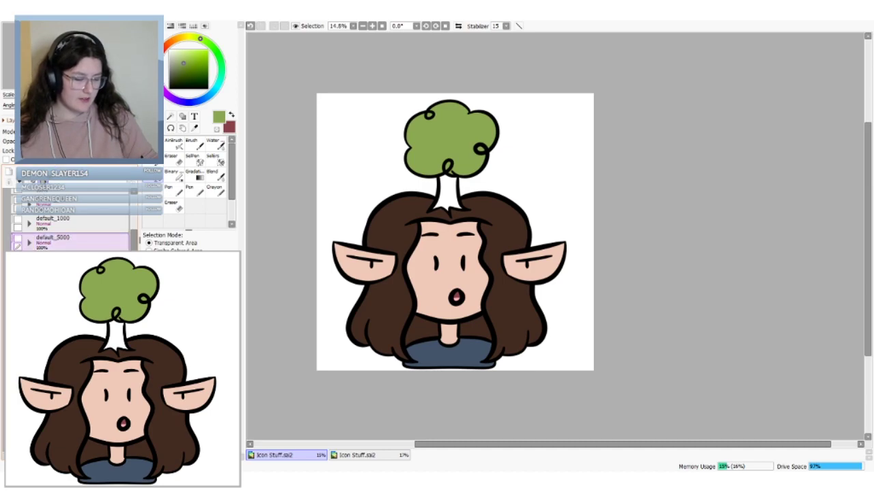
key("ctrl+z")
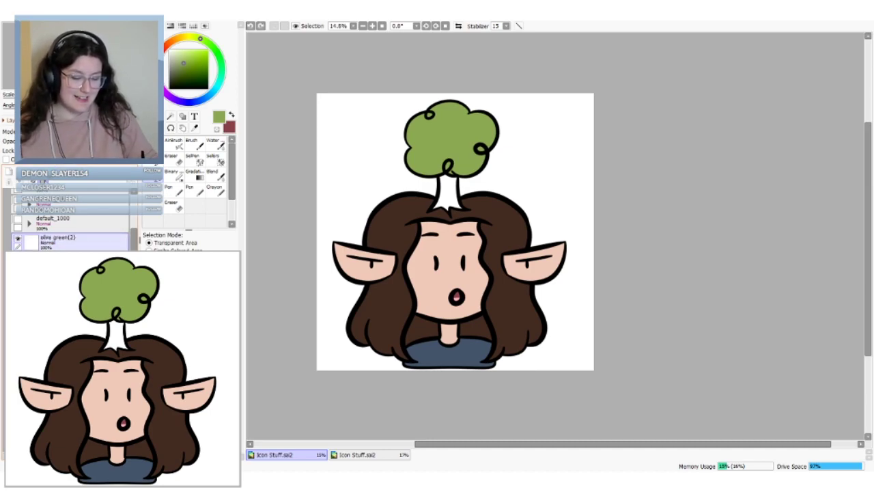
key("ctrl+y")
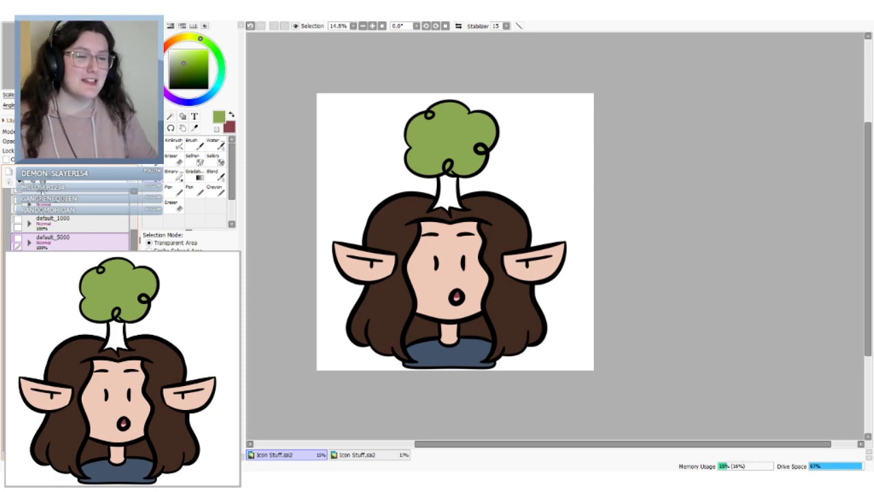
Sample the hair's dark brown, lighten it to a medium brown, and paint the tree trunk with it using the Pen
left_click(75, 260)
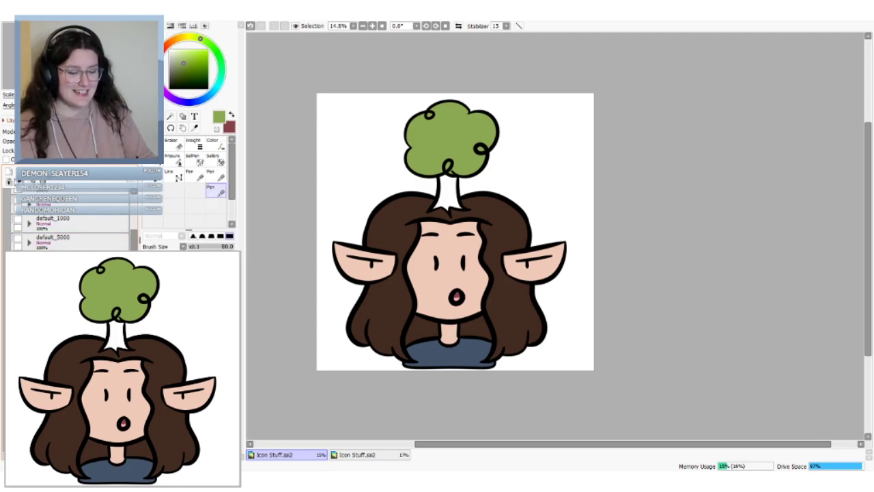
left_click(75, 280)
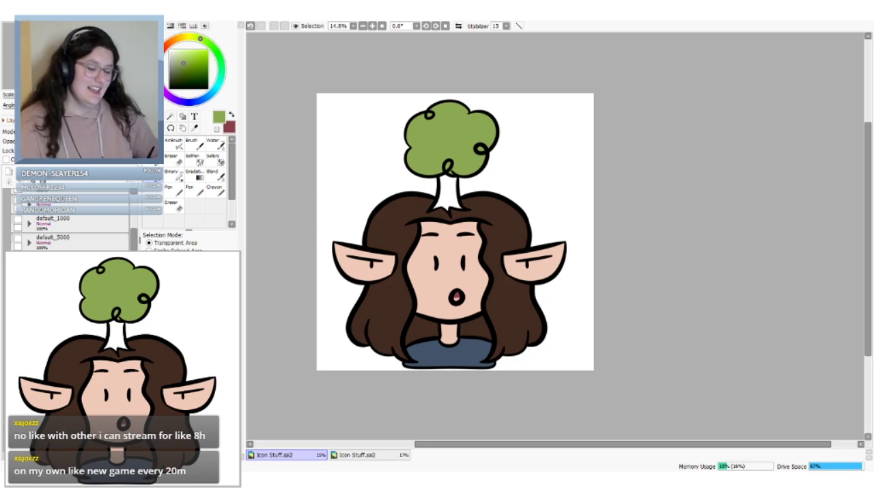
left_click(195, 127)
left_click(400, 225)
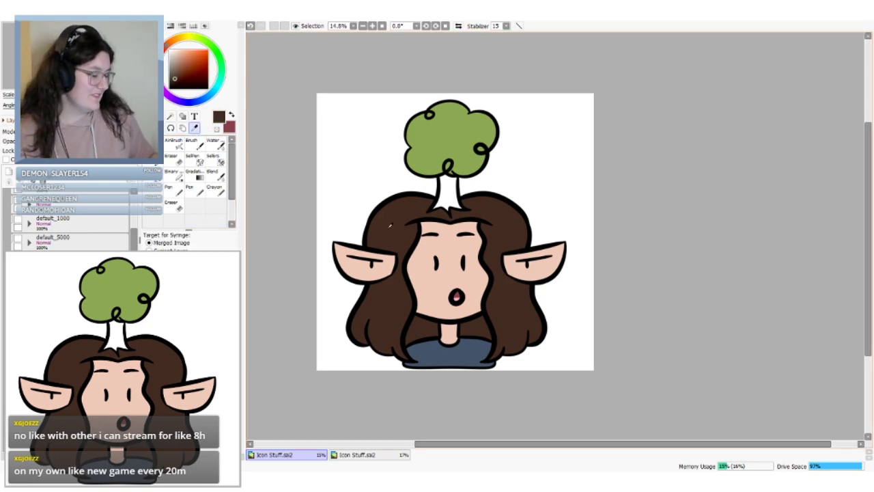
left_click(181, 65)
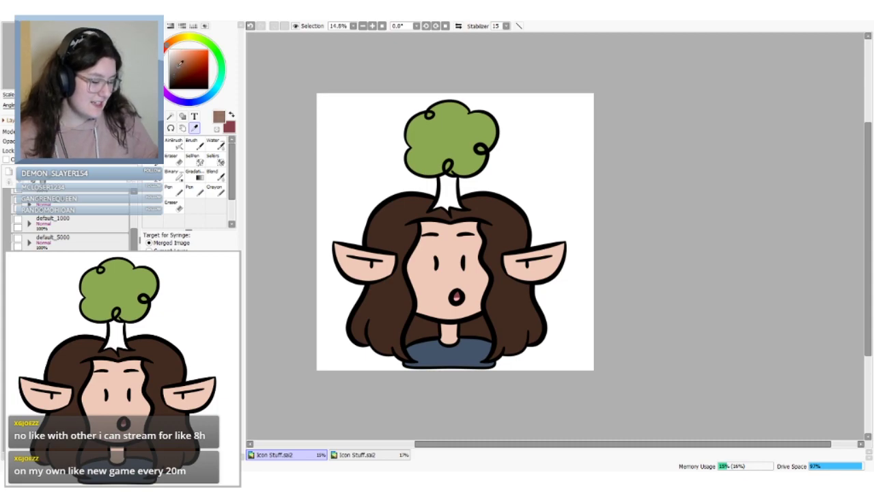
left_click(195, 191)
mouse_move(440, 173)
left_mouse_down()
mouse_move(433, 209)
mouse_move(446, 207)
left_mouse_up()
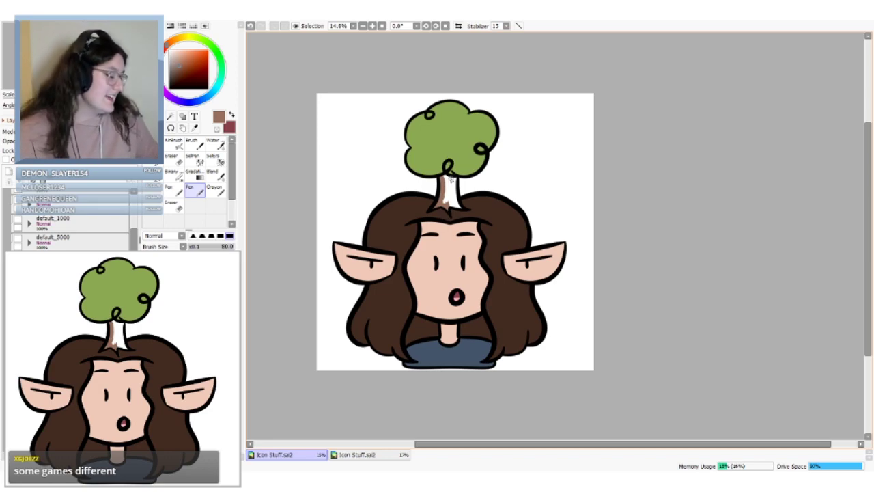
mouse_move(443, 177)
left_mouse_down()
mouse_move(456, 183)
mouse_move(459, 209)
mouse_move(450, 203)
mouse_move(448, 179)
mouse_move(444, 200)
mouse_move(449, 183)
left_mouse_up()
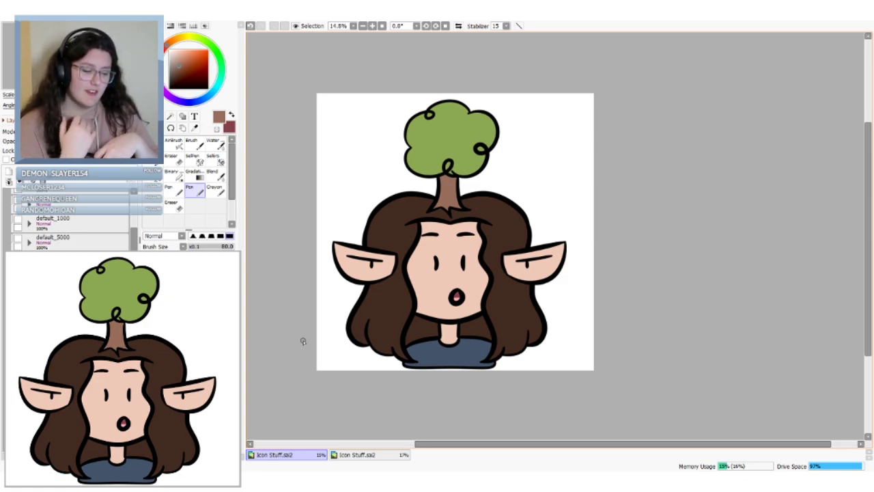
Sample the treetop's olive green, shift it to a darker, cooler green, and try filling the treetop with that colour
left_click(196, 127)
left_click(420, 137)
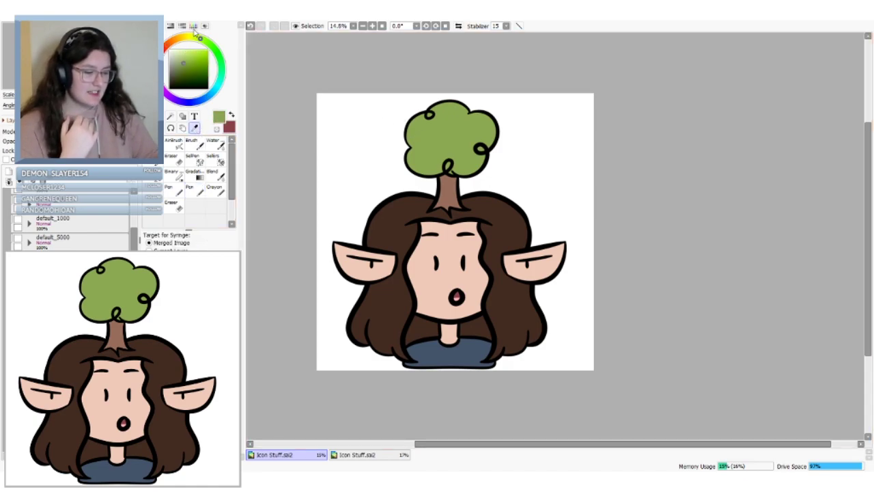
left_click_drag(202, 39, 212, 46)
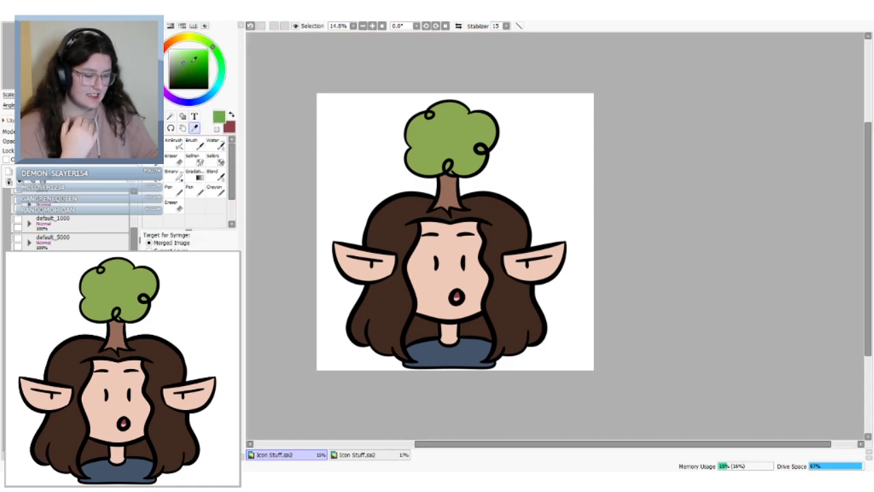
left_click(183, 62)
left_click(183, 116)
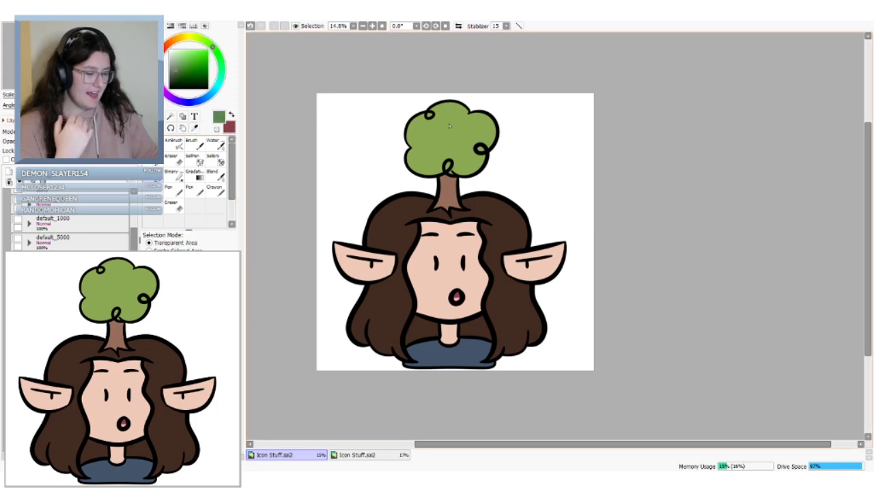
left_click(460, 125)
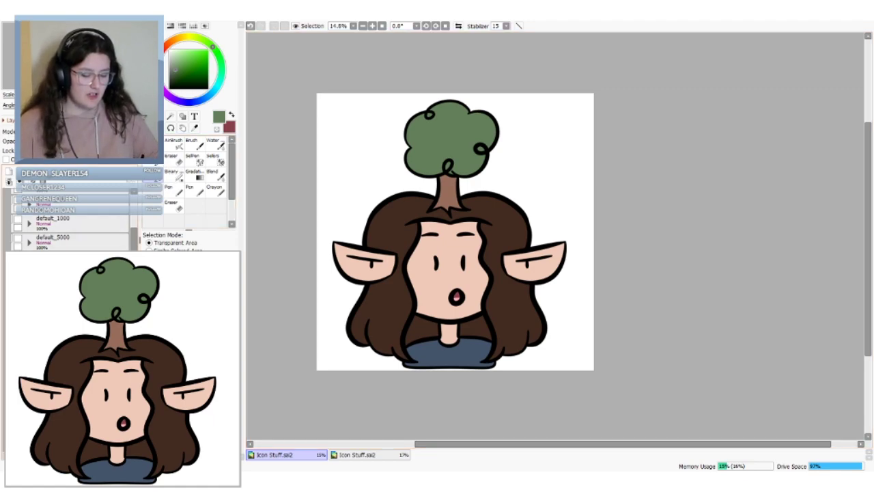
key("ctrl+z")
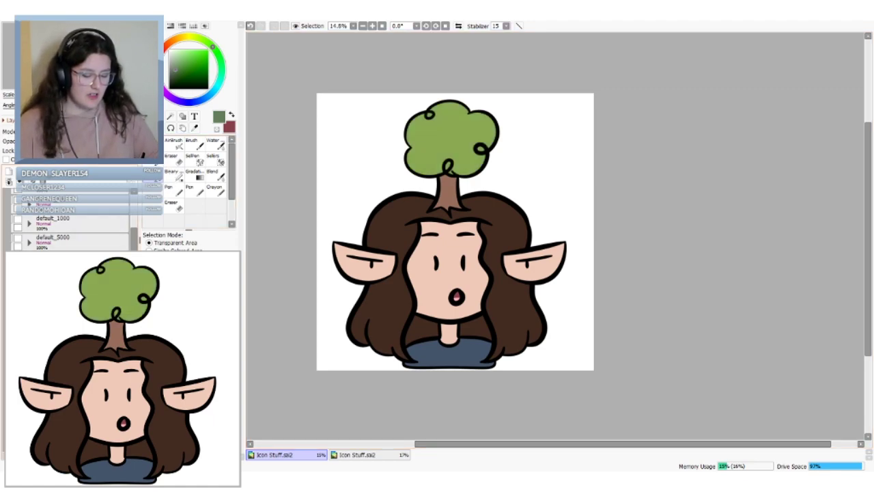
Erase large round spots across the treetop's olive layer with a size 200 Eraser to expose the darker green
left_click(176, 159)
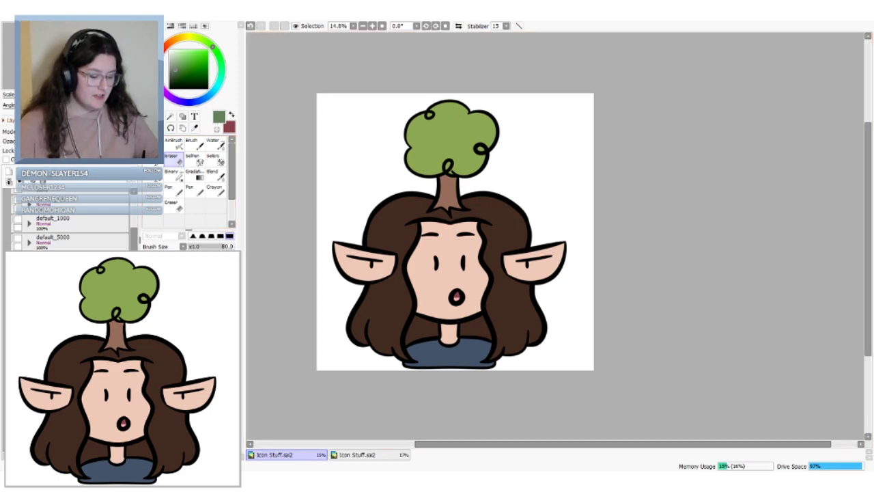
left_click(174, 410)
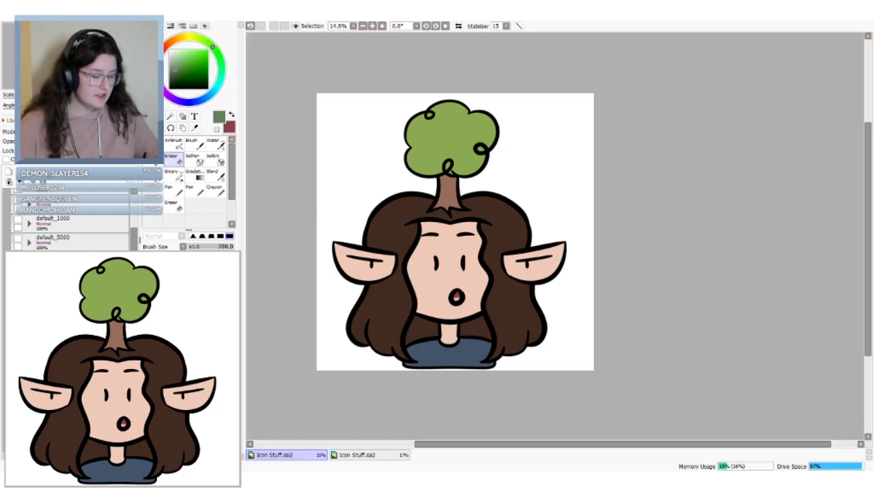
left_click(447, 106)
left_click(471, 130)
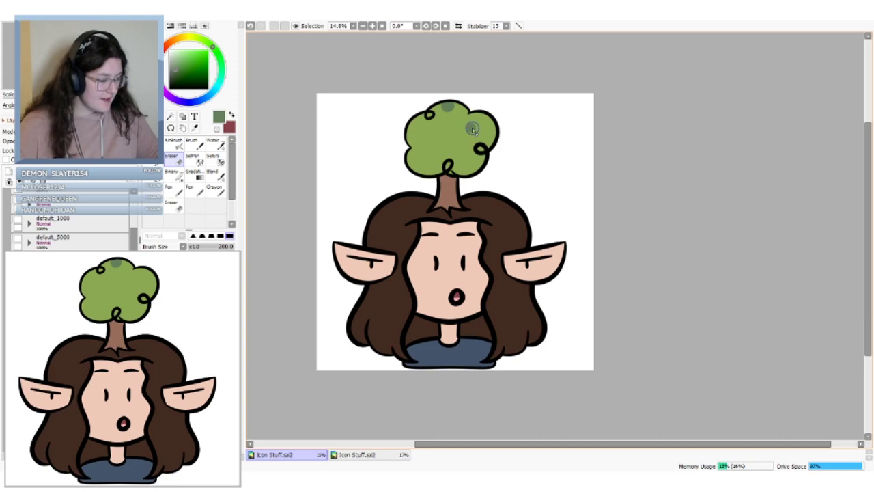
left_click(421, 128)
left_click(423, 164)
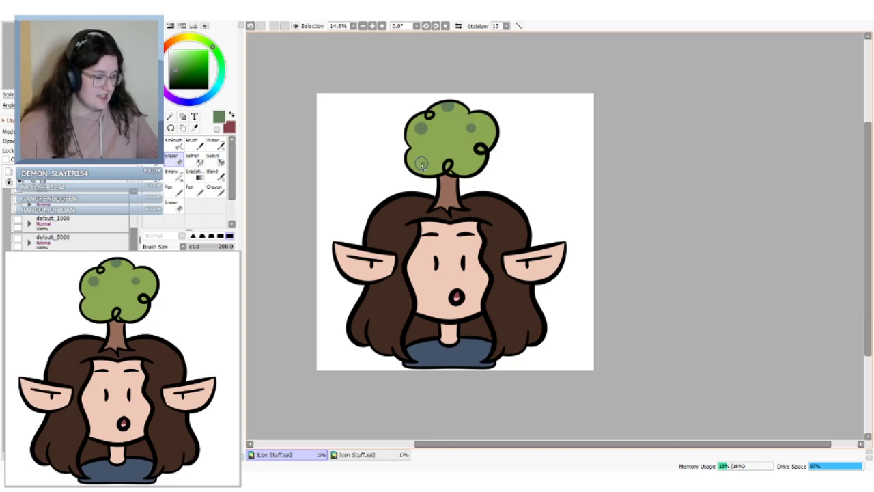
left_click(446, 137)
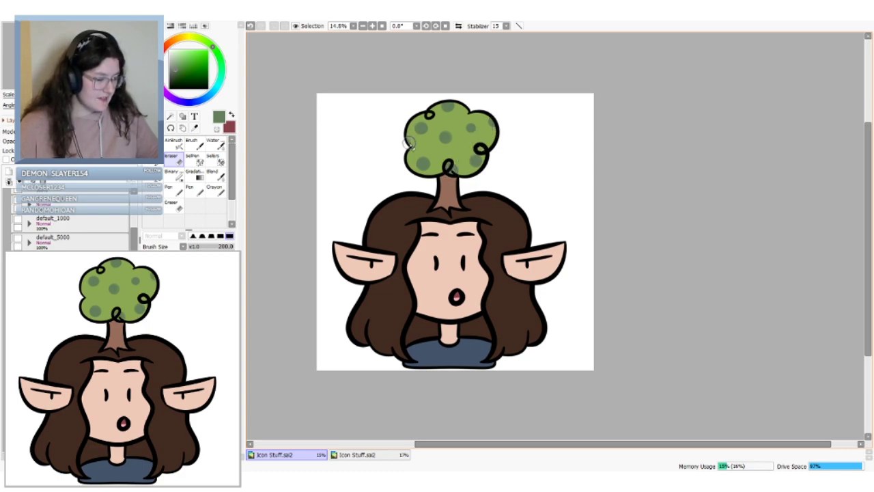
Add smaller spots between the large ones on the treetop, using Eraser sizes from 35 to 70
left_click(188, 368)
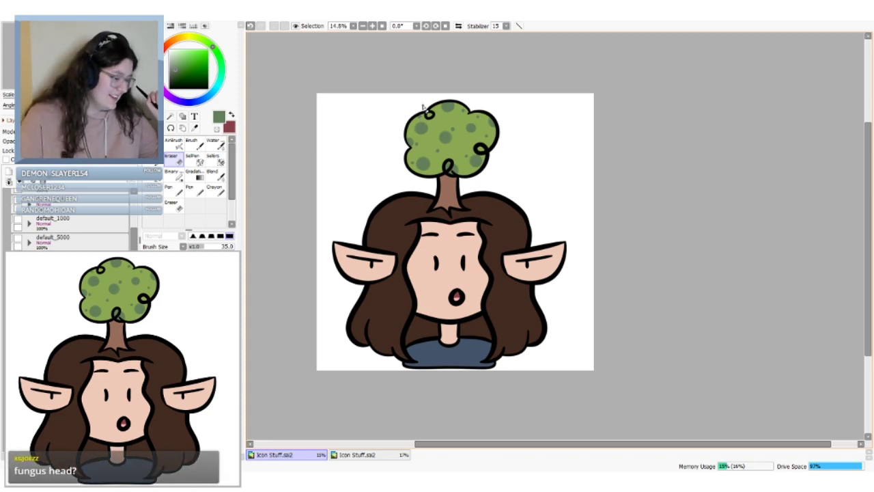
key("bracketright")
key("bracketright")
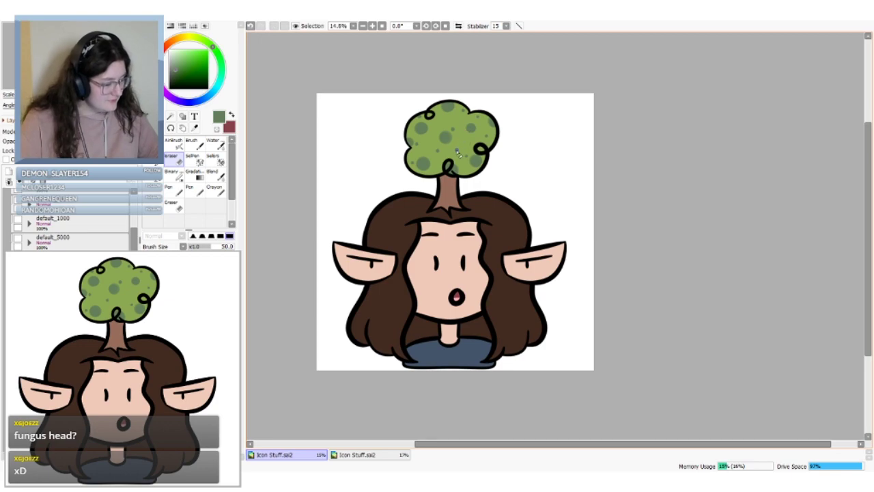
key("bracketright")
key("bracketright")
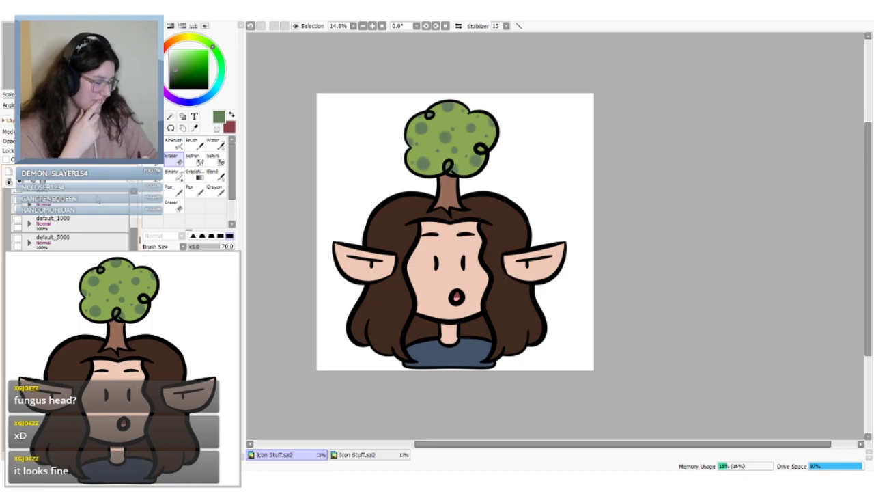
Try recolouring the treetop's spots with a yellower green derived from the olive green
left_click(194, 127)
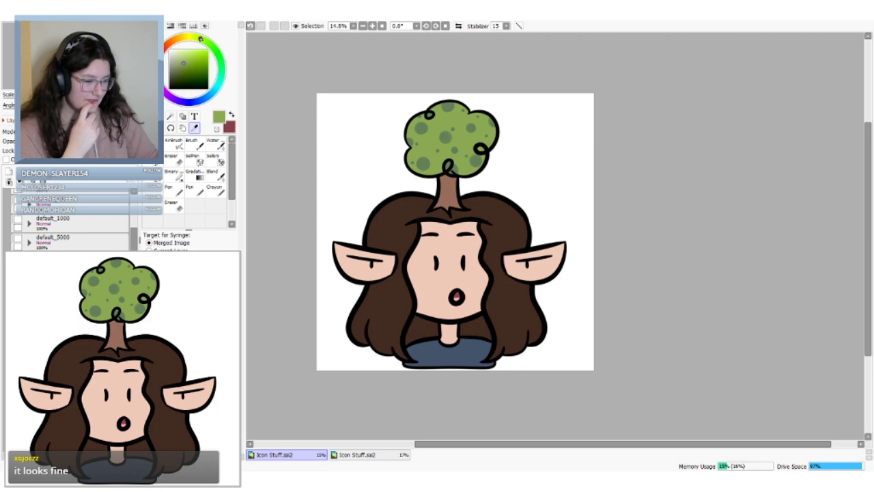
mouse_move(200, 39)
left_mouse_down()
mouse_move(192, 38)
mouse_move(190, 61)
left_mouse_up()
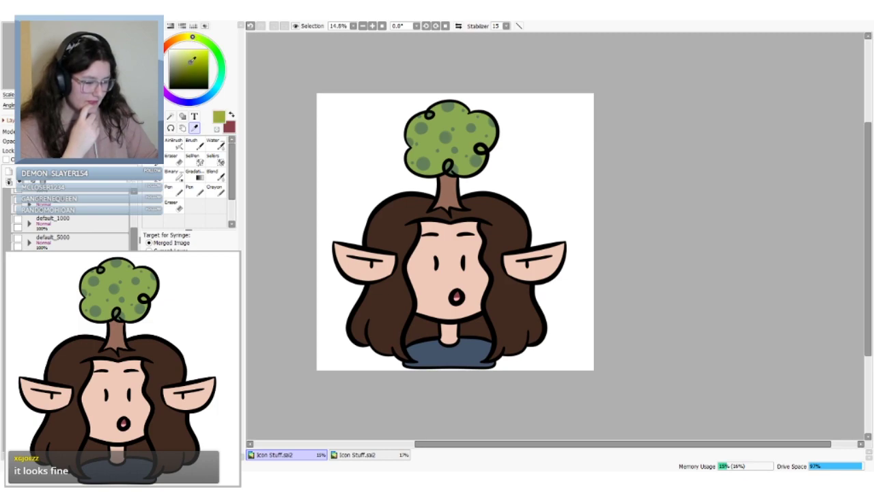
left_click(156, 178)
left_click(443, 140)
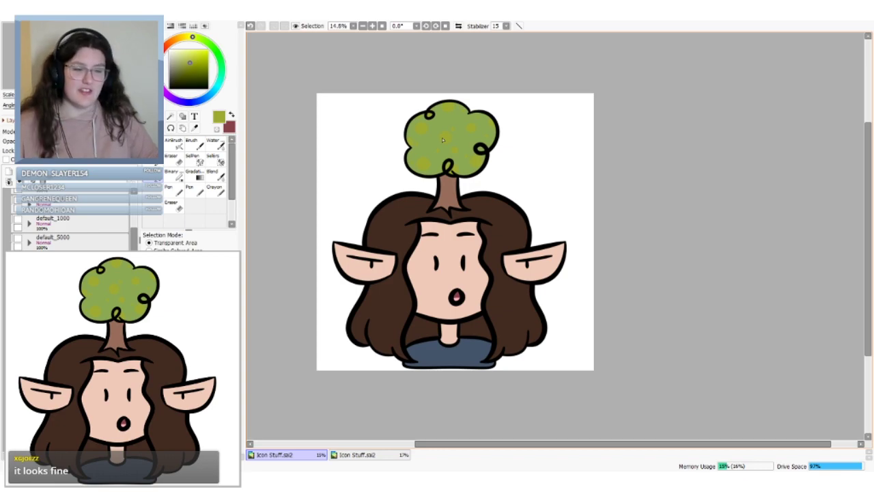
key("ctrl+z")
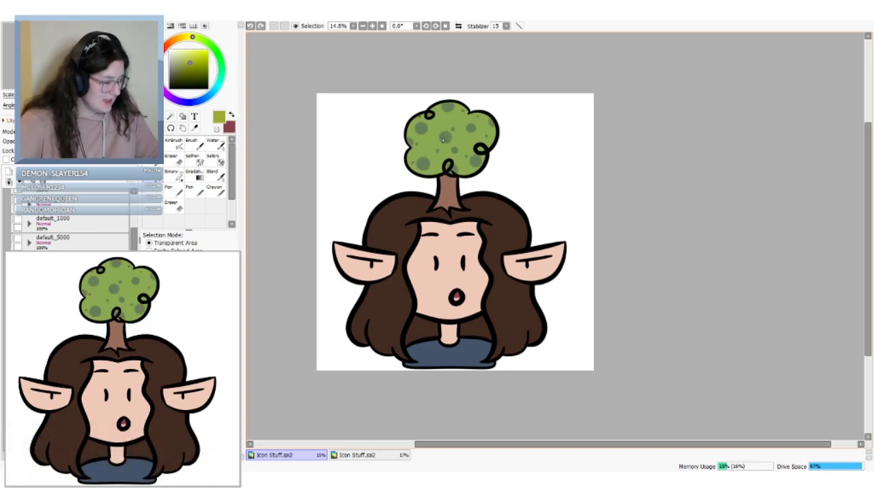
Compare the tree with the default_5000 cocktail icon, hide that icon again, and sample the spots' dark green for the Pen
left_click(19, 239)
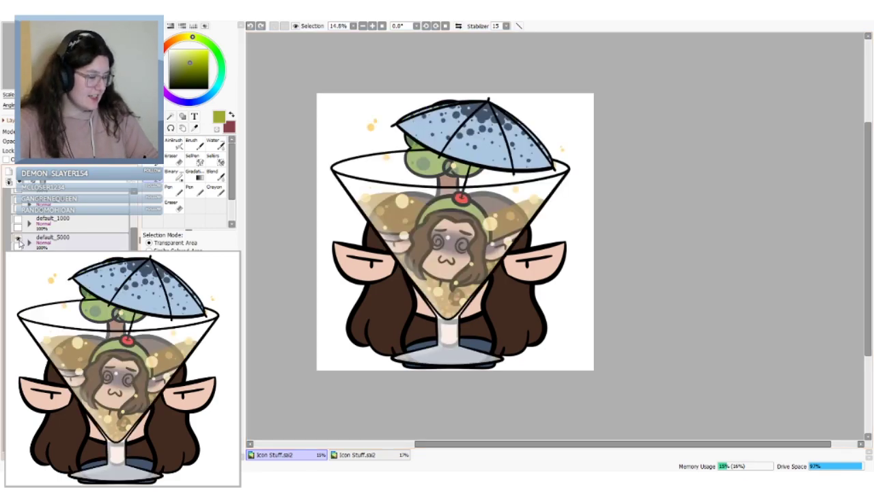
left_click(19, 239)
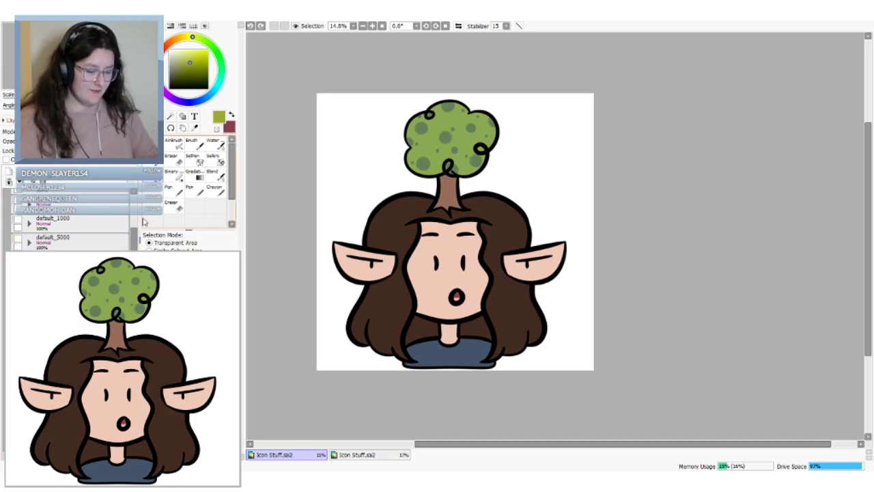
left_click(194, 128)
left_click(446, 137)
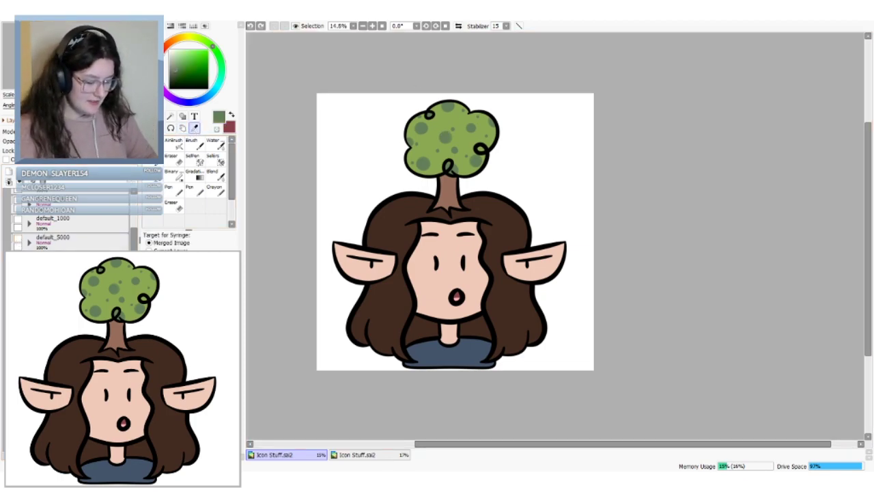
left_click(195, 190)
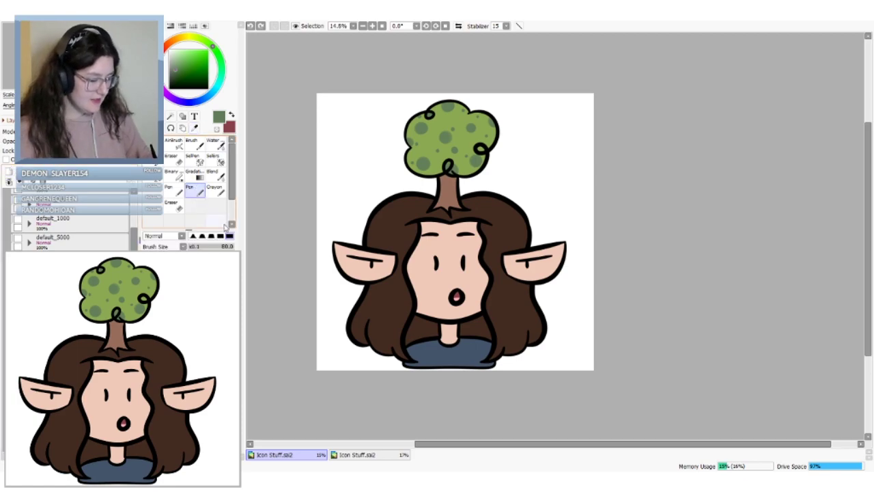
Try scattering dark green dots around the treetop and over the top of the hair
left_click(401, 178)
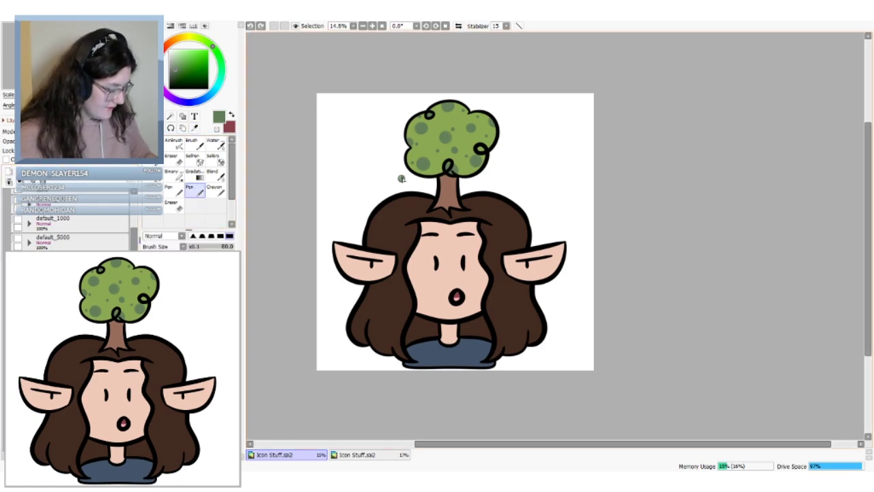
left_click(410, 210)
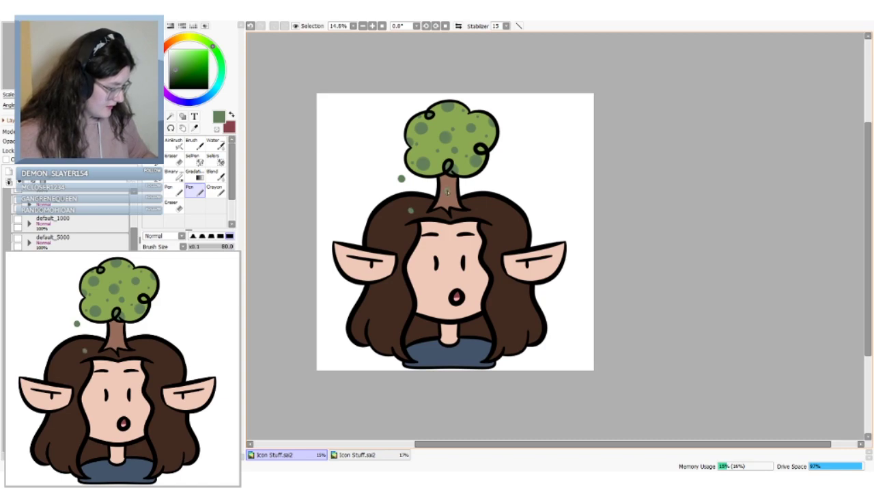
left_click(476, 209)
left_click(497, 168)
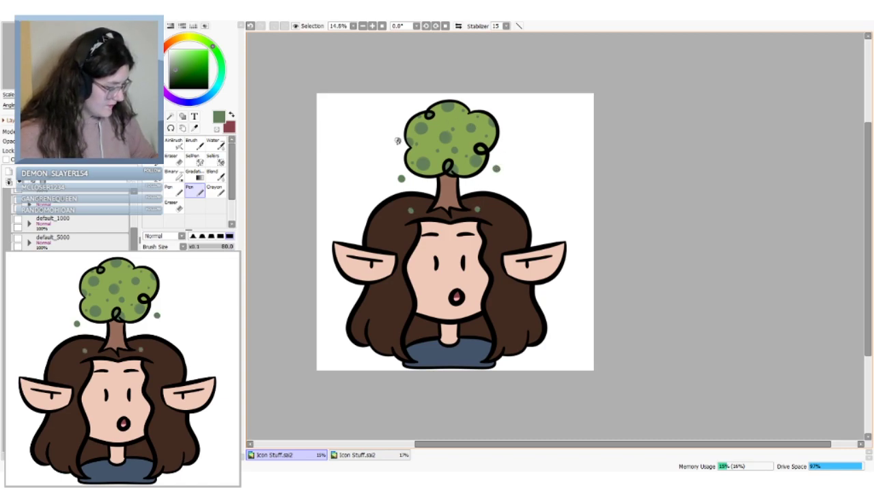
left_click(398, 141)
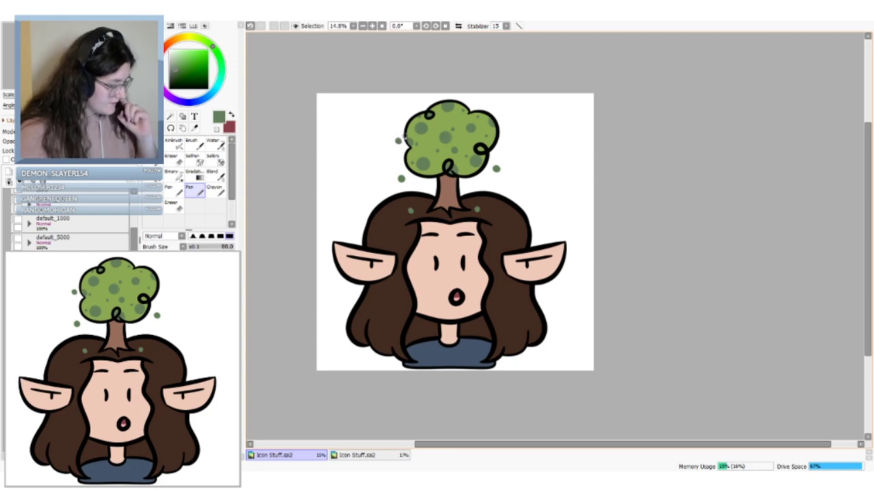
left_click(374, 180)
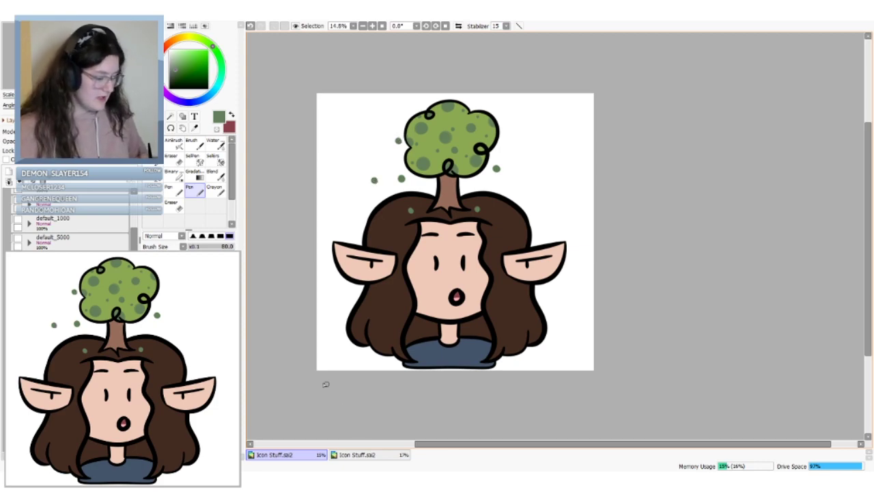
Undo all the dark green dots scattered around the tree and on the hair
key("ctrl+z")
key("ctrl+z")
key("ctrl+z")
key("ctrl+z")
key("ctrl+z")
key("ctrl+z")
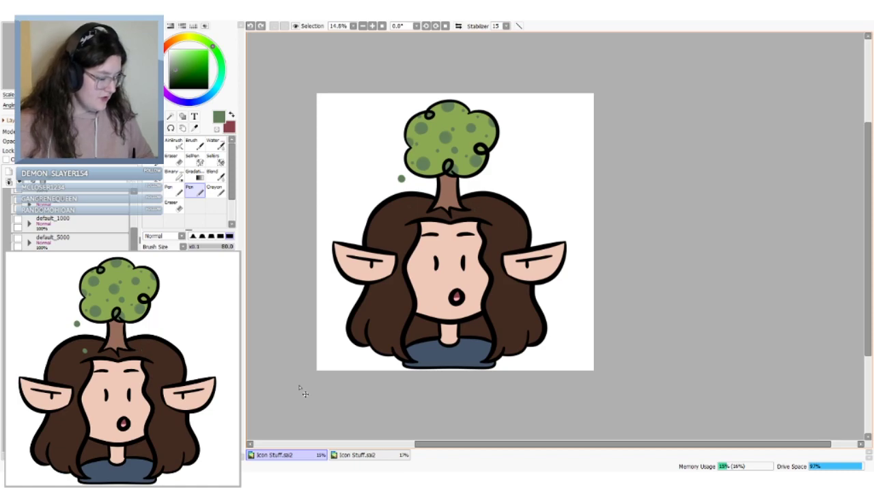
key("ctrl+z")
Scatter dark green dots around the treetop's lower edge and over the top of the hair with the Pen at sizes 80 and 30
left_click(12, 171)
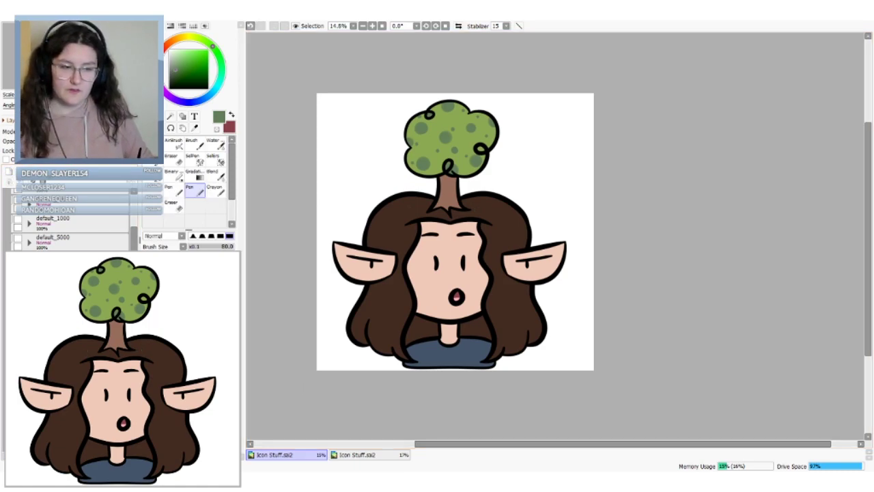
left_click(488, 153)
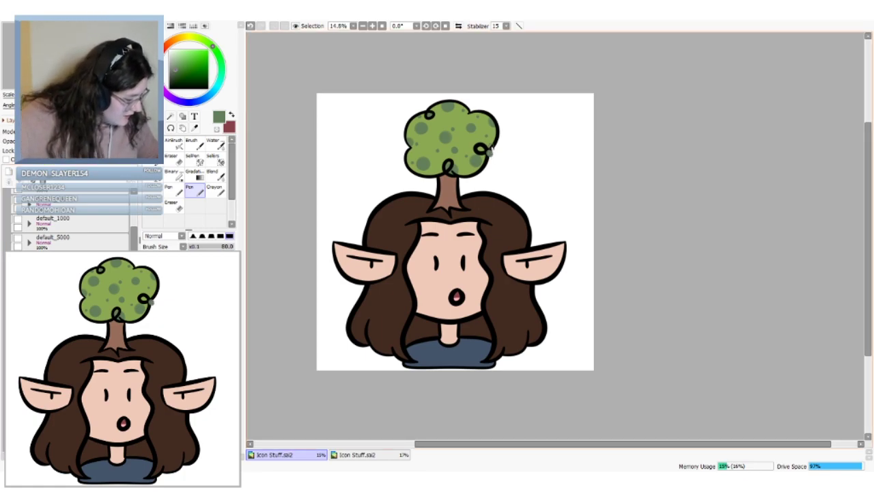
left_click(417, 177)
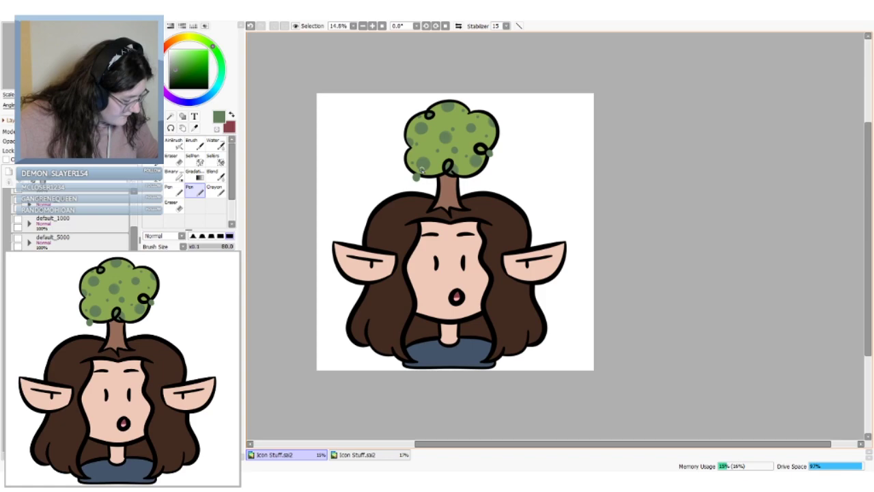
left_click(471, 201)
left_click(512, 236)
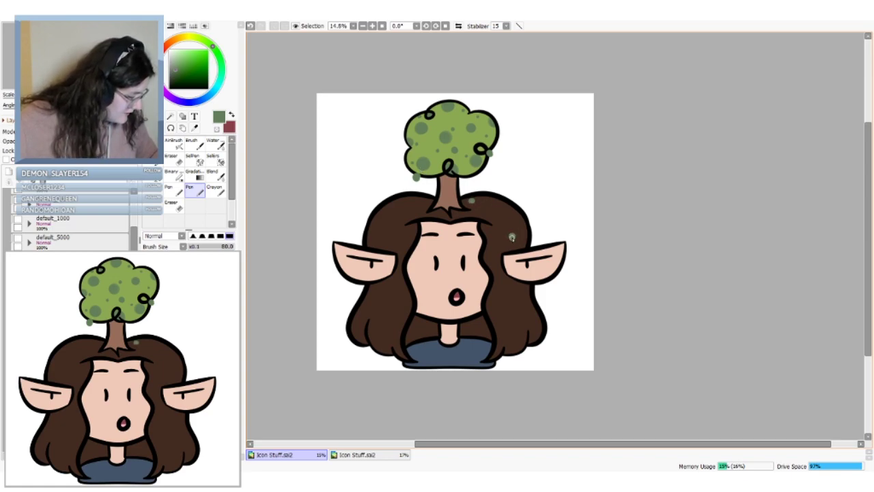
left_click(387, 224)
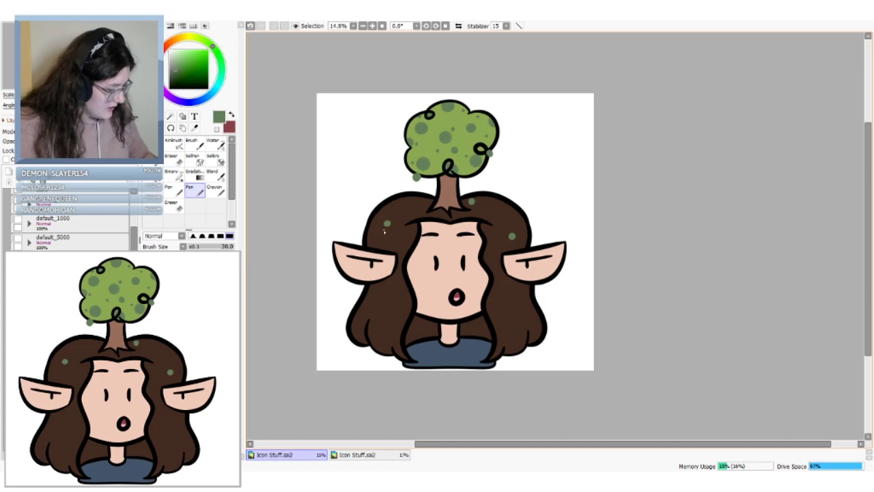
left_click(482, 188)
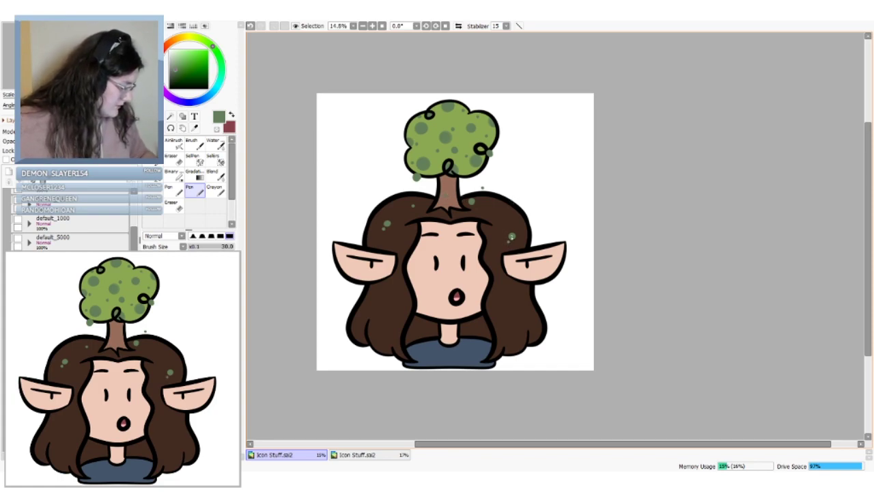
Sample the treetop's olive green and add olive dots beneath the tree and across the hair with the Pen at sizes 80 and 30
key("alt")
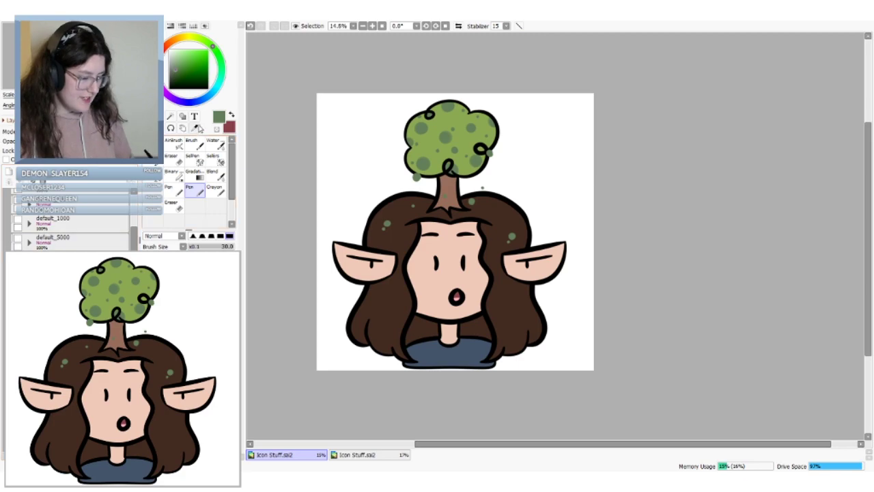
left_click(437, 136)
left_click(198, 191)
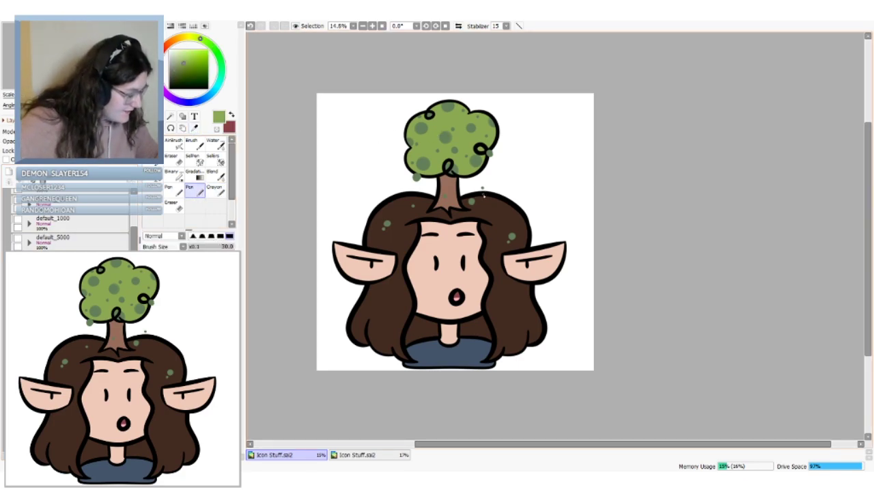
key("bracketright")
key("bracketright")
key("bracketright")
key("bracketright")
key("bracketright")
key("bracketright")
key("bracketright")
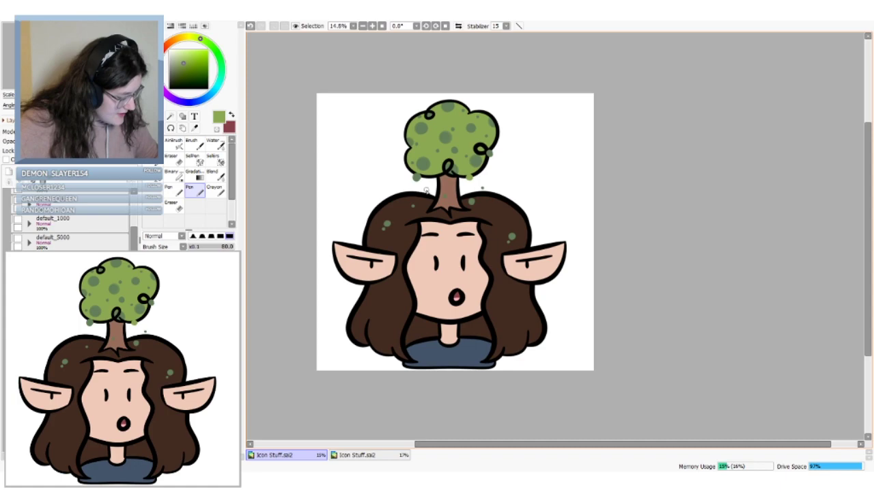
left_click(435, 187)
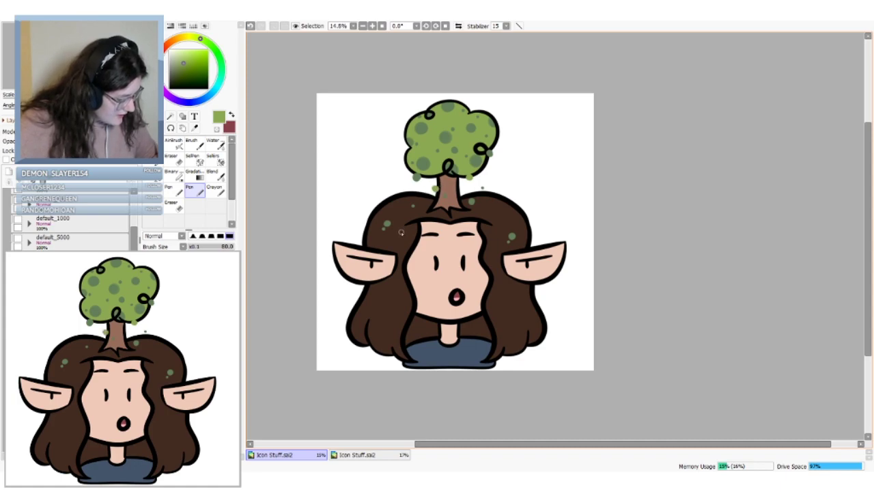
left_click(401, 232)
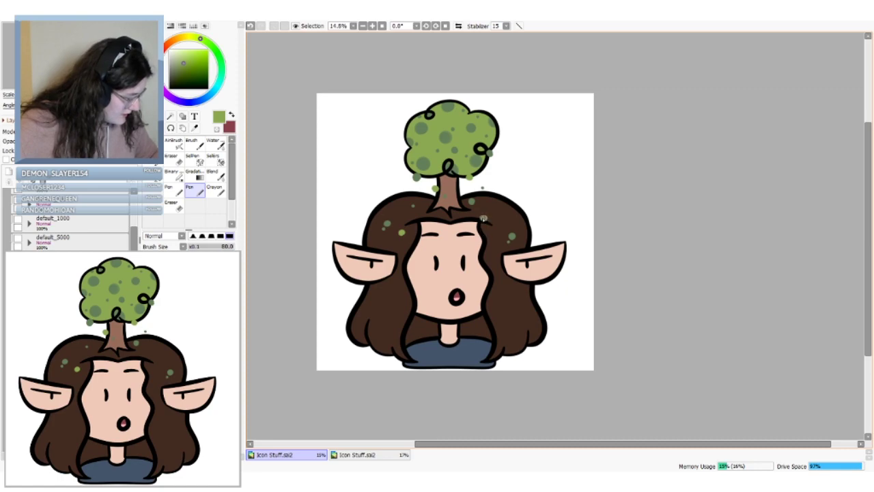
left_click(483, 217)
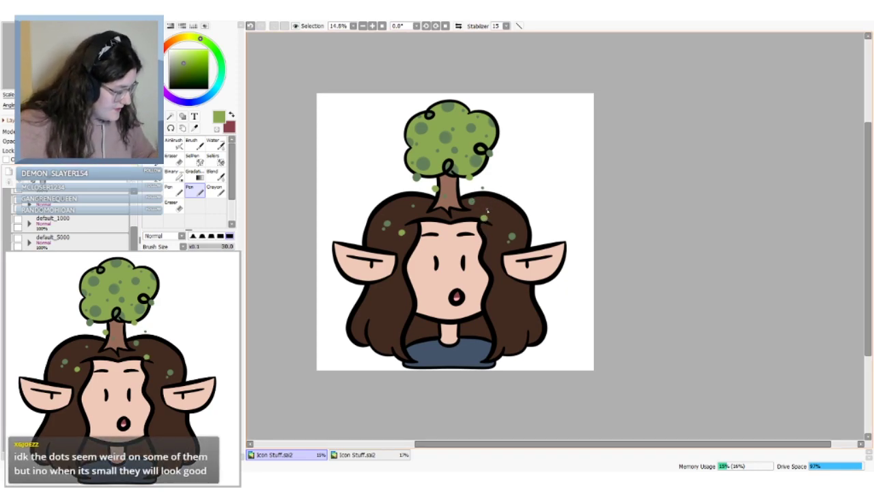
left_click(411, 181)
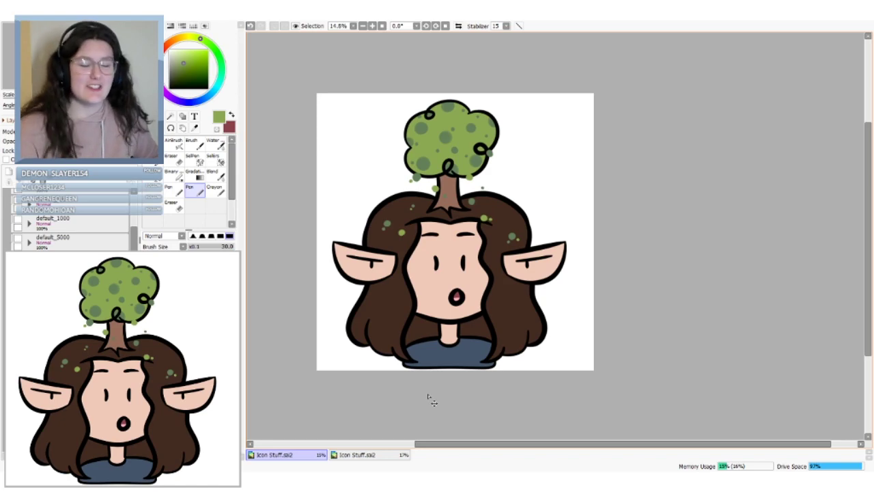
Nudge the whole tree-topped character slightly upward on the canvas with Transform
scroll(428, 395, "down", 3)
scroll(428, 395, "up", 2)
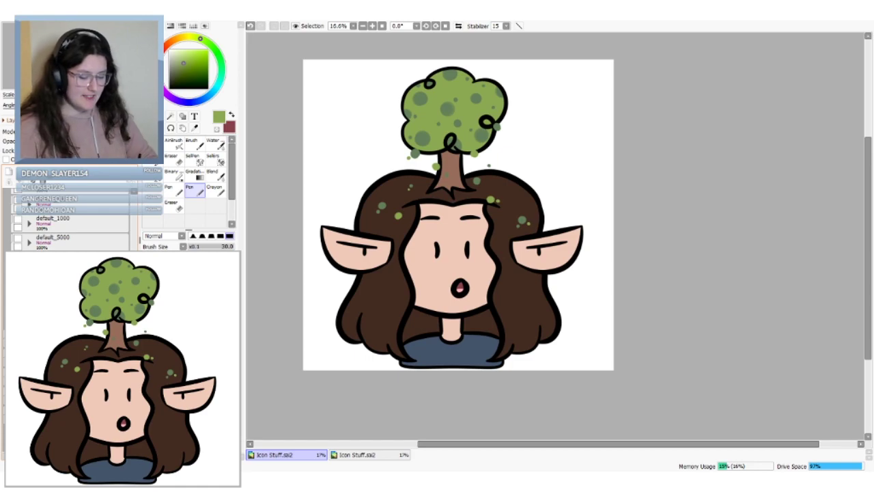
key("ctrl")
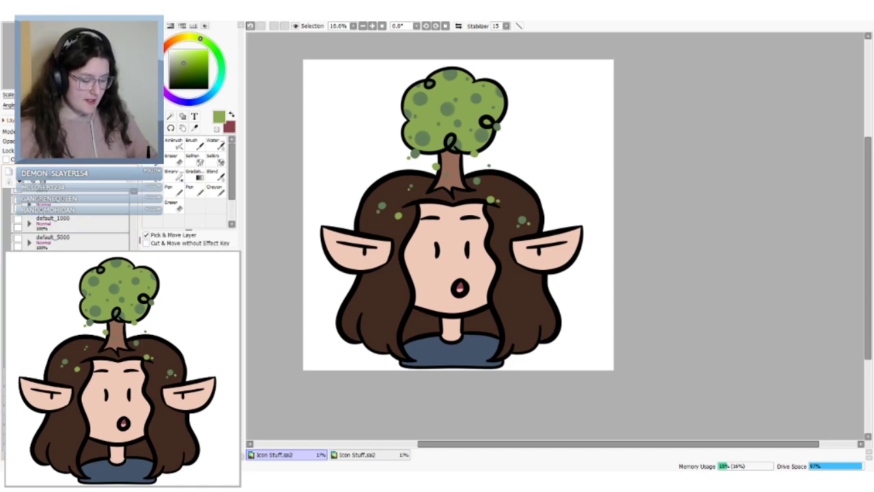
key("ctrl+t")
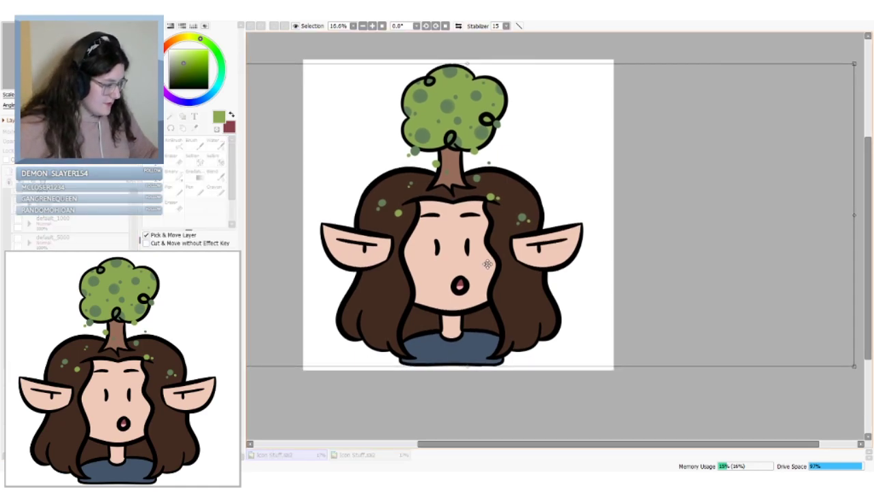
scroll(488, 275, "down", 2)
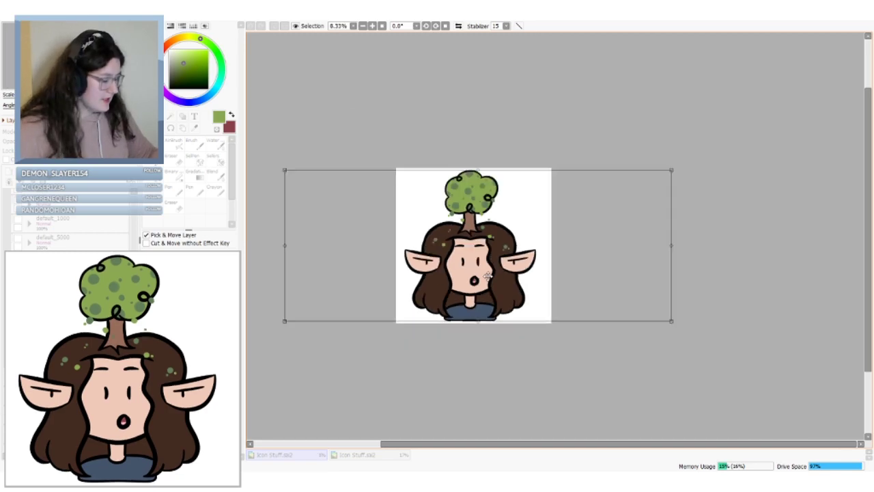
scroll(487, 275, "down", 1)
scroll(488, 275, "up", 1)
key("Return")
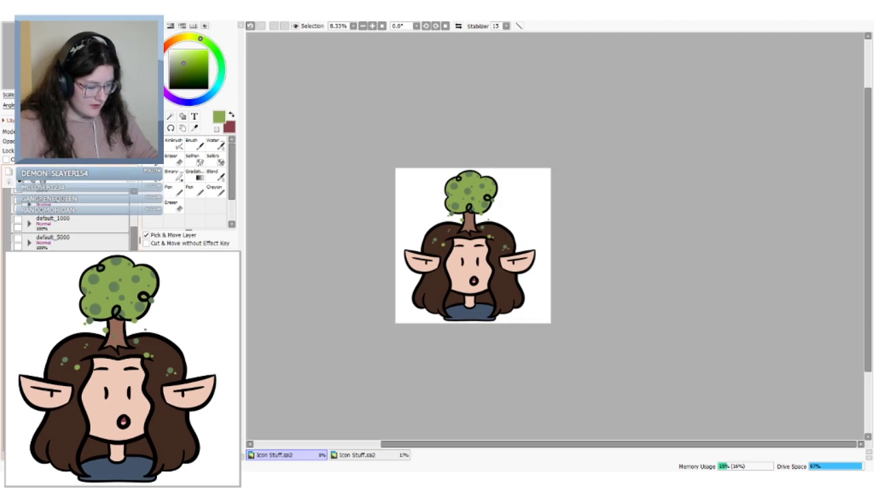
Check the linework layers' bounds with Transform and erase the stray hair linework extending beyond the canvas edges
scroll(77, 222, "down", 8)
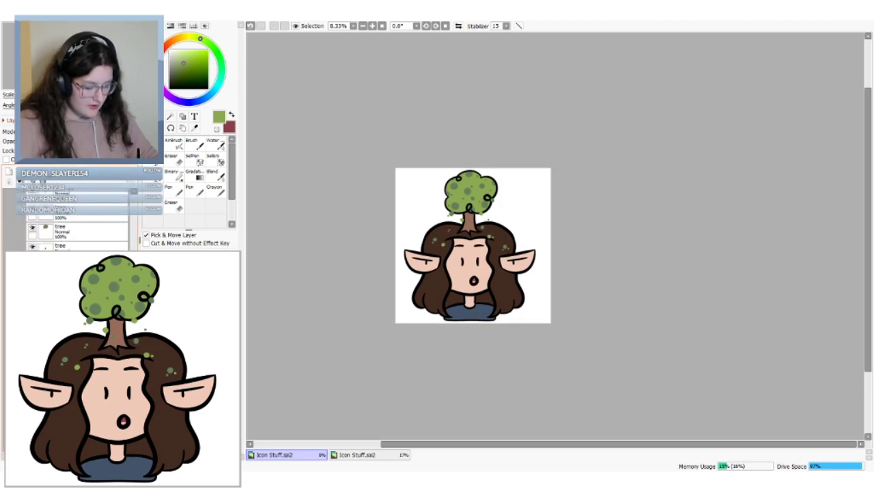
left_click(75, 288)
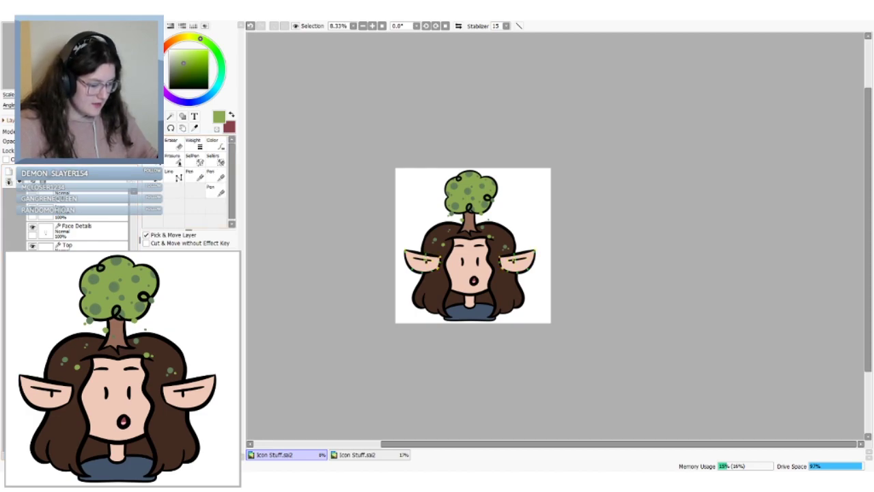
key("ctrl+t")
key("Return")
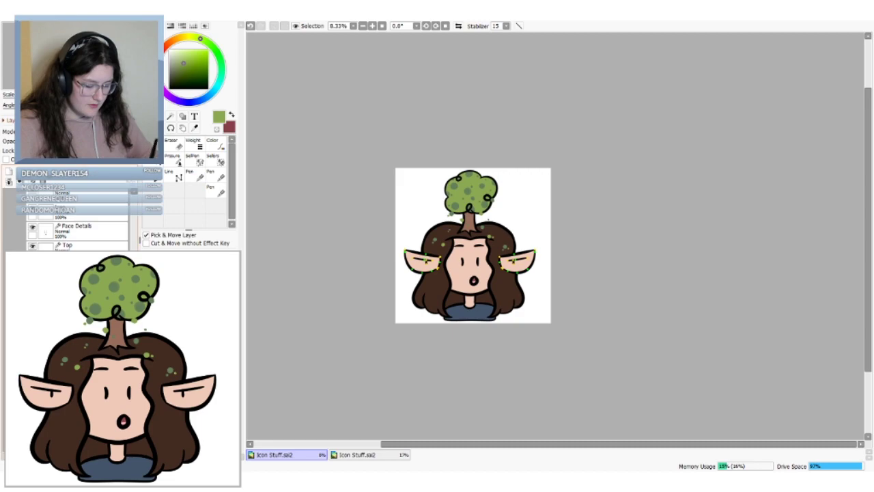
key("ctrl+t")
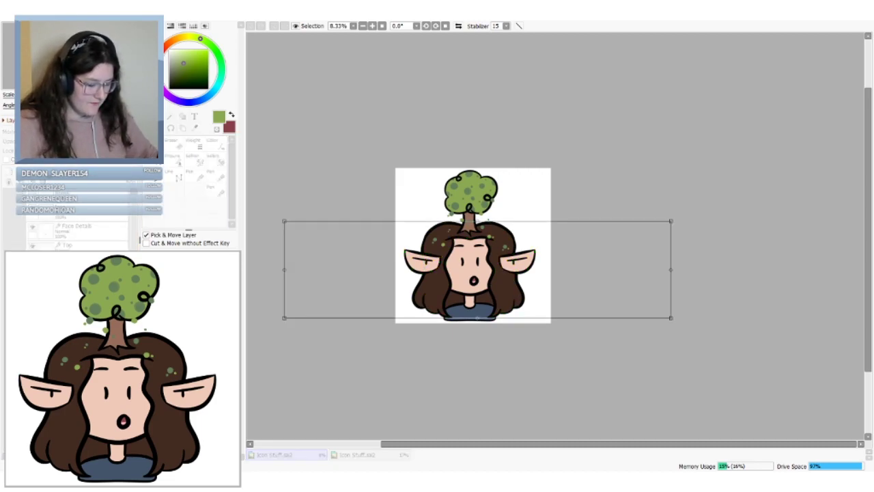
key("Return")
left_click(212, 410)
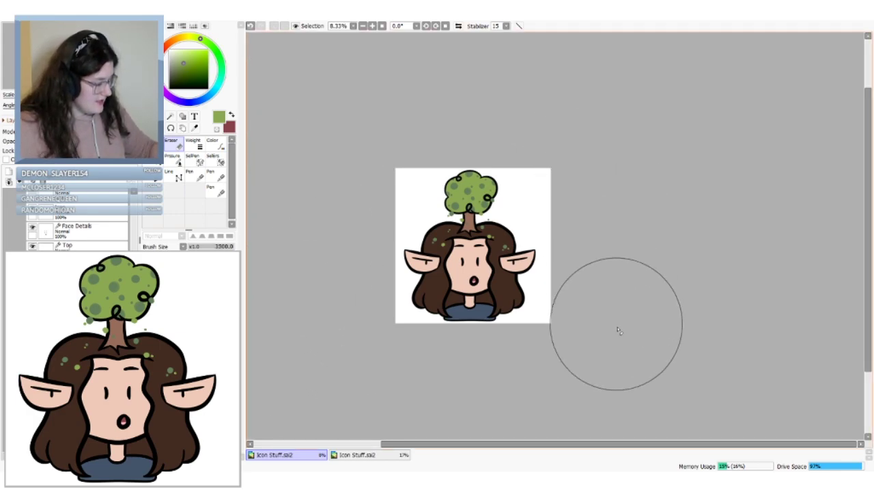
key("ctrl+t")
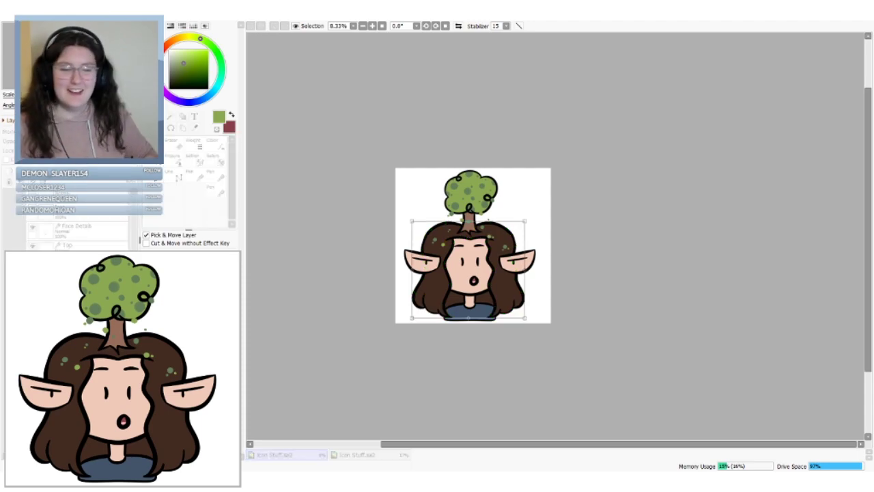
key("Return")
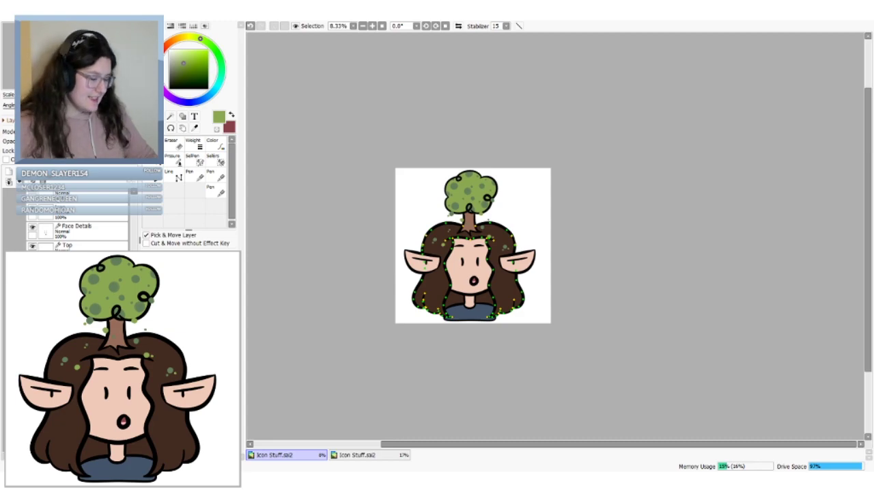
Hide the tree-topped icon and show the singing icon with the blue music notes
scroll(75, 232, "down", 5)
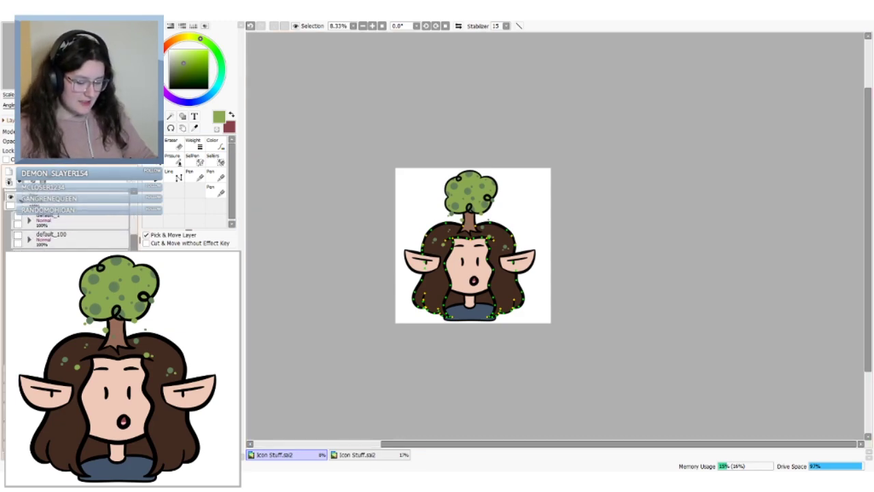
left_click(10, 198)
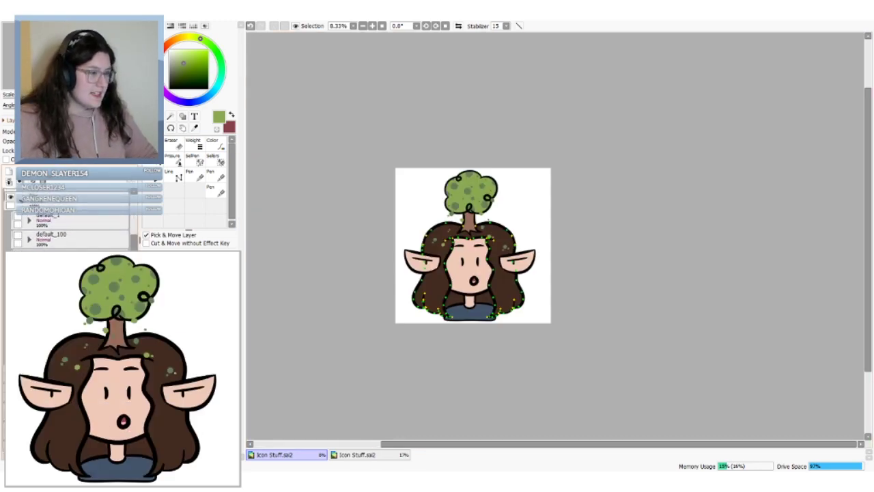
left_click(101, 202)
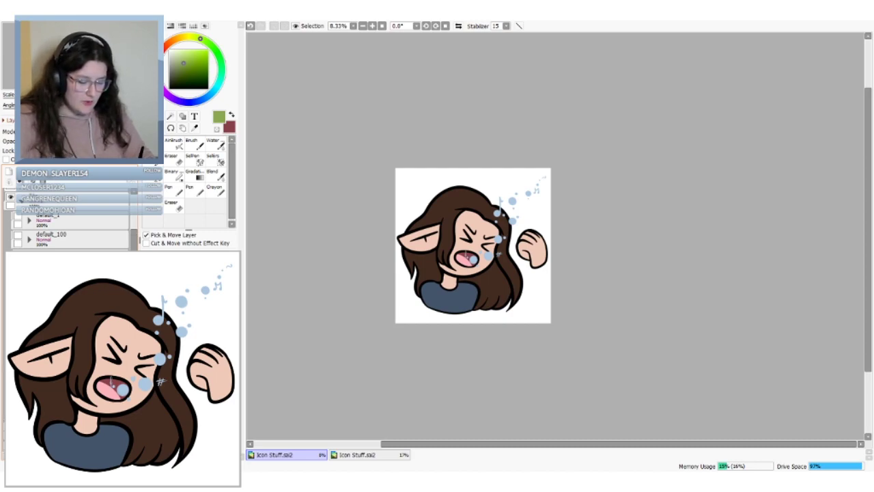
Try drawing an extra hair strand on the Hair linework layer, below the ear beside the shoulder
left_click_drag(134, 236, 133, 265)
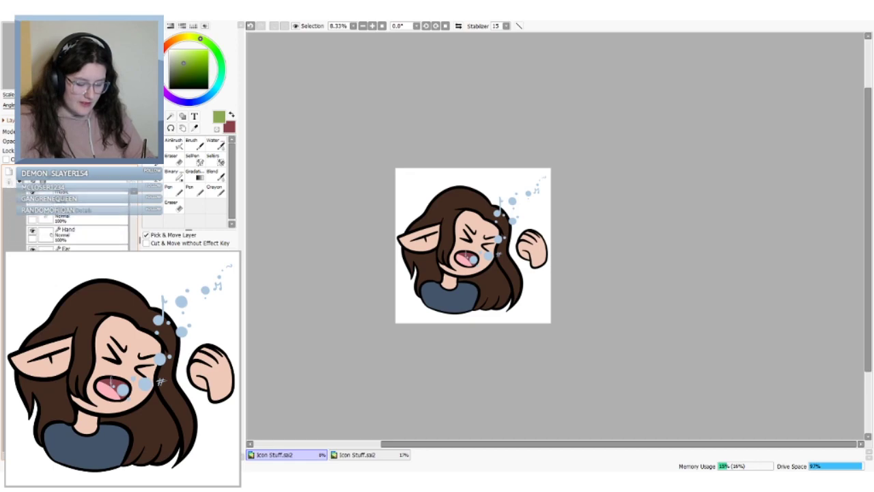
left_click(79, 267)
left_click(217, 196)
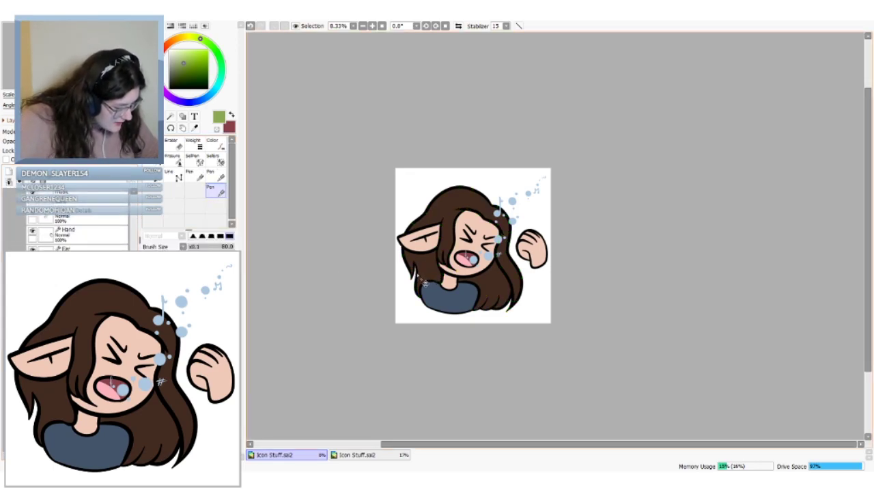
left_click_drag(416, 284, 423, 299)
key("ctrl+z")
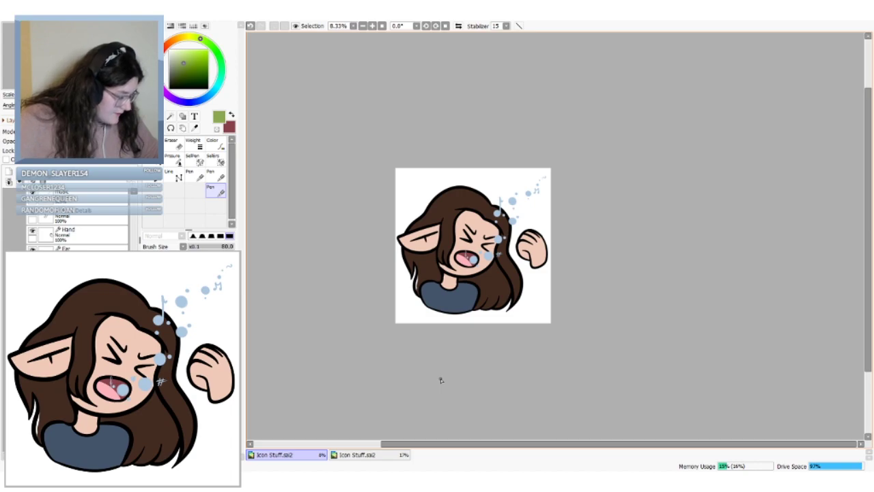
Sample the dark brown hair colour of the singing icon and choose the Pen for its hair colour layer
scroll(77, 273, "down", 3)
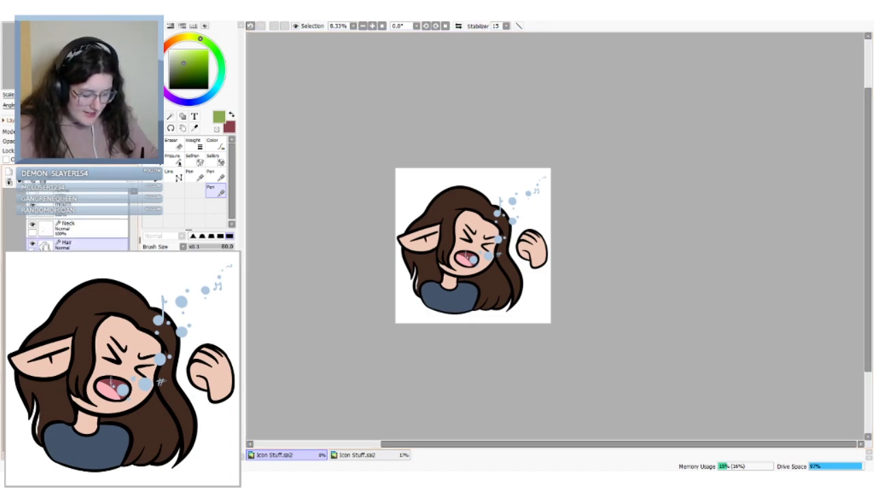
left_click(77, 273)
left_click(195, 128)
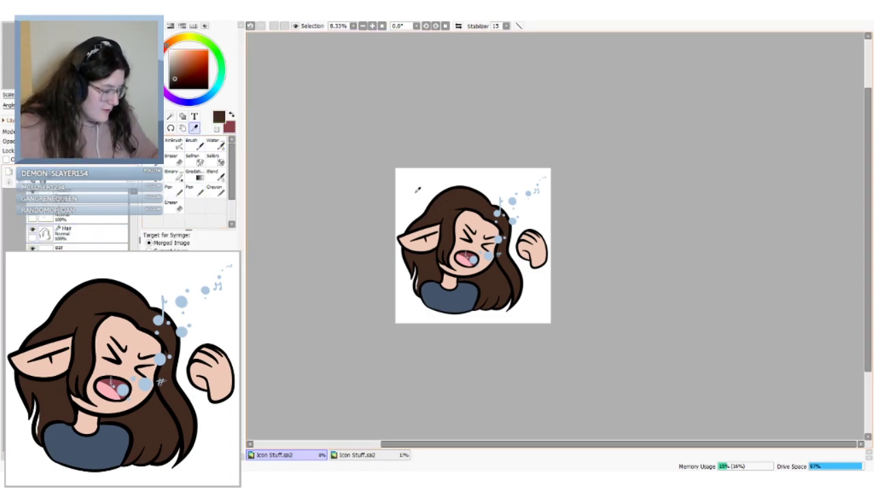
left_click(416, 276)
left_click(195, 190)
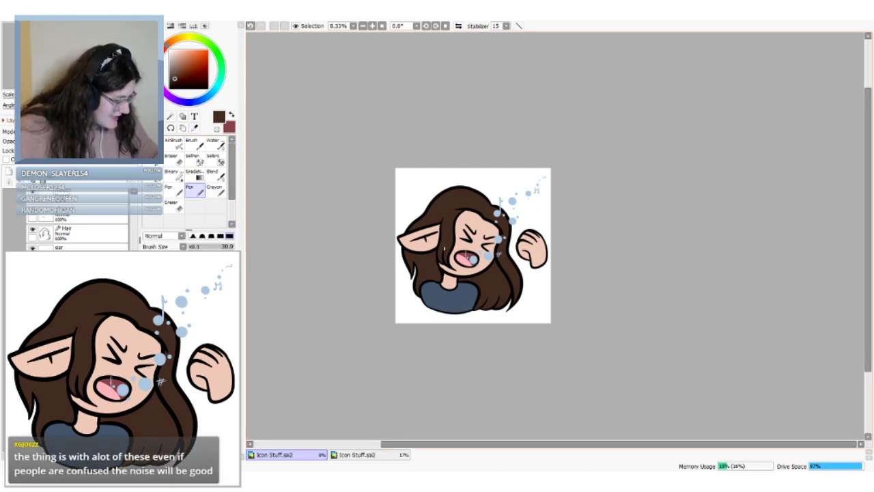
Try reshaping the outer hair outline above the ear on the singing icon's Hair linework layer
left_click(82, 232)
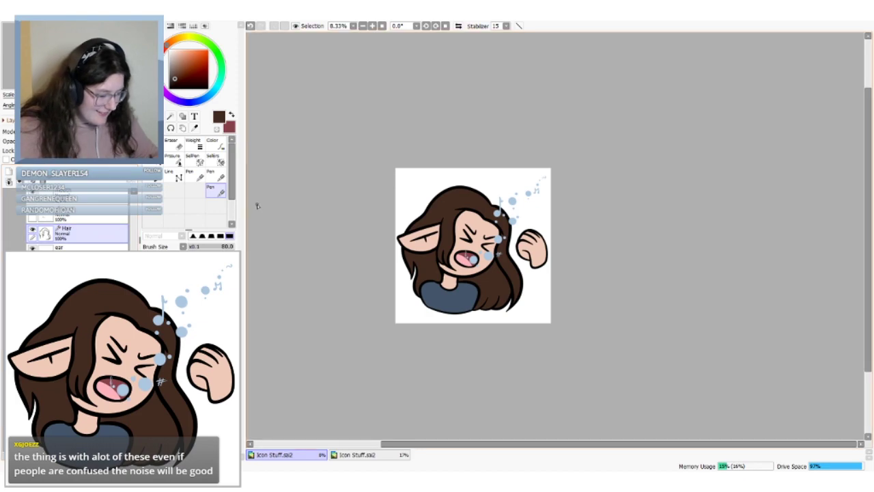
left_click_drag(432, 195, 434, 198, "ctrl")
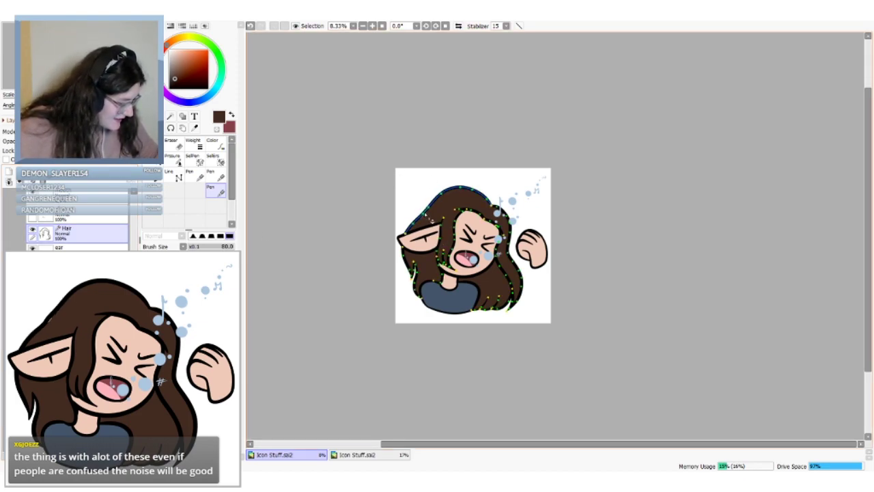
key("ctrl+z")
left_click_drag(431, 224, 421, 214, "ctrl")
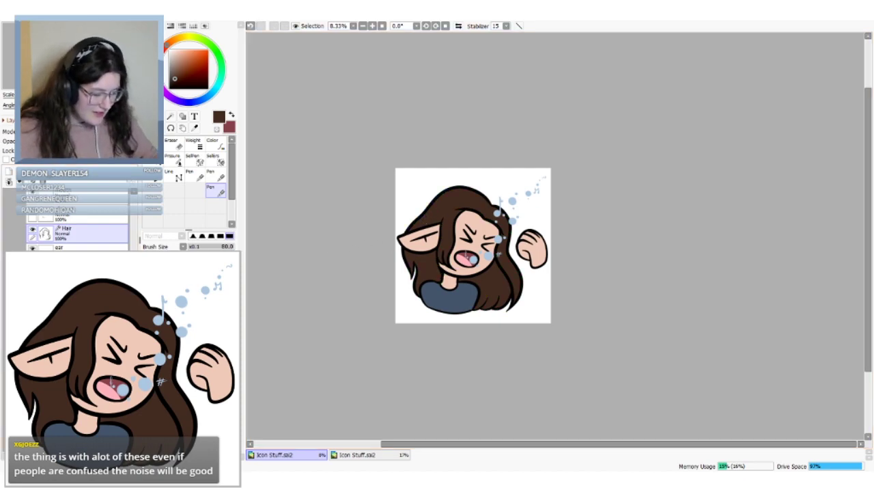
left_click(84, 271)
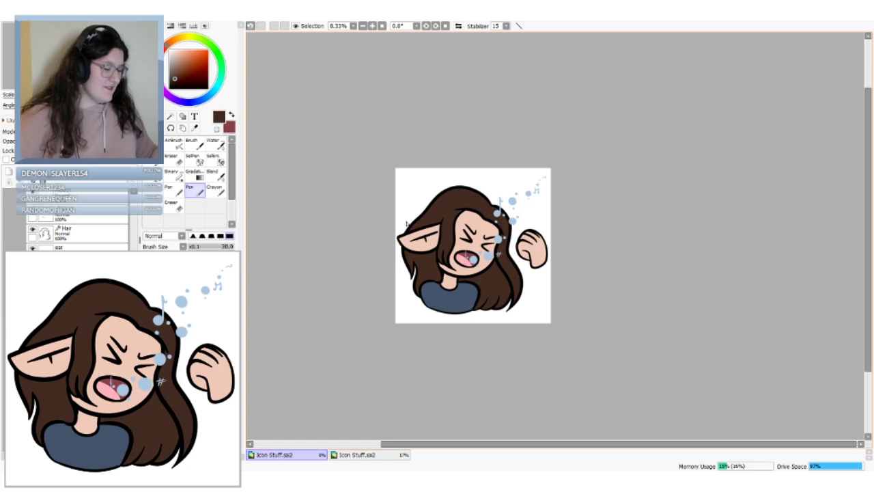
Hide the default_10000 singing icon and show the default_5000 martini glass icon
scroll(69, 232, "up", 5)
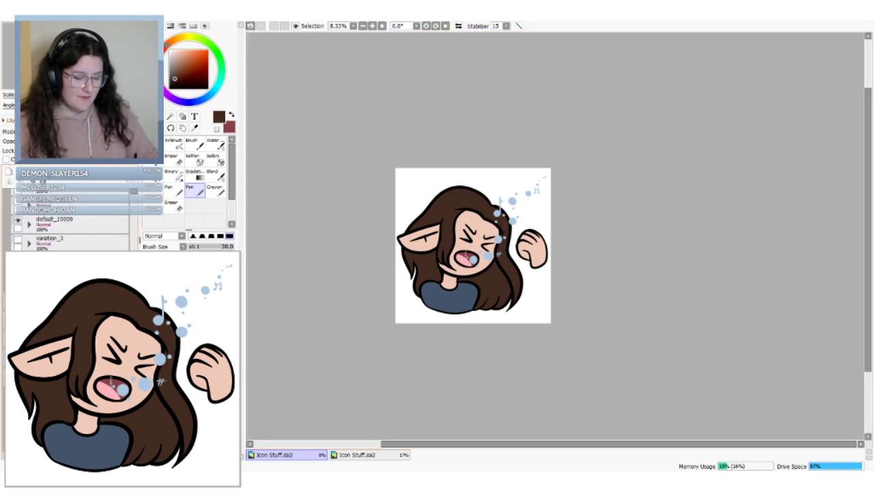
scroll(120, 239, "up", 2)
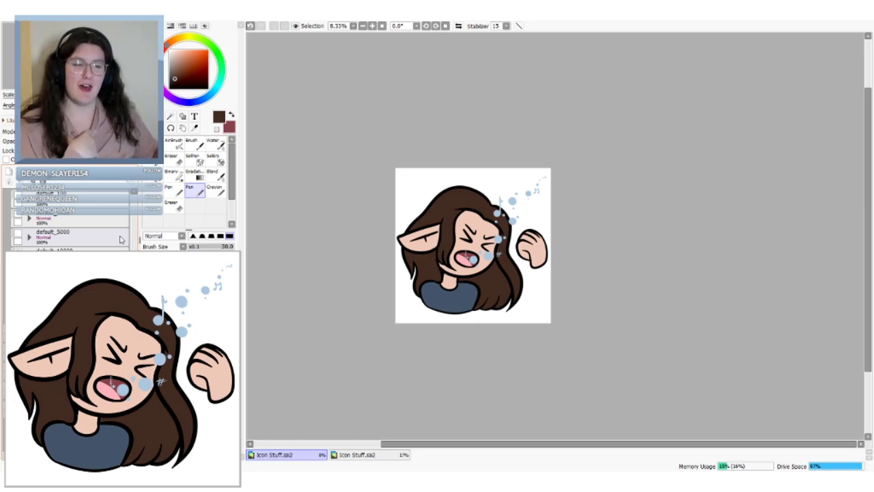
left_click(18, 252)
left_click(17, 232)
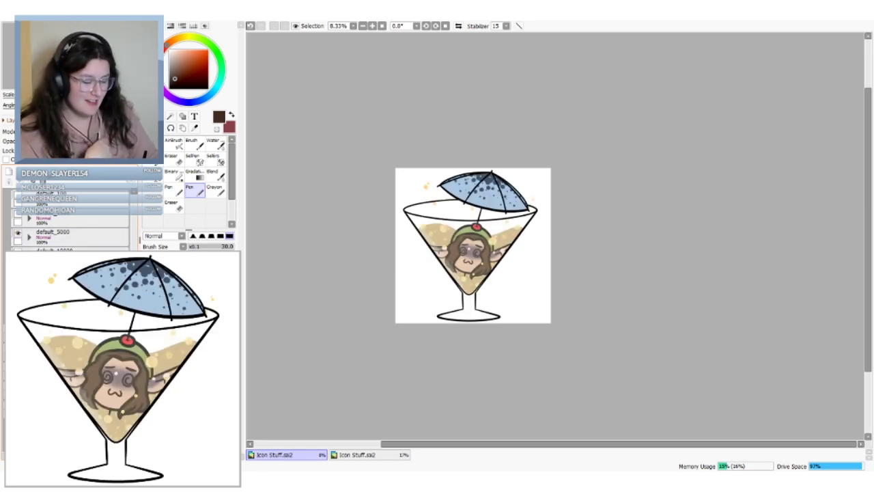
Show the green and magenta backdrop behind the martini icon and move it down to cover the canvas
scroll(68, 226, "up", 2)
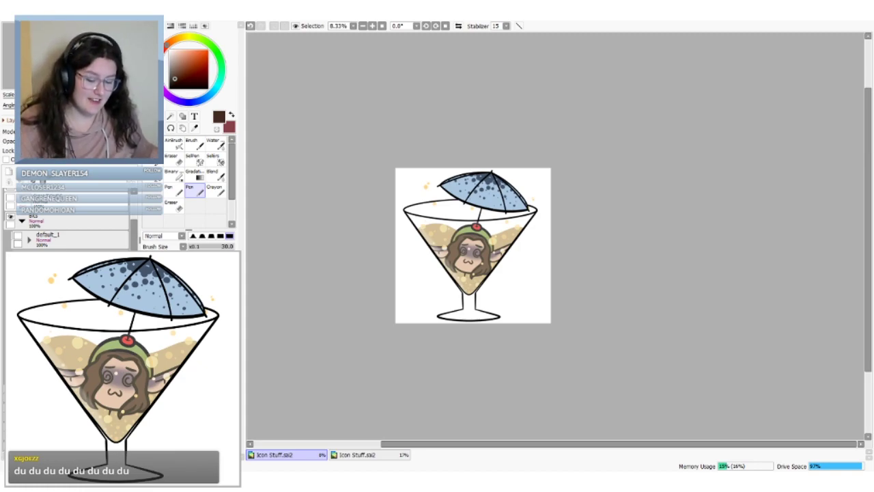
scroll(71, 228, "down", 3)
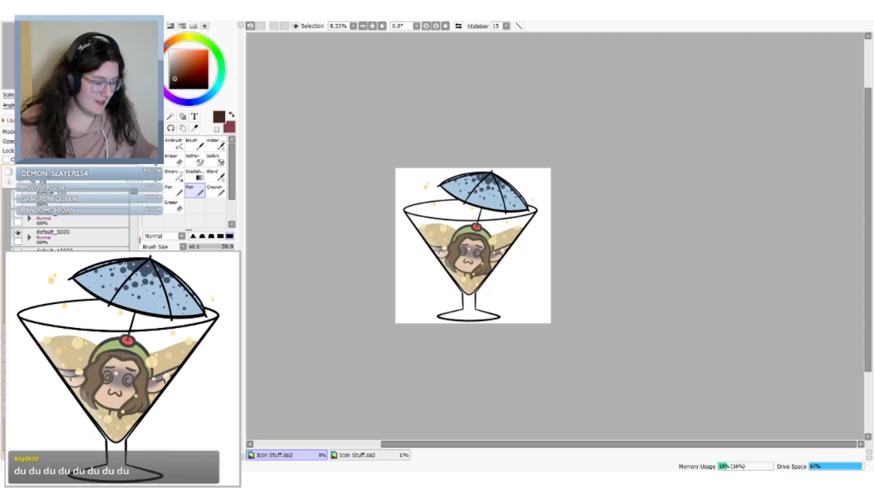
left_click(18, 289)
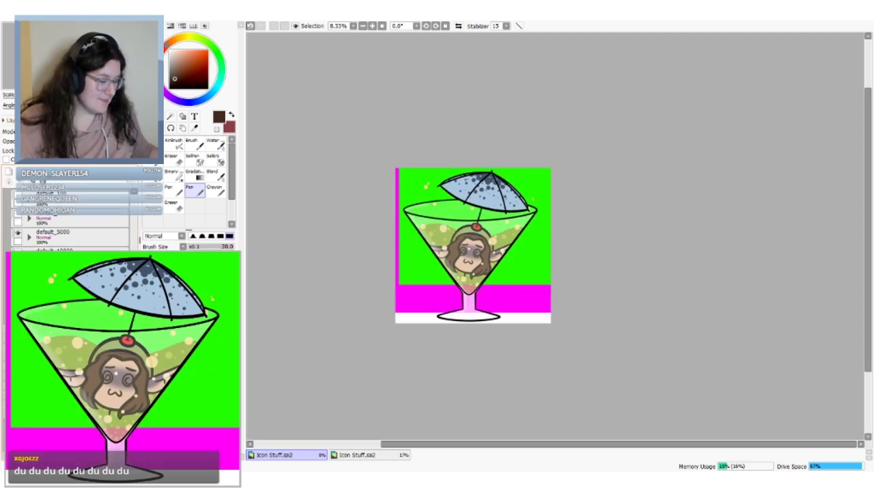
left_click(182, 116)
left_click_drag(431, 293, 430, 319)
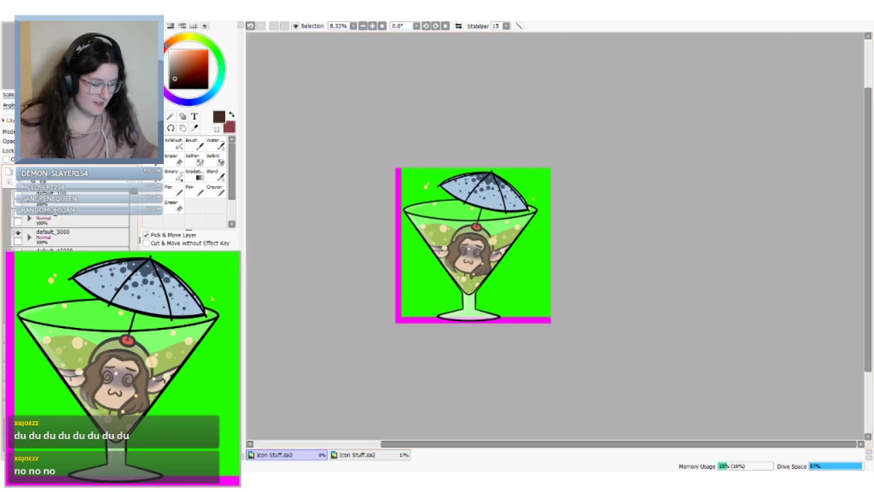
Check the sad icon and the blushing icon with raised hands in turn against the green backdrop
left_click_drag(133, 192, 134, 273)
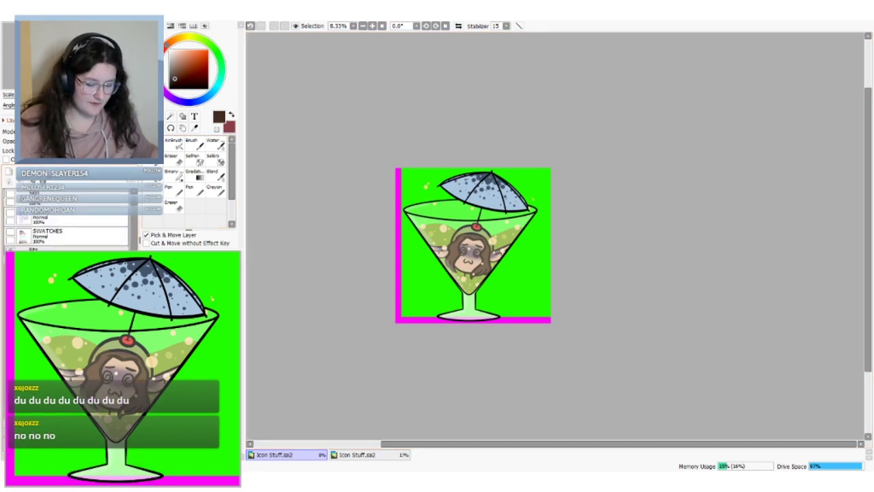
left_click(9, 293)
left_click(10, 312)
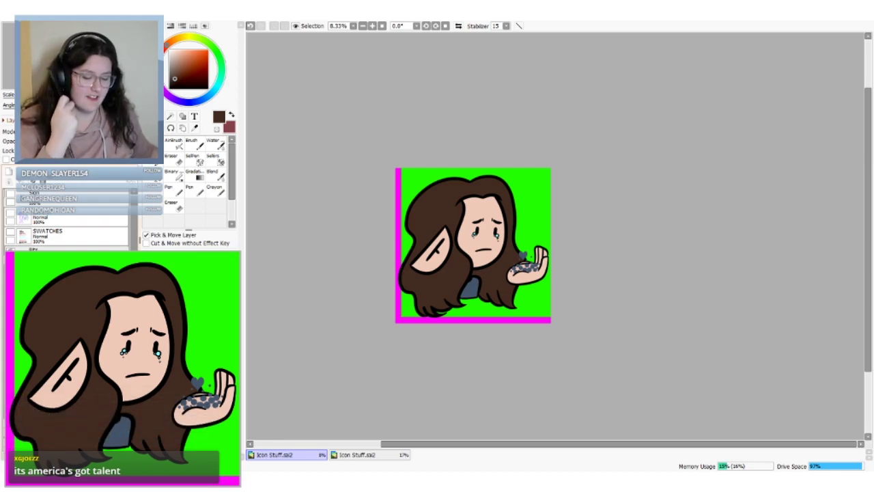
left_click(10, 253)
key("ctrl+y")
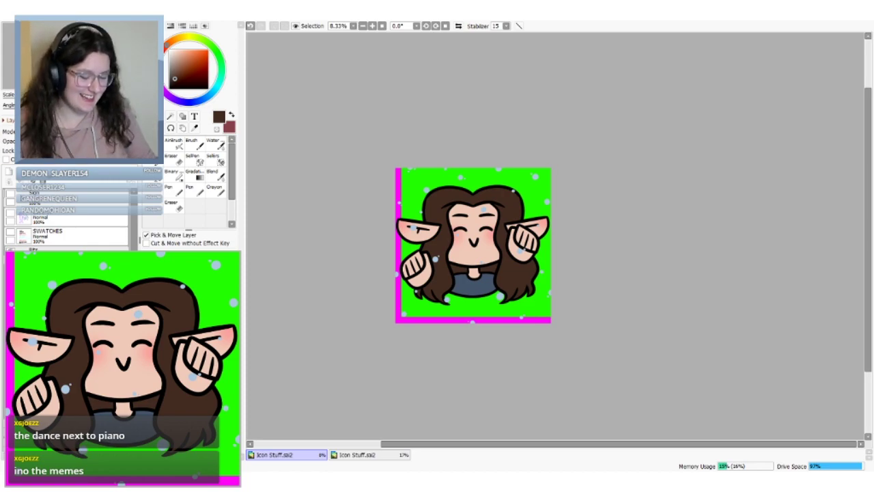
key("ctrl+z")
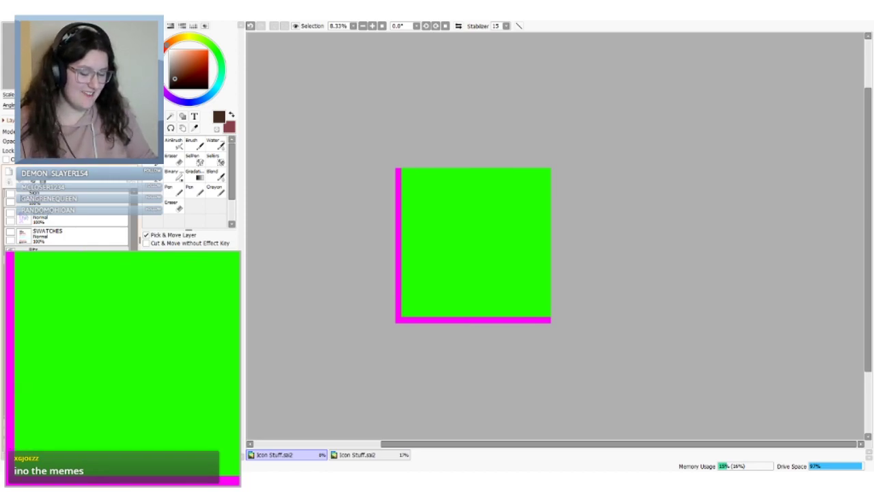
Show the sad icon with the open palm again to check its edges against the green backdrop
key("ctrl+y")
left_click(9, 286)
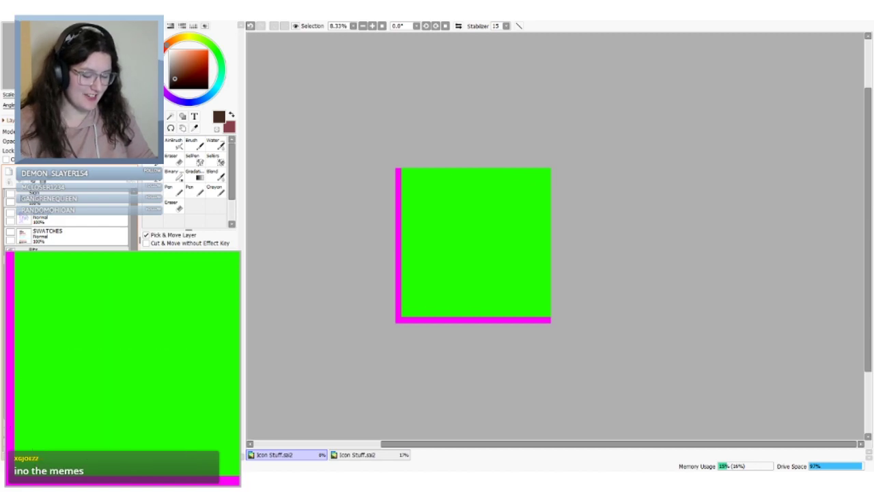
left_click(10, 300)
key("ctrl+y")
key("ctrl+y")
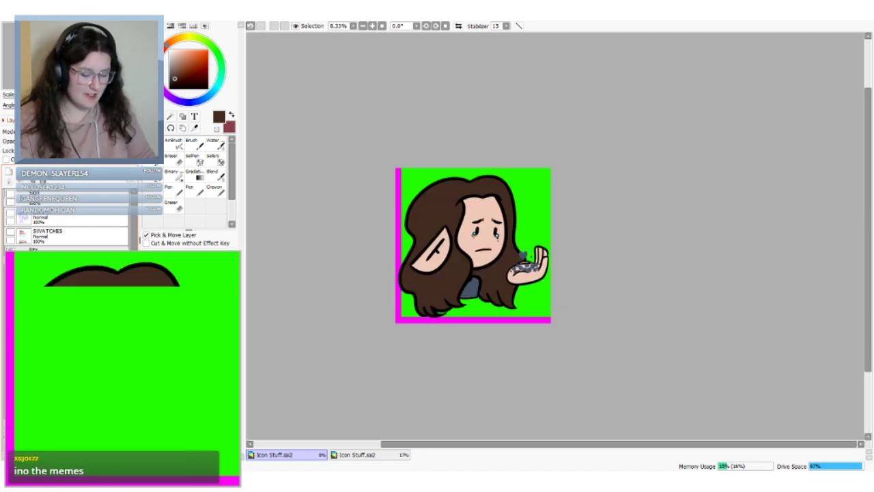
key("ctrl+z")
key("ctrl+z")
Check the singing, martini, tree-topped and polka-dot blanket icons against the green backdrop by switching their visibility
left_click(10, 287)
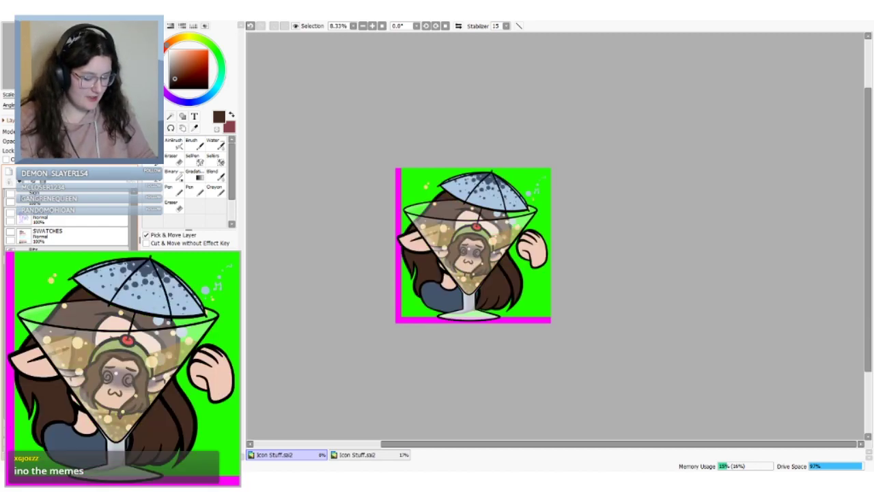
left_click(9, 301)
key("ctrl+y")
key("ctrl+y")
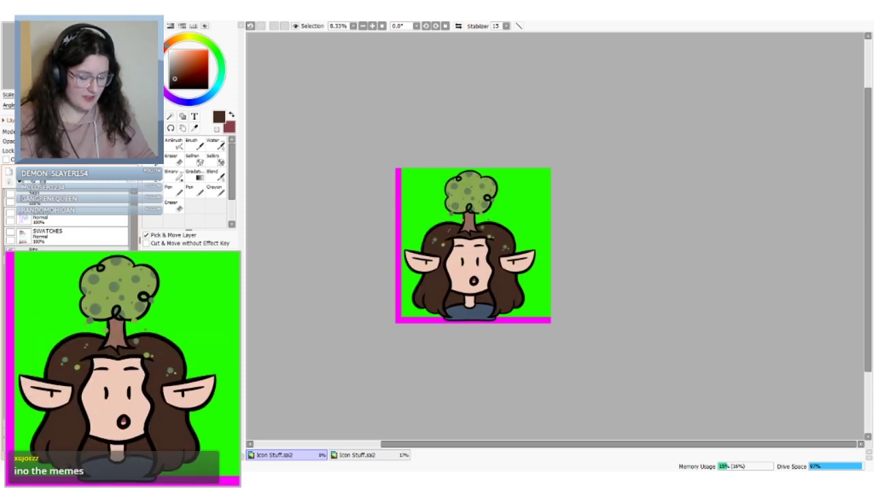
left_click(10, 308)
left_click(10, 327)
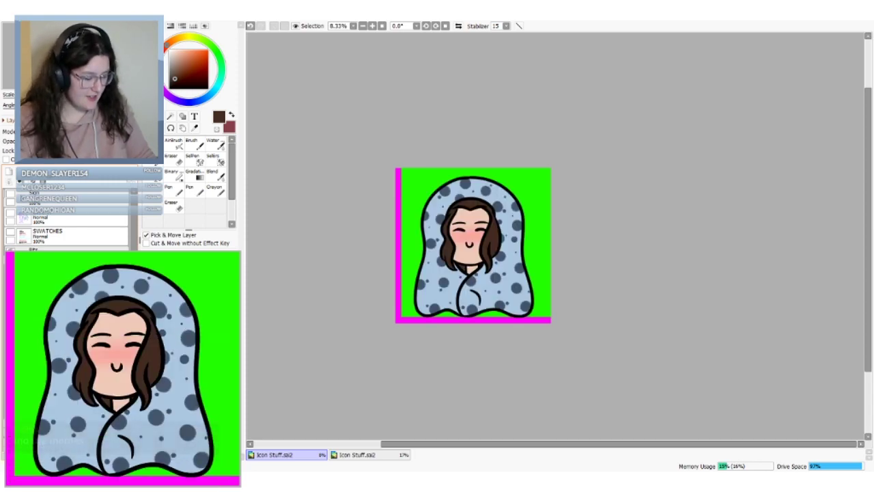
left_click(9, 327)
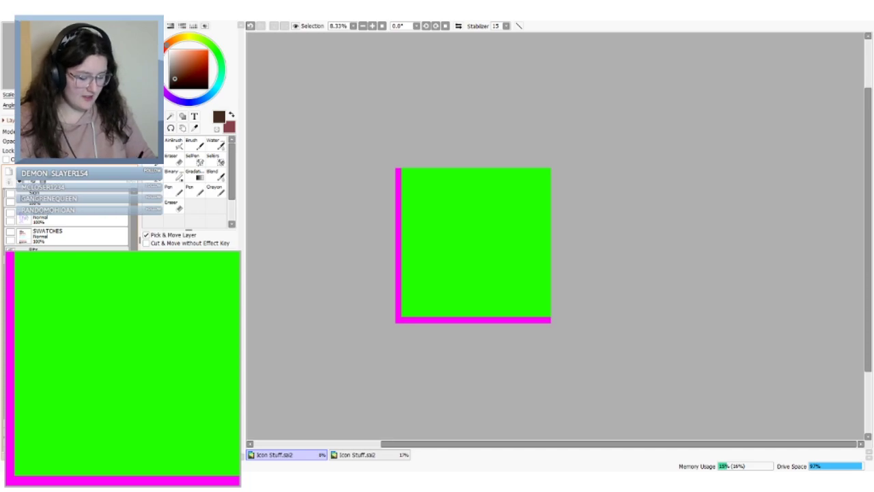
Show the polka-dot blanket icon and overlay the tree-topped, martini and sad icons in turn to compare them
key("ctrl+y")
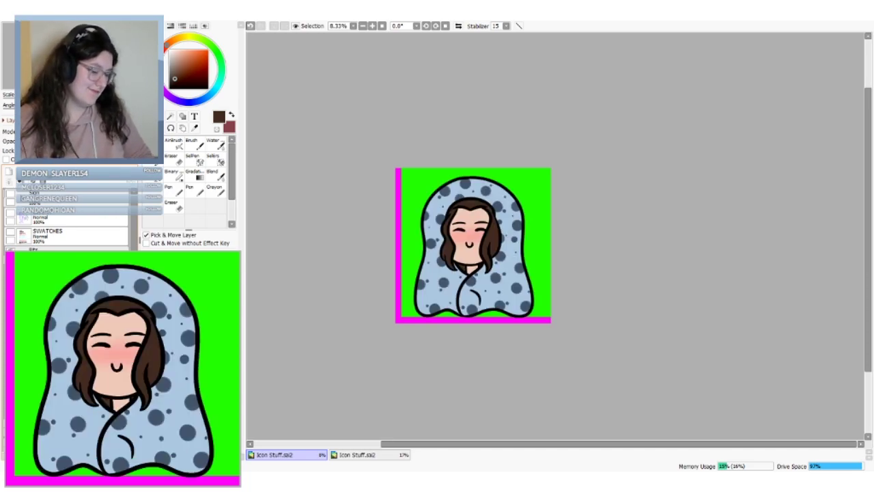
left_click(9, 308)
left_click(10, 308)
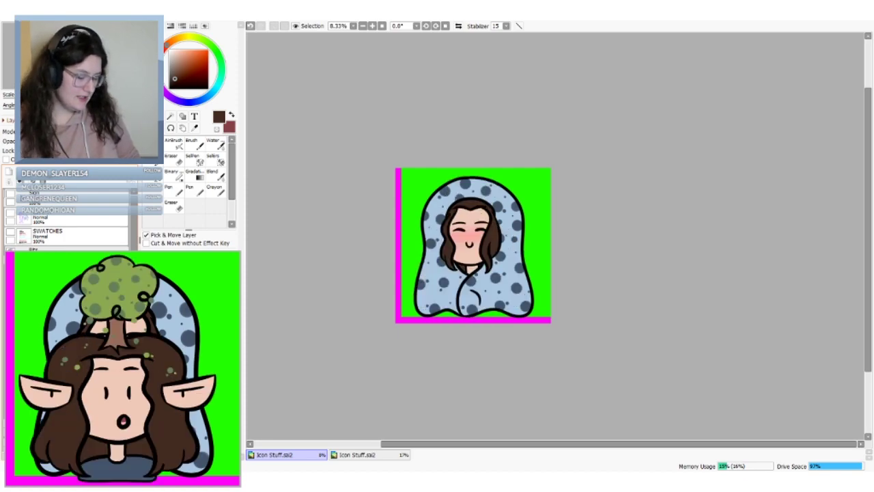
left_click(9, 290)
key("ctrl+y")
key("ctrl+y")
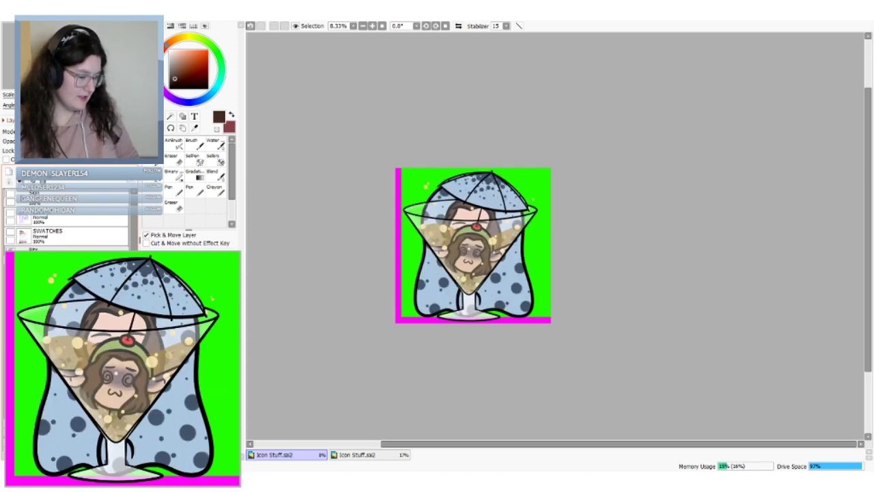
key("ctrl+y")
key("ctrl+y")
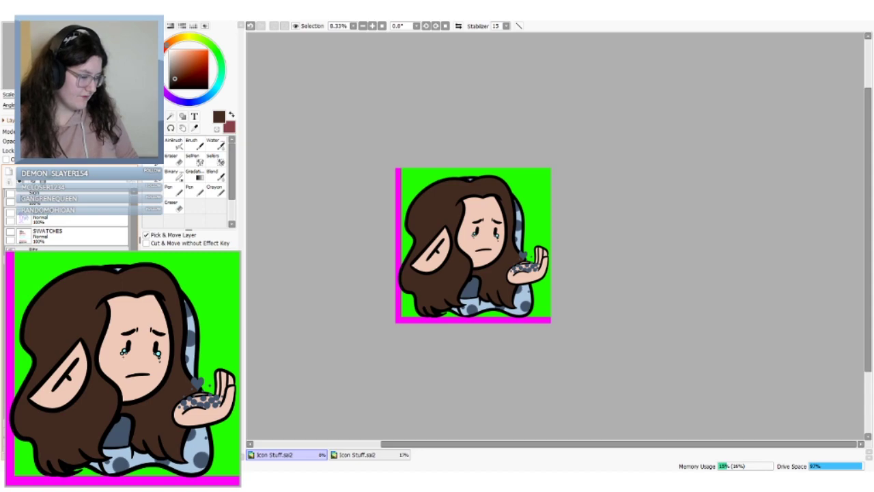
key("ctrl+y")
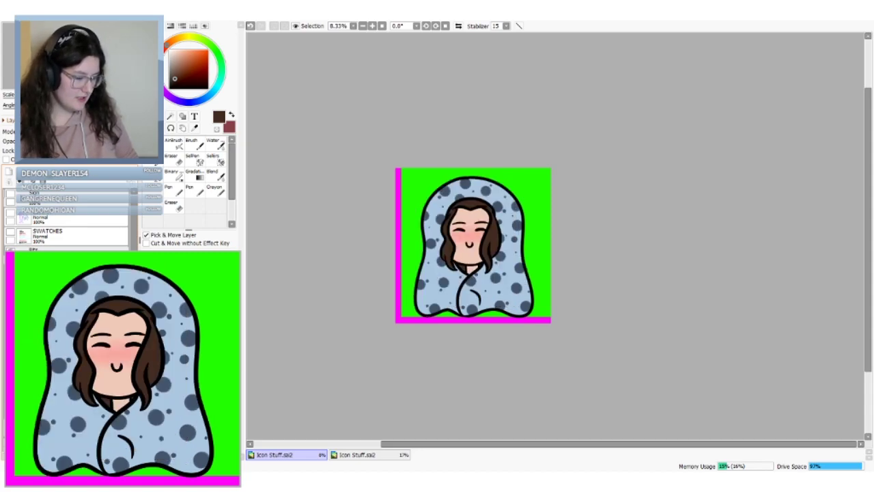
key("ctrl+y")
key("ctrl+y")
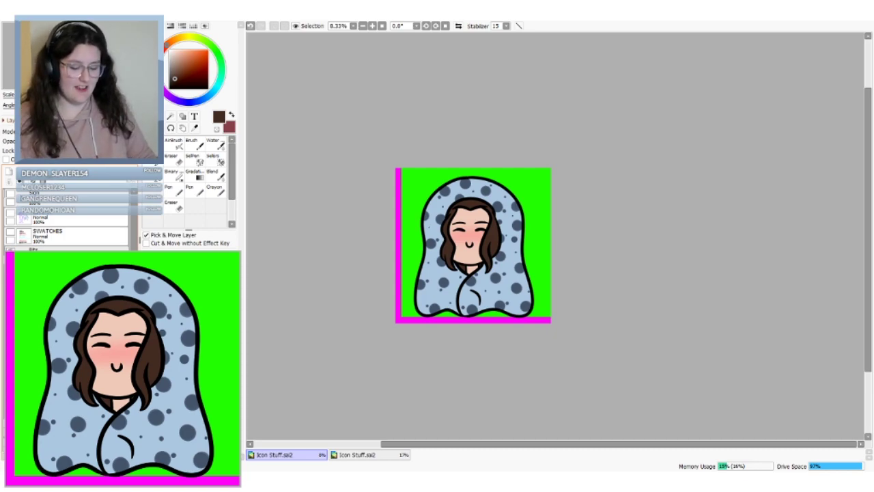
Hide the polka-dot blanket icon, leaving only the green and magenta backdrop on the canvas
left_click(10, 253)
left_click(10, 253)
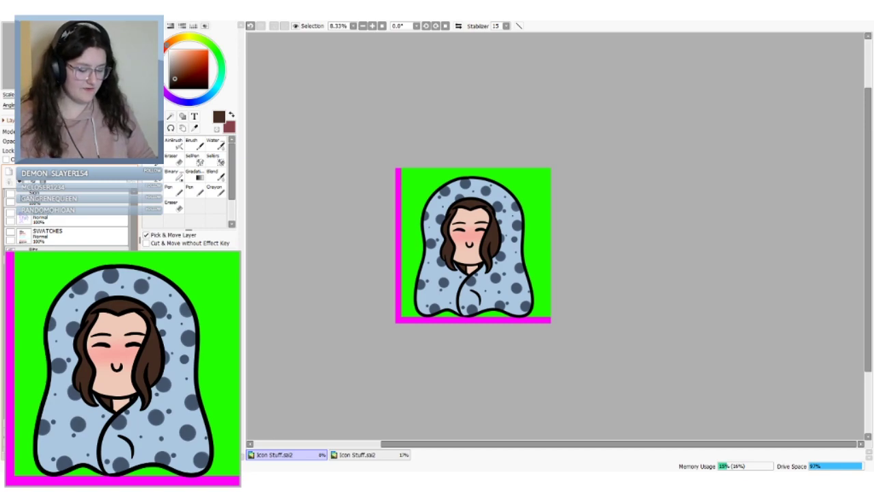
left_click(9, 253)
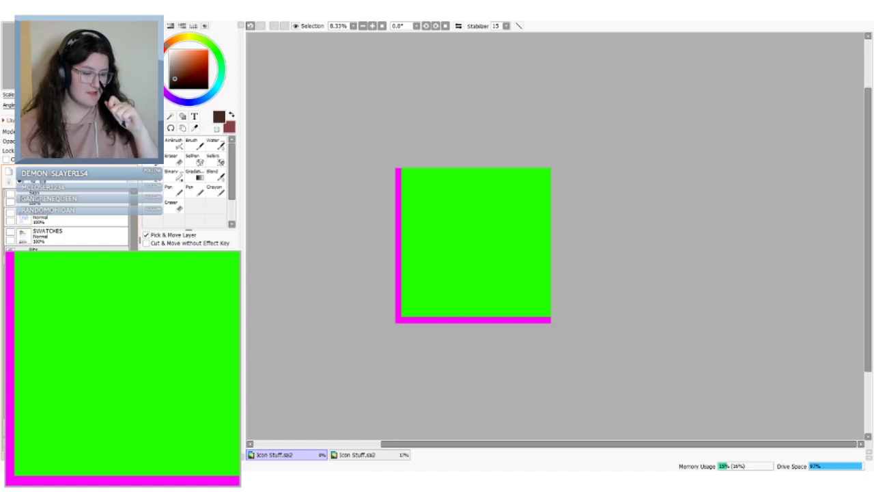
Show the rough figure sketch, sample the dark blue line colour from its head, and hide the sketch again
left_click(10, 213)
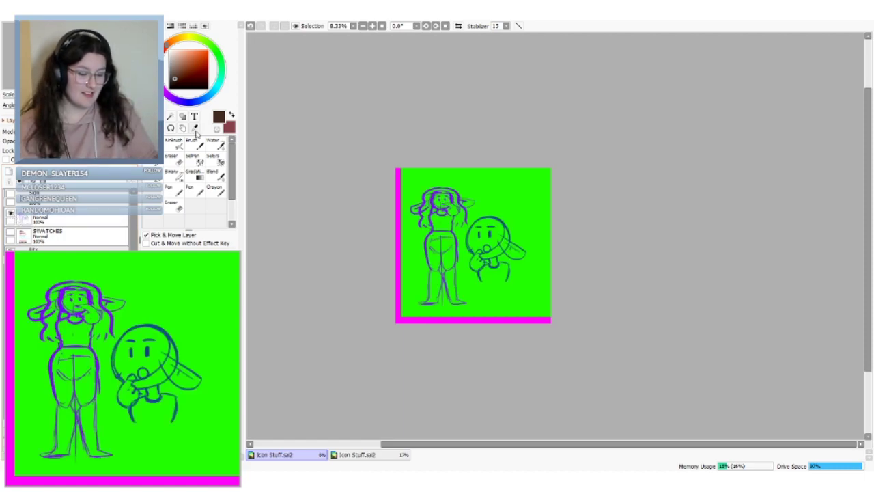
left_click(195, 128)
left_click(500, 218)
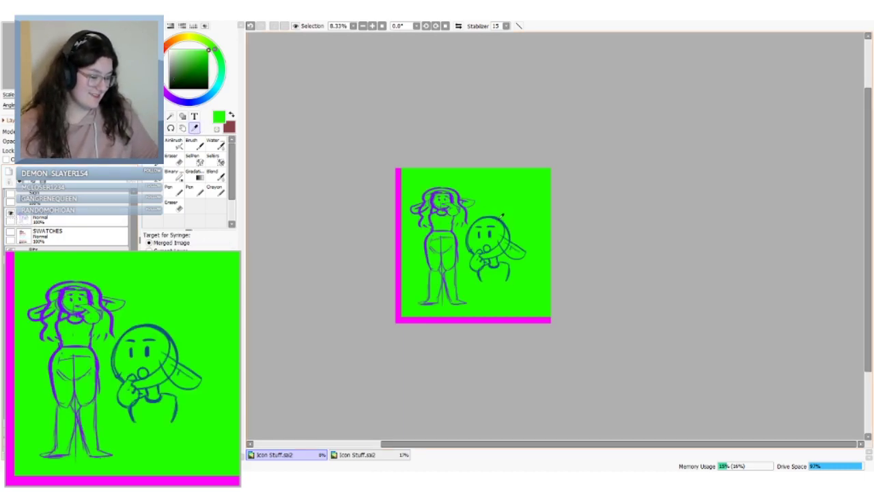
left_click(503, 217)
left_click(10, 213)
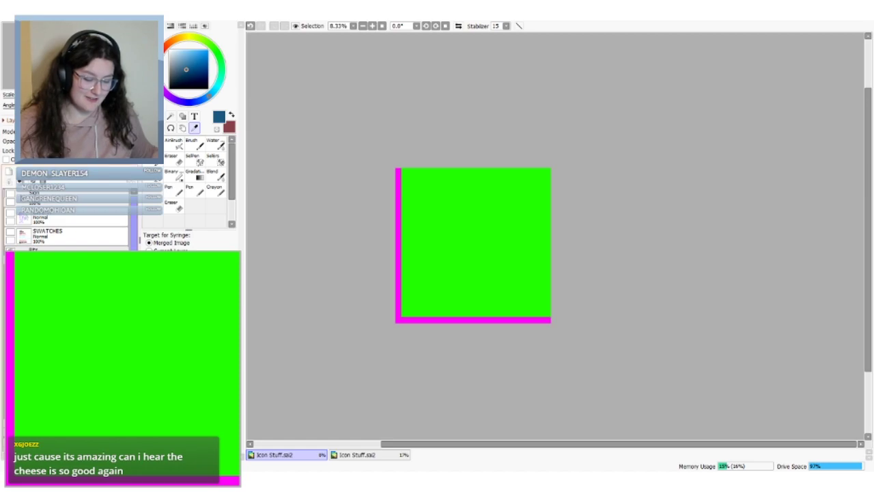
Check the open-mouthed character icon with the outstretched hand and yellow cube against the green backdrop, and hide it again
left_click_drag(133, 236, 134, 327)
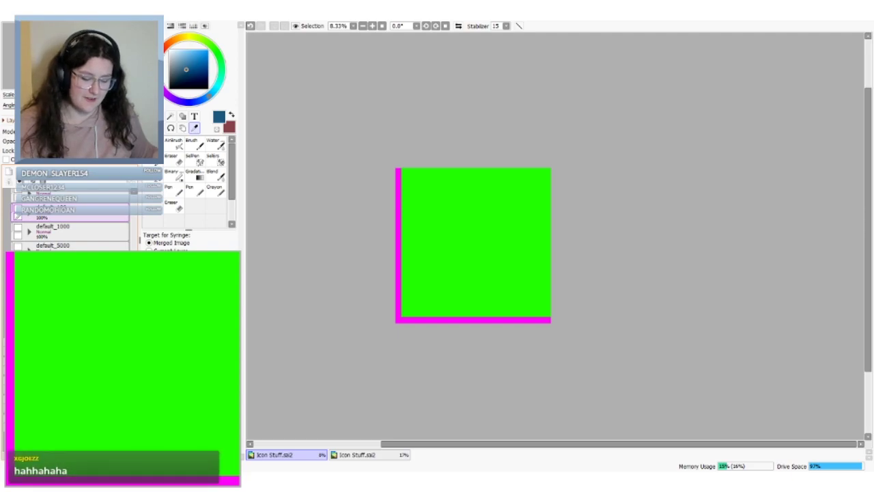
left_click(18, 264)
left_click(18, 265)
left_click(18, 283)
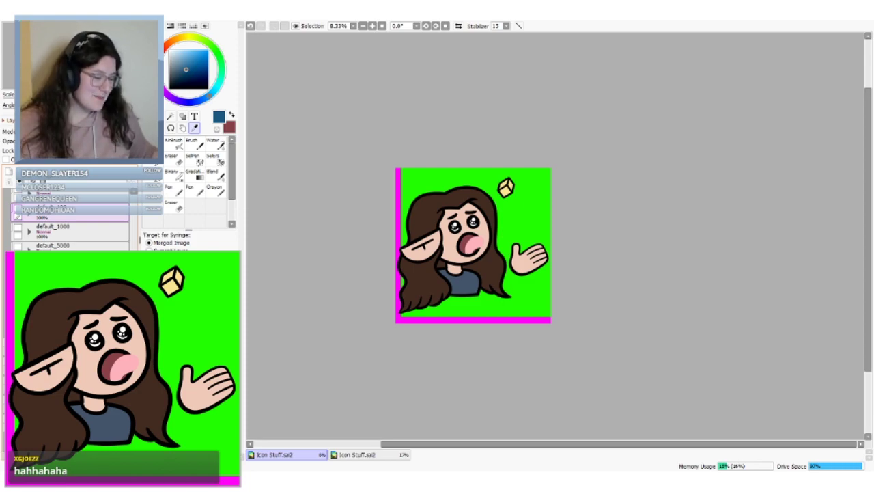
left_click(18, 283)
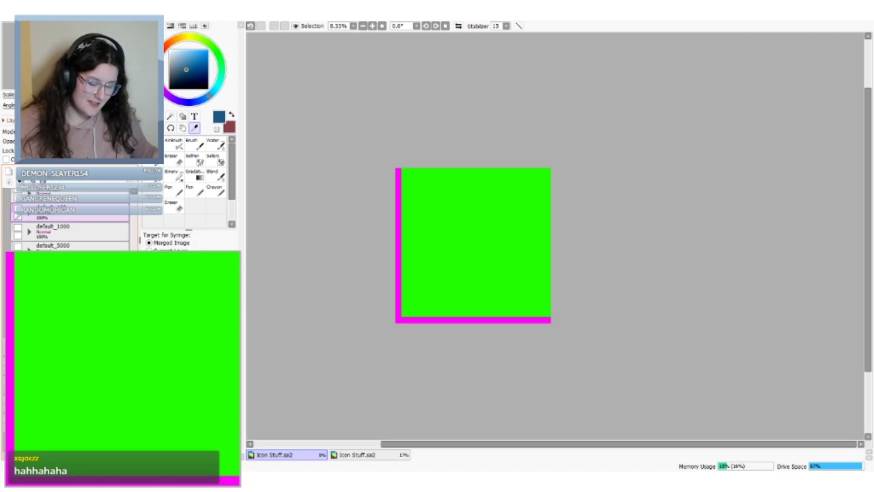
Show the black line art of the hand holding a striped object together with the rough sketches of the winking character
scroll(72, 273, "up", 5)
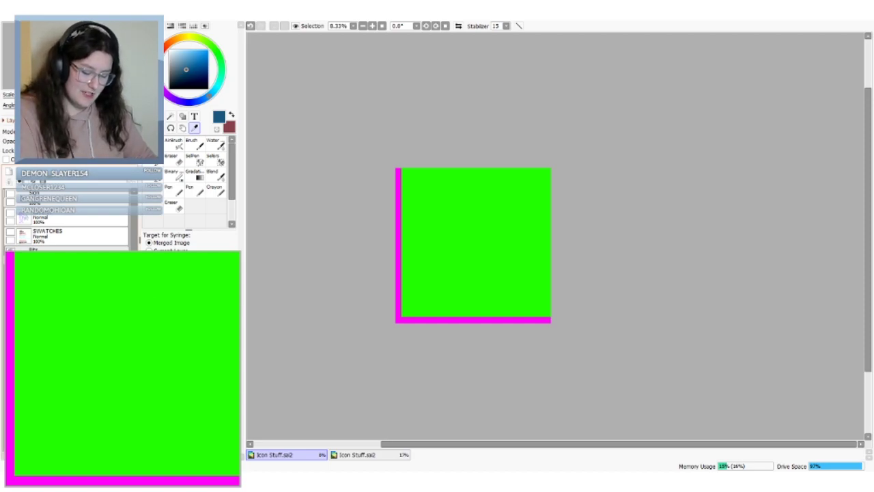
left_click(10, 307)
left_click(10, 288)
left_click(9, 269)
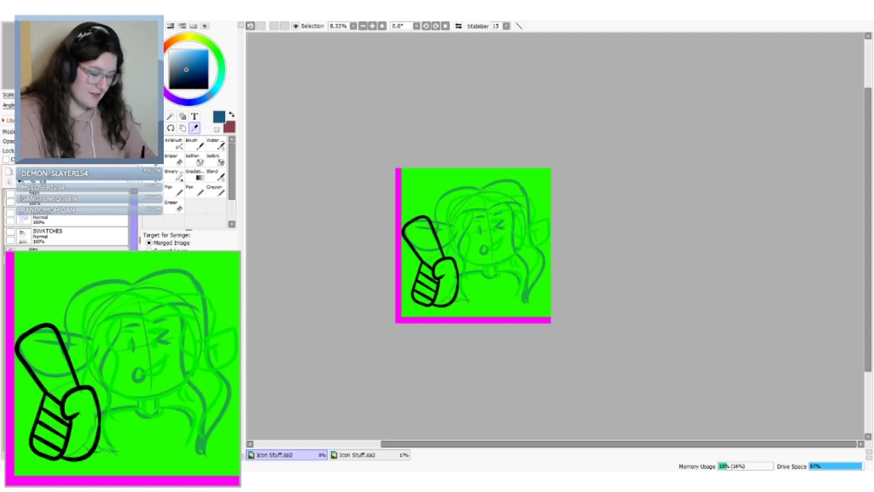
Hide the green and magenta backdrop and the blue-grey rough sketch, keeping the green character sketch and black hand line art shown
mouse_move(134, 232)
left_mouse_down()
mouse_move(134, 307)
mouse_move(134, 229)
left_mouse_up()
left_click(18, 265)
left_click(9, 269)
left_click(10, 269)
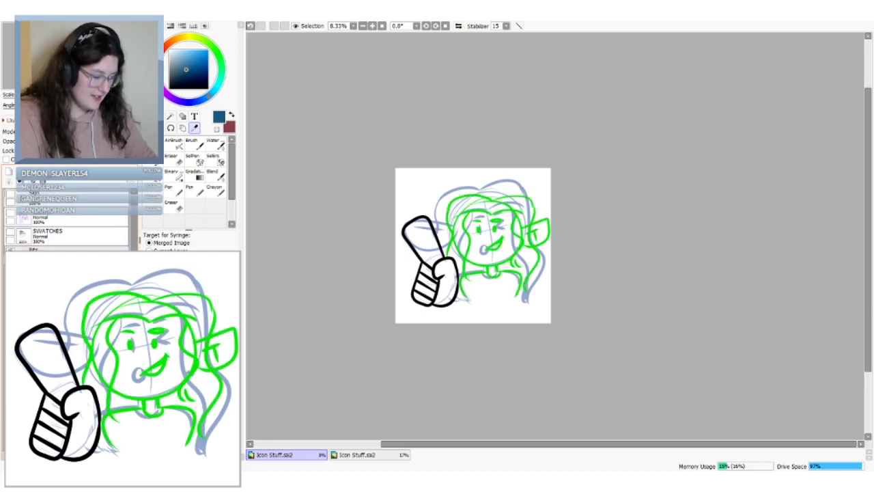
left_click(9, 288)
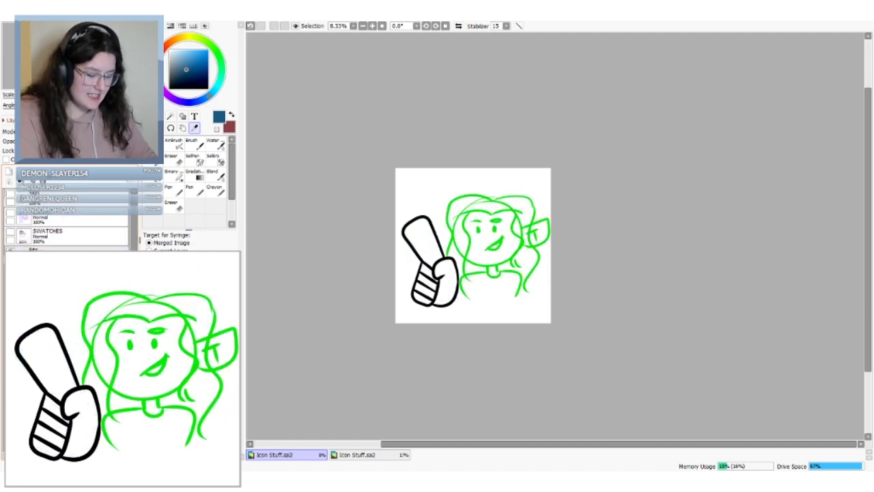